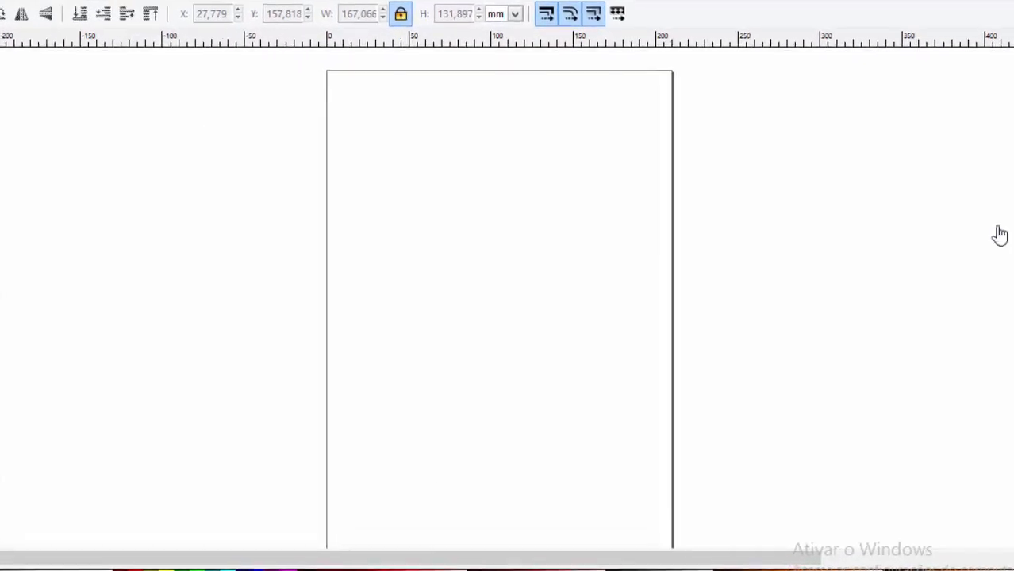
scroll(999, 236, "down", 1)
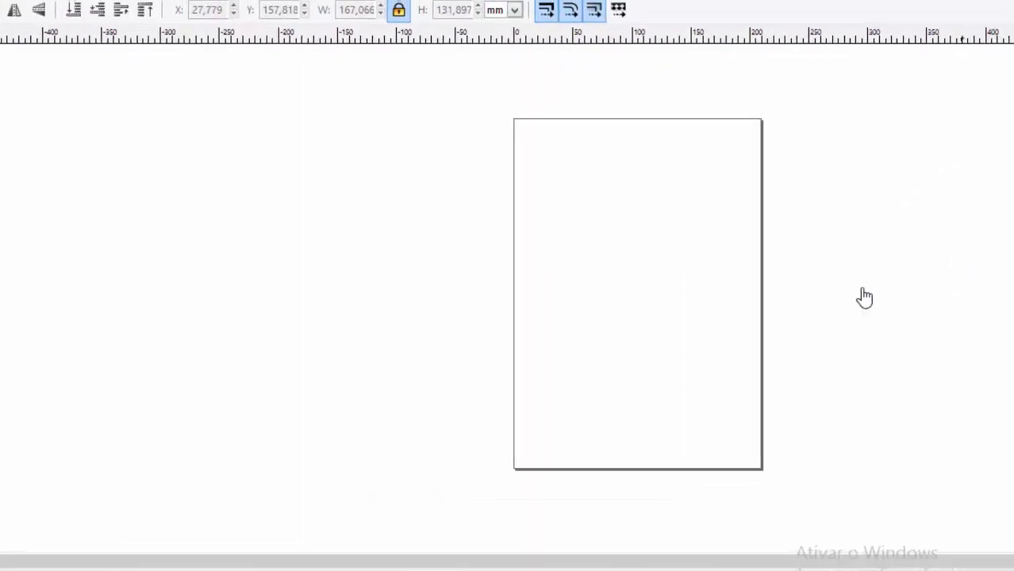
key("z")
left_click_drag(481, 82, 762, 464)
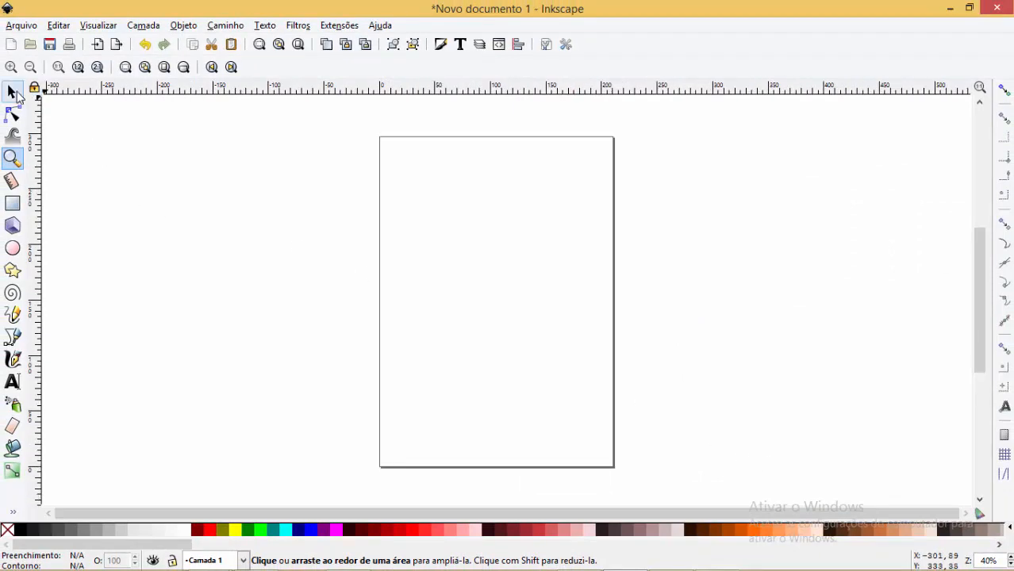
left_click(13, 93)
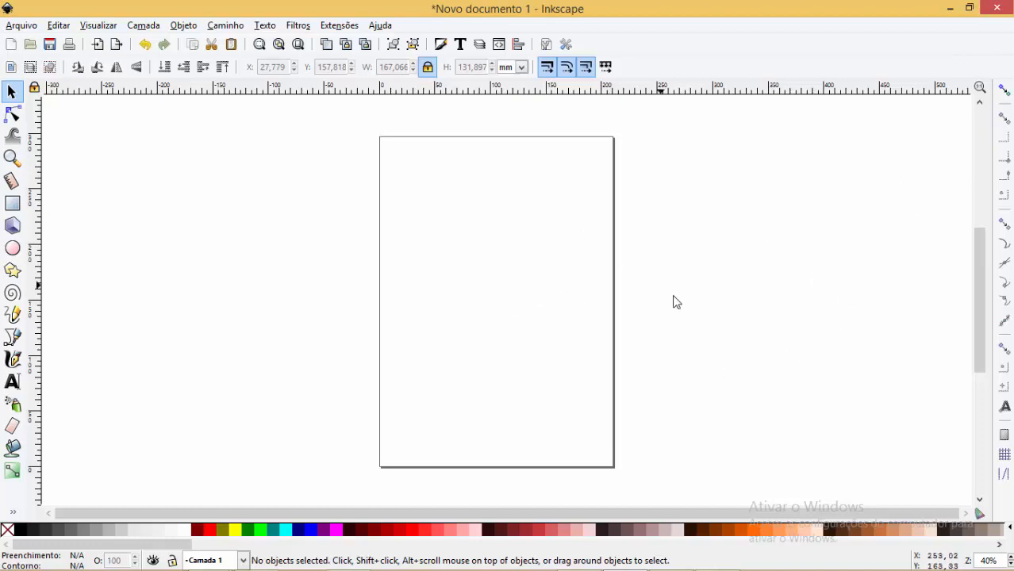
scroll(710, 286, "down", 5)
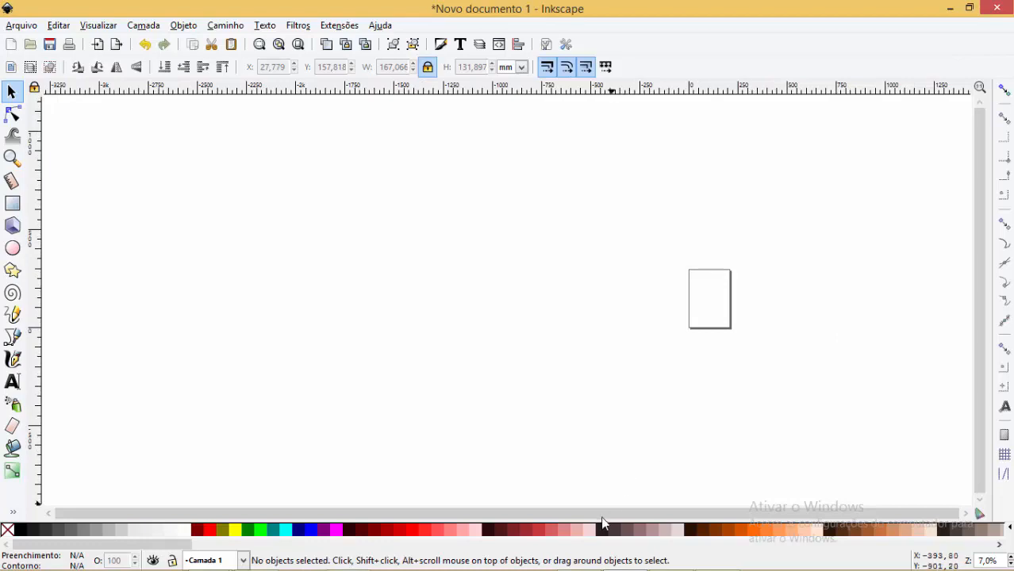
scroll(943, 411, "down", 2)
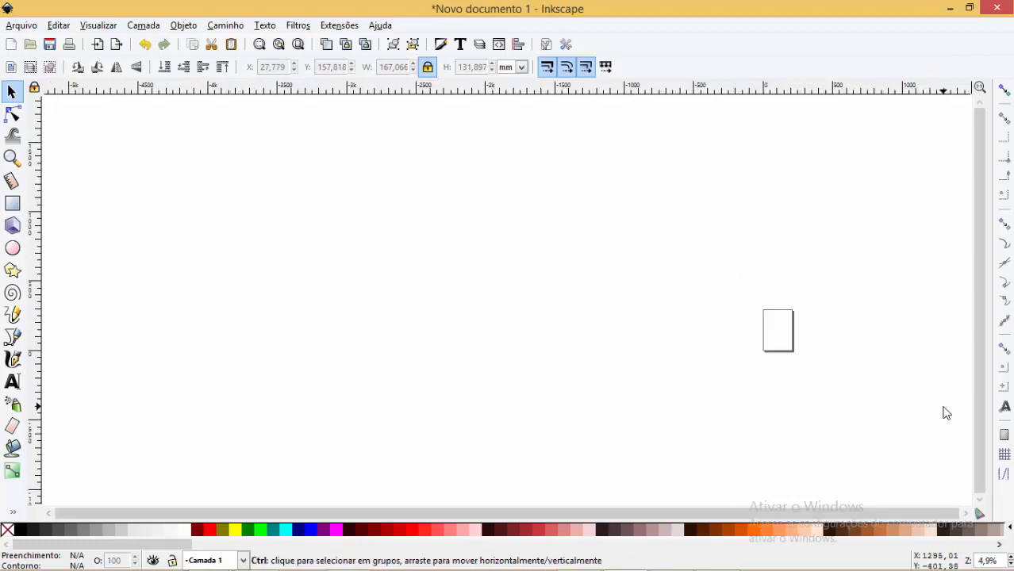
scroll(618, 274, "up", 7)
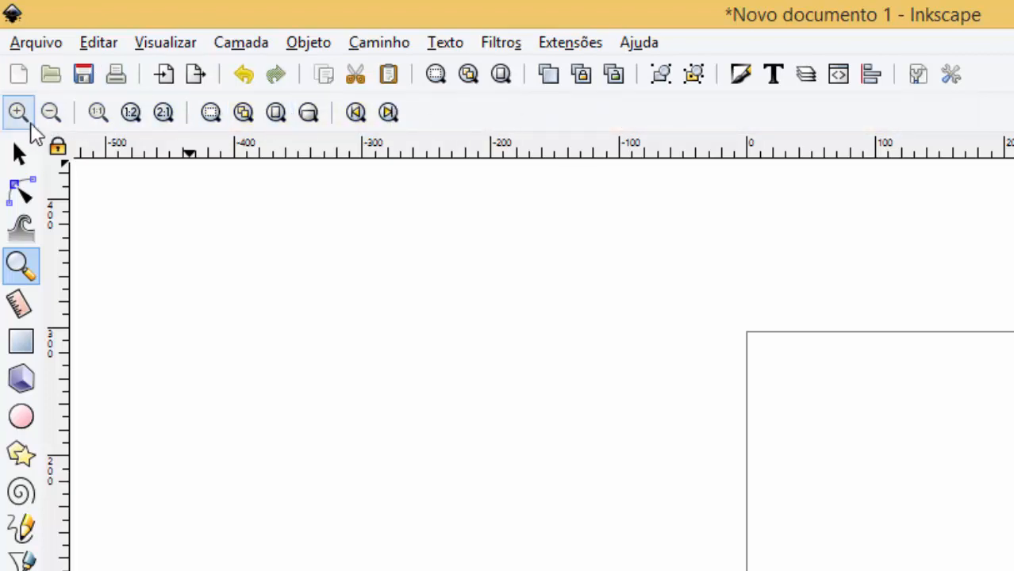
Go through the toolbox tools one by one and examine the options each offers, ending with the node editor.
left_click(22, 154)
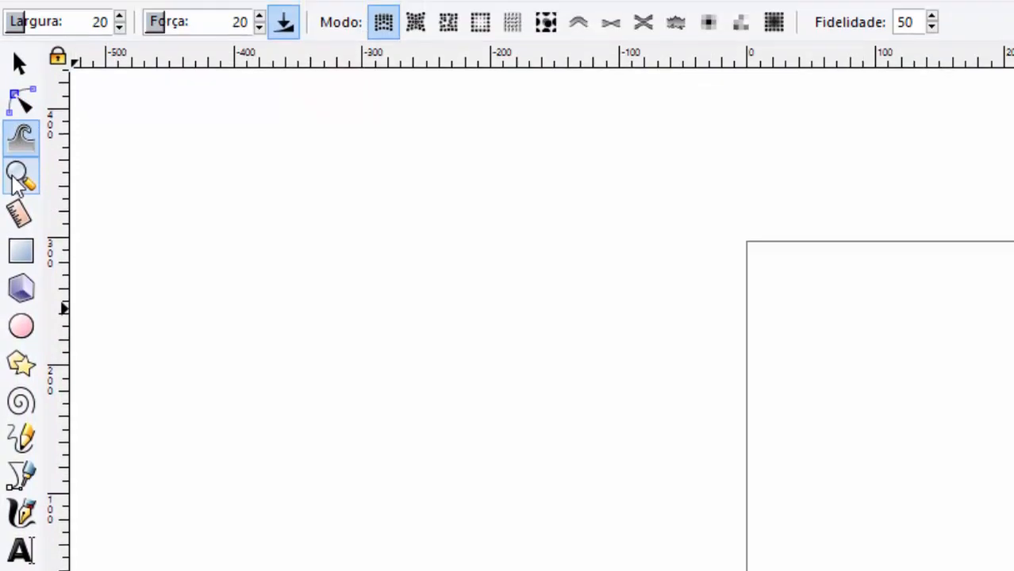
left_click(22, 115)
left_click(20, 220)
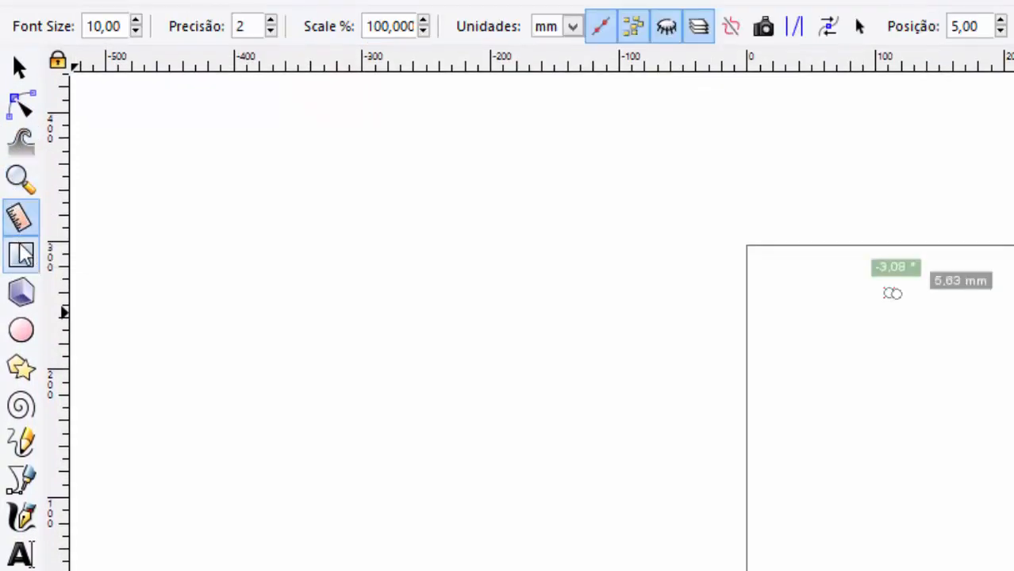
left_click(21, 253)
left_click(18, 298)
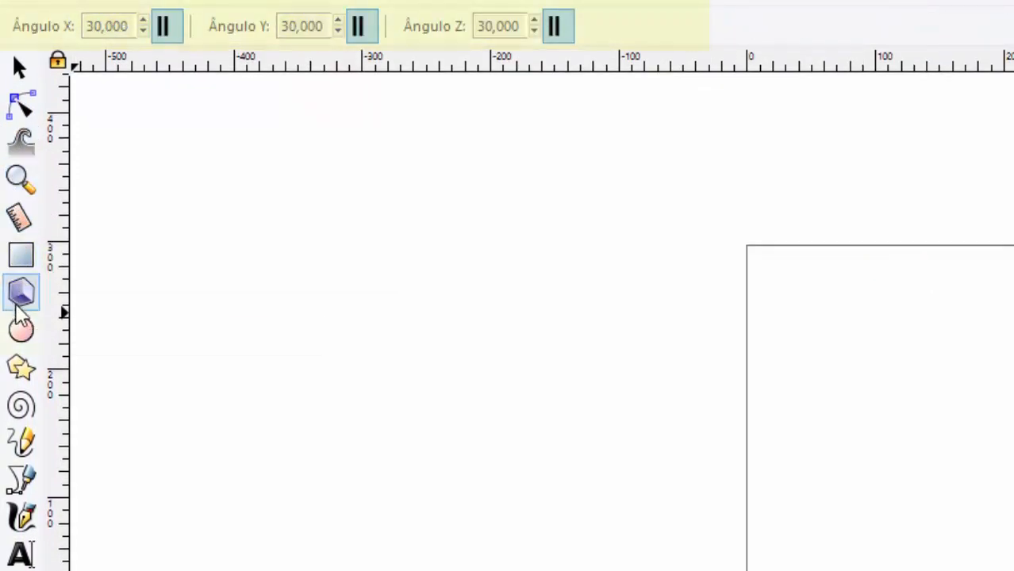
left_click(21, 329)
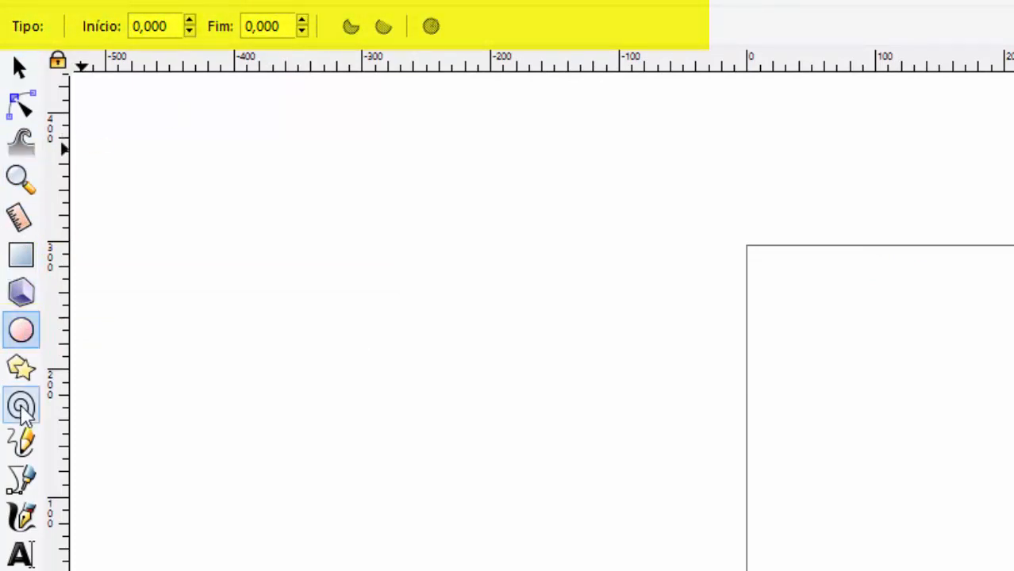
left_click(21, 370)
left_click(21, 408)
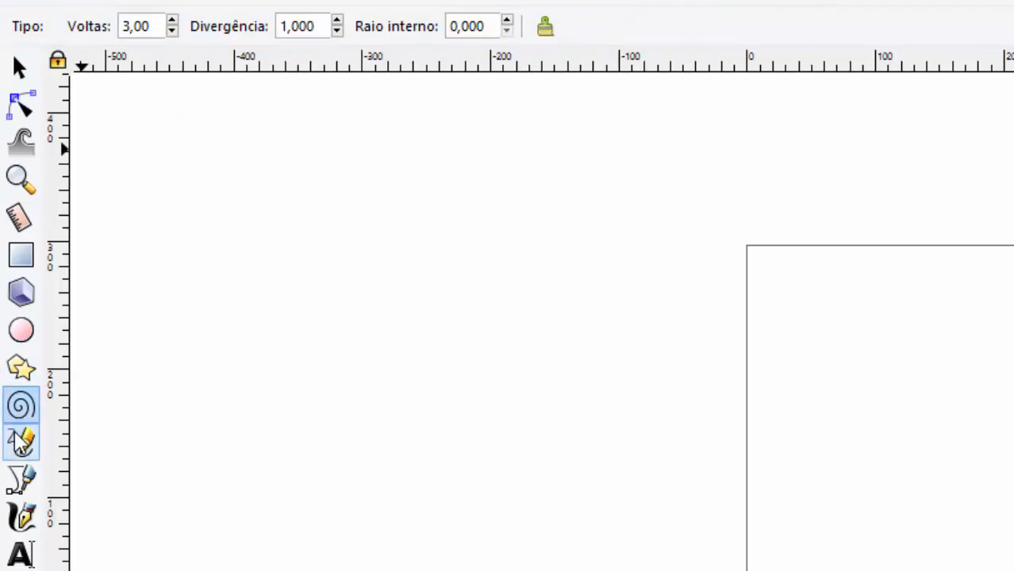
left_click(21, 441)
left_click(21, 480)
left_click(21, 516)
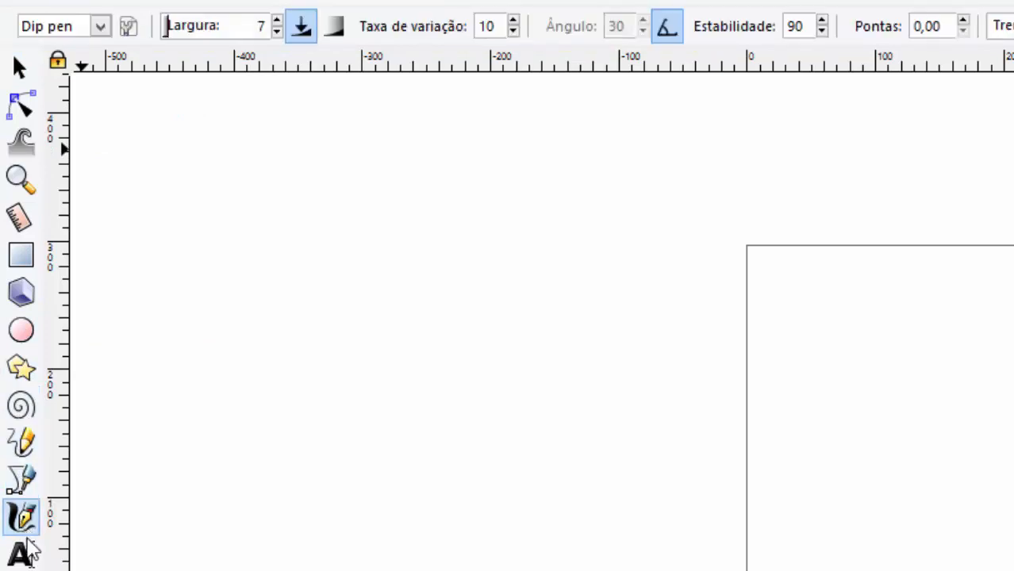
left_click(22, 554)
key("shift+F3")
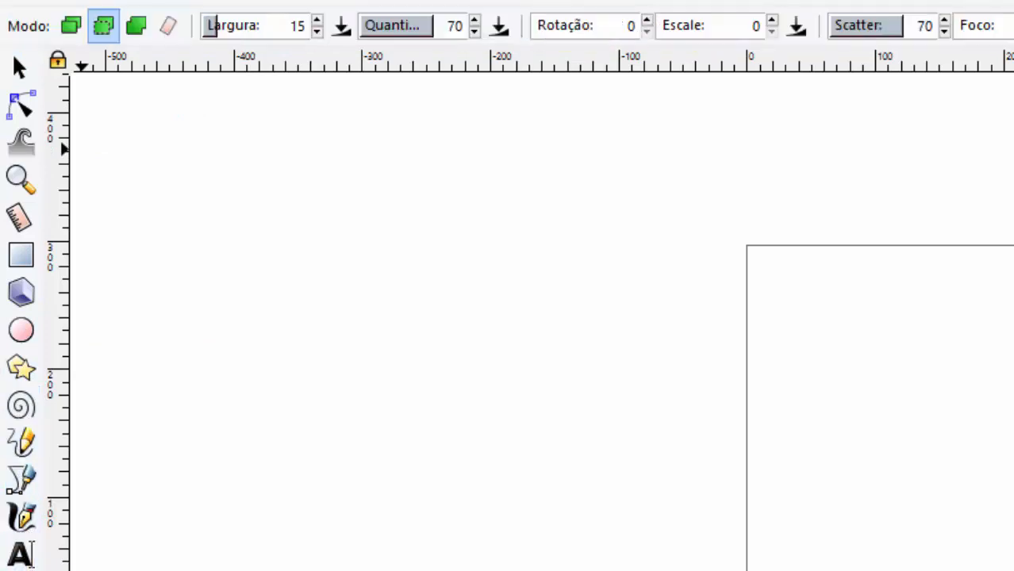
key("shift+e")
key("shift+F7")
key("shift+e")
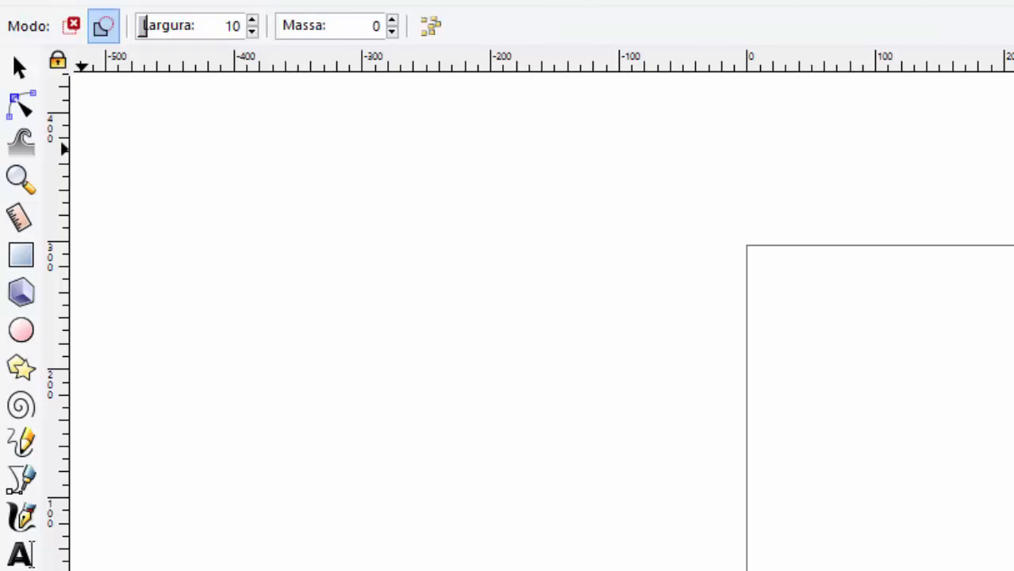
key("ctrl+F1")
left_click(19, 66)
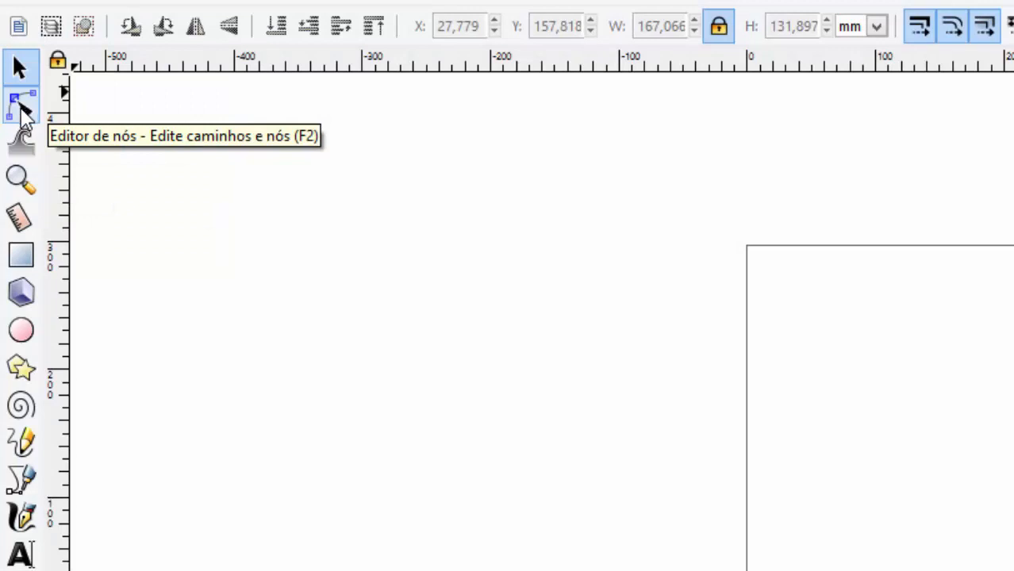
left_click(20, 109)
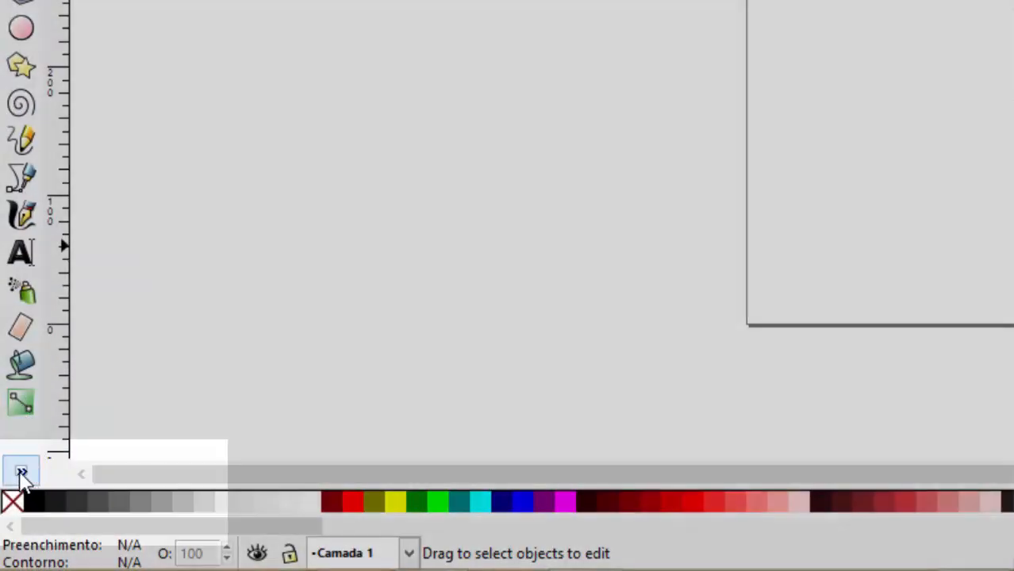
Examine the remaining toolbox tools, the snapping options and the rest of the color palette.
left_click(20, 474)
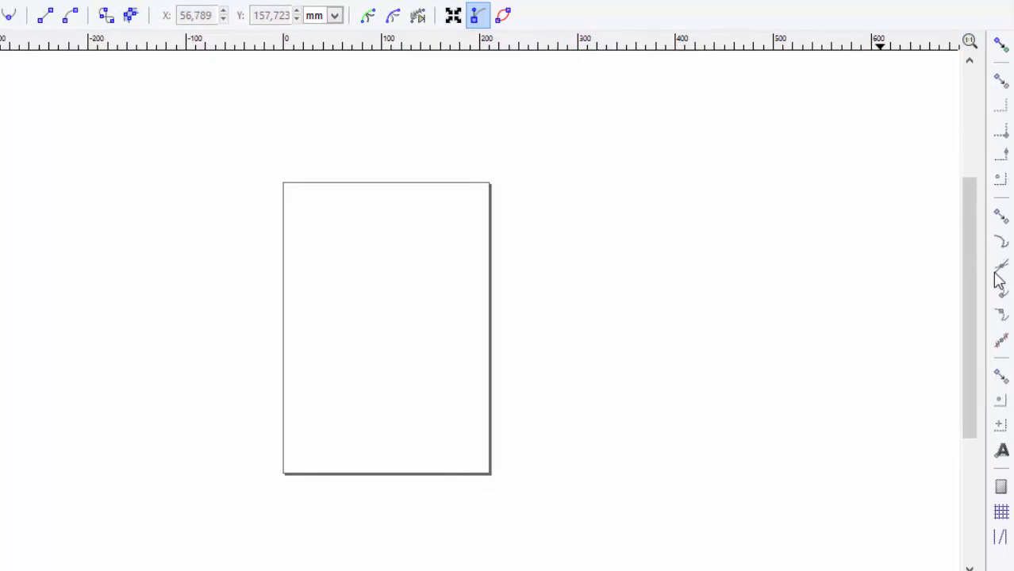
left_click(1000, 46)
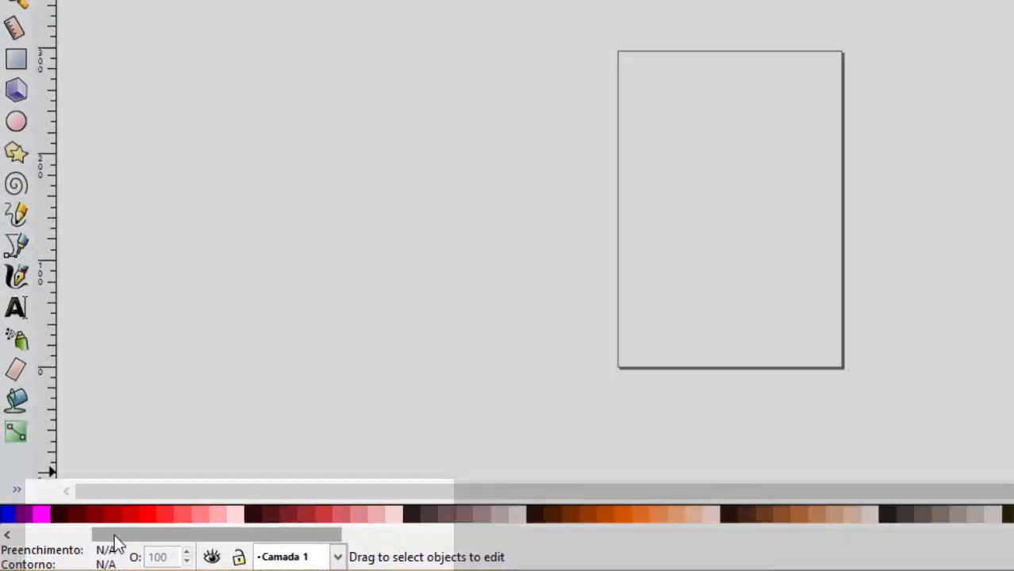
left_click_drag(114, 539, 119, 560)
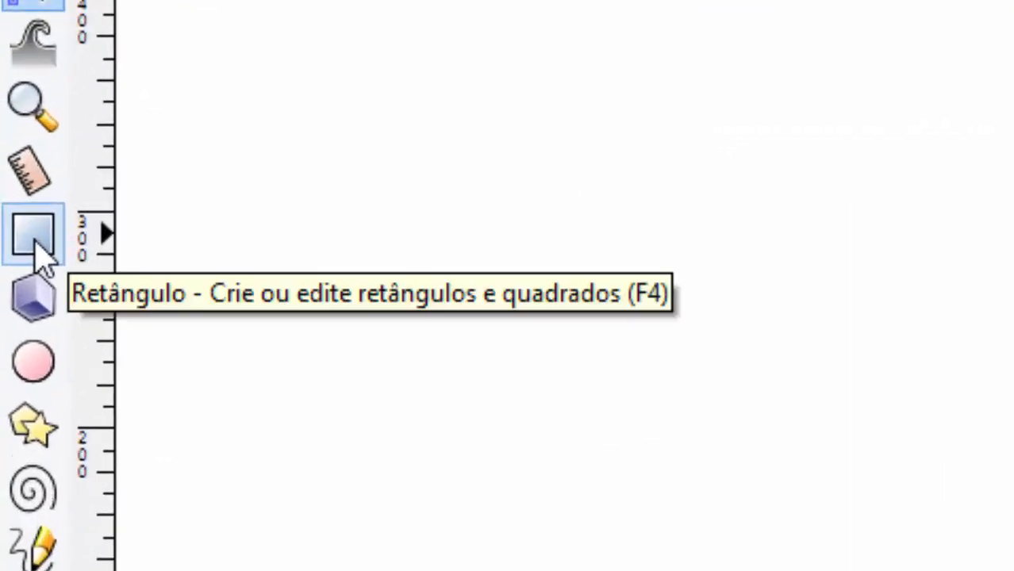
Draw a tall rectangle of about 112 × 232 mm on the page.
left_click(34, 242)
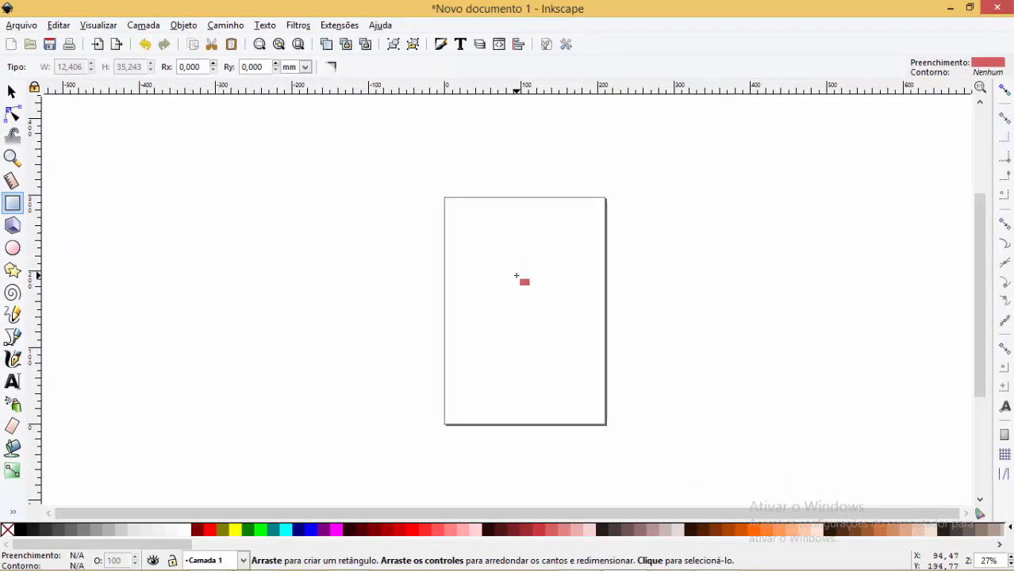
scroll(522, 270, "up", 1)
left_click_drag(984, 272, 984, 302)
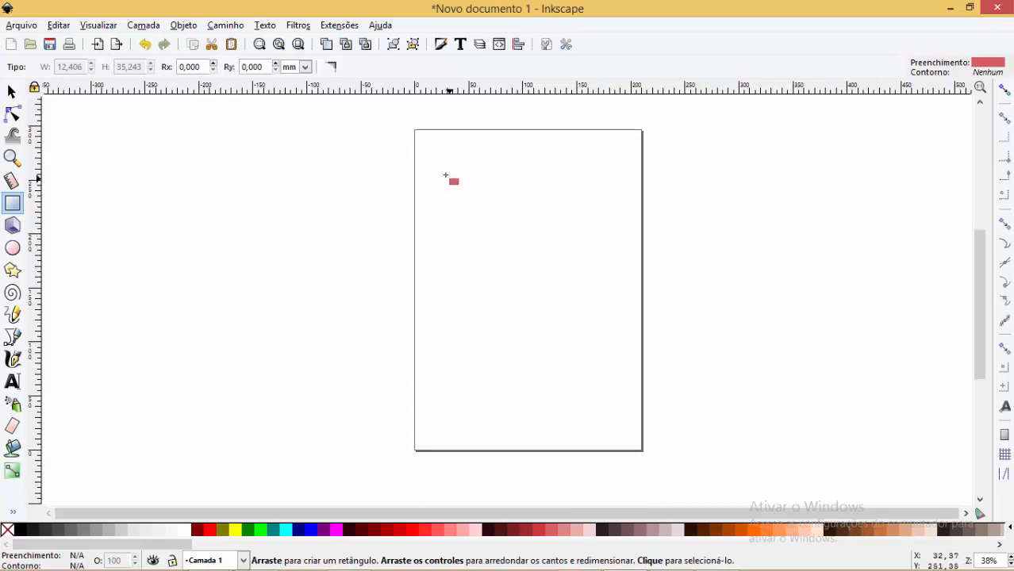
left_click_drag(441, 170, 561, 419)
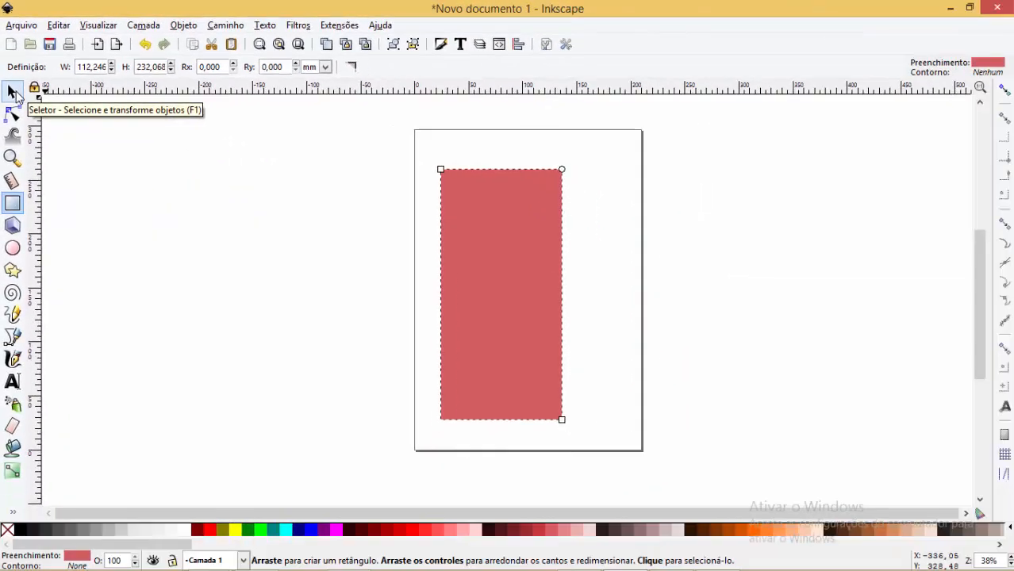
Shorten the tall rectangle slightly by lowering its top edge with the Selector tool.
left_click(13, 93)
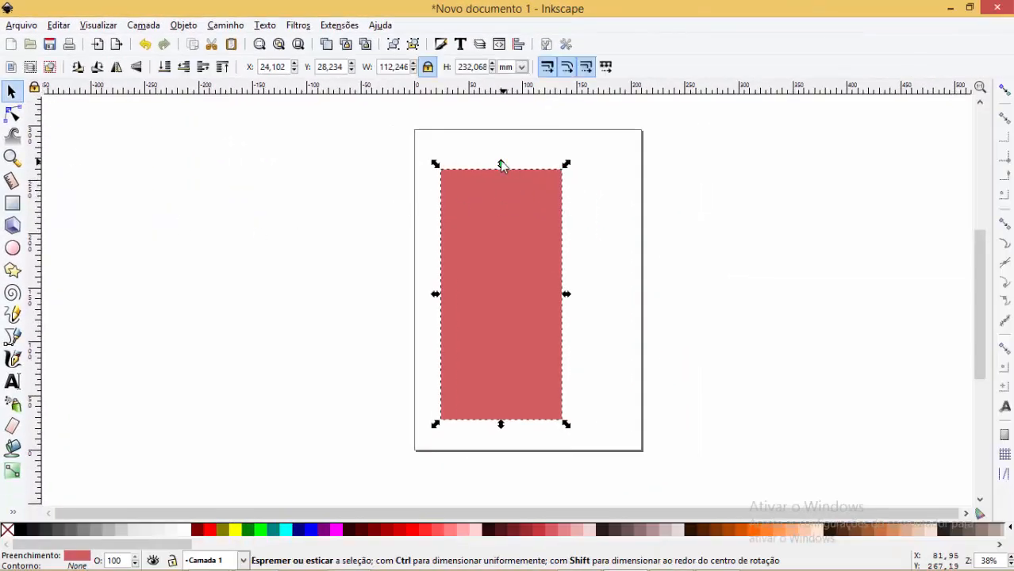
left_click(201, 165)
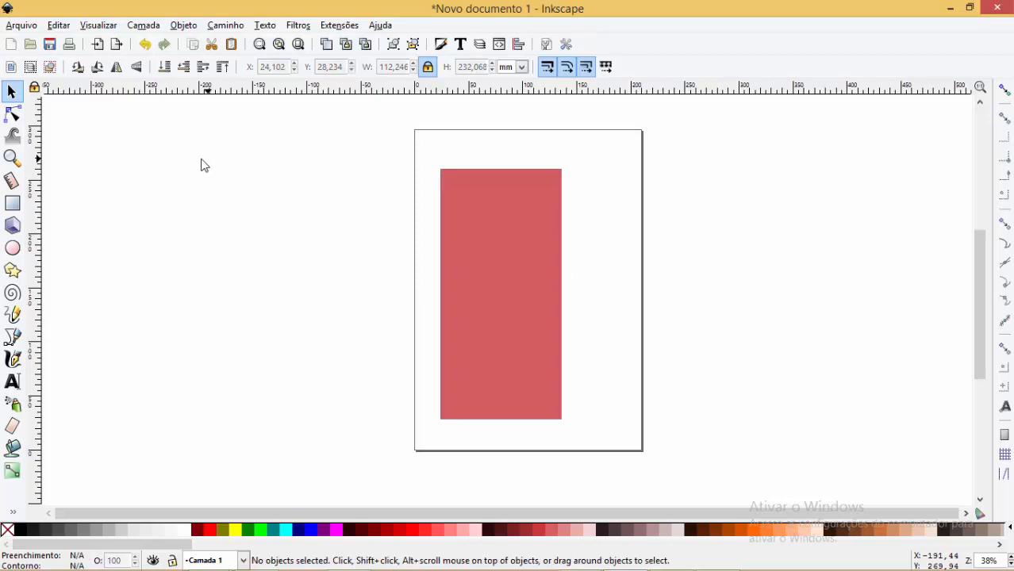
left_click(485, 191)
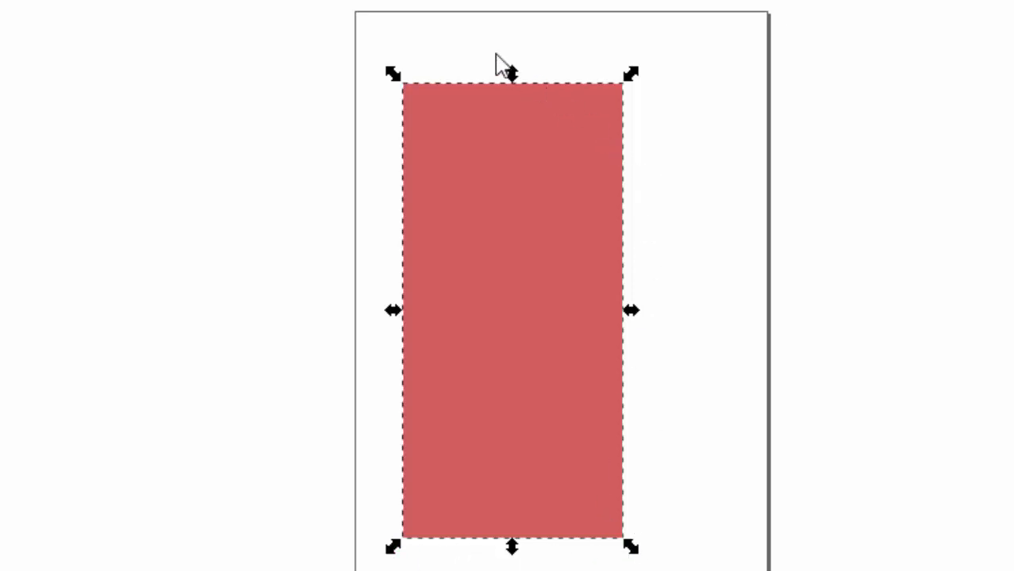
left_click_drag(512, 71, 487, 110)
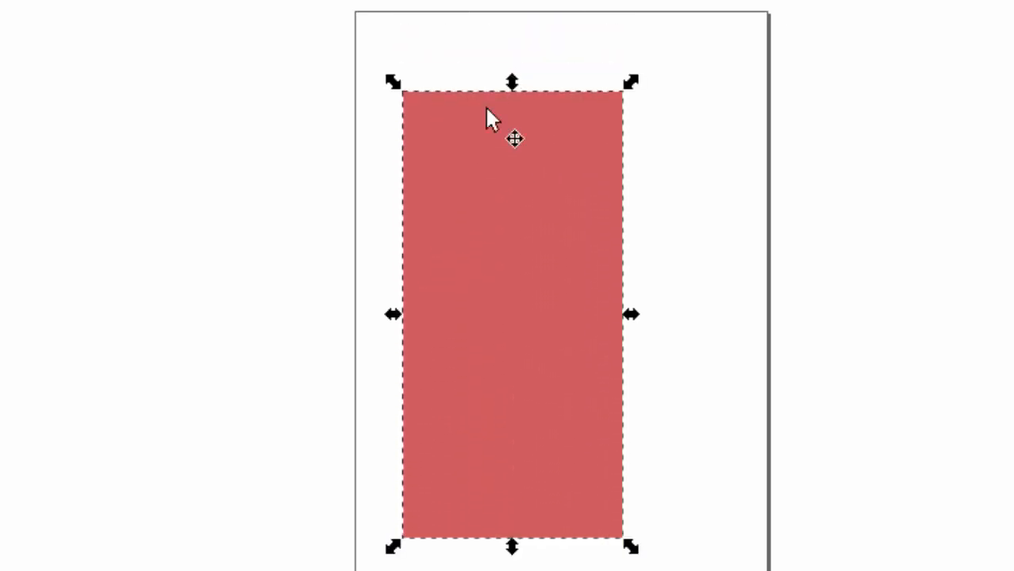
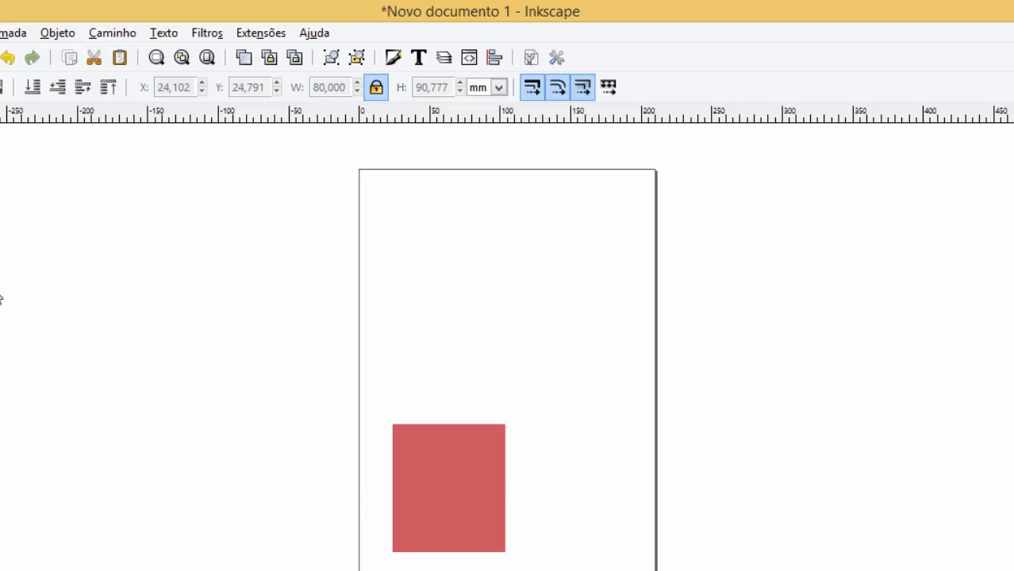
left_click(13, 203)
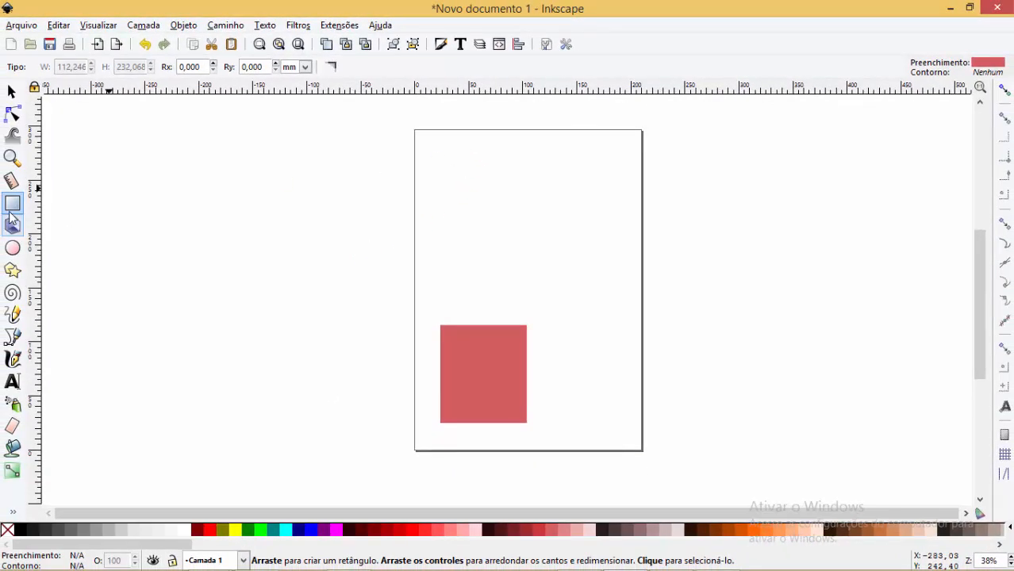
left_click_drag(435, 142, 525, 251)
left_click_drag(578, 218, 583, 290)
key("Delete")
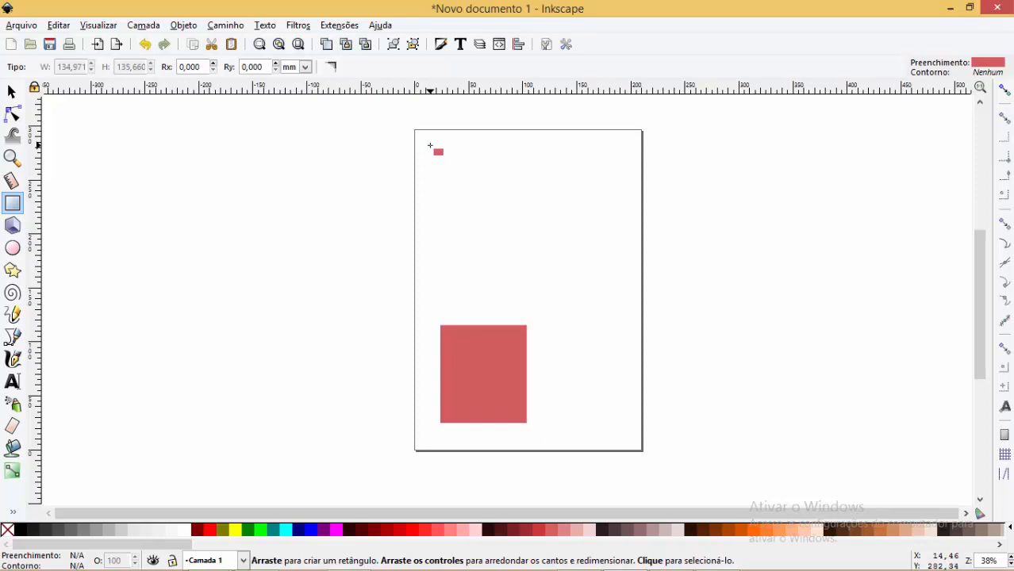
Draw a proportionally constrained square of about 137 mm in the upper part of the page and fill it with strong red.
key("ctrl")
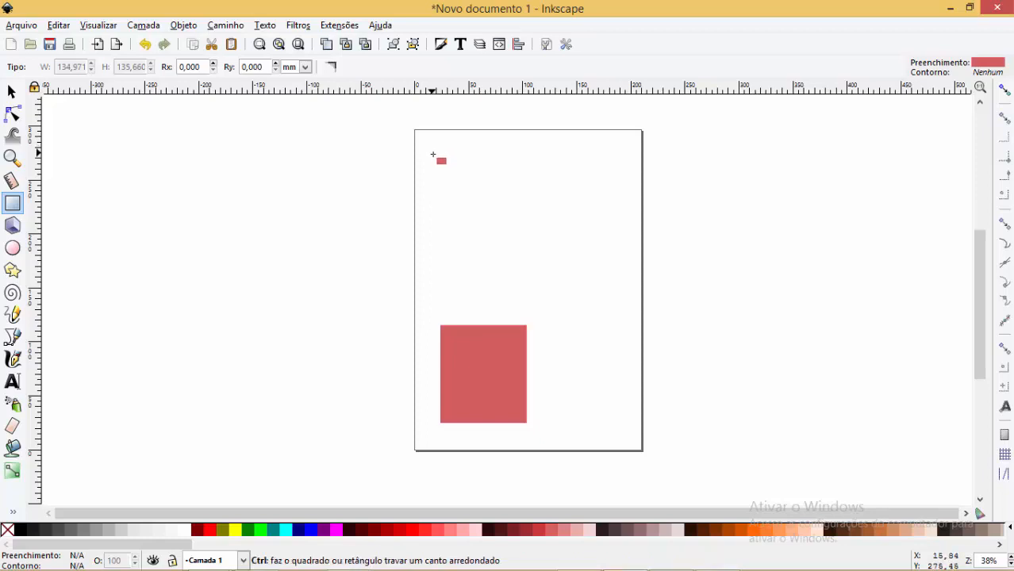
left_click_drag(434, 153, 583, 315)
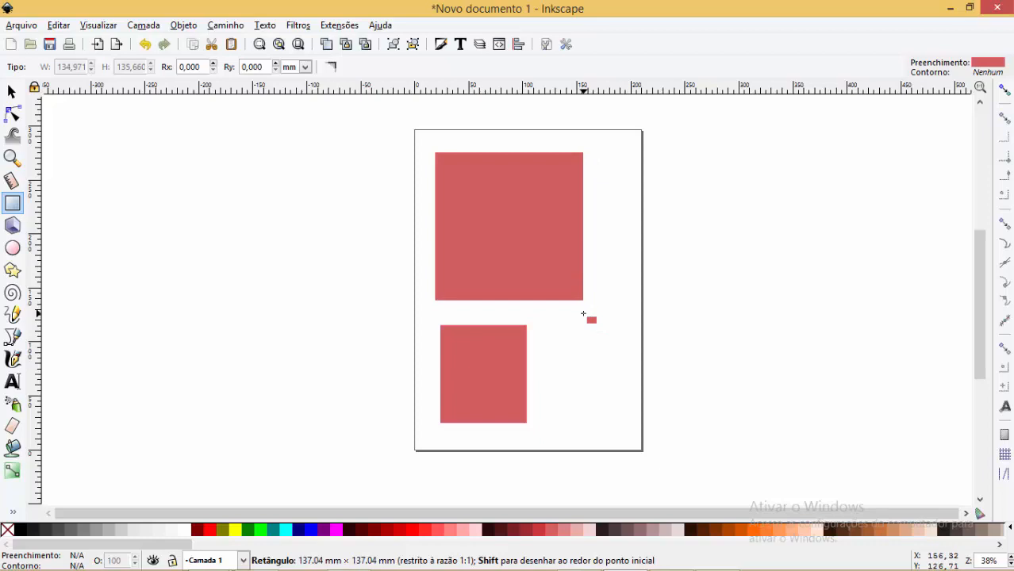
left_click_drag(583, 314, 584, 313)
key("e")
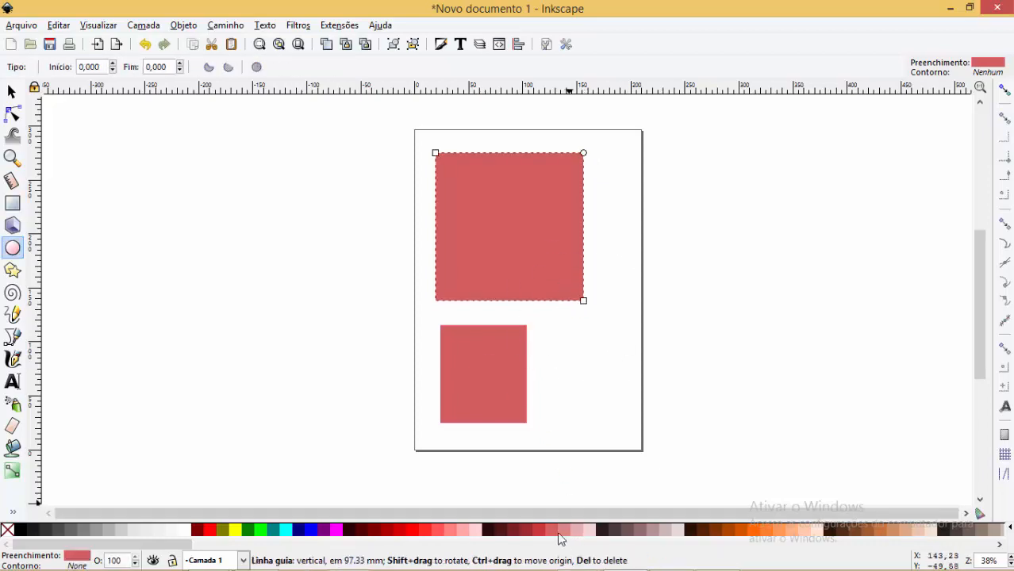
left_click(399, 532)
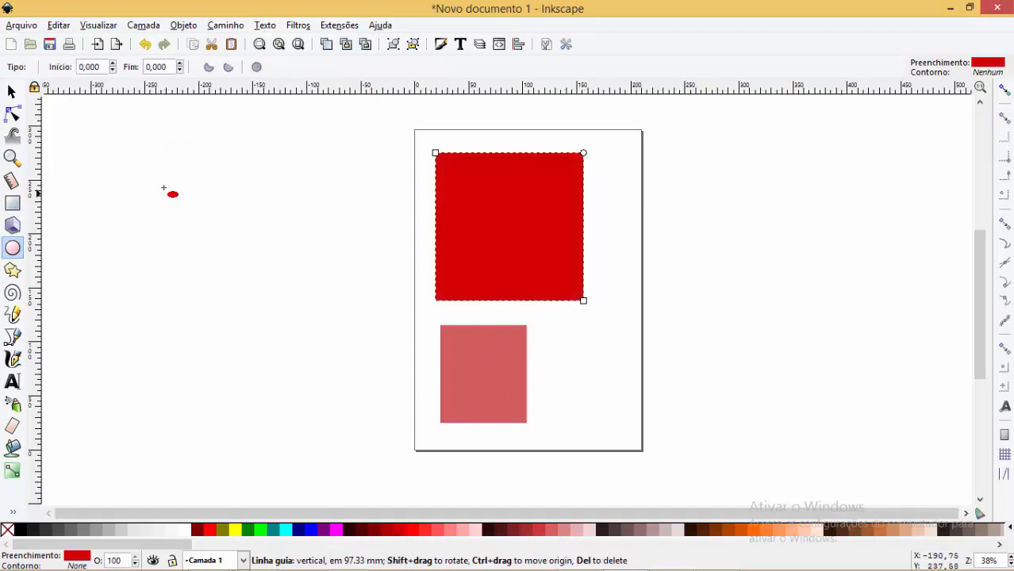
Draw a circle outside the page to its left and a wide ellipse of about 207 × 76 mm to its right.
mouse_move(204, 162)
left_mouse_down()
mouse_move(364, 309)
mouse_move(342, 282)
mouse_move(352, 289)
left_mouse_up()
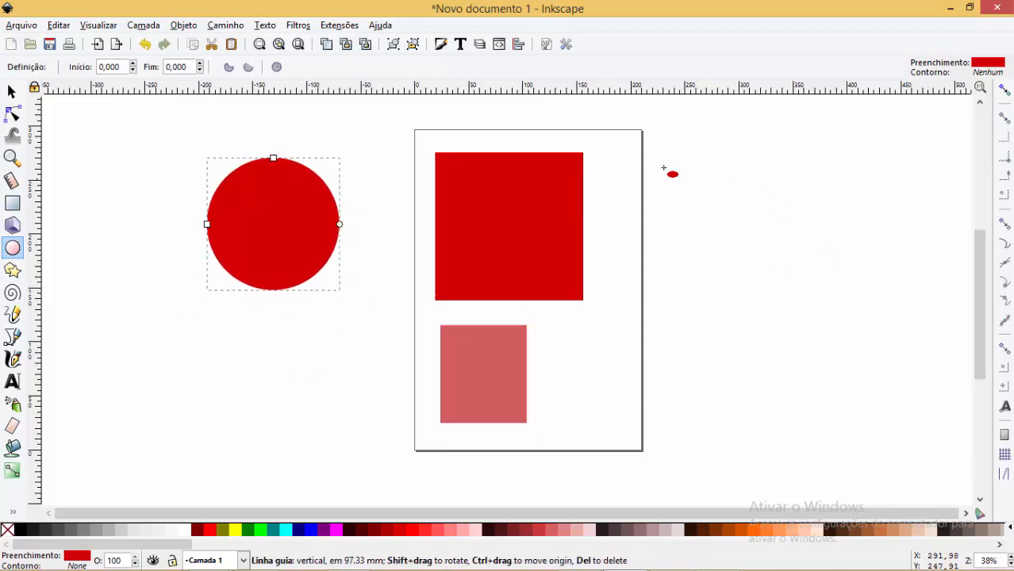
left_click_drag(670, 149, 894, 230)
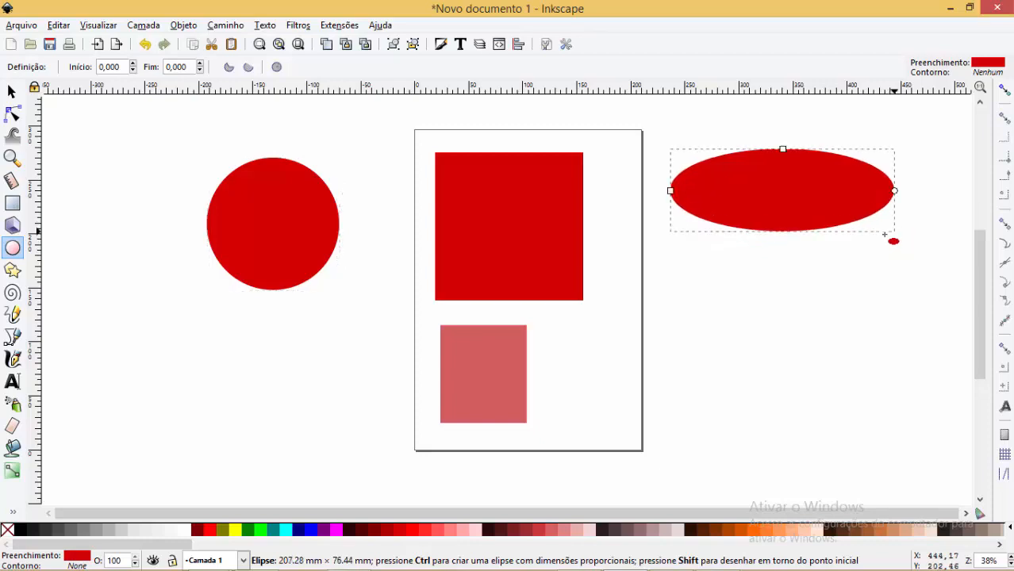
Narrow the ellipse to about 205 mm wide with the Selector tool and rotate it counterclockwise so its right end rises.
left_click(11, 91)
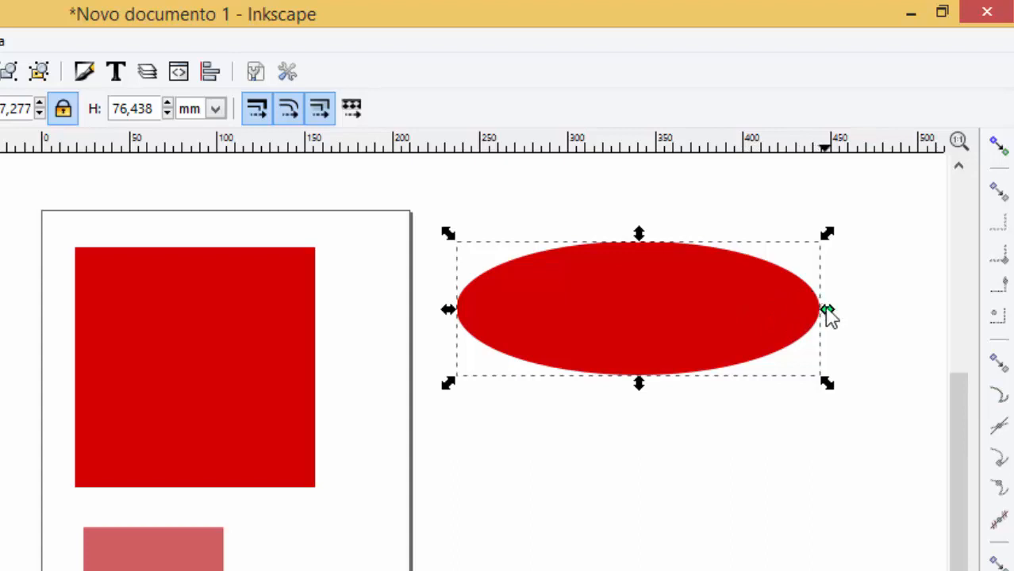
left_click_drag(828, 311, 825, 334)
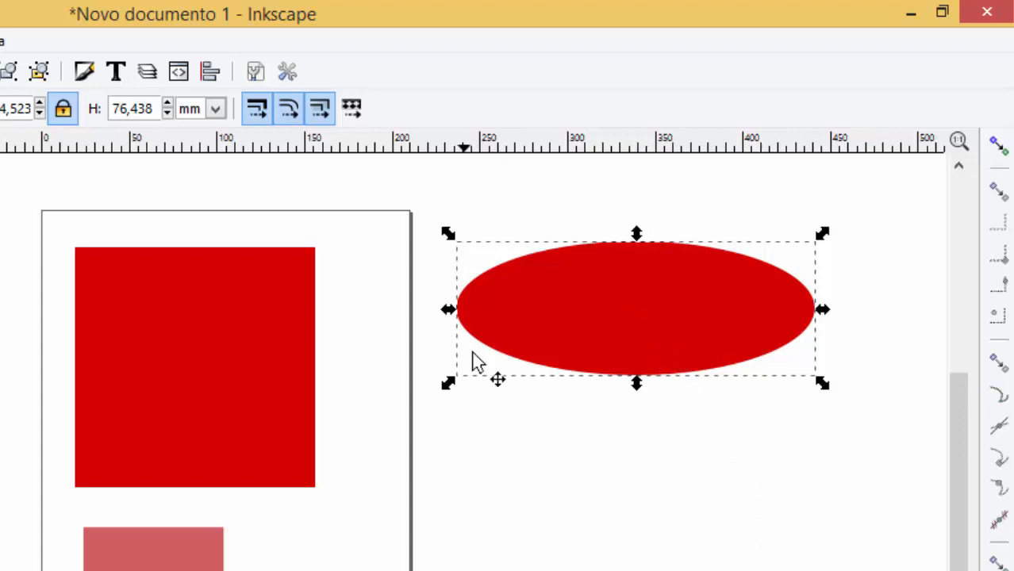
left_click(634, 294)
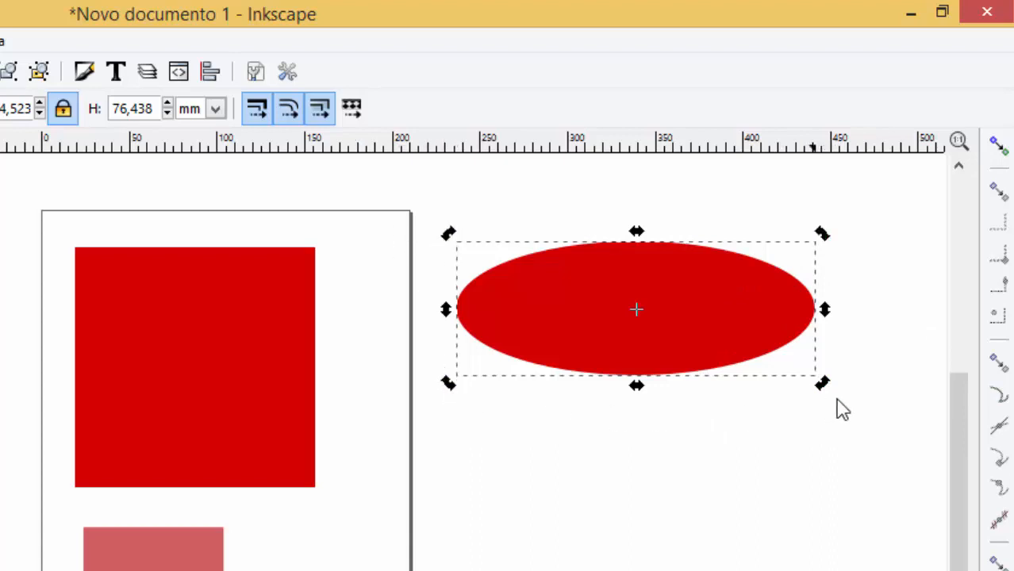
left_click_drag(822, 234, 815, 176)
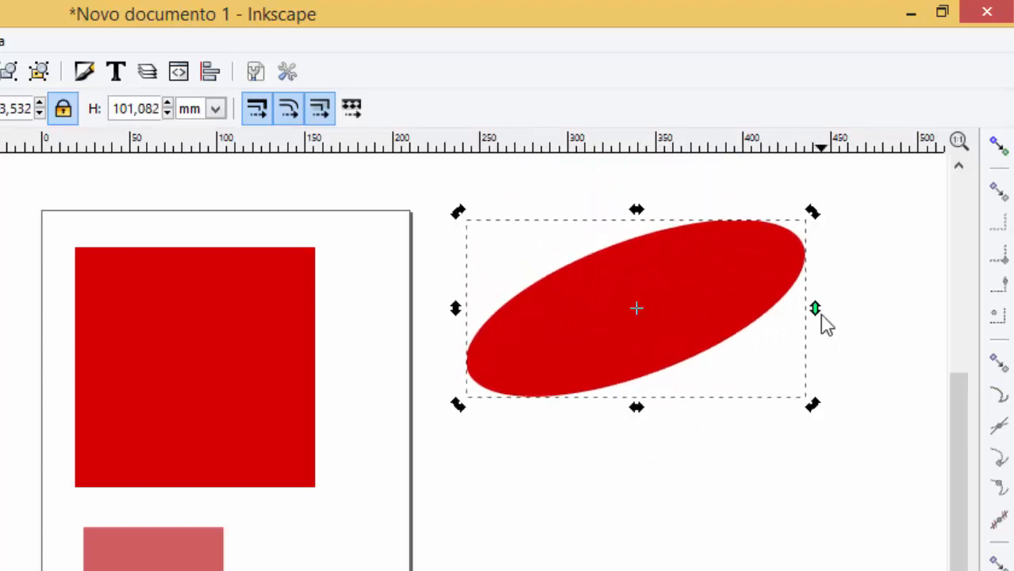
Skew the tilted ellipse vertically to about 135 mm overall height, then rotate it clockwise to a flatter angle.
left_click_drag(818, 341, 699, 305)
left_click(743, 286)
left_click(763, 290)
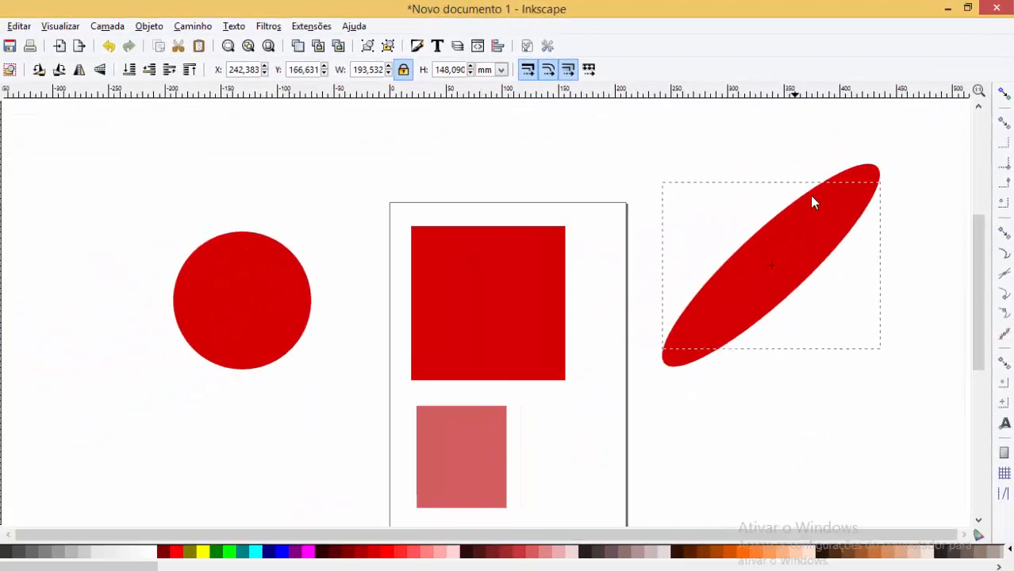
left_click_drag(811, 201, 819, 253)
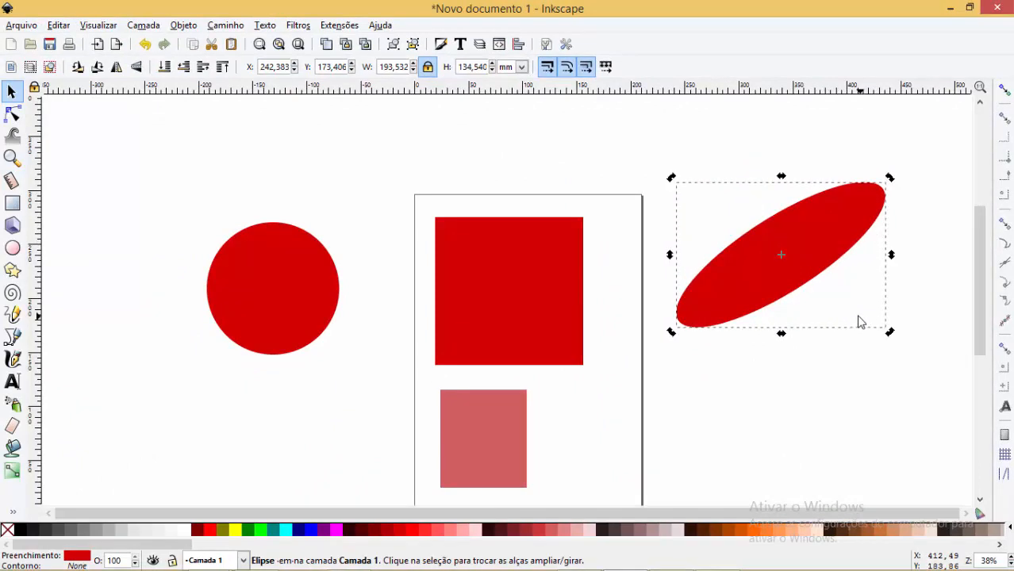
left_click_drag(977, 243, 978, 256)
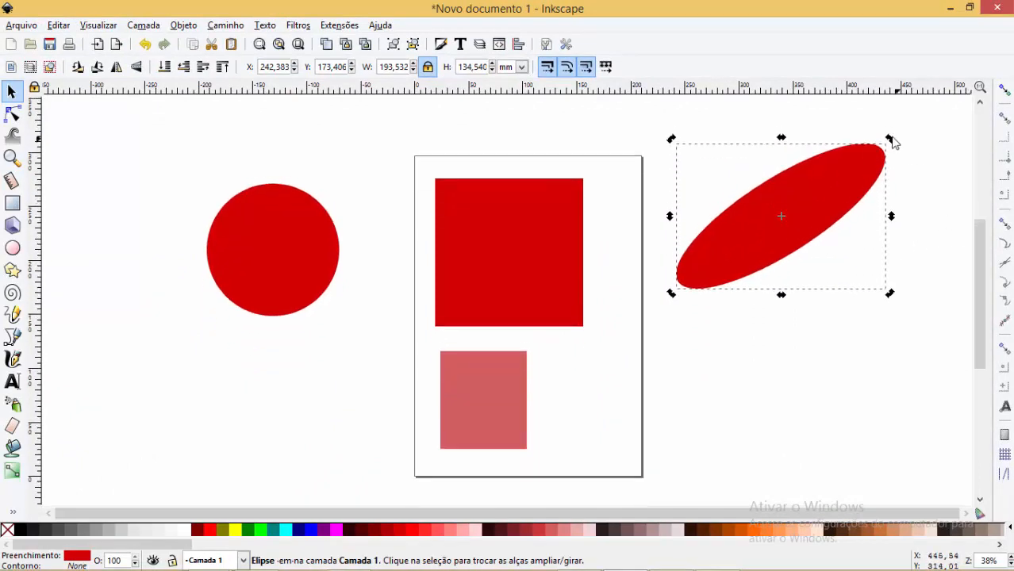
left_click_drag(892, 143, 883, 181)
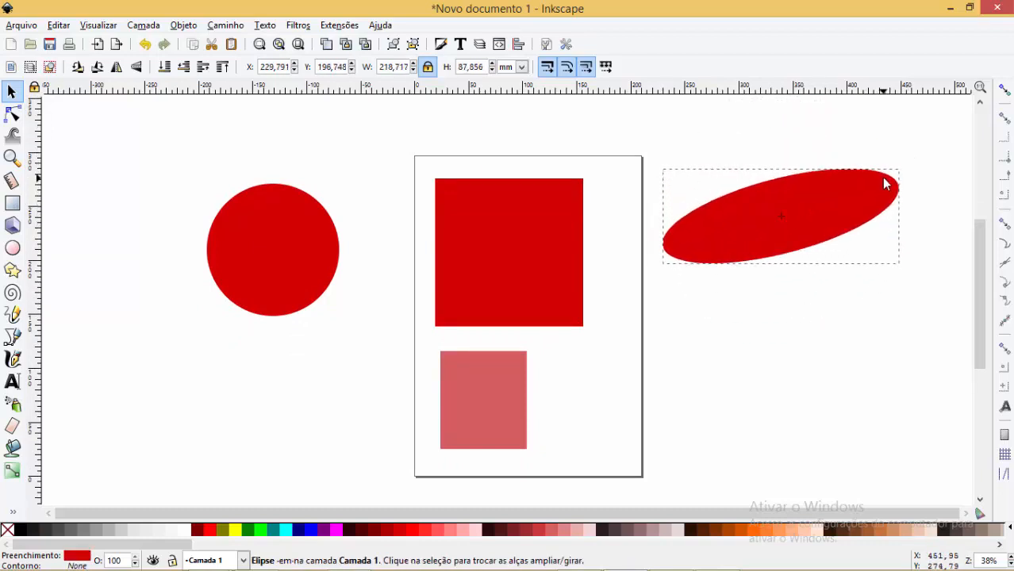
Move the ellipse's rotation center to its right end and rotate around it, then repeat around a point on its upper-left edge.
left_click(803, 235)
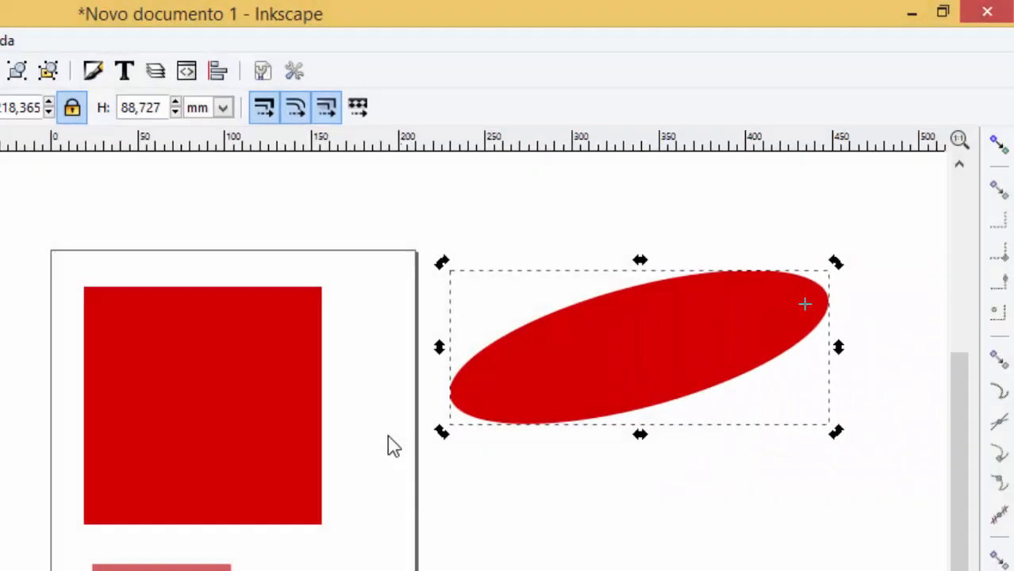
left_click_drag(520, 373, 568, 349)
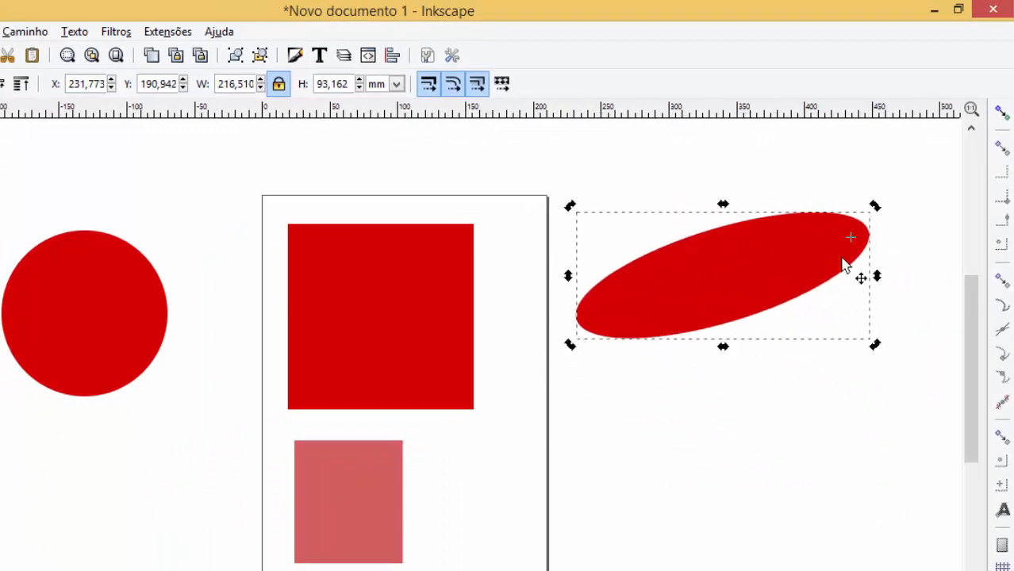
left_click(655, 293)
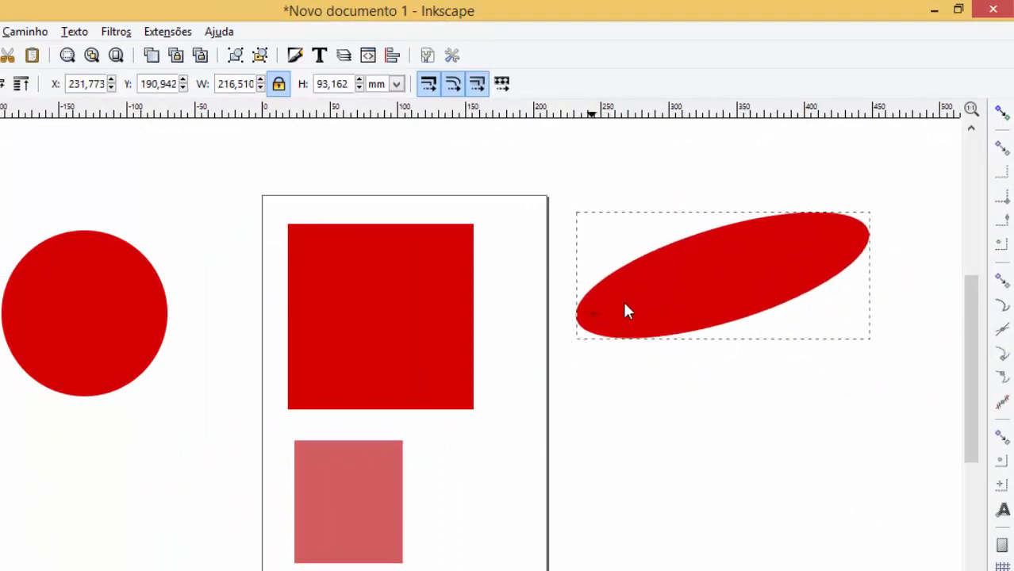
left_click_drag(631, 261, 630, 261)
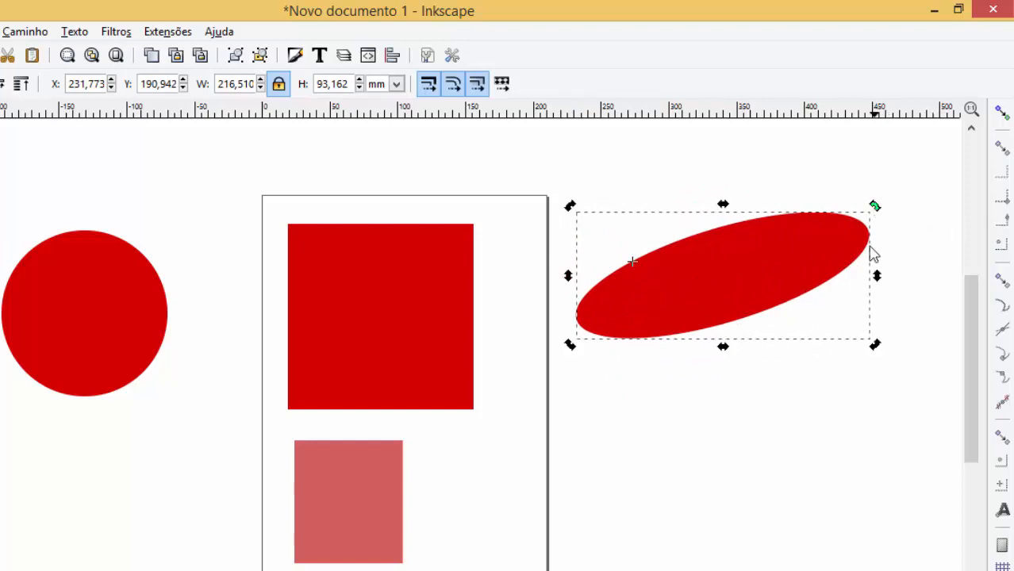
left_click_drag(873, 208, 807, 228)
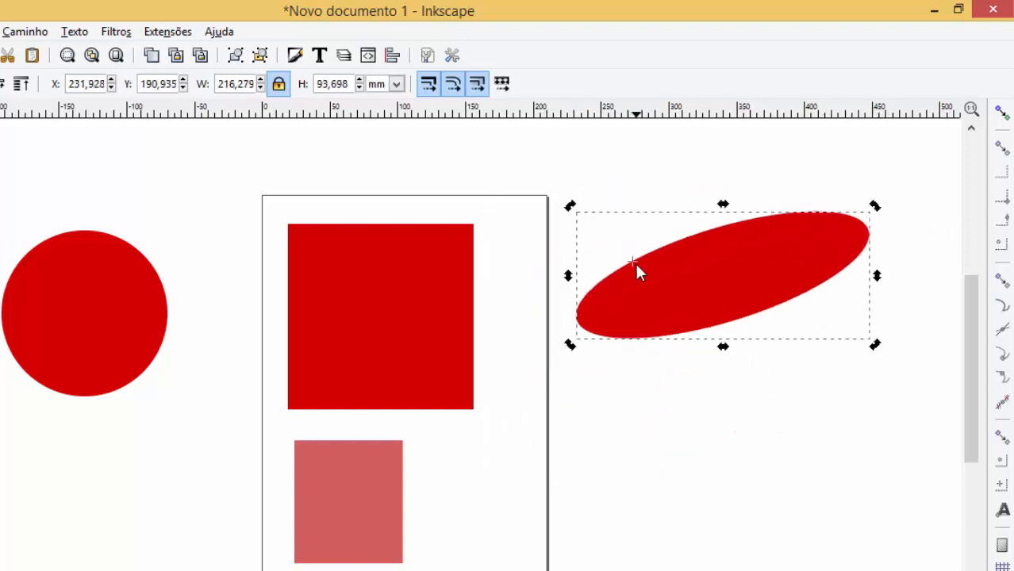
Place the ellipse's rotation center outside its outline, rotate slightly around it, then return the center inside and deselect.
left_click_drag(630, 234, 608, 178)
left_click_drag(868, 206, 811, 253)
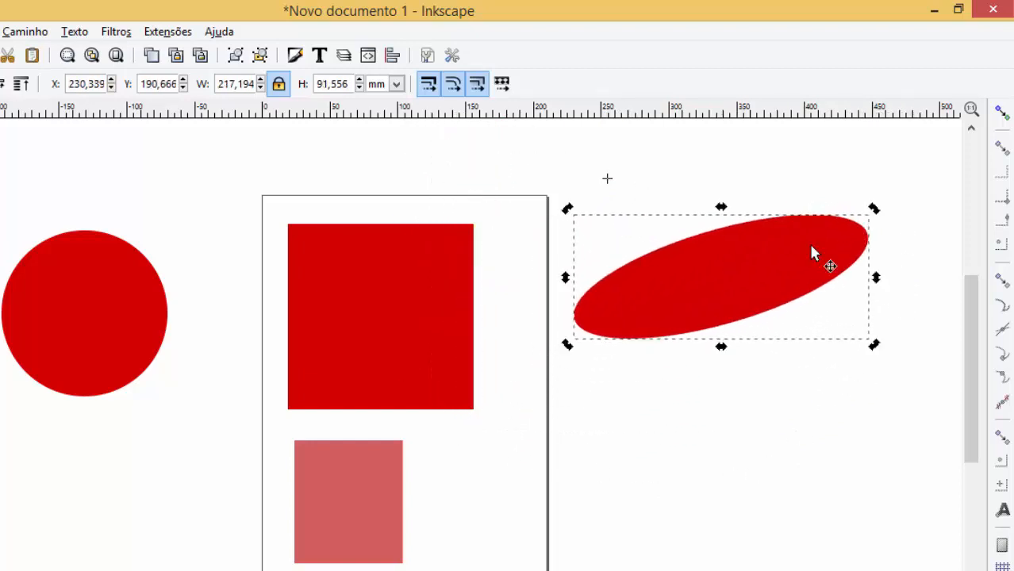
left_click_drag(607, 179, 665, 298)
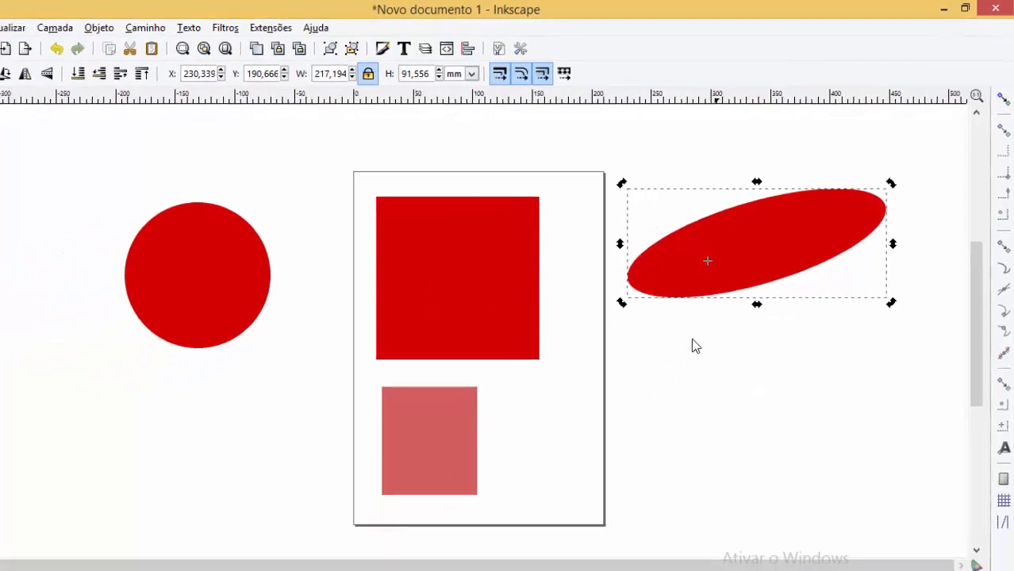
left_click(742, 356)
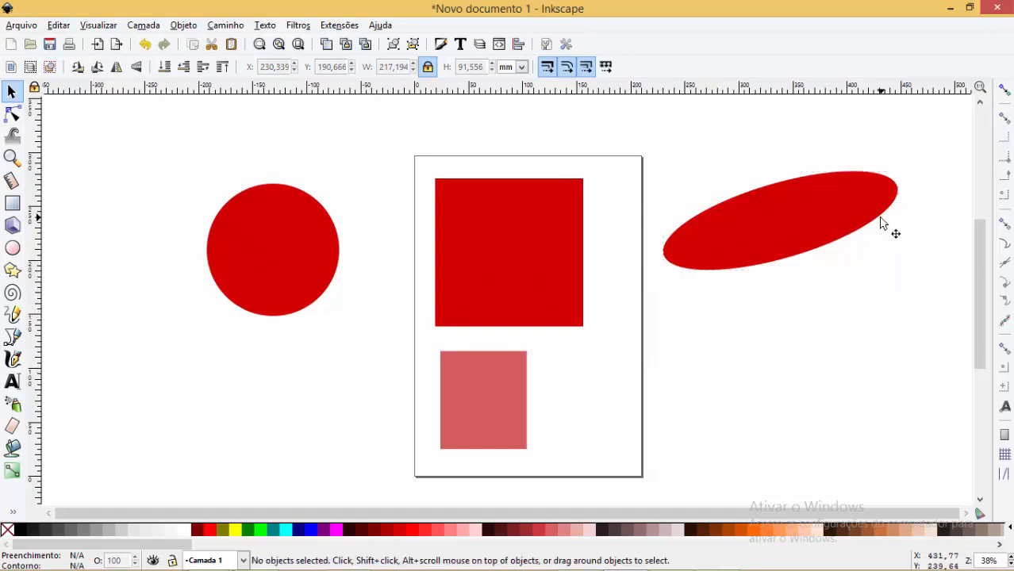
Delete the ellipse, the large red square, the circle and the small light red rectangle to empty the canvas.
left_click(821, 226)
key("Delete")
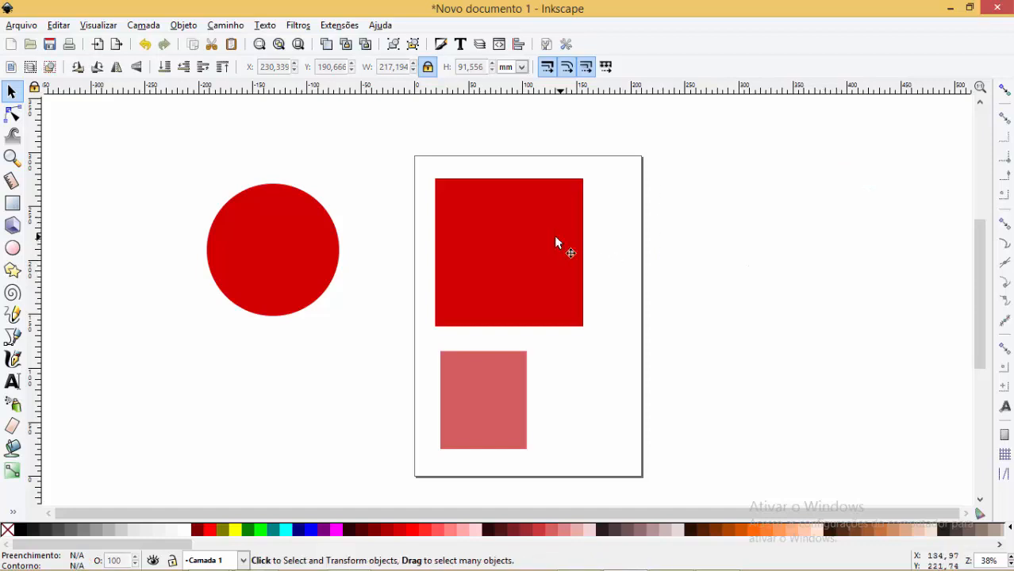
left_click(559, 245)
key("Delete")
left_click(289, 249)
key("Delete")
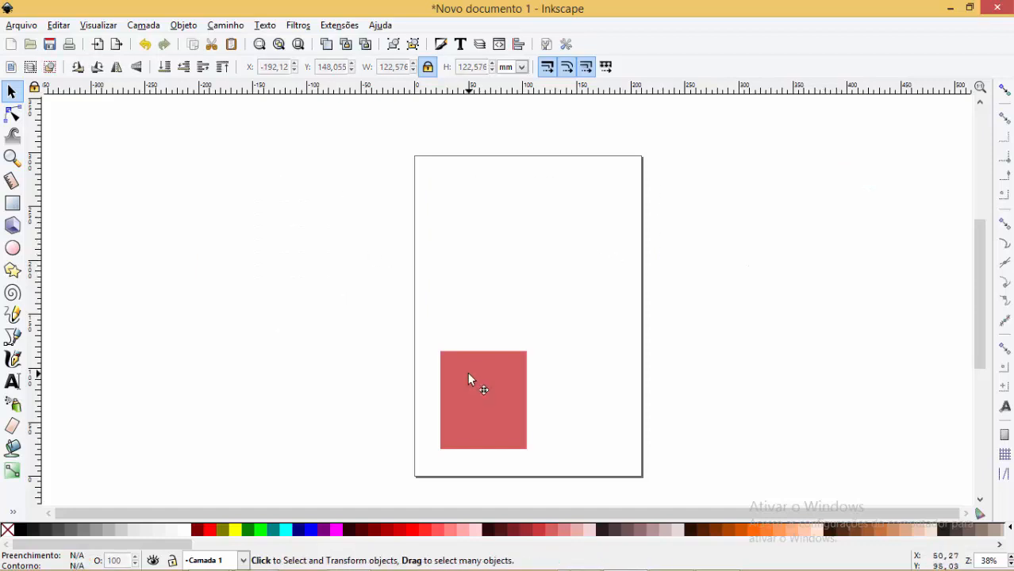
left_click(468, 375)
key("Delete")
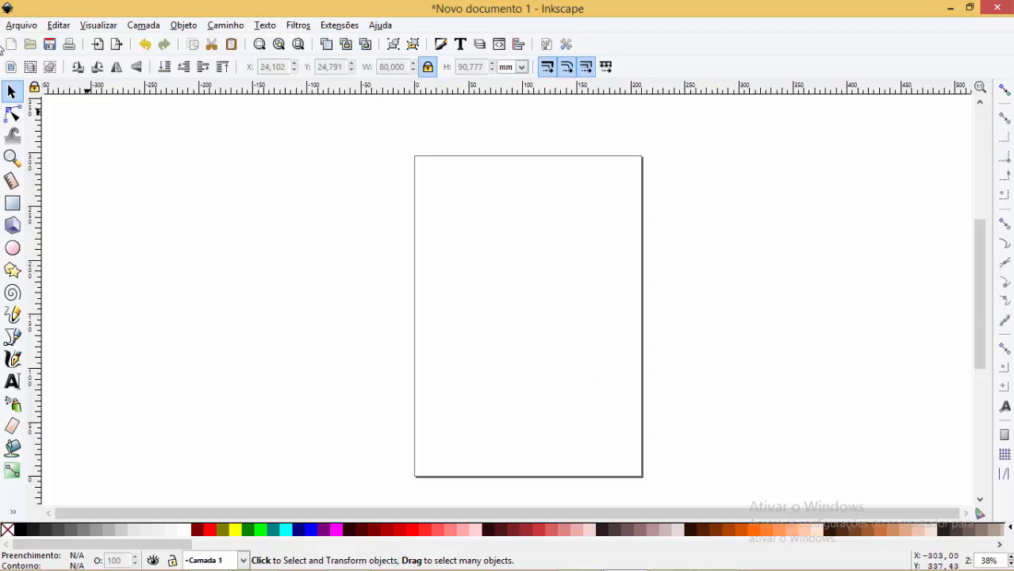
Draw four overlapping red rectangles across the page, the first about 157 × 196 mm and the last about 112 × 181 mm.
left_click(12, 204)
left_click_drag(428, 169, 598, 381)
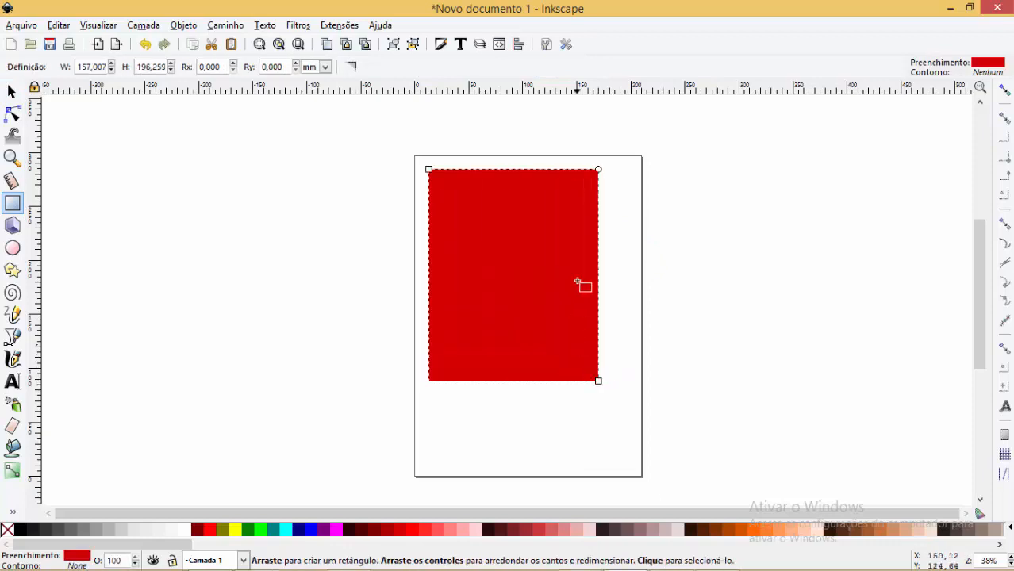
mouse_move(675, 167)
left_mouse_down()
mouse_move(663, 253)
mouse_move(552, 418)
left_mouse_up()
left_click_drag(760, 210, 598, 363)
left_click_drag(336, 143, 454, 339)
Select all four red rectangles together, remove their fill and clear the selection.
left_click(12, 91)
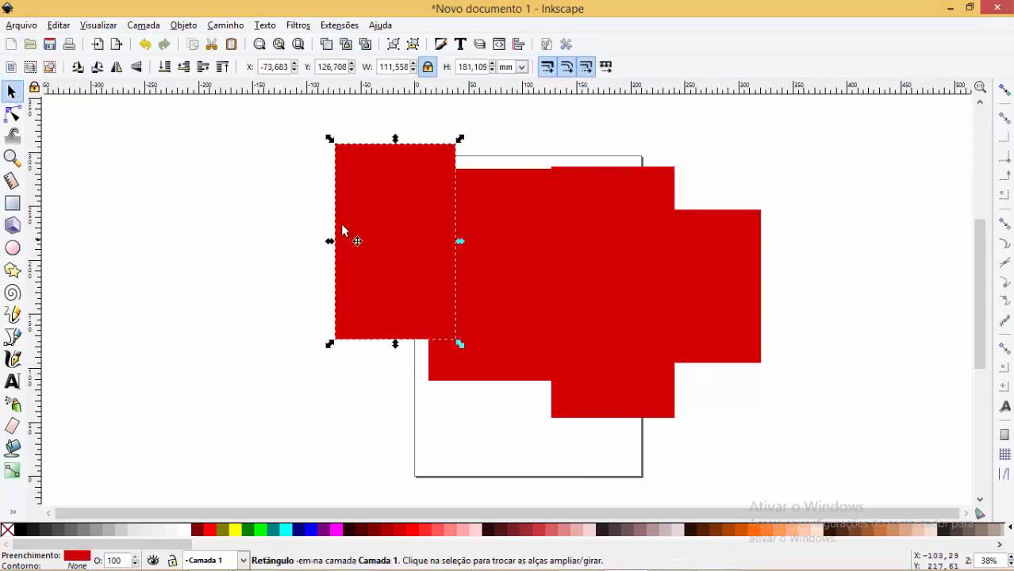
left_click_drag(262, 118, 893, 457)
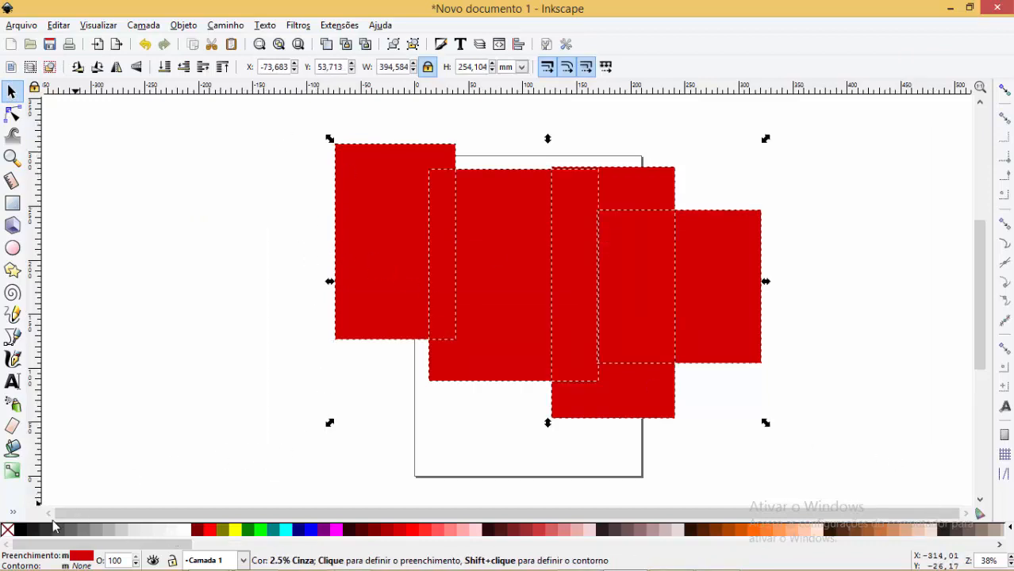
left_click(6, 530)
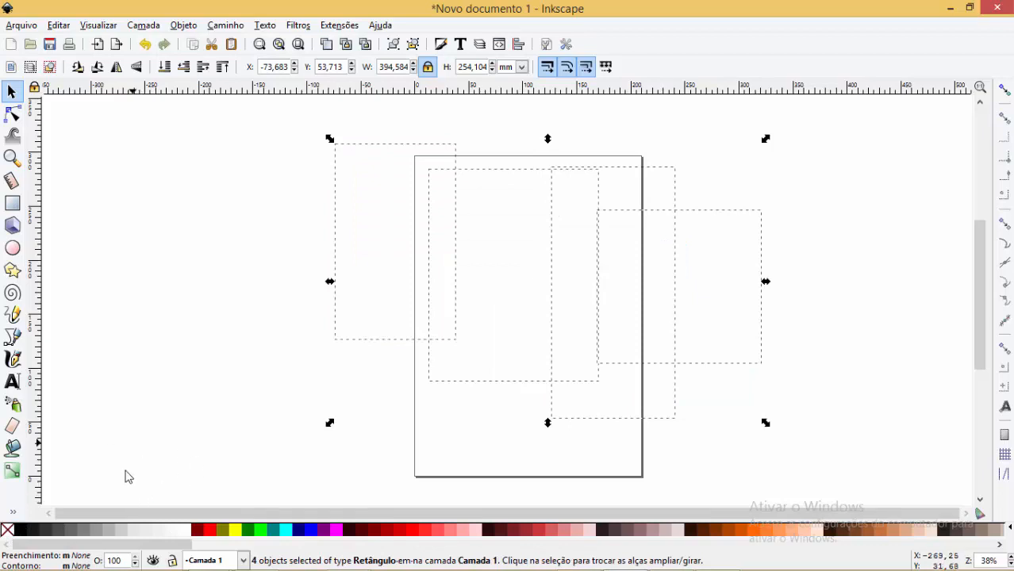
left_click(226, 193)
Draw several overlapping rectangles without fill or stroke around the page, the last about 98 × 142 mm, and deselect.
left_click(12, 203)
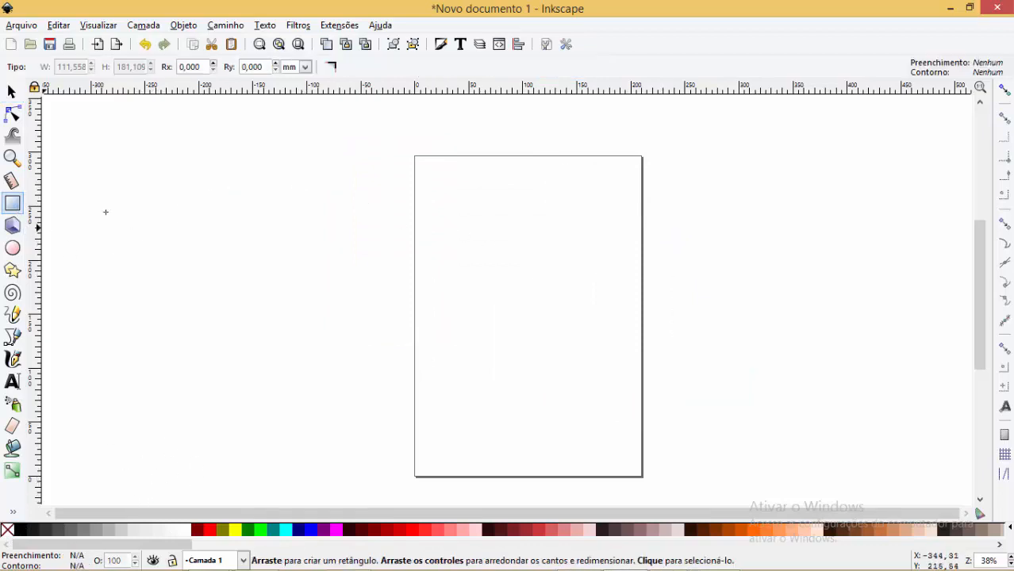
left_click_drag(210, 176, 481, 446)
left_click_drag(514, 202, 681, 340)
left_click_drag(591, 170, 480, 362)
left_click_drag(324, 171, 540, 343)
left_click_drag(449, 129, 618, 300)
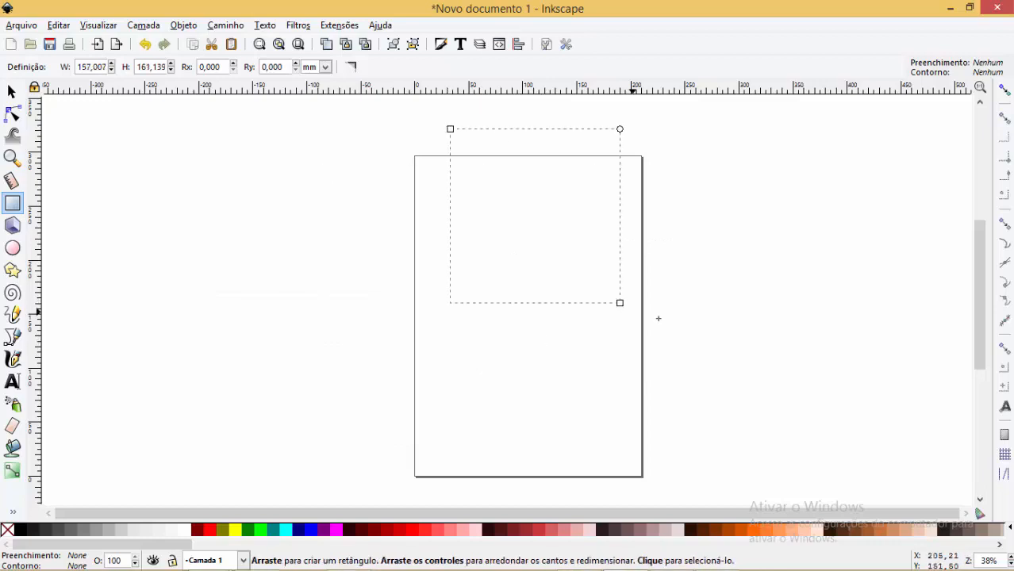
mouse_move(602, 224)
left_mouse_down()
mouse_move(689, 331)
mouse_move(708, 378)
left_mouse_up()
left_click(11, 91)
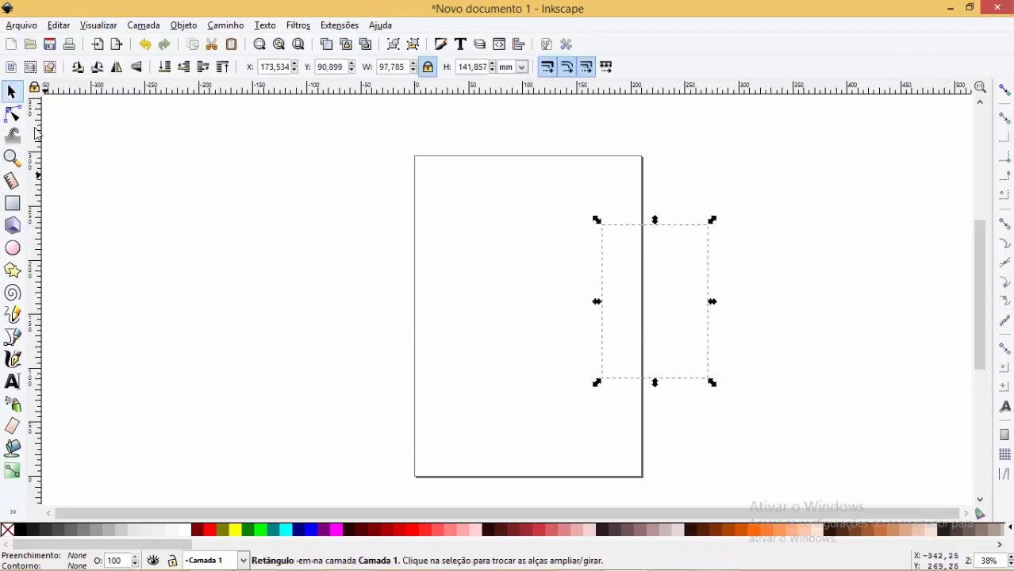
left_click(284, 227)
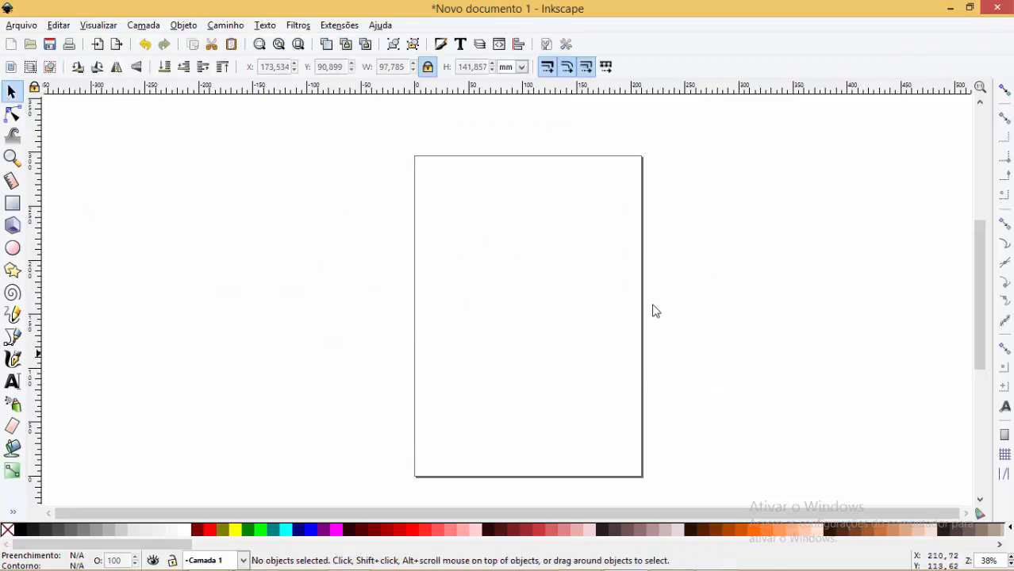
Draw several ellipses without fill or stroke over the page, the last about 132 × 141 mm, and deselect.
left_click(13, 248)
mouse_move(417, 217)
left_mouse_down()
mouse_move(545, 378)
mouse_move(560, 379)
left_mouse_up()
mouse_move(552, 334)
left_mouse_down()
mouse_move(737, 175)
mouse_move(605, 325)
left_mouse_up()
left_click_drag(389, 172, 532, 325)
left_click(11, 90)
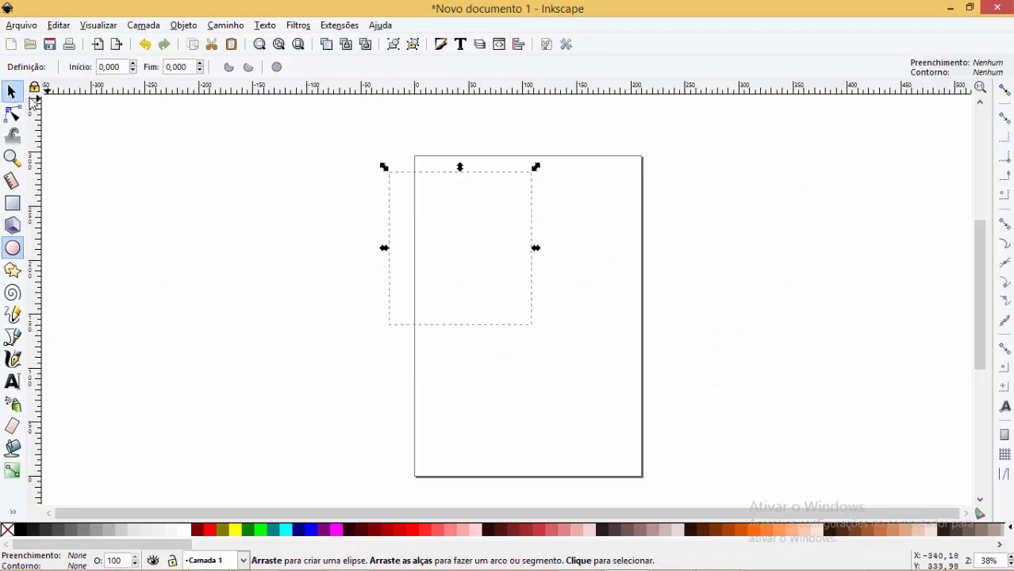
left_click(243, 176)
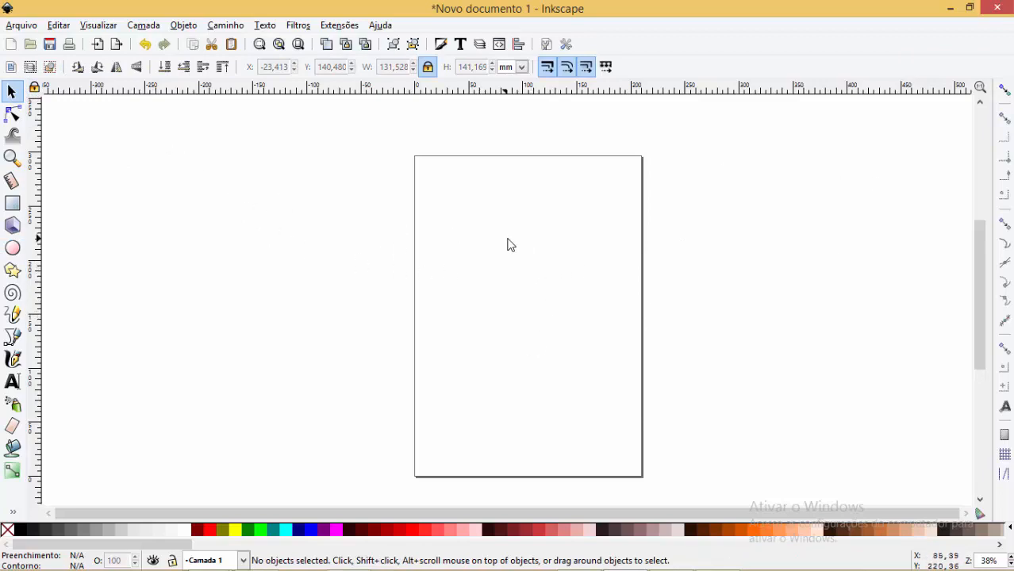
Select all the invisible shapes with a selection box around the whole canvas, clear the selection, and enclose them all again.
scroll(551, 248, "down", 1, "ctrl")
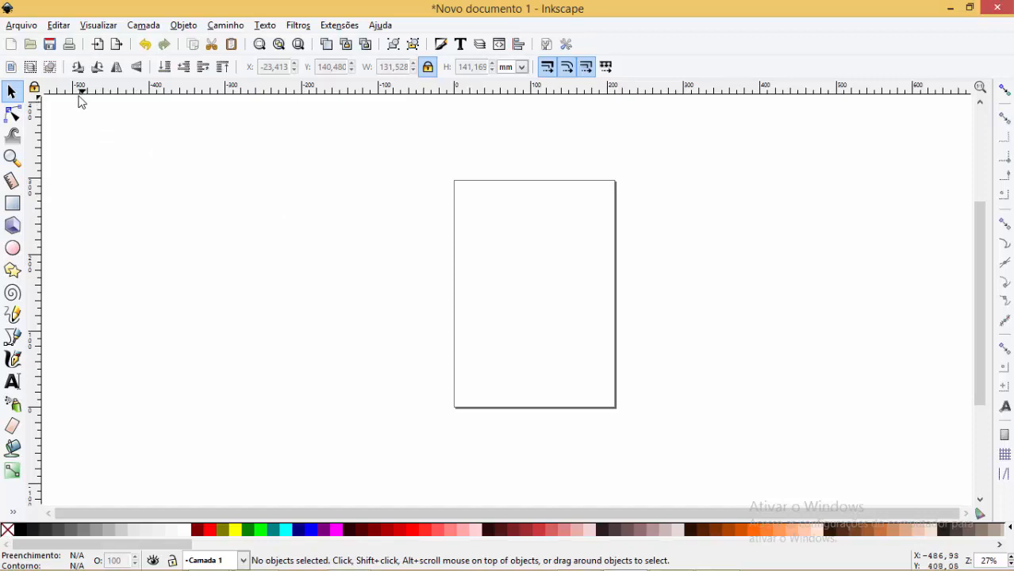
left_click_drag(75, 98, 936, 490)
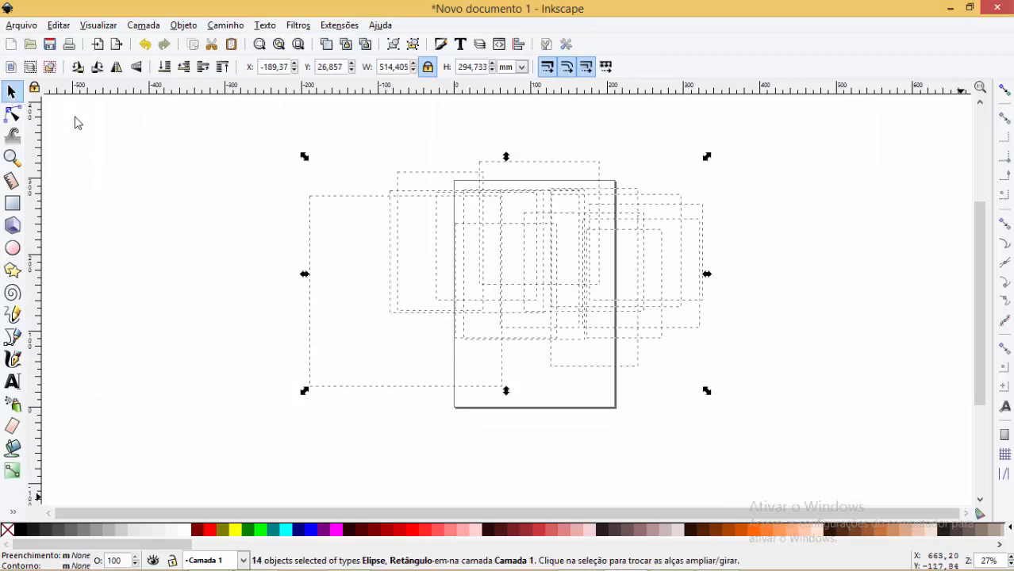
key("Delete")
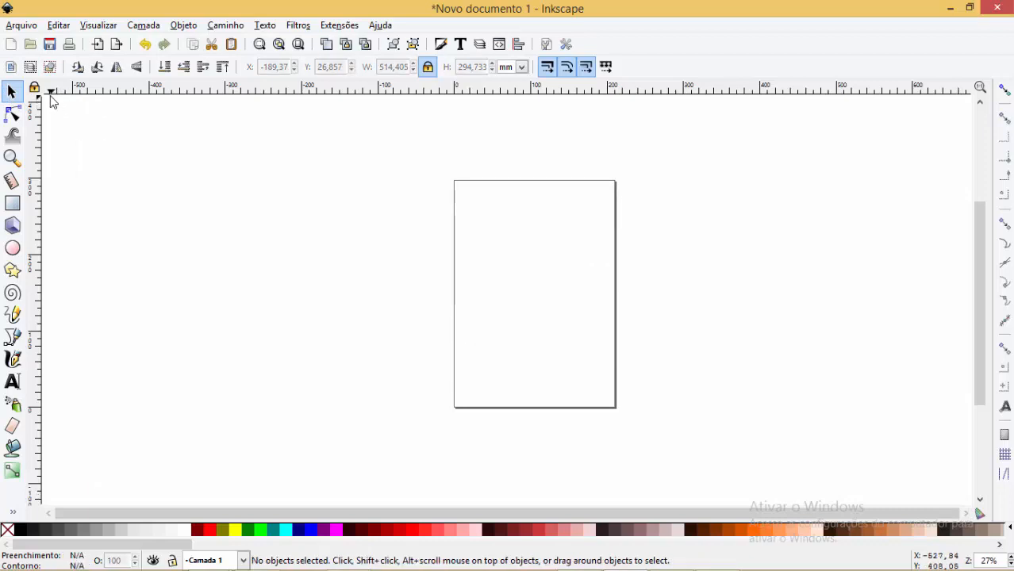
left_click_drag(48, 96, 969, 501)
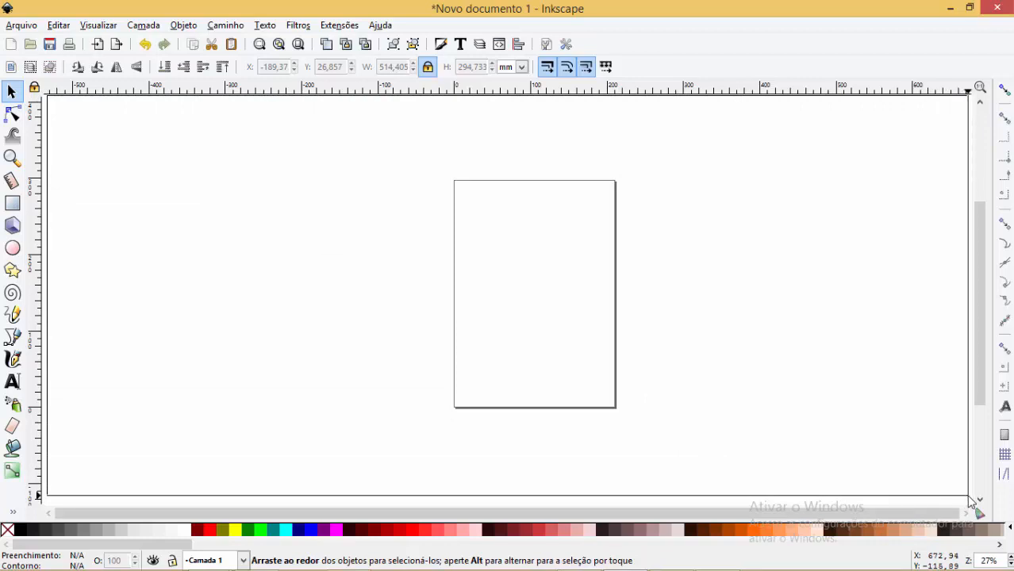
left_click_drag(969, 500, 961, 507)
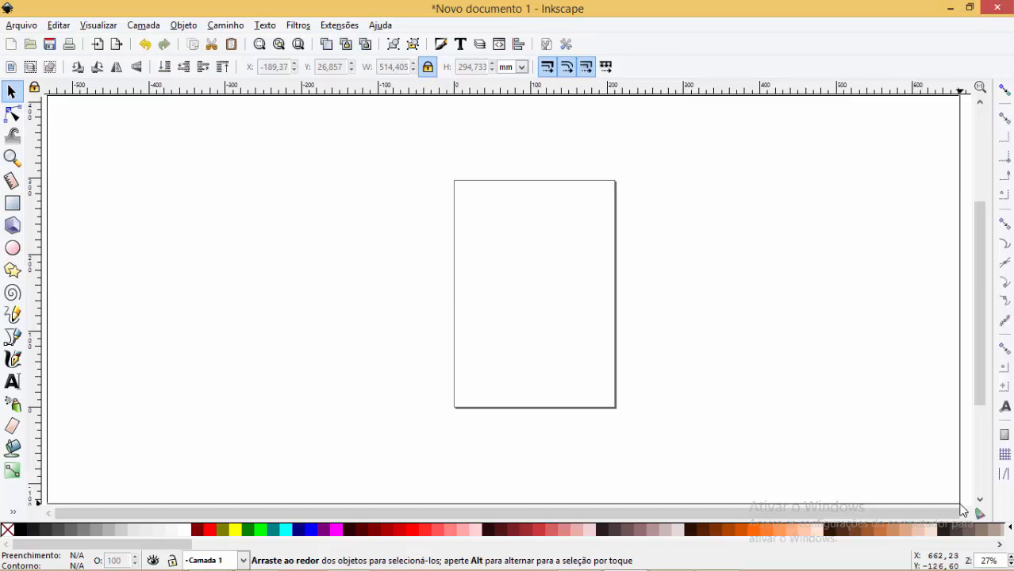
left_click_drag(961, 509, 961, 508)
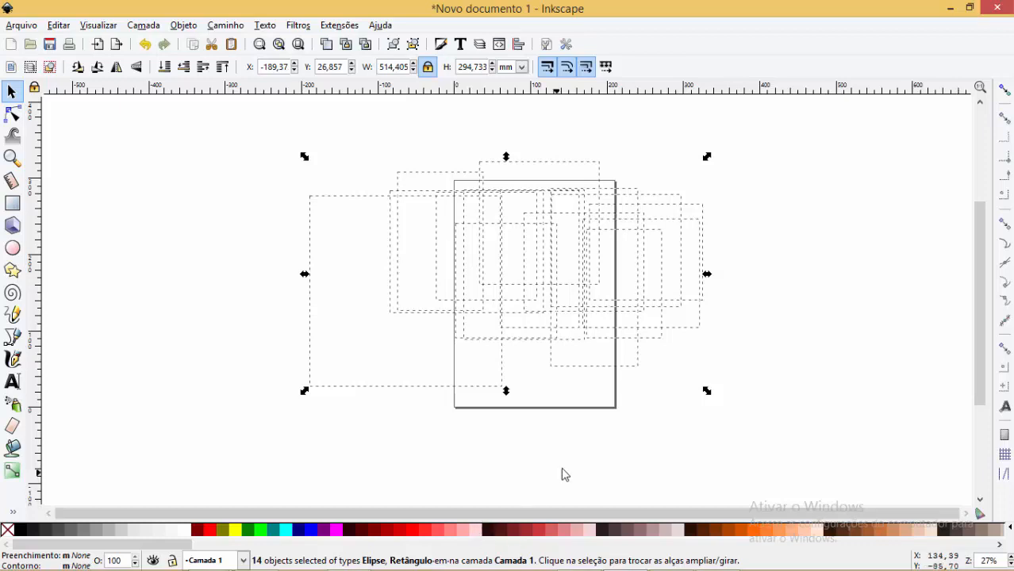
Fill all the selected invisible shapes with light pink, clear and restore the selection, and undo the fill.
left_click(476, 530)
left_click(785, 226)
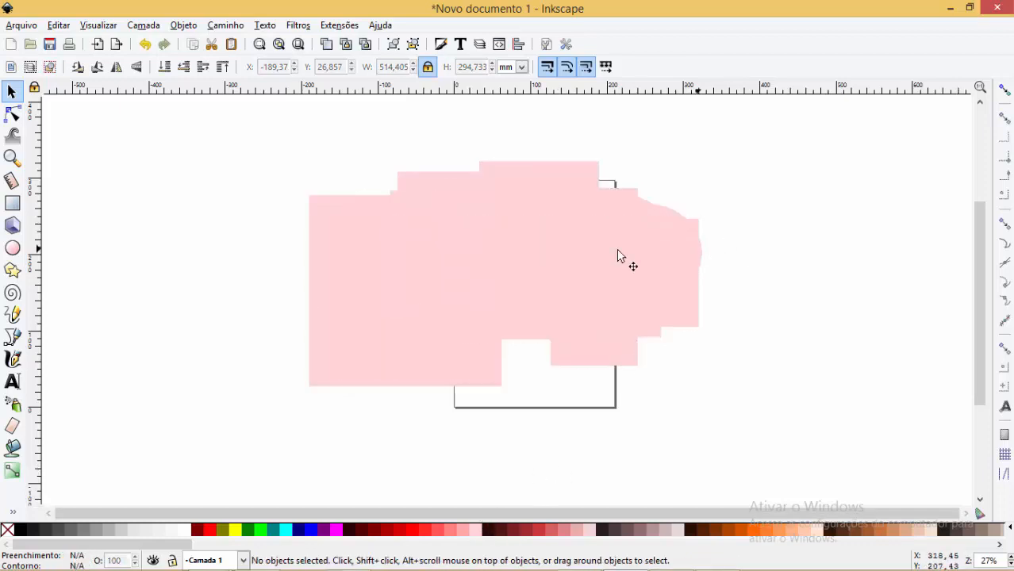
left_click_drag(178, 129, 820, 432)
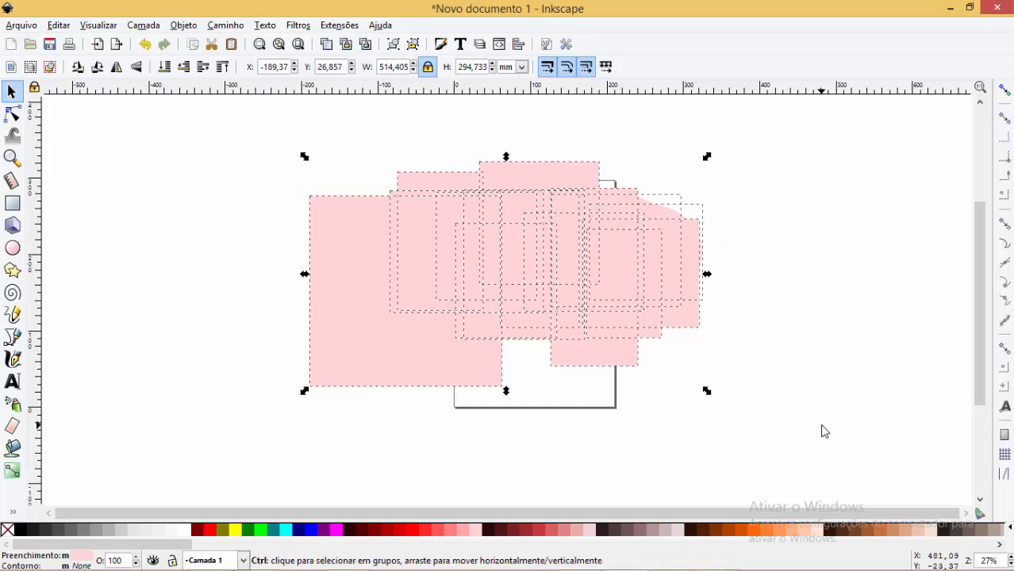
key("ctrl+z")
key("Delete")
Switch the canvas display mode to outline (Aramado) to reveal the contours of the invisible shapes.
left_click(99, 25)
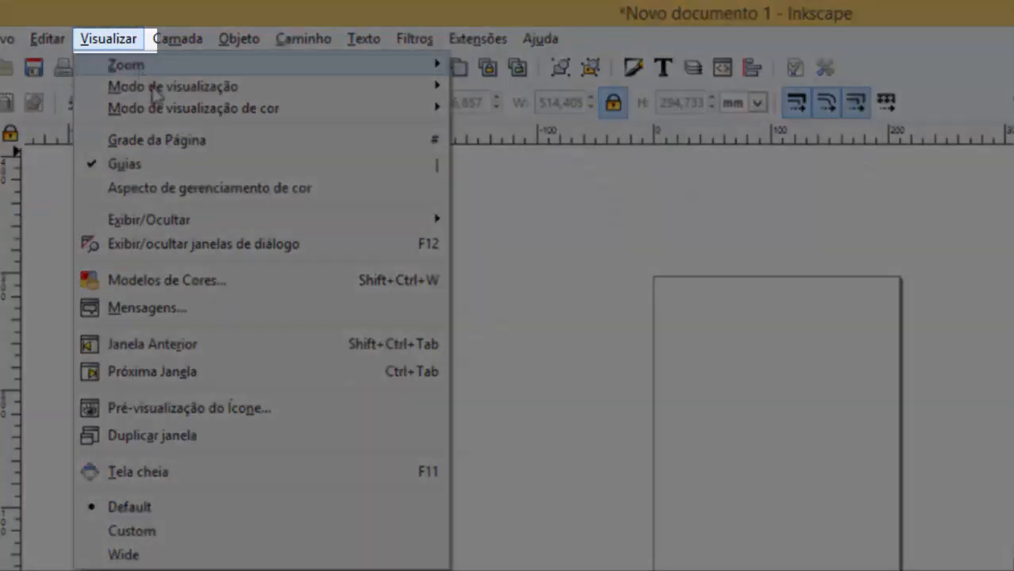
mouse_move(157, 91)
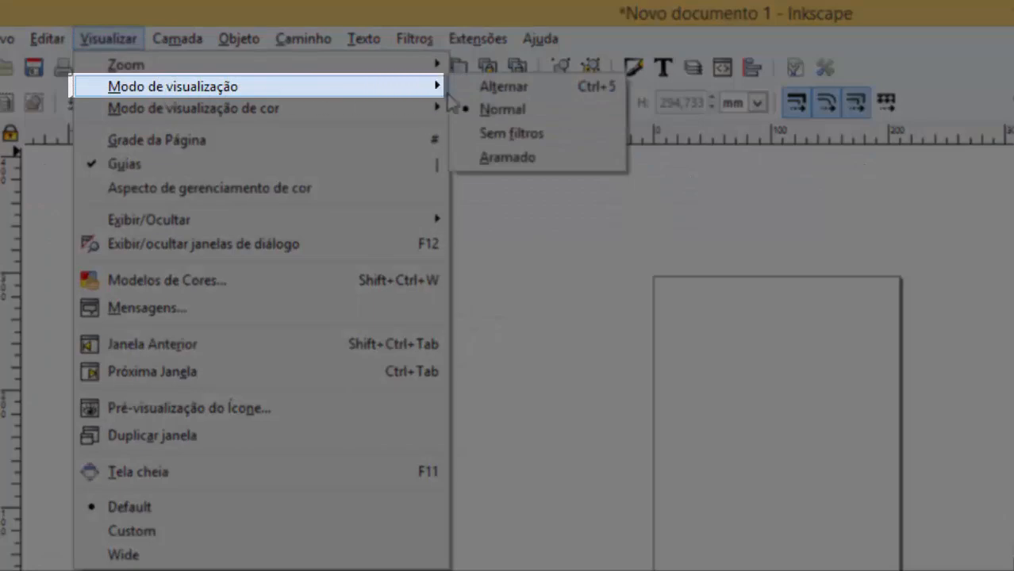
left_click(520, 160)
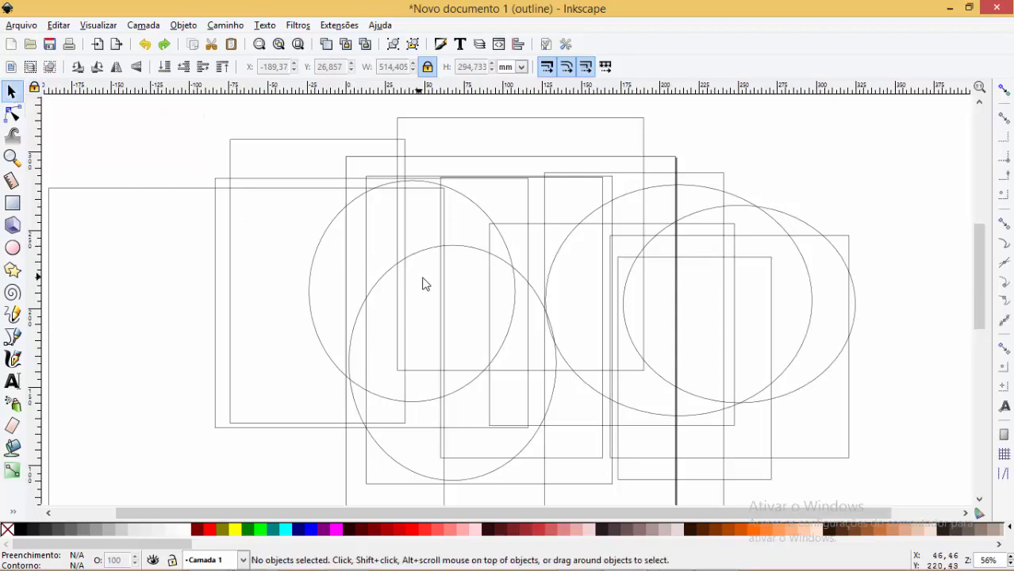
scroll(441, 301, "down", 1)
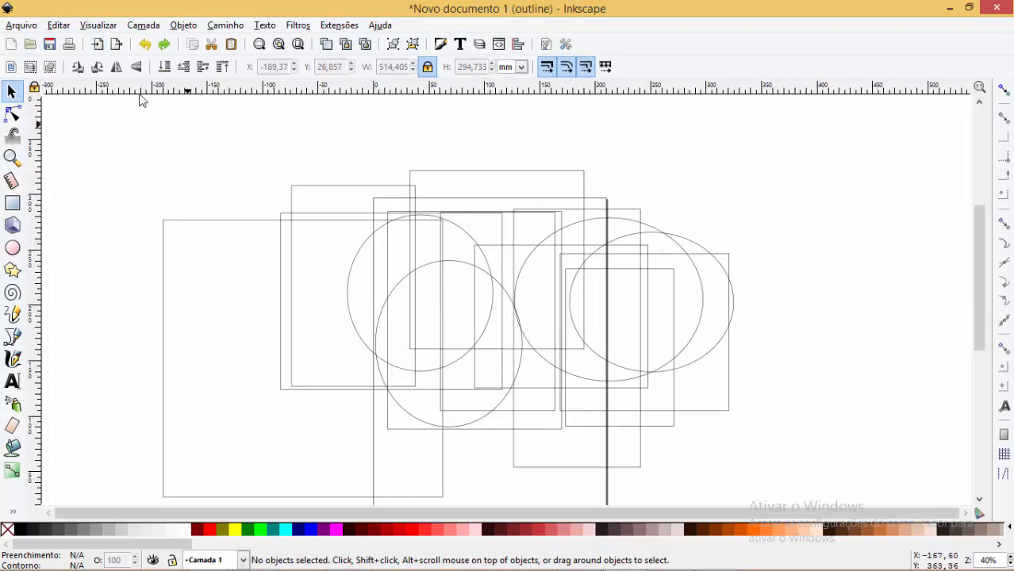
Return the canvas display mode to Normal.
left_click(108, 25)
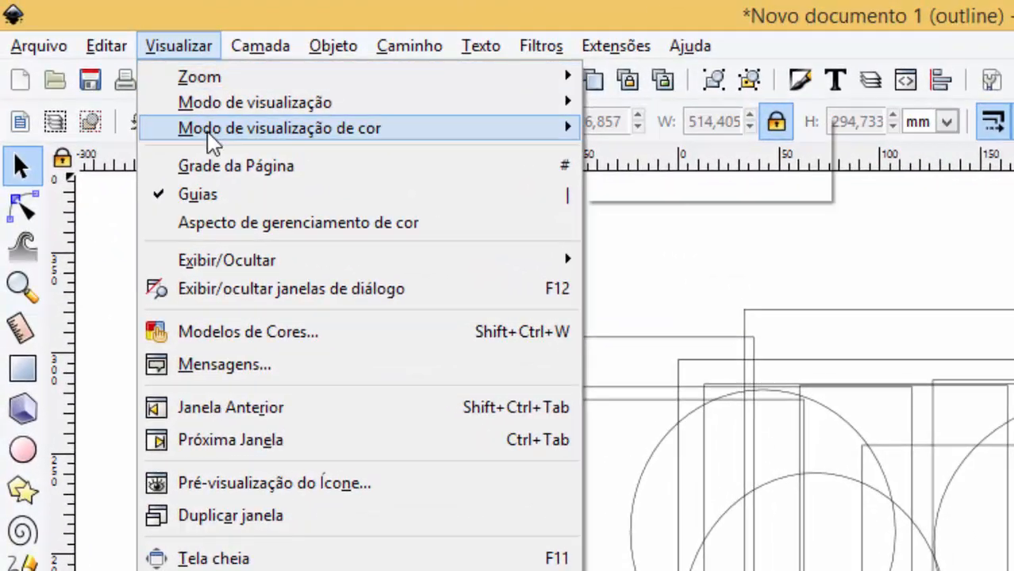
mouse_move(170, 83)
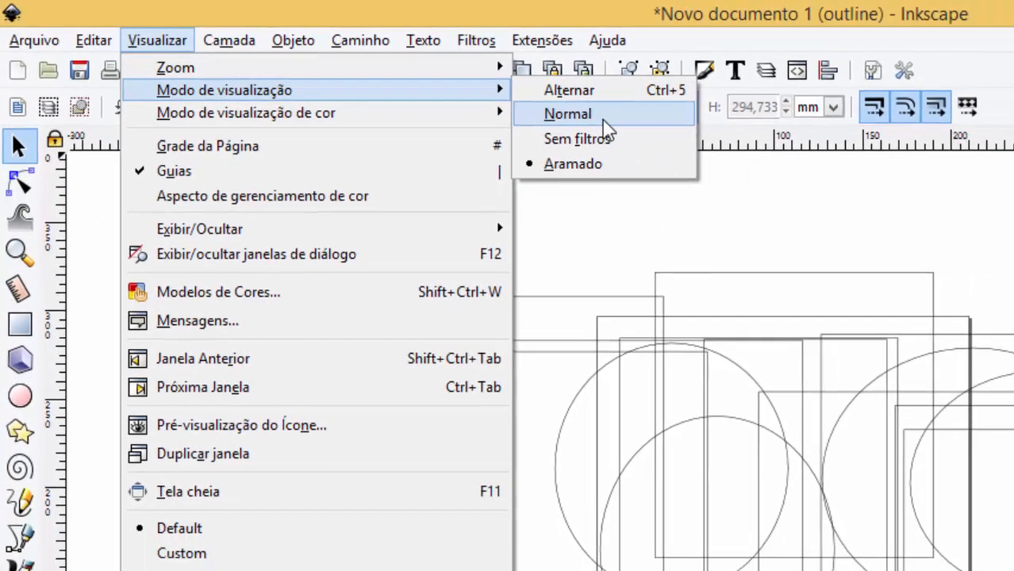
left_click(670, 131)
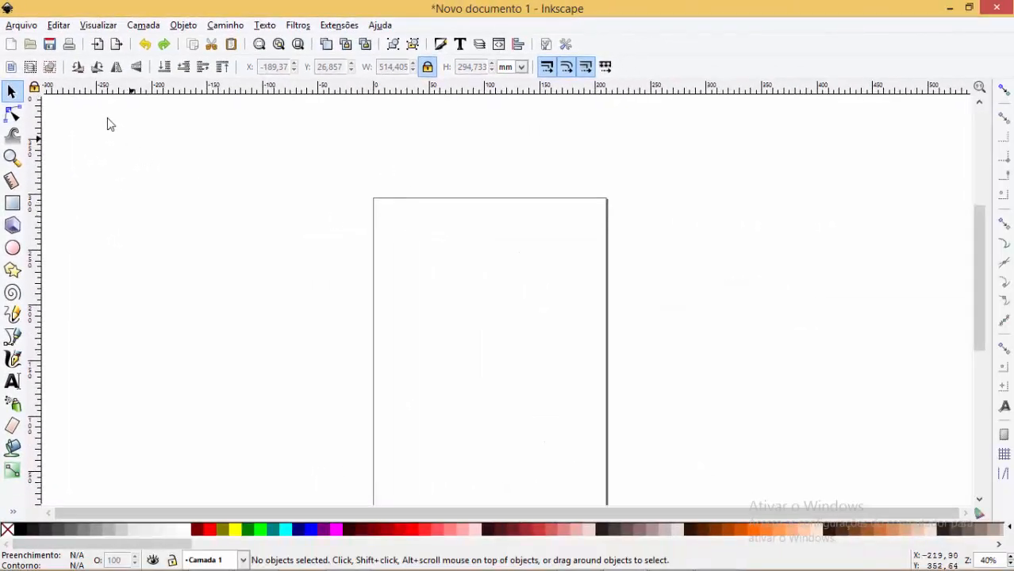
Select all the invisible shapes with a selection box, fill them with greyish mauve and delete them.
left_click_drag(116, 129, 1013, 570)
left_click_drag(867, 540, 822, 487)
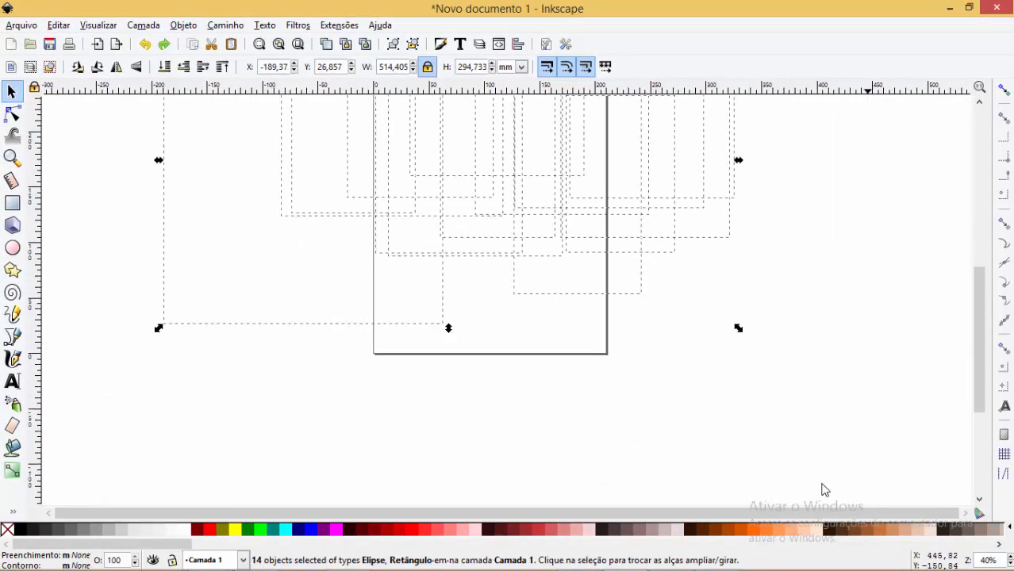
left_click(645, 530)
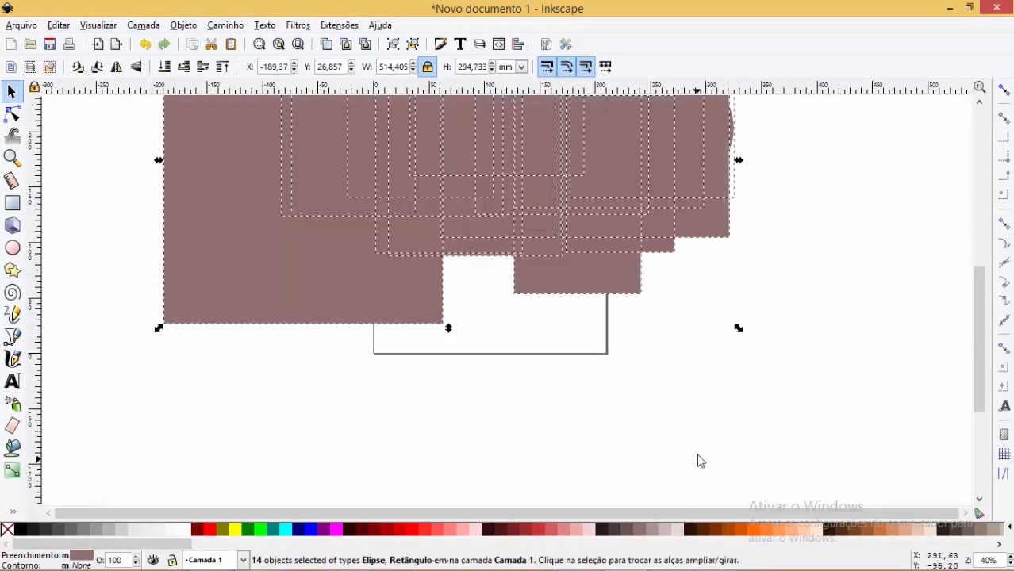
scroll(702, 458, "up", 5)
key("Delete")
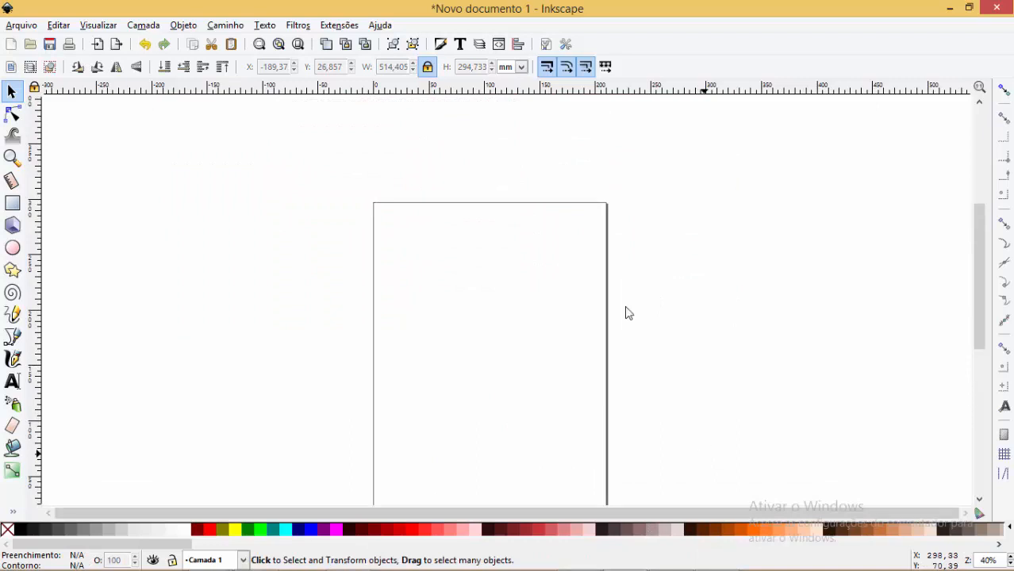
Draw a rectangle about 154 × 202 mm centred on the page and switch to the selection tool.
scroll(402, 351, "down", 1)
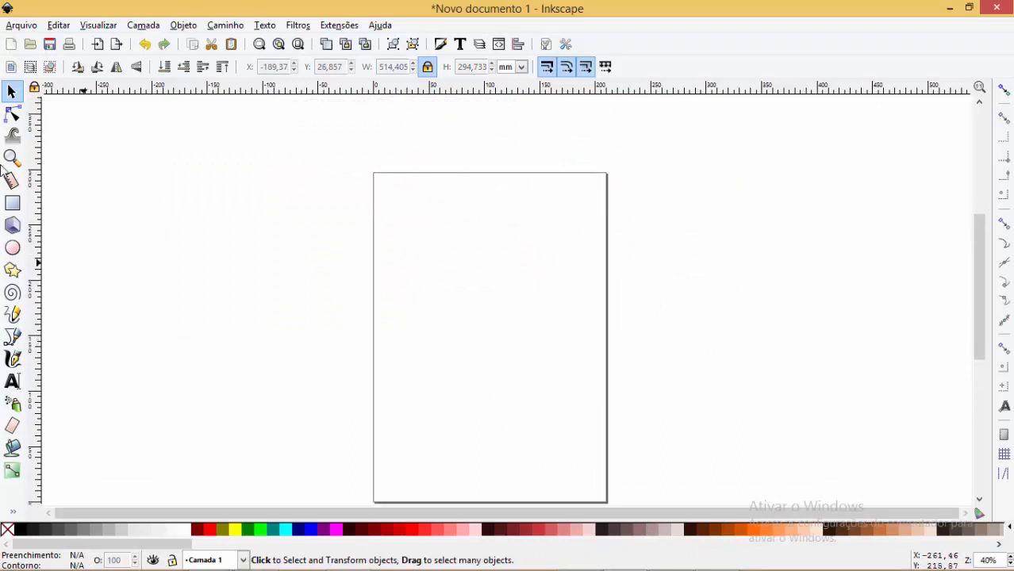
left_click(12, 203)
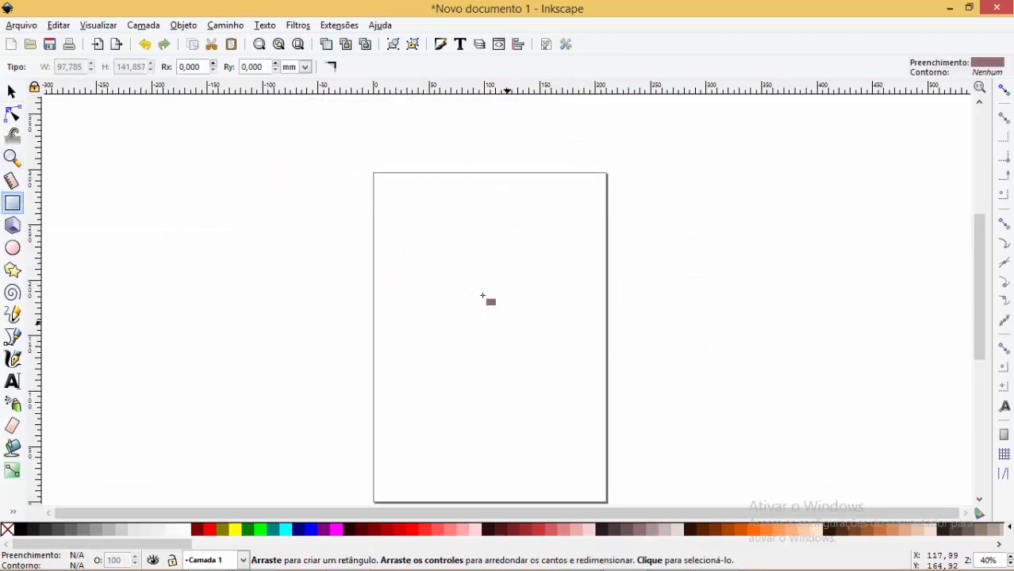
left_click_drag(404, 207, 576, 431)
left_click(12, 91)
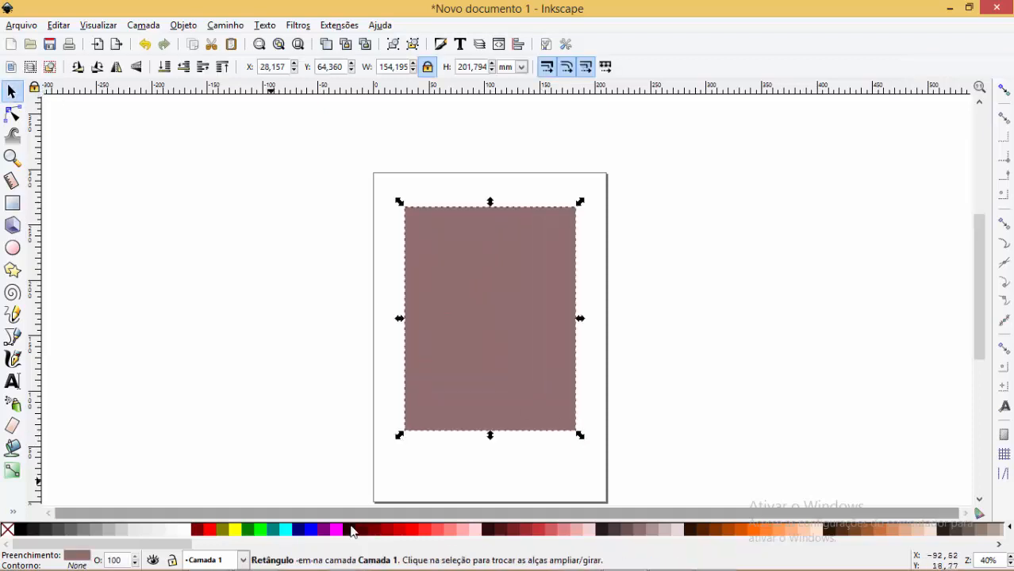
Try a series of palette fills on the rectangle, including navy, green, dark red, brown, peach and crimson, ending with light red.
left_click(309, 533)
left_click(298, 534)
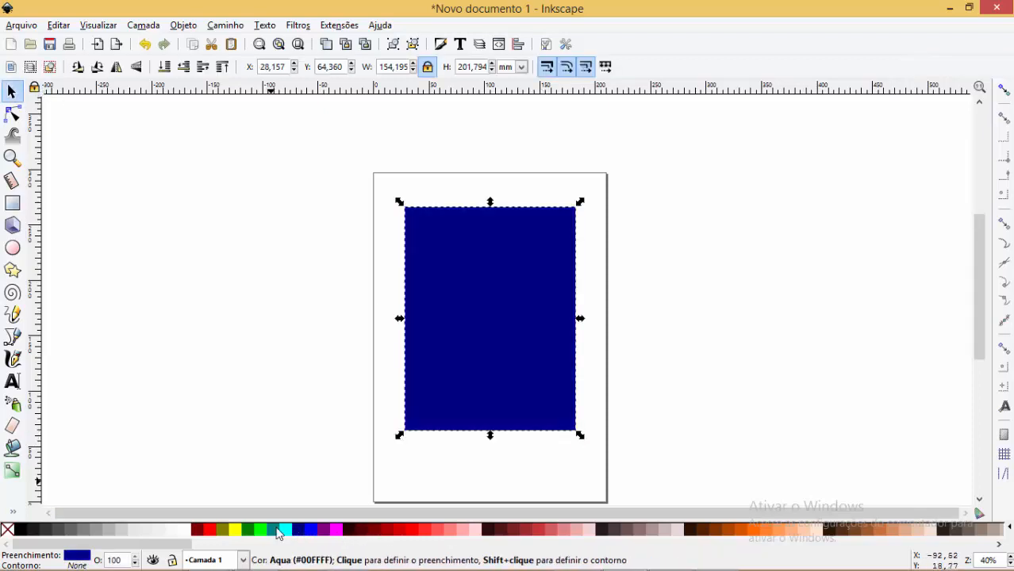
left_click(272, 530)
left_click(247, 530)
left_click(209, 530)
left_click(248, 530)
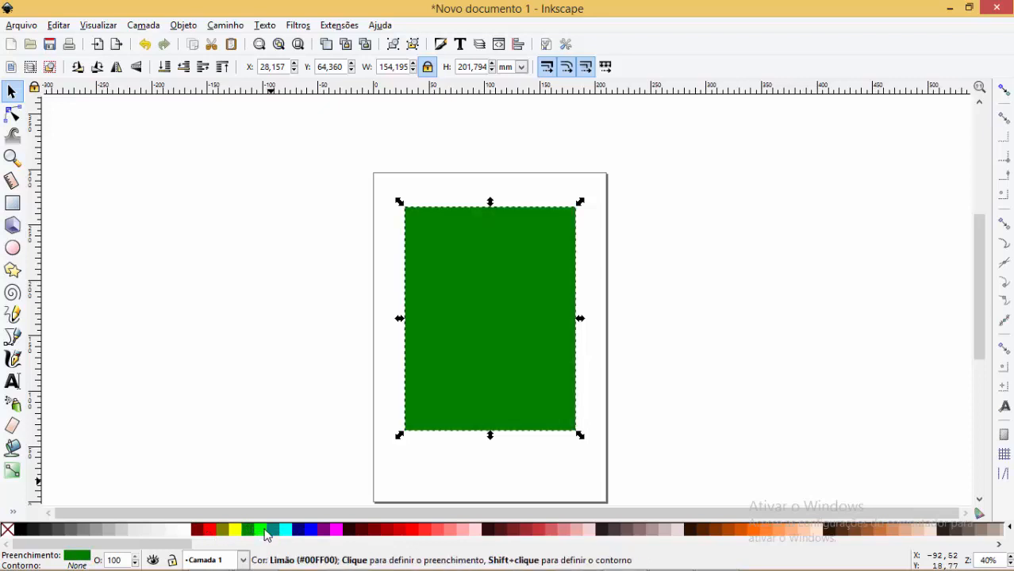
left_click(266, 530)
left_click(353, 530)
left_click(414, 530)
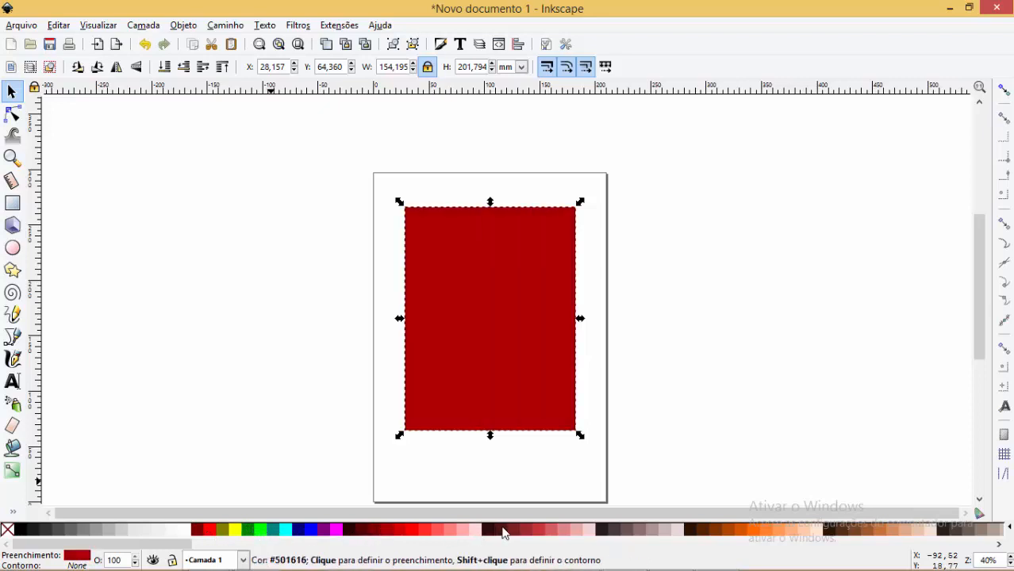
left_click(709, 532)
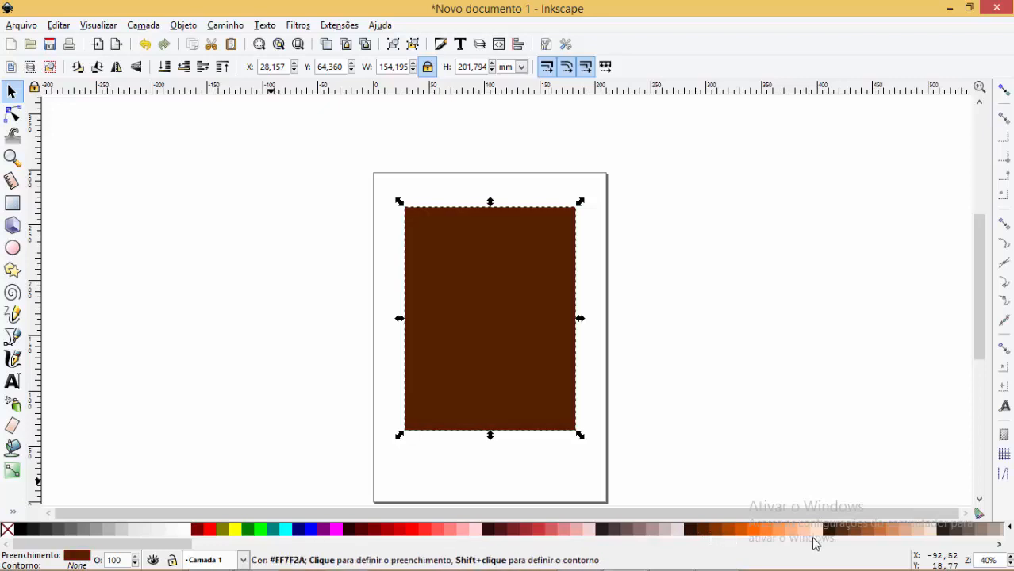
left_click(805, 530)
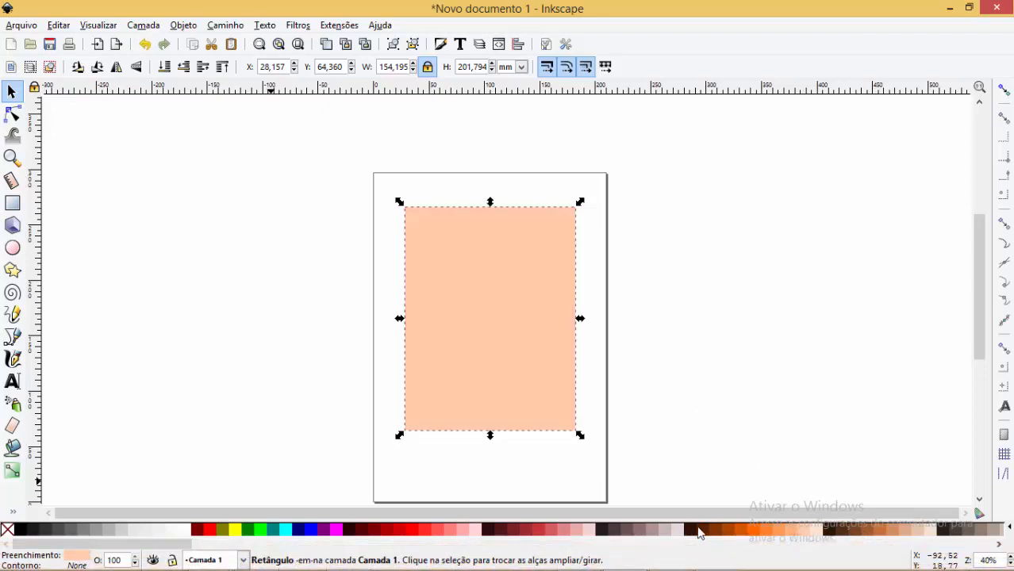
left_click(652, 531)
left_click(548, 533)
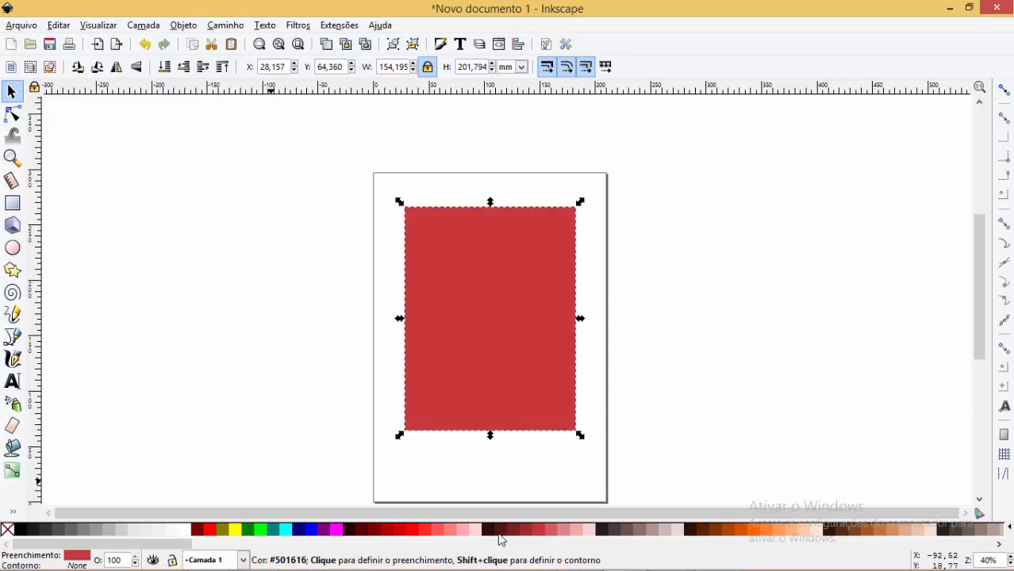
left_click(500, 533)
left_click(441, 531)
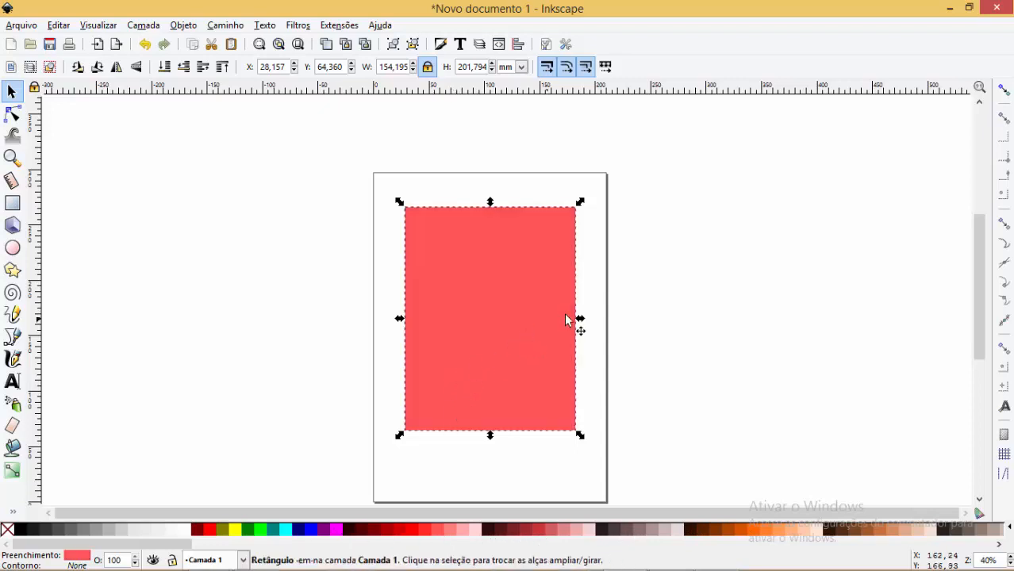
Change the rectangle's fill through crimson, dark red, purple, aqua and pale grey-pink, ending with orange #FF7F2A.
key("z")
left_click_drag(373, 175, 620, 461)
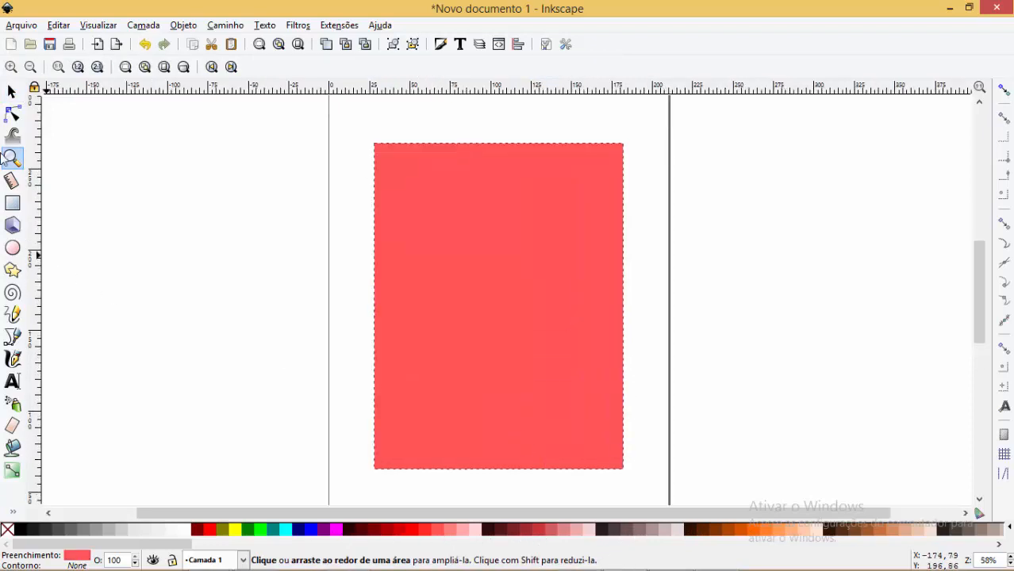
left_click(11, 92)
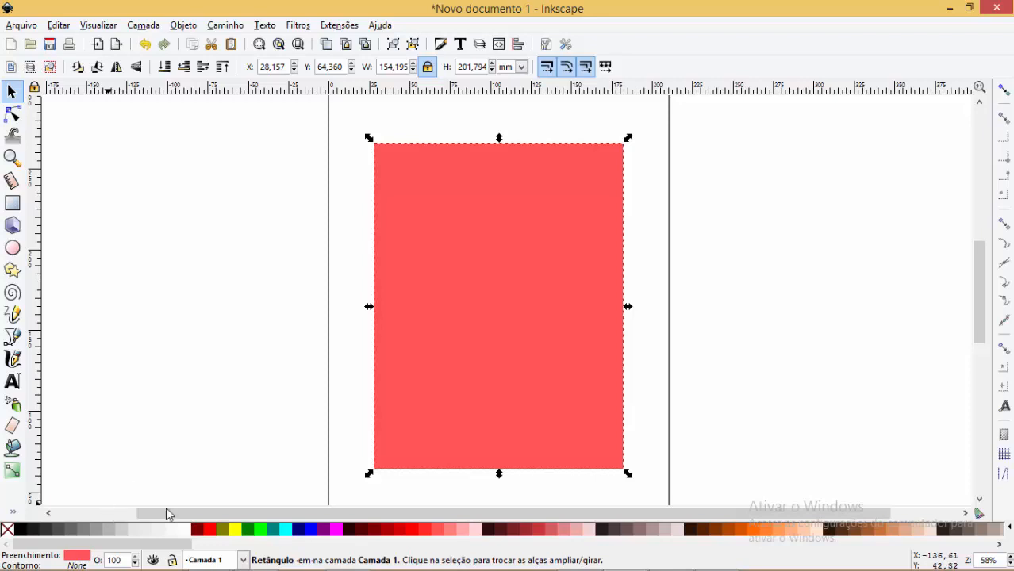
left_click(538, 531)
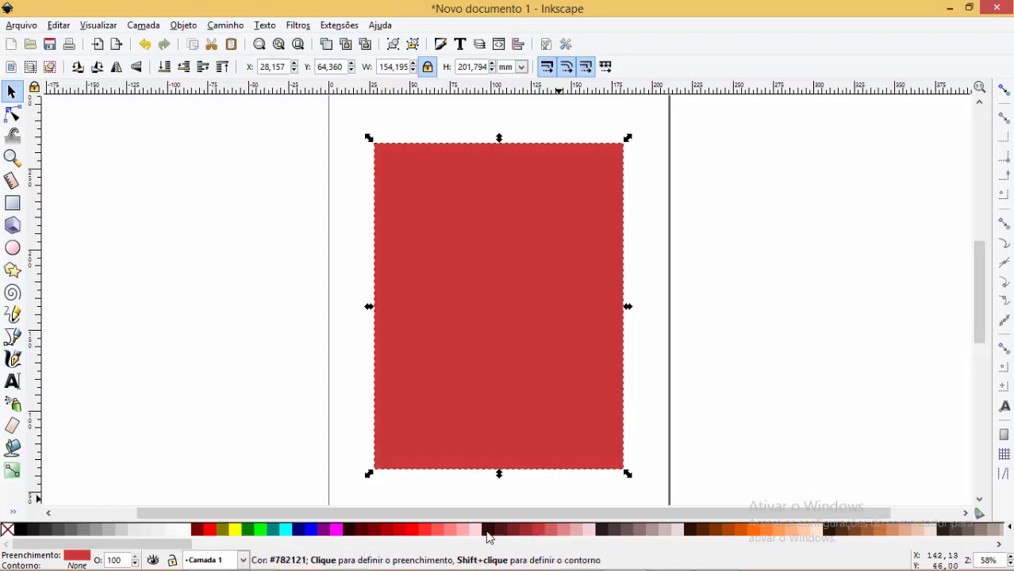
left_click(439, 532)
left_click(401, 533)
left_click(364, 533)
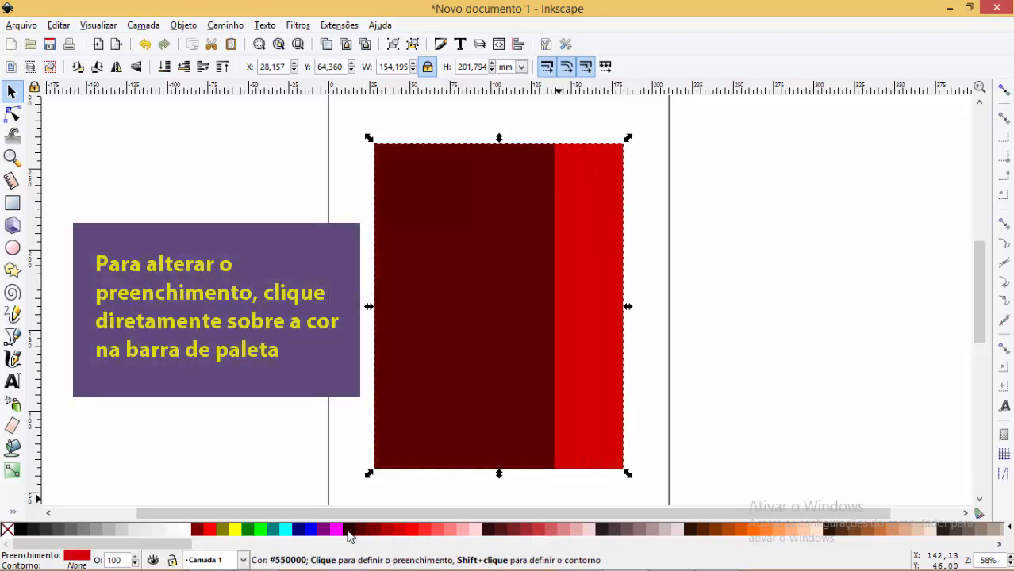
left_click(336, 531)
left_click(324, 531)
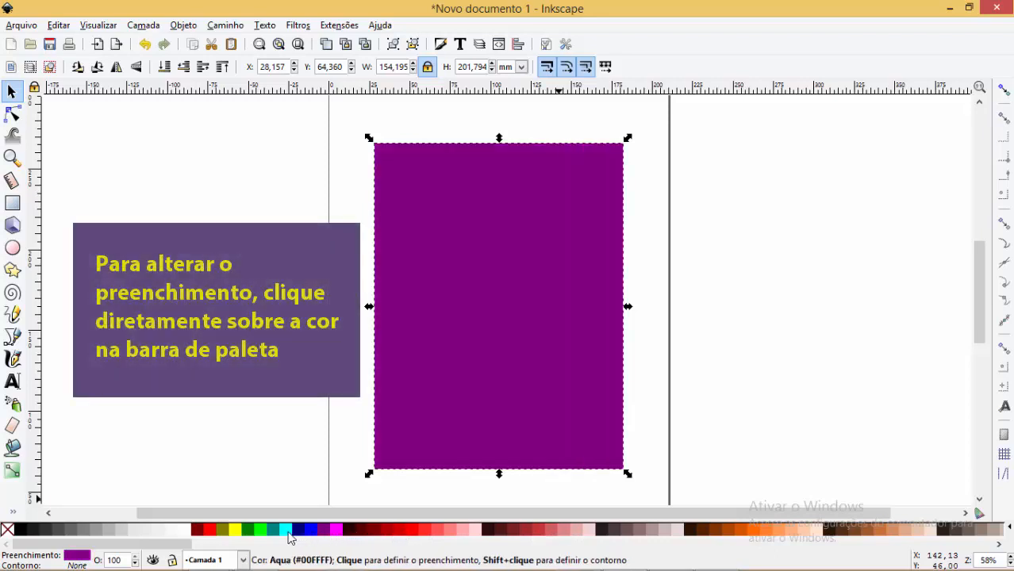
left_click(287, 530)
left_click(683, 531)
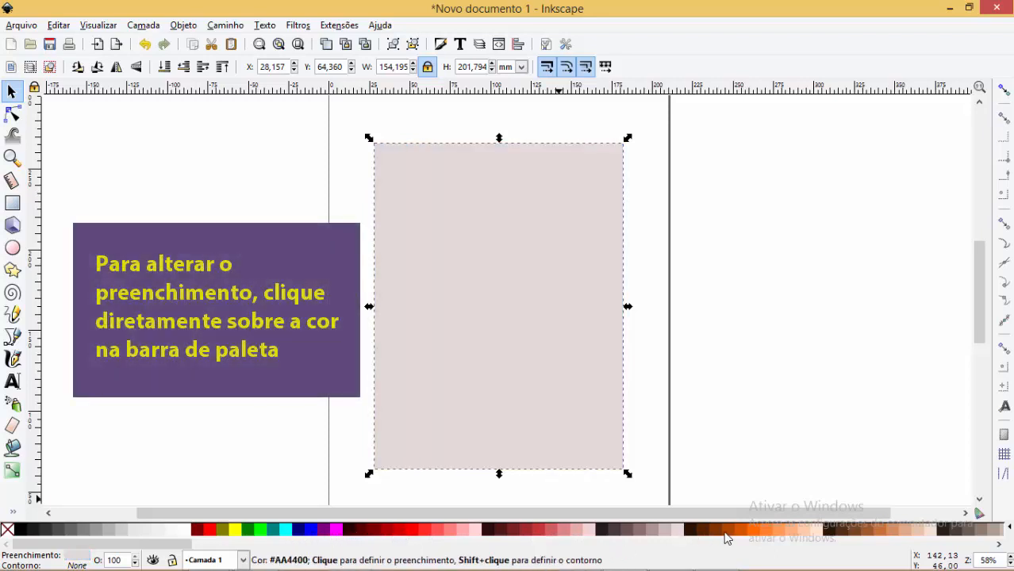
left_click(729, 531)
left_click(759, 531)
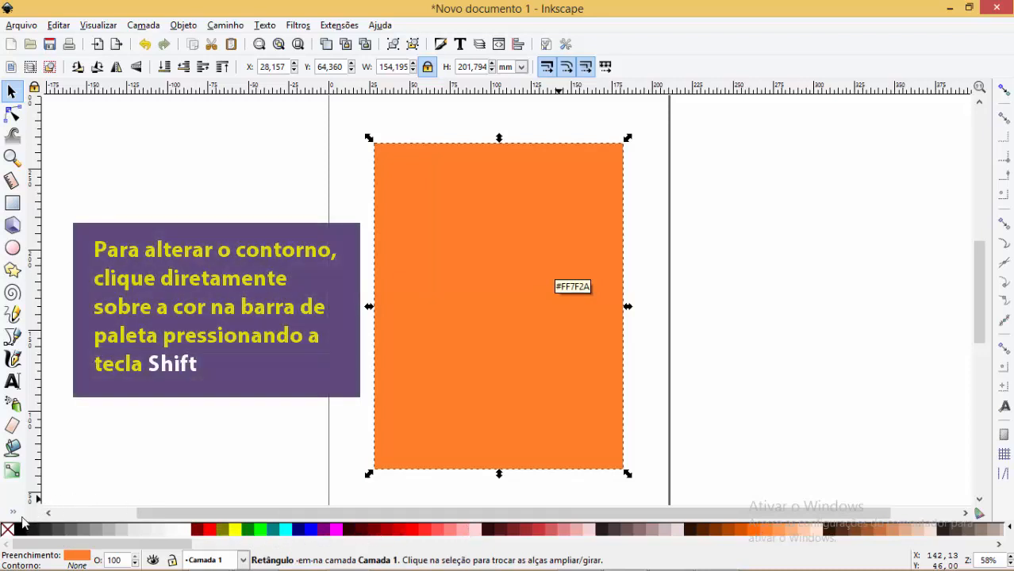
Give the orange rectangle a navy outline, and try crimson and very dark red as its outline colour.
left_click(325, 530, "shift")
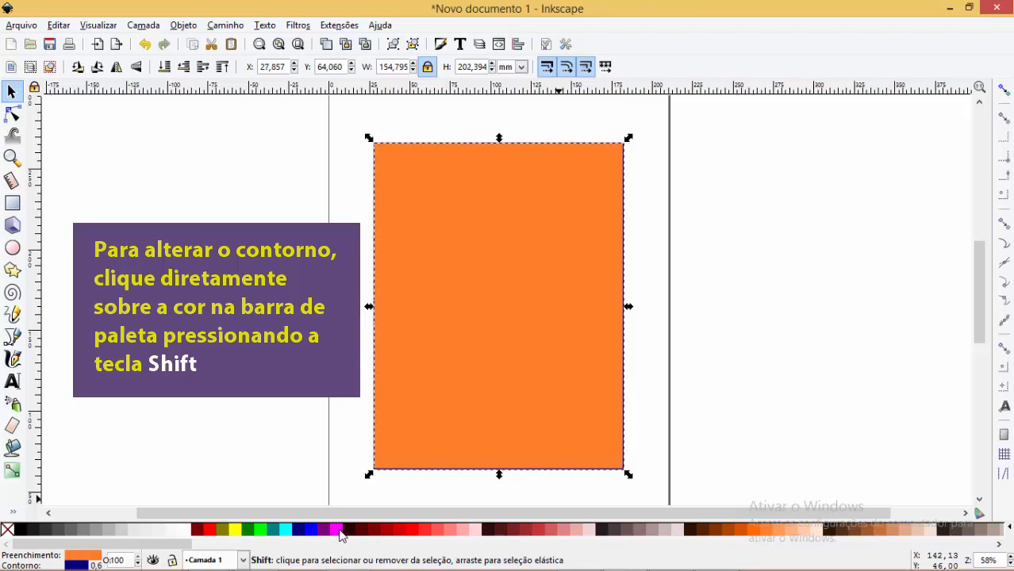
left_click(438, 531, "shift")
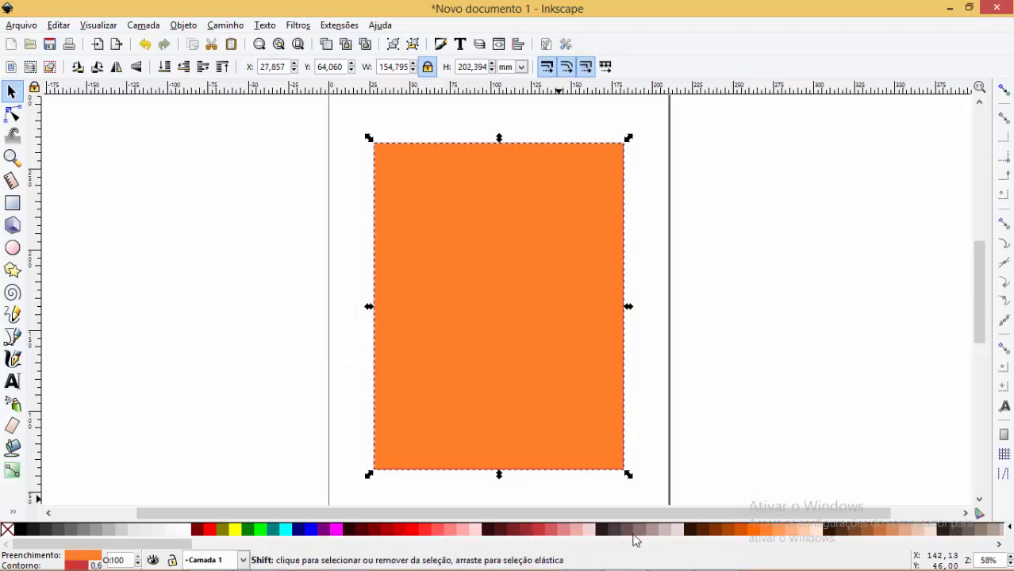
left_click(346, 530, "shift")
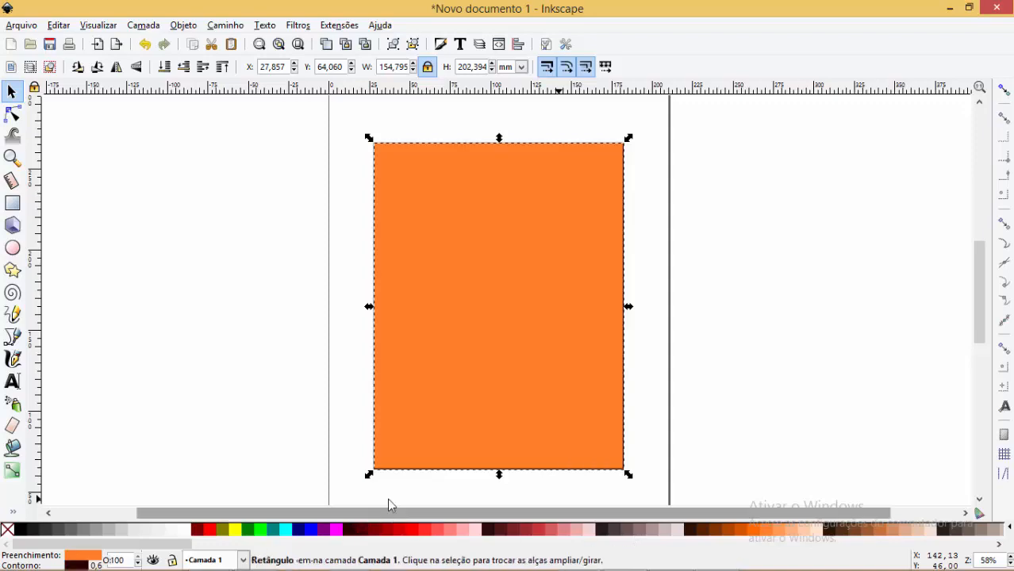
Try dark brown as the rectangle's outline colour, and set the outline to greyish mauve.
key("z")
left_click_drag(340, 422, 455, 484)
left_click_drag(318, 283, 530, 449)
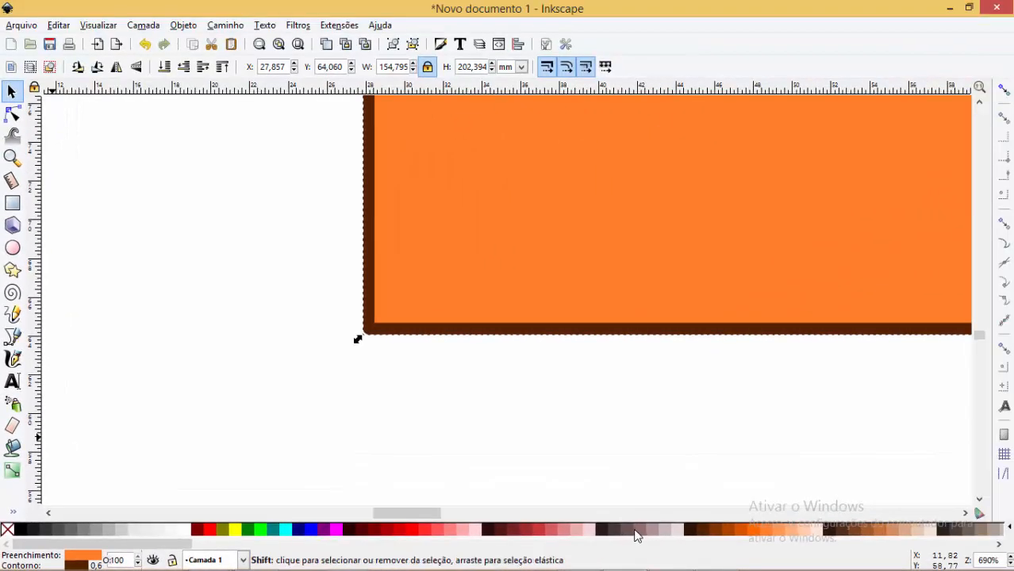
left_click(637, 530, "shift")
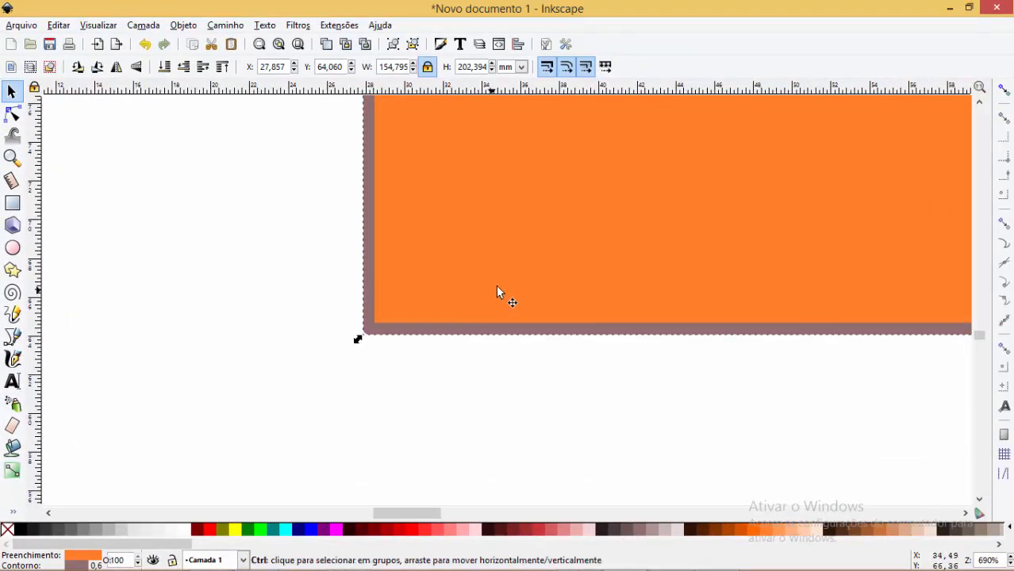
scroll(512, 277, "down", 8)
scroll(762, 278, "up", 4)
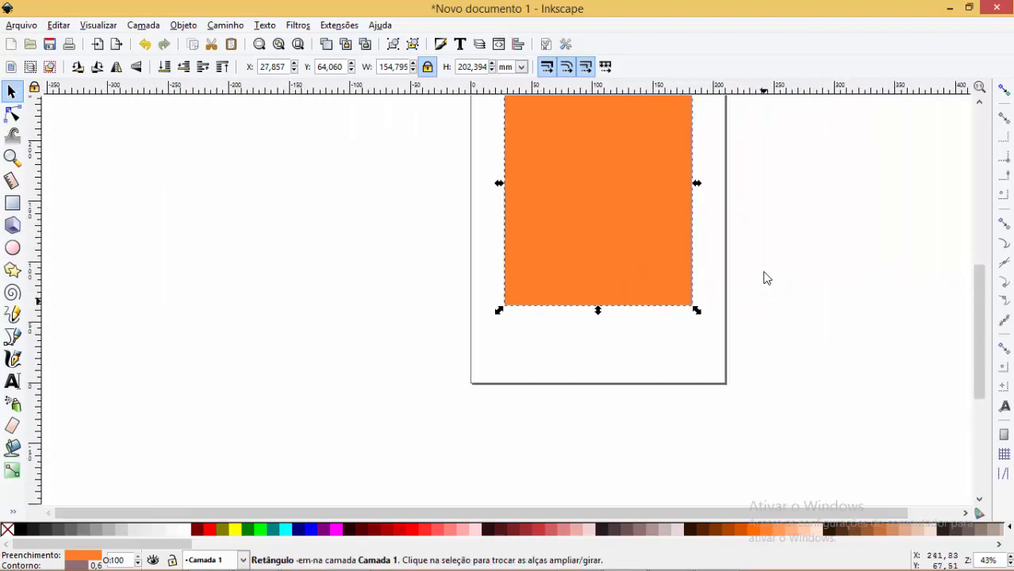
Deselect the orange rectangle and open the Fill and Stroke settings.
key("z")
left_click_drag(480, 135, 746, 409)
left_click(12, 91)
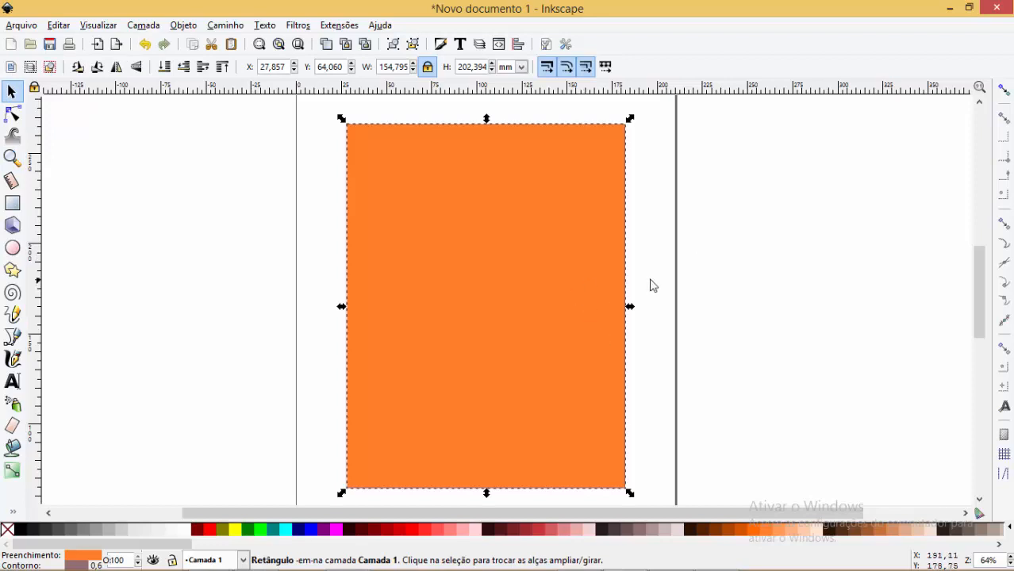
left_click(736, 246)
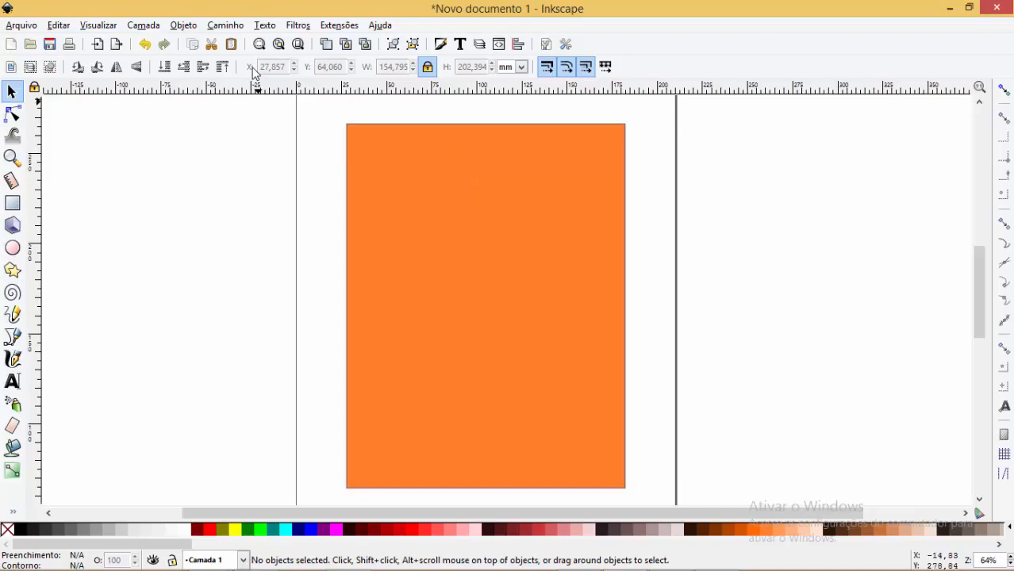
left_click(184, 25)
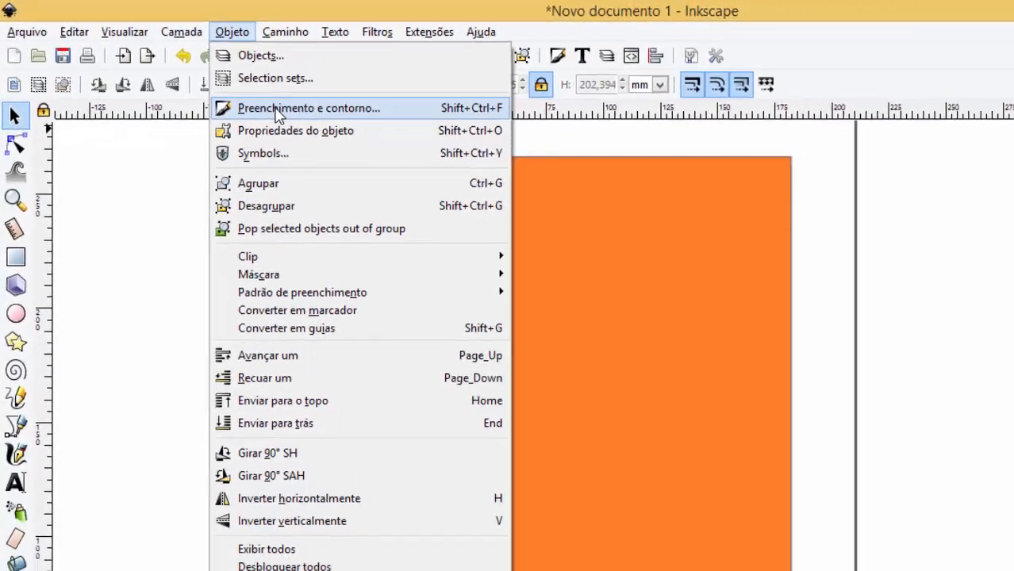
left_click(343, 137)
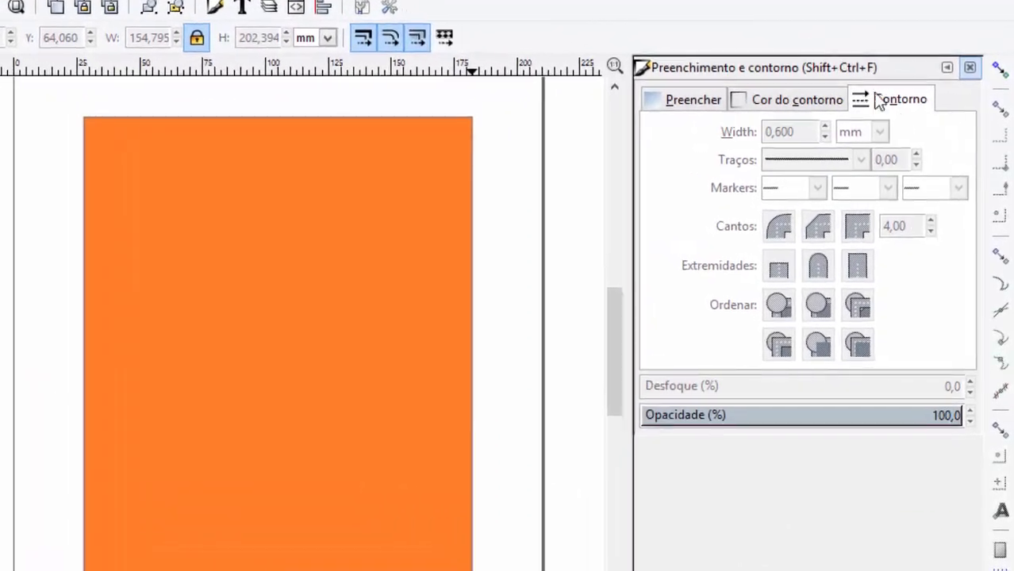
Look through the fill, stroke colour and stroke style settings with nothing selected.
left_click(701, 101)
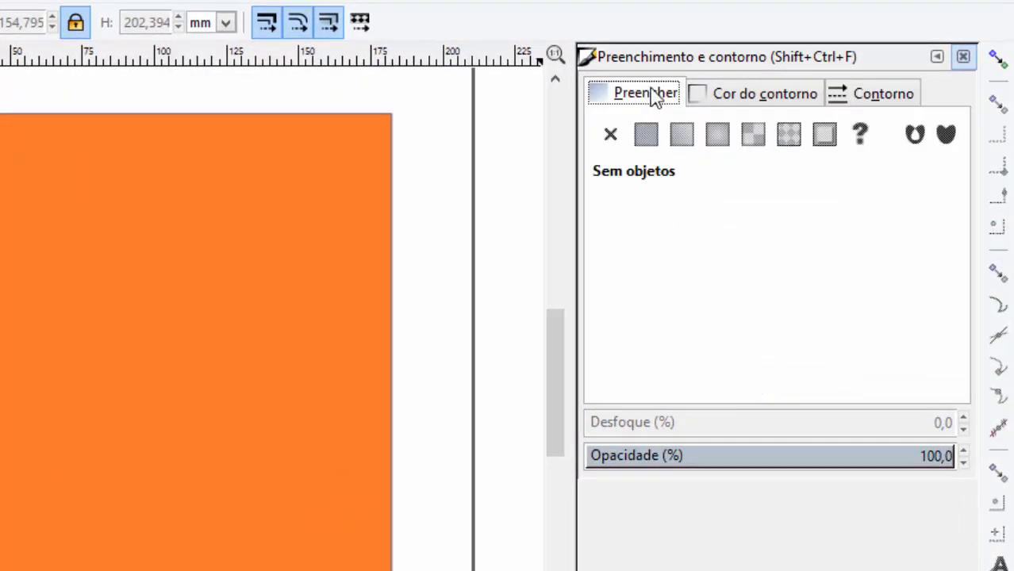
left_click(730, 96)
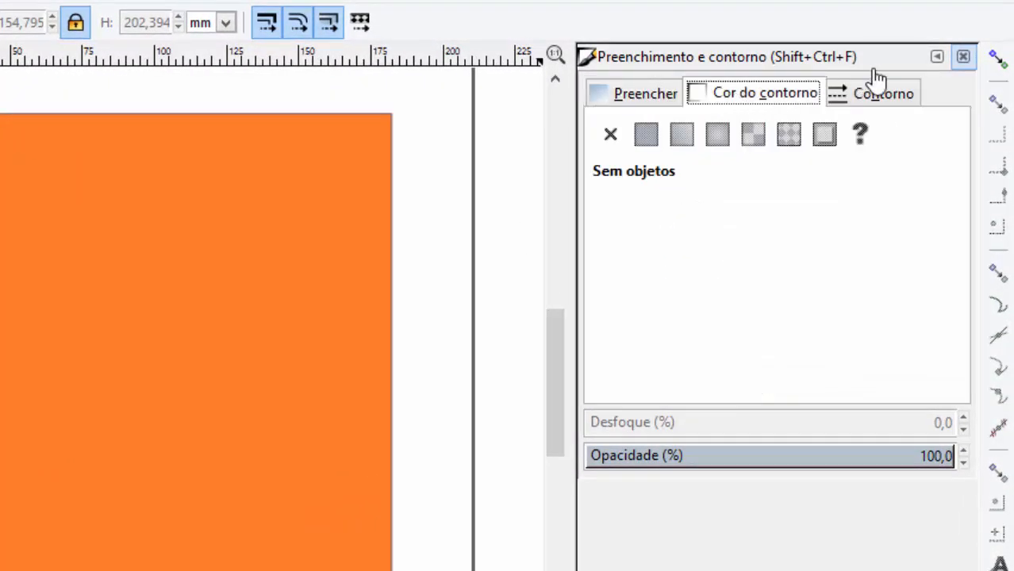
left_click(881, 99)
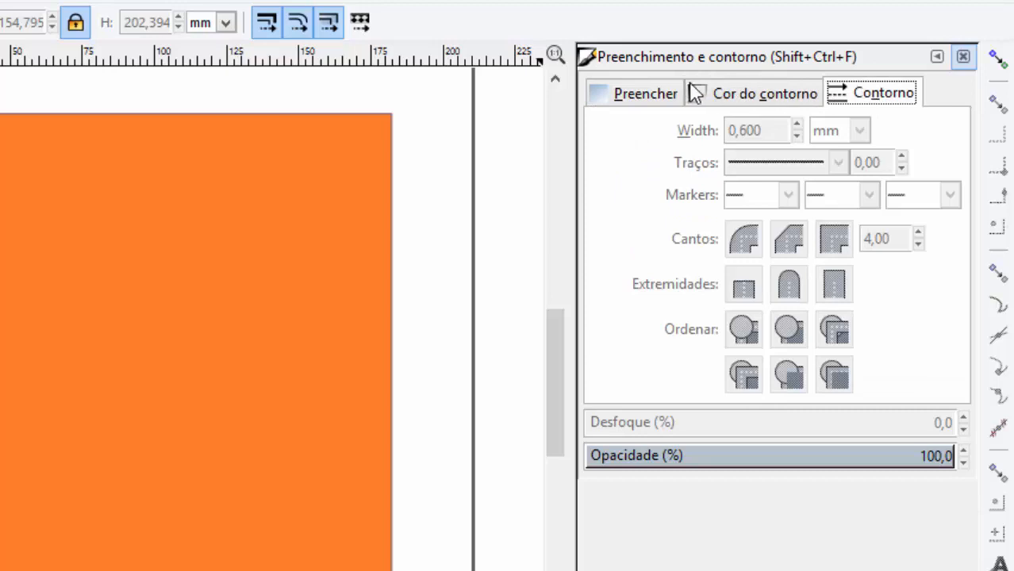
left_click(617, 101)
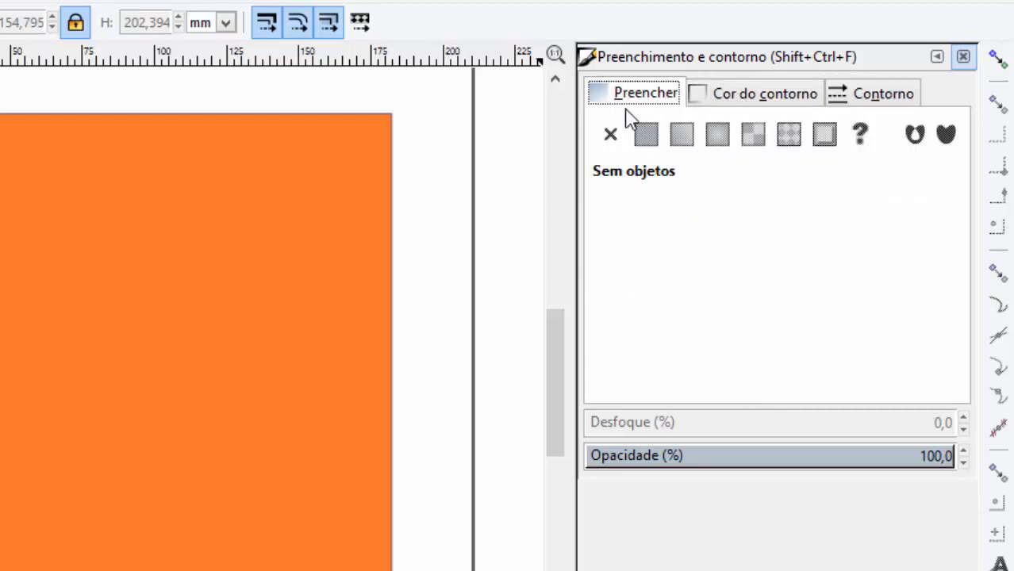
left_click(756, 103)
left_click(868, 98)
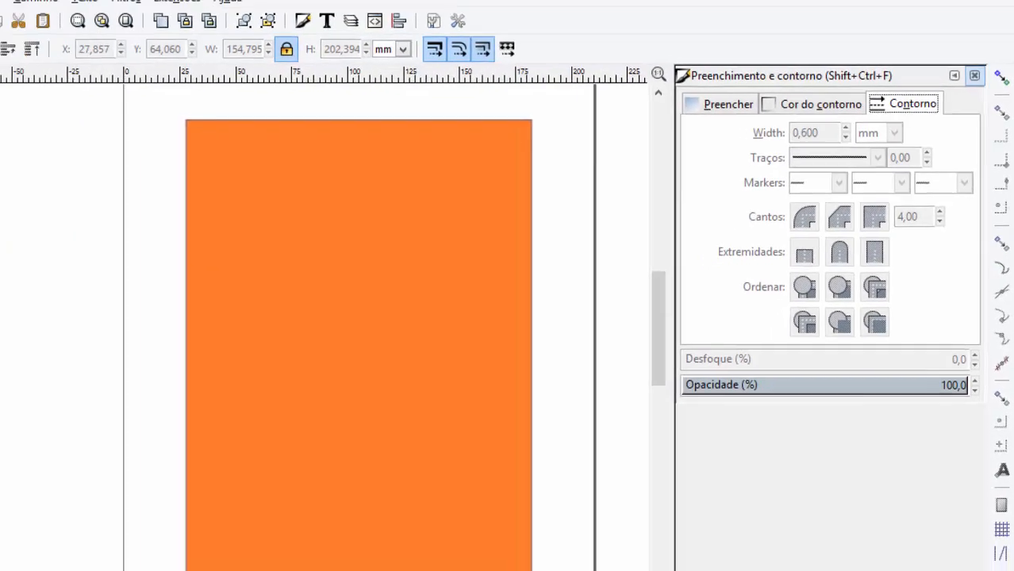
Draw a green rectangle about 151 by 109 mm overlapping the orange one's left side, shift it slightly, and deselect it.
left_click(12, 203)
left_click_drag(229, 213, 501, 409)
left_click(10, 91)
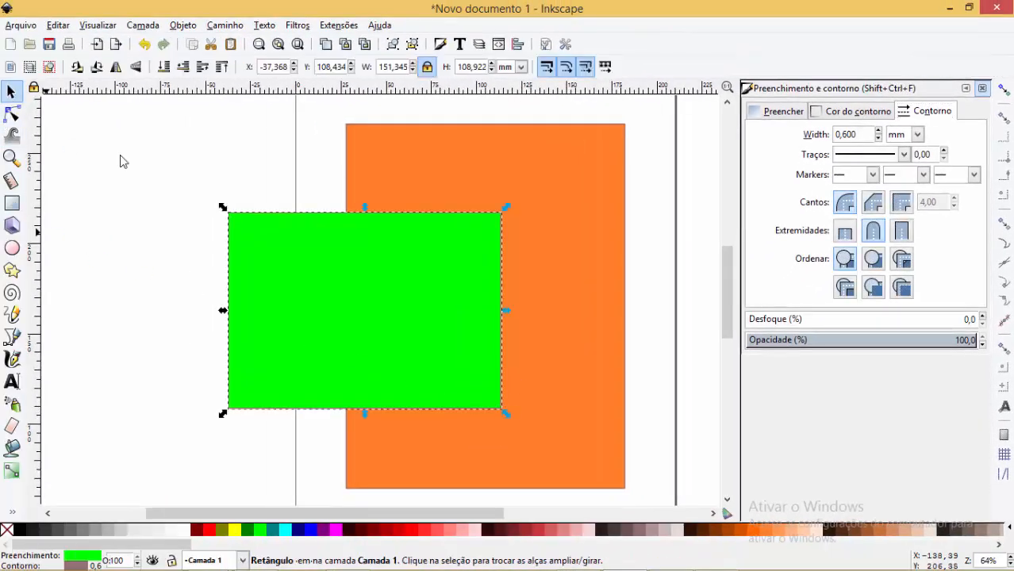
left_click(191, 197)
mouse_move(379, 224)
left_mouse_down()
mouse_move(437, 257)
mouse_move(408, 230)
mouse_move(419, 238)
mouse_move(377, 222)
left_mouse_up()
left_click(317, 171)
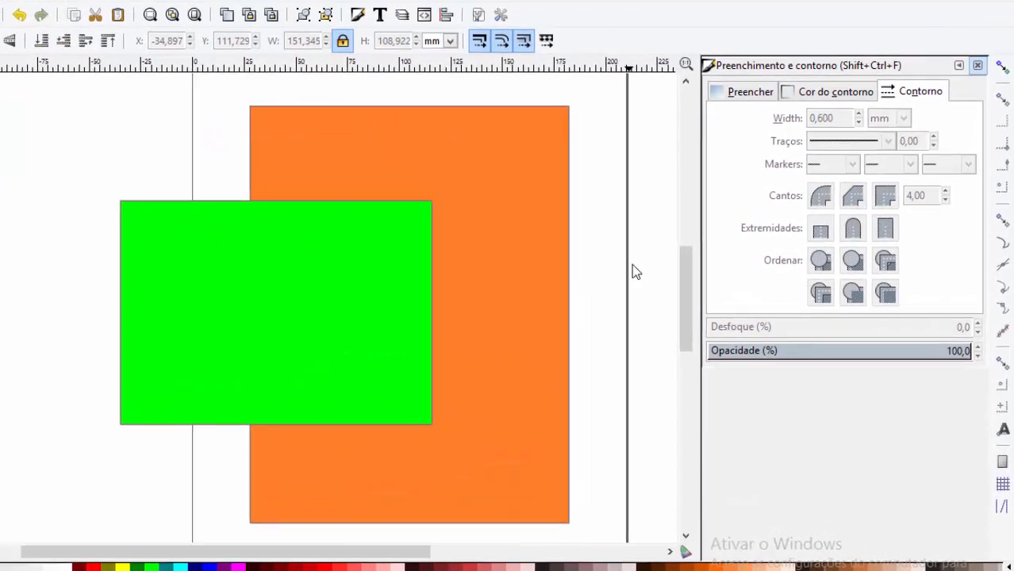
Select the orange rectangle and examine its fill, stroke colour and stroke style settings.
left_click(776, 113)
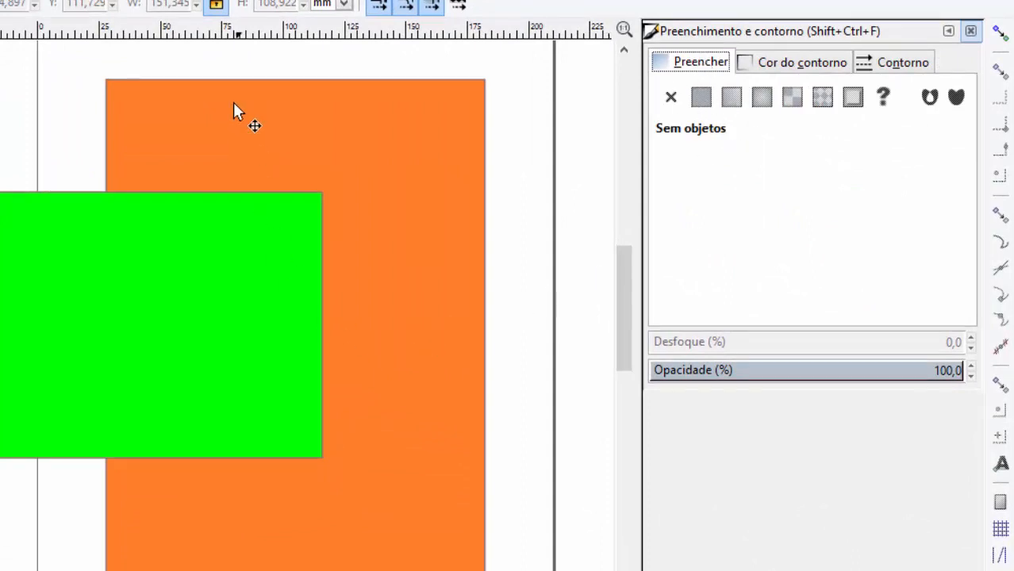
left_click(294, 103)
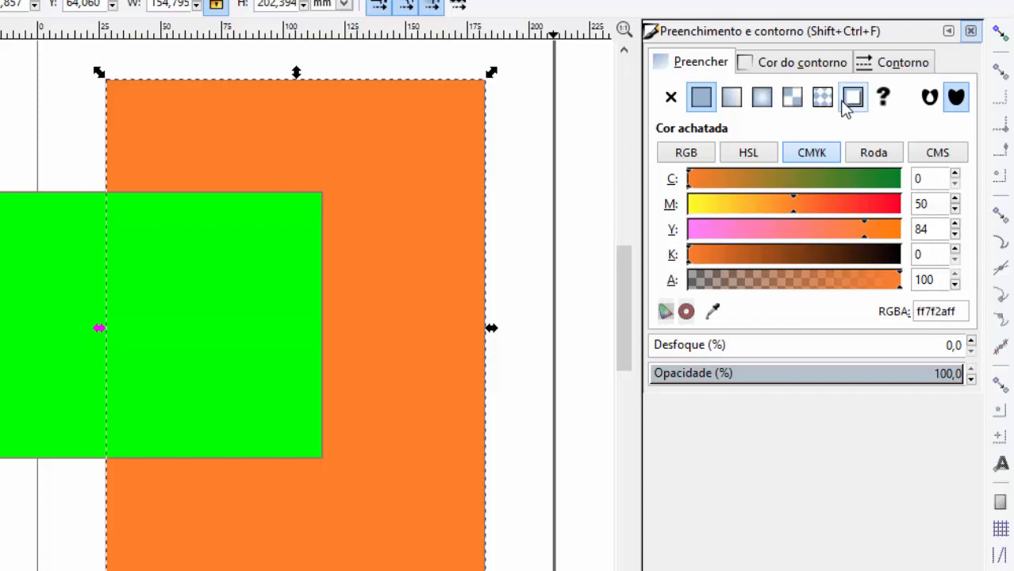
left_click(776, 70)
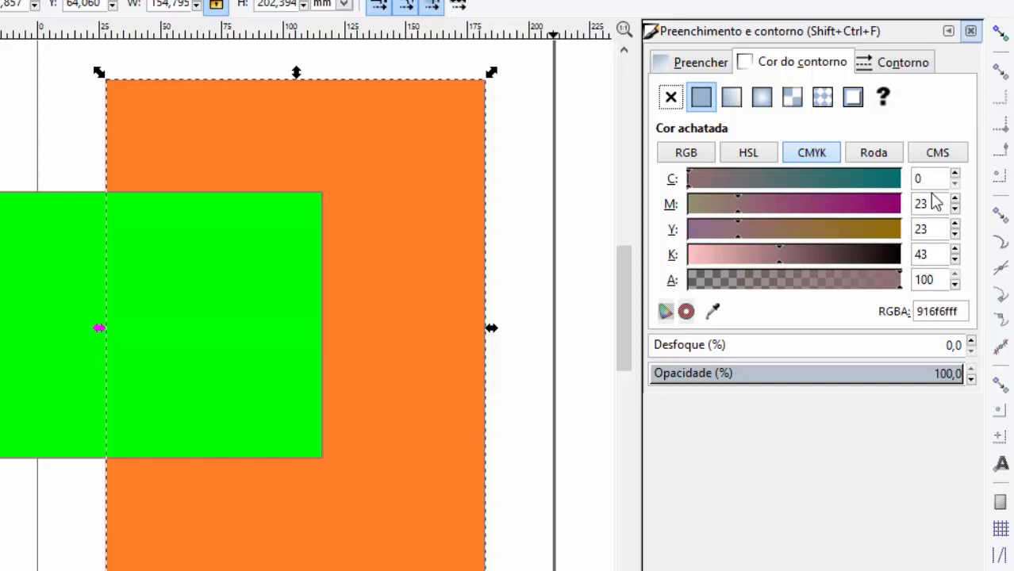
left_click(881, 63)
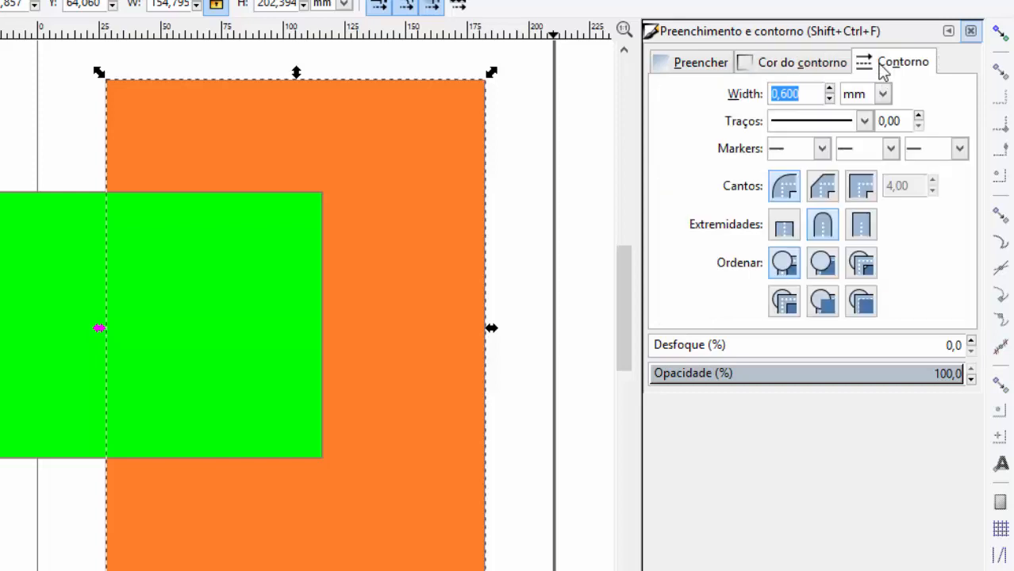
Give the orange rectangle's outline a dashed pattern and a width of 5.2 mm.
left_click(864, 123)
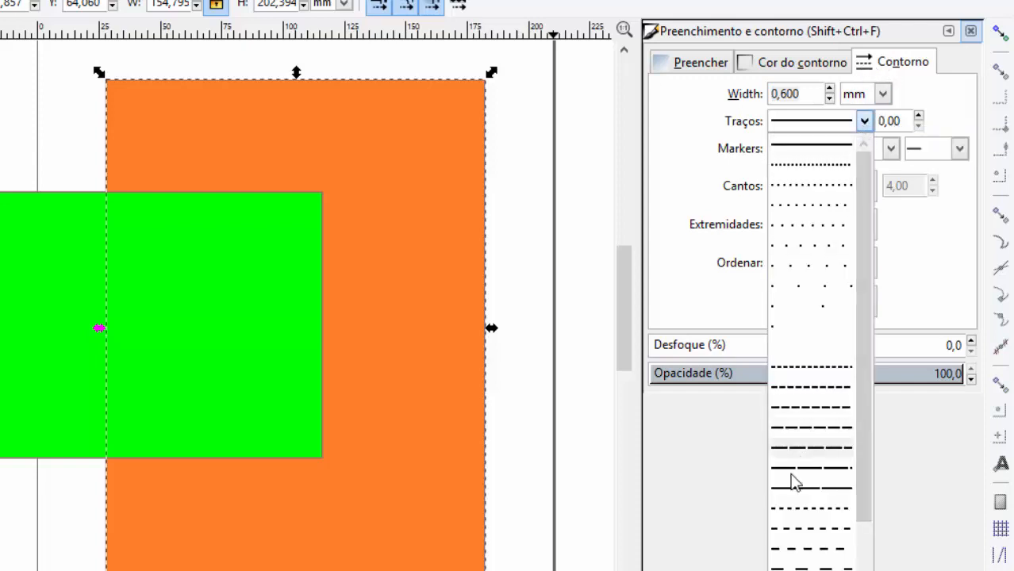
left_click(813, 533)
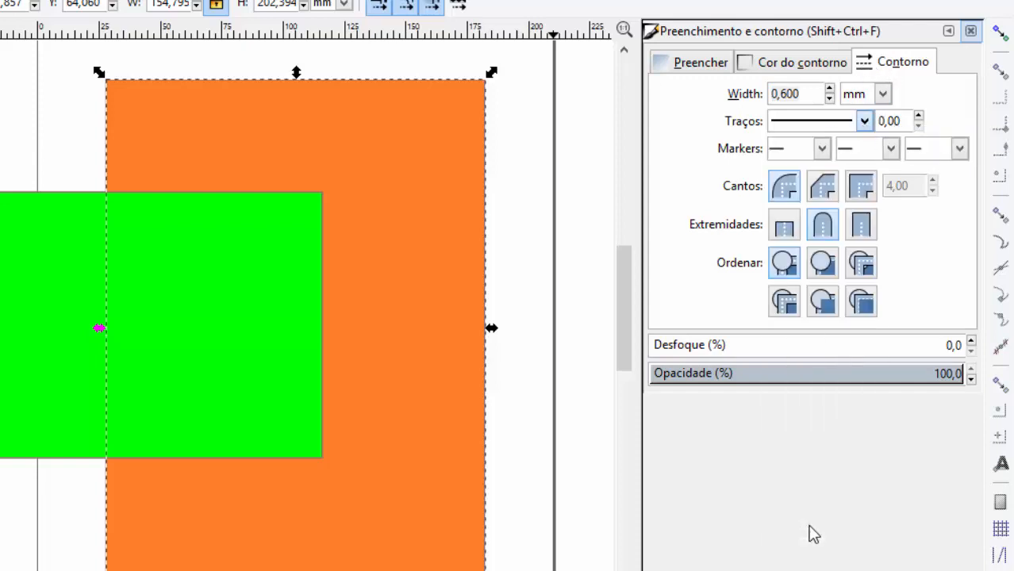
left_click(829, 90)
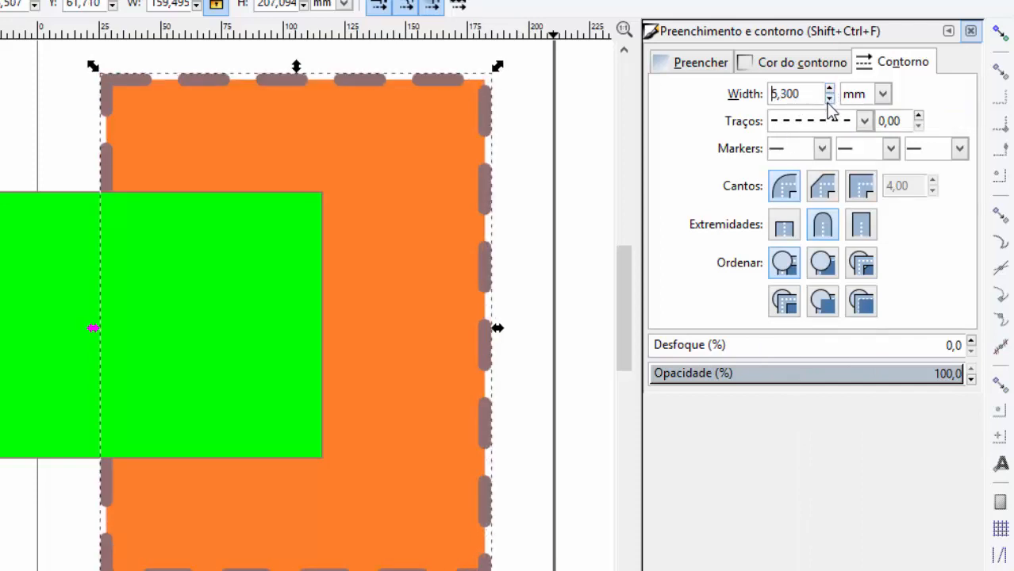
left_click(829, 98)
Try a long-dash pattern on the orange rectangle's outline, choose the short, closely spaced dashes, and deselect it.
left_click(864, 121)
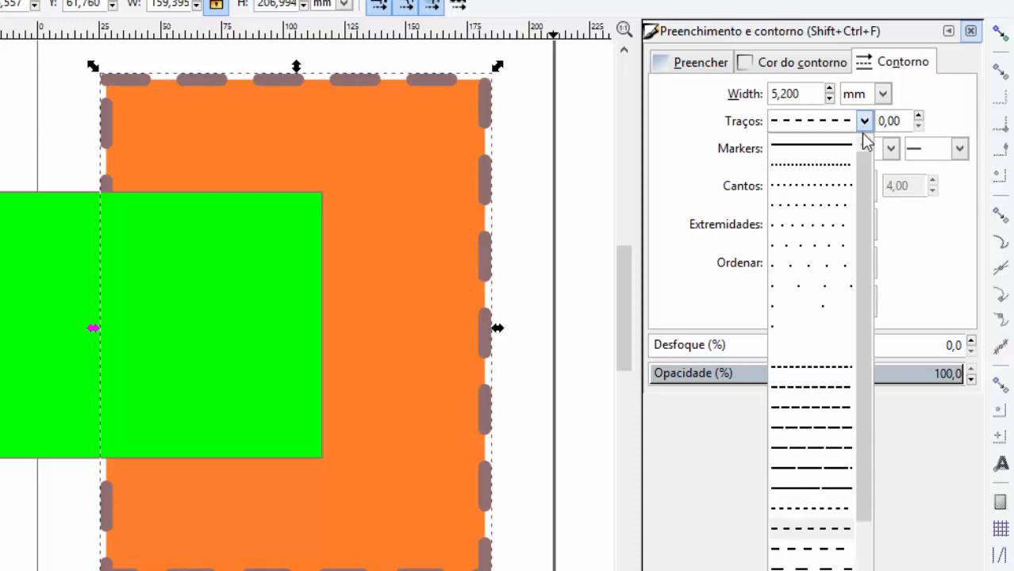
left_click(821, 480)
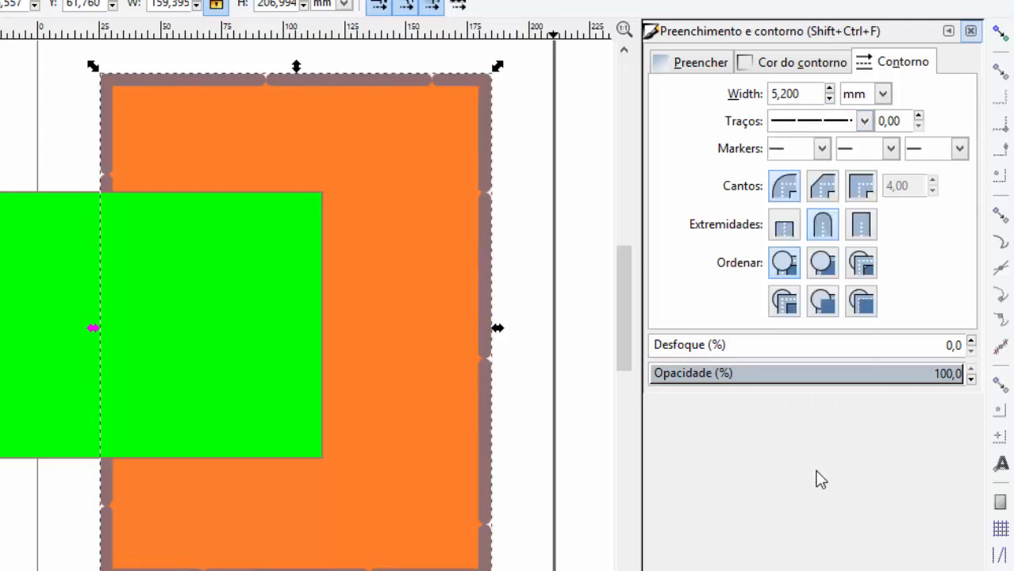
left_click(865, 121)
left_click(820, 374)
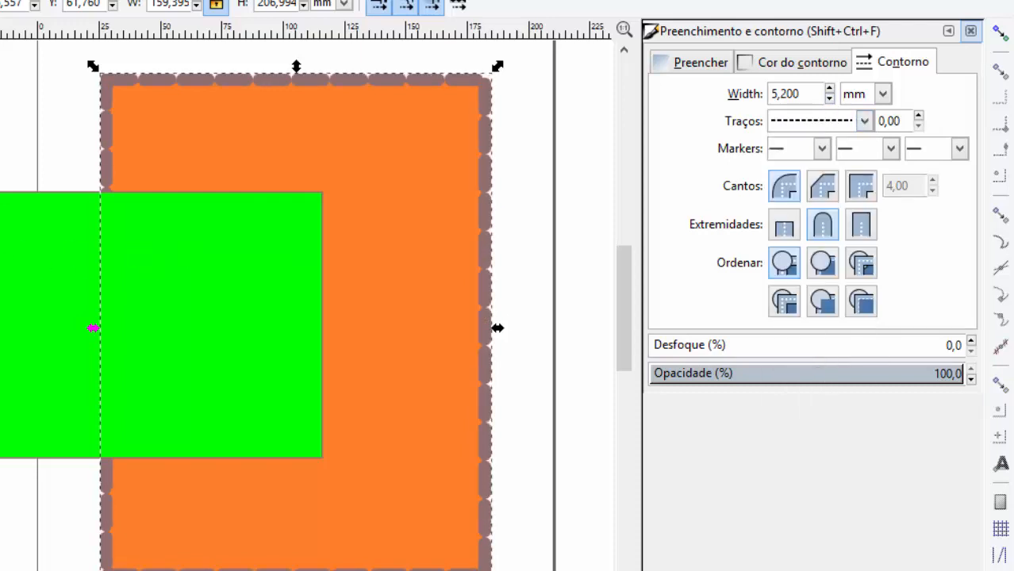
key("Escape")
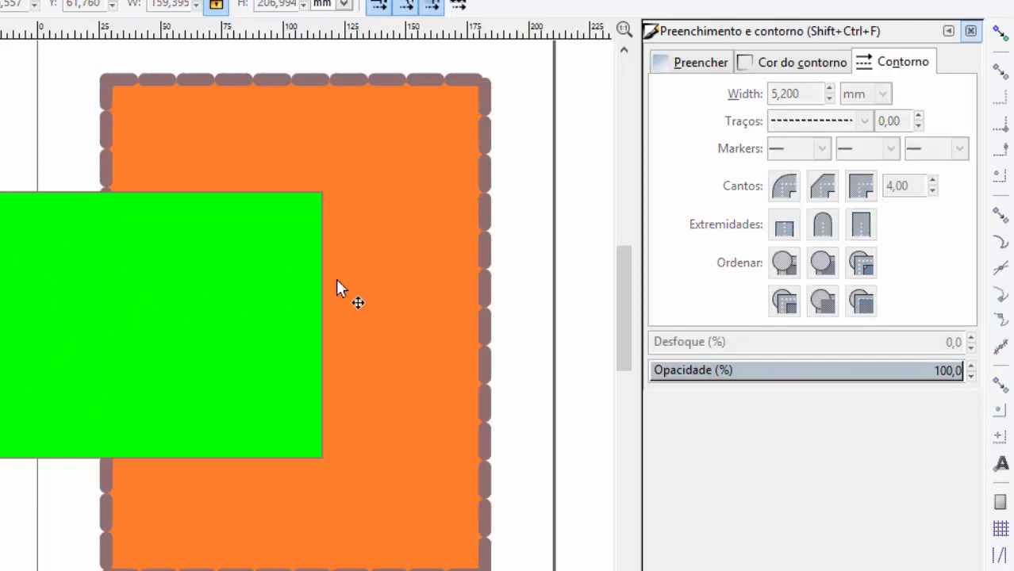
Lighten the green rectangle's fill by setting its CMYK yellow to 39 and cyan to 66.
left_click(19, 329)
left_click(693, 64)
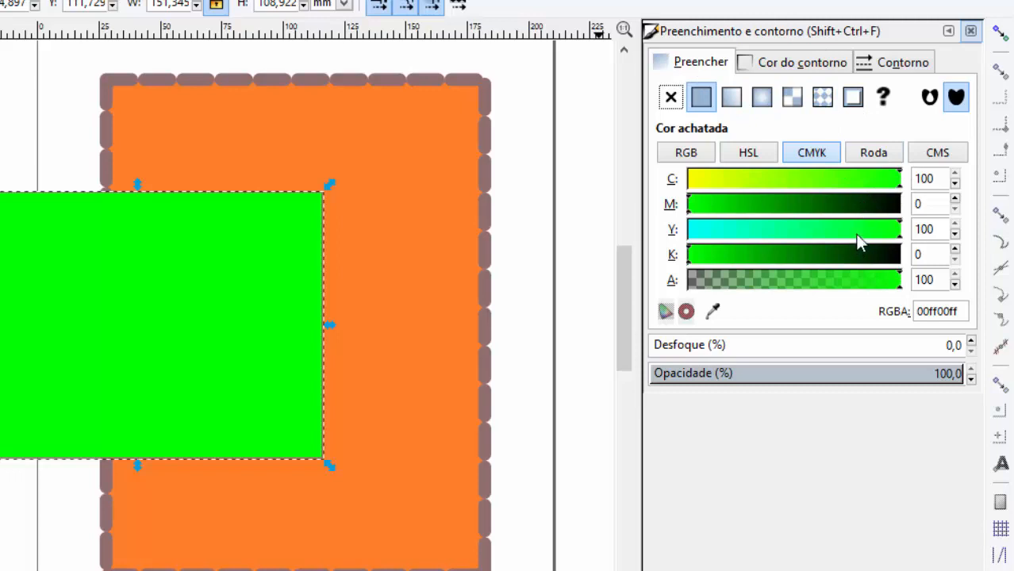
left_click_drag(861, 242, 771, 240)
left_click_drag(851, 179, 828, 182)
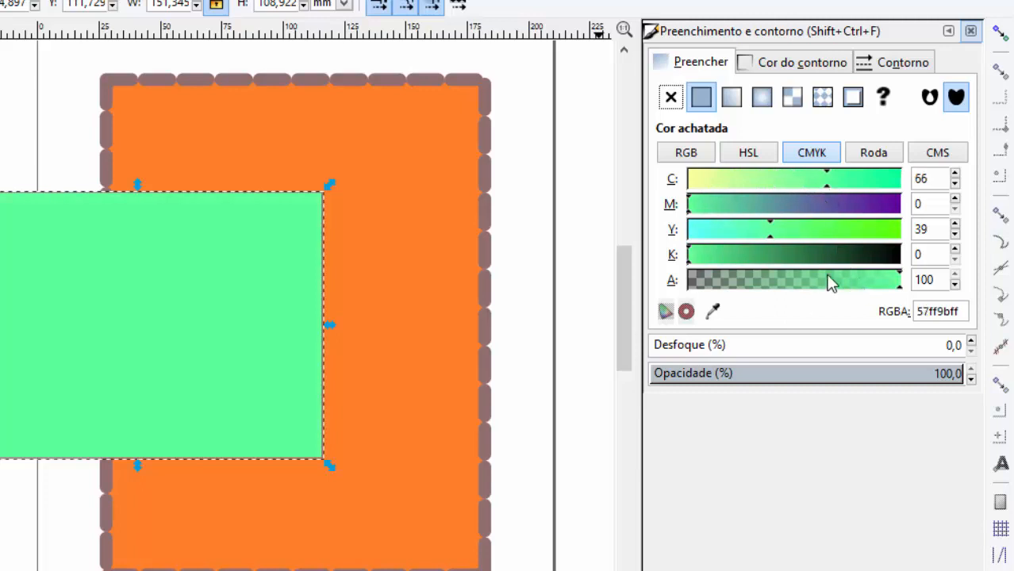
Change the light green rectangle's fill through several purples, ending with CMYK 0, 48, 0, 16 at full opacity.
left_click_drag(831, 283, 904, 283)
left_click_drag(868, 204, 853, 205)
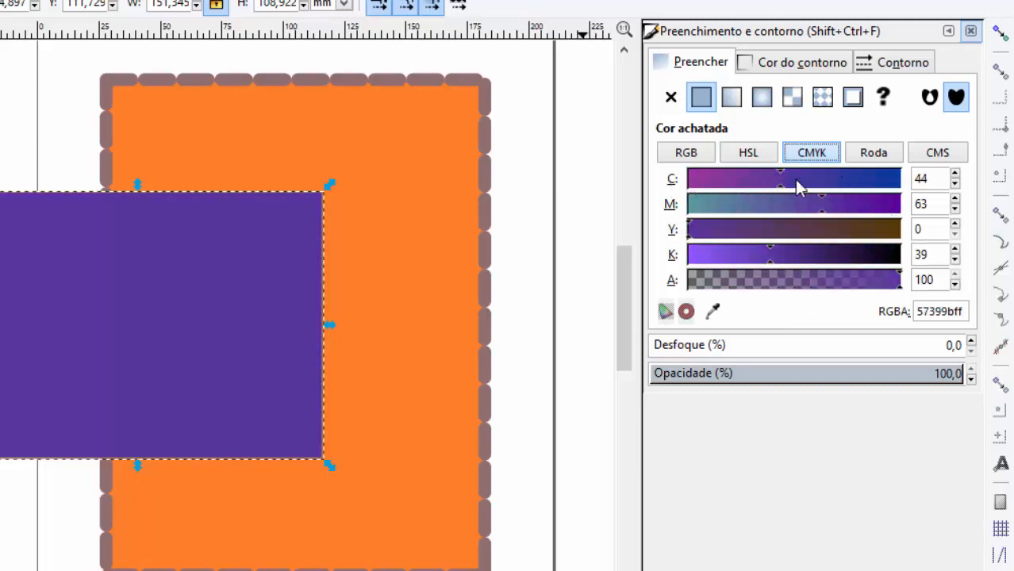
left_click_drag(788, 176, 773, 204)
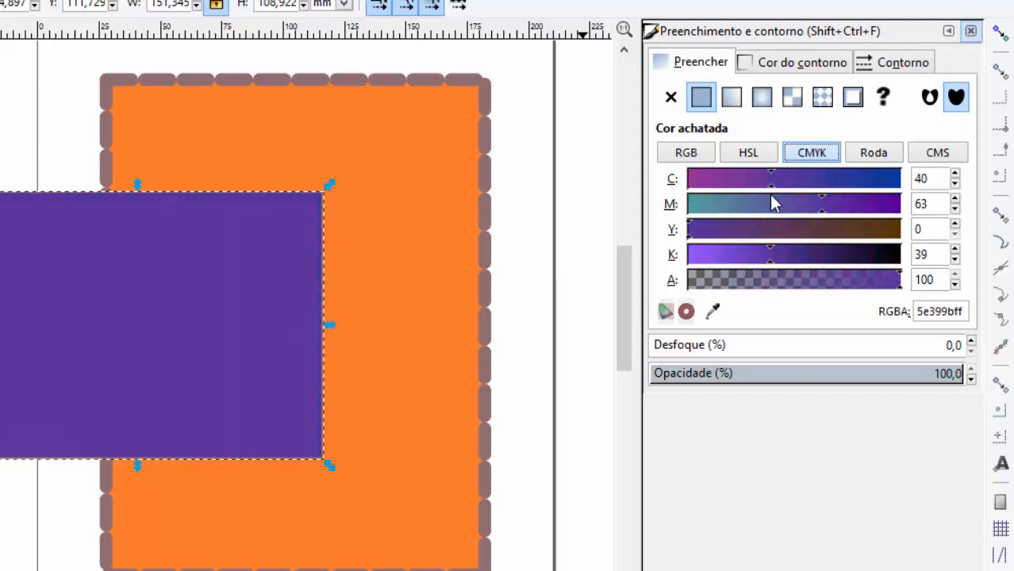
left_click_drag(867, 204, 831, 211)
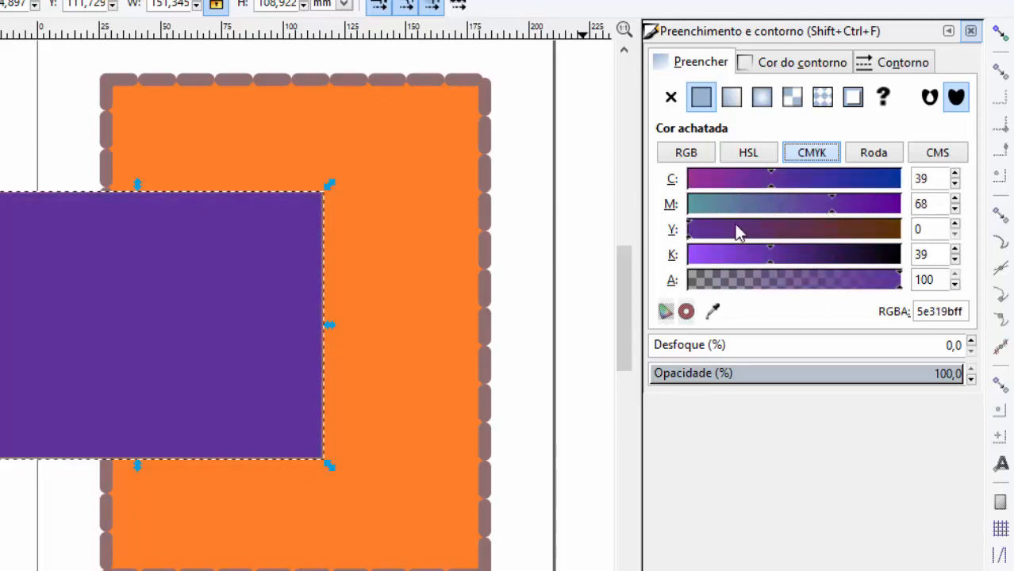
left_click_drag(701, 230, 672, 238)
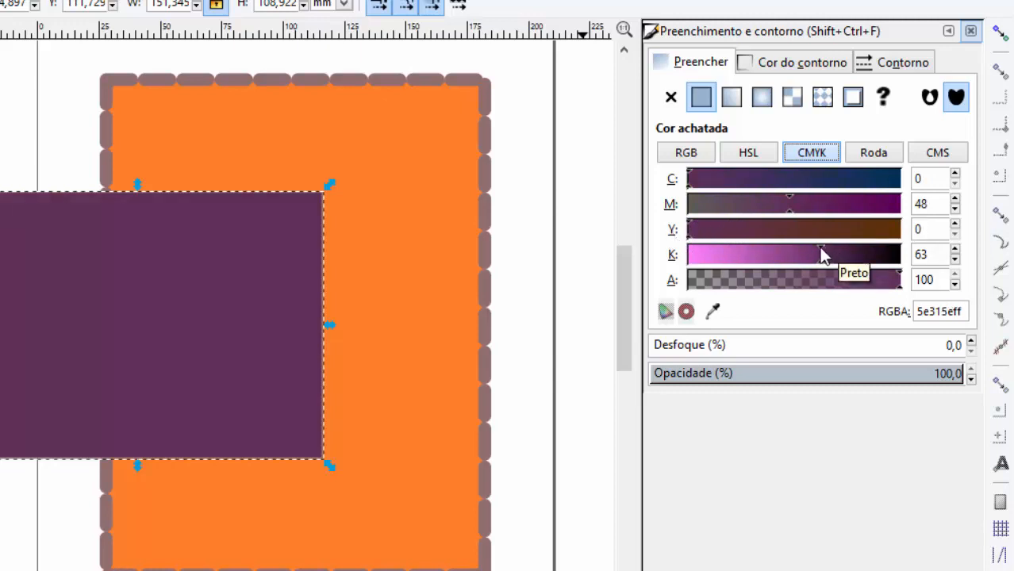
left_click_drag(825, 256, 692, 284)
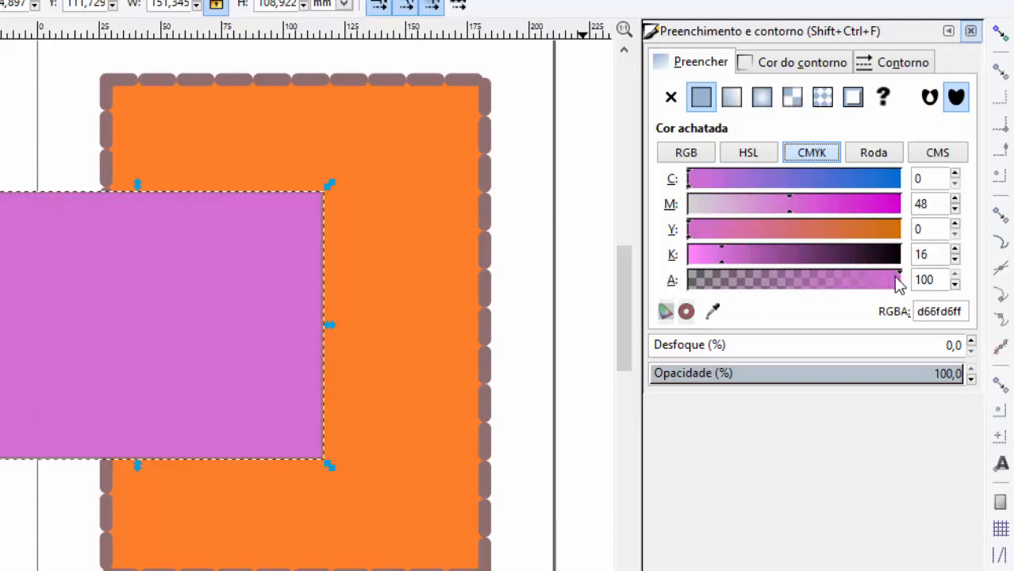
Vary the pink rectangle's fill alpha between transparent and opaque, set it to 0, and deselect the rectangle.
left_click_drag(899, 284, 676, 287)
left_click_drag(742, 290, 924, 291)
left_click_drag(794, 301, 937, 277)
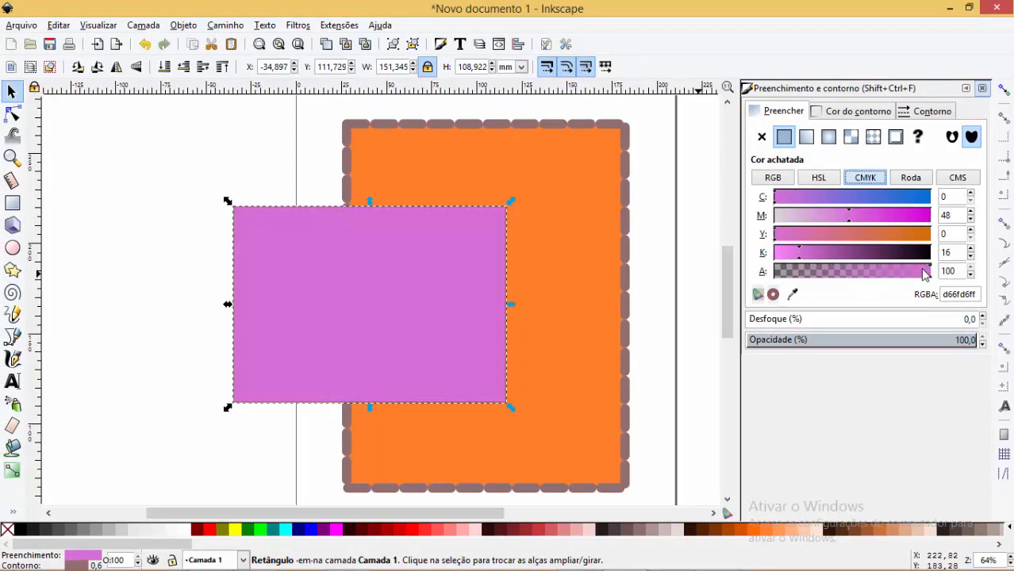
left_click_drag(926, 281, 775, 277)
left_click(122, 175)
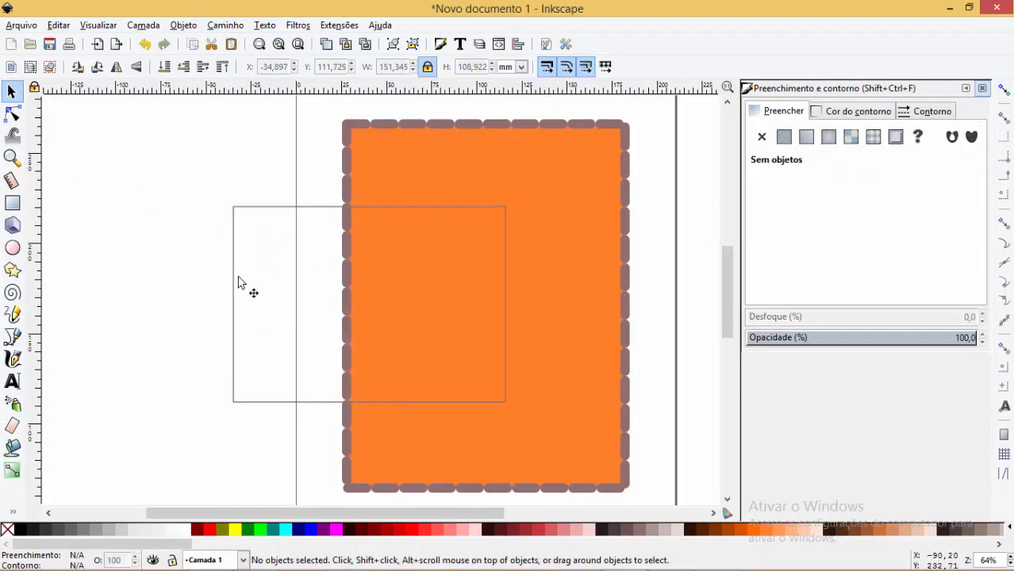
Raise the transparent rectangle's fill alpha to 64 and on to 100, and set its cyan to 20.
left_click(261, 209)
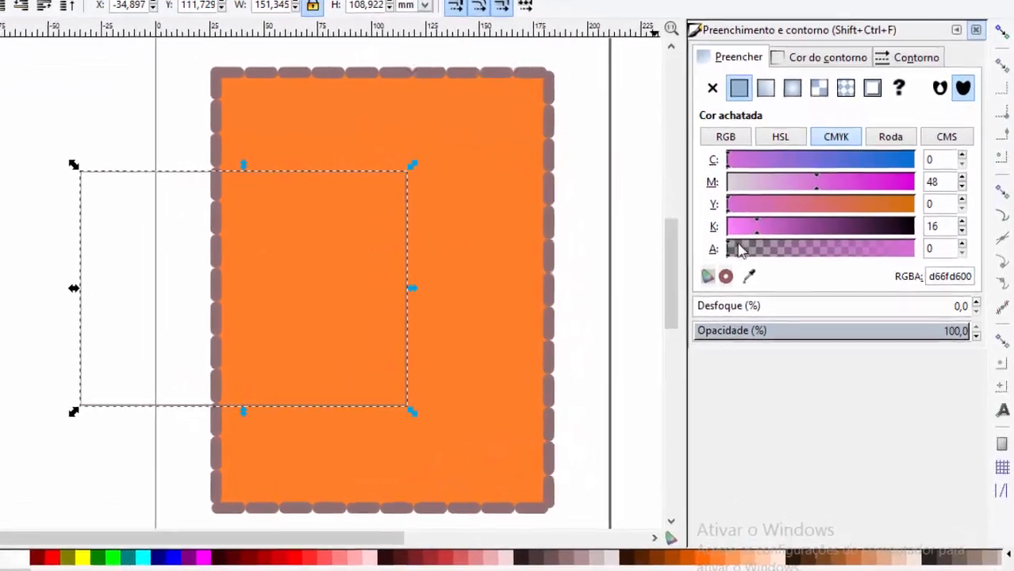
left_click(884, 271)
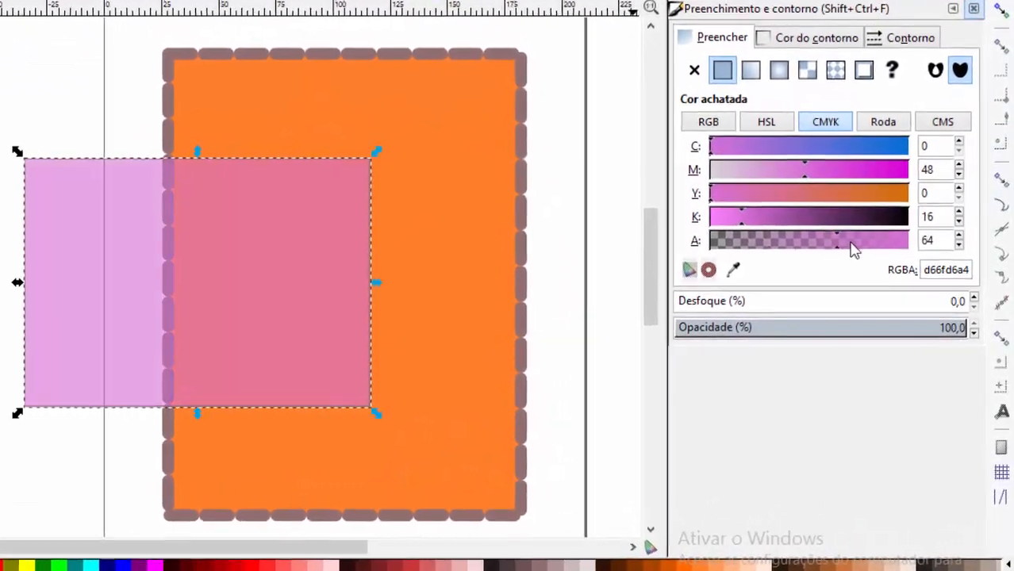
left_click_drag(851, 242, 903, 216)
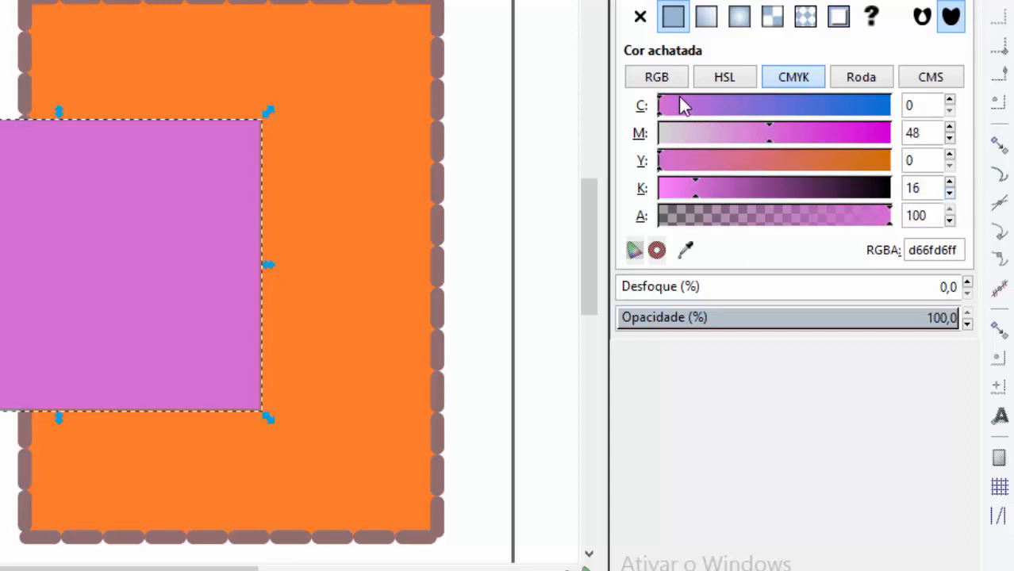
mouse_move(702, 108)
left_mouse_down()
mouse_move(792, 111)
mouse_move(722, 117)
left_mouse_up()
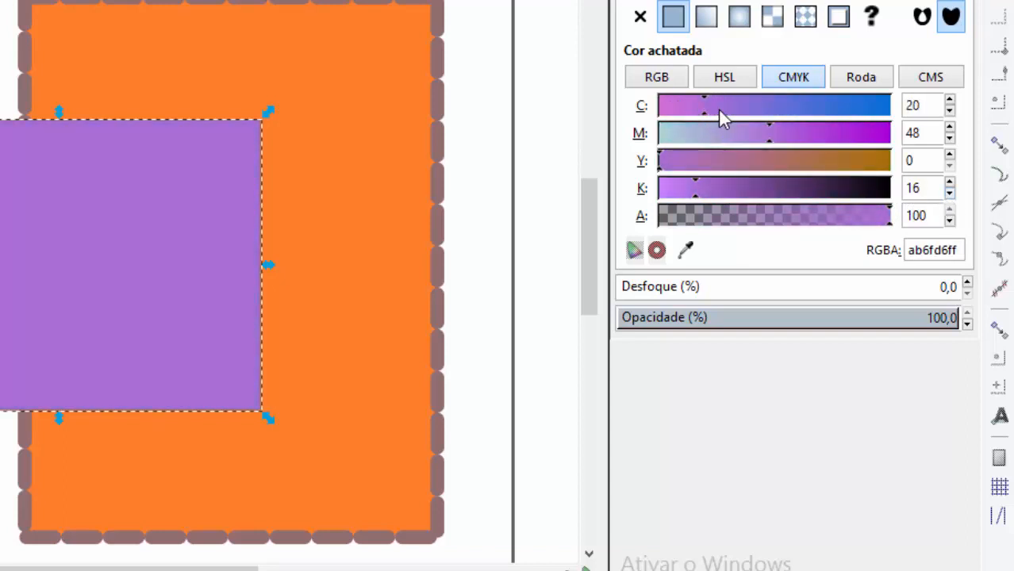
Set the magenta of the purple rectangle's fill to 55.
left_click_drag(790, 141, 771, 169)
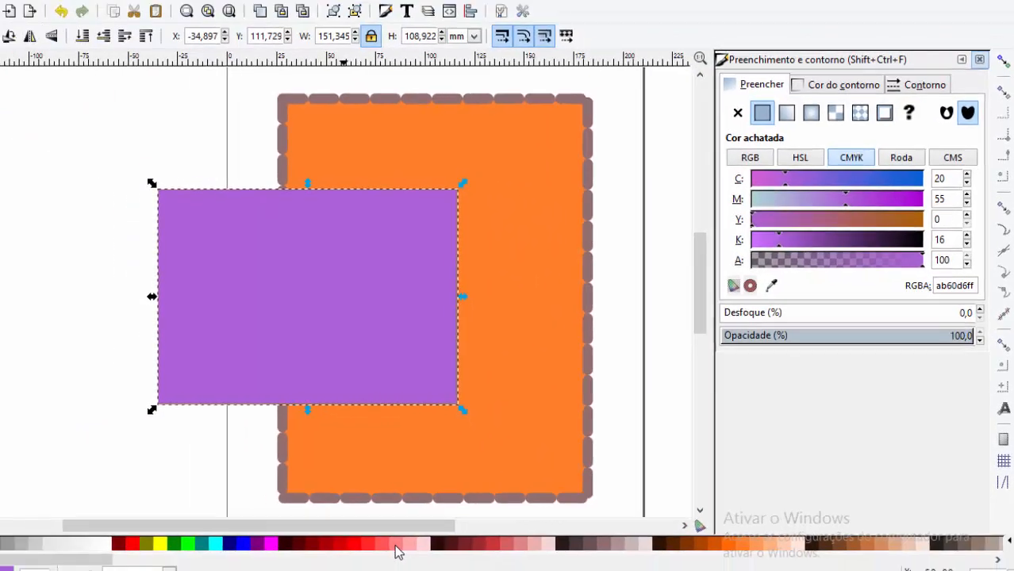
left_click(458, 531)
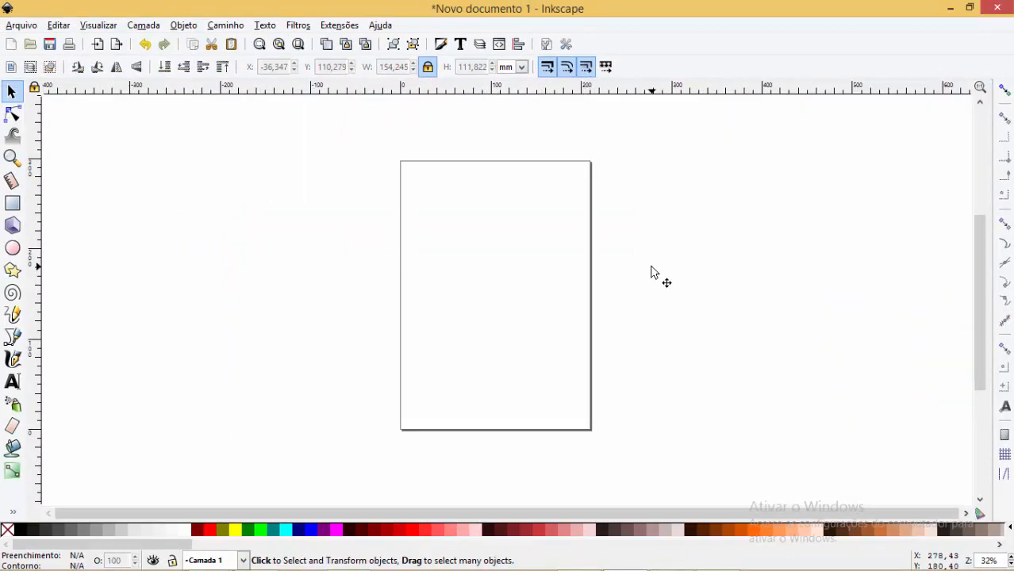
Open the document properties and set the page to A4 with landscape orientation (Paisagem).
left_click(21, 27)
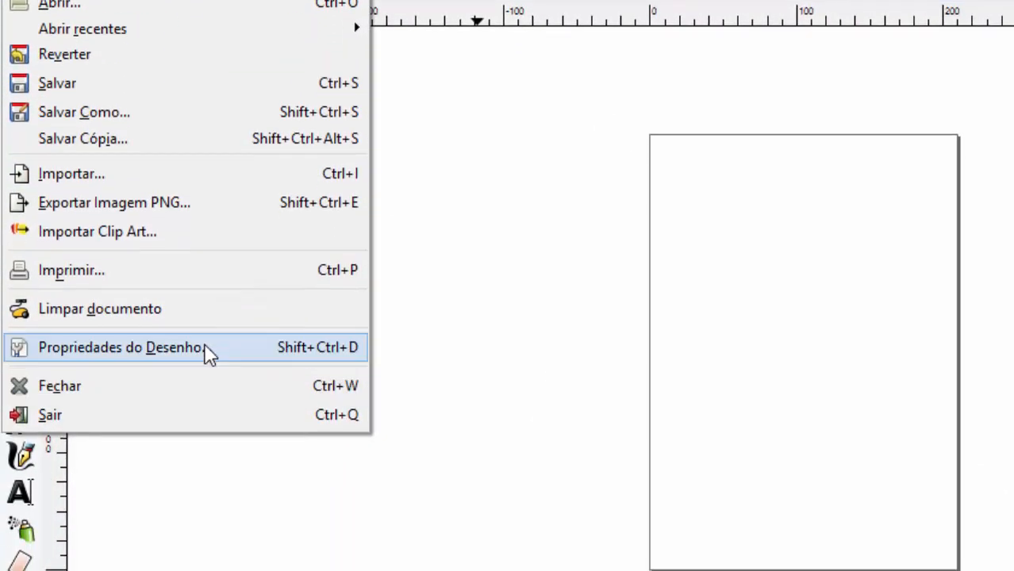
left_click(205, 350)
left_click(30, 25)
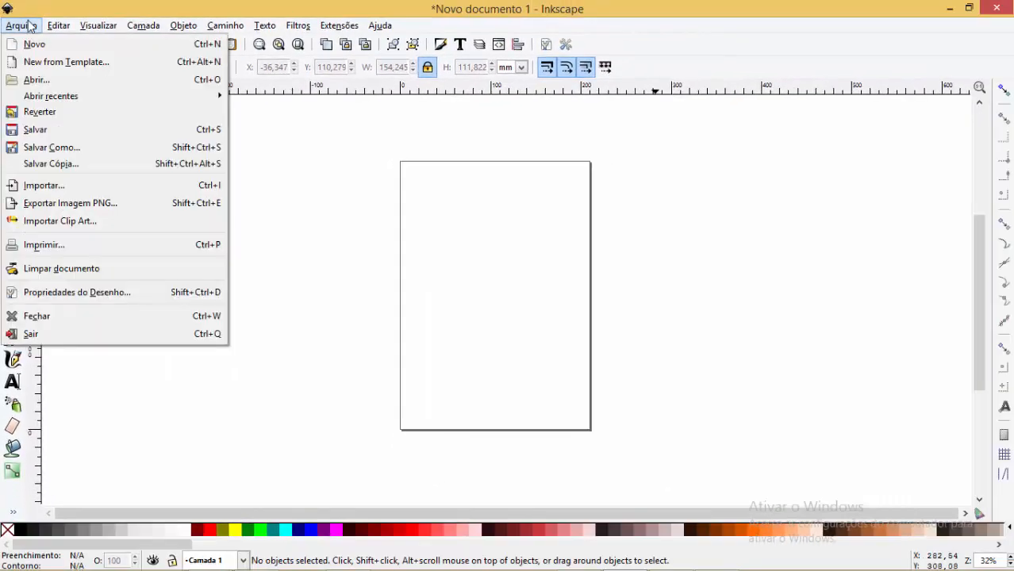
left_click(95, 292)
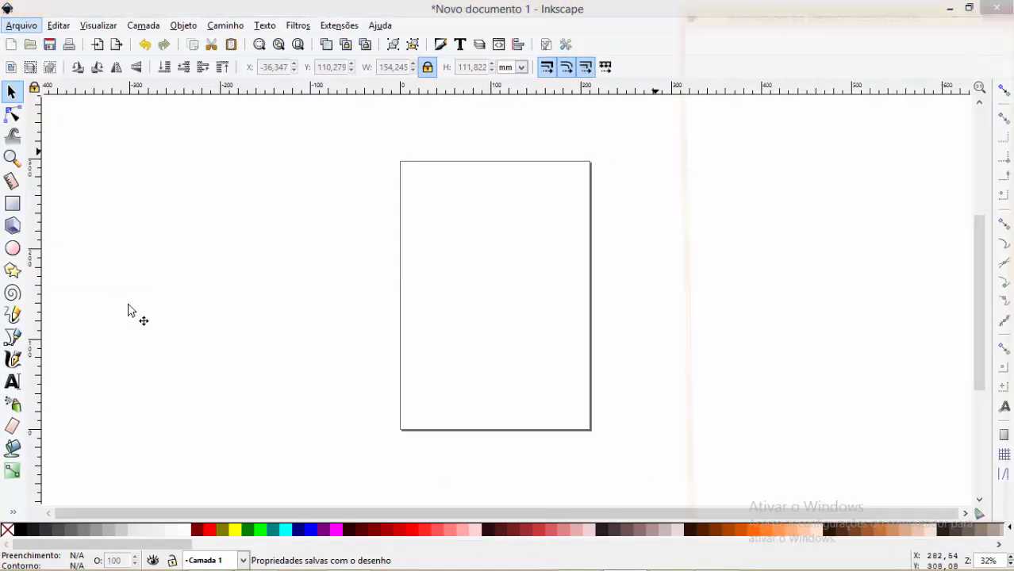
left_click_drag(911, 24, 573, 30)
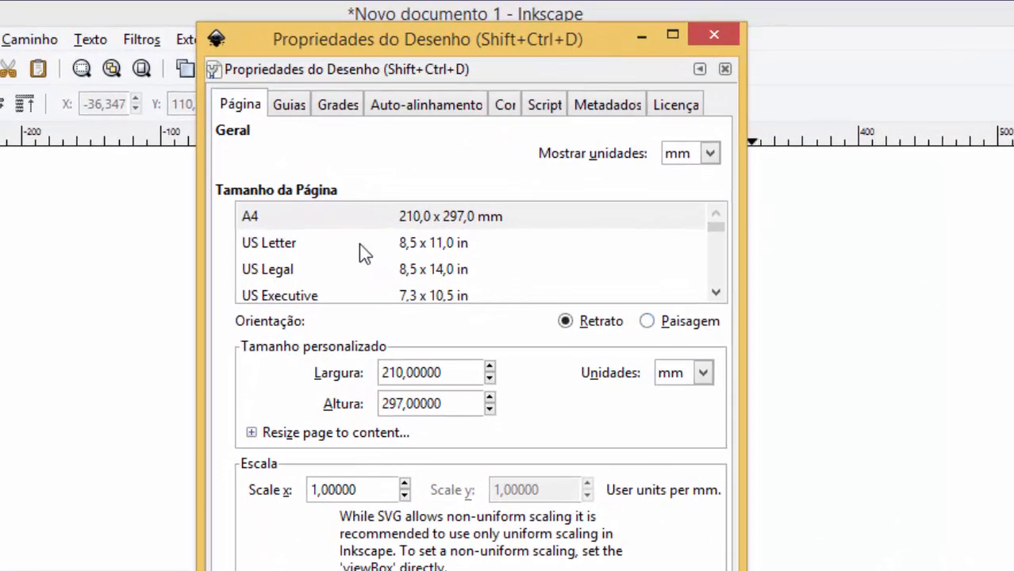
left_click(293, 212)
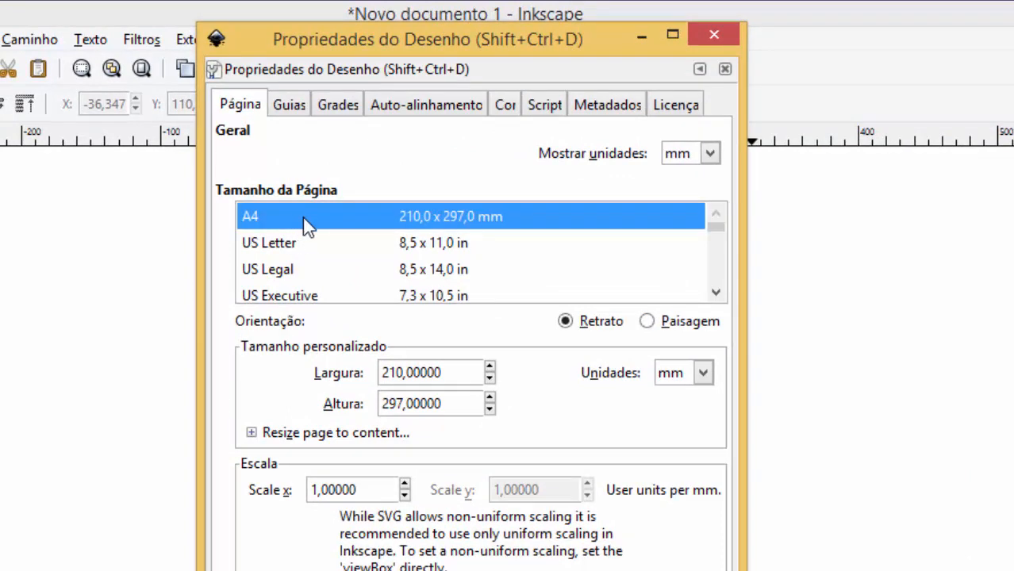
left_click(648, 321)
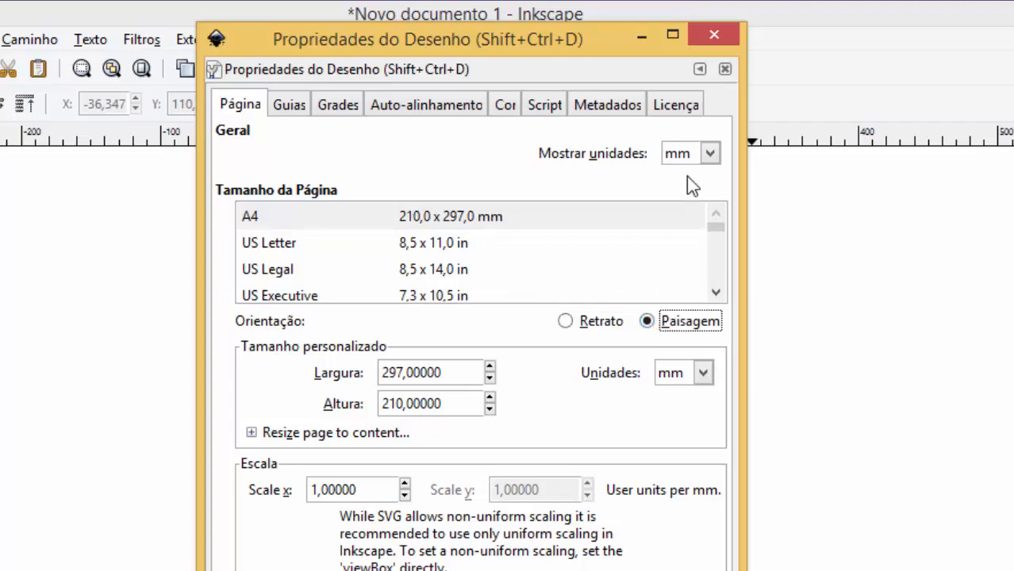
Set both the display units and the custom page size units to cm, and close the document properties.
left_click(710, 154)
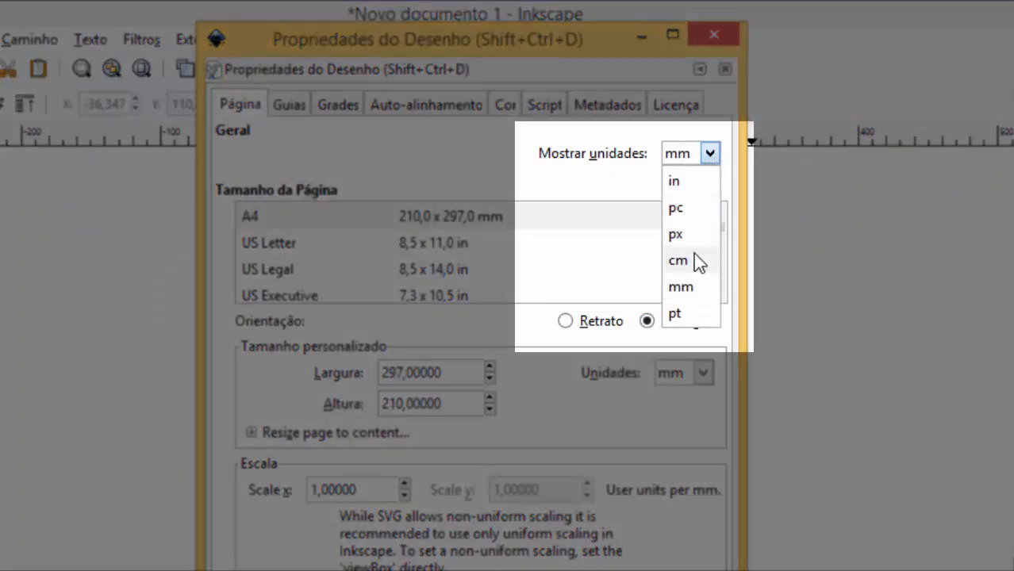
left_click(694, 259)
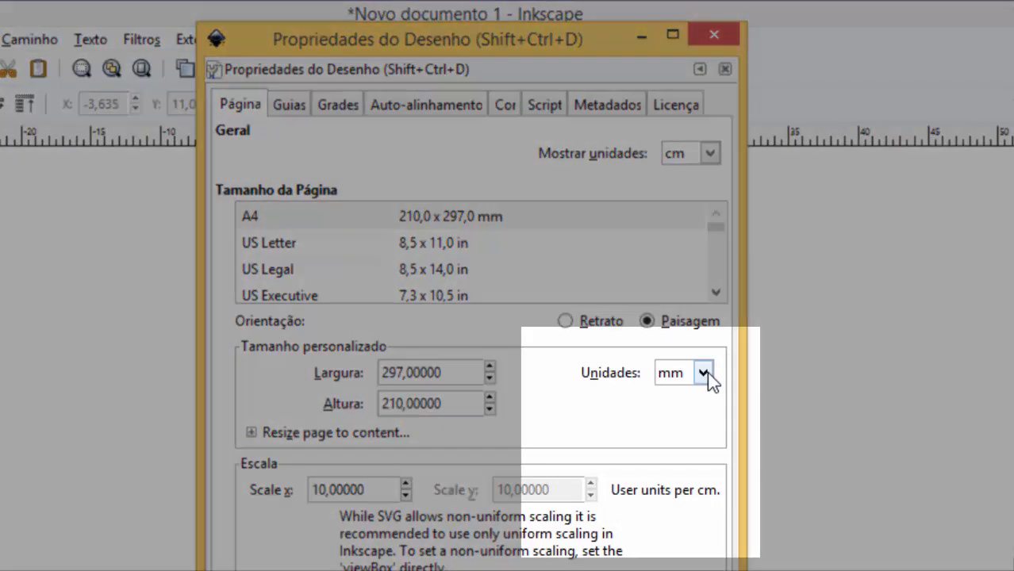
left_click(704, 374)
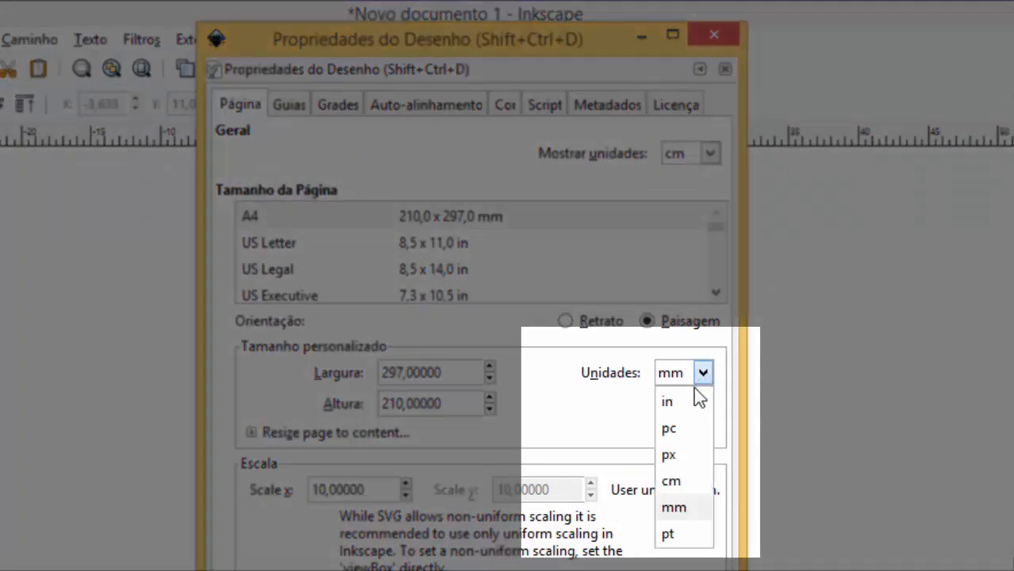
left_click(671, 483)
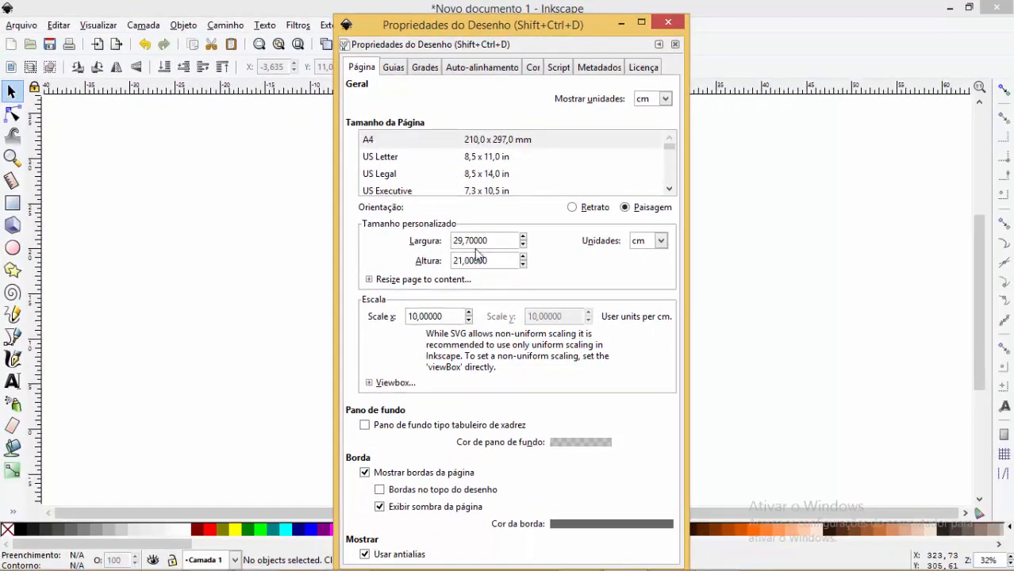
left_click(671, 23)
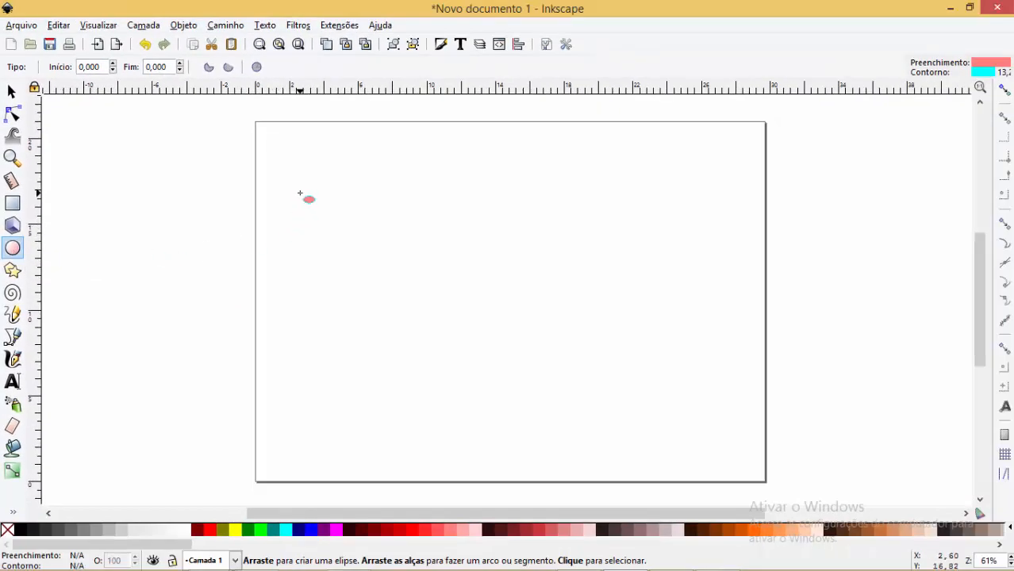
Draw a perfect circle about 5.3 cm across near the upper-left corner of the page.
key("ctrl")
left_click_drag(288, 152, 383, 242)
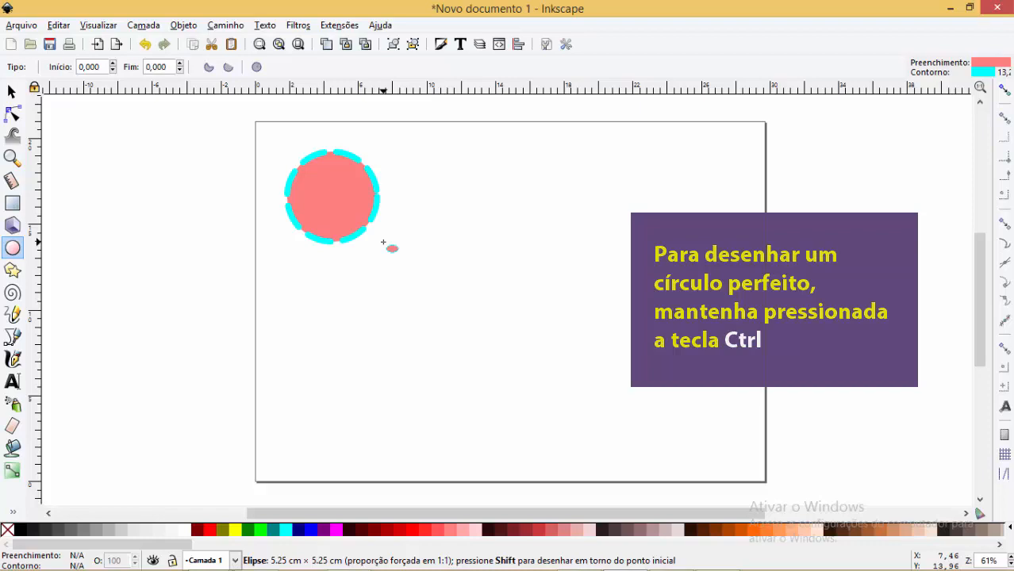
left_click_drag(383, 243, 382, 244)
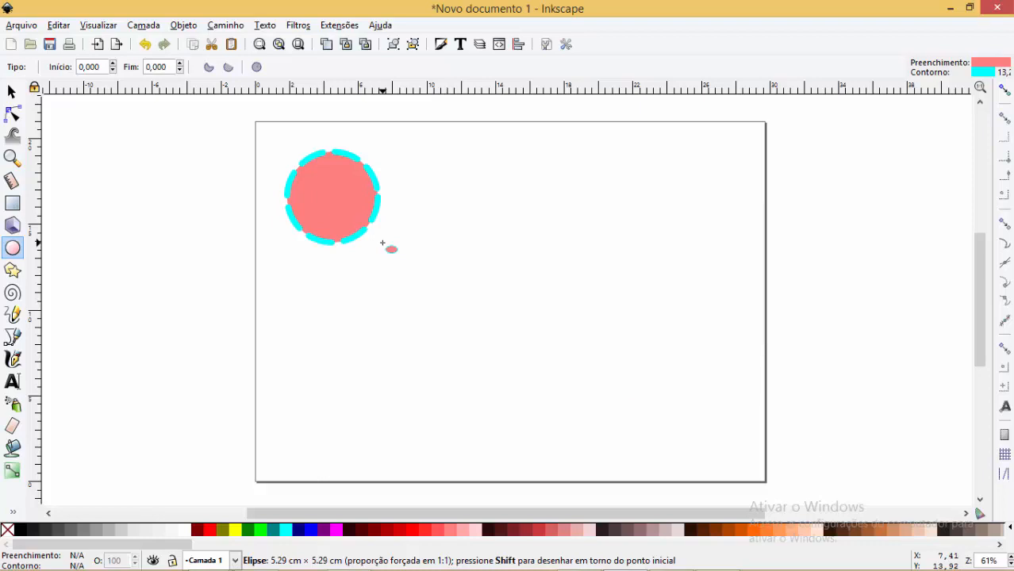
left_click_drag(382, 244, 382, 244)
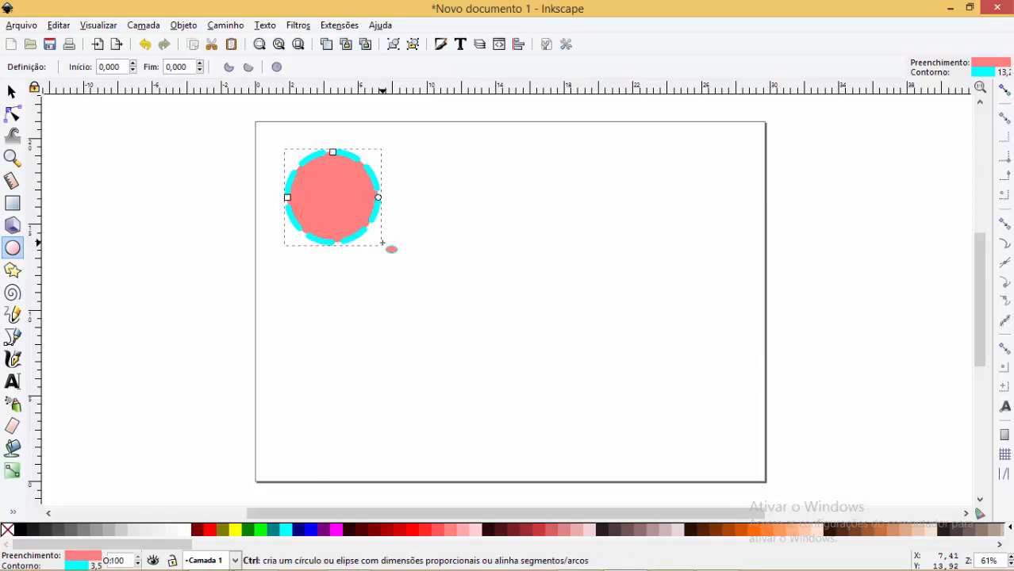
Open Fill and Stroke for the circle and replace its dashed outline with a continuous line.
left_click(18, 94)
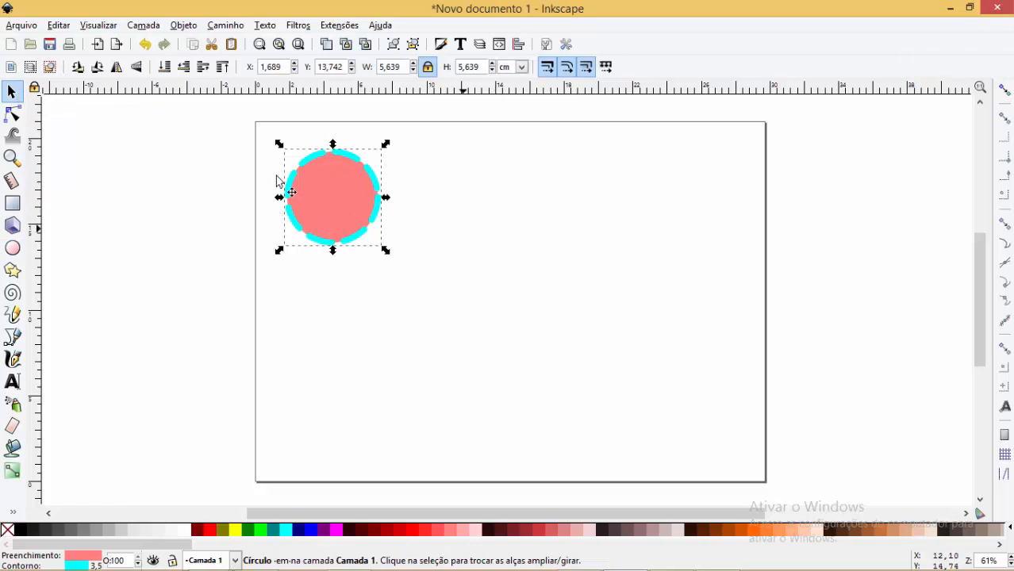
left_click(80, 557)
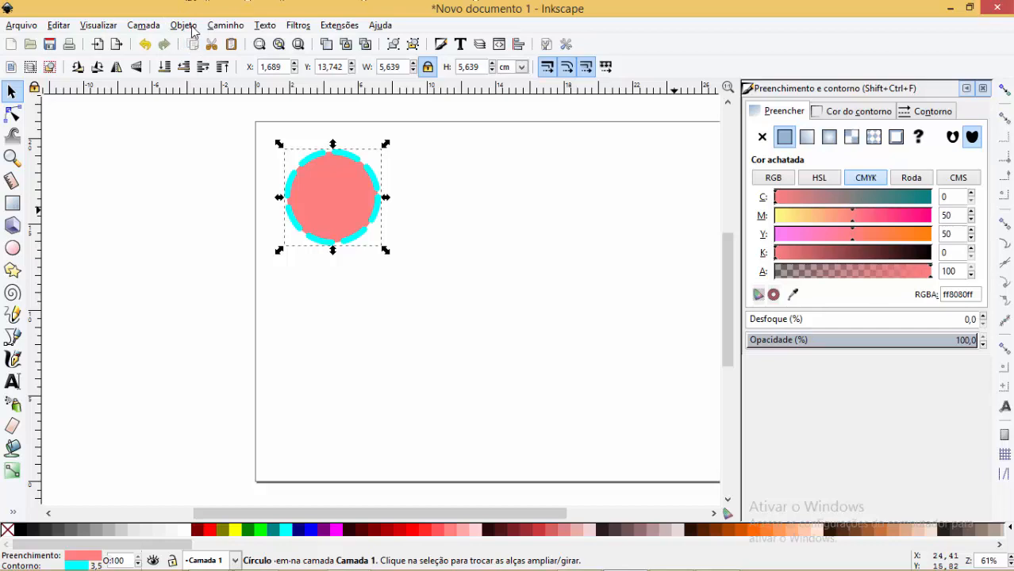
left_click(226, 25)
mouse_move(190, 27)
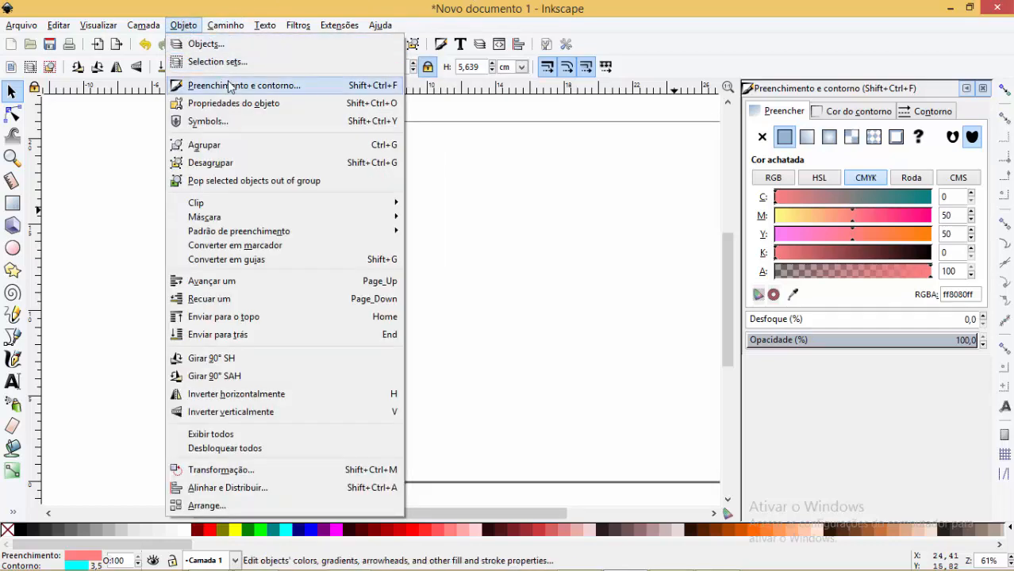
left_click(544, 36)
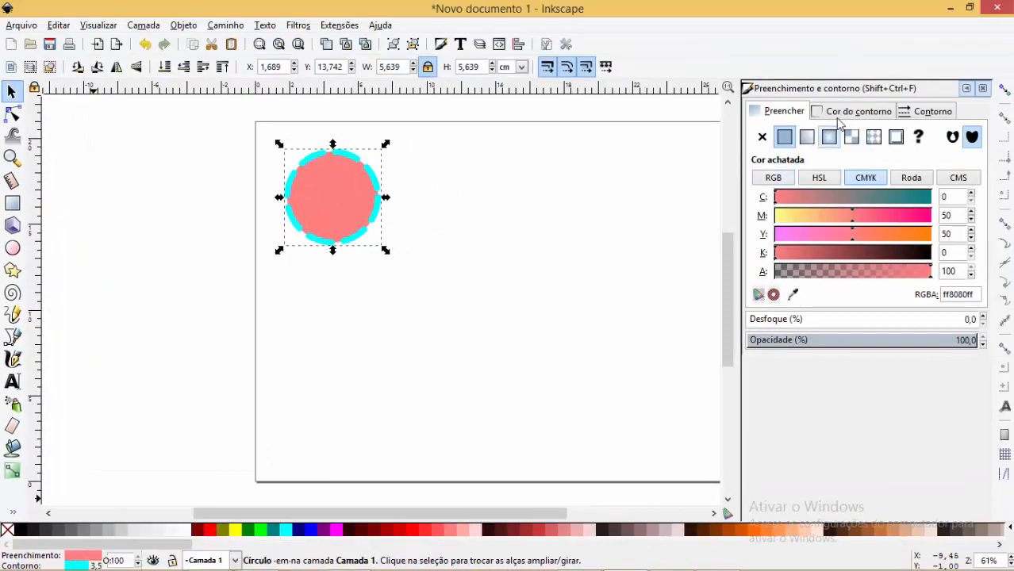
left_click(928, 111)
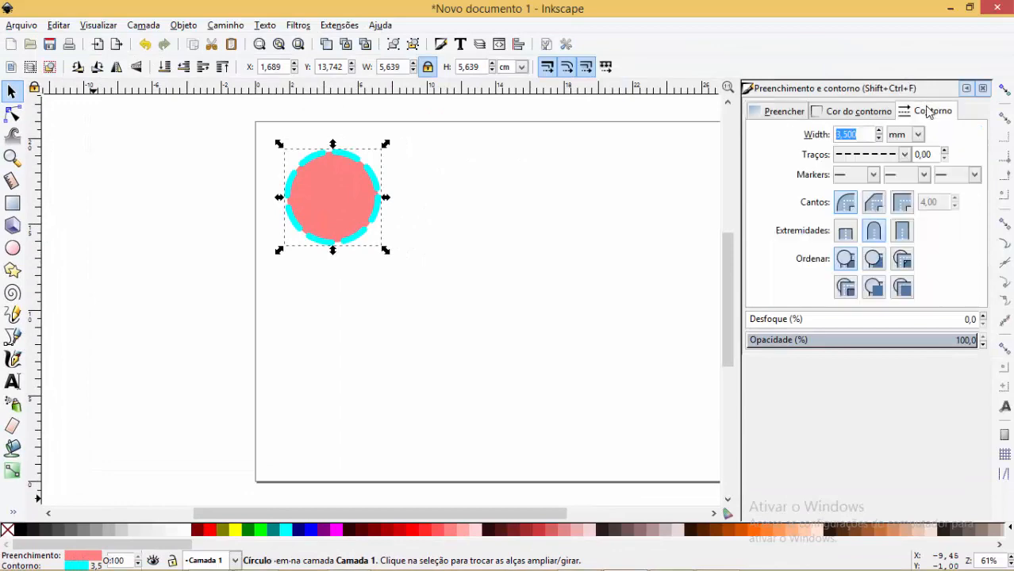
left_click(904, 155)
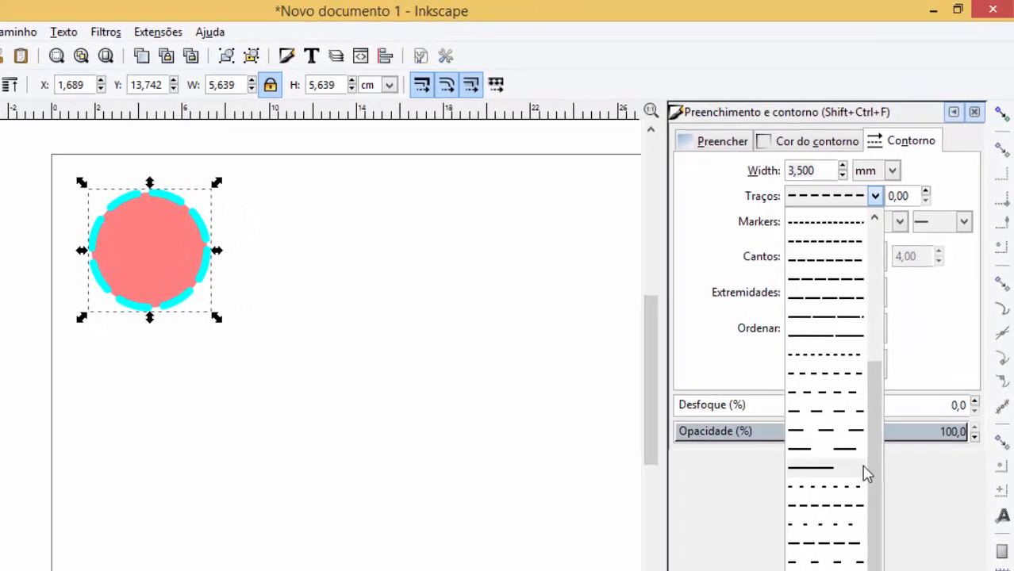
left_click_drag(845, 527, 852, 251)
left_click(773, 258)
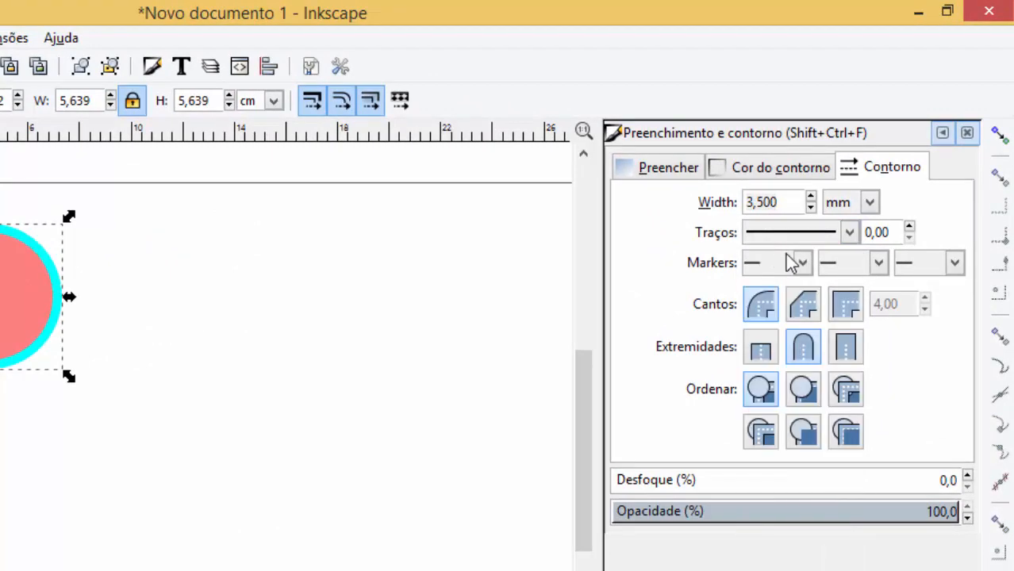
Reduce the circle's outline width to 2.5 mm and make the outline black.
left_click(810, 208)
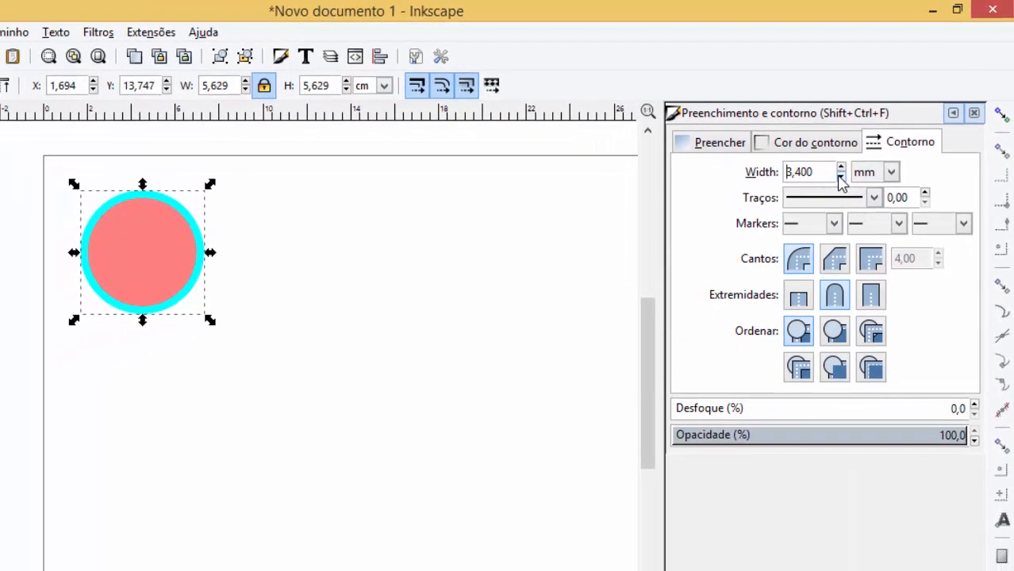
left_click(810, 208)
left_click(810, 208)
left_click(841, 177)
left_click(840, 178)
left_click(840, 178)
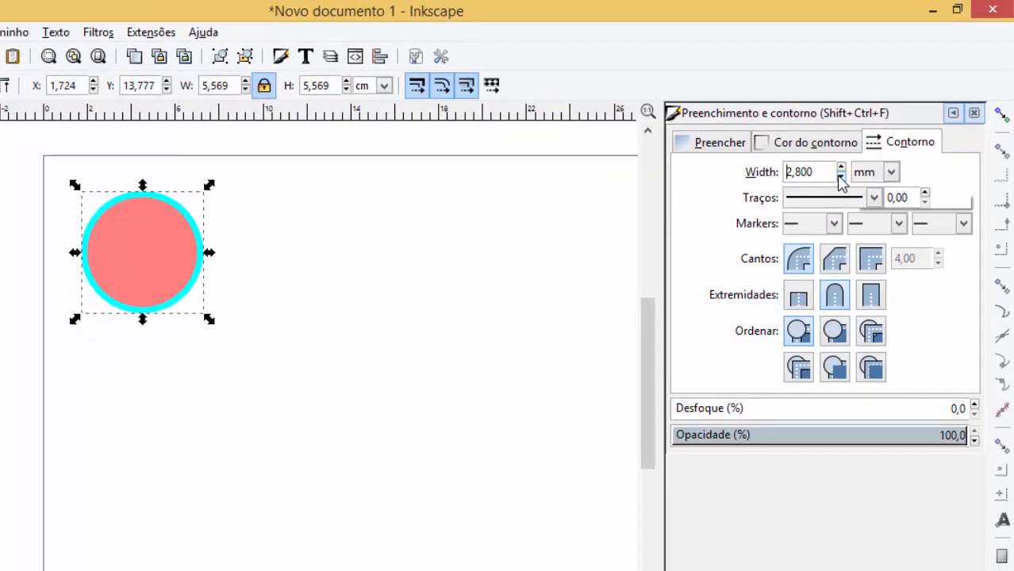
left_click(840, 177)
left_click(840, 178)
left_click(840, 178)
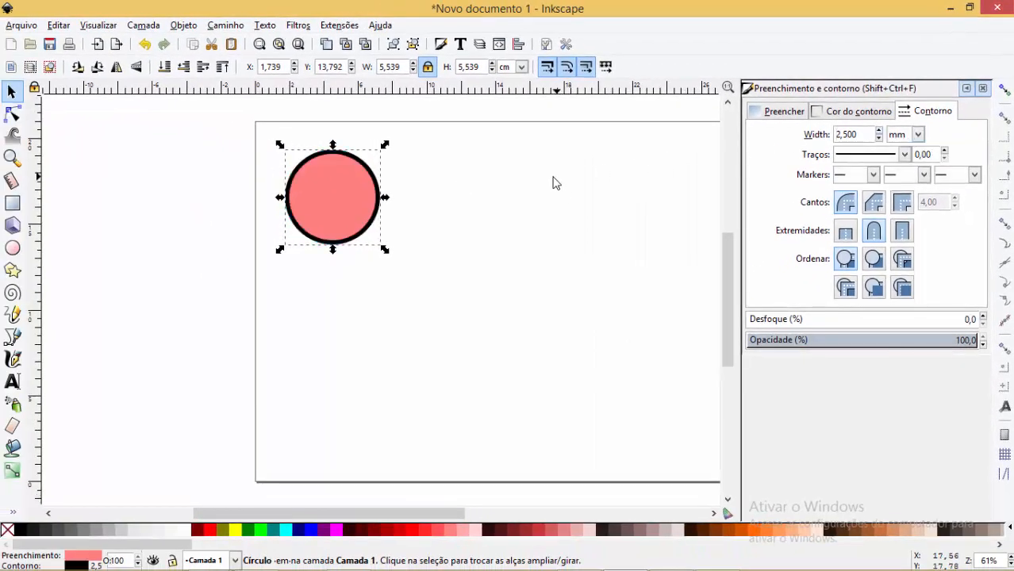
Reduce the circle's black outline width further, to 2 mm.
left_click(879, 140)
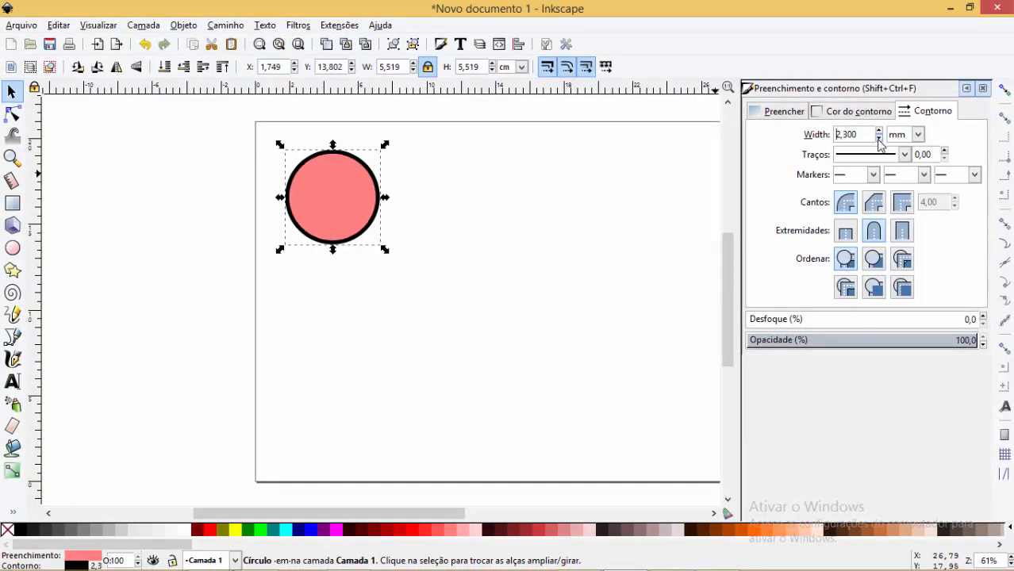
left_click(879, 140)
key("z")
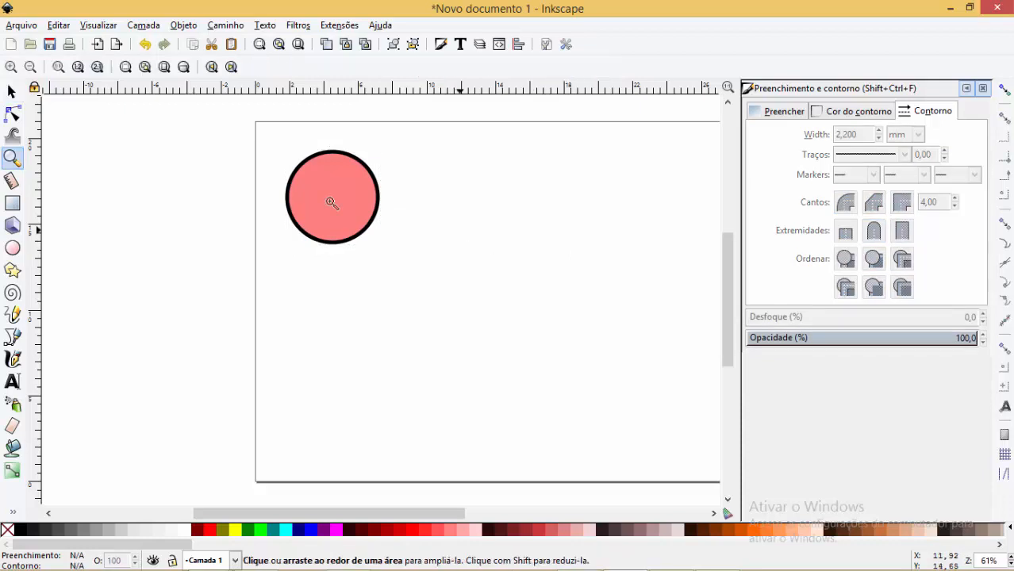
left_click_drag(254, 129, 421, 276)
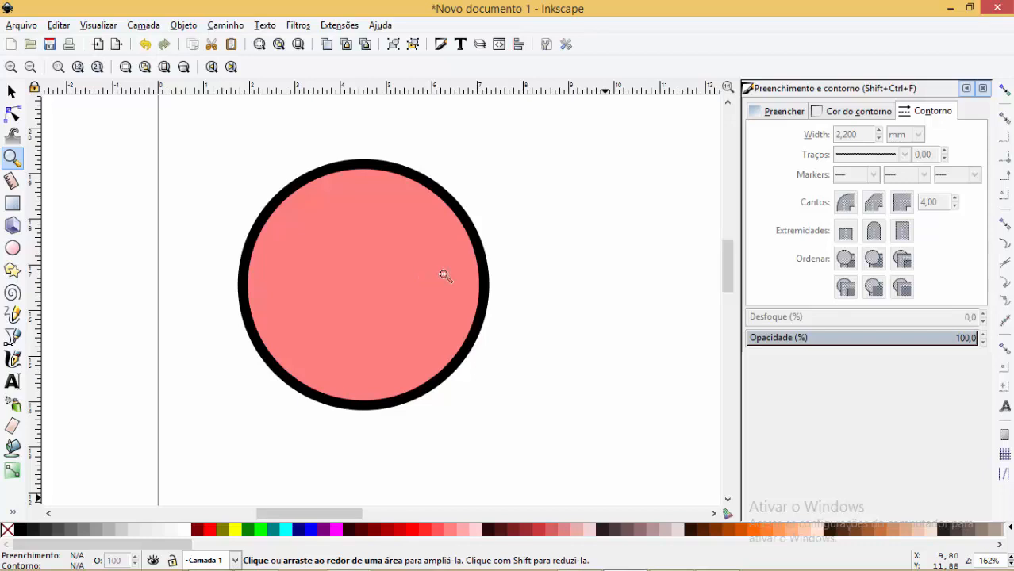
left_click(12, 91)
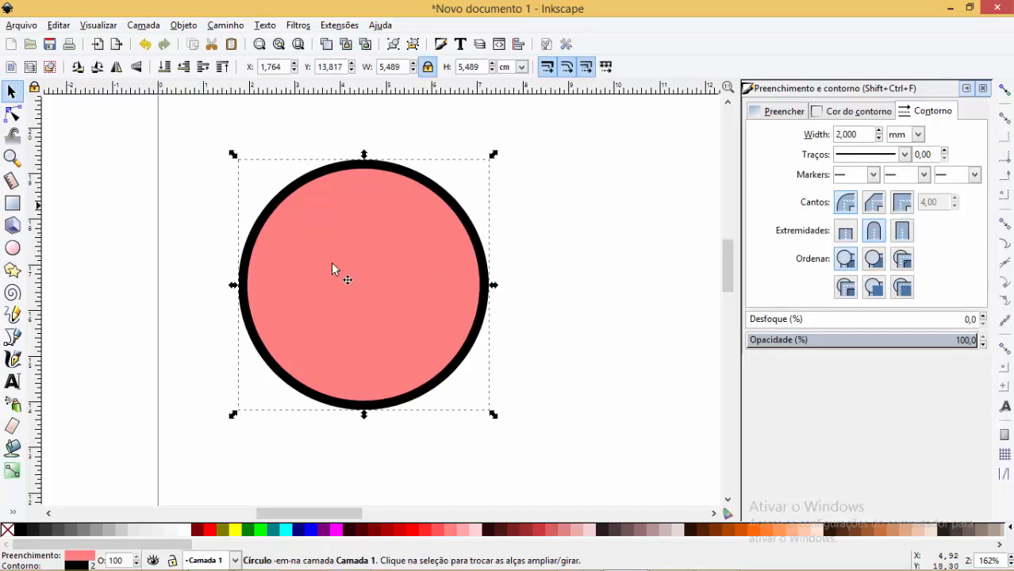
Reselect the pink circle and copy it to the clipboard.
left_click(135, 166)
left_click(323, 304)
left_click(59, 24)
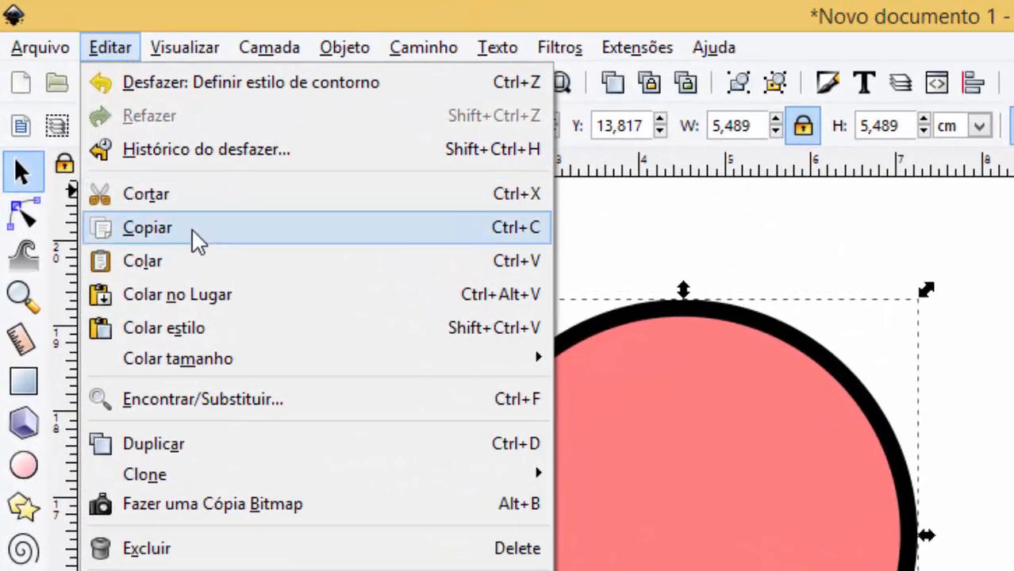
left_click(192, 234)
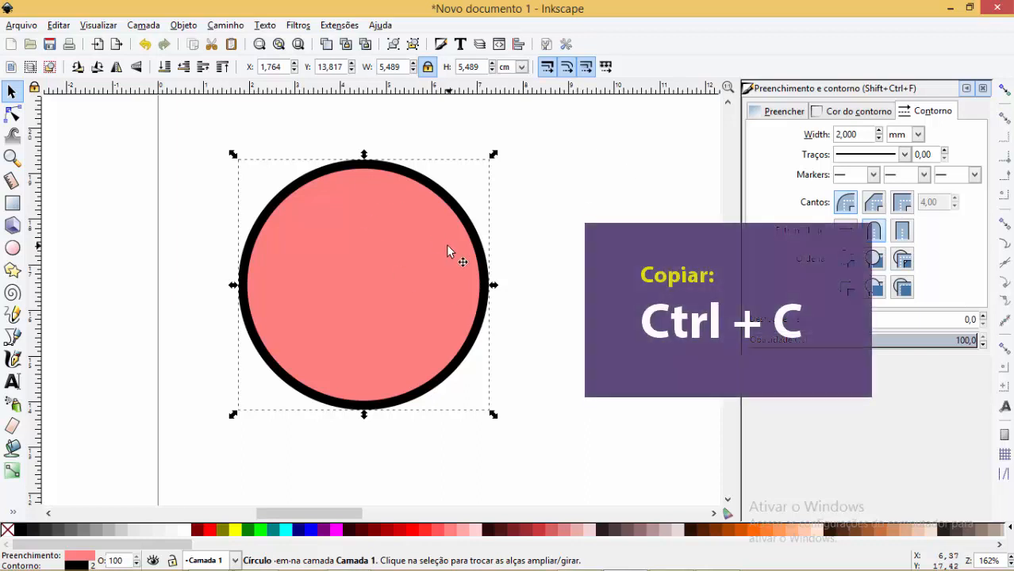
key("ctrl+c")
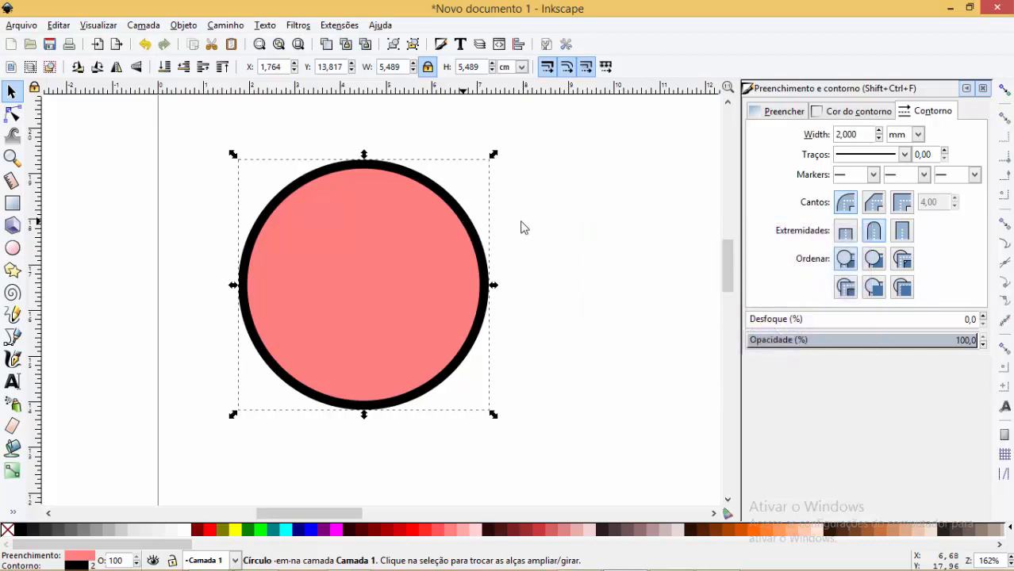
Move the circle slightly right and down to about X 2.12 cm, Y 13.75 cm, and collapse the Fill and Stroke dialog.
left_click(545, 212)
left_click_drag(382, 285, 399, 289)
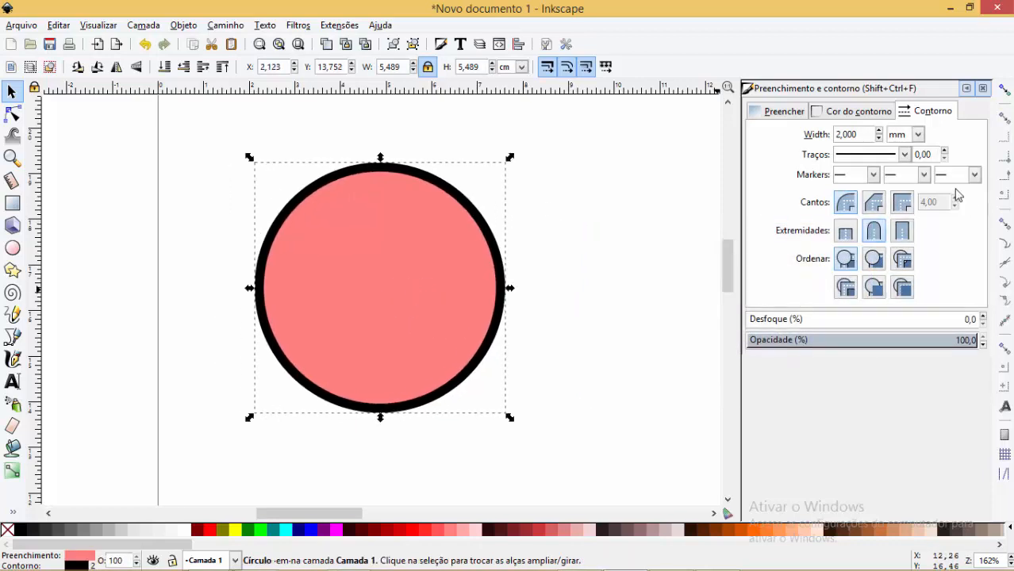
left_click(966, 88)
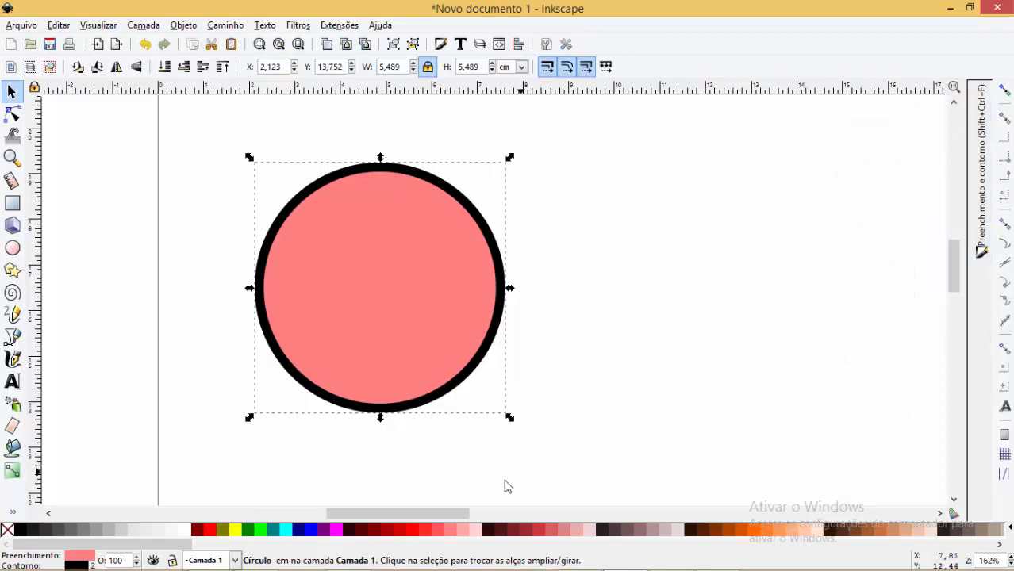
Paste a copy of the pink circle and place it level with the original, at about X 8.83 cm, Y 13.76 cm.
mouse_move(431, 521)
left_mouse_down()
mouse_move(457, 521)
mouse_move(433, 520)
left_mouse_up()
scroll(621, 407, "down", 1)
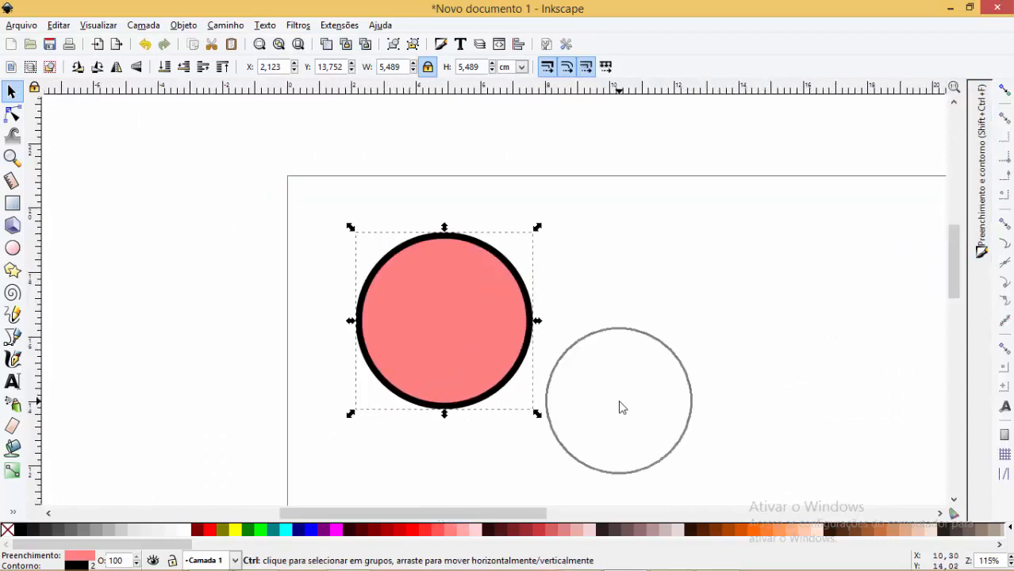
key("ctrl")
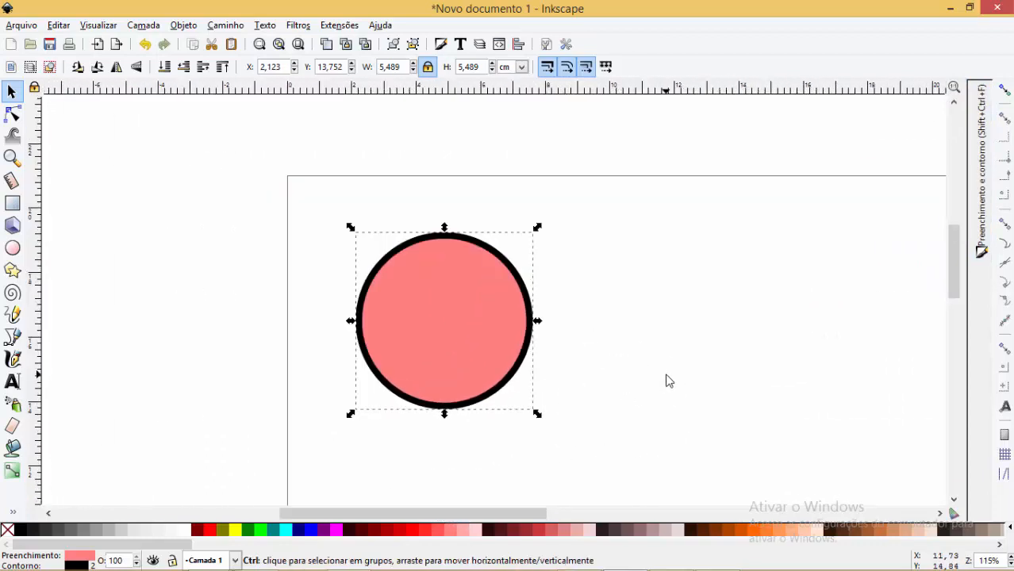
key("ctrl+v")
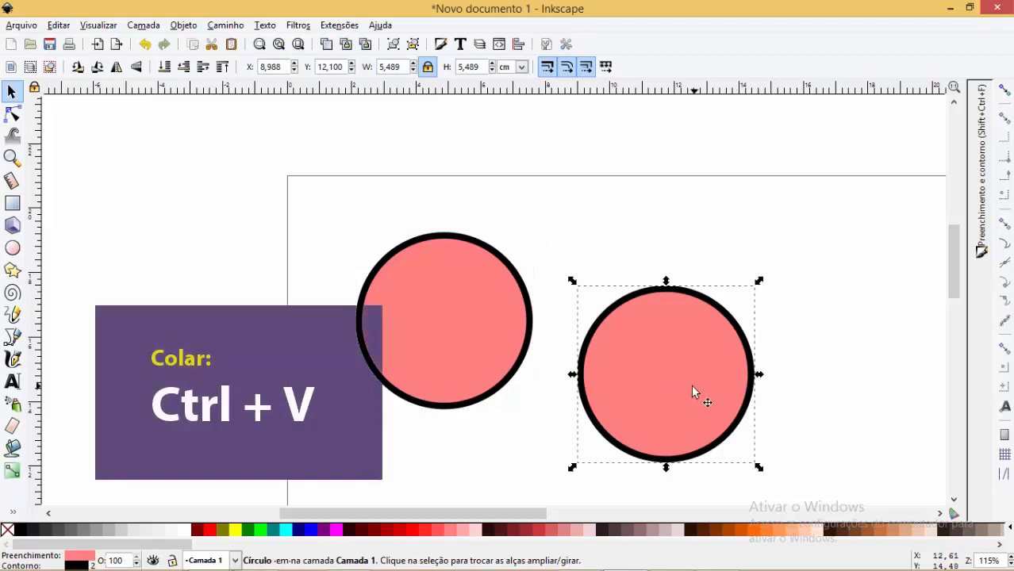
left_click_drag(692, 386, 678, 329)
Shrink the copied circle proportionally to about 2.83 cm and place it inside the large circle, at about X 3.38 cm, Y 15.26 cm.
key("z")
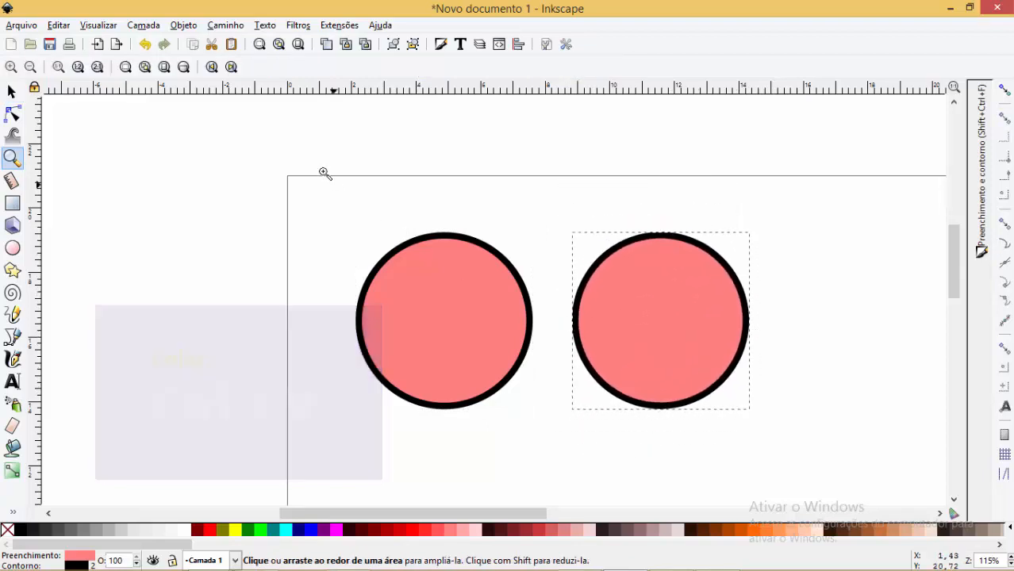
left_click_drag(299, 148, 810, 477)
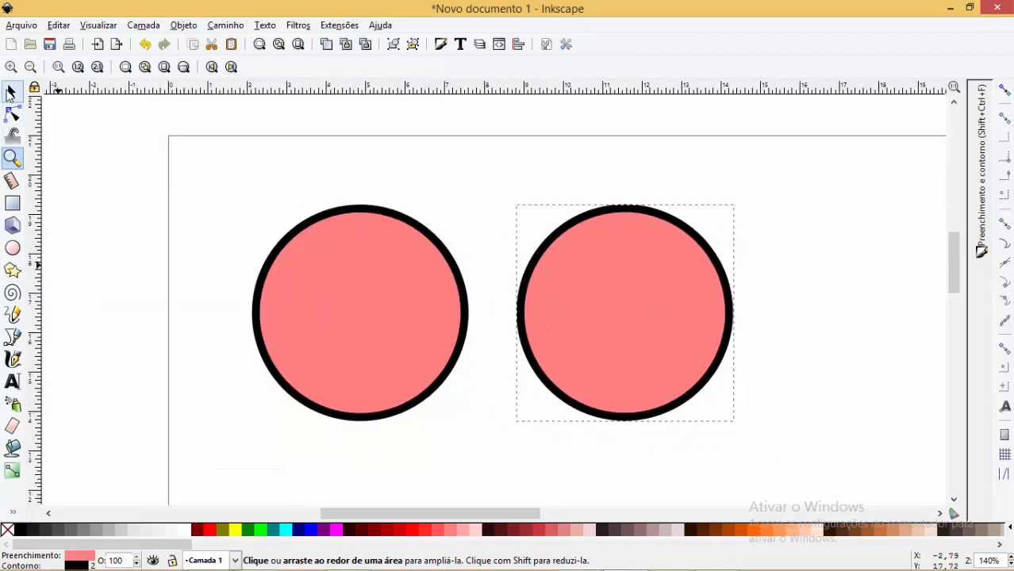
left_click(10, 93)
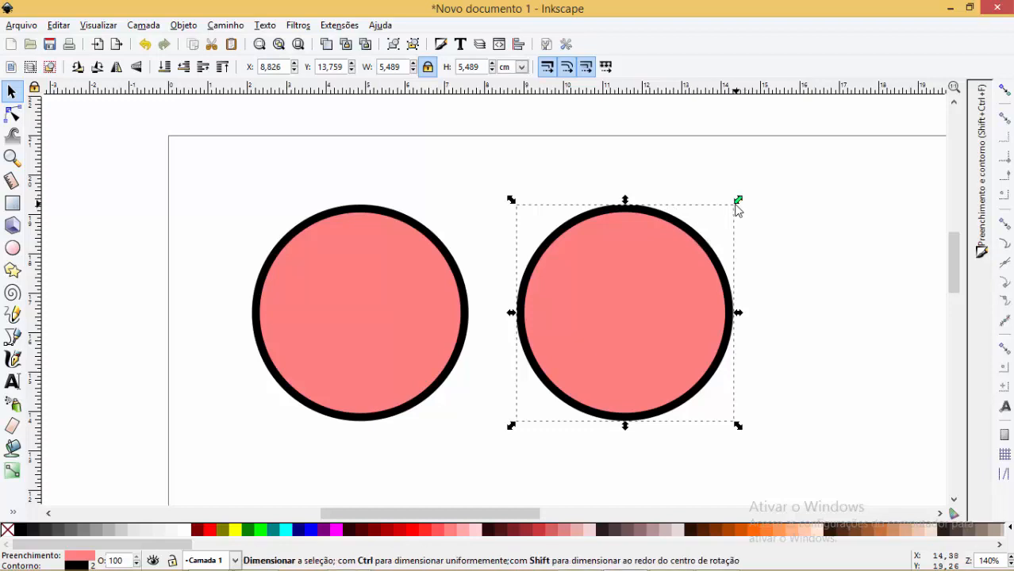
left_click_drag(738, 201, 651, 298)
left_click_drag(606, 345, 370, 314)
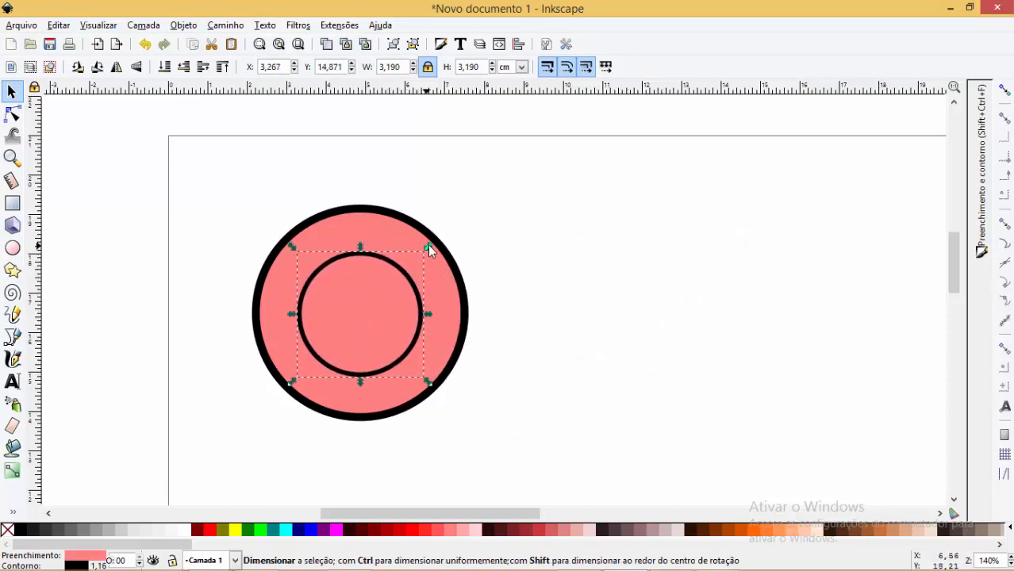
left_click_drag(427, 245, 413, 255)
left_click_drag(343, 294, 356, 294)
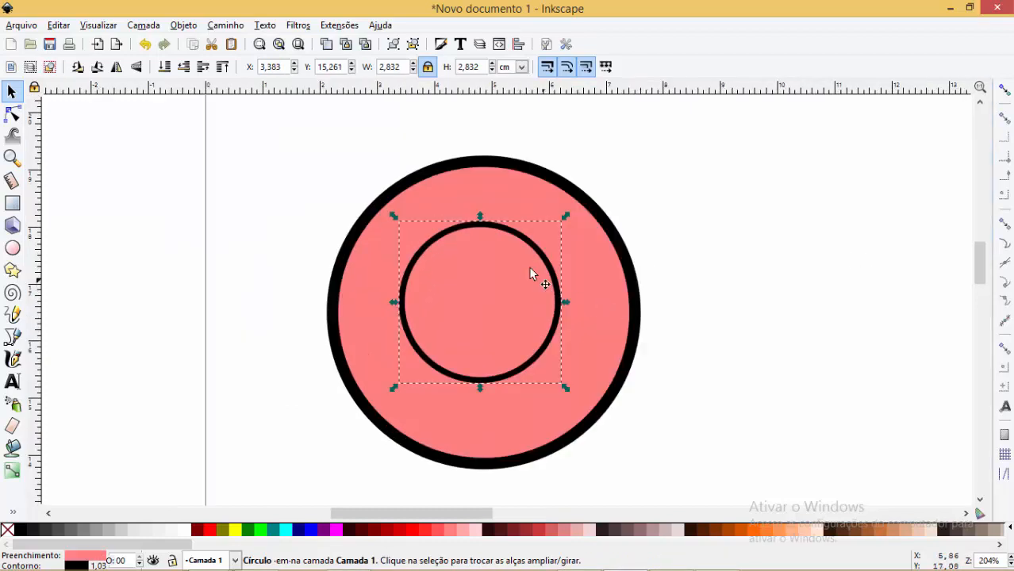
Try moving the large circle behind the small one to about X 3.36 cm, Y 14.45 cm, and undo the move.
left_click_drag(404, 237, 475, 196)
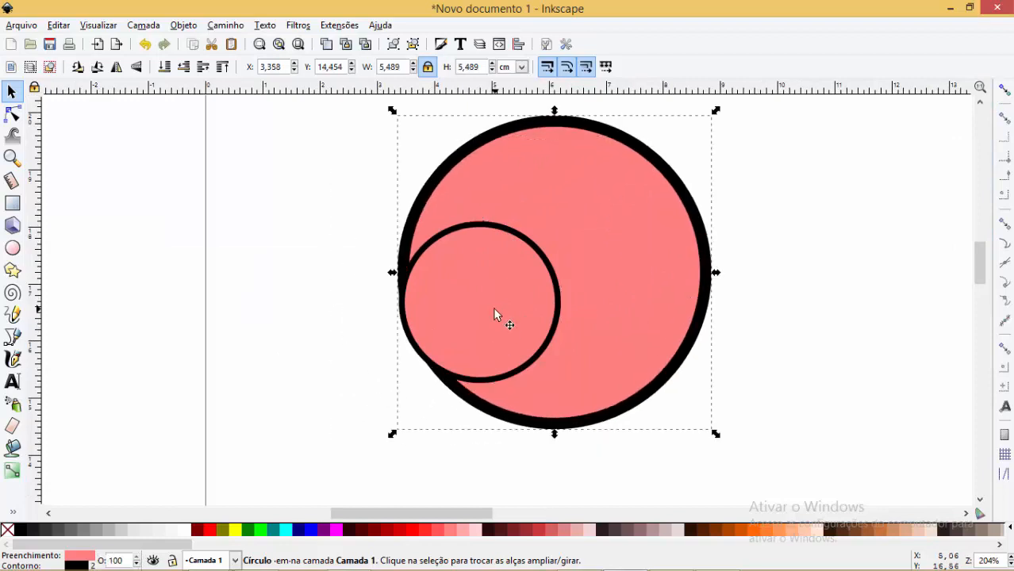
key("ctrl+z")
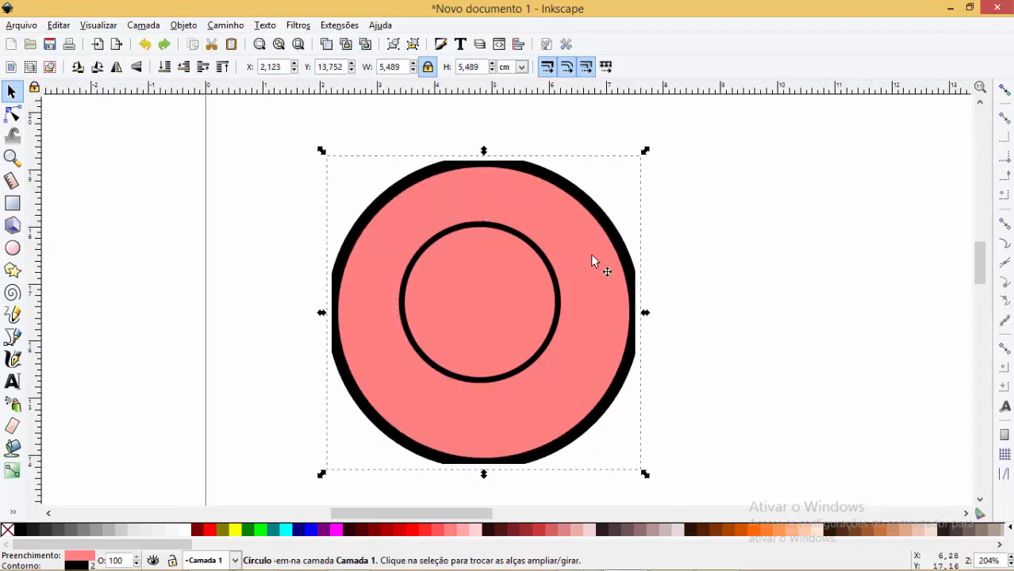
scroll(684, 286, "down", 1)
scroll(684, 286, "down", 1)
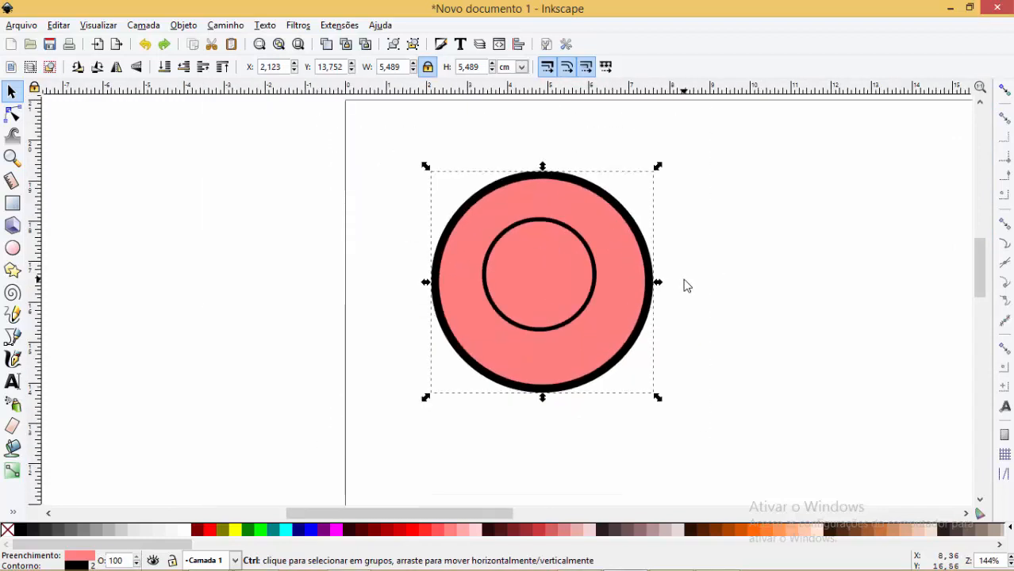
scroll(684, 285, "up", 1)
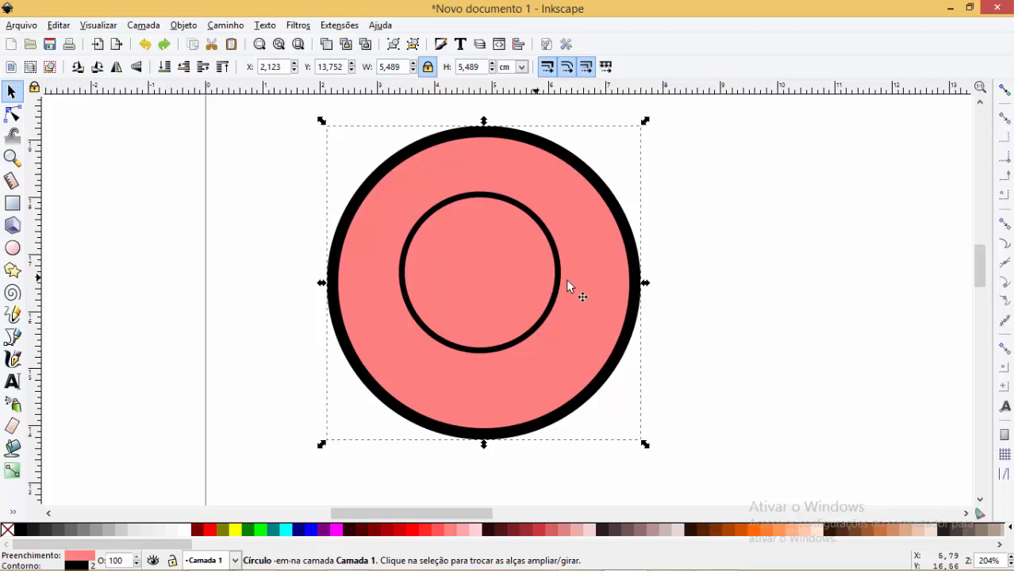
Clear the selection and open the Alinhar e Distribuir dialog.
left_click(719, 205)
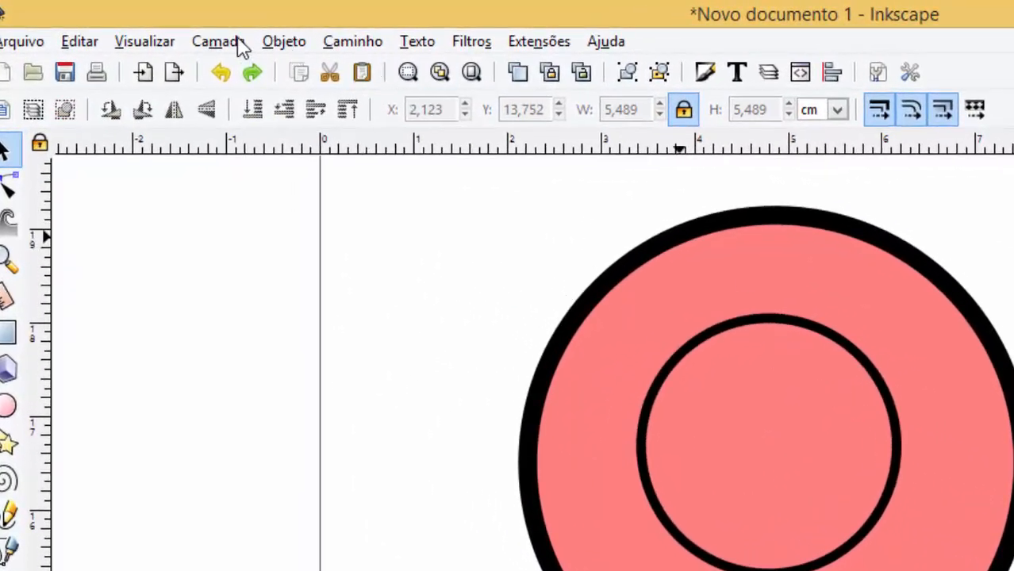
left_click(286, 42)
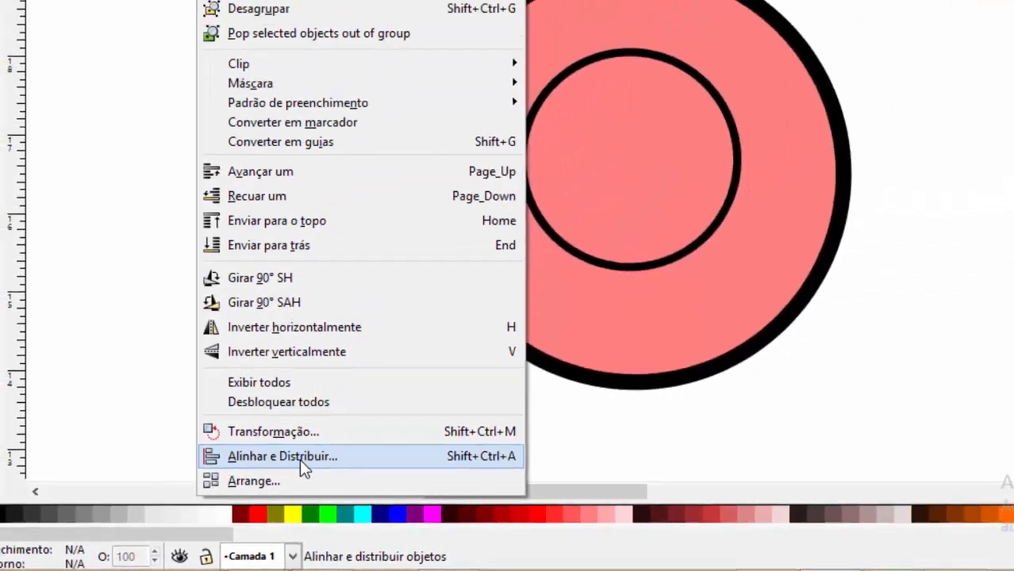
left_click(389, 409)
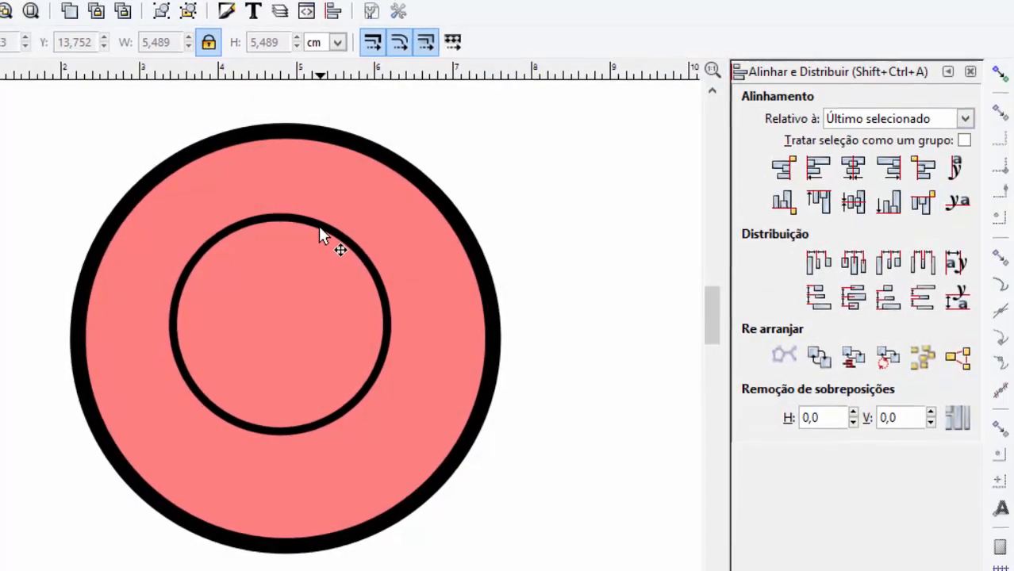
Select the small circle together with the large one, and clear the selection.
left_click(318, 226)
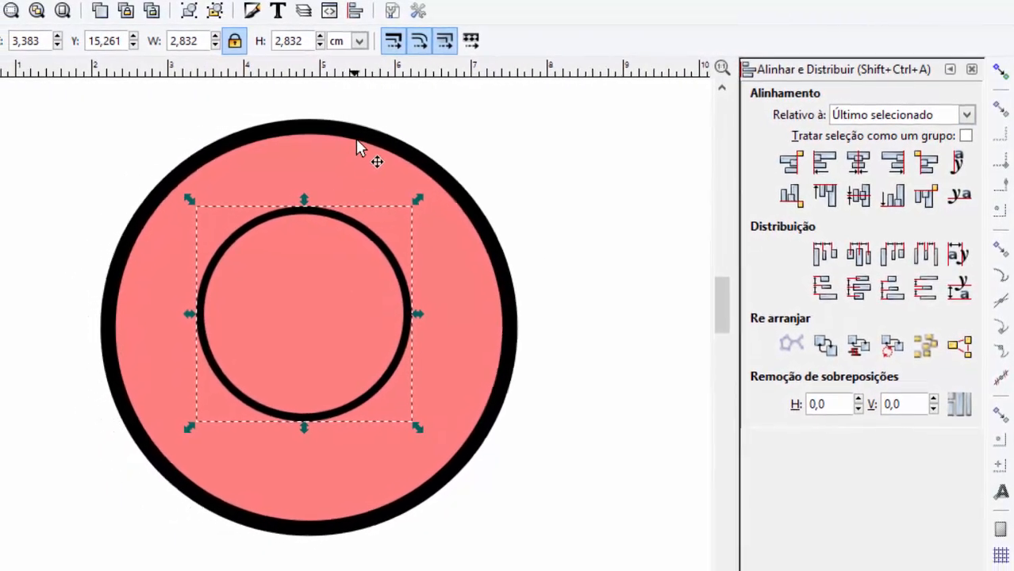
left_click(358, 143, "shift")
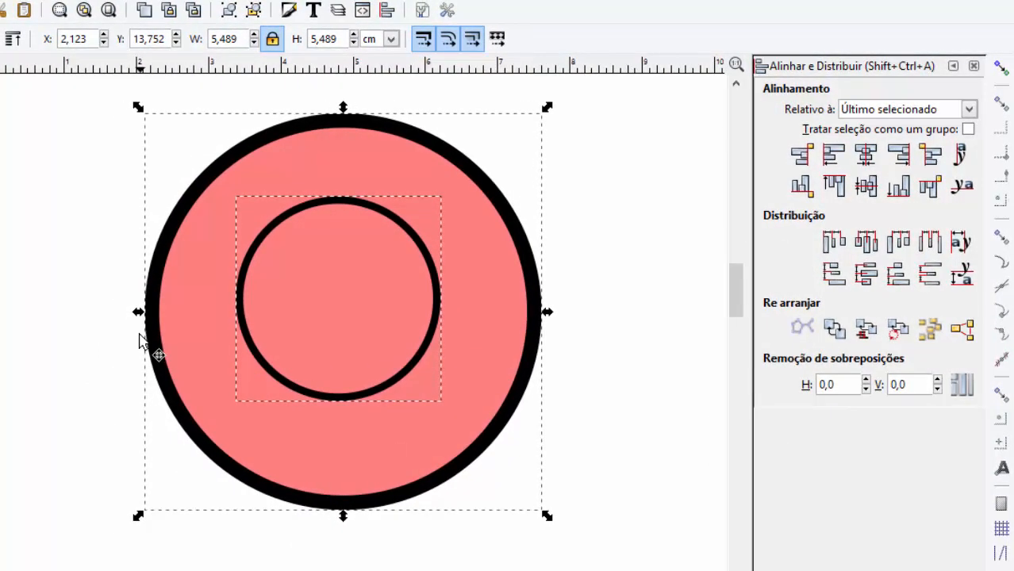
left_click(139, 336)
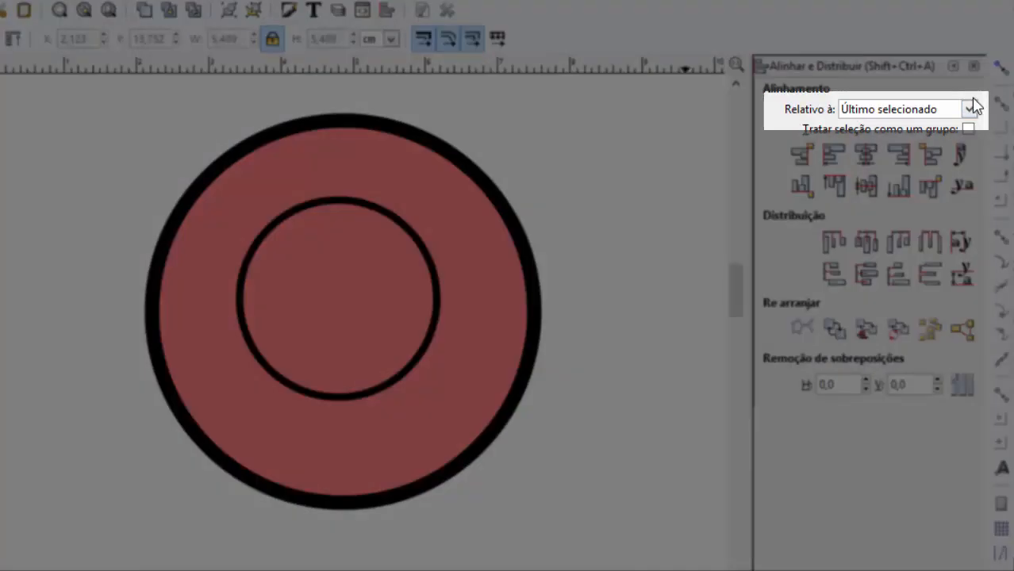
Set the alignment reference to "Último selecionado" and move the small circle to about X 3.15 cm, Y 15.22 cm.
left_click(969, 111)
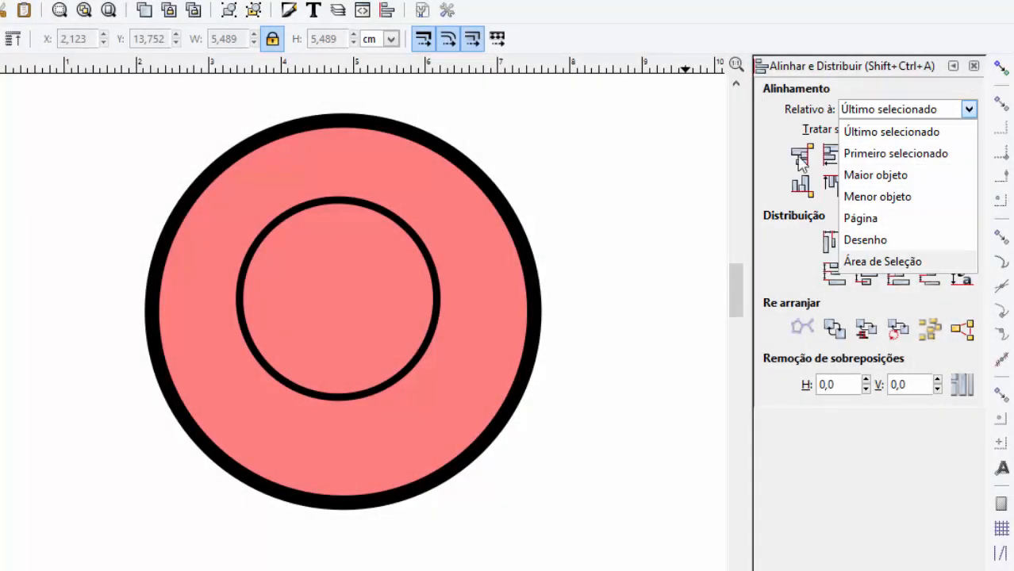
left_click(915, 138)
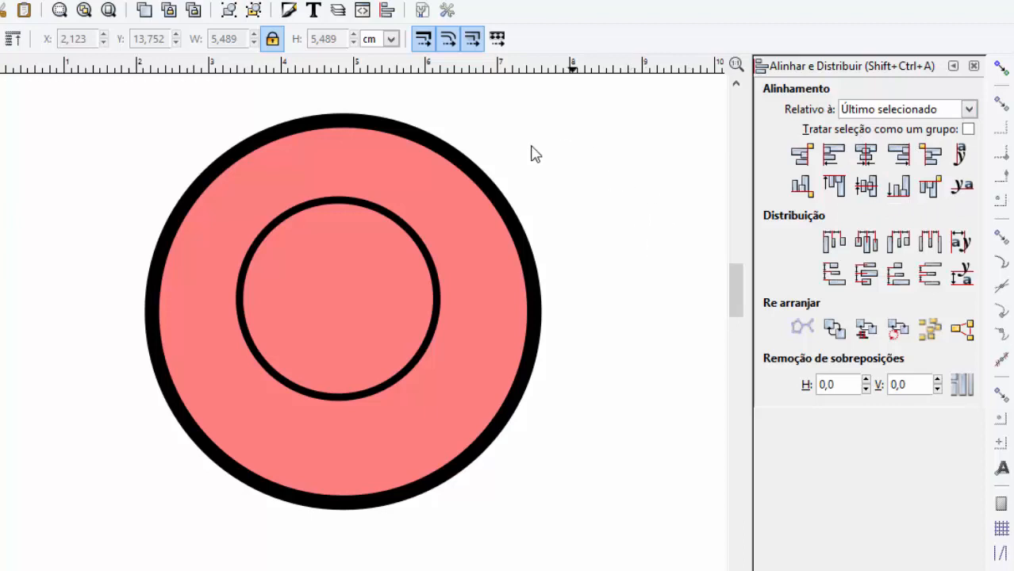
left_click_drag(329, 286, 322, 306)
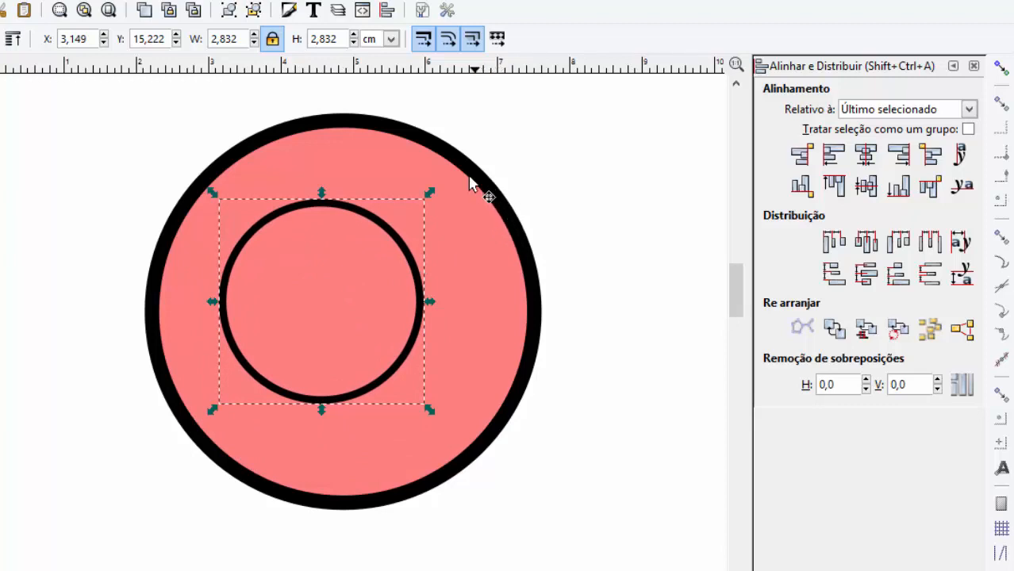
left_click(358, 157, "shift")
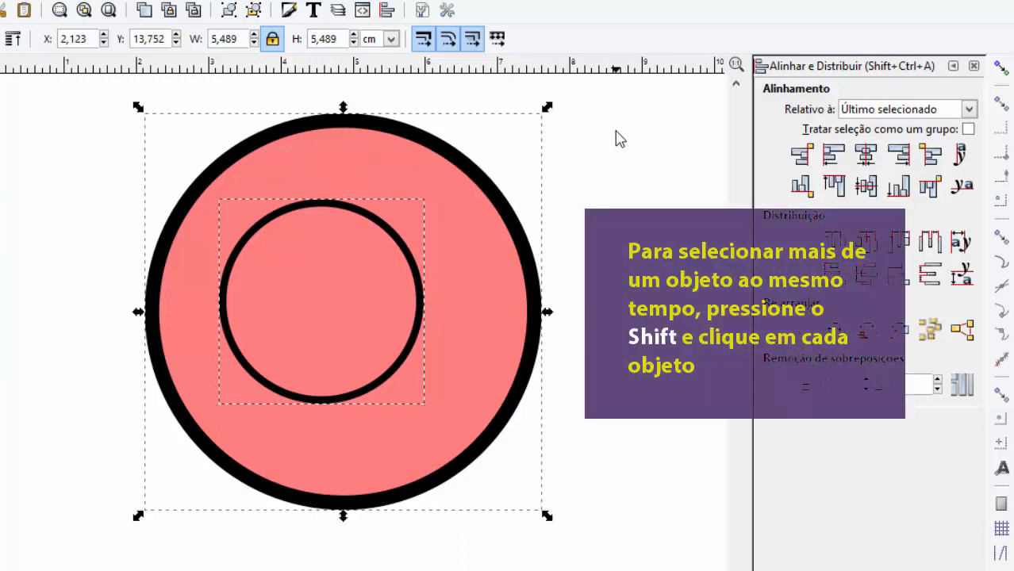
left_click(614, 146)
Select the small circle and add the large one last, and centre them on both the vertical and horizontal axes.
left_click(269, 291)
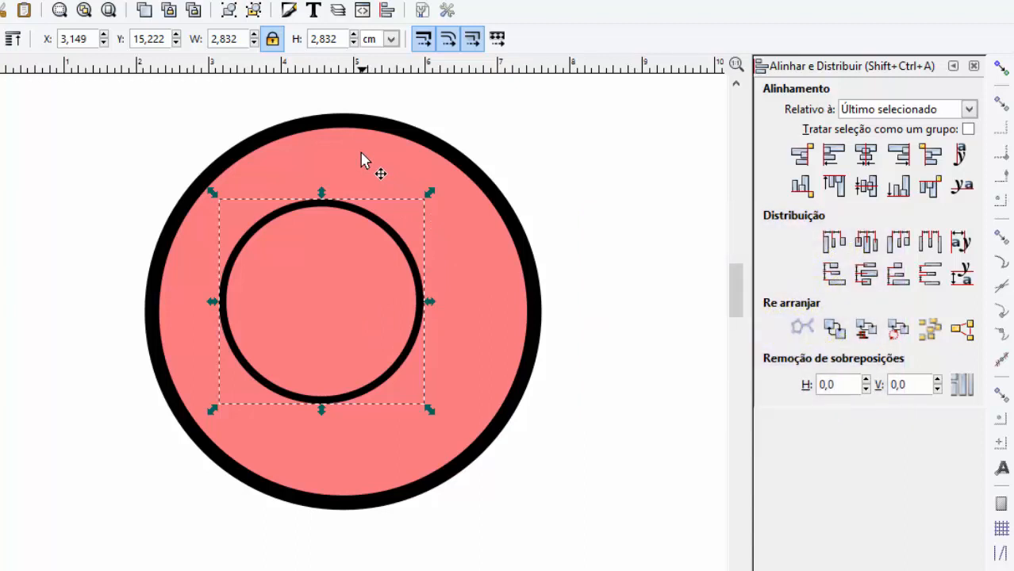
left_click(361, 159, "shift")
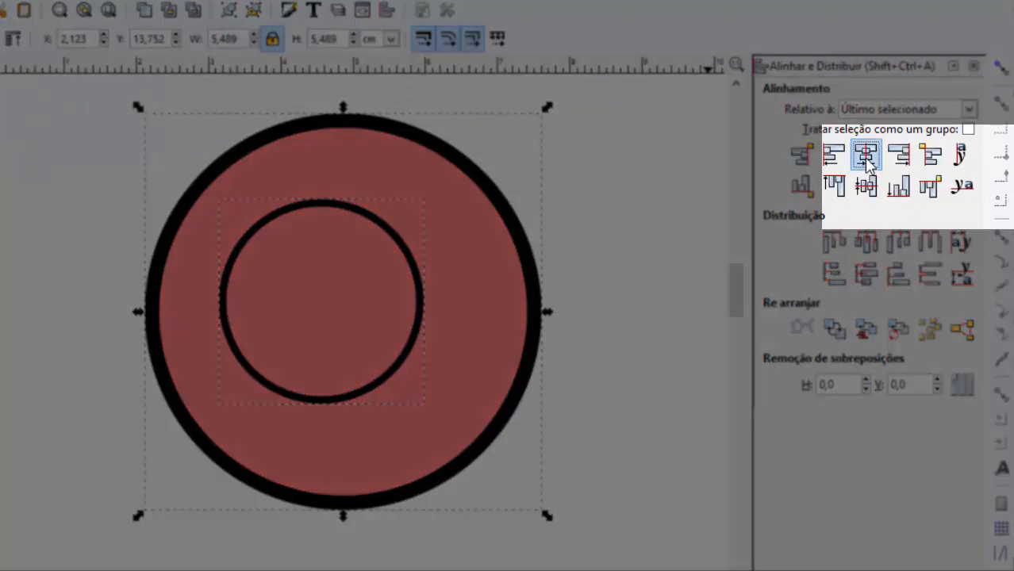
left_click(866, 155)
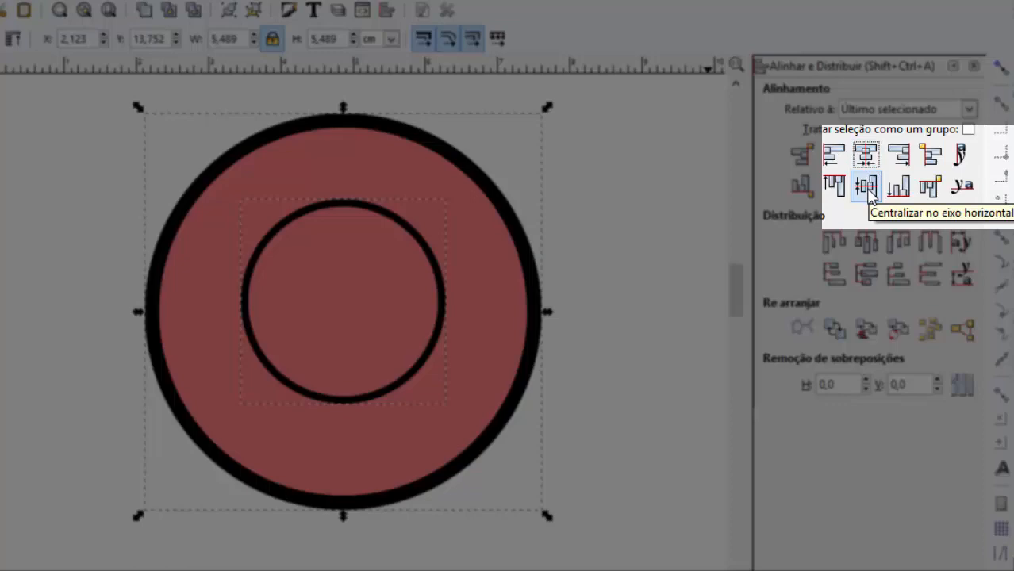
left_click(867, 187)
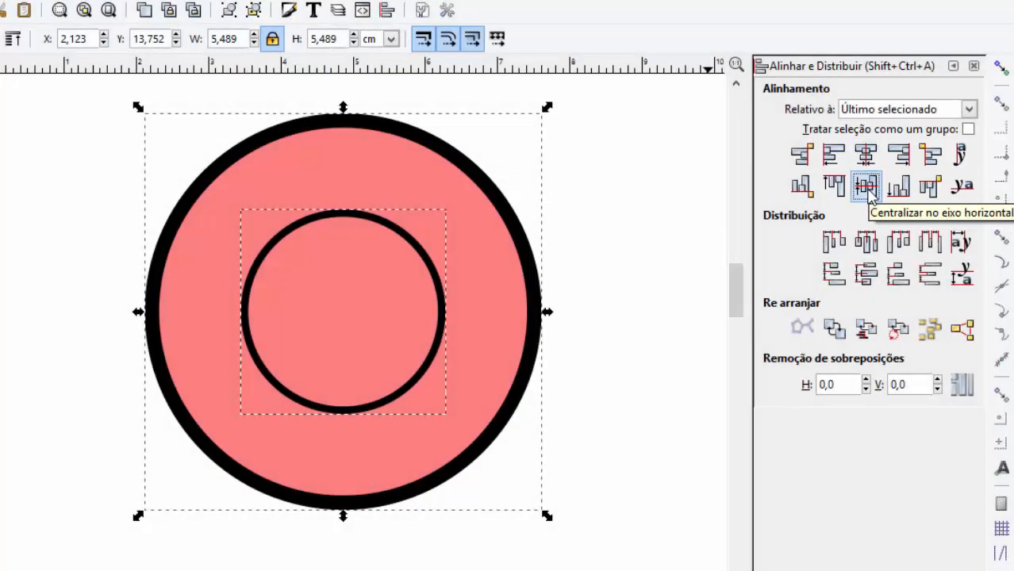
Try aligning the small circle with the large circle's right, left, top and bottom edges, and recentre it on both axes.
left_click(903, 163)
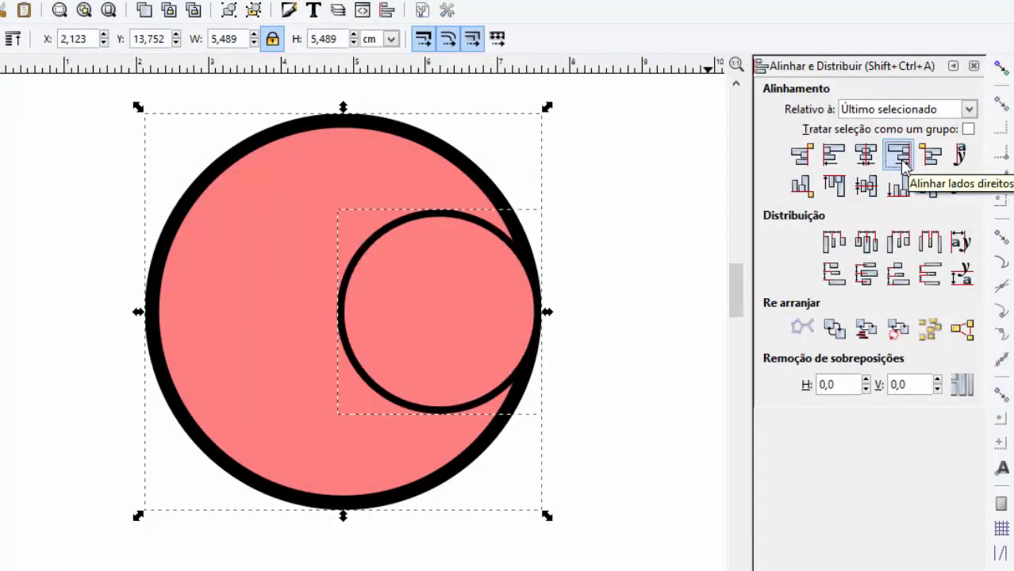
left_click(834, 158)
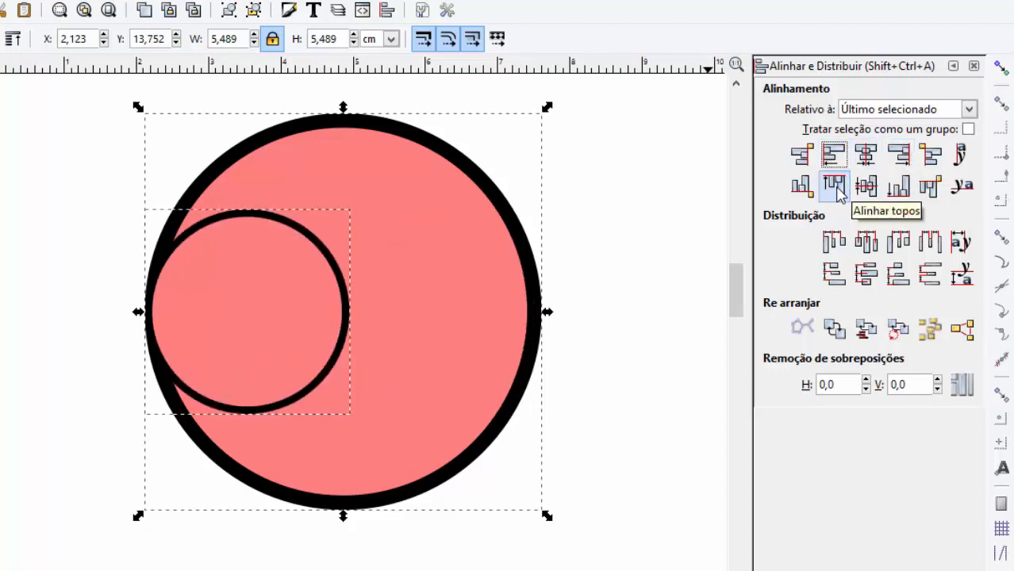
left_click(836, 188)
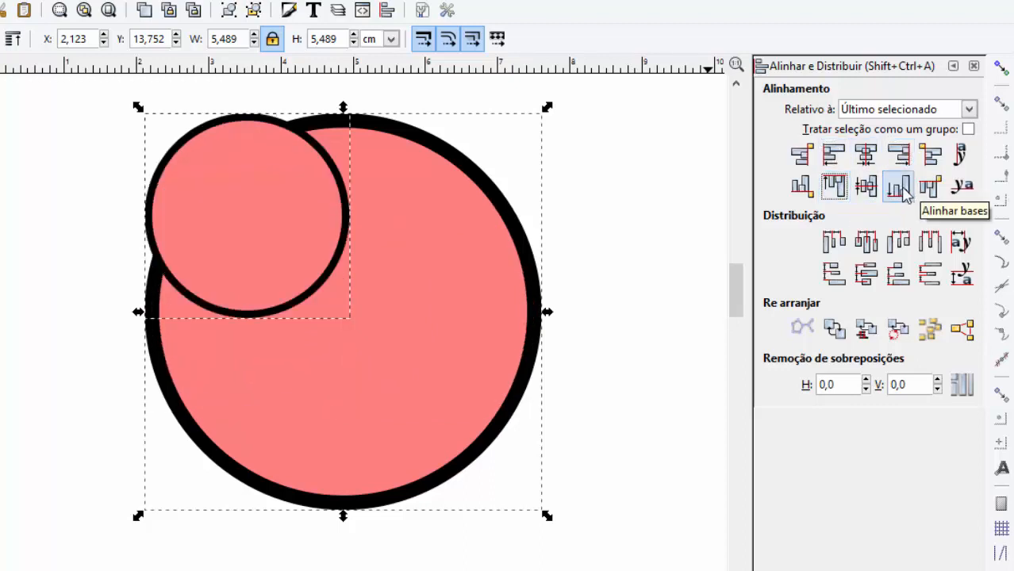
left_click(900, 191)
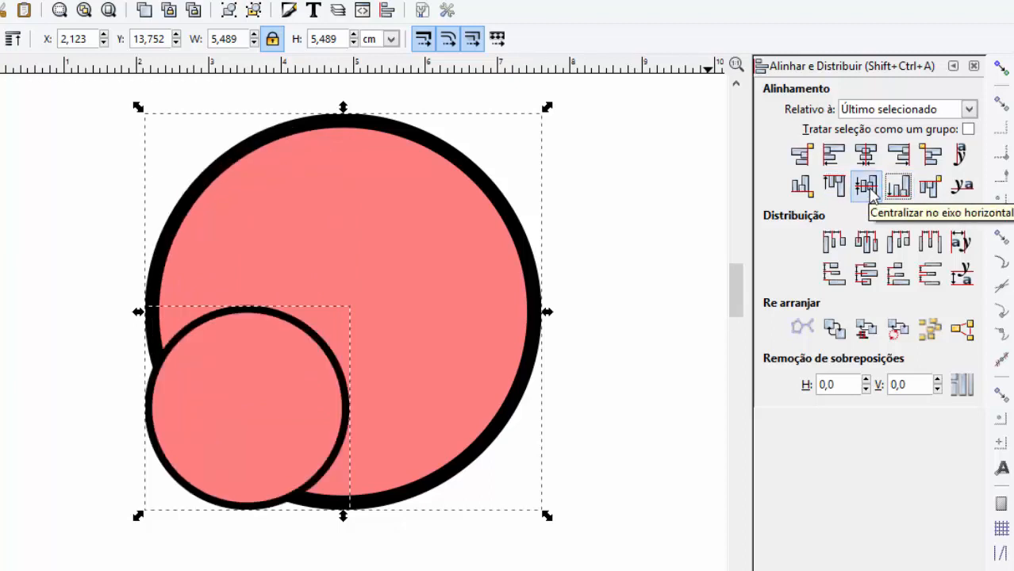
left_click(869, 190)
left_click(872, 158)
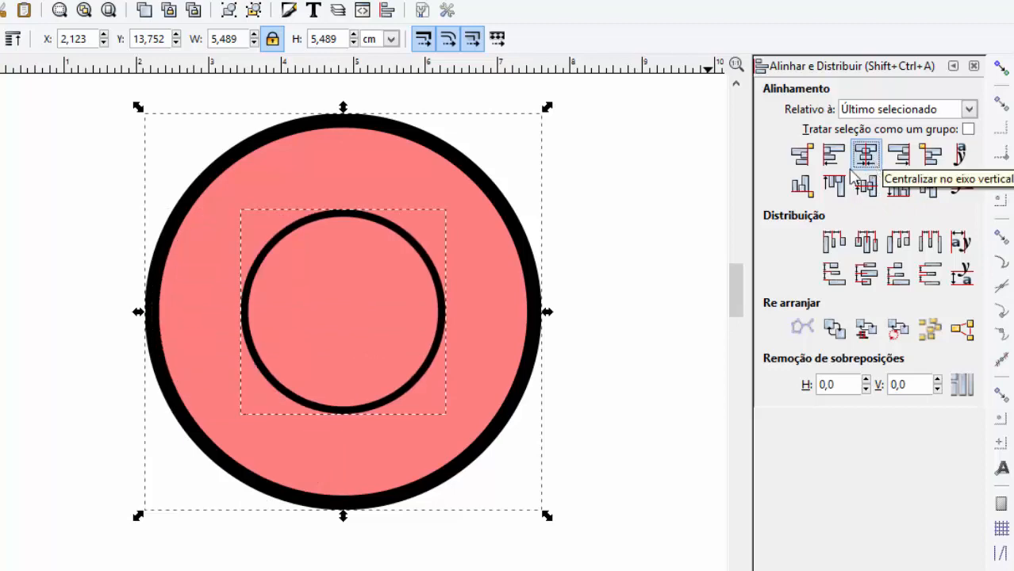
left_click(520, 165)
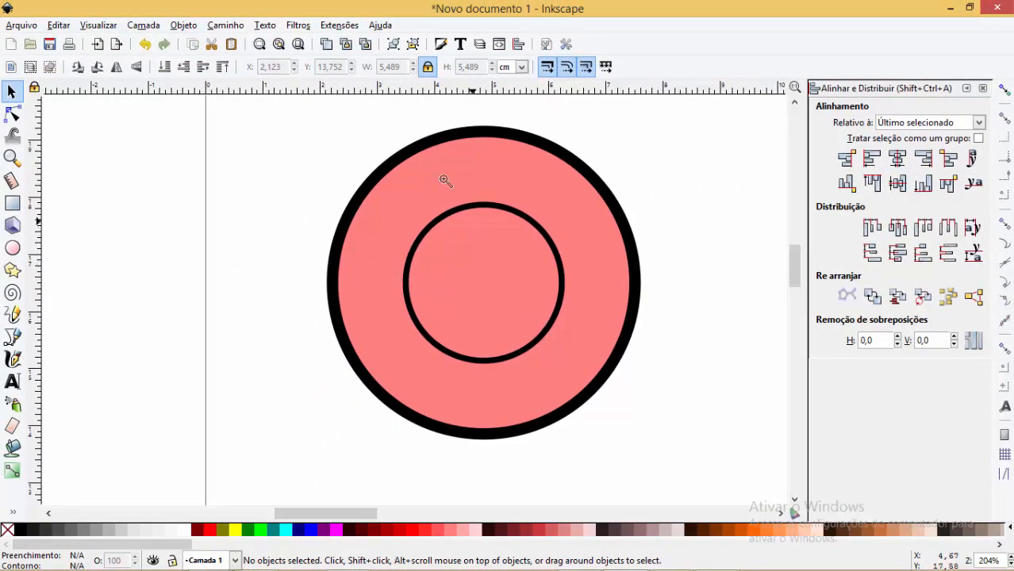
Draw a third, much smaller circle outside the large circle, near its upper right edge.
key("z")
left_click_drag(299, 167, 701, 454)
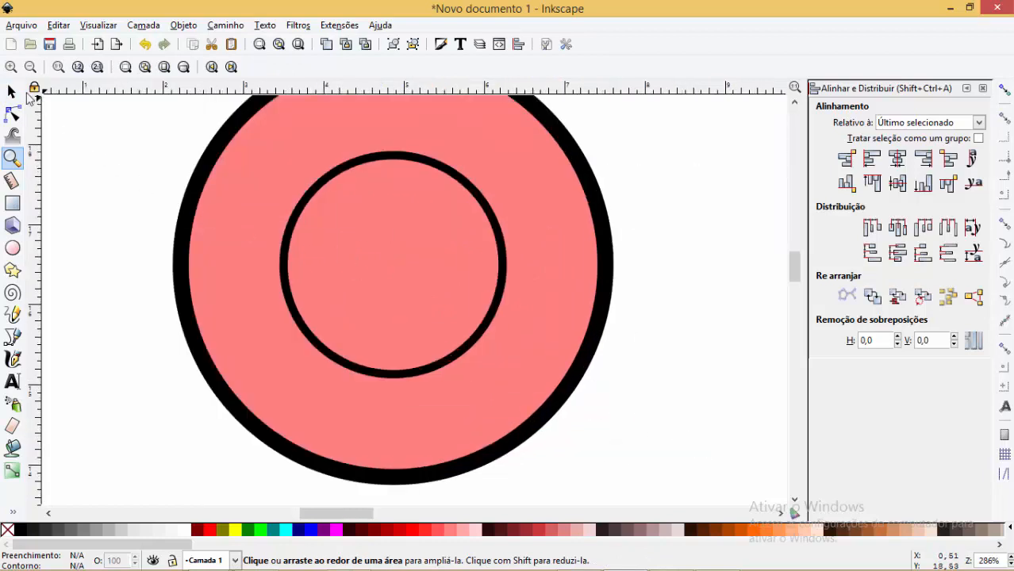
left_click(11, 92)
left_click(12, 248)
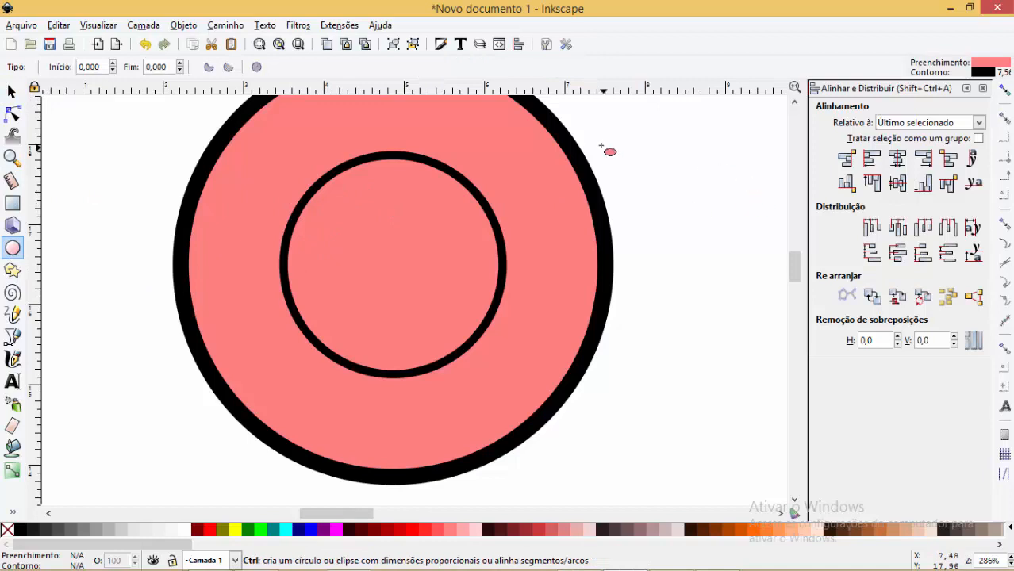
left_click_drag(614, 128, 693, 198)
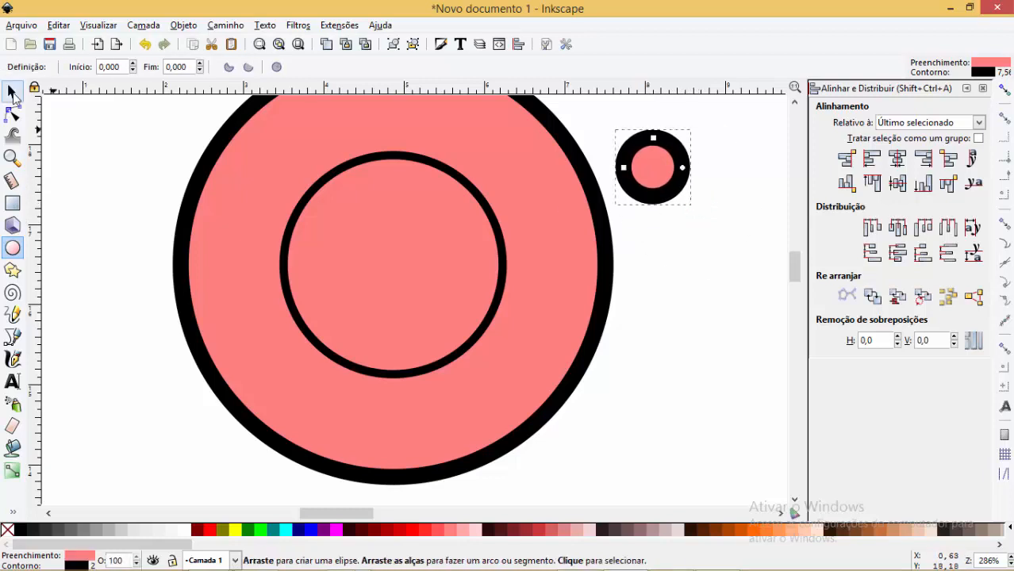
Fill the smallest circle with white and move it into the inner ring's upper half, at about X 4.41 cm, Y 16.62 cm.
left_click(12, 92)
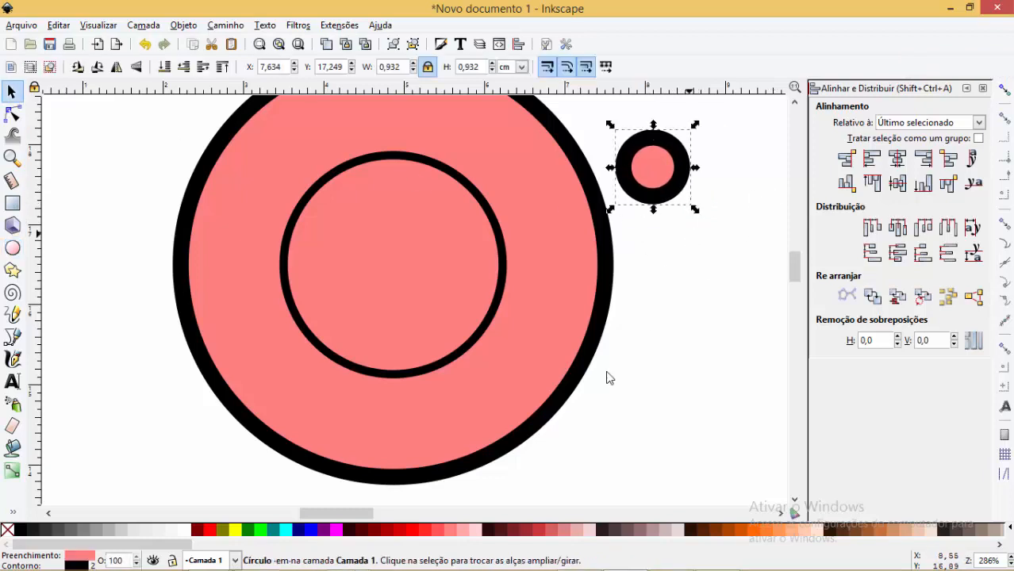
left_click(184, 530)
left_click_drag(676, 159, 417, 215)
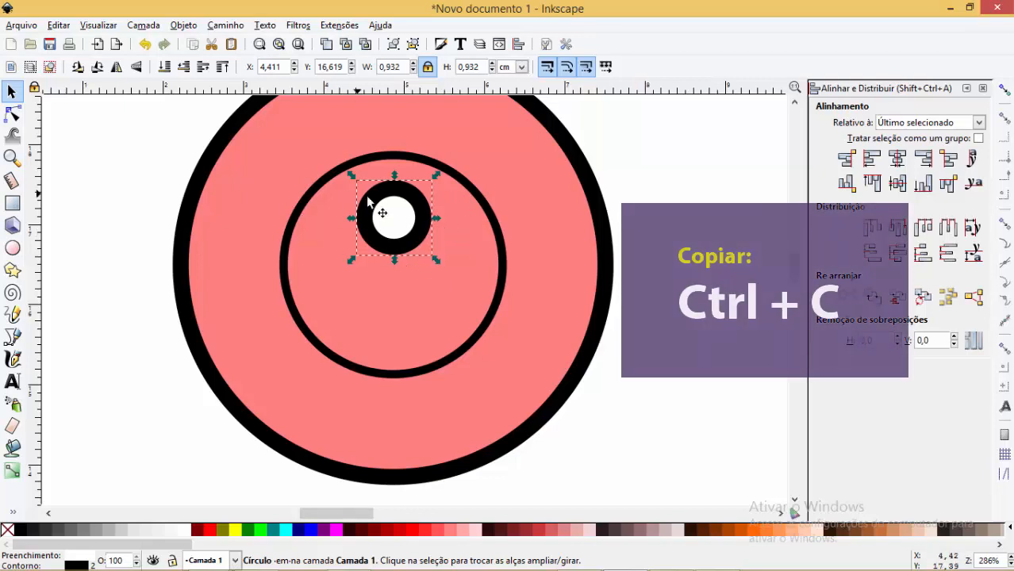
Duplicate the small white circle by copy and paste, and place the copy directly below it at about X 4.41 cm, Y 15.39 cm.
key("ctrl+c")
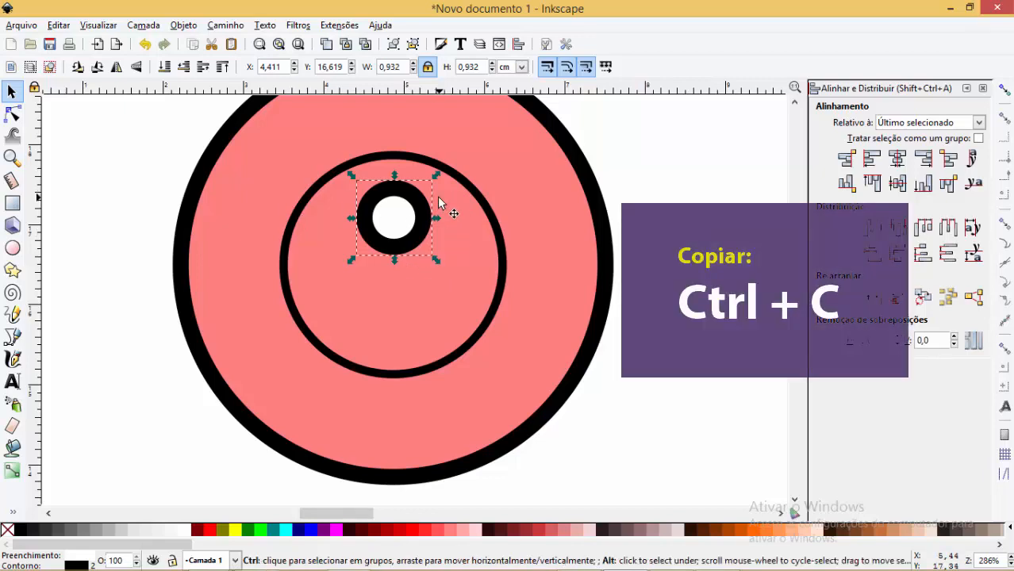
key("ctrl+v")
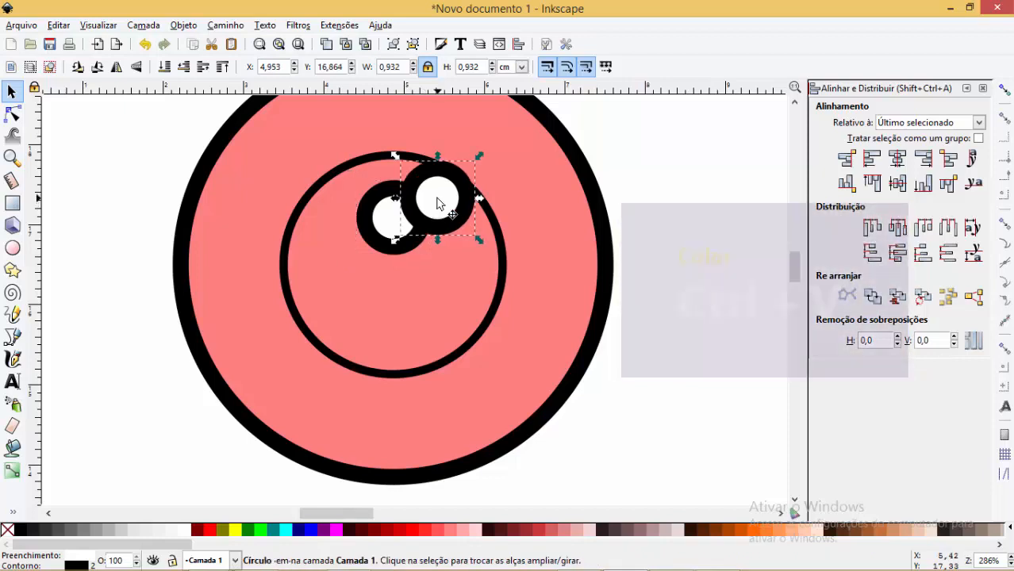
left_click_drag(463, 200, 419, 312)
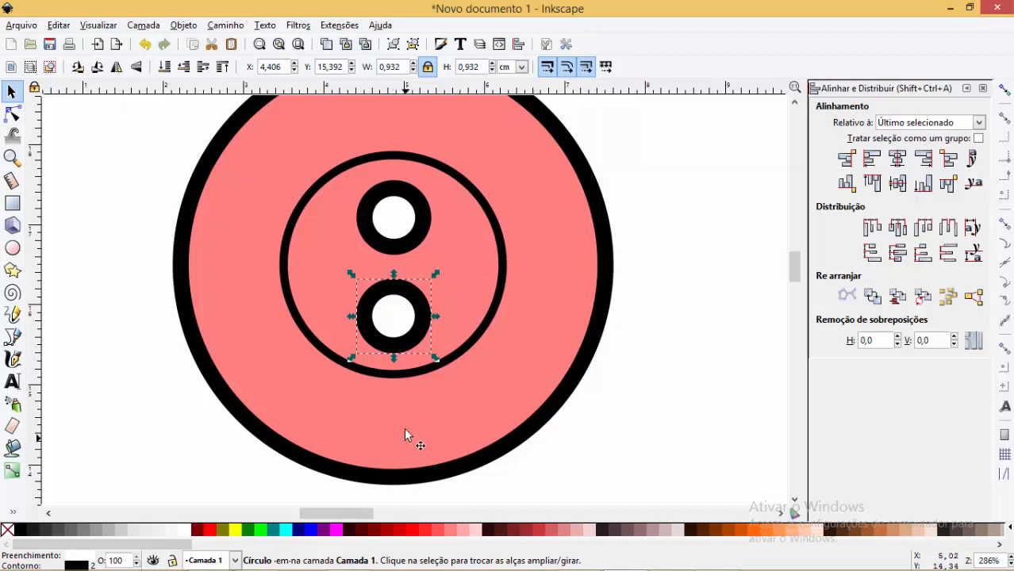
Select both small white circles, add the large circle last, and centre them on its vertical axis.
left_click(411, 252, "shift")
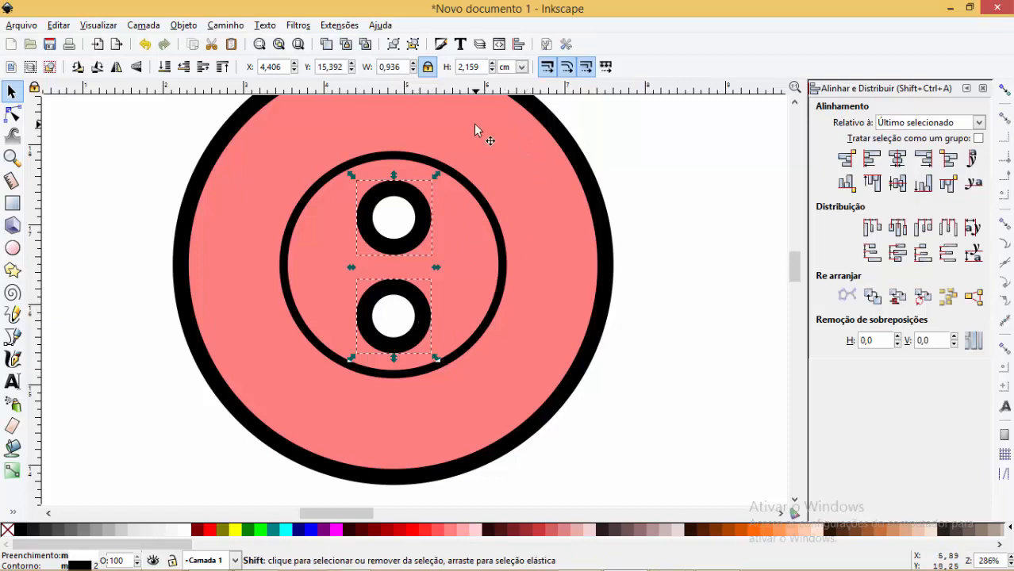
left_click(387, 130, "shift")
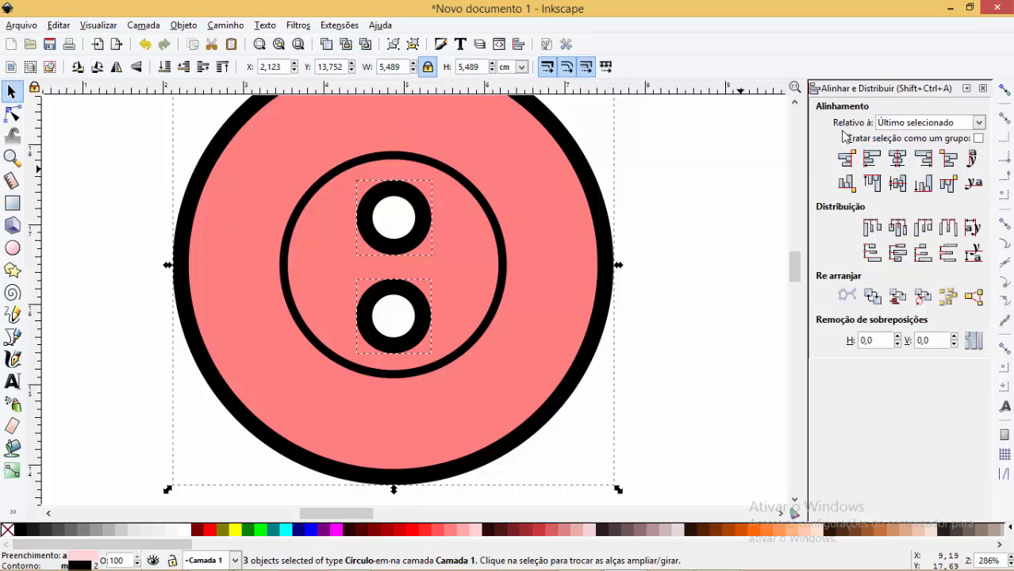
left_click(898, 159)
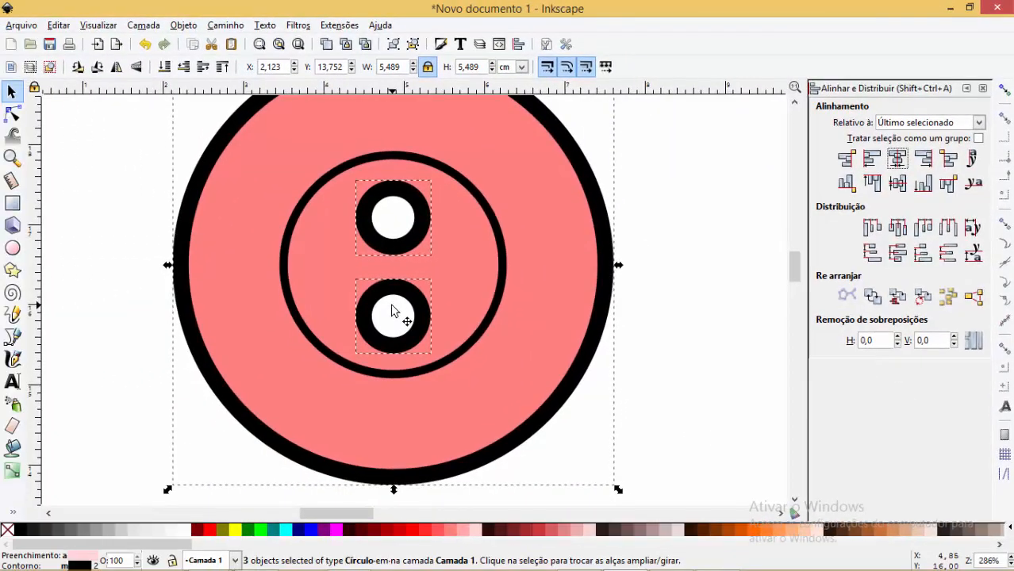
left_click(723, 251)
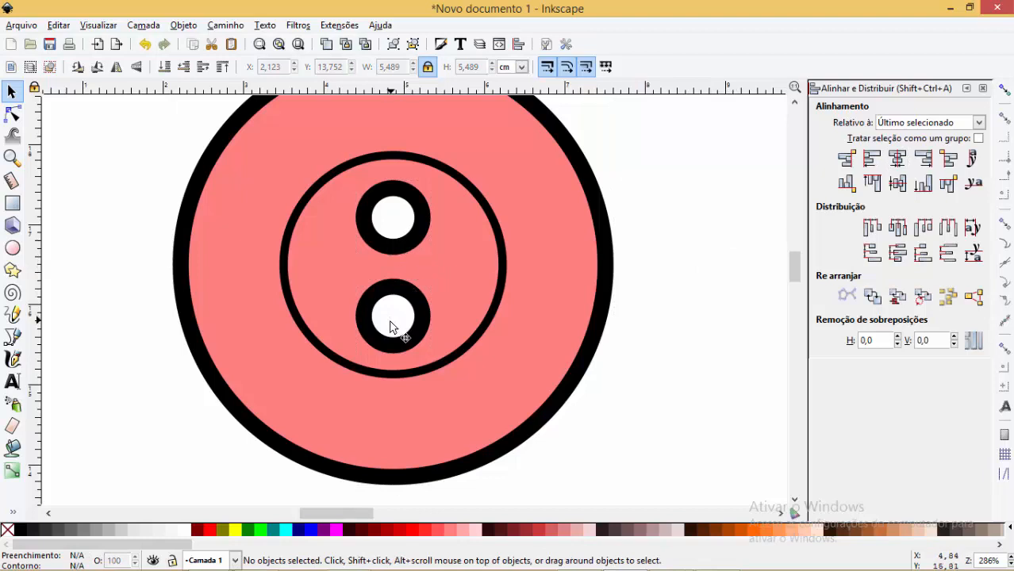
Try several slightly different positions for the lower white circle inside the inner ring.
left_click(416, 301)
left_click_drag(416, 302, 417, 314)
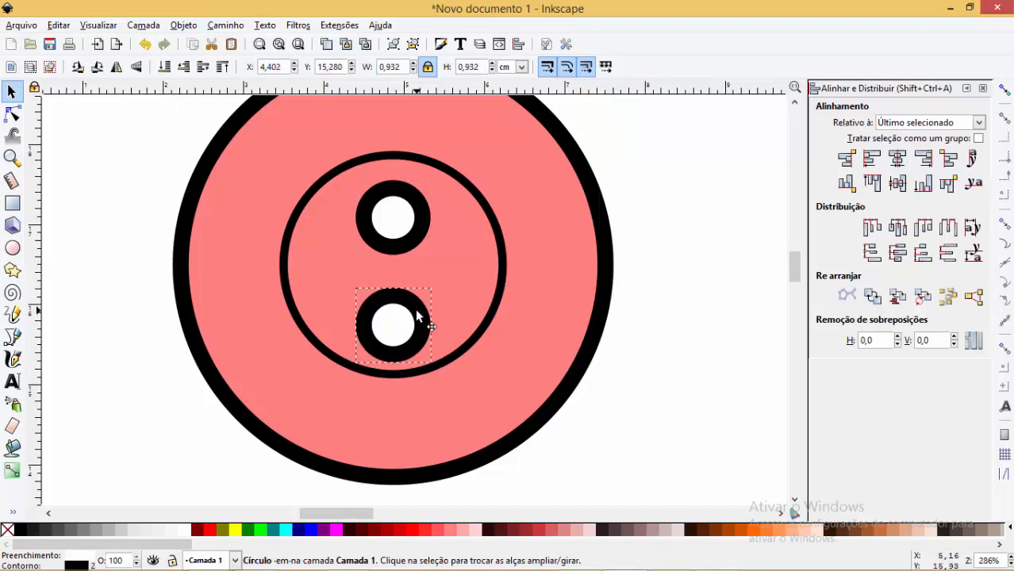
left_click(720, 231)
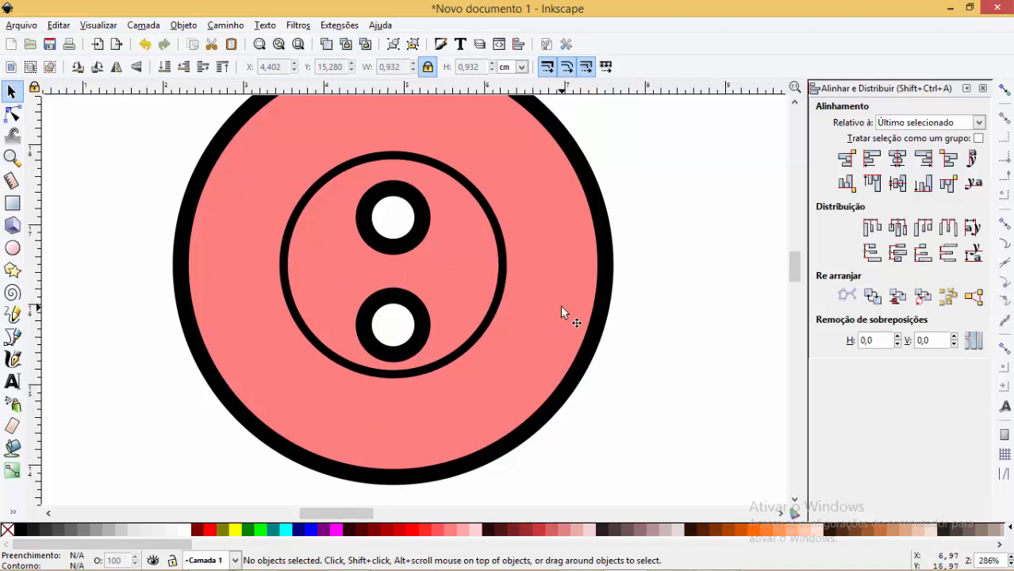
left_click_drag(425, 321, 435, 316)
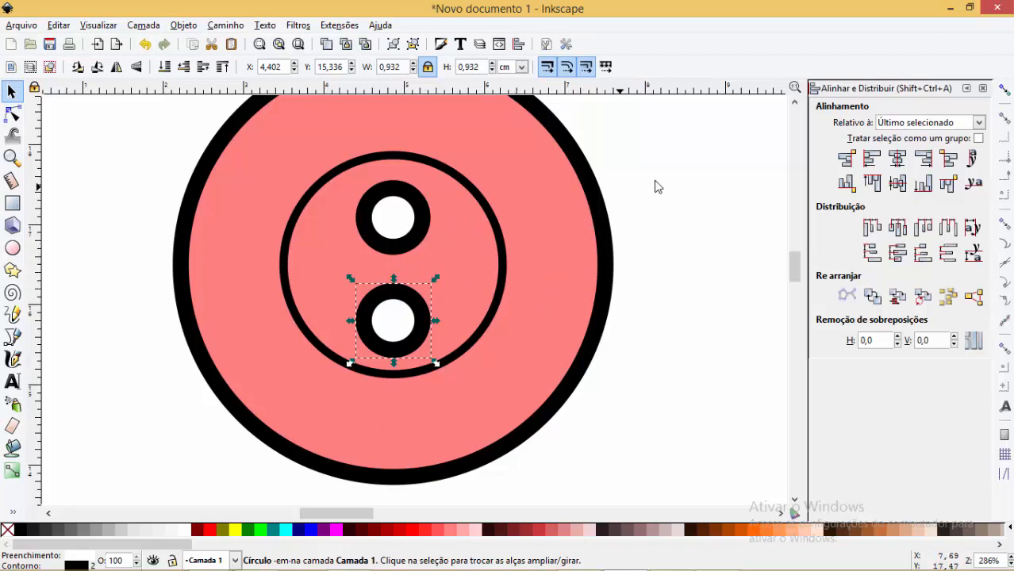
left_click(649, 228)
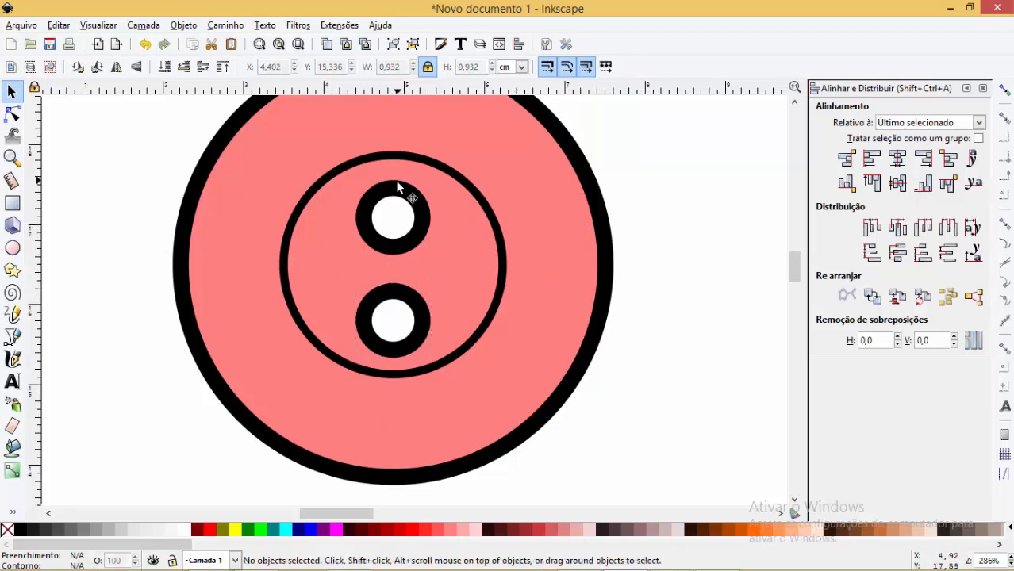
mouse_move(426, 307)
left_mouse_down()
mouse_move(447, 306)
mouse_move(399, 306)
mouse_move(455, 315)
mouse_move(423, 317)
left_mouse_up()
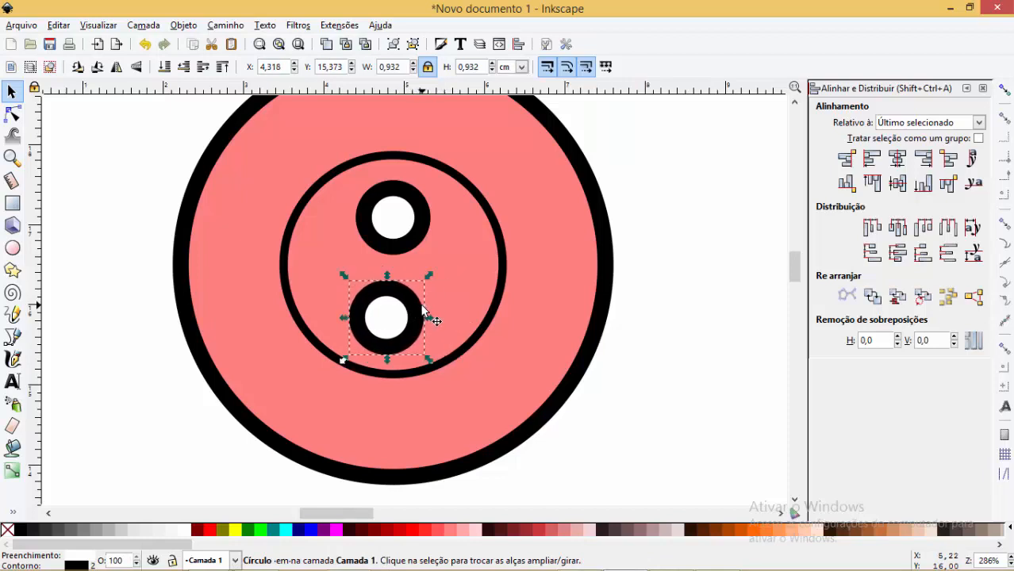
key("ctrl+z")
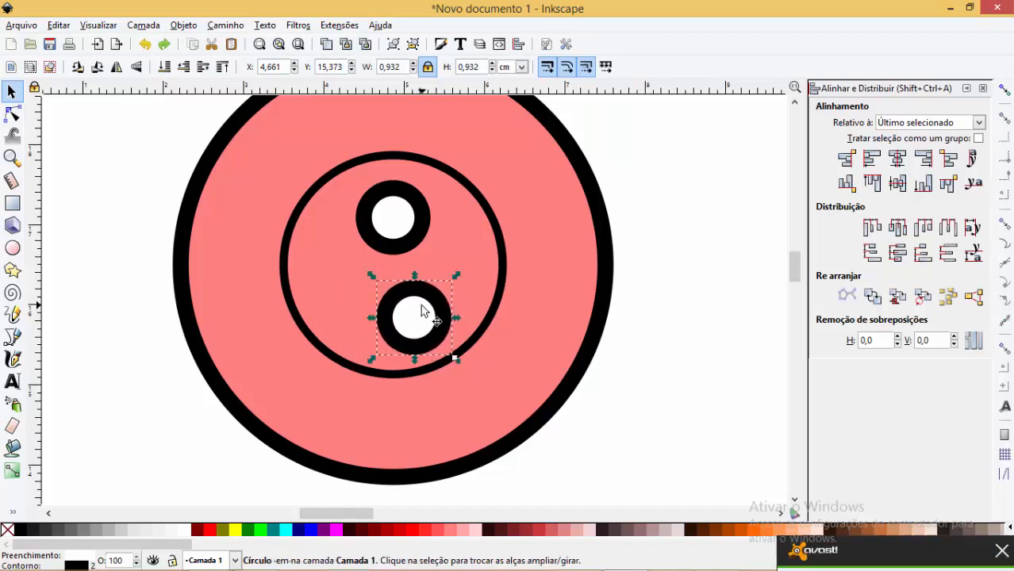
left_click_drag(426, 313, 405, 312)
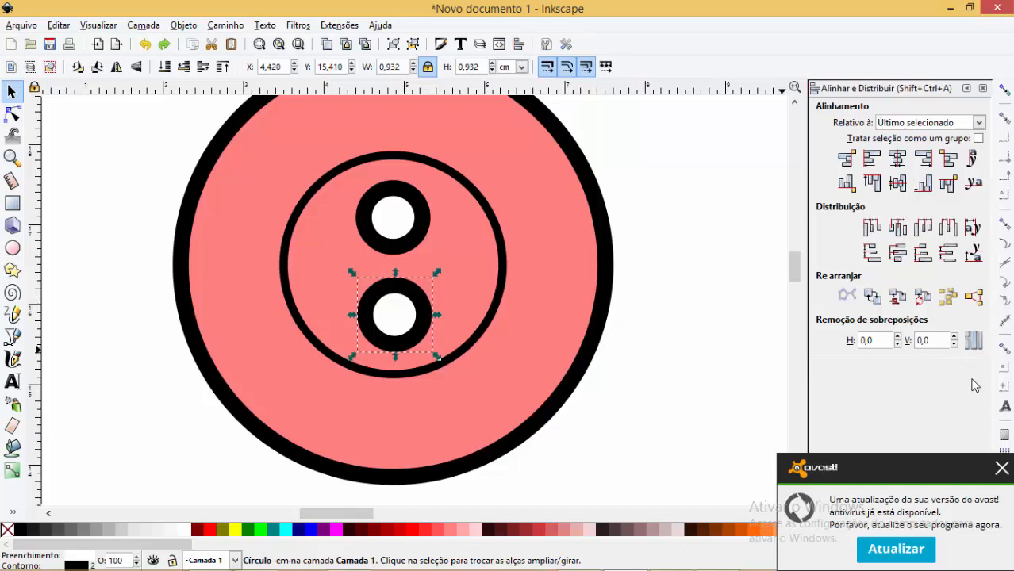
Undo the lower white circle's moves and the vertical-axis alignment of both white circles.
key("ctrl+z")
key("ctrl+z")
key("ctrl+z")
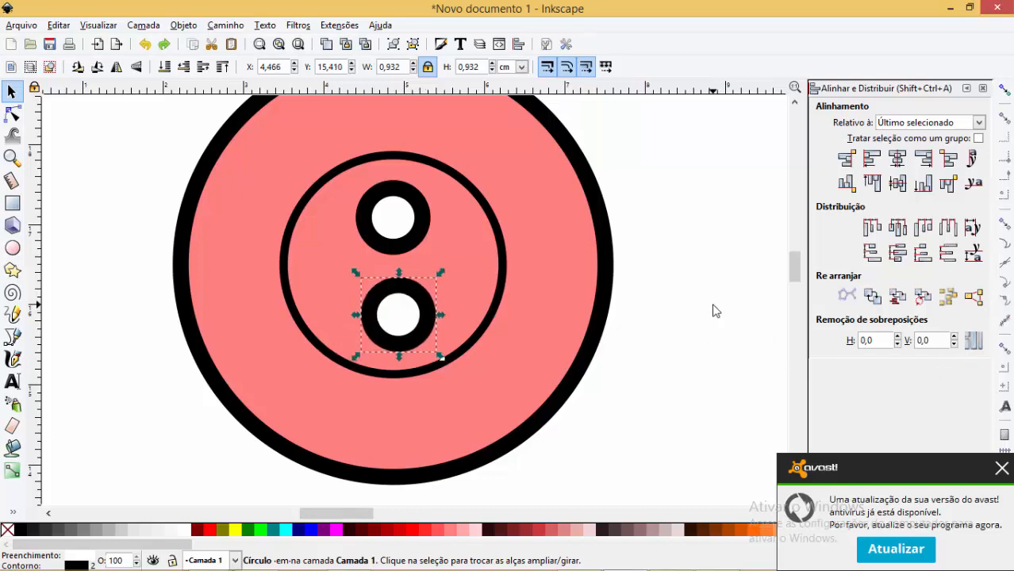
key("ctrl+z")
key("ctrl+z")
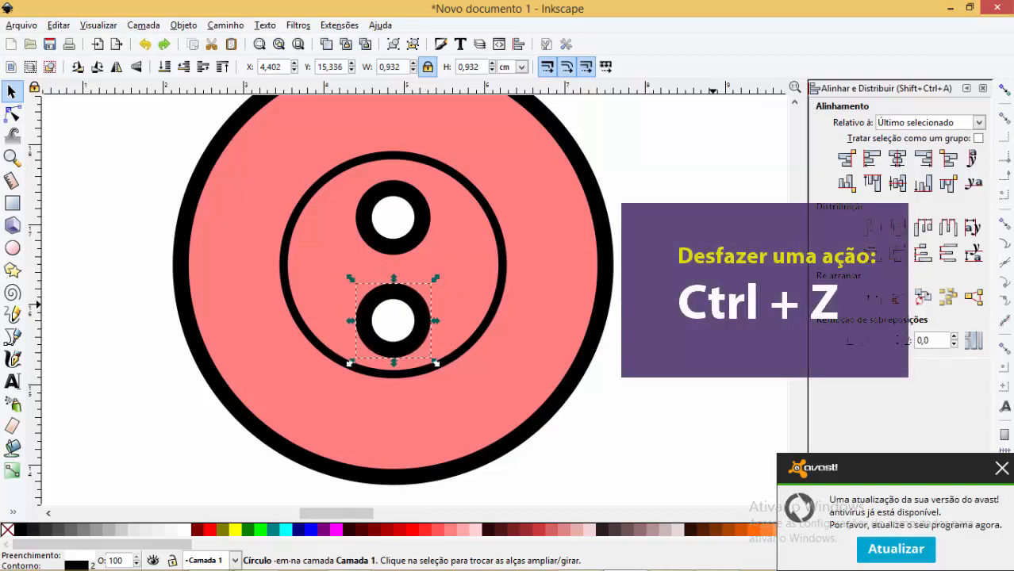
key("ctrl+z")
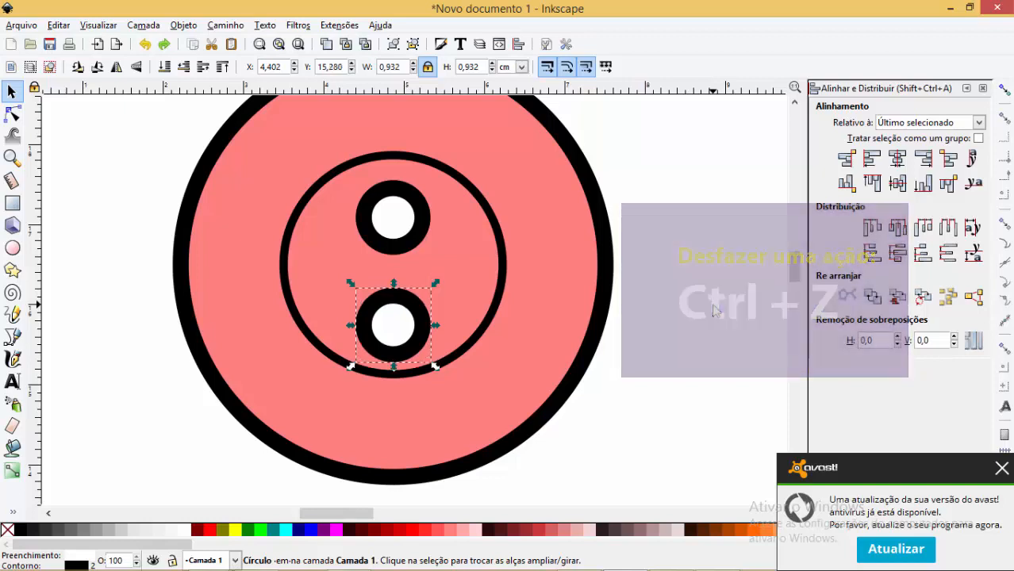
key("ctrl+z")
key("ctrl+z")
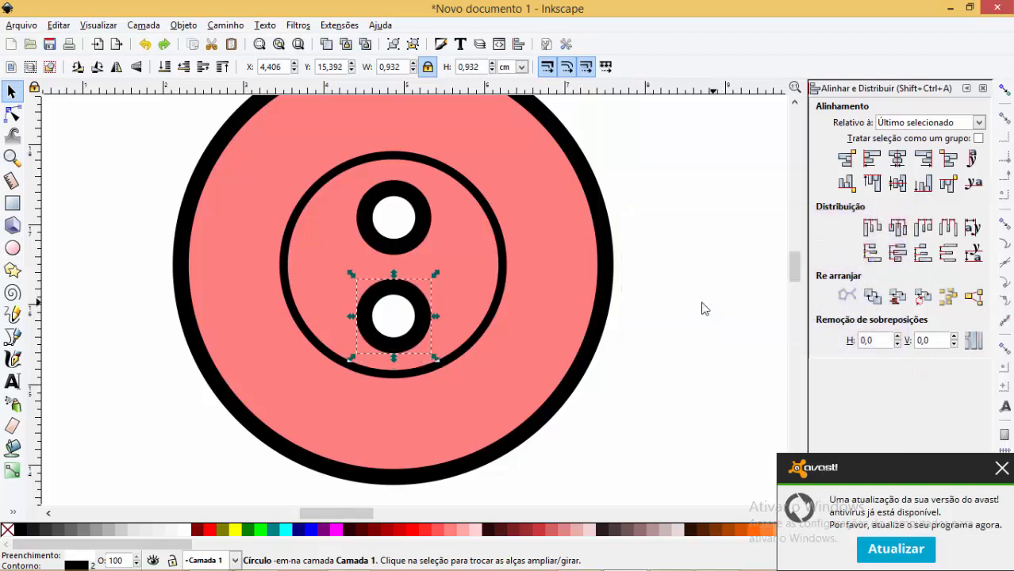
Select both small white circles with the inner ring added last, and centre them on the vertical axis.
left_click(428, 226, "shift")
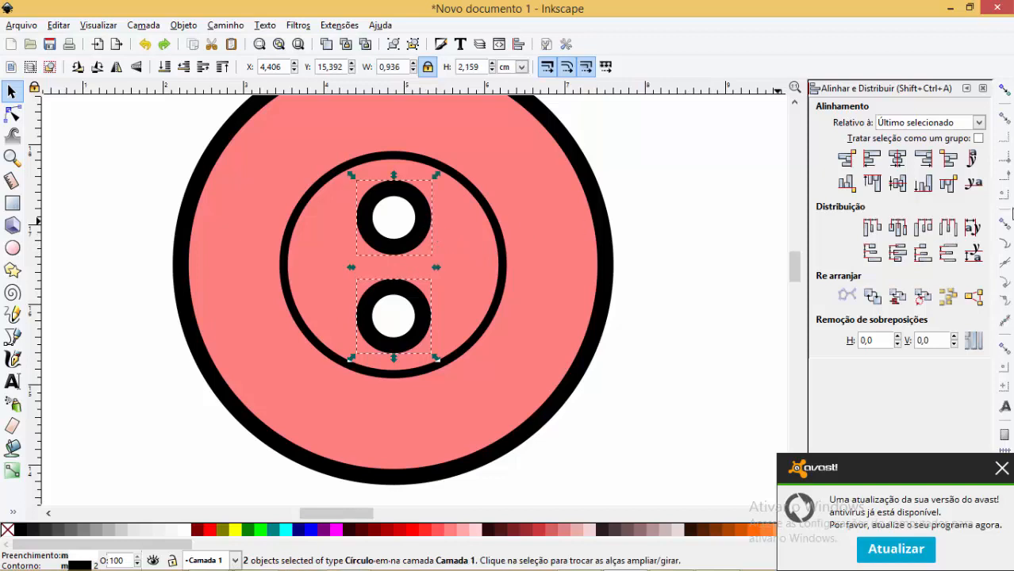
left_click(475, 232, "shift")
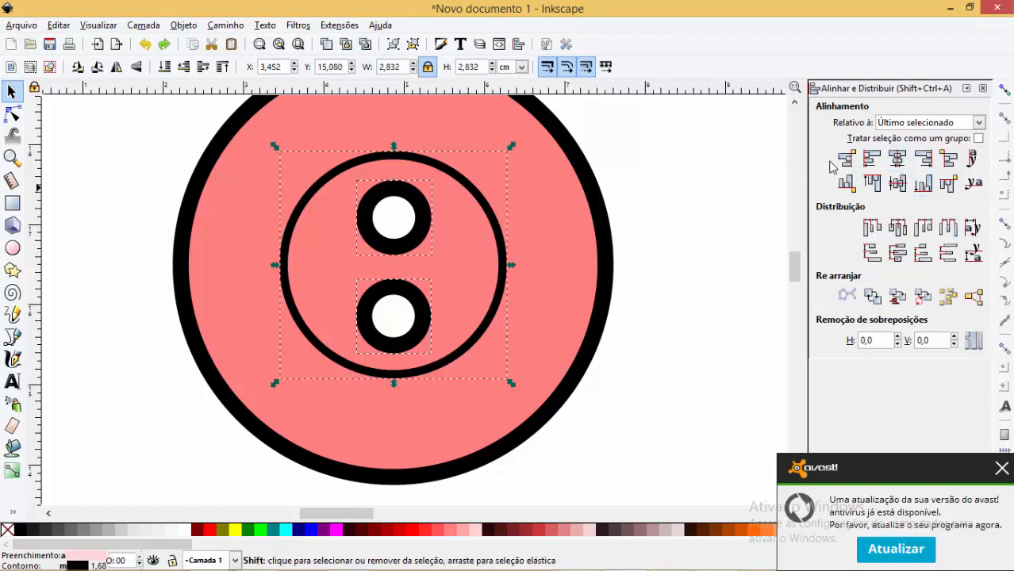
left_click(896, 158)
left_click(657, 198)
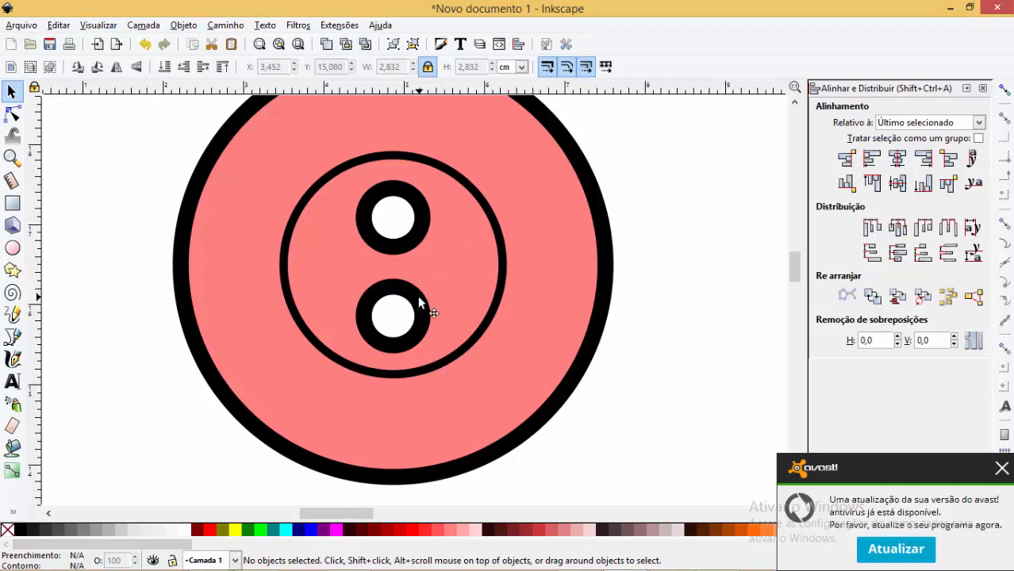
Select the two small white circles and group them.
left_click(417, 296)
left_click(422, 216, "shift")
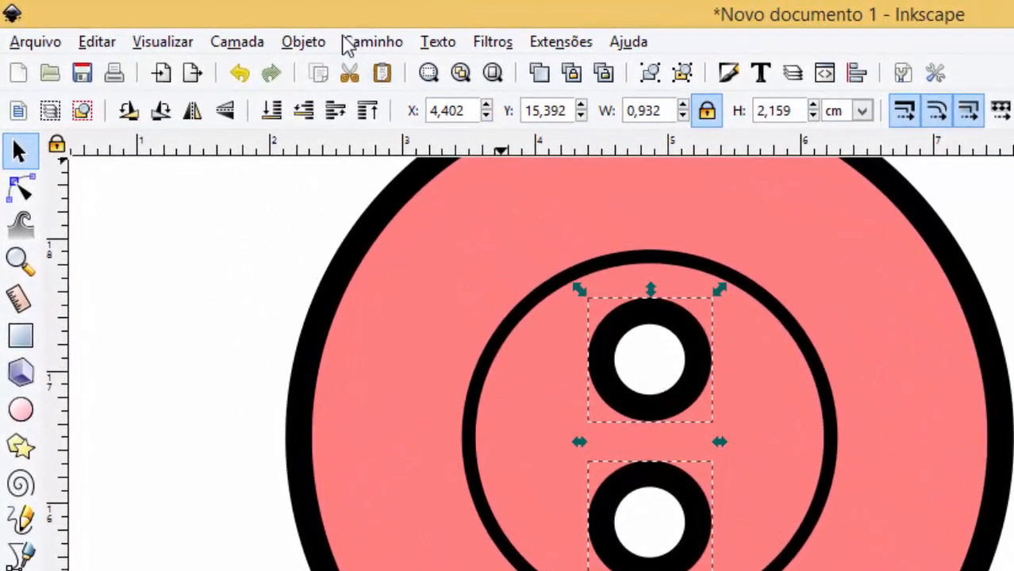
left_click(327, 40)
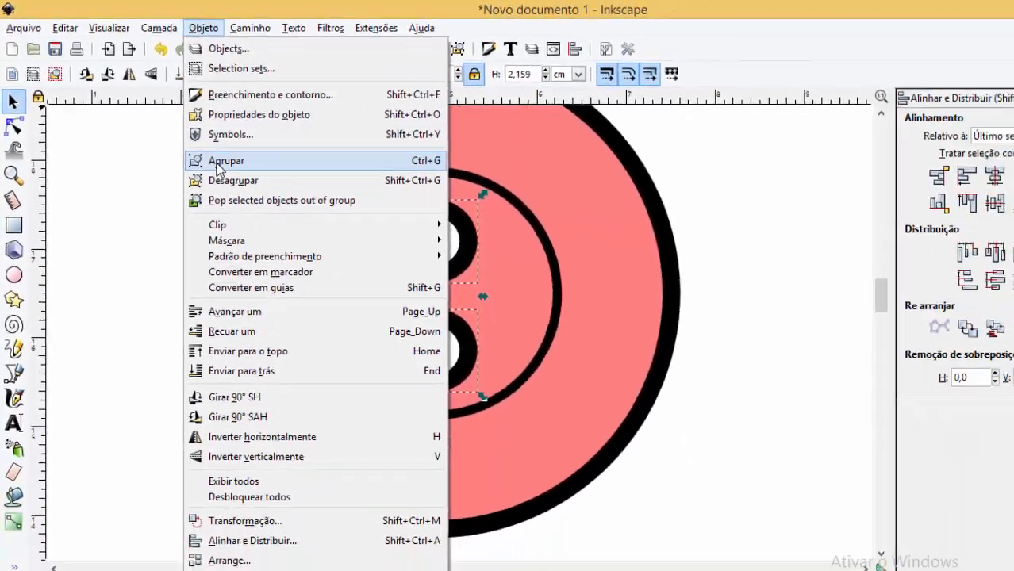
left_click(222, 162)
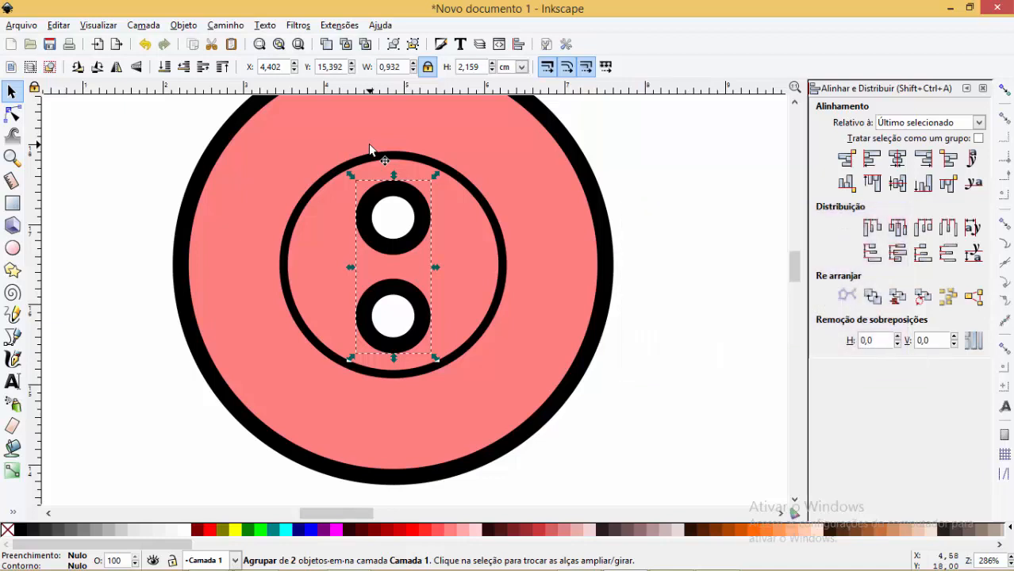
Try moving the grouped white circles as one unit, off centre and towards the large circle's right edge.
key("Escape")
left_click_drag(383, 244, 429, 222)
left_click(611, 199)
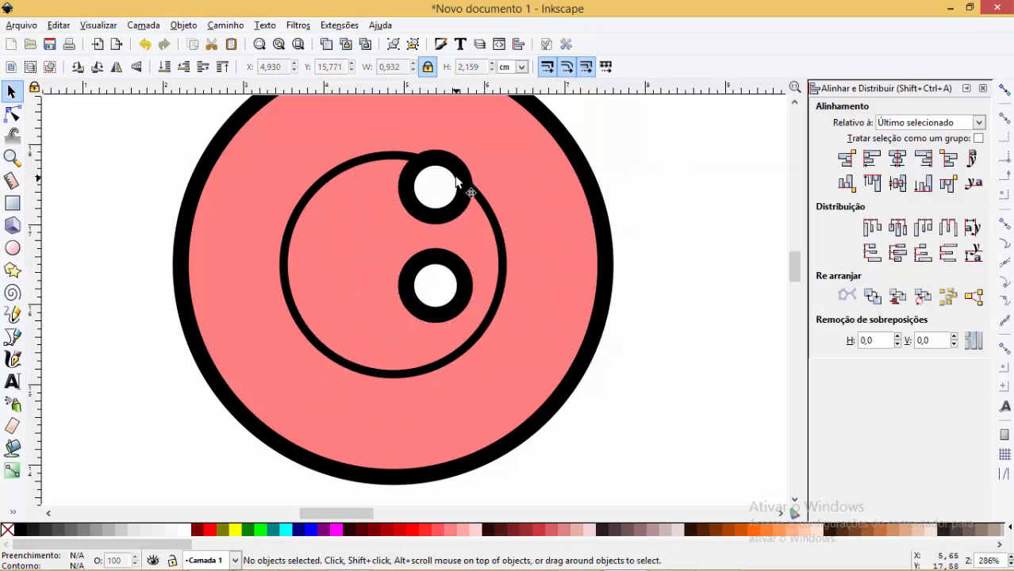
left_click_drag(466, 194, 582, 200)
Undo and redo the group's moves until it is back on the vertical centre line inside the inner ring.
key("ctrl+z")
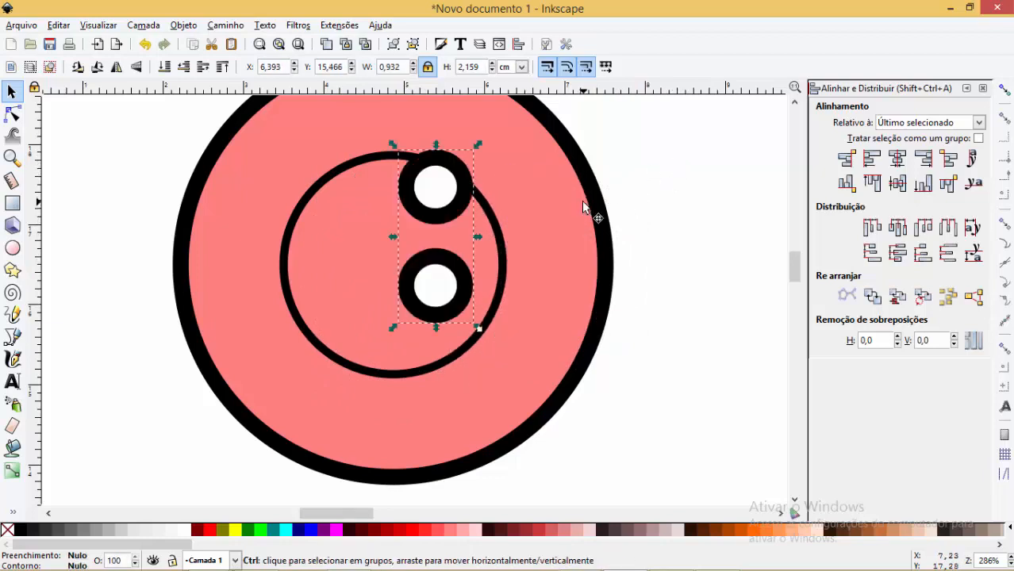
key("ctrl+z")
key("ctrl+z")
key("ctrl+z")
key("ctrl+z")
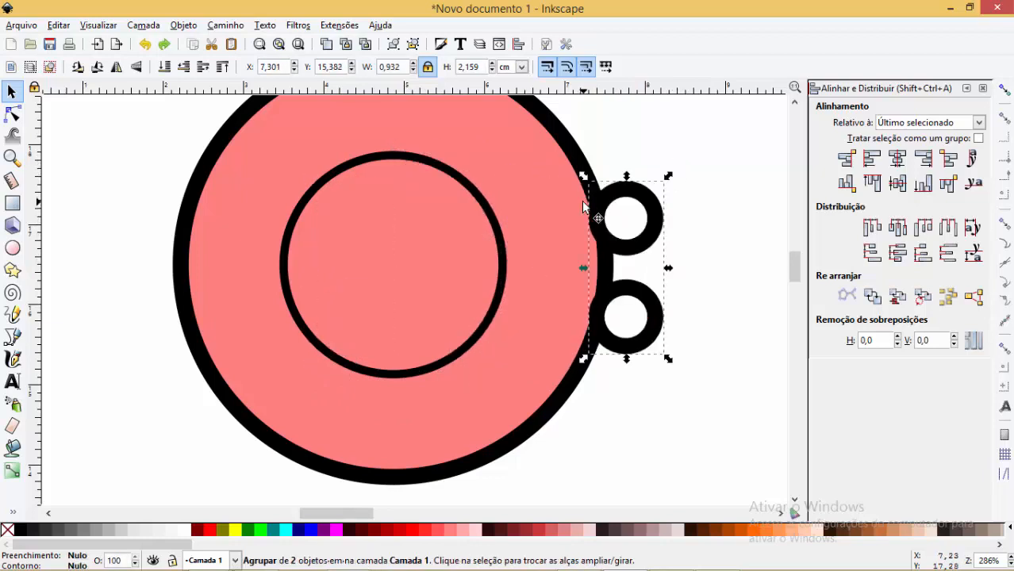
key("ctrl+shift+z")
key("ctrl+shift+z")
key("ctrl+shift+z")
key("ctrl+shift+z")
key("ctrl+shift+z")
key("ctrl+z")
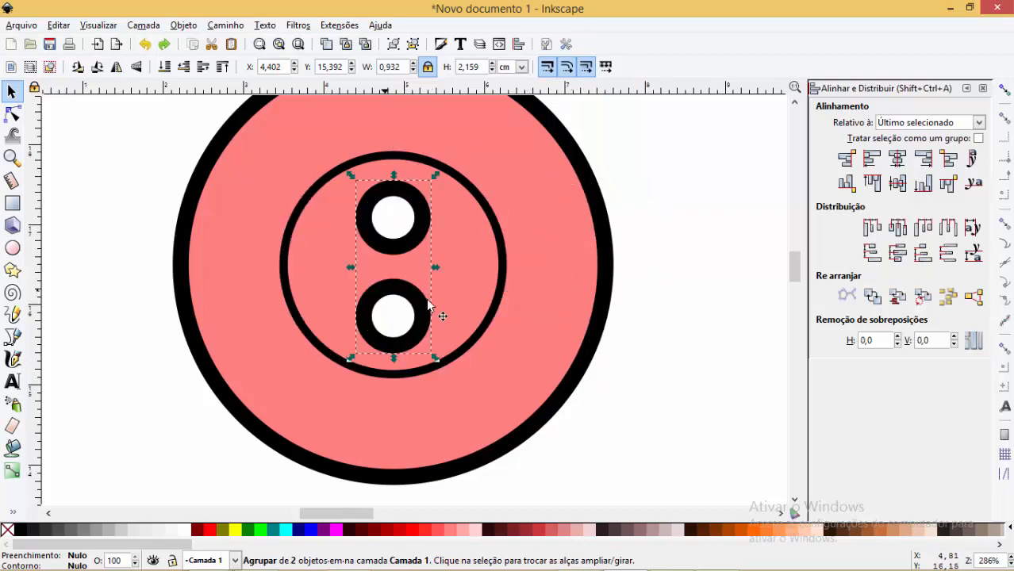
Lower the group to about Y 15.22 cm, add the large circle to the selection last, and centre the group on its horizontal axis.
left_click_drag(403, 286, 397, 305)
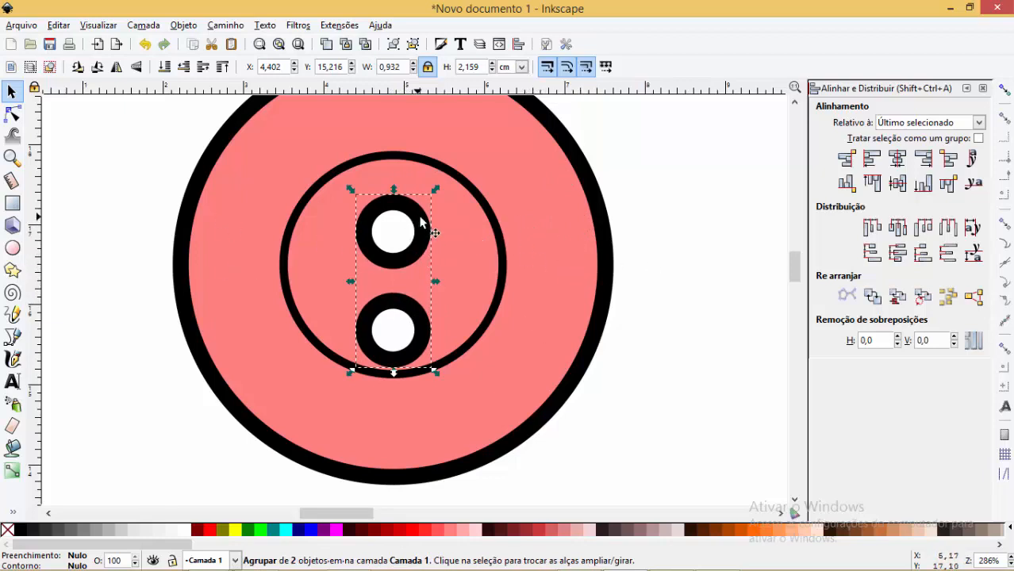
left_click(566, 223, "shift")
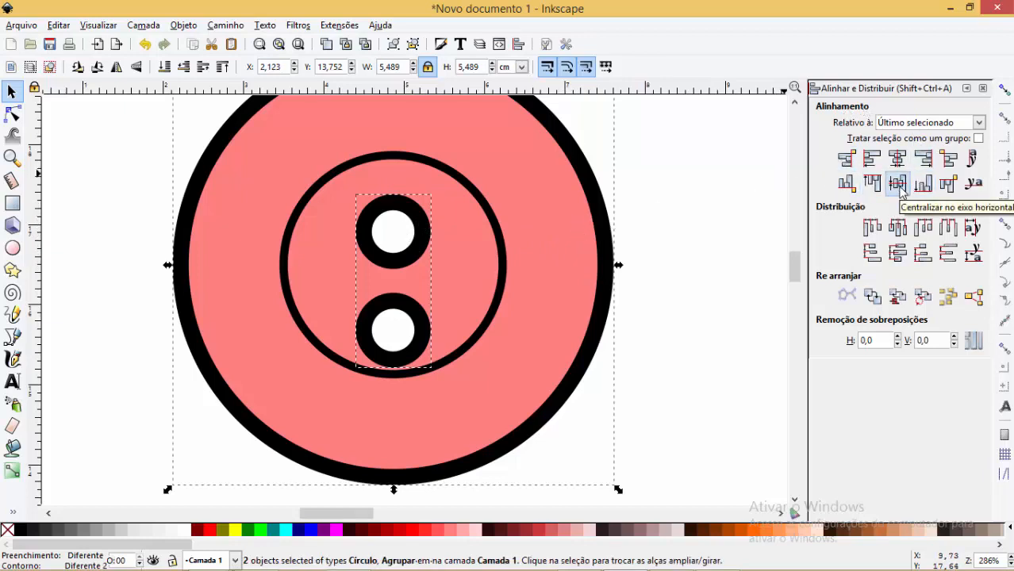
left_click(897, 185)
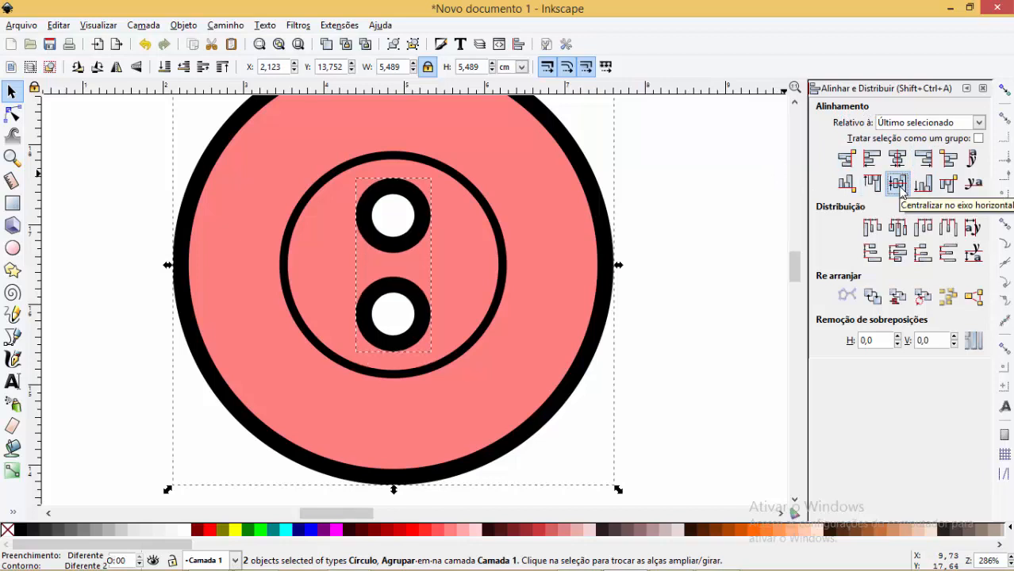
left_click(708, 171)
scroll(715, 186, "down", 2, "ctrl")
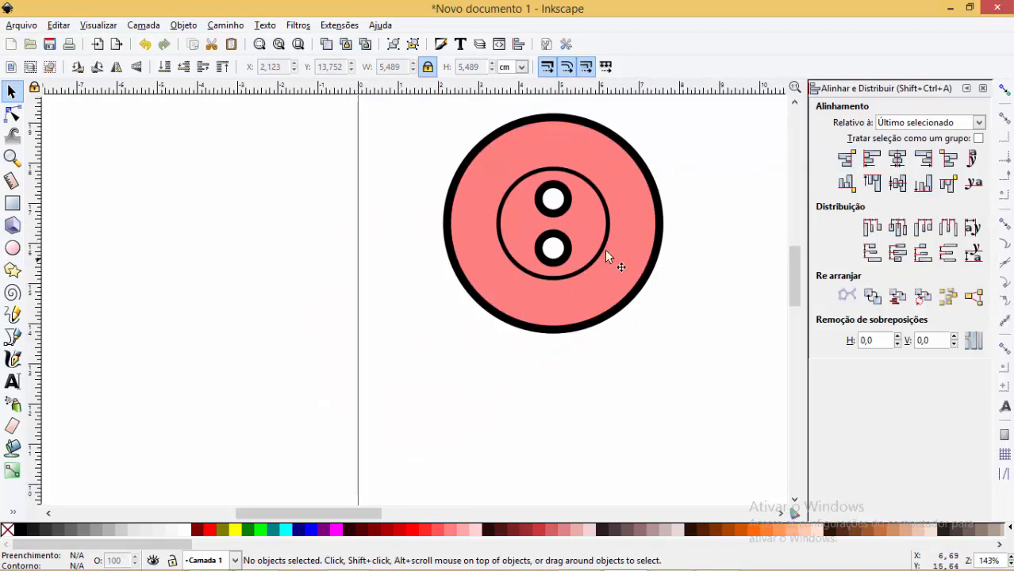
key("z")
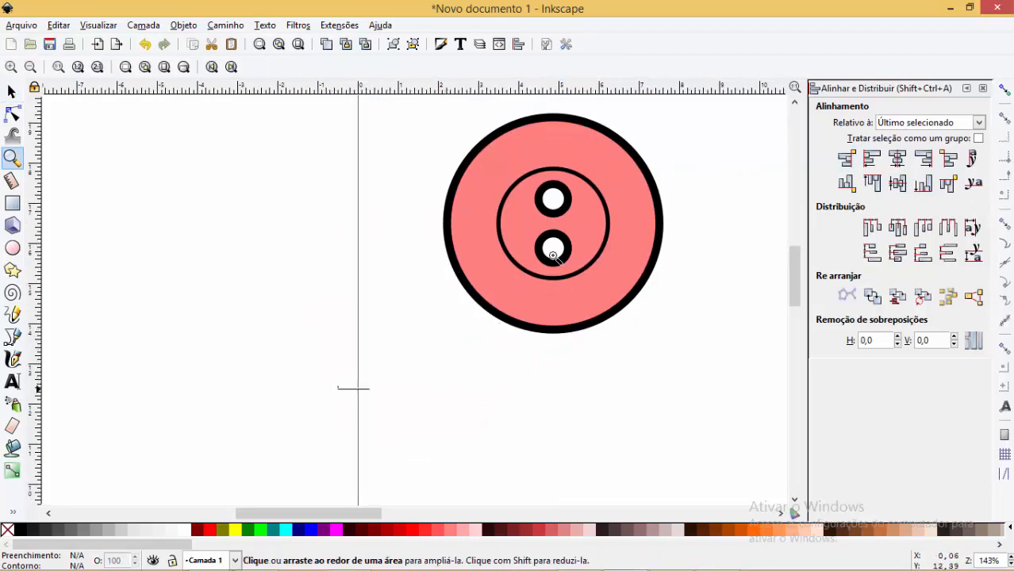
Select the large circle, inner ring and grouped white holes together, and show their stroke style settings in place of the alignment options.
left_click_drag(338, 387, 579, 370)
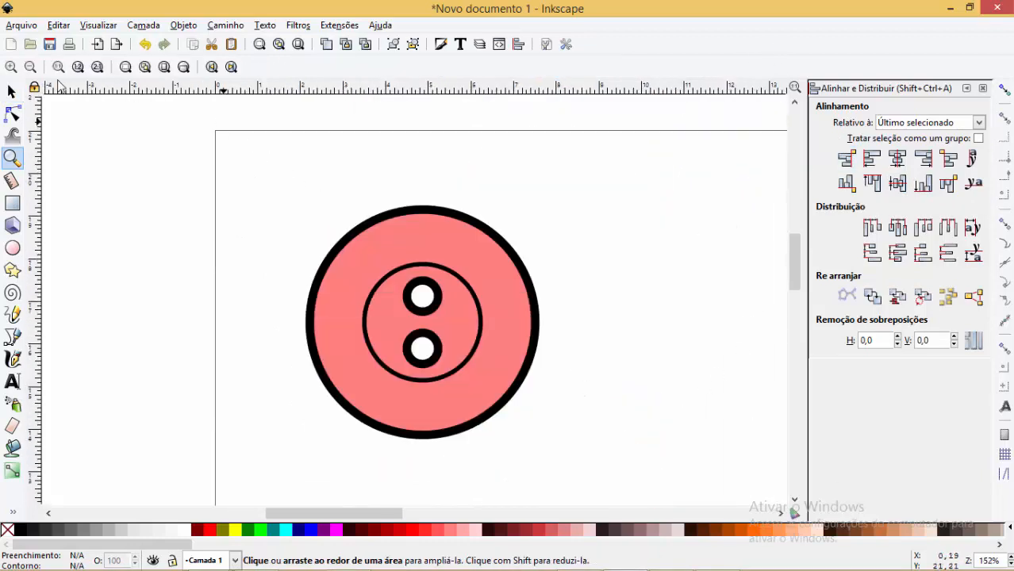
left_click(12, 91)
left_click_drag(200, 173, 724, 487)
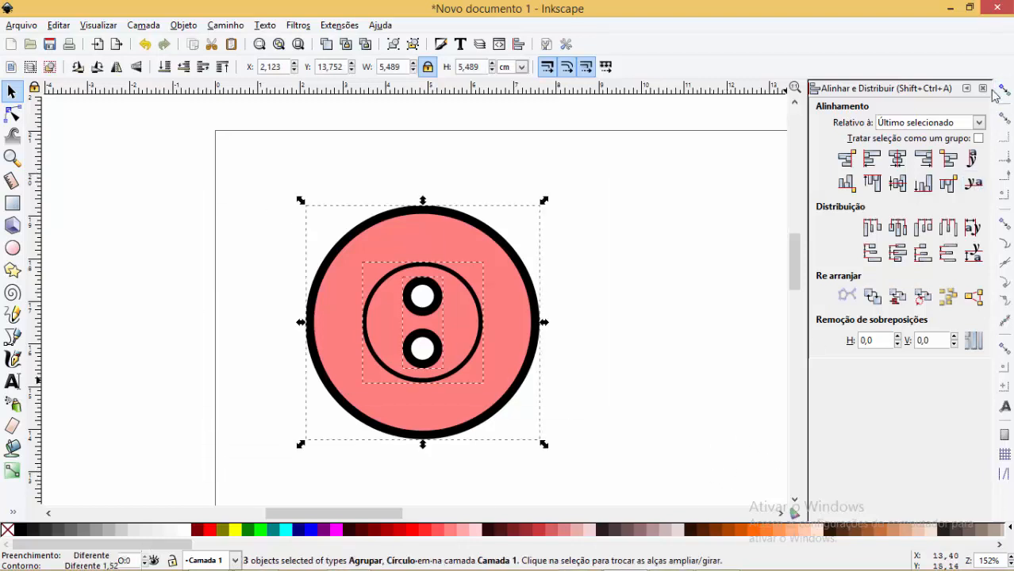
left_click(982, 88)
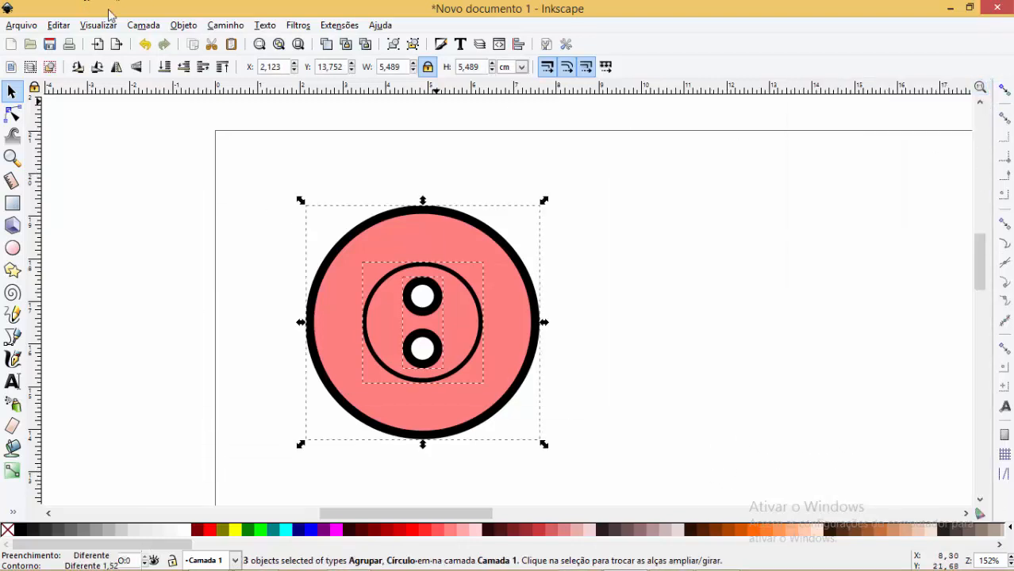
left_click(218, 25)
mouse_move(184, 26)
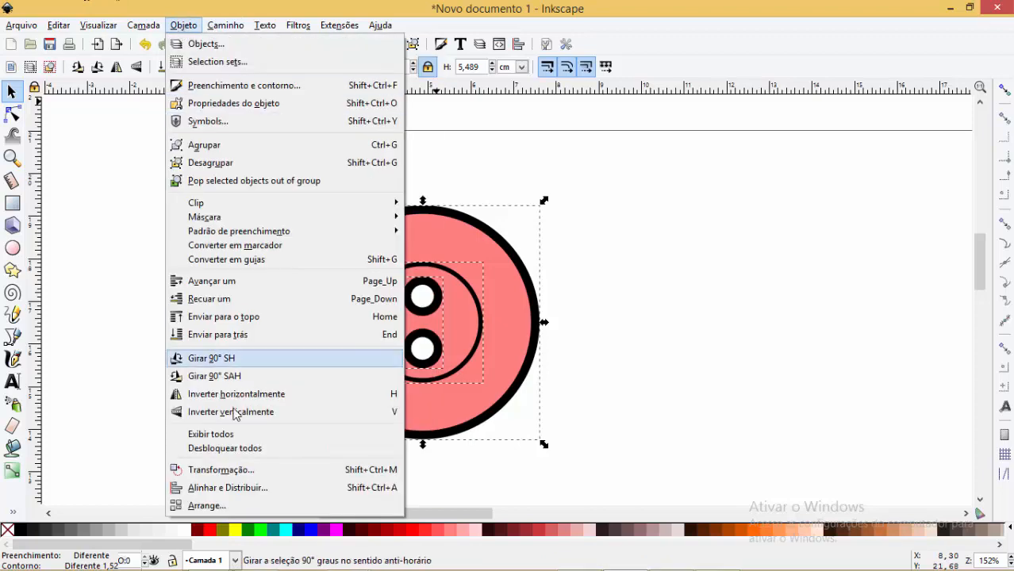
left_click(187, 86)
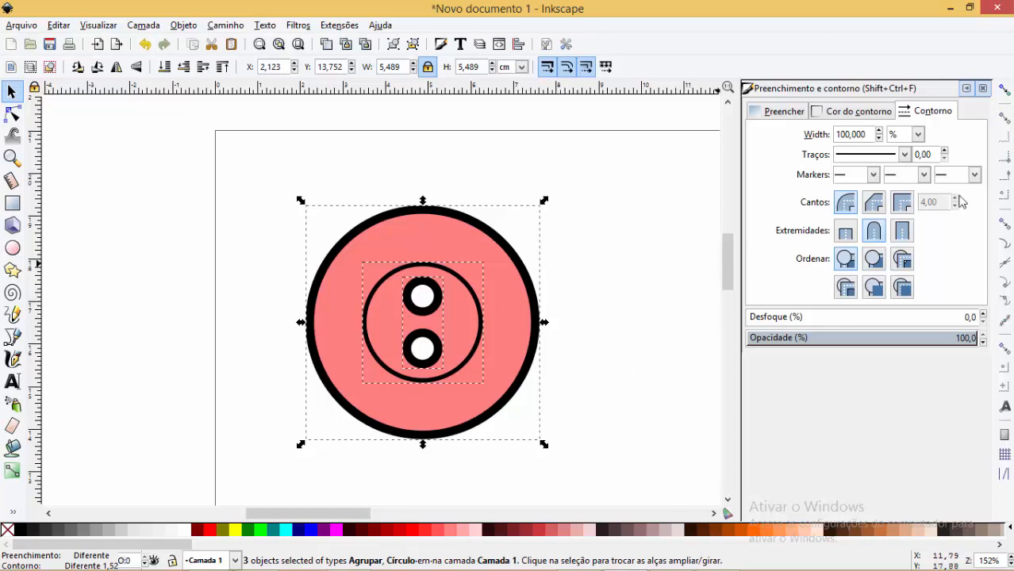
Set the stroke width of all the button's circles to 0.15 cm, clear the selection and collapse the stroke settings.
left_click(879, 140)
left_click(879, 131)
left_click(879, 131)
left_click(879, 131)
left_click(879, 130)
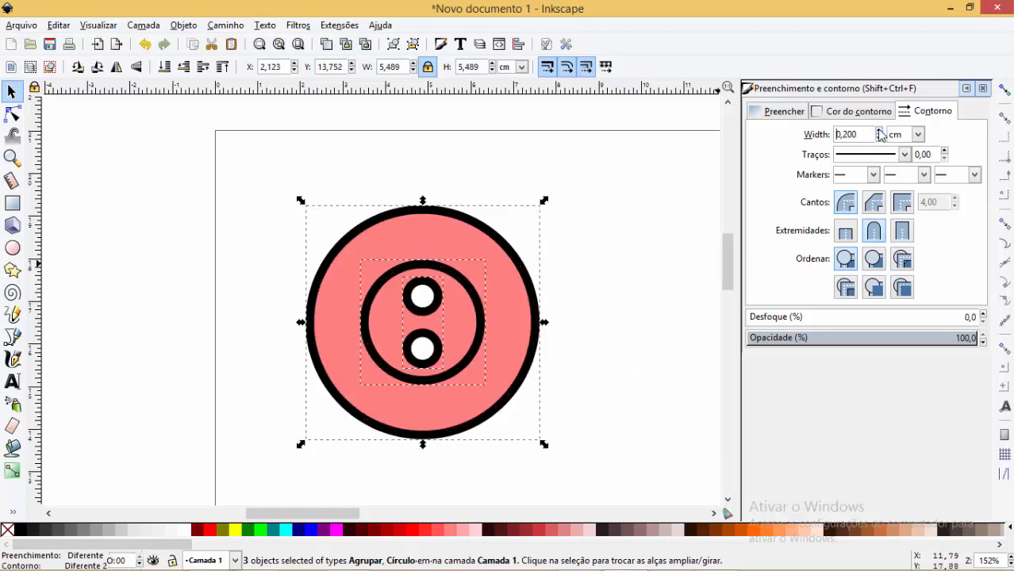
left_click(879, 130)
left_click(879, 141)
left_click(879, 140)
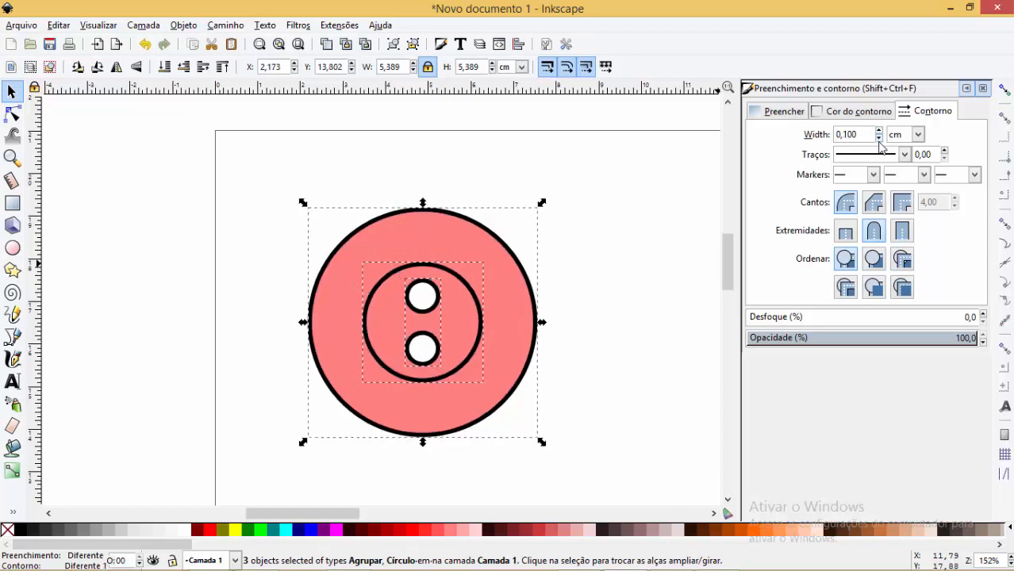
left_click(879, 131)
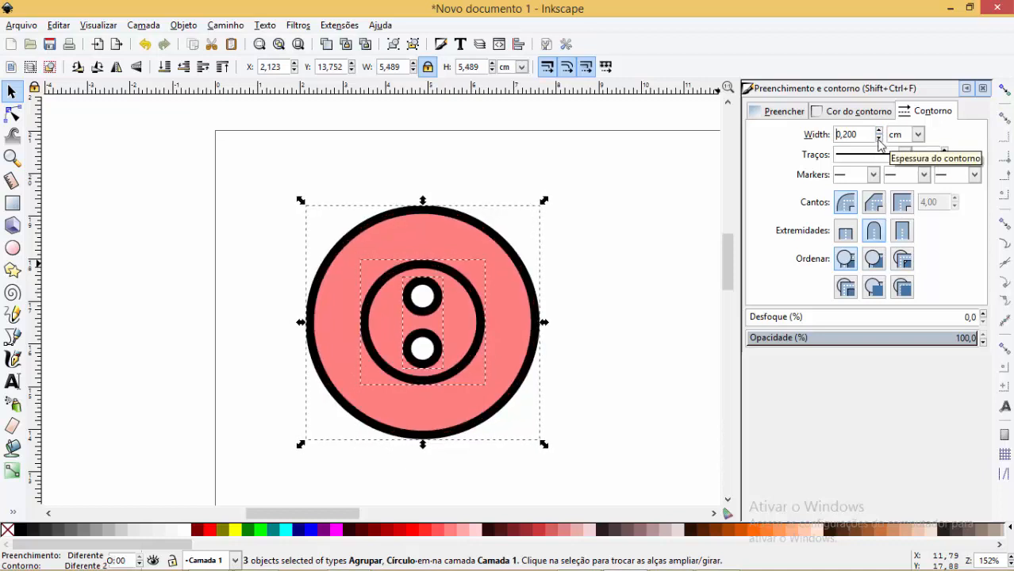
left_click(879, 140)
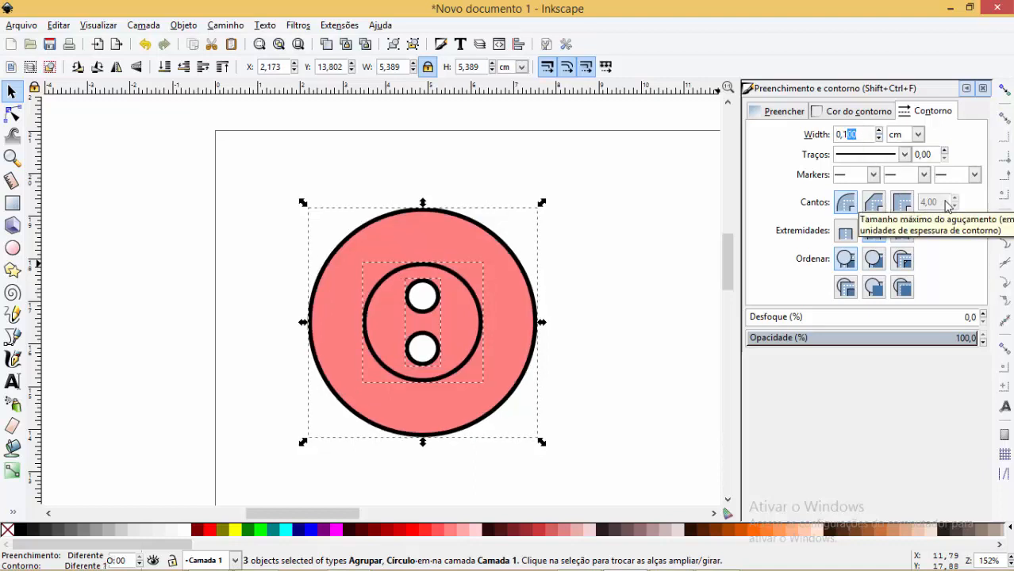
type("50")
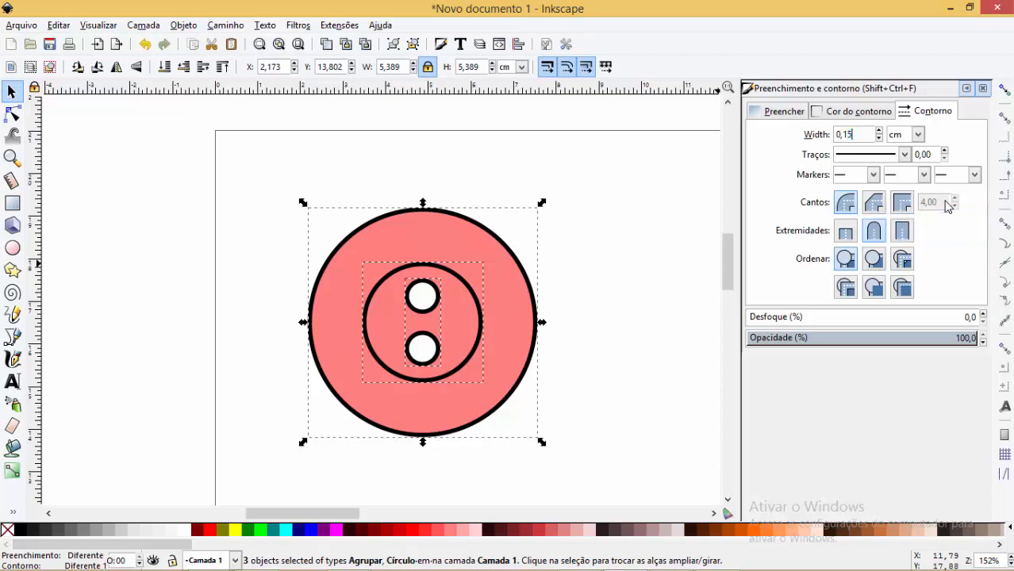
key("Return")
left_click(687, 208)
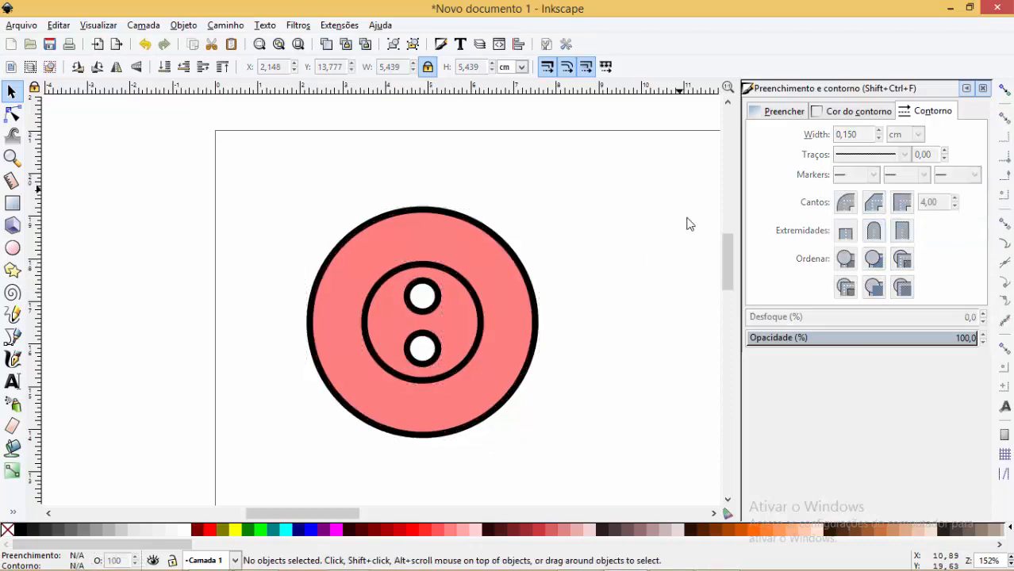
left_click(966, 88)
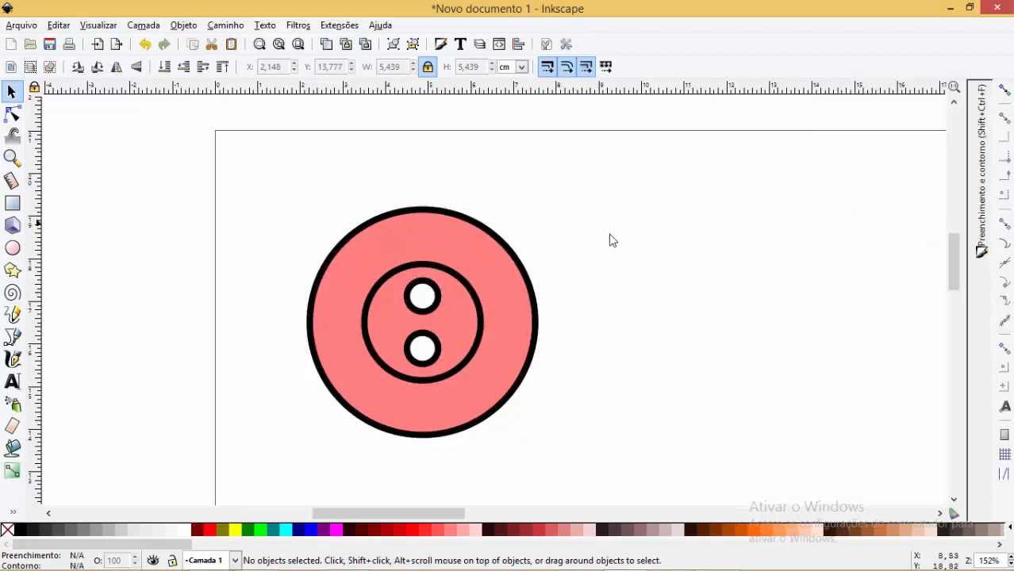
Draw a square of about 5.56 cm per side in the empty area to the right of the pink button.
scroll(639, 247, "down", 1)
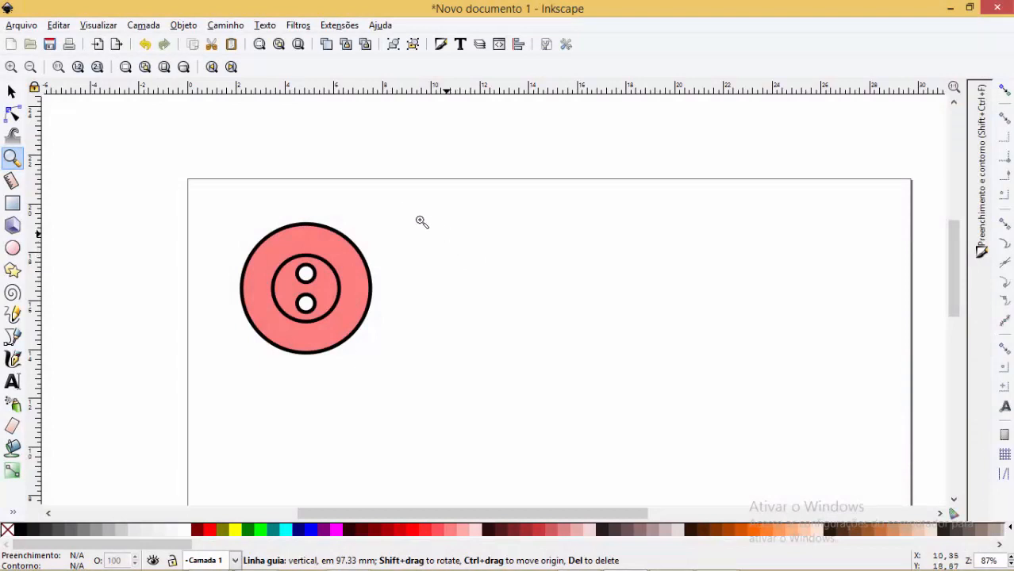
left_click_drag(234, 196, 695, 385)
left_click(12, 91)
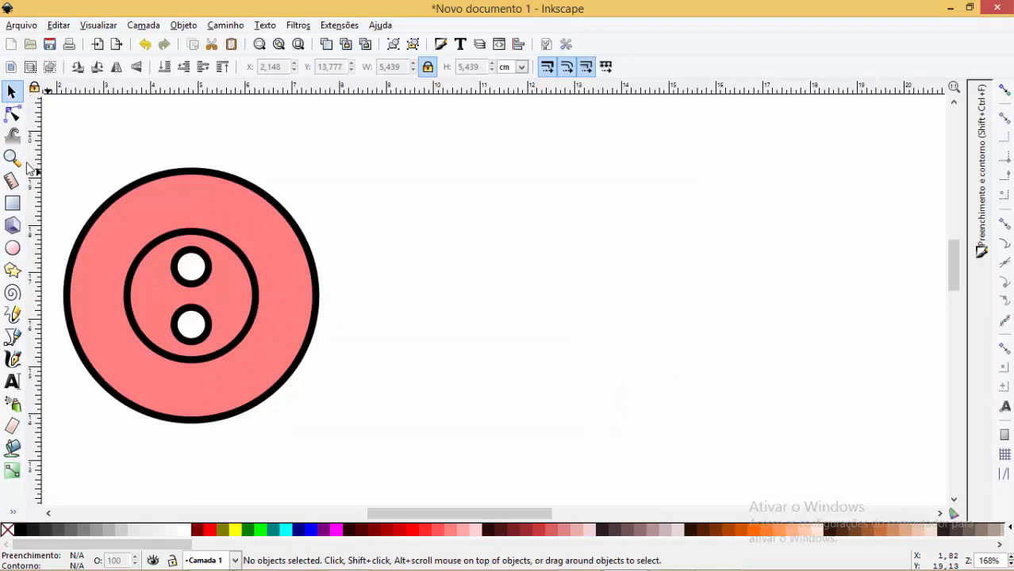
left_click(12, 203)
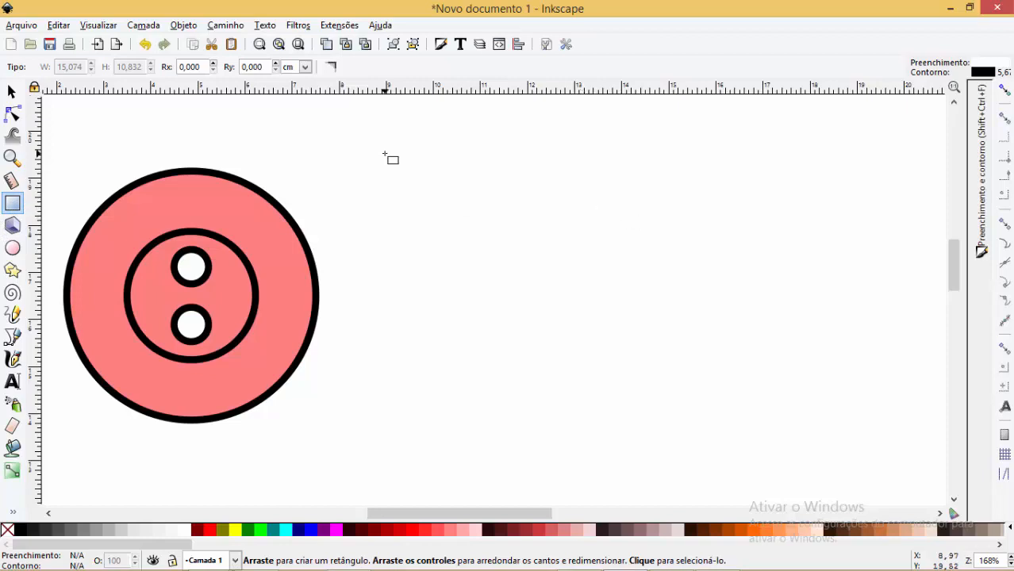
left_click_drag(379, 147, 663, 418)
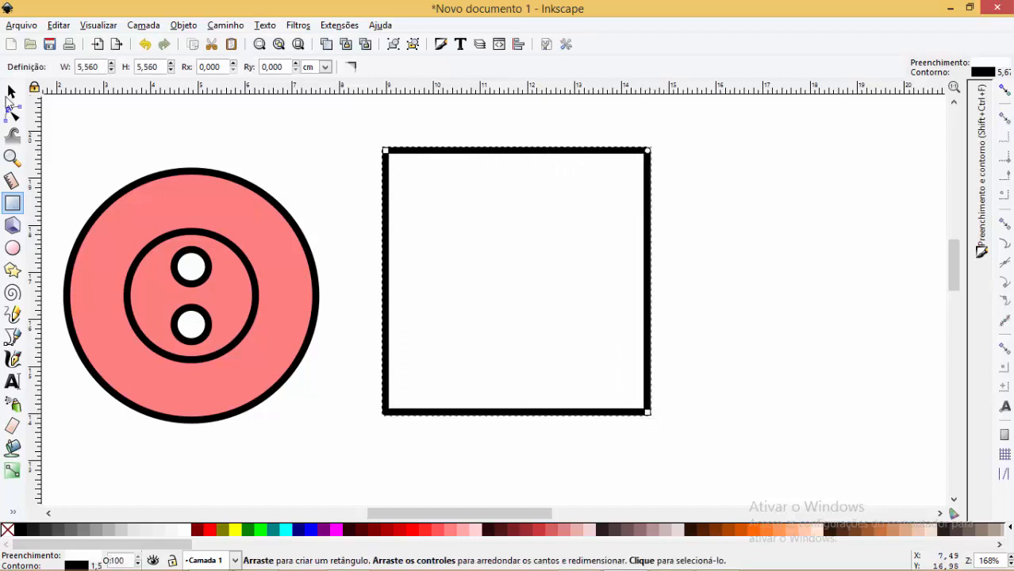
Move the square to about X 9.88 cm, Y 13.70 cm, level with the button, and deselect it.
left_click(12, 91)
left_click_drag(510, 154, 520, 178)
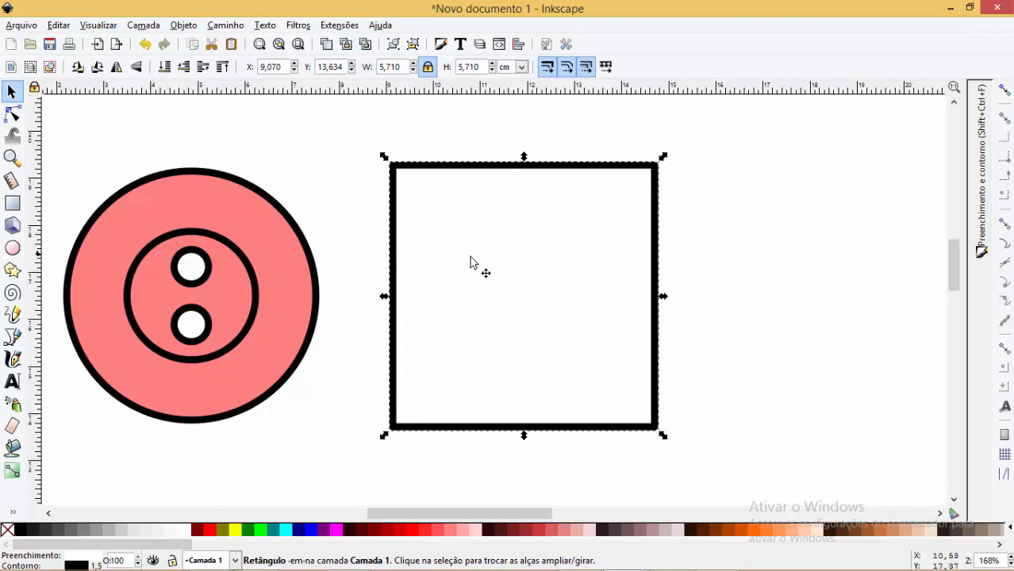
left_click_drag(576, 266, 541, 281)
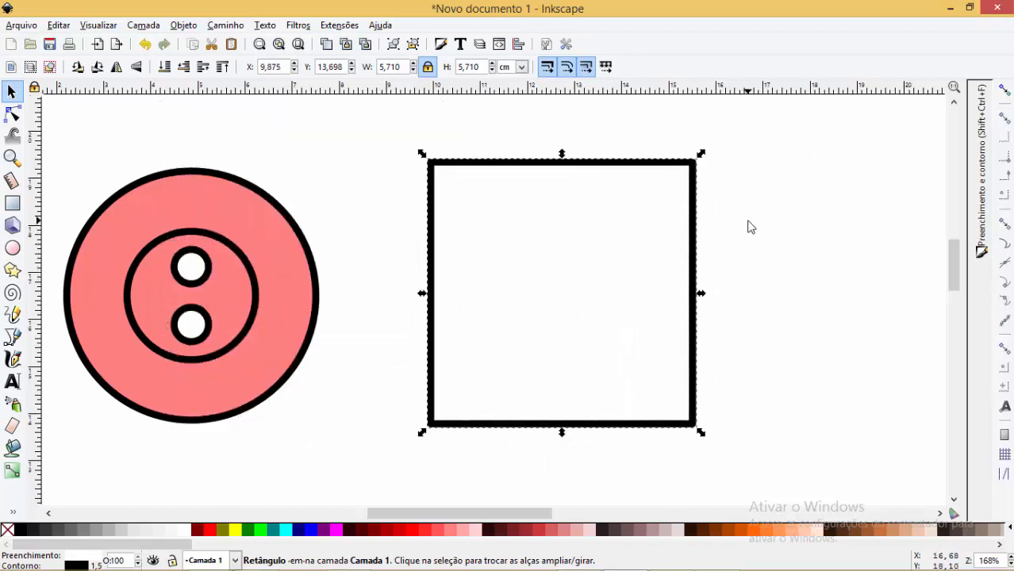
left_click(486, 143)
Round all four corners of the square with its corner-radius handle, to roughly a quarter of the side length.
key("z")
left_click_drag(781, 460, 774, 474)
left_click(12, 92)
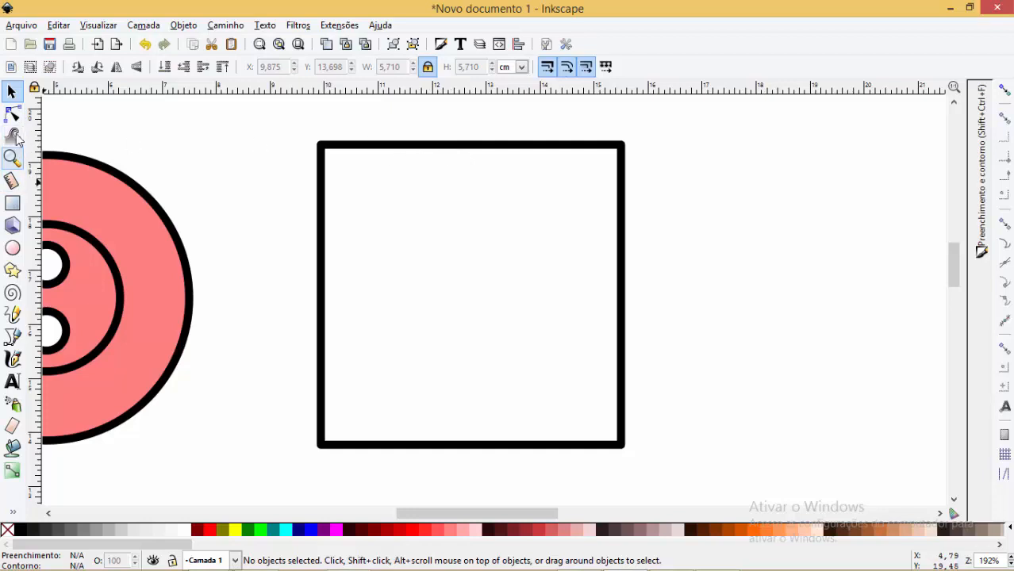
left_click(386, 146)
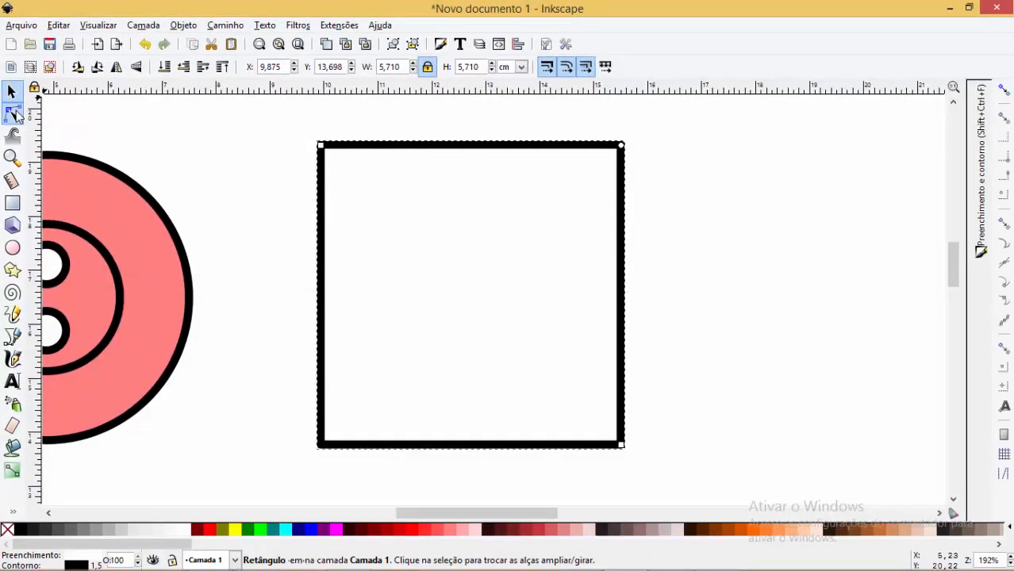
left_click(21, 179)
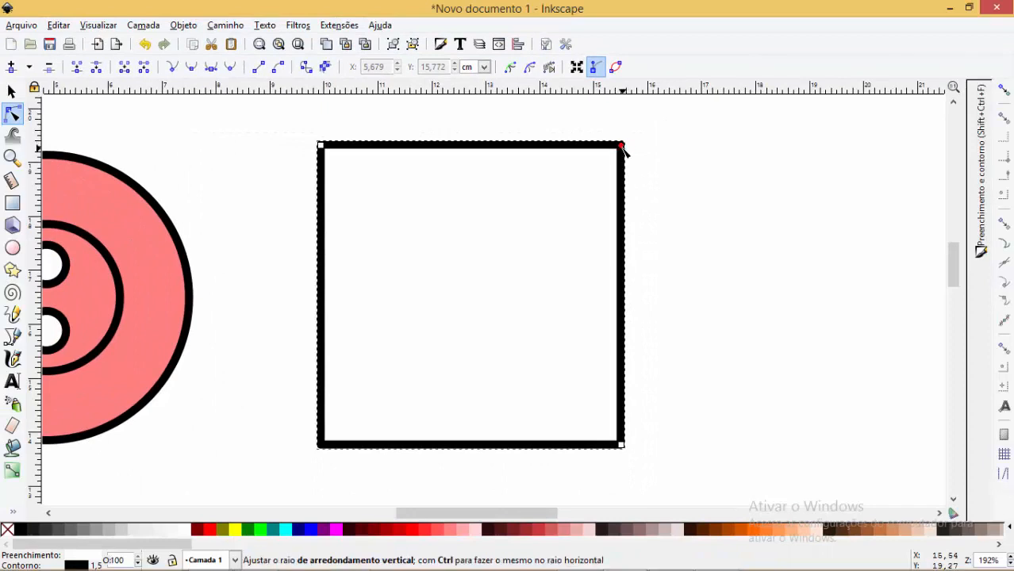
left_click_drag(621, 148, 593, 225)
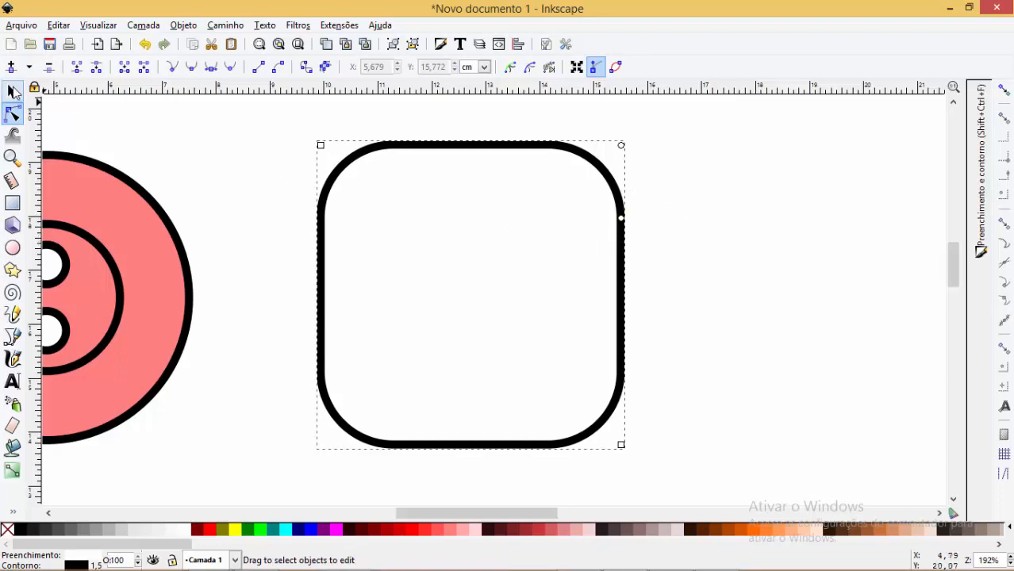
left_click(12, 92)
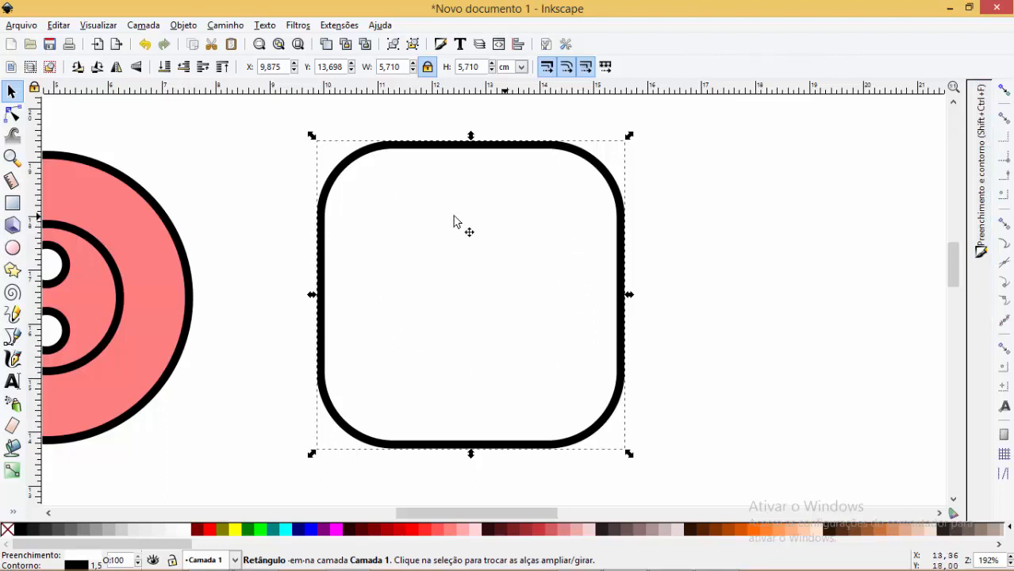
left_click_drag(490, 516, 464, 515)
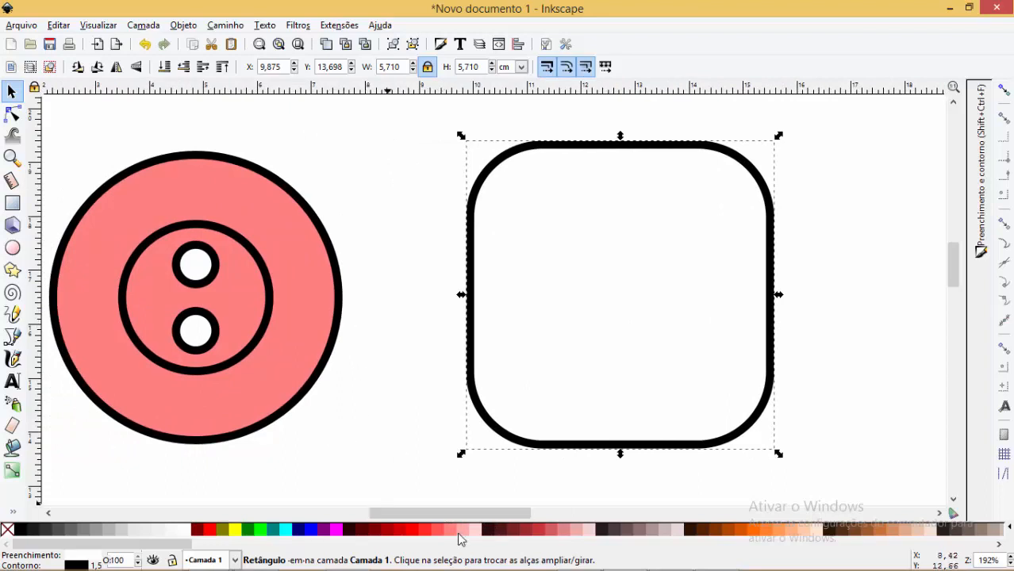
mouse_move(435, 515)
left_mouse_down()
mouse_move(486, 509)
mouse_move(479, 518)
left_mouse_up()
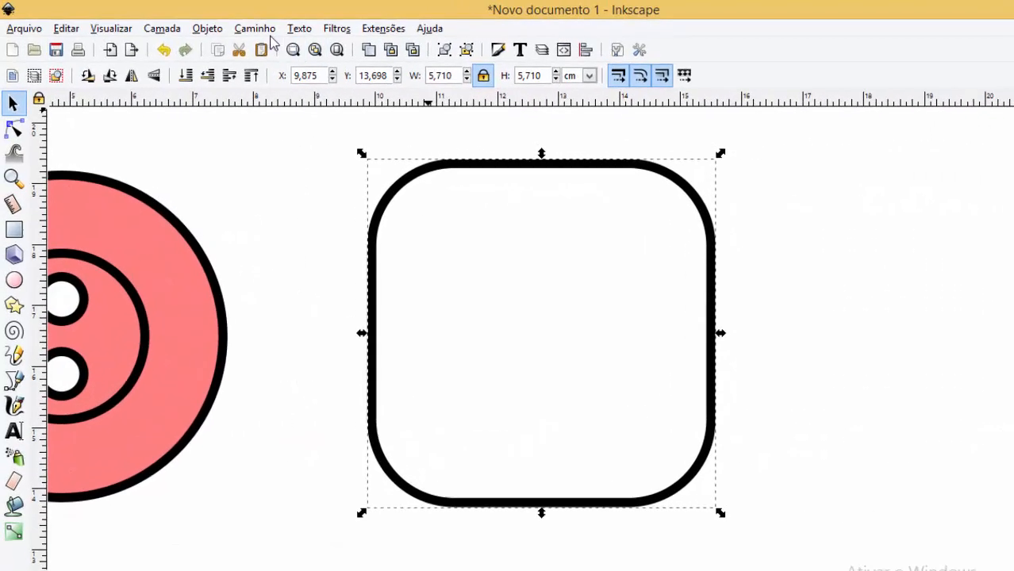
left_click(228, 26)
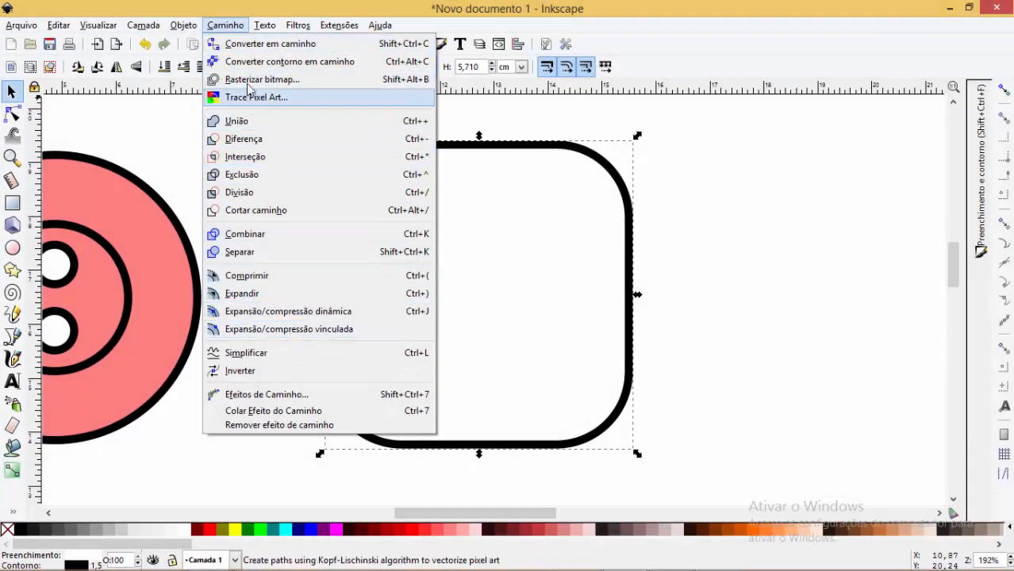
left_click(568, 224)
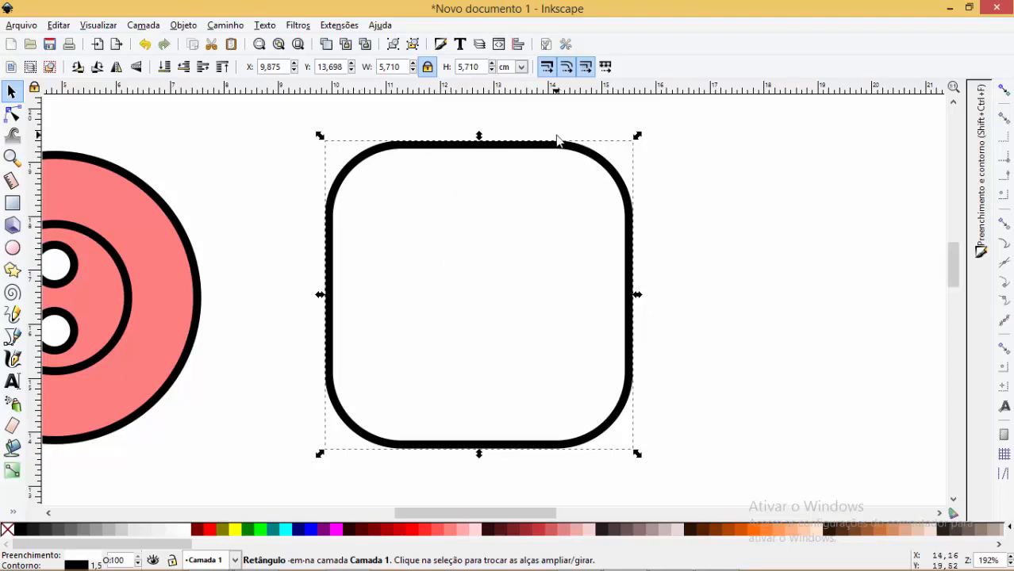
left_click(226, 25)
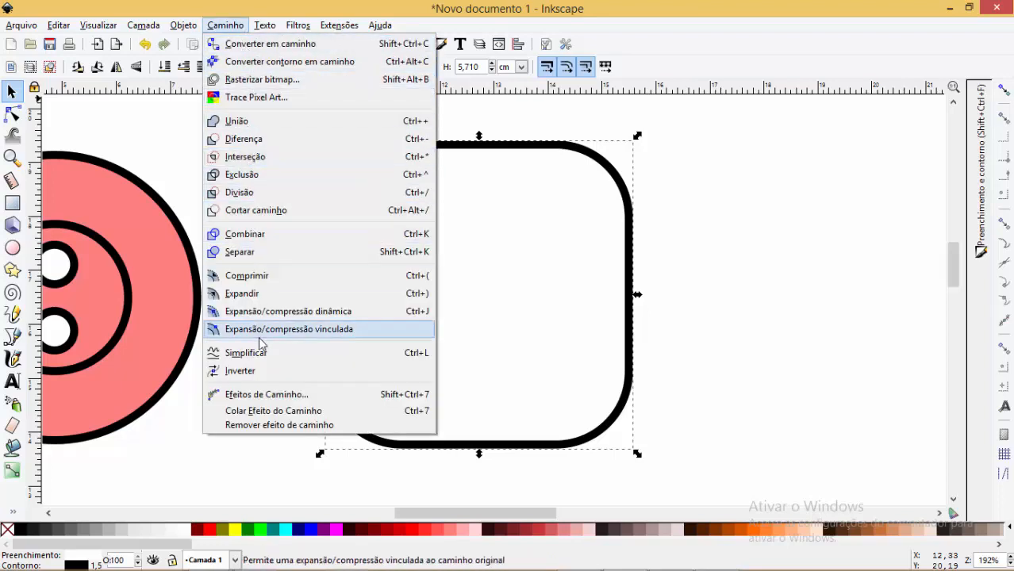
left_click(607, 179)
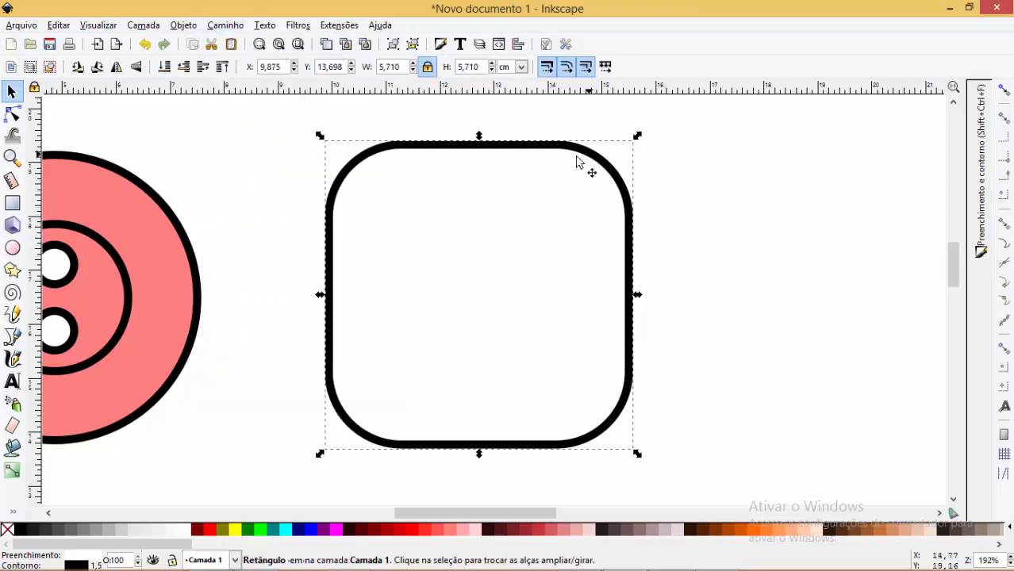
left_click(586, 158)
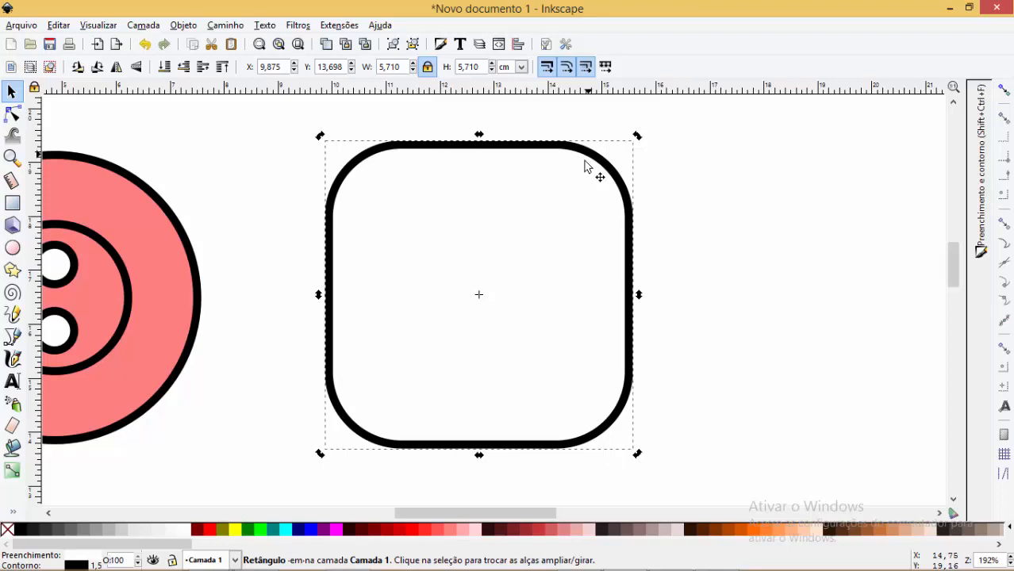
Create a linked offset of the rounded square and shrink it inward to about 3.07 cm wide and high.
left_click(230, 25)
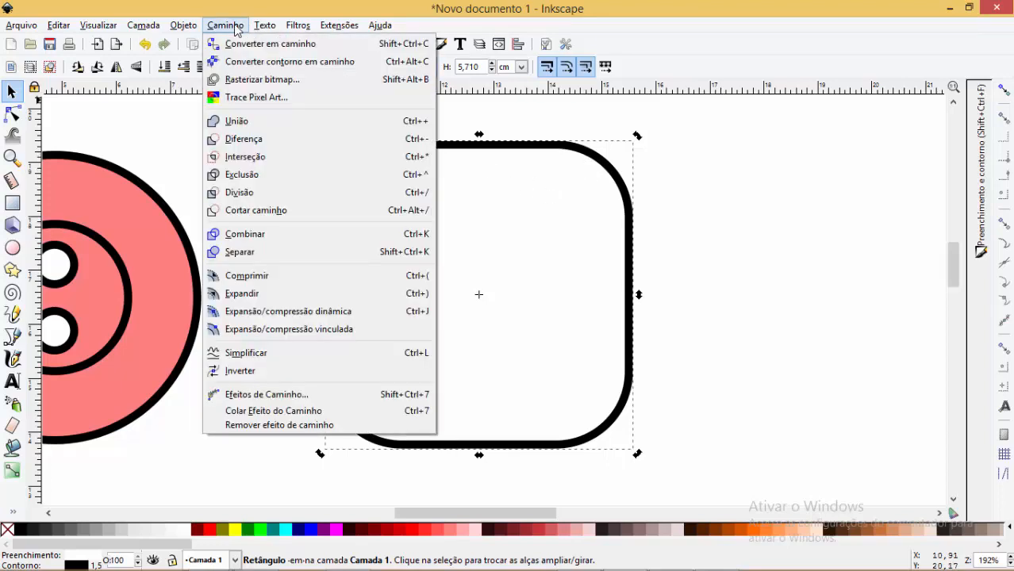
left_click(276, 329)
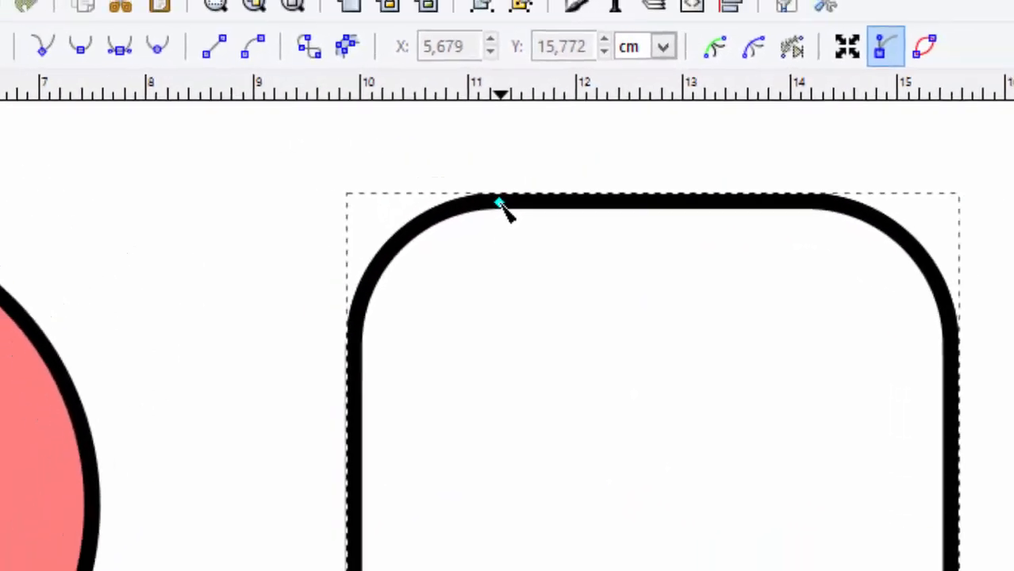
left_click_drag(500, 204, 535, 296)
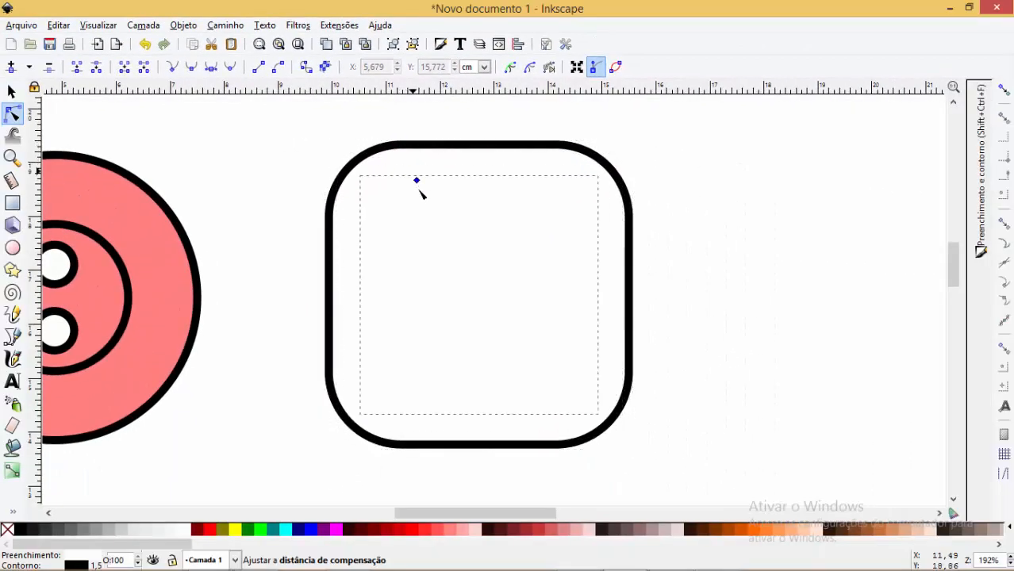
left_click_drag(423, 203, 426, 208)
left_click_drag(426, 196, 448, 216)
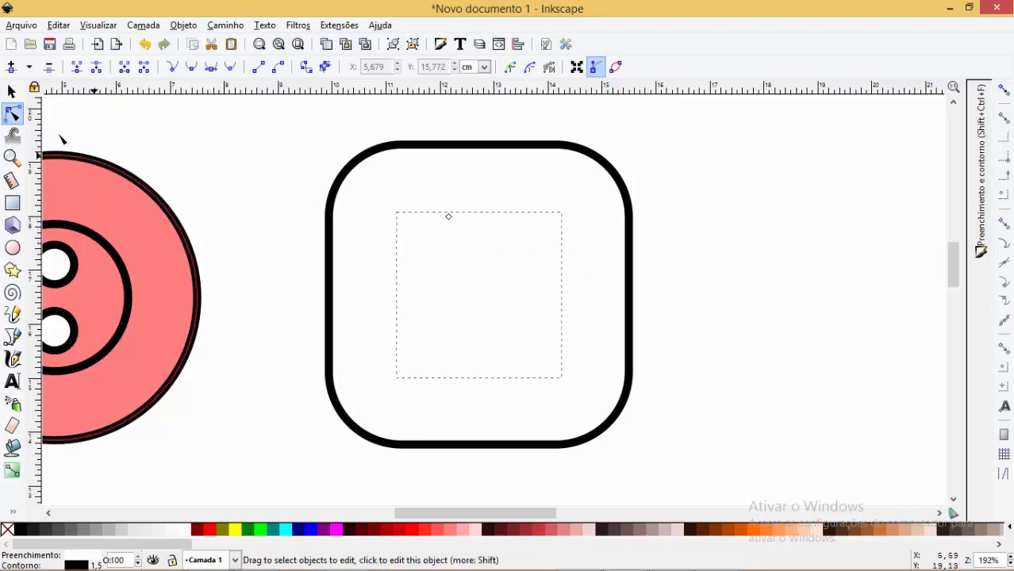
left_click(11, 93)
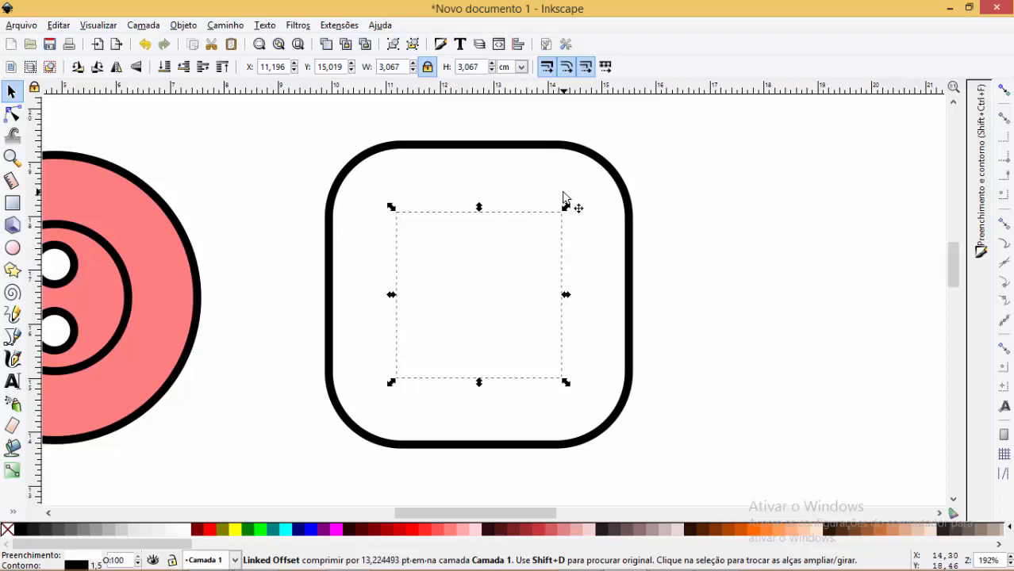
Fill the outer rounded square with light gray, keeping its black outline, and deselect it.
left_click(545, 153)
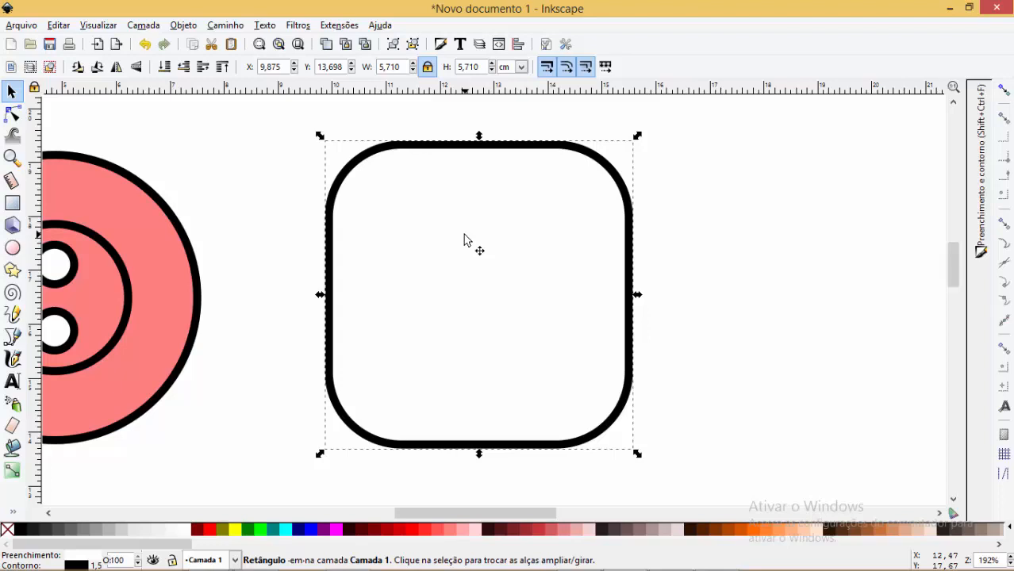
left_click(686, 229)
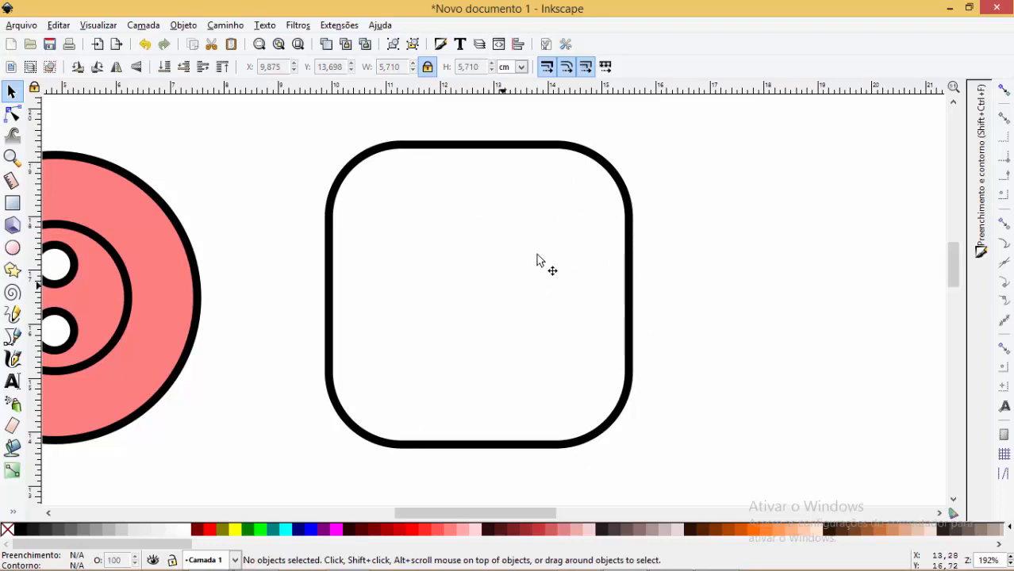
left_click(484, 149)
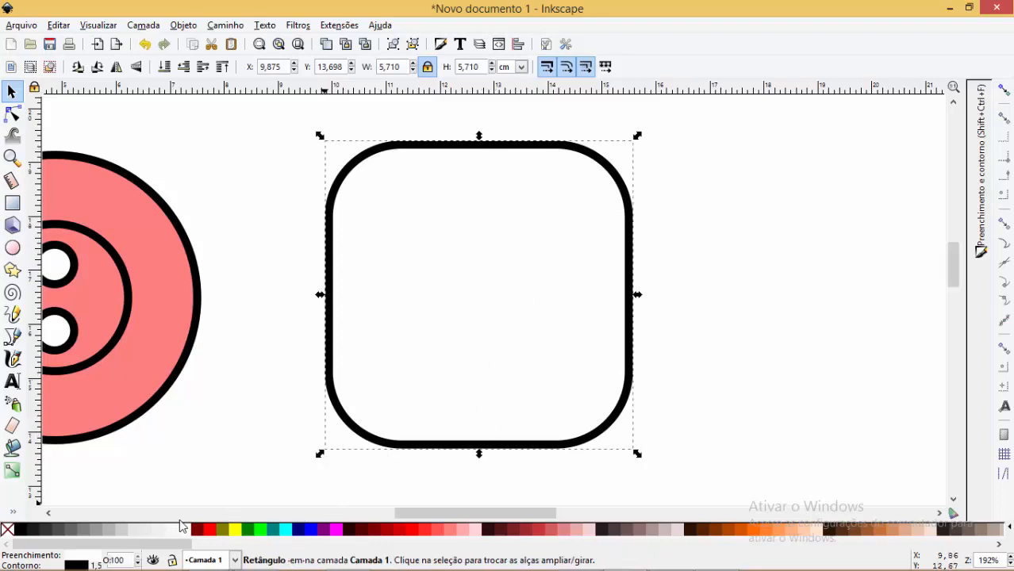
left_click(118, 530)
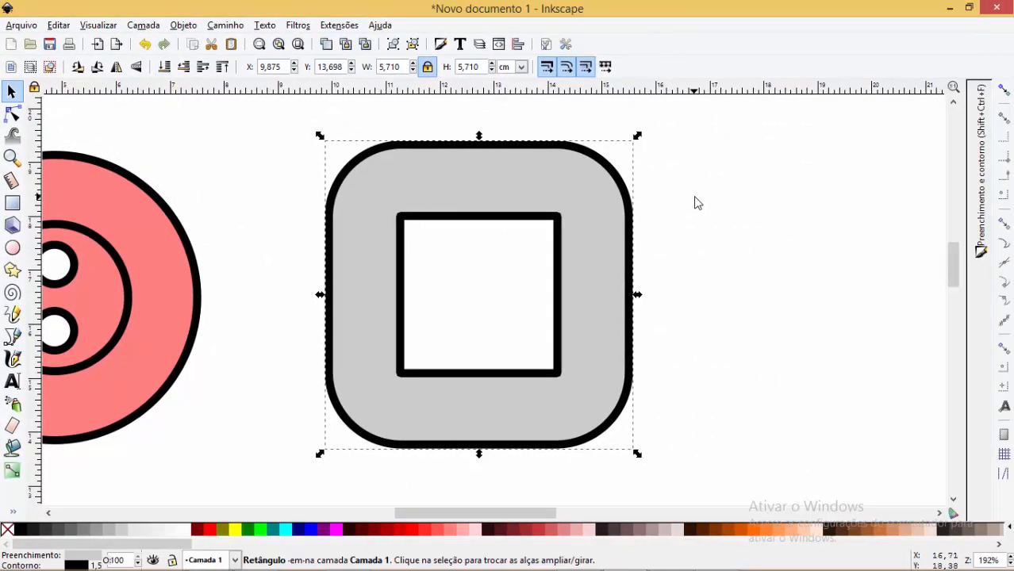
left_click(700, 189)
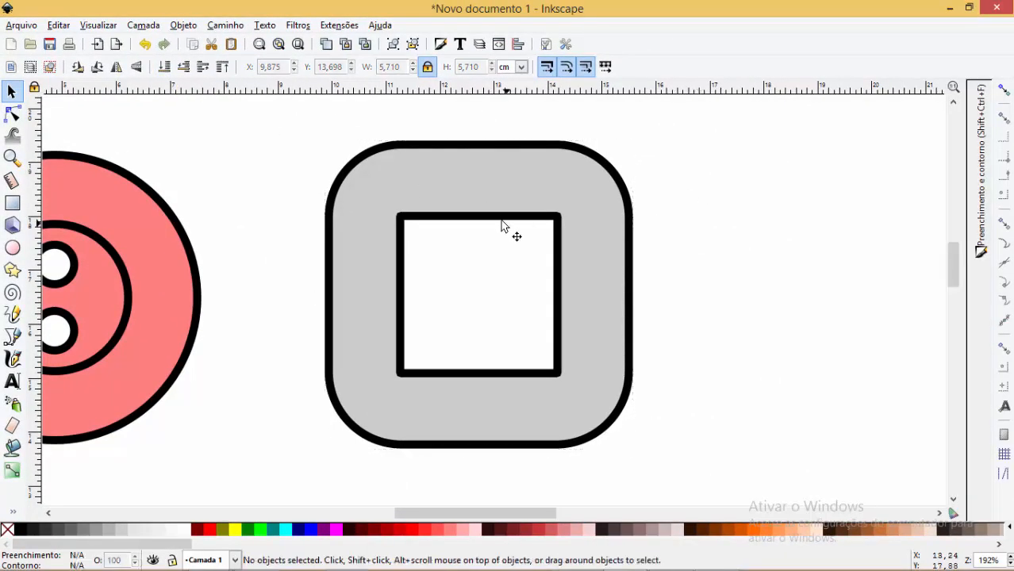
Adjust the offset distance of the inner linked offset so that it is about 3.86 cm wide and high, with rounded corners.
left_click(506, 227)
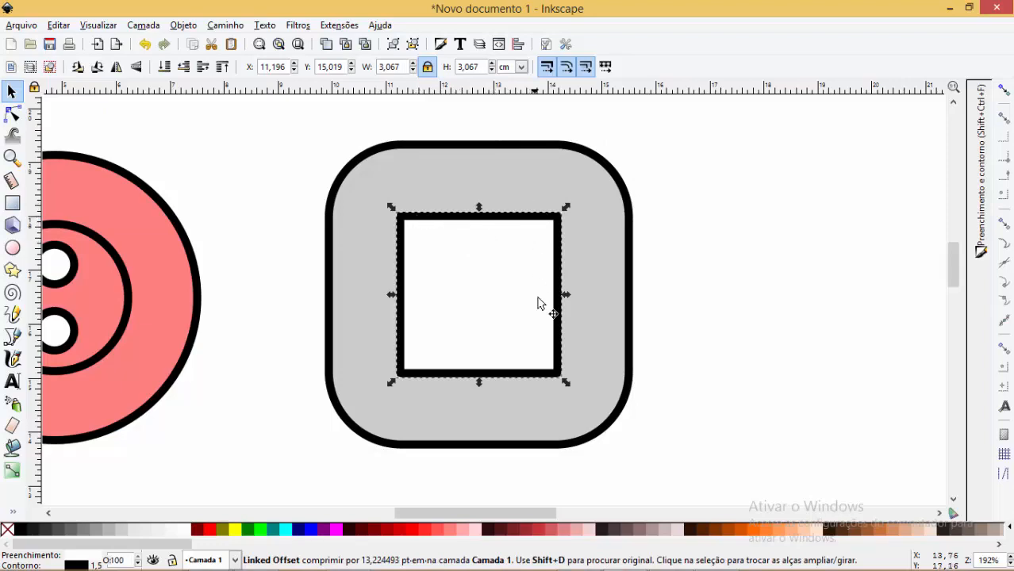
left_click(12, 115)
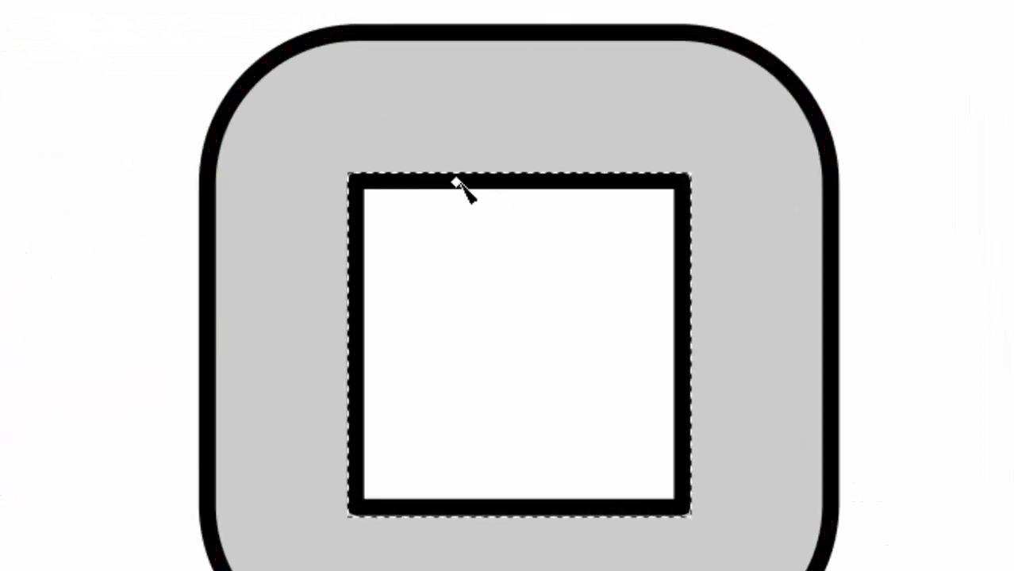
left_click_drag(508, 187, 368, 101)
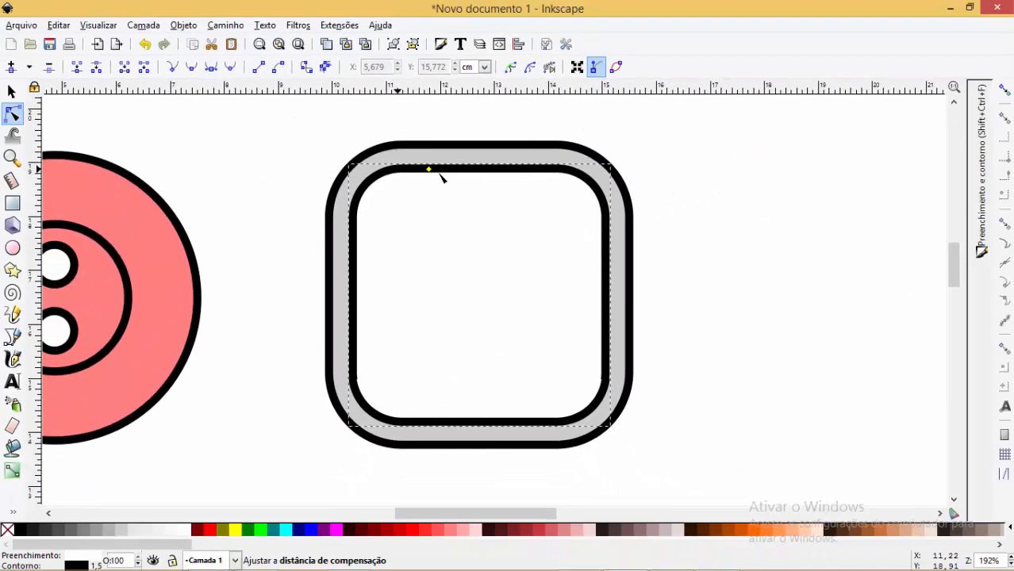
left_click_drag(441, 174, 488, 197)
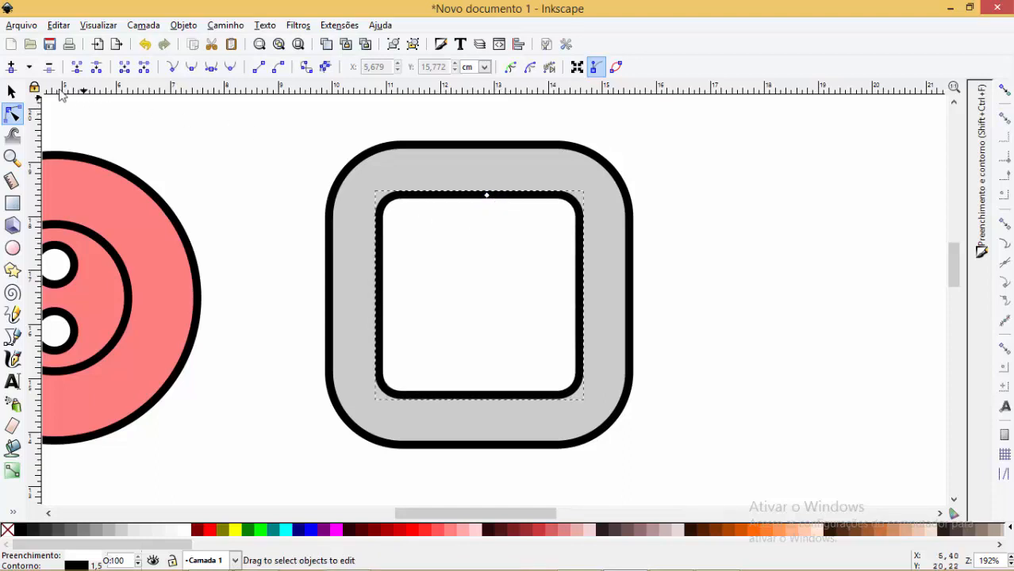
left_click(11, 91)
Measure the gray gap between the inner and outer outlines, first across the straight upper edge and then diagonally across the upper-left rounded corner.
key("z")
left_click_drag(281, 134, 492, 214)
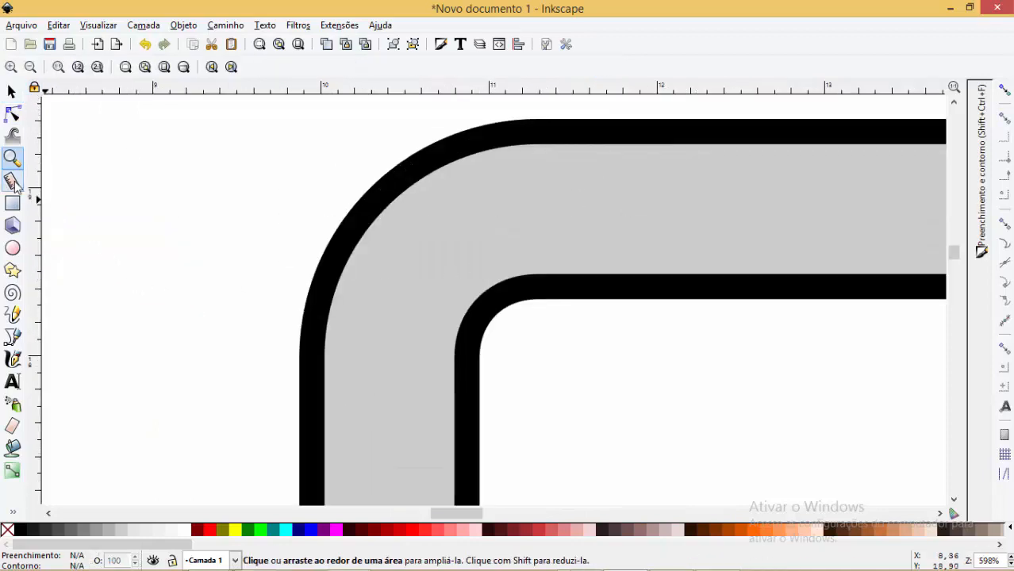
left_click(13, 181)
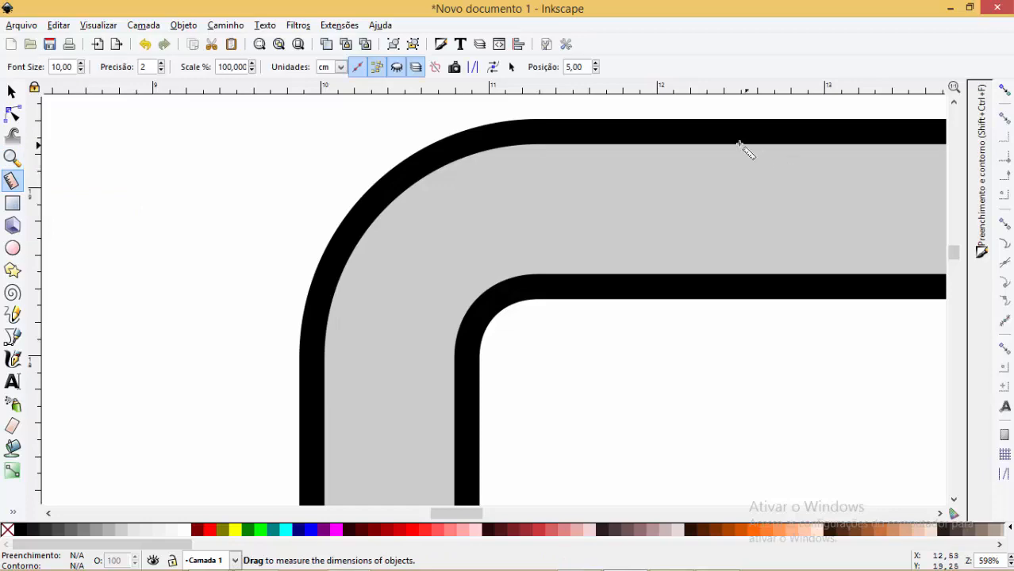
left_click_drag(736, 145, 734, 274)
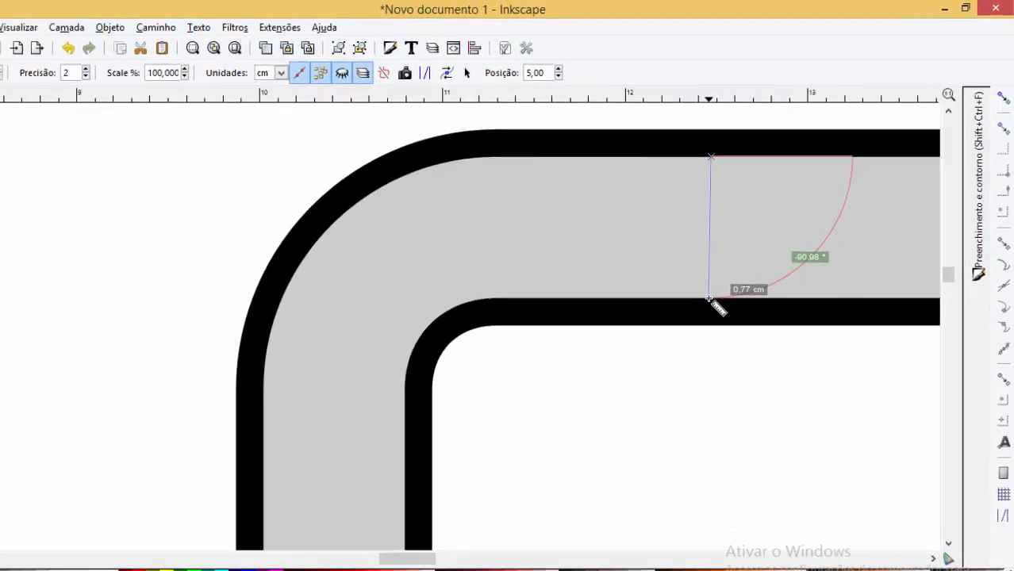
left_click_drag(609, 395, 611, 395)
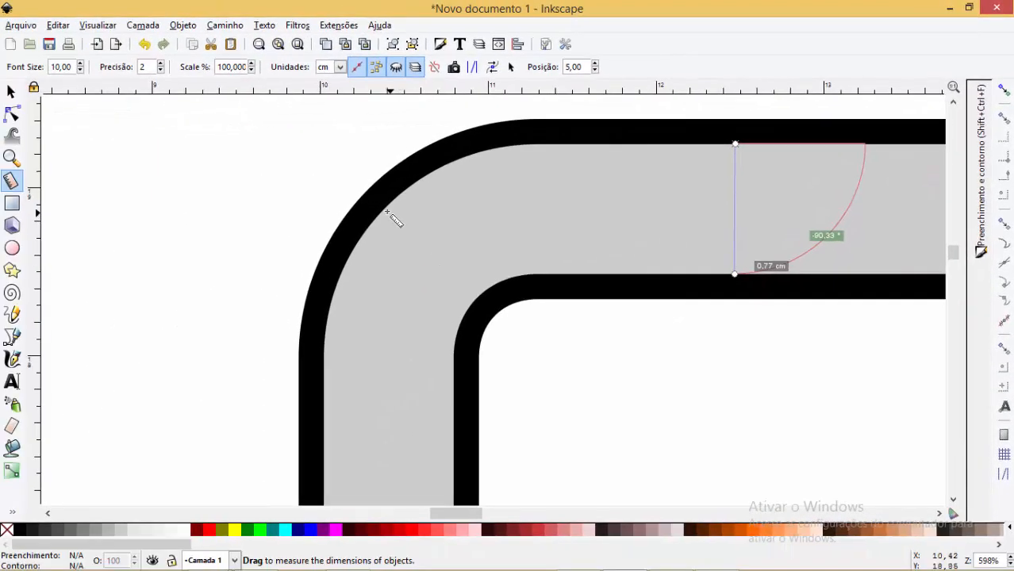
left_click_drag(391, 222, 472, 294)
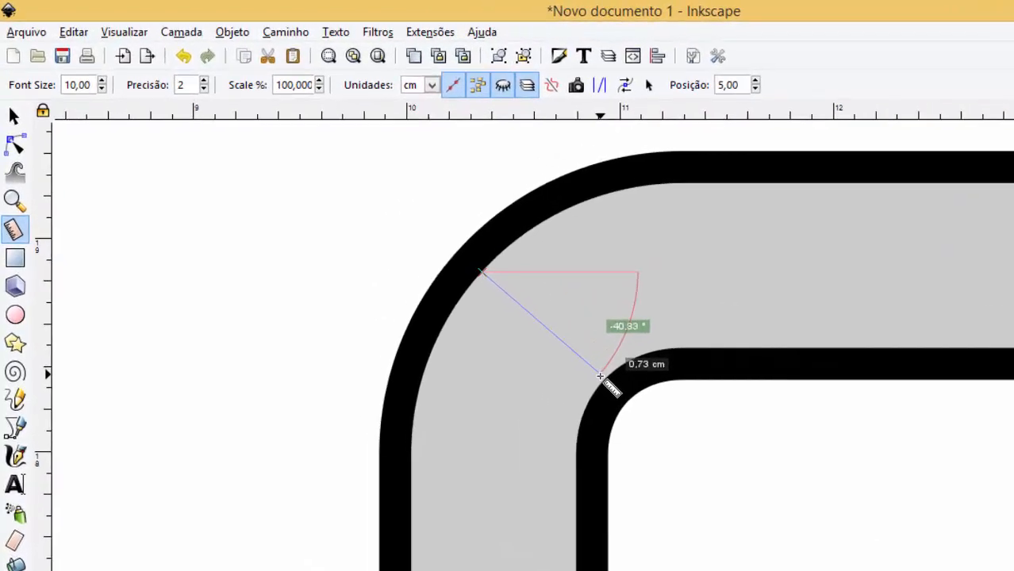
left_click_drag(600, 376, 602, 381)
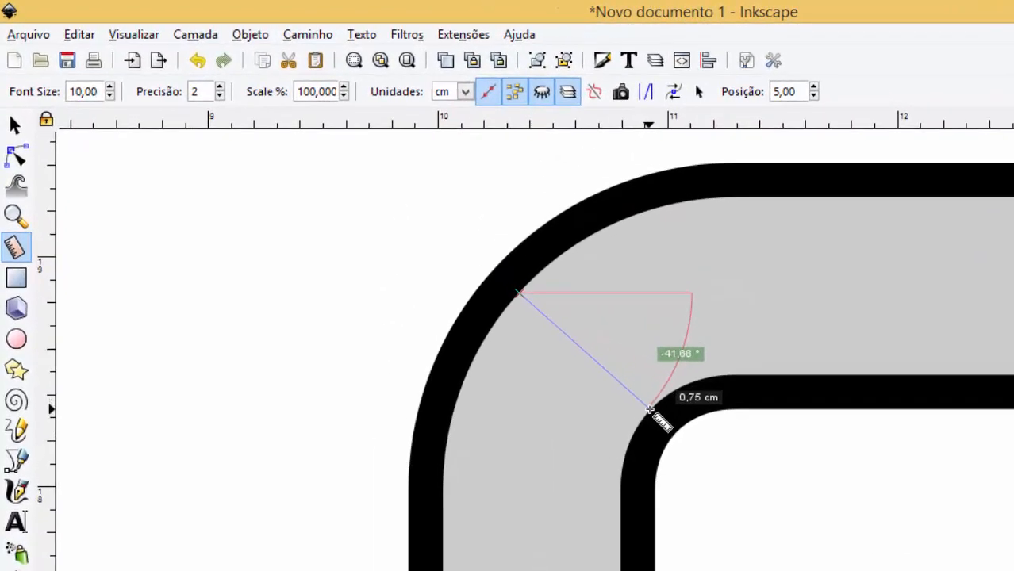
left_click_drag(651, 410, 652, 412)
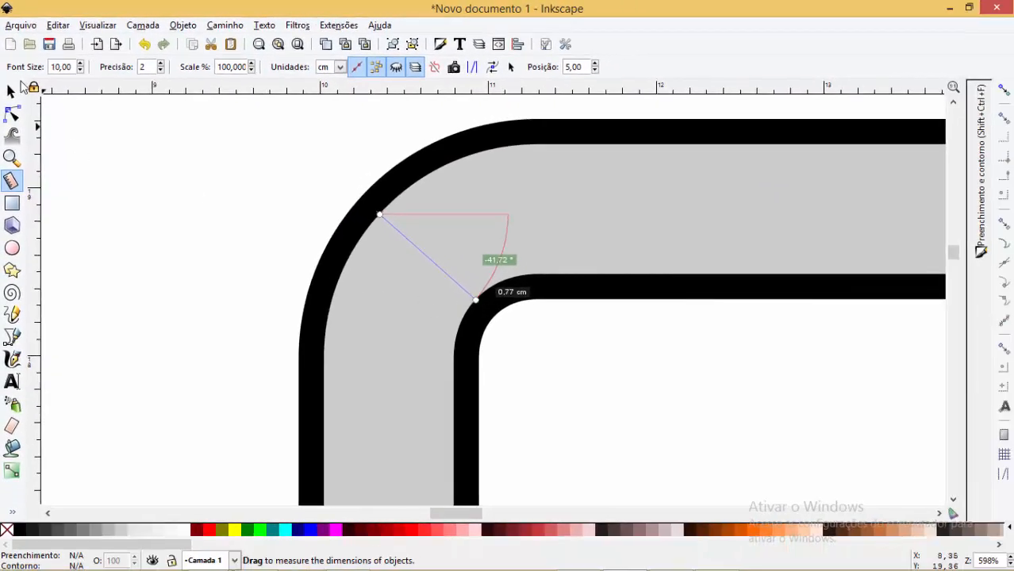
left_click(10, 92)
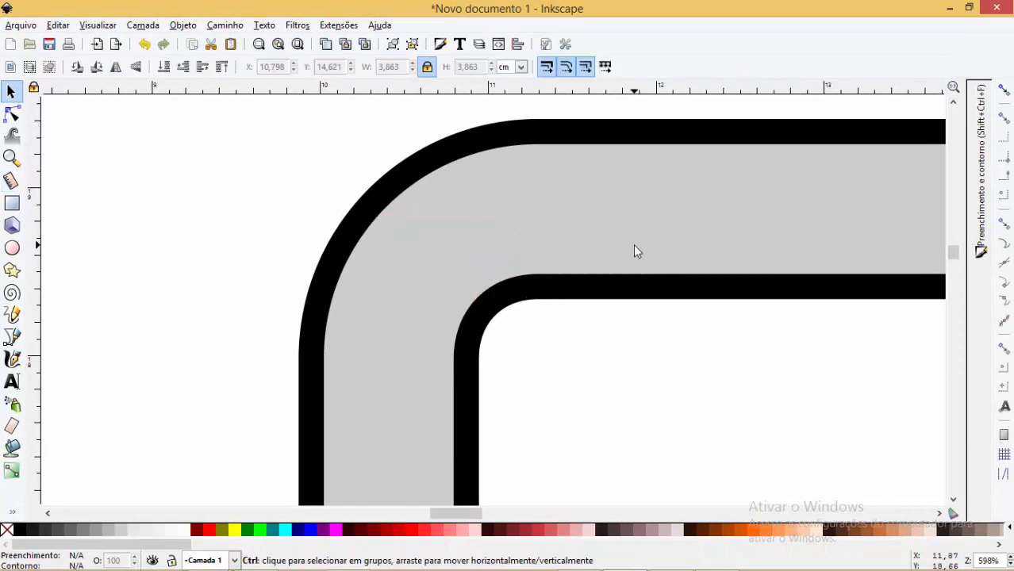
Increase the outer square's corner radius to about a third of its side length, and shrink the inner linked offset to about 3.2 cm wide.
scroll(633, 244, "down", 6, "ctrl")
scroll(703, 276, "up", 2)
scroll(749, 319, "up", 2, "ctrl")
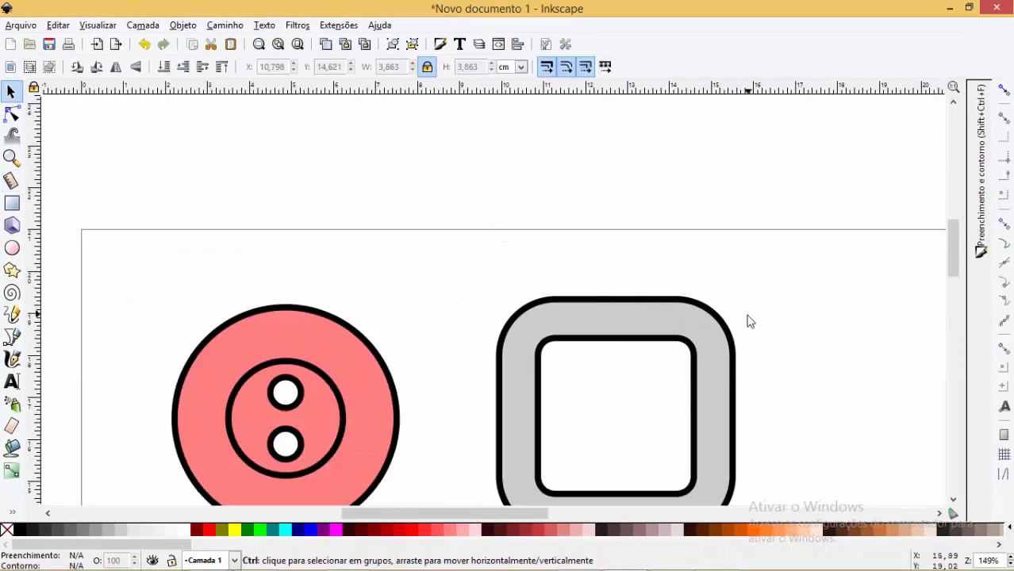
mouse_move(952, 248)
left_mouse_down()
mouse_move(948, 273)
mouse_move(952, 254)
left_mouse_up()
key("z")
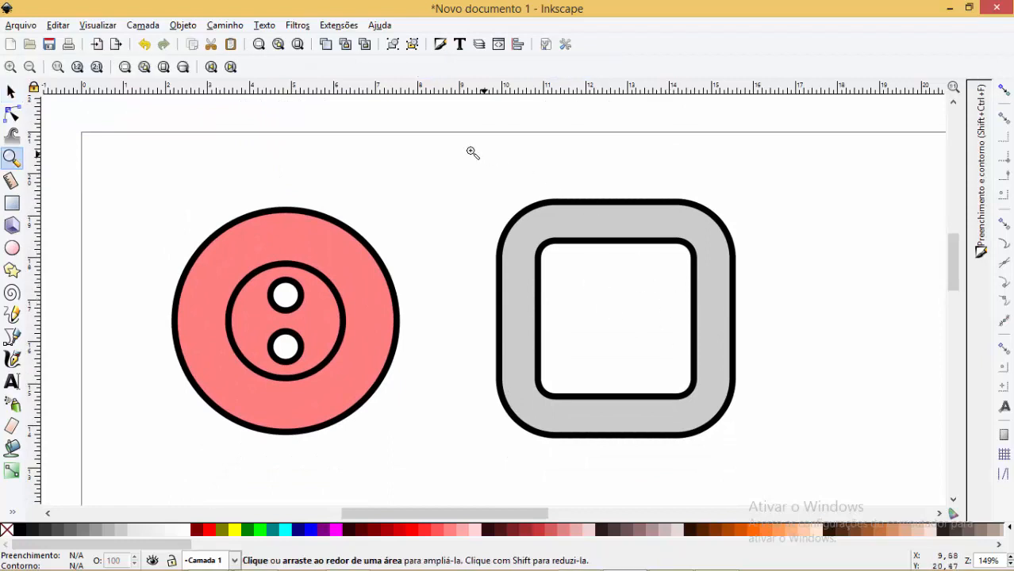
left_click_drag(469, 149, 843, 457)
left_click(11, 92)
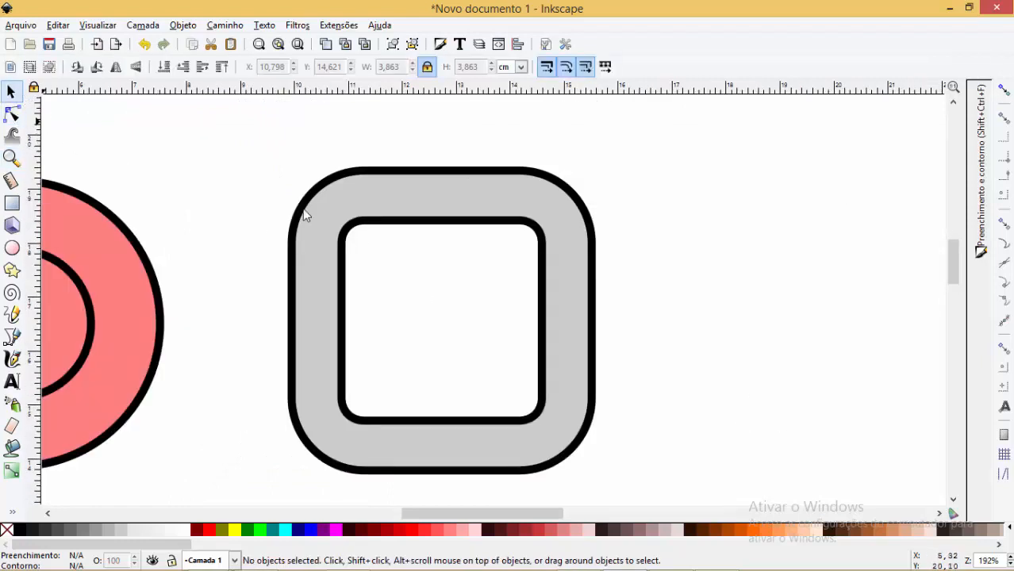
left_click(12, 114)
left_click(399, 226)
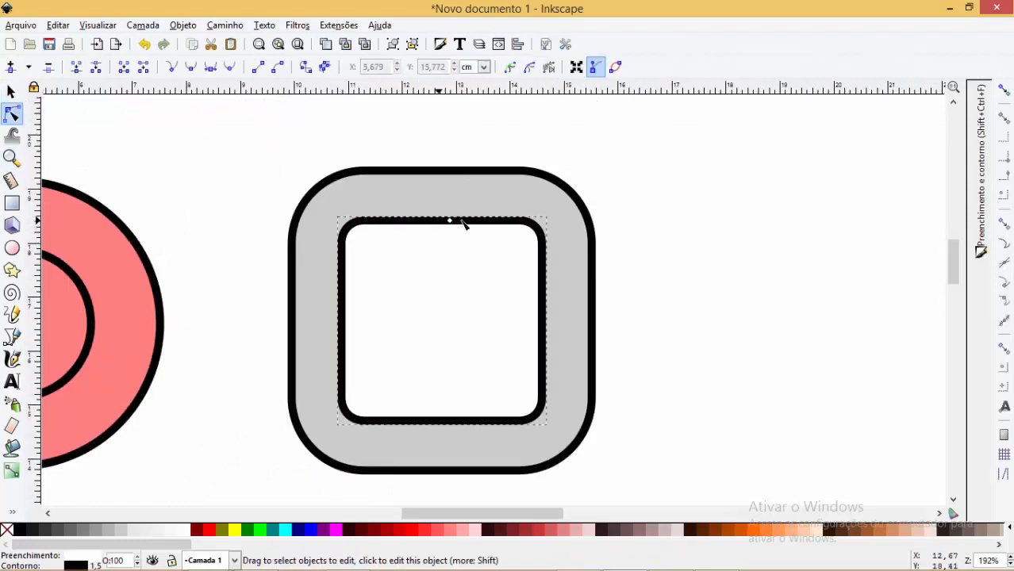
mouse_move(452, 221)
left_mouse_down()
mouse_move(623, 101)
mouse_move(560, 159)
mouse_move(454, 226)
left_mouse_up()
left_click(593, 242)
left_click_drag(593, 244, 593, 272)
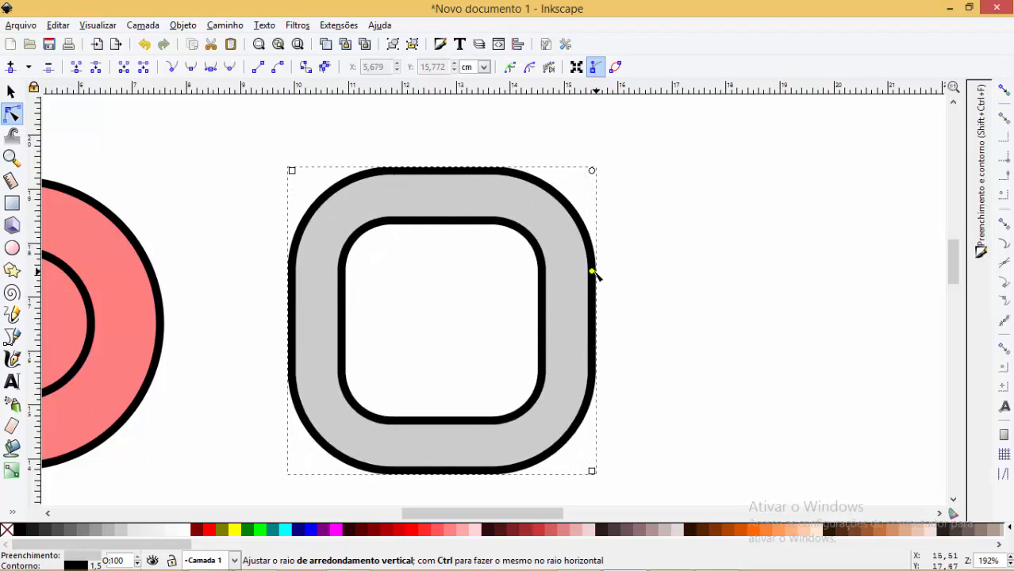
left_click(435, 221)
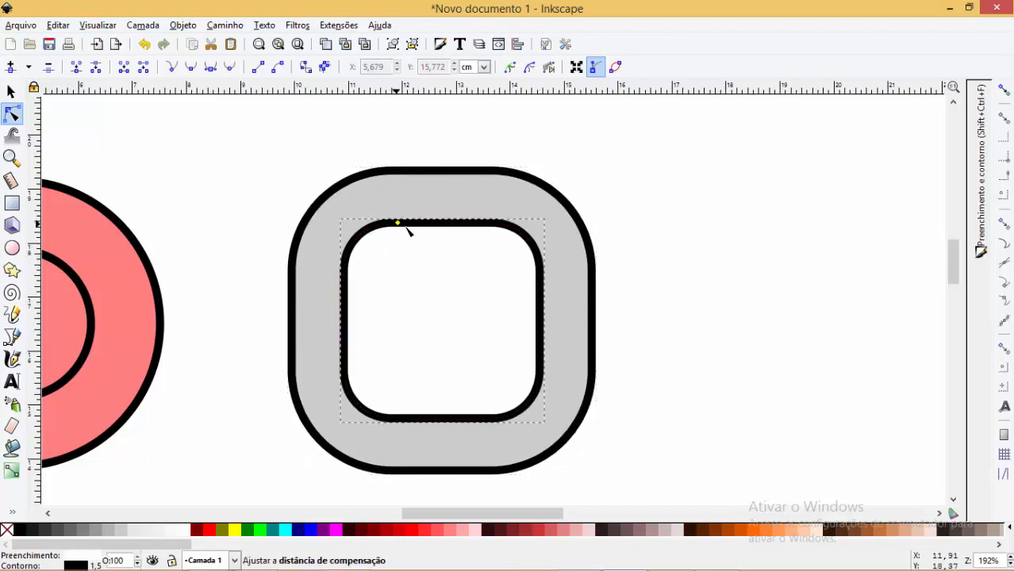
left_click_drag(406, 229, 437, 242)
Reduce the outer square's corner radius to slightly under a third of its side, and set the inner linked offset to about 3.4 cm wide.
left_click(593, 278)
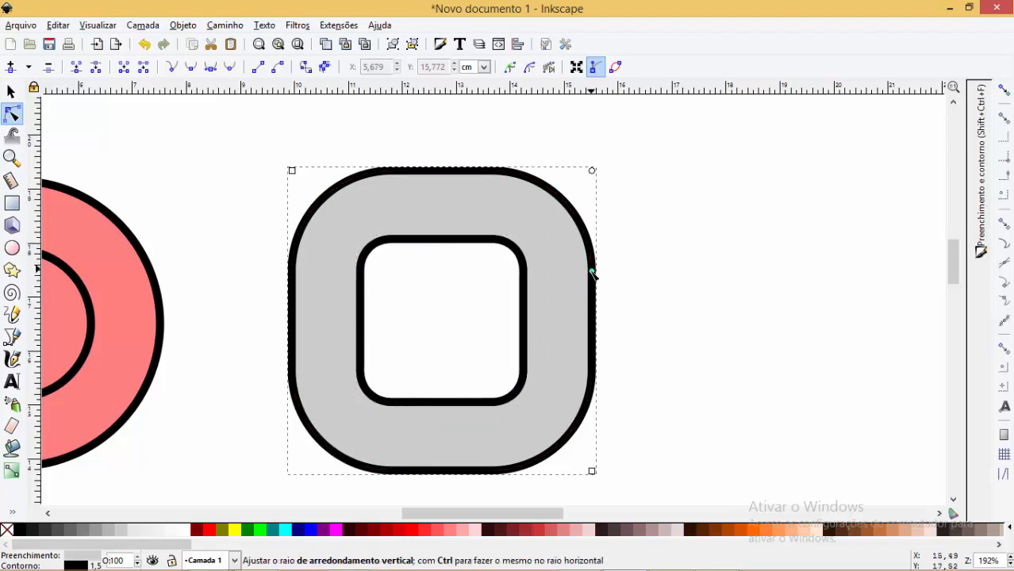
mouse_move(592, 274)
left_mouse_down()
mouse_move(591, 294)
mouse_move(591, 259)
left_mouse_up()
left_click(444, 239)
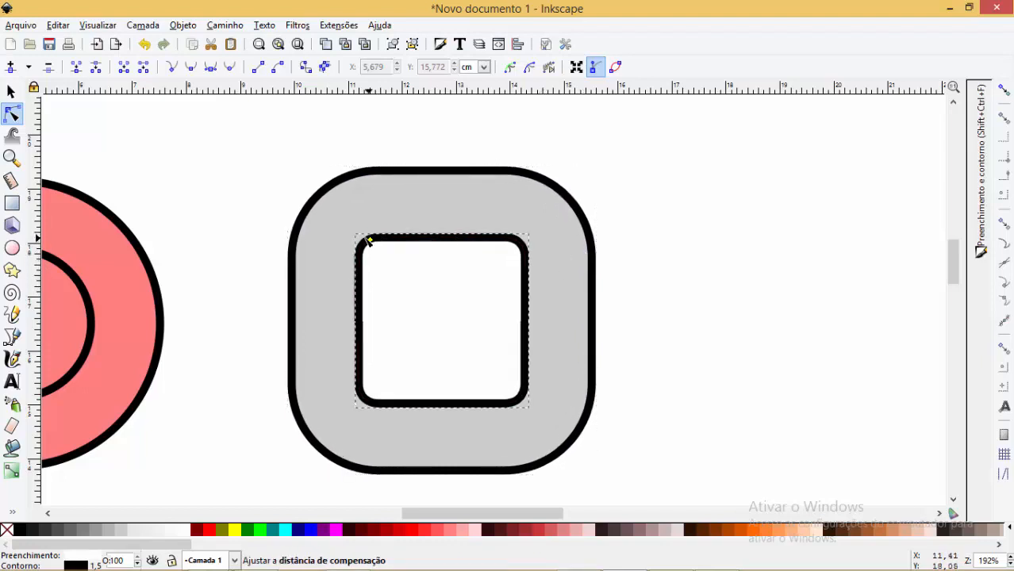
left_click_drag(367, 239, 367, 235)
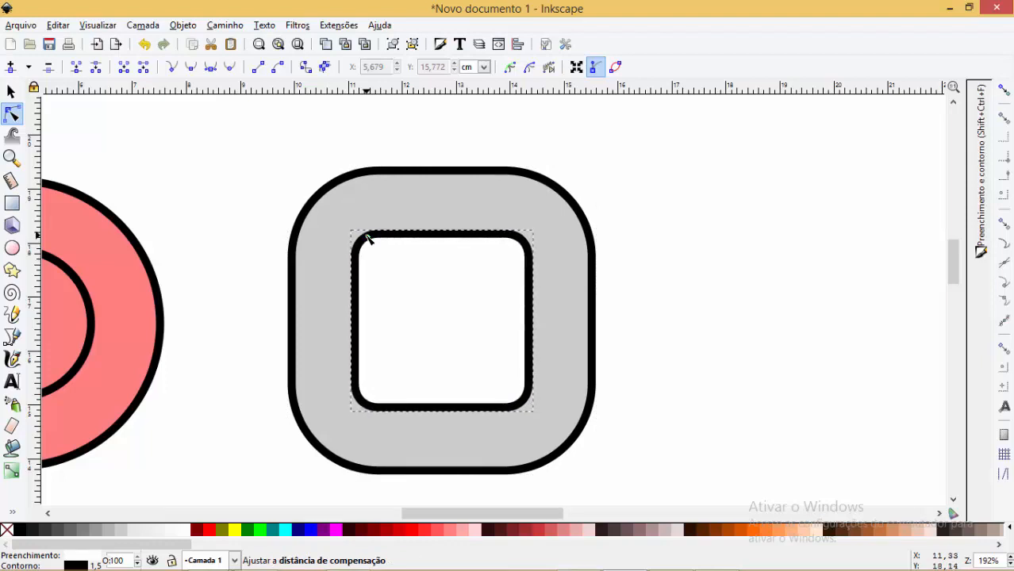
Fill the inner rounded square of the gray button with a medium gray darker than the outer shape.
key("s")
left_click(677, 192)
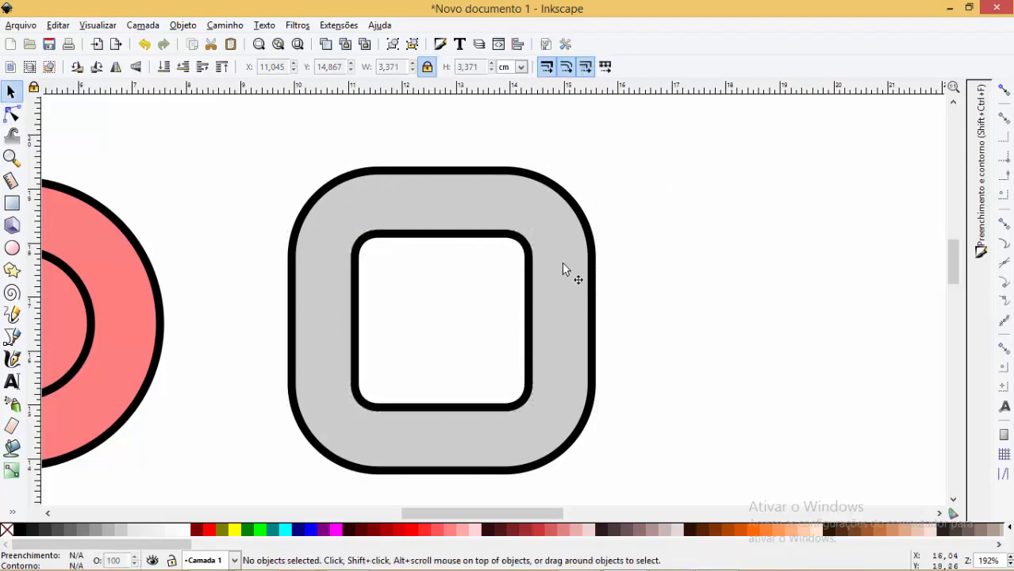
left_click(492, 273)
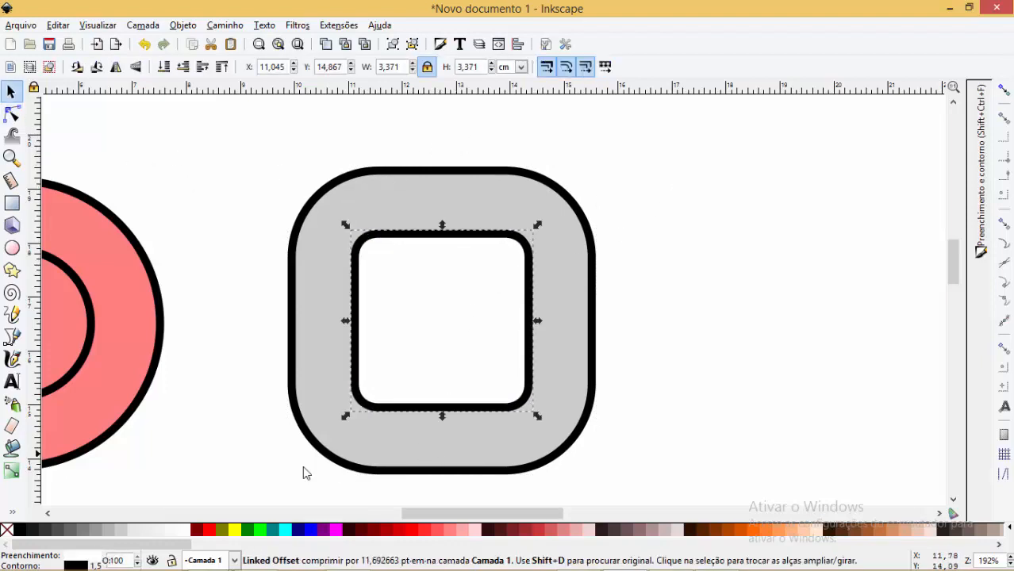
left_click(82, 530)
left_click(622, 251)
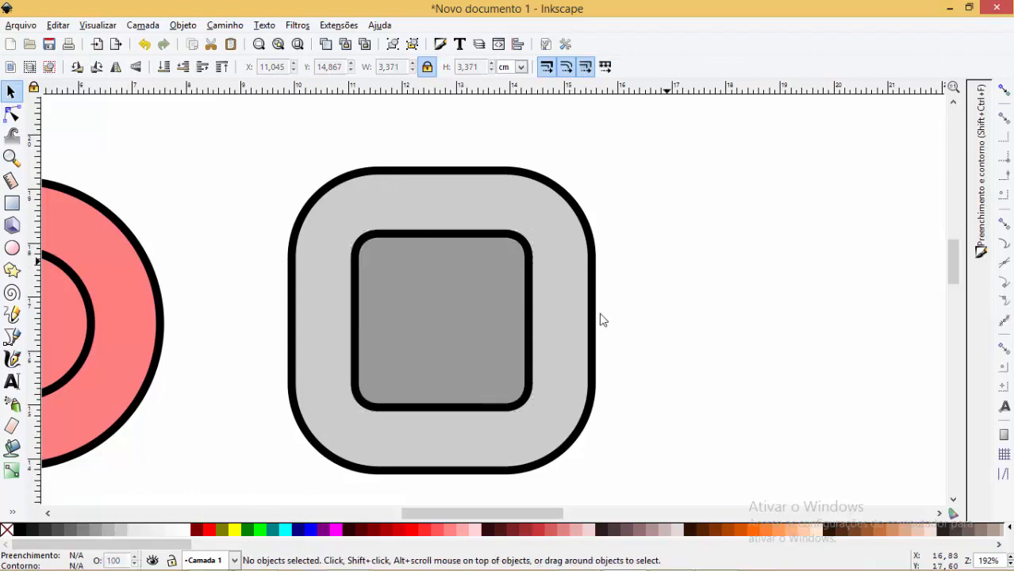
left_click(487, 293)
left_click(677, 242)
Place a copy of the red button's two-hole group in the gray button's inner square and duplicate it alongside.
left_click_drag(522, 511, 481, 515)
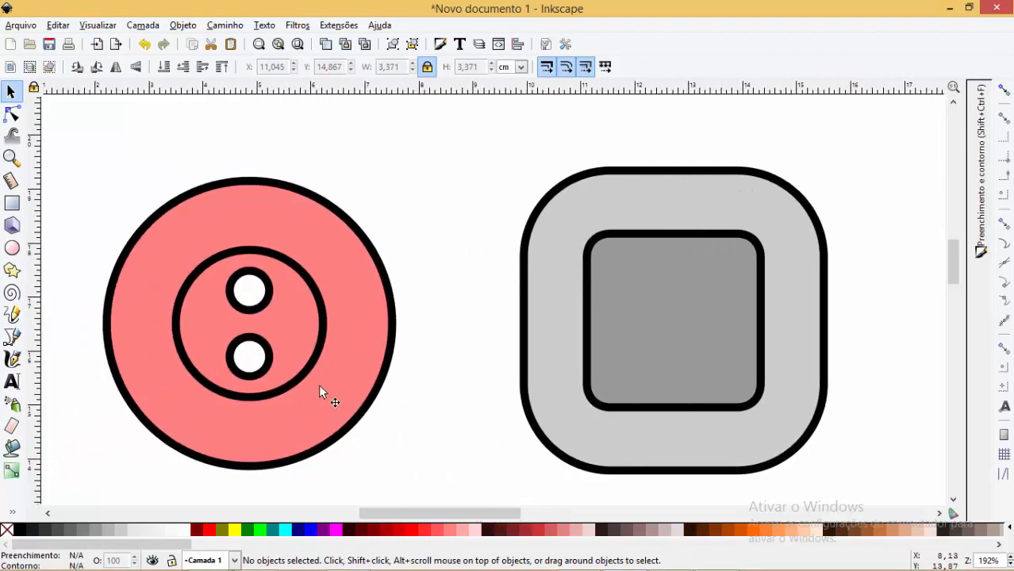
left_click(263, 301)
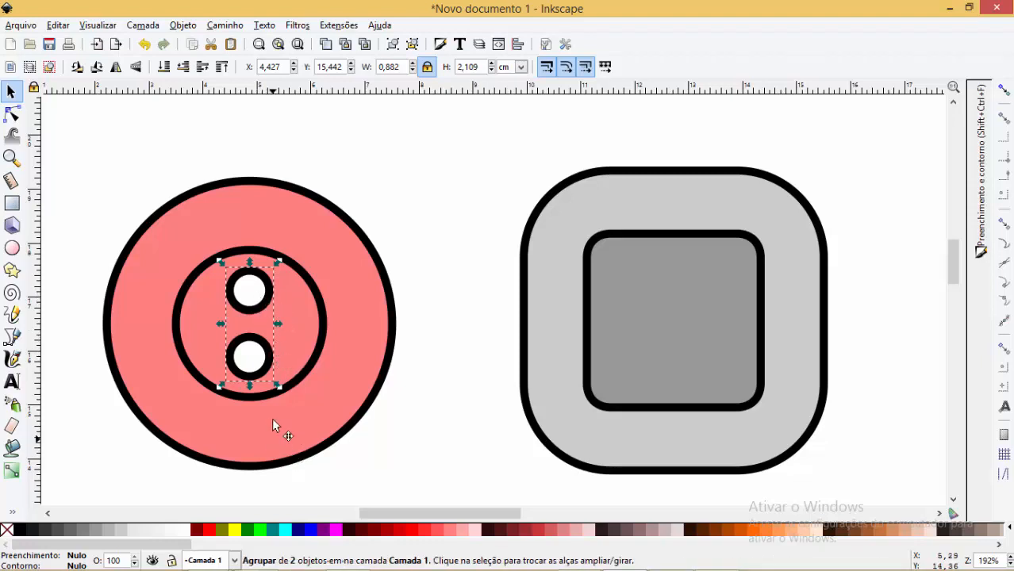
left_click_drag(268, 358, 676, 363)
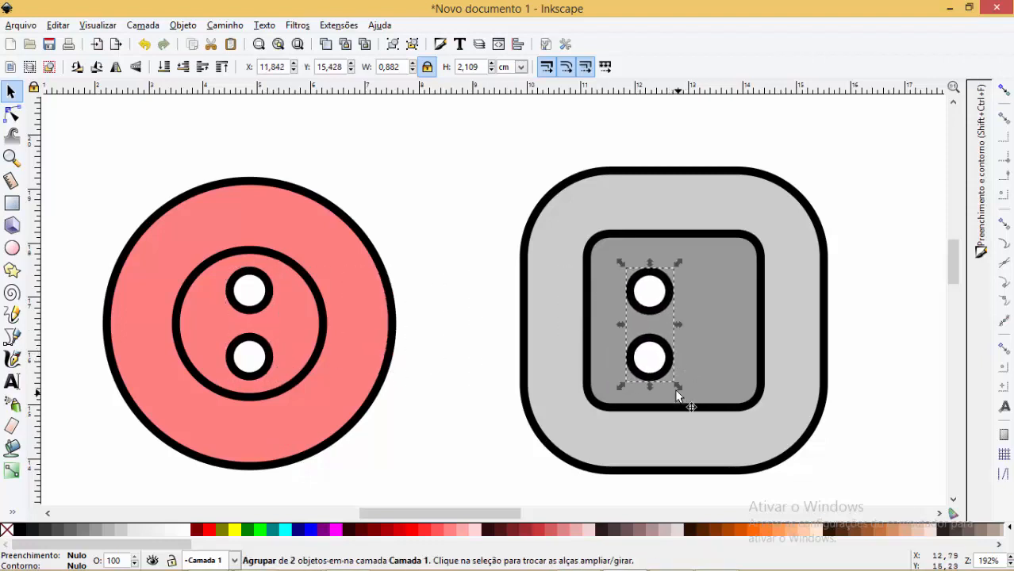
key("ctrl+d")
left_click_drag(665, 291, 730, 287)
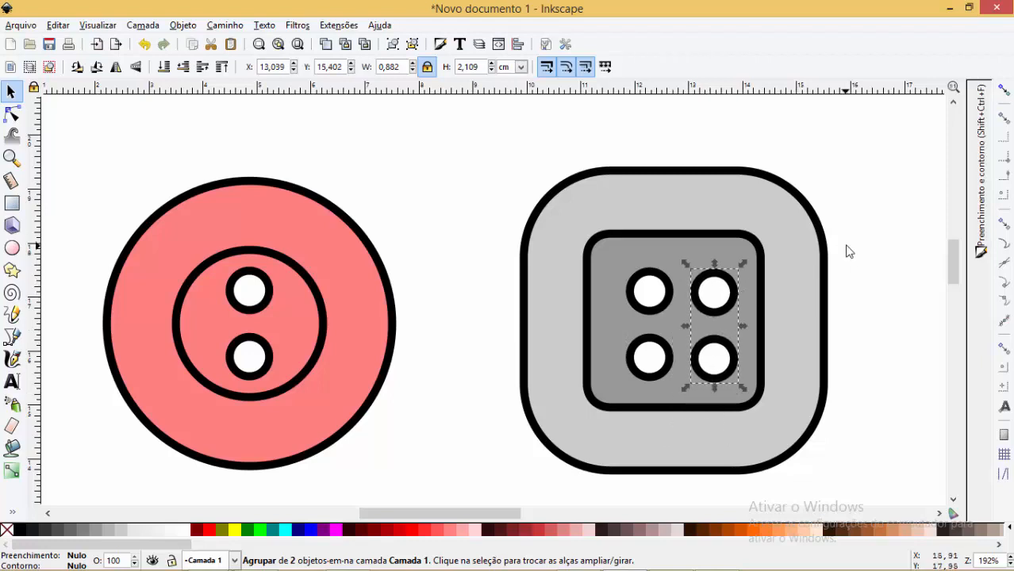
Nudge the second pair of holes outward and delete both pairs from the gray button.
key("Escape")
key("z")
left_click_drag(520, 206, 822, 414)
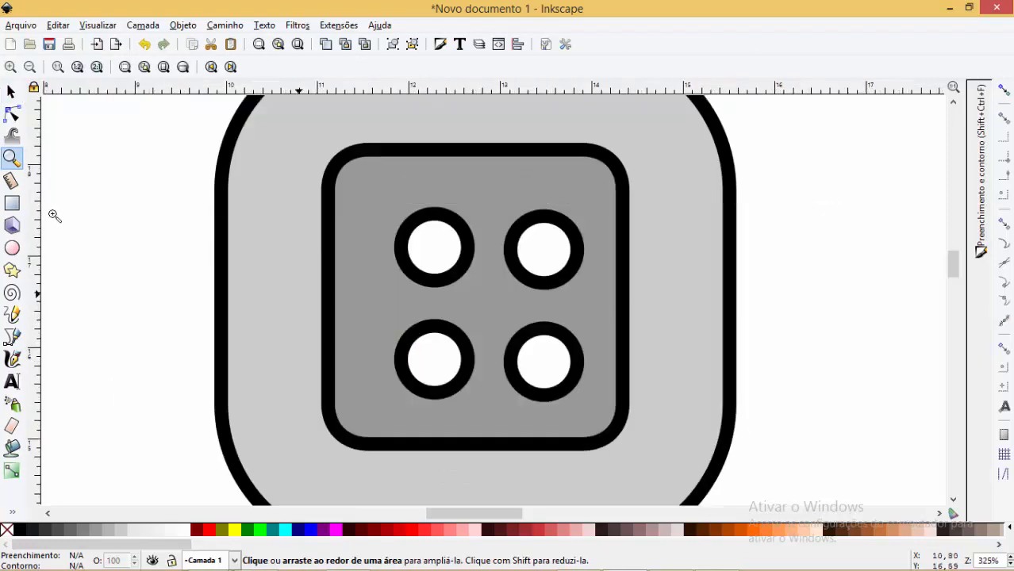
left_click(12, 91)
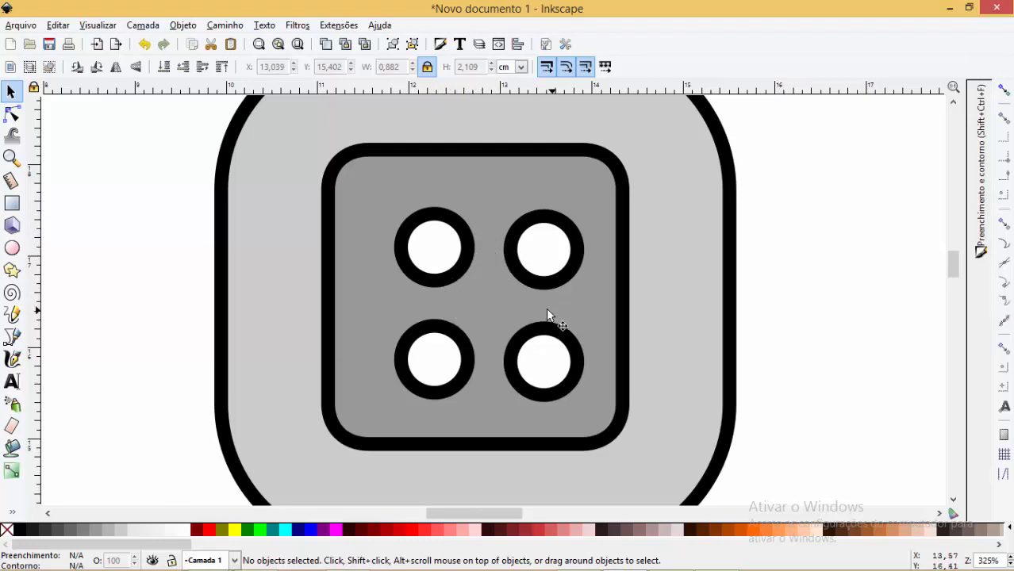
mouse_move(553, 240)
left_mouse_down()
mouse_move(571, 233)
mouse_move(532, 234)
mouse_move(568, 246)
left_mouse_up()
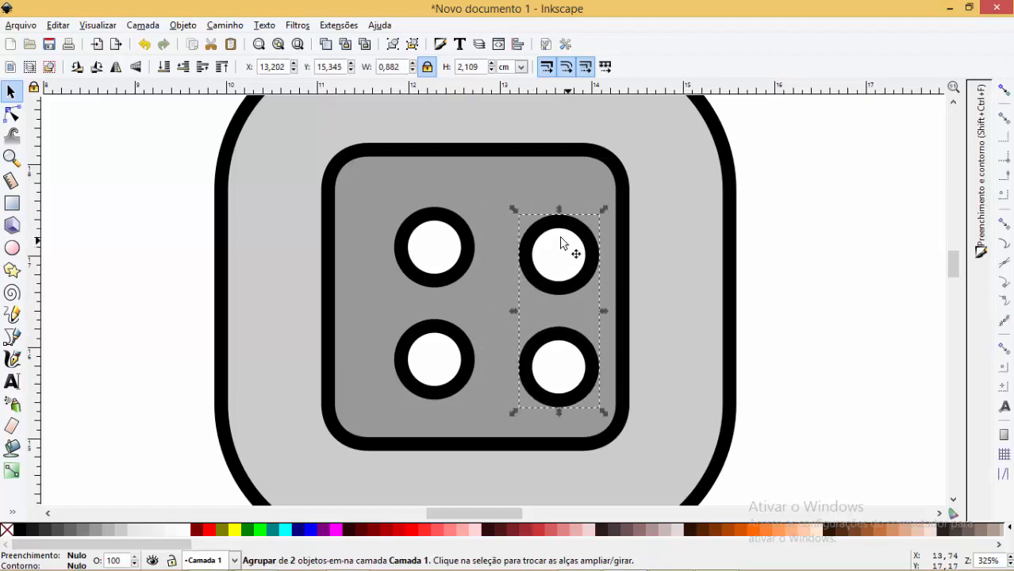
key("Delete")
left_click(448, 238)
key("Delete")
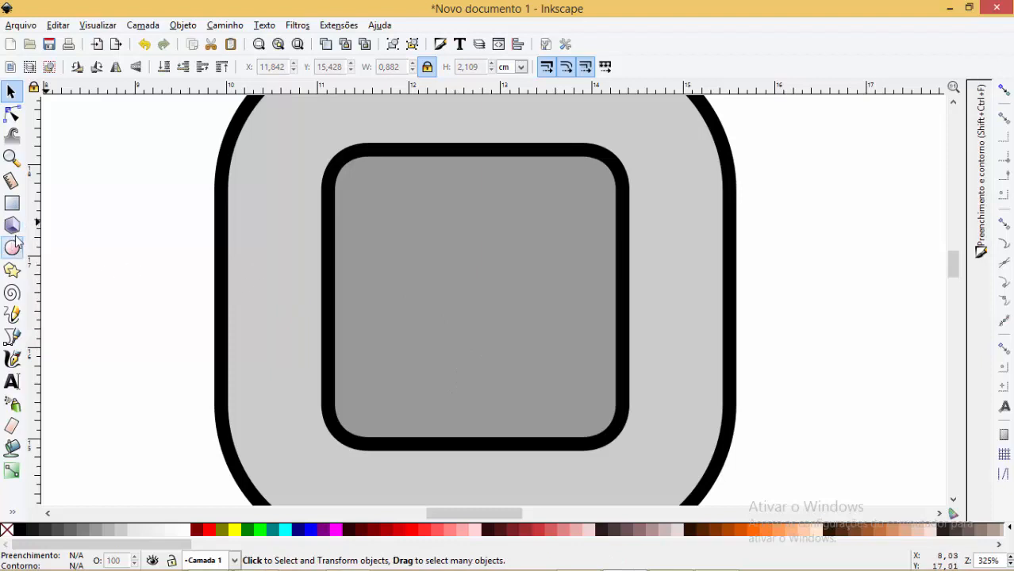
left_click(11, 203)
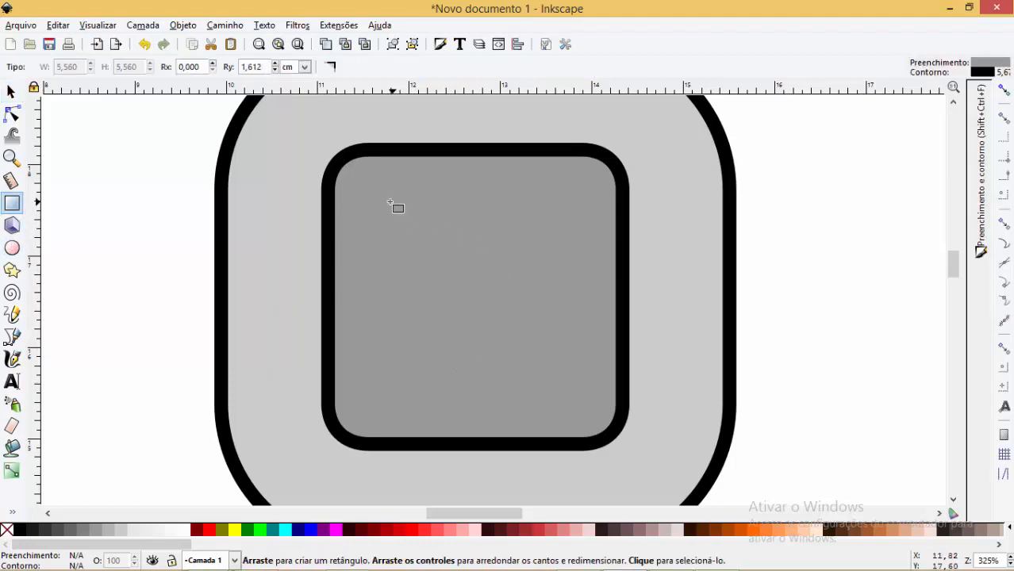
left_click_drag(389, 202, 575, 393)
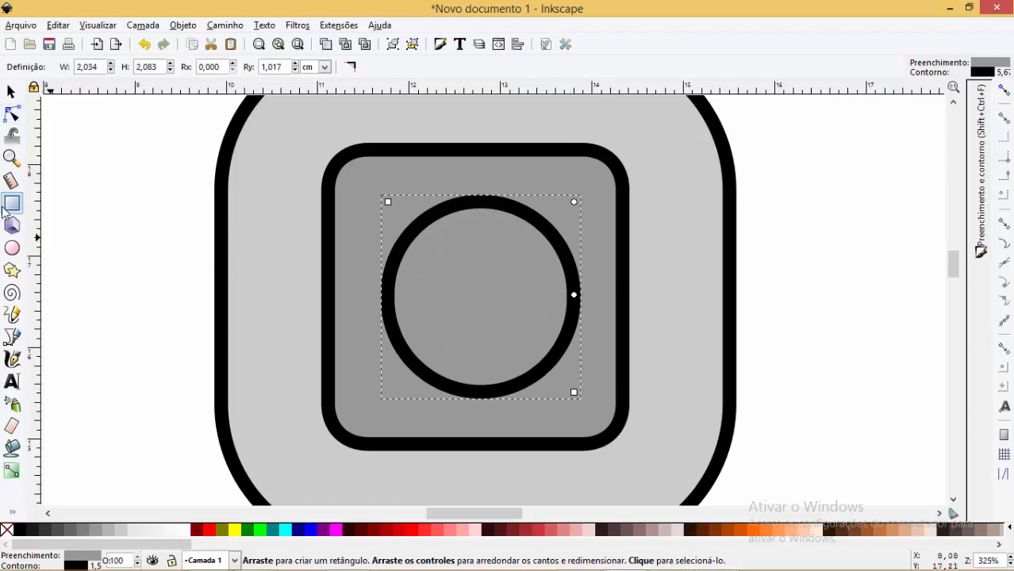
key("Delete")
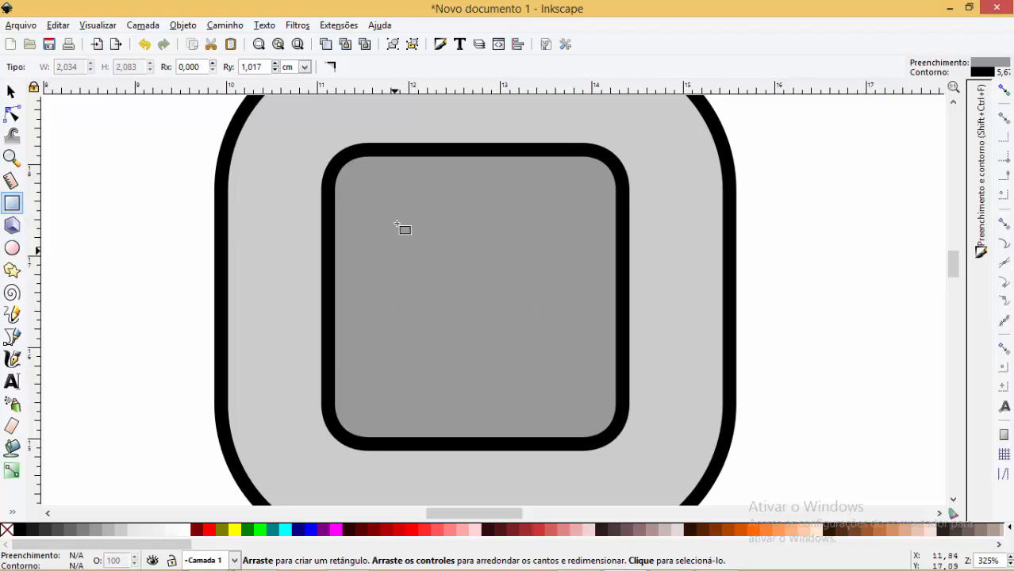
Draw a square of about 2.07 cm inside the gray button's inner shape and remove its corner rounding.
left_click_drag(397, 210, 584, 404)
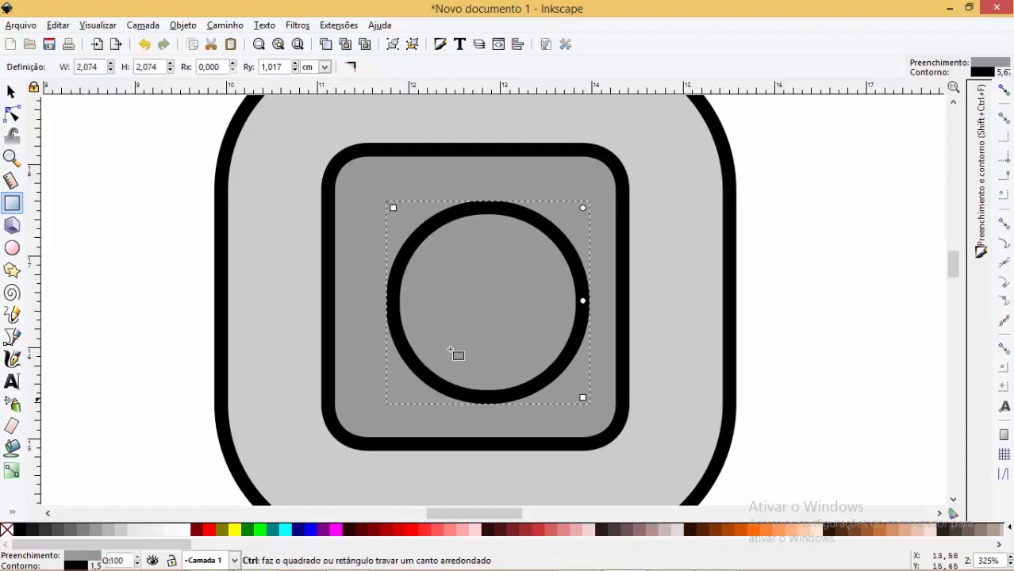
key("n")
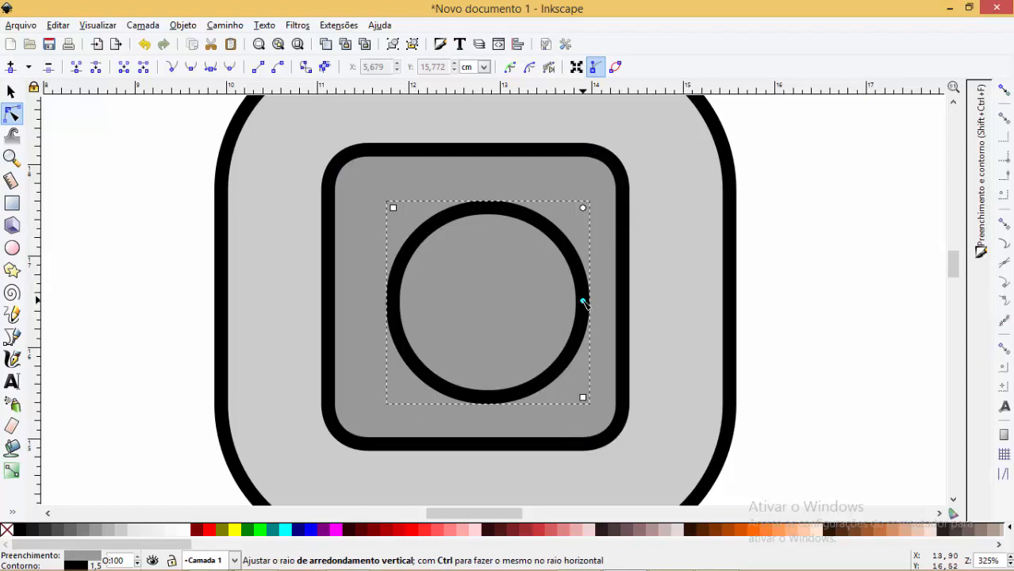
left_click_drag(584, 303, 598, 189)
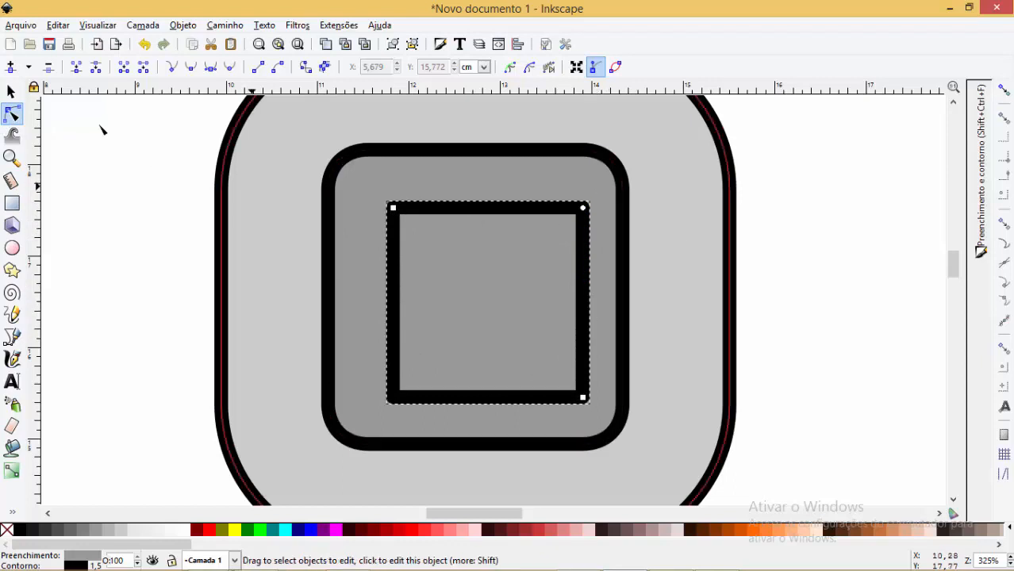
Fill the new square with cyan and move it roughly to the middle of the dark gray inner shape.
left_click(11, 92)
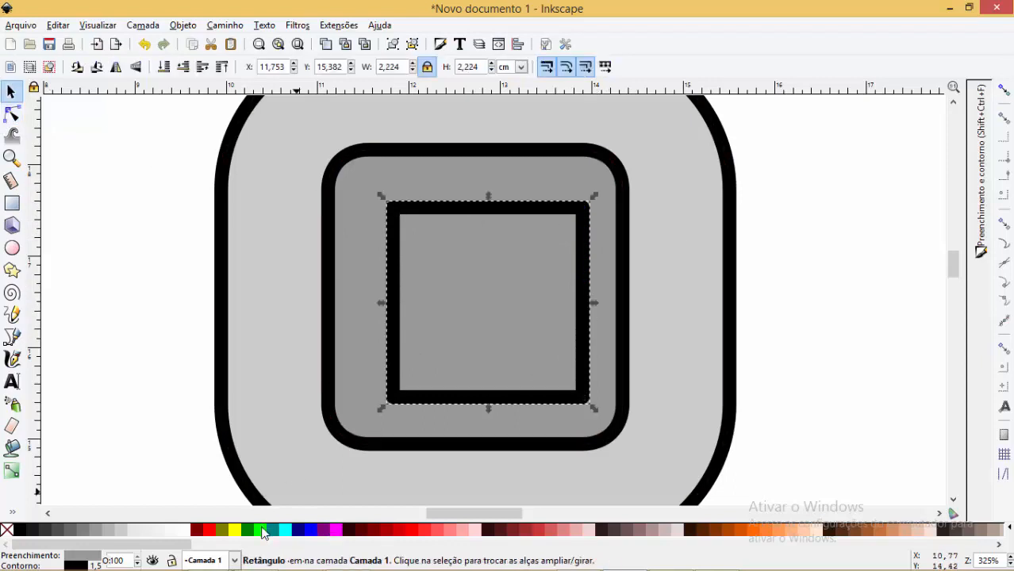
left_click(283, 533)
left_click_drag(564, 285, 543, 282)
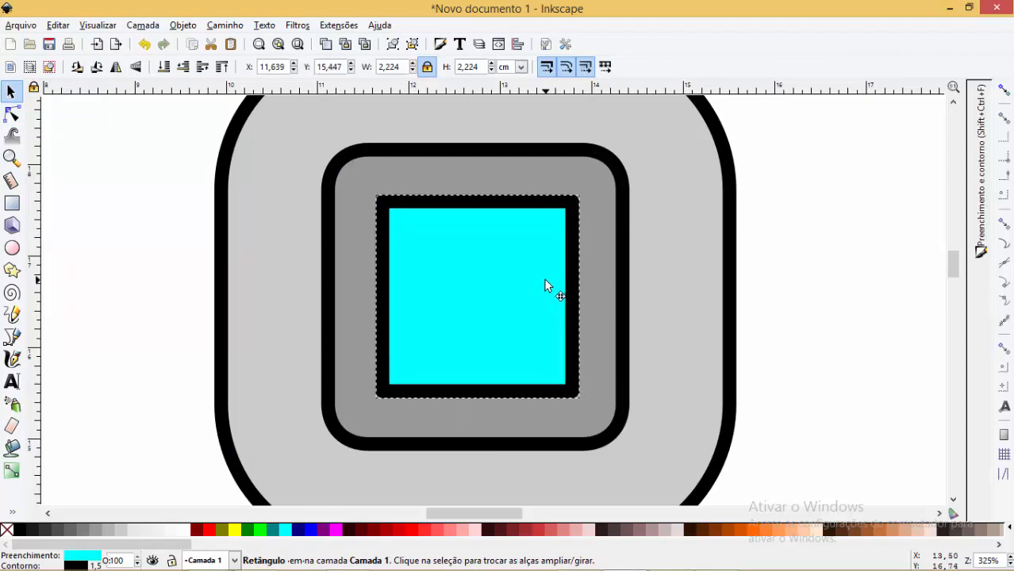
scroll(745, 293, "down", 2)
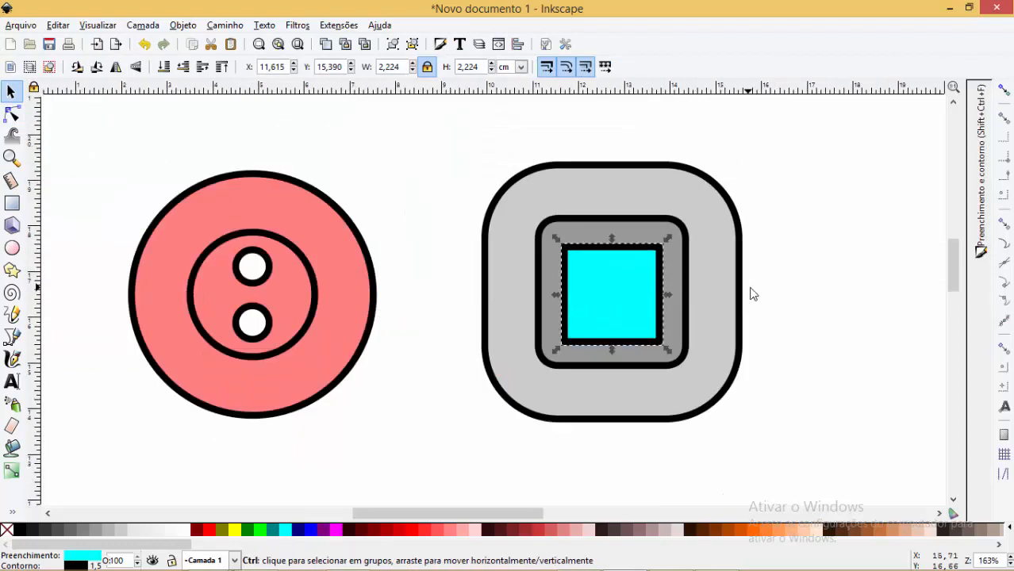
left_click(752, 290)
Close the docked Fill and Stroke dialog to free up canvas space.
left_click_drag(468, 513, 501, 523)
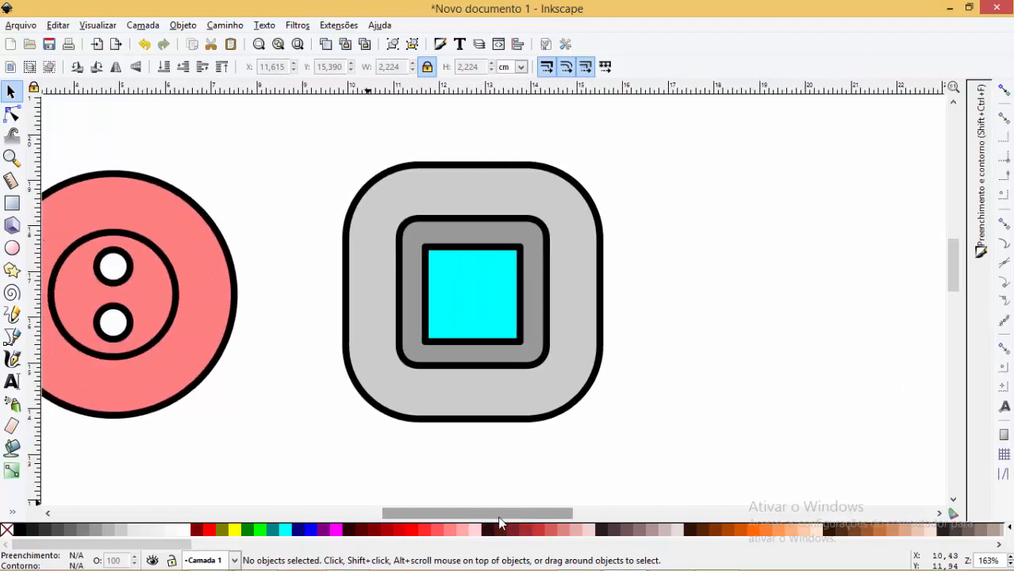
left_click(990, 193)
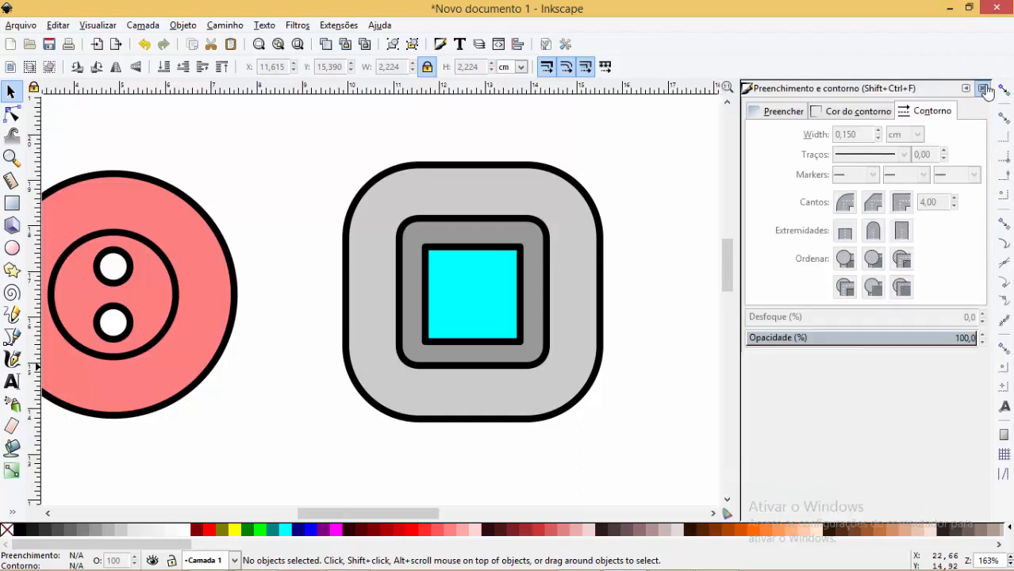
left_click(987, 85)
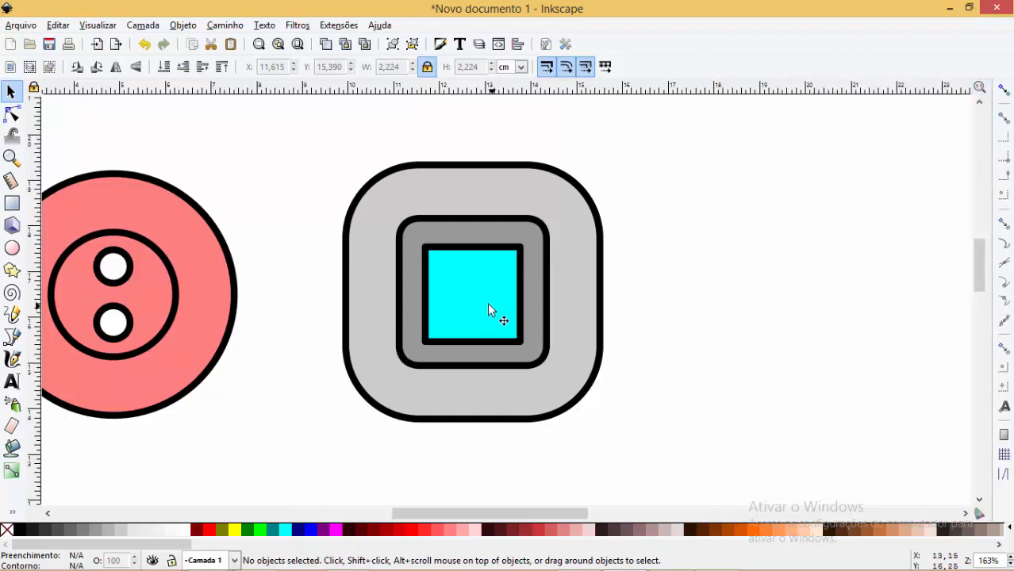
Remove the cyan square's outline and reposition the square near the middle of the gray button.
left_click_drag(494, 311, 508, 308)
left_click(520, 305)
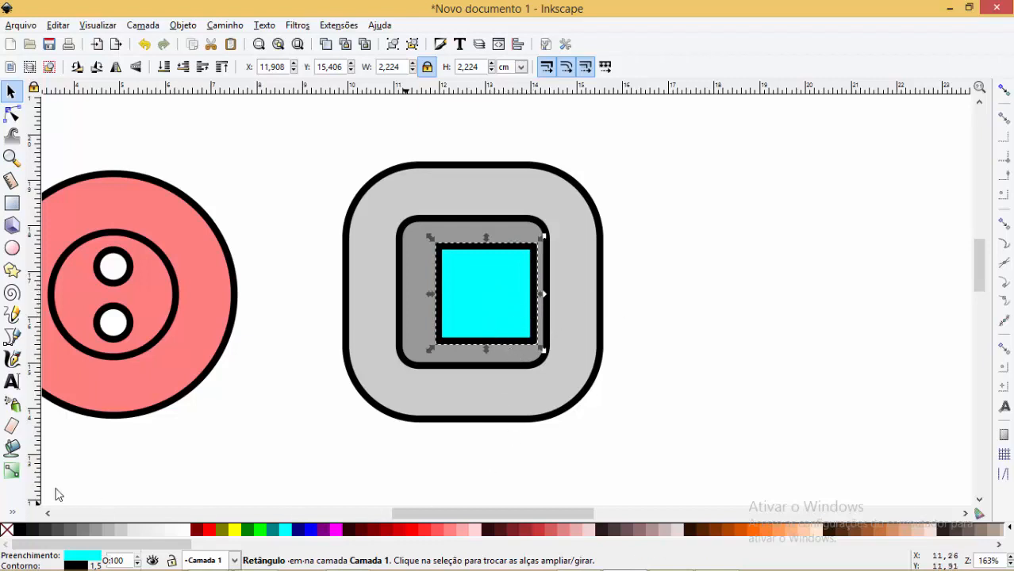
left_click(7, 530, "shift")
mouse_move(485, 271)
left_mouse_down()
mouse_move(458, 268)
mouse_move(502, 269)
mouse_move(492, 268)
left_mouse_up()
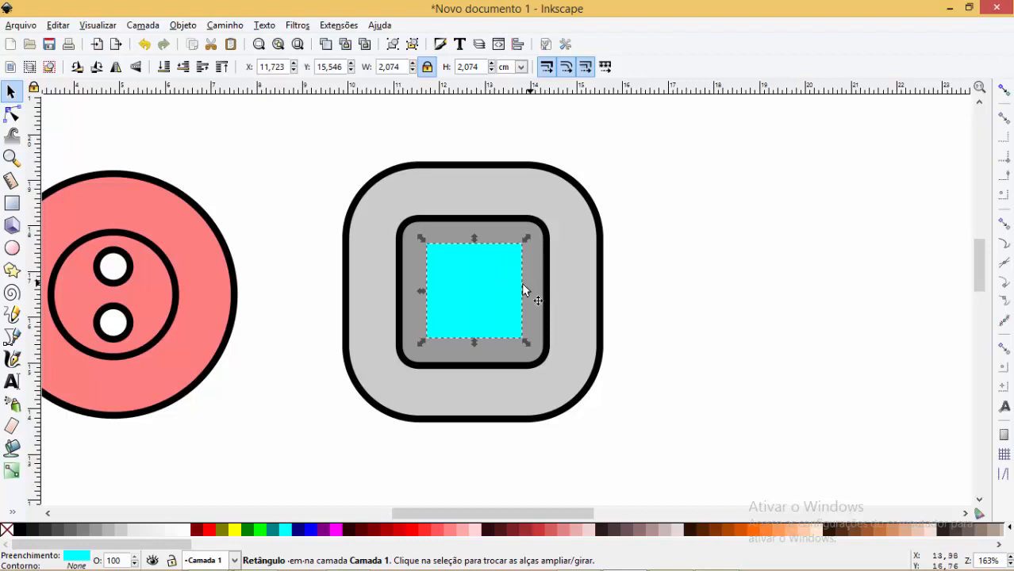
Centre the cyan square horizontally and vertically on the outer rounded square, aligning relative to the last selected object.
left_click(502, 274)
left_click(523, 199, "shift")
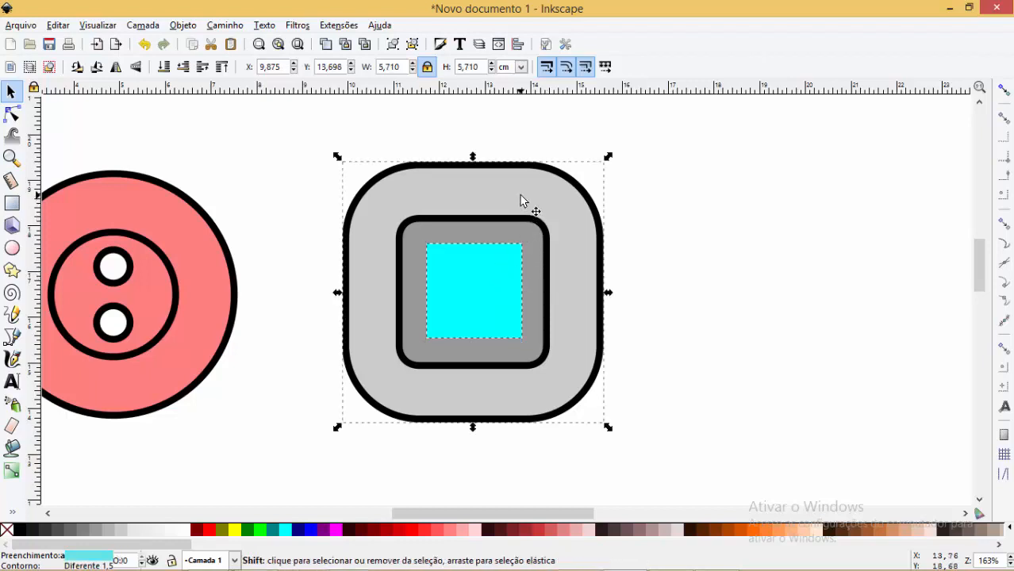
left_click(225, 25)
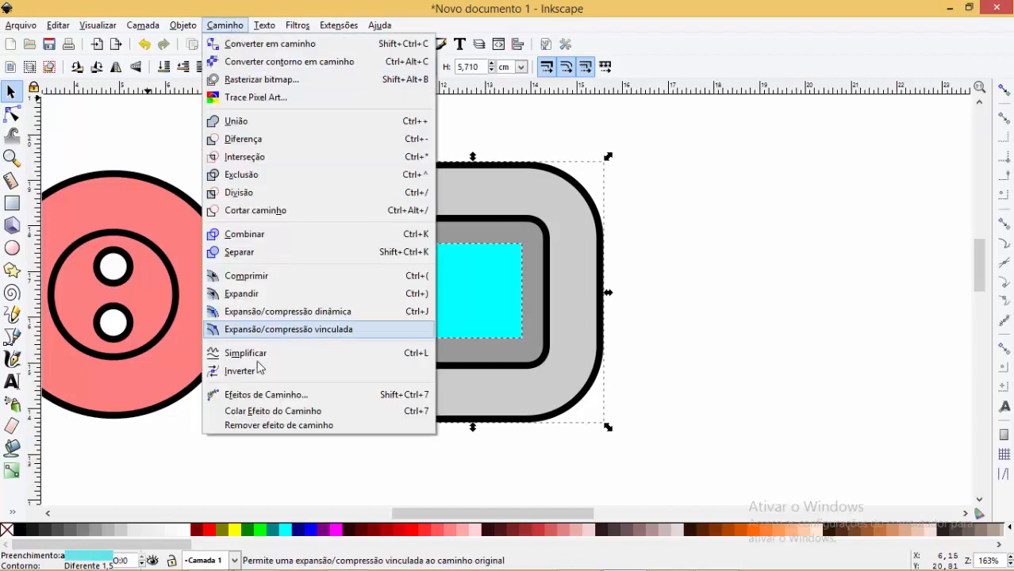
mouse_move(182, 25)
left_click(227, 488)
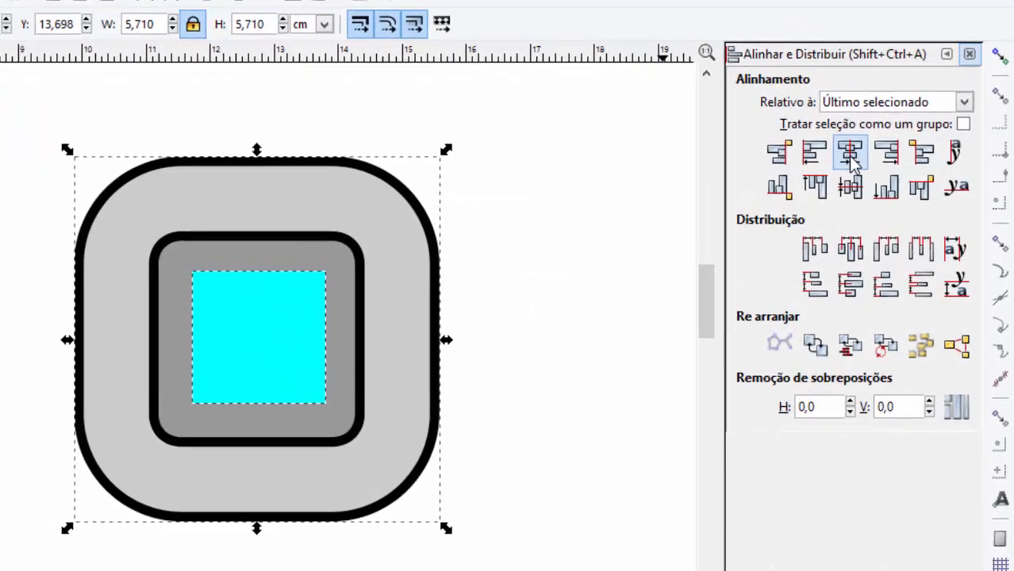
left_click(897, 159)
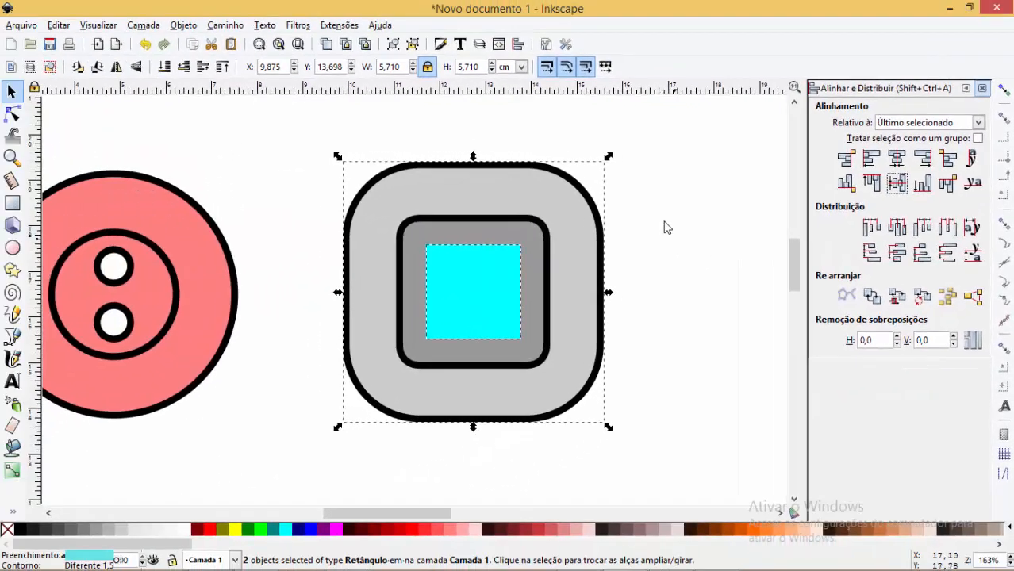
left_click(442, 236)
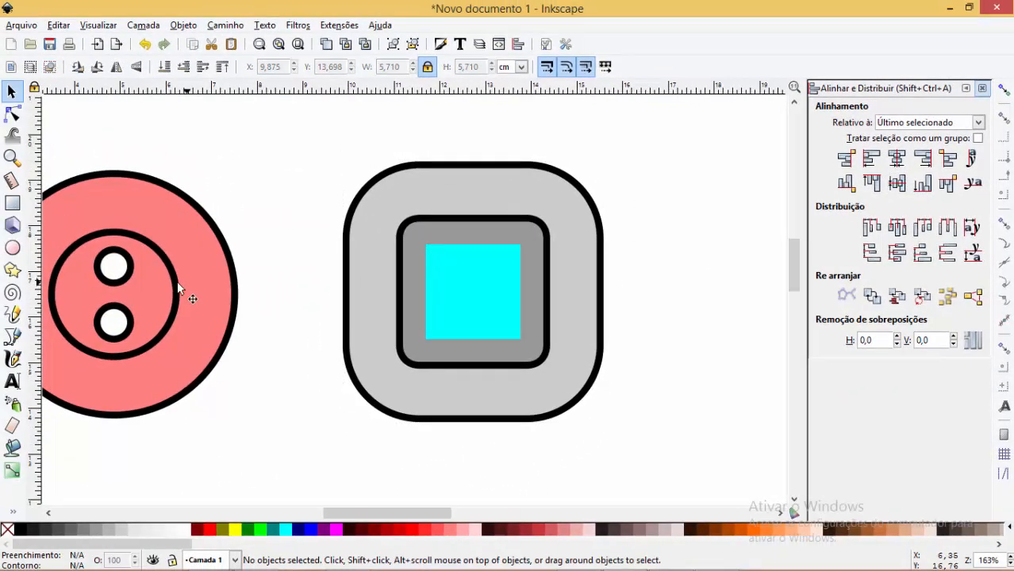
Paste a copy of the red button's two-hole group and place it over the cyan square's right edge.
left_click(130, 268)
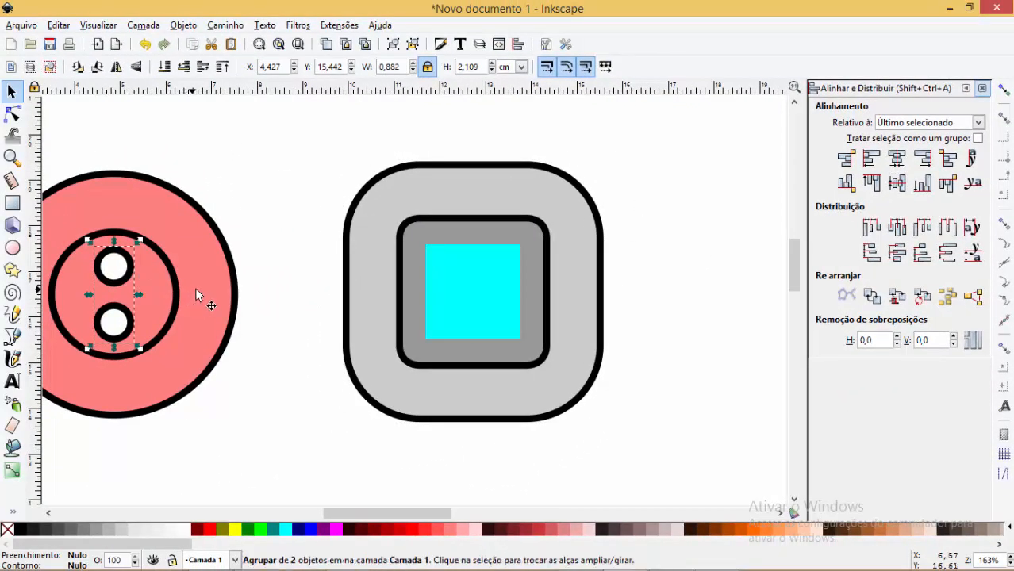
key("ctrl+c")
key("ctrl+v")
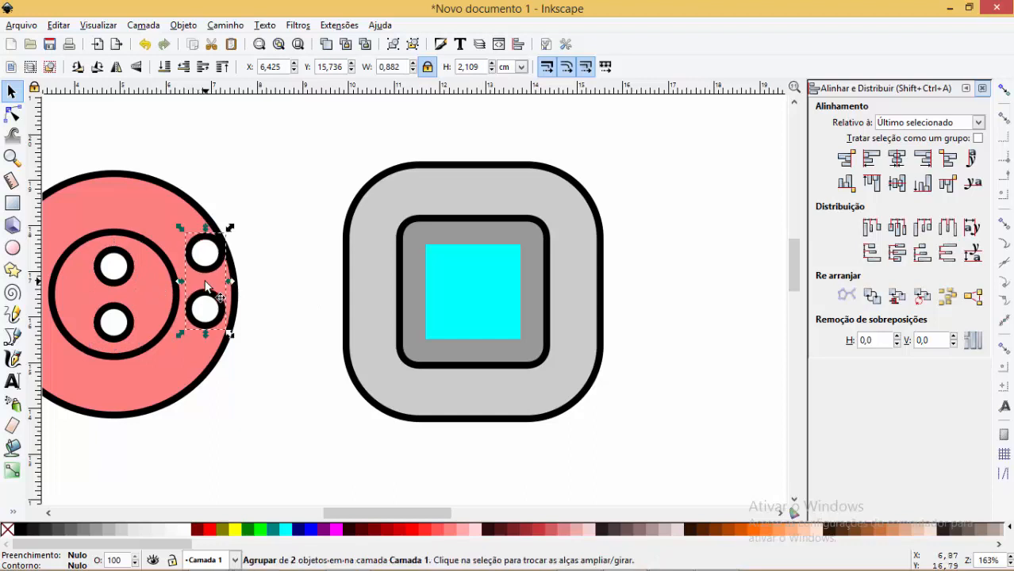
left_click_drag(210, 258, 520, 256)
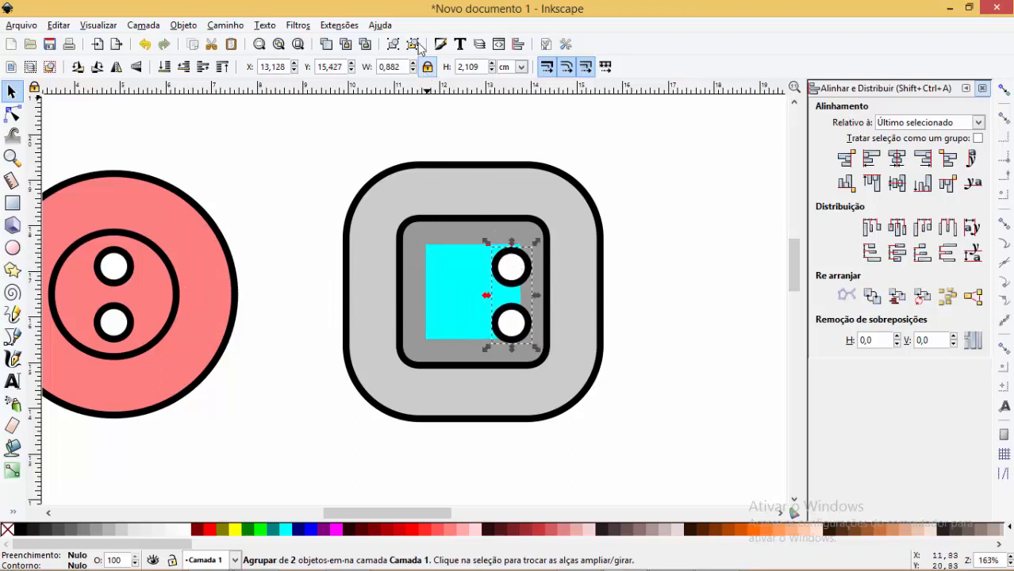
Ungroup the copied holes, delete the lower one, and fit the remaining hole into the cyan square's upper-right corner.
left_click(418, 46)
left_click(639, 264)
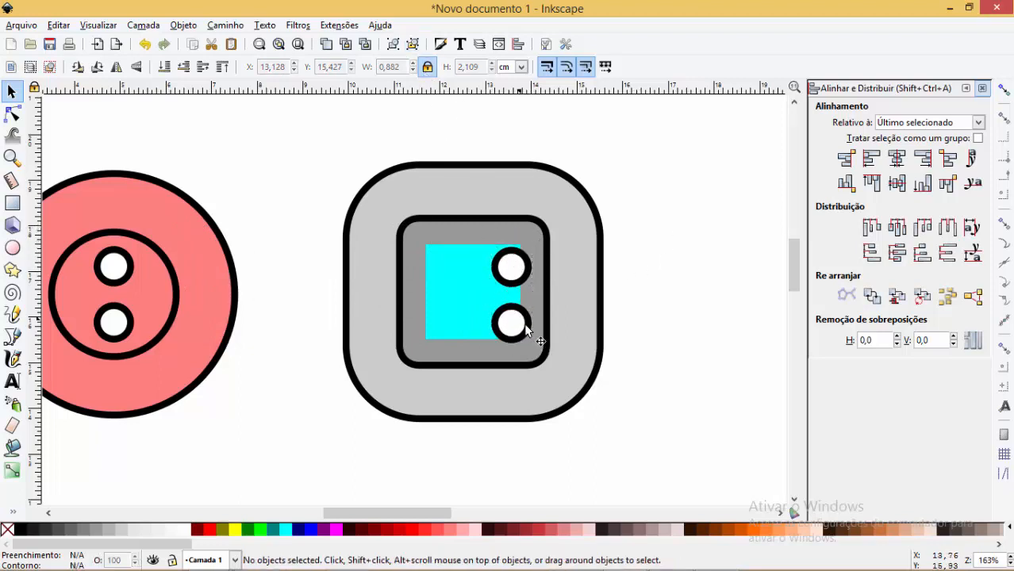
left_click(524, 323)
key("Delete")
left_click_drag(521, 270, 513, 267)
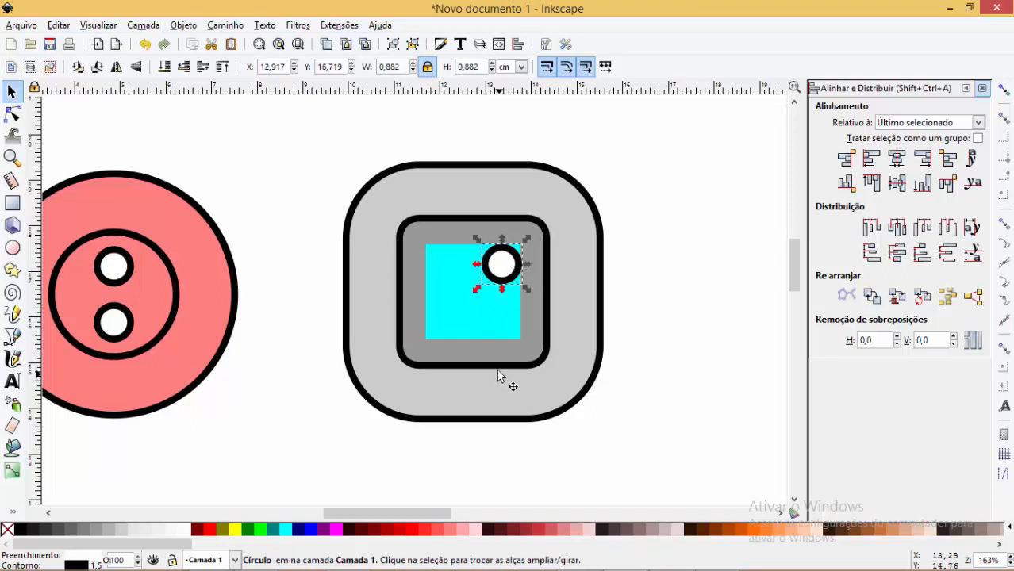
Copy the upper-right hole and paste three copies near the cyan square's other three corners.
key("ctrl+c")
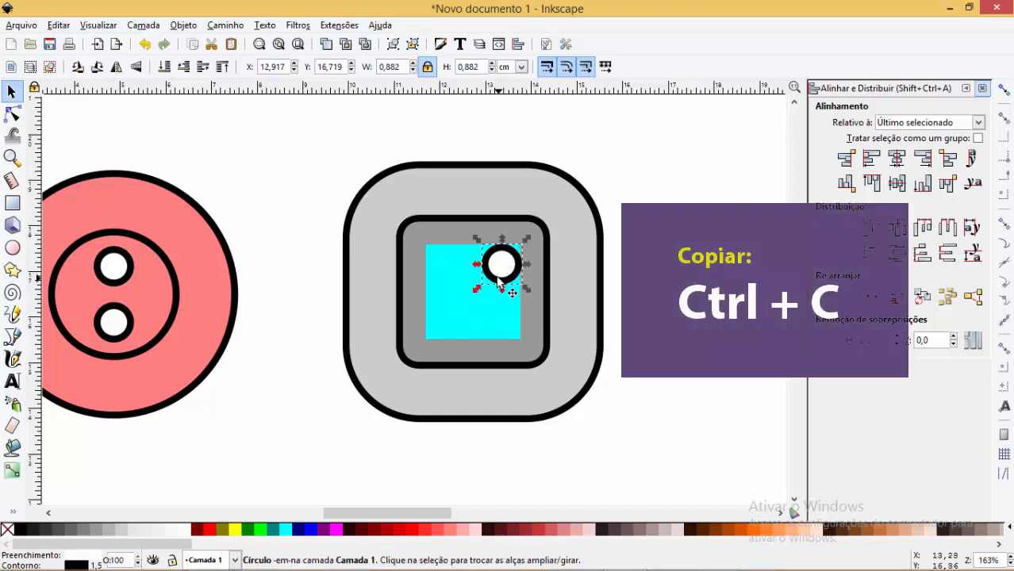
key("ctrl+v")
left_click_drag(500, 288, 443, 271)
key("ctrl+v")
key("ctrl+v")
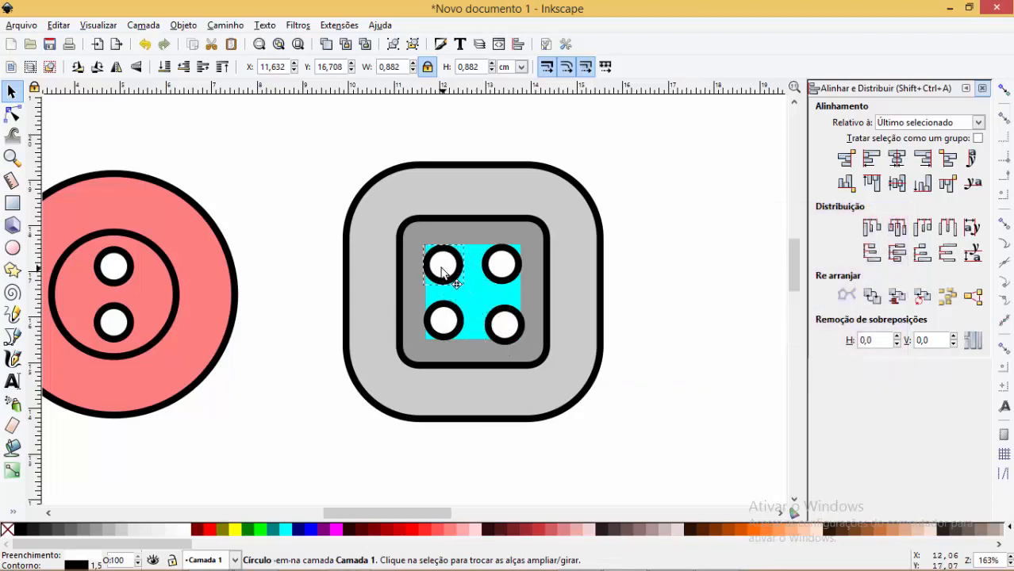
Align the upper-left hole to the cyan square's left and top edges, relative to the last selected object.
key("z")
left_click_drag(343, 198, 656, 409)
left_click(11, 113)
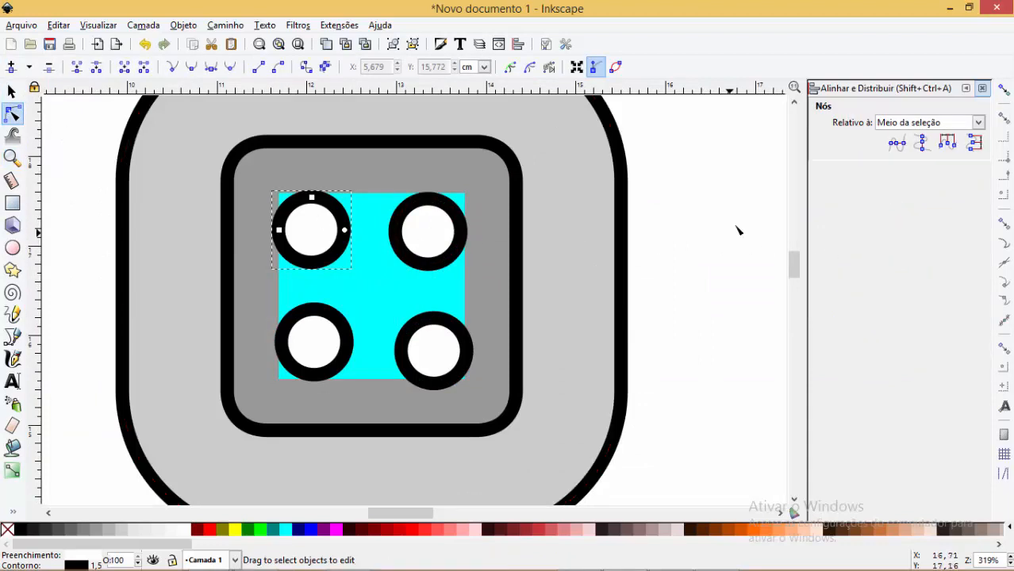
left_click(11, 91)
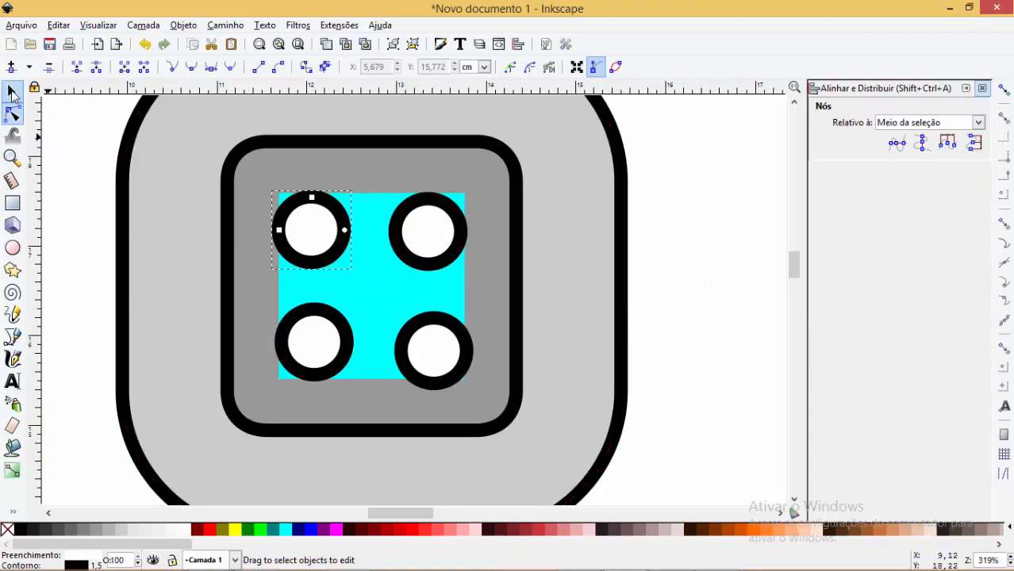
left_click(343, 229)
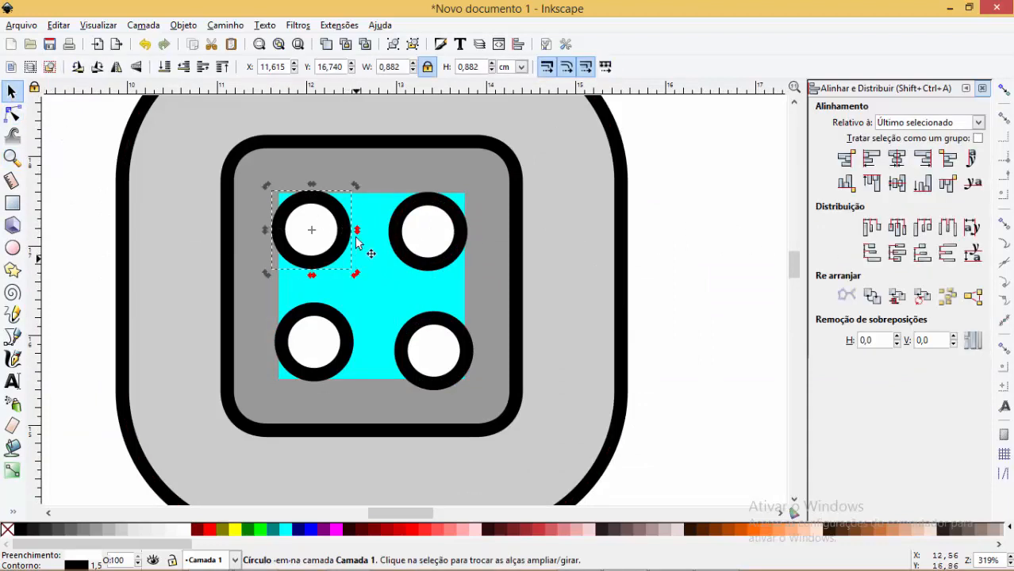
left_click(373, 293, "shift")
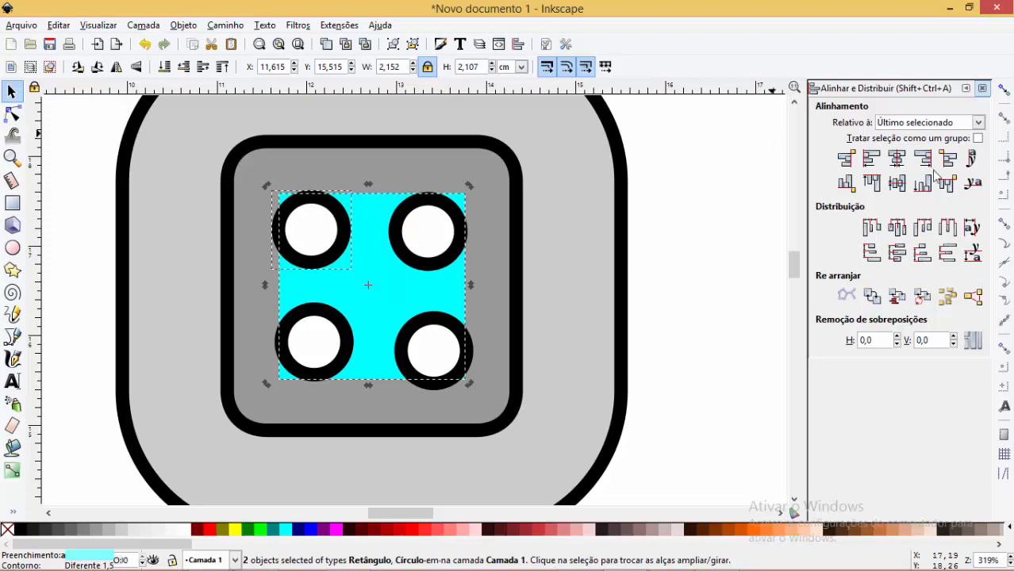
left_click(667, 219)
left_click(313, 226)
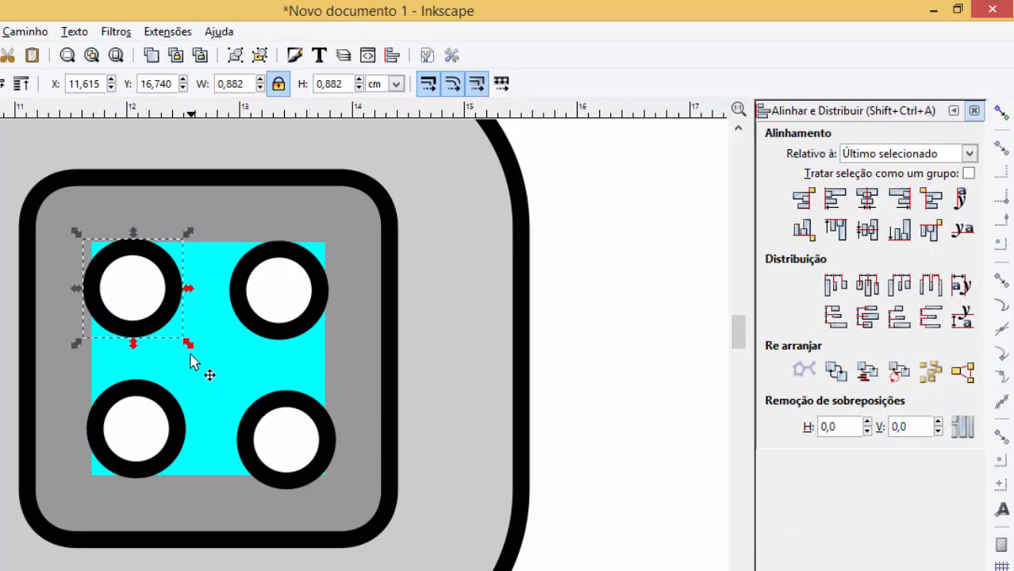
left_click(213, 364, "shift")
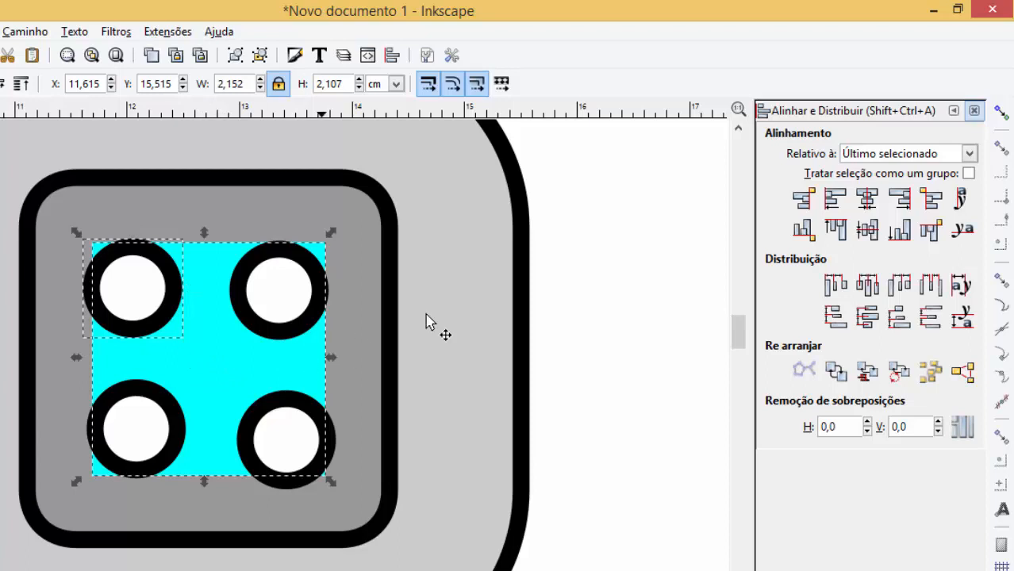
left_click(836, 200)
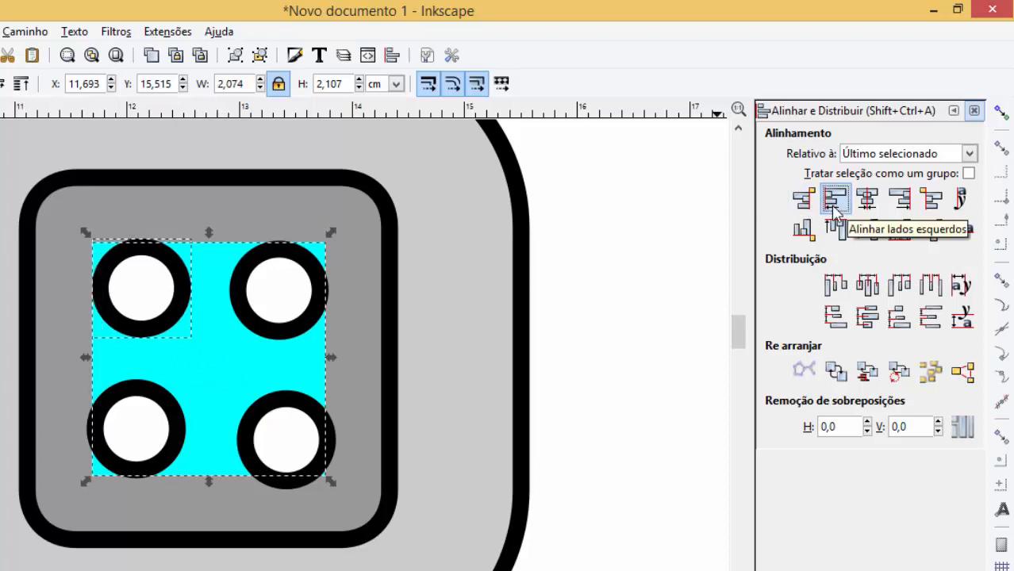
left_click(840, 232)
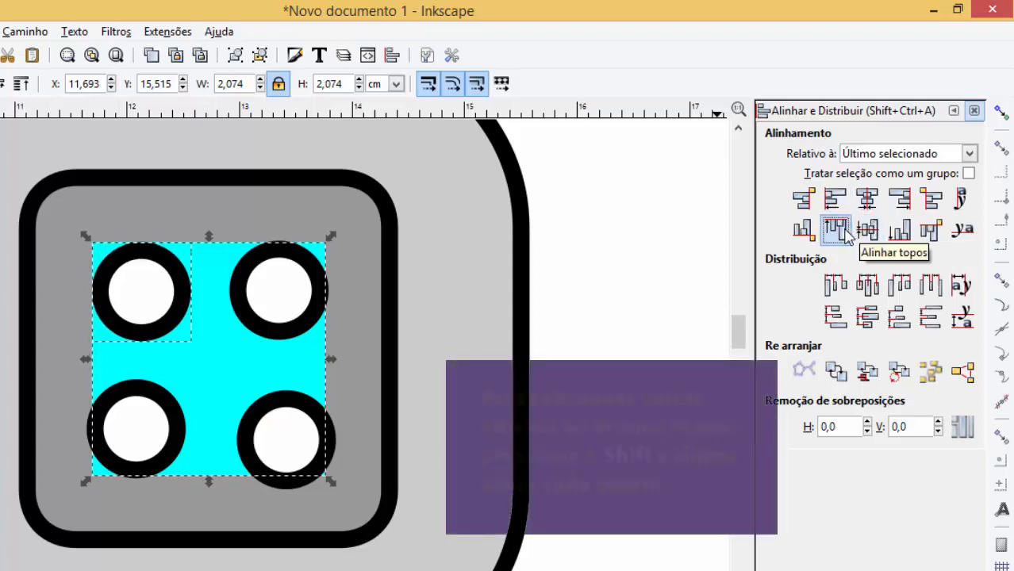
Align the upper-right hole to the cyan square's top and right edges.
left_click(322, 310)
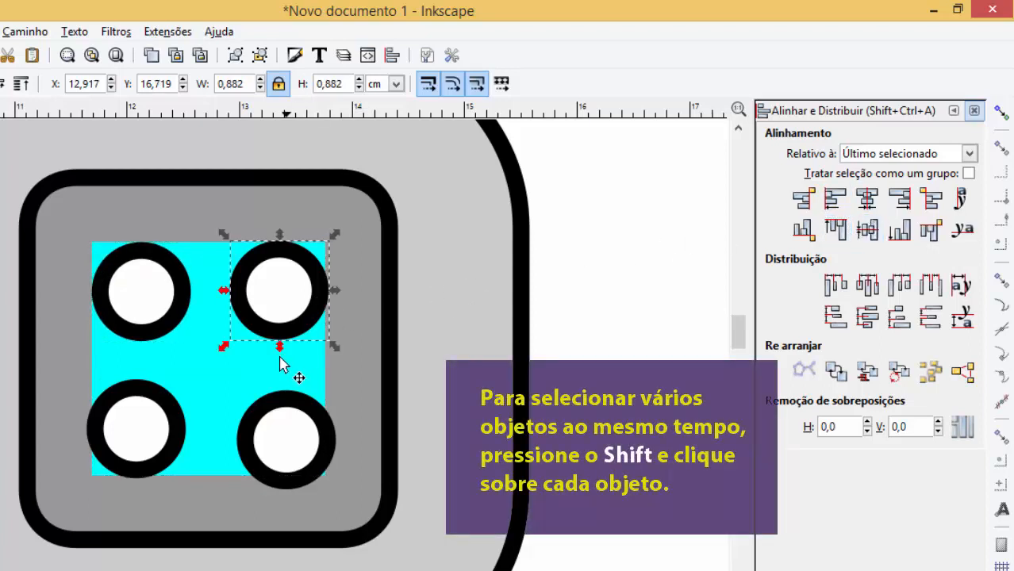
left_click(218, 363, "shift")
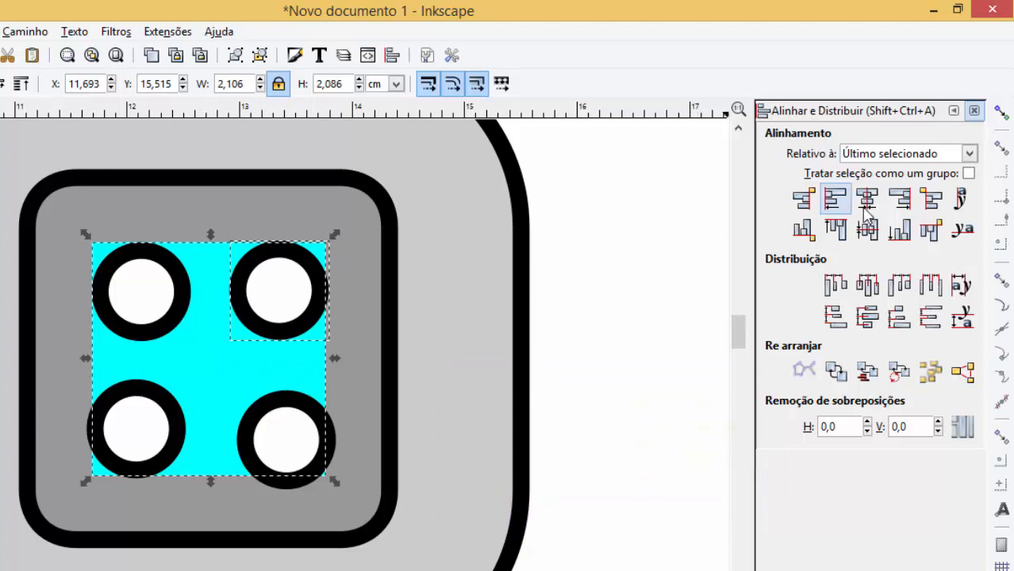
left_click(835, 230)
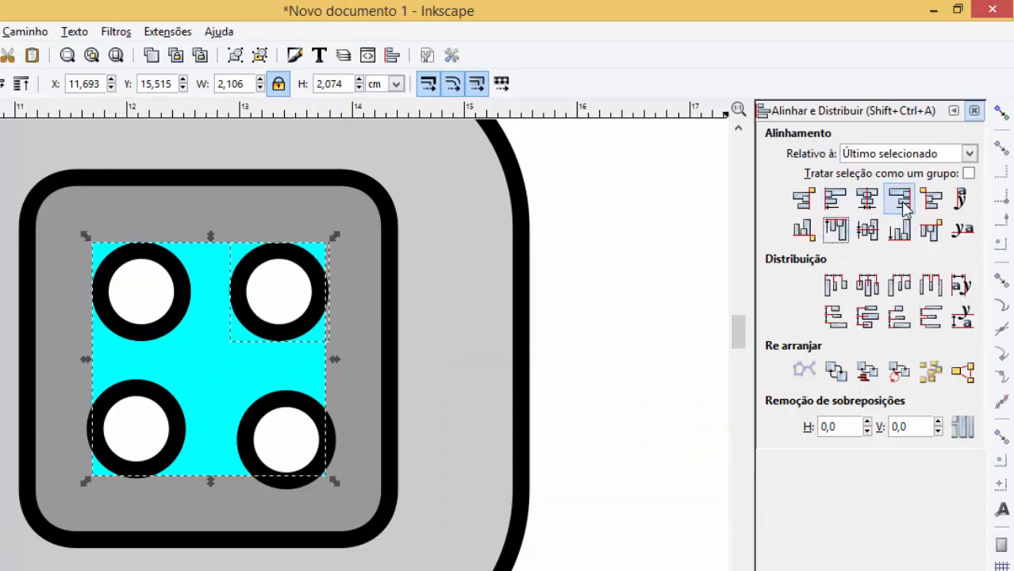
left_click(900, 200)
Align the lower-right hole to the cyan square's right and bottom edges.
left_click(251, 412)
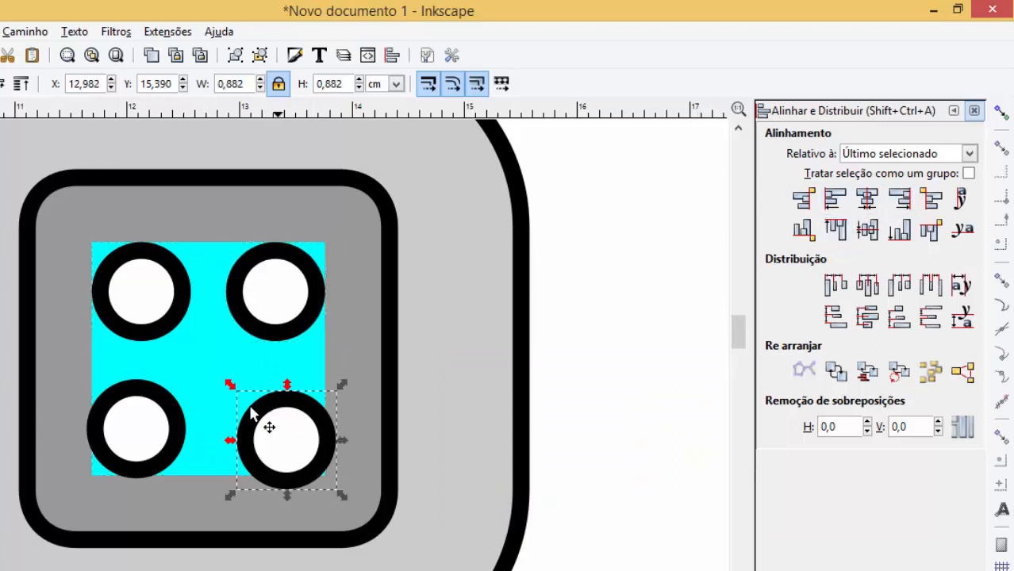
left_click(200, 351, "shift")
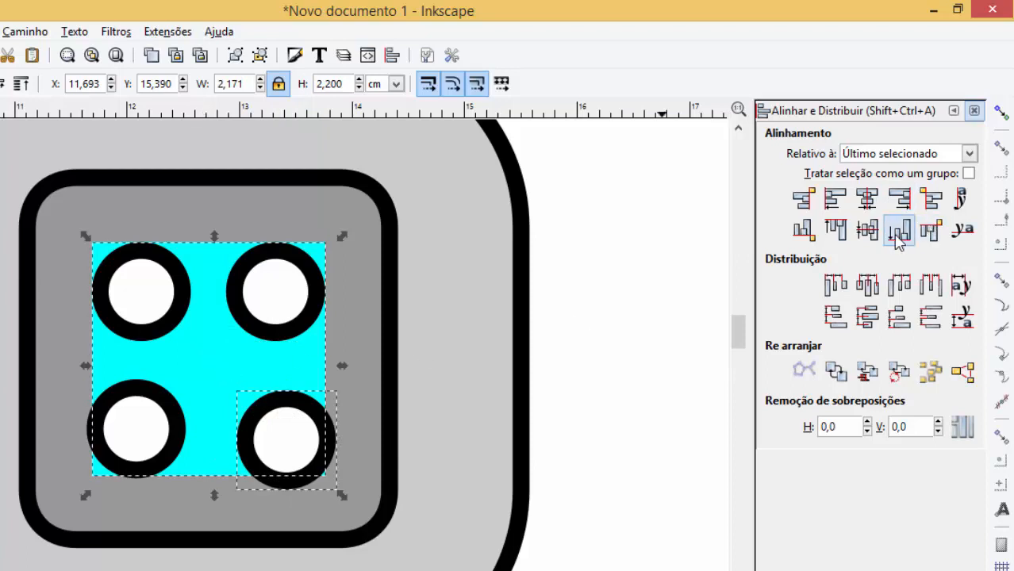
left_click(900, 200)
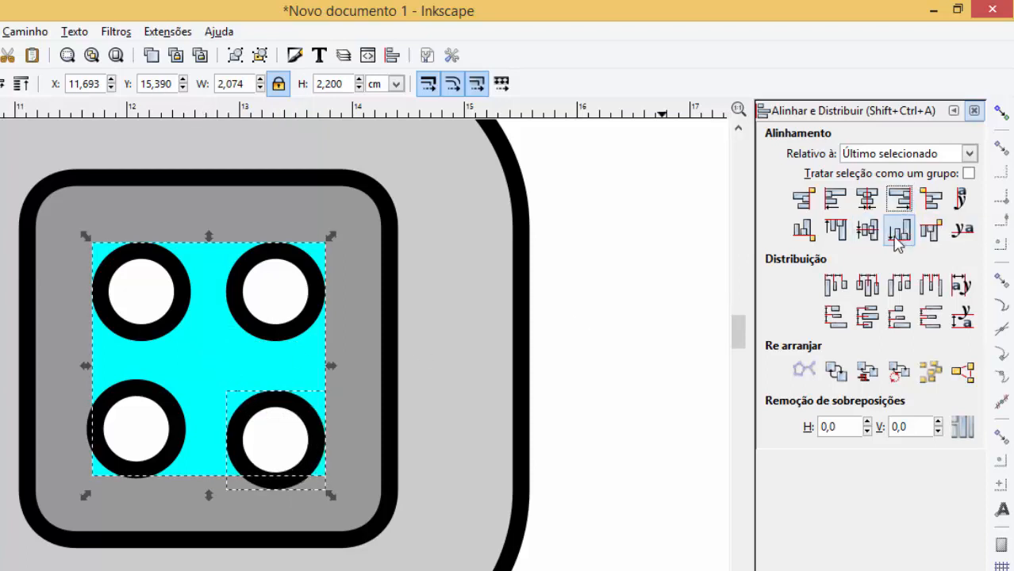
left_click(896, 232)
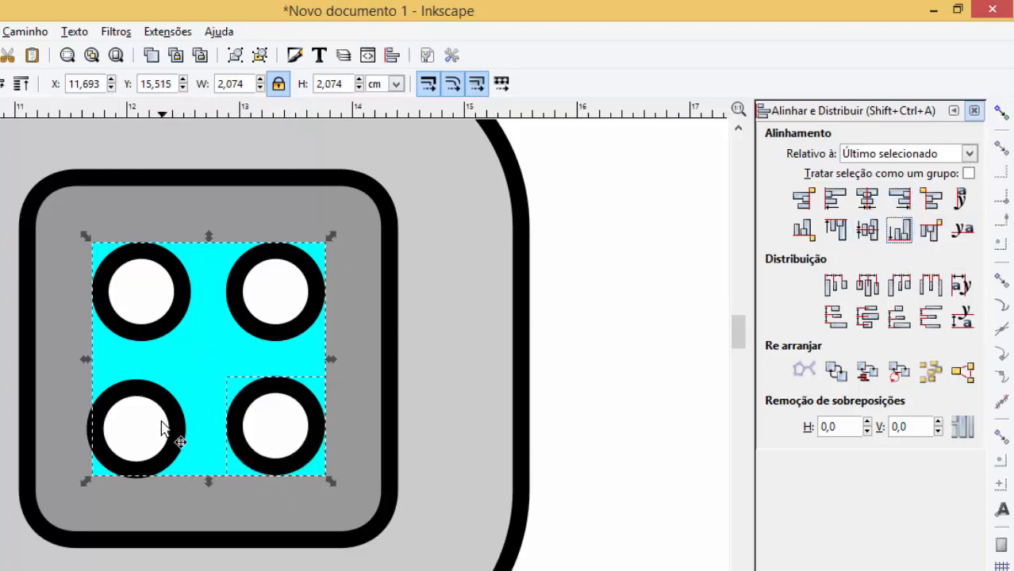
Align the lower-left hole to the cyan square's left and bottom edges and clear the selection.
left_click(161, 428)
left_click(195, 373, "shift")
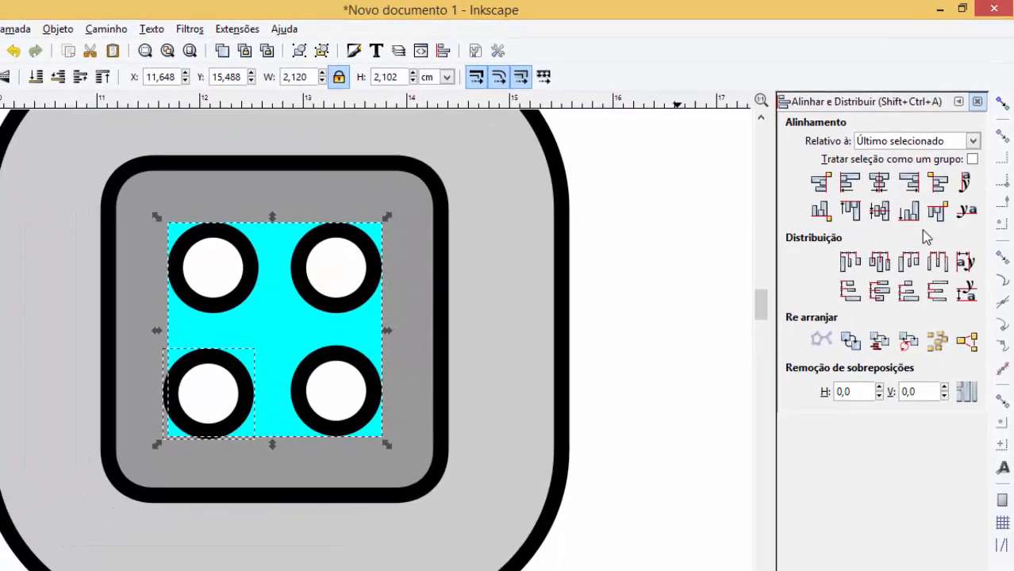
left_click(849, 182)
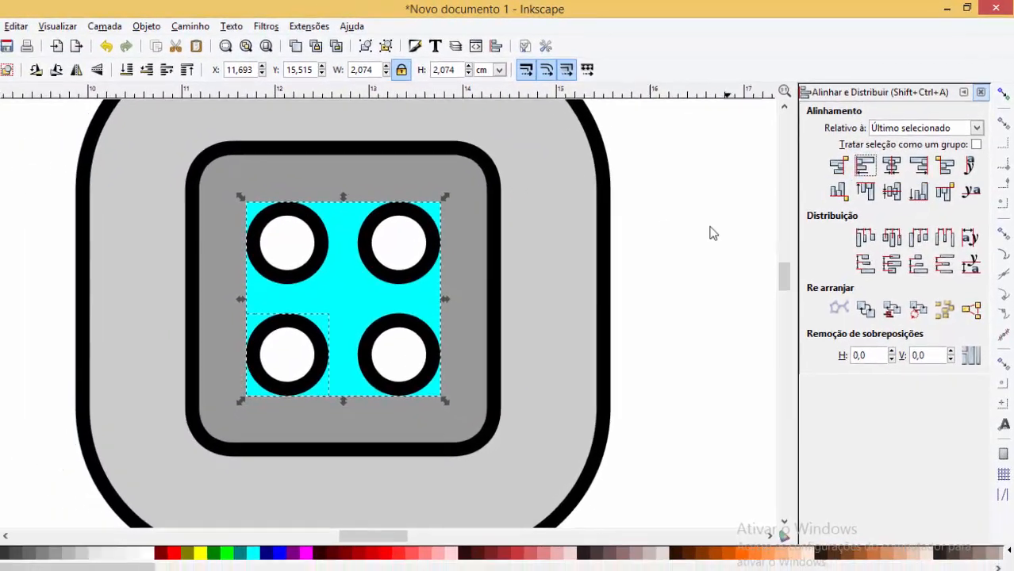
left_click(710, 233)
Pull the cyan guide square out from behind the four holes and delete it.
scroll(435, 281, "down", 1)
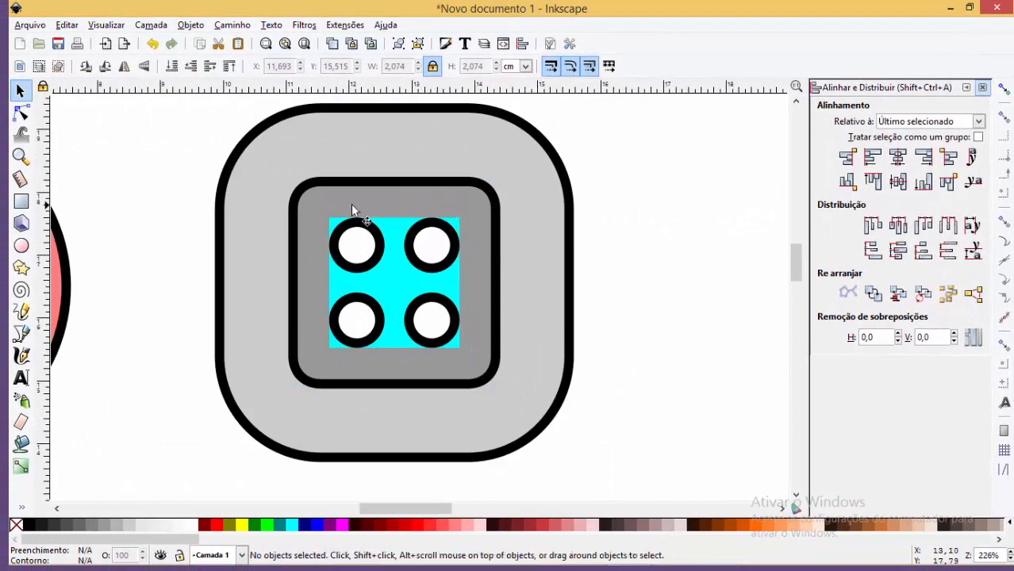
left_click(396, 283)
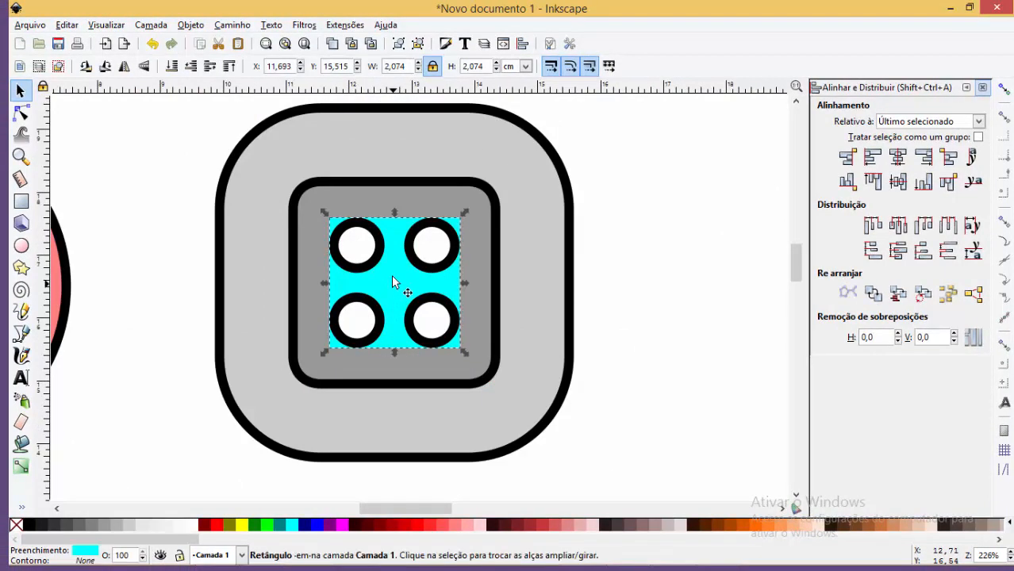
left_click_drag(396, 283, 639, 241)
key("Delete")
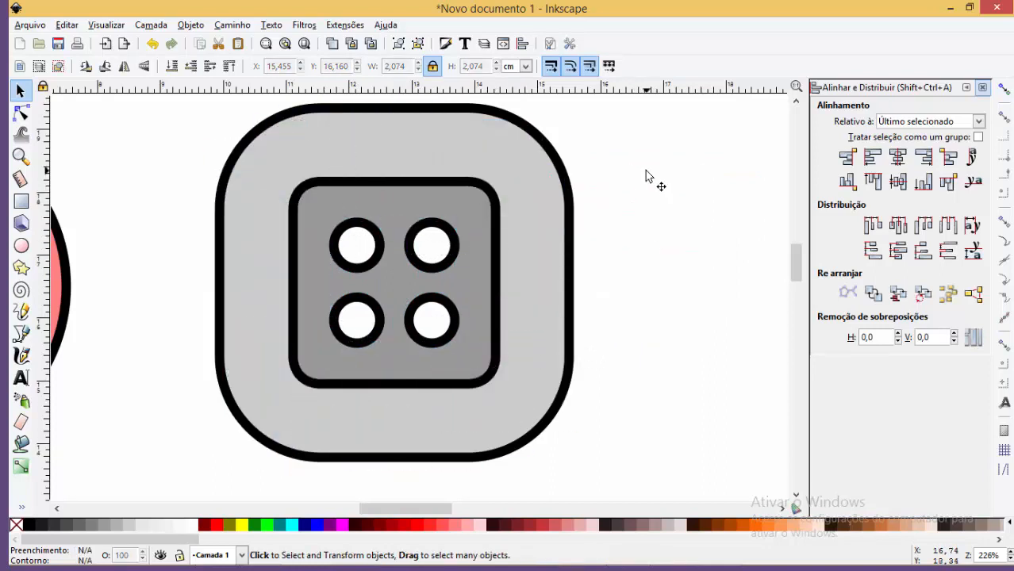
Select both rounded squares and all four holes of the gray button and group them.
scroll(631, 213, "down", 1, "ctrl")
scroll(630, 213, "down", 1, "ctrl")
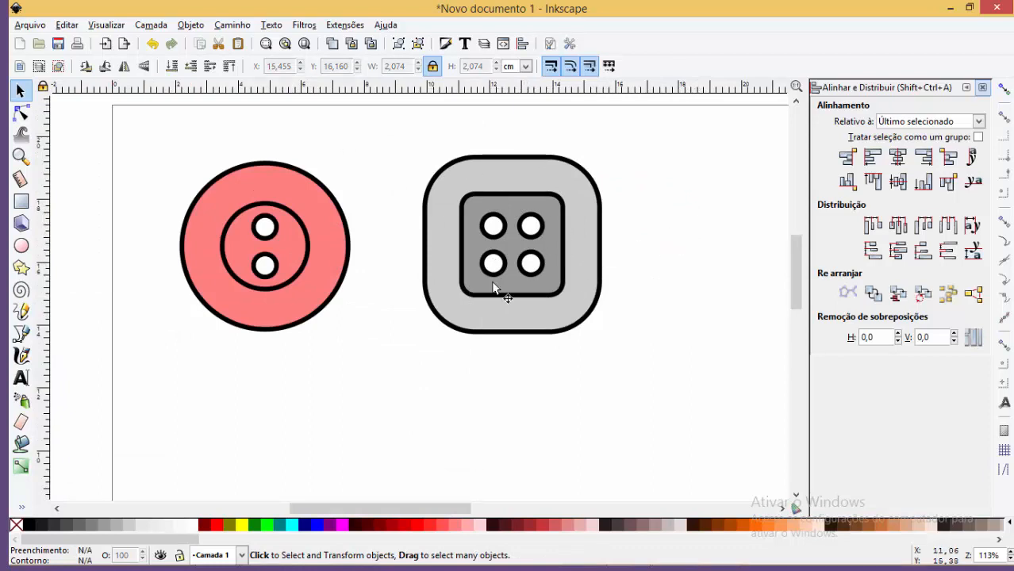
left_click_drag(387, 139, 661, 364)
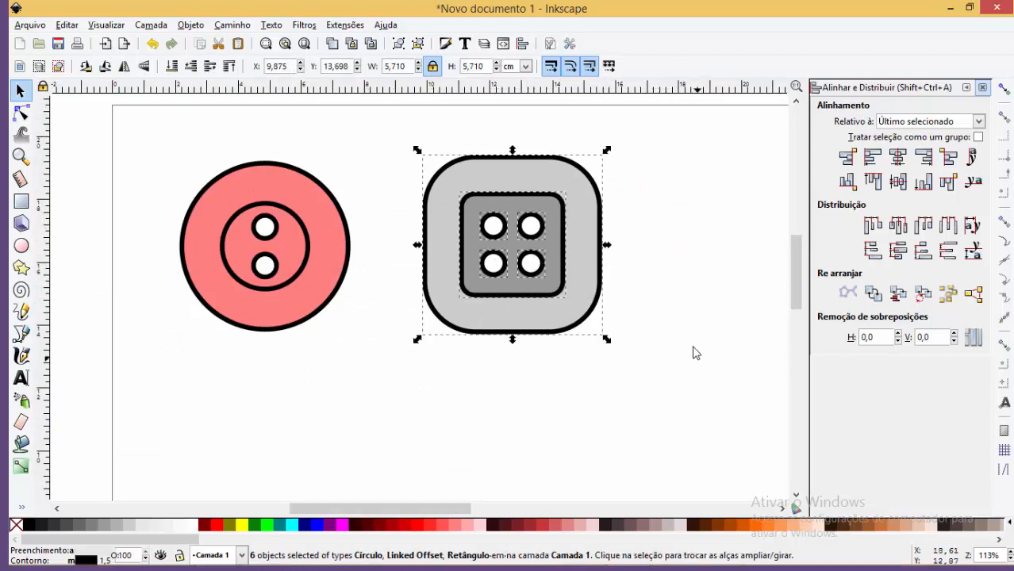
left_click(647, 314)
left_click(486, 214)
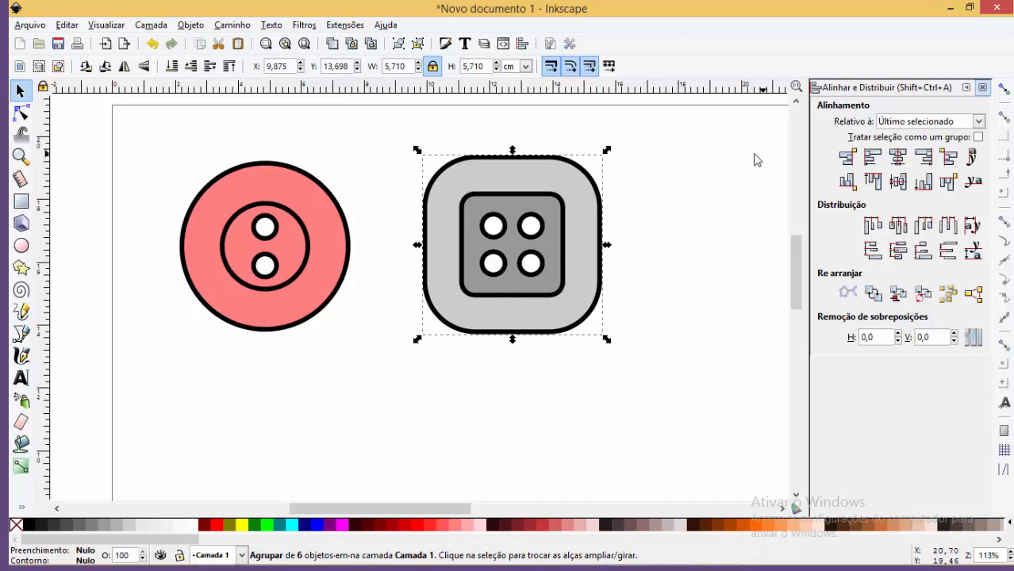
Group the whole gray button once more and shift it slightly upward beside the red button.
left_click_drag(701, 125, 366, 441)
key("ctrl")
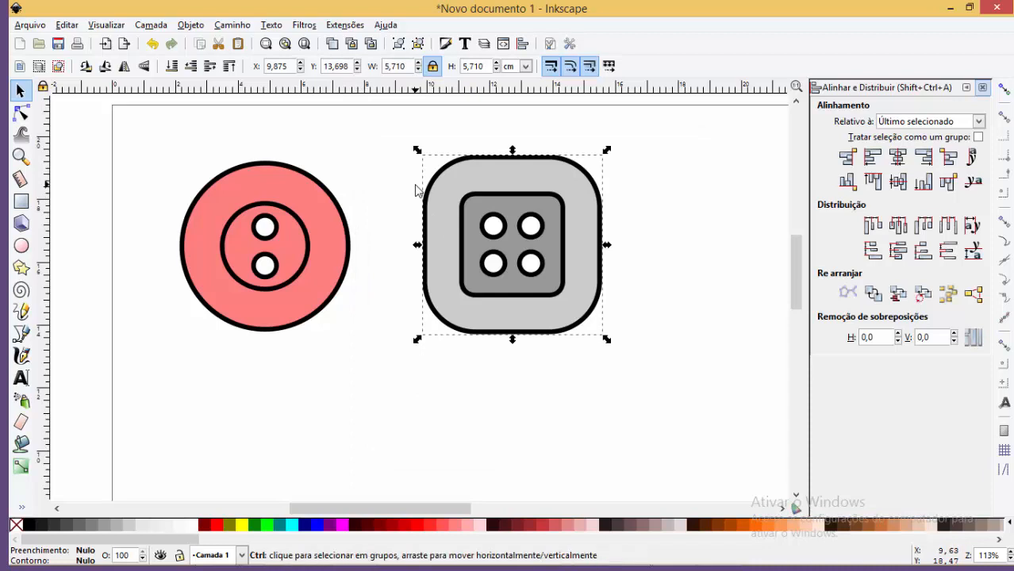
left_click(673, 227)
left_click(511, 236)
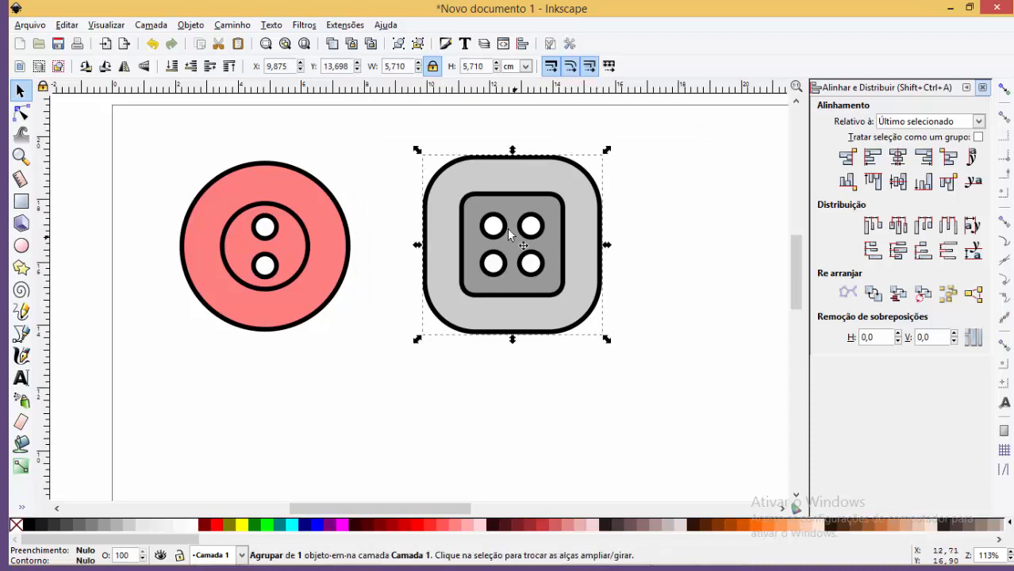
mouse_move(511, 236)
left_mouse_down()
mouse_move(577, 208)
mouse_move(516, 221)
left_mouse_up()
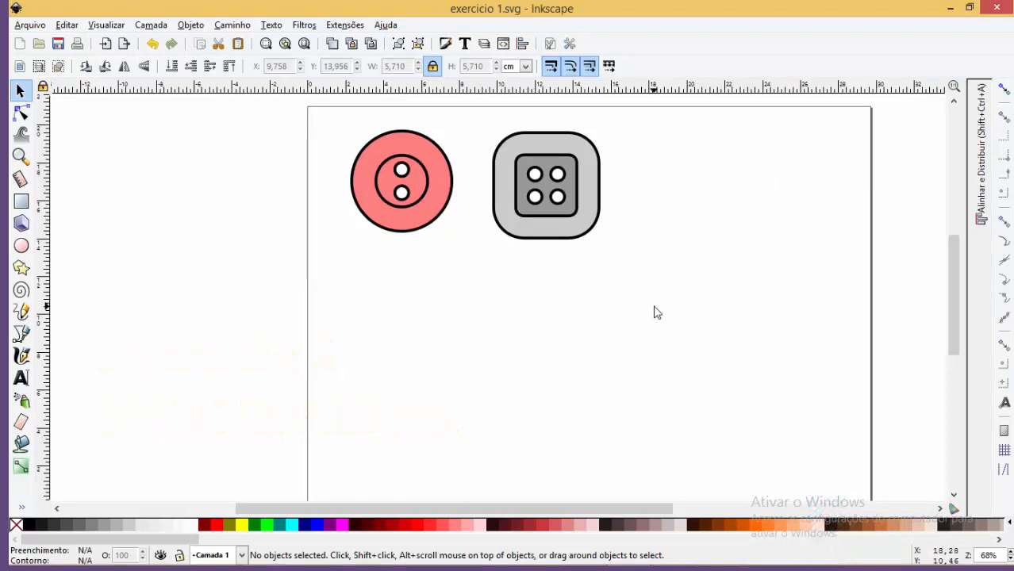
Draw a narrow vertical cyan rectangle about 1.15 cm wide and 5.65 cm high below the red button.
scroll(656, 311, "down", 1)
key("z")
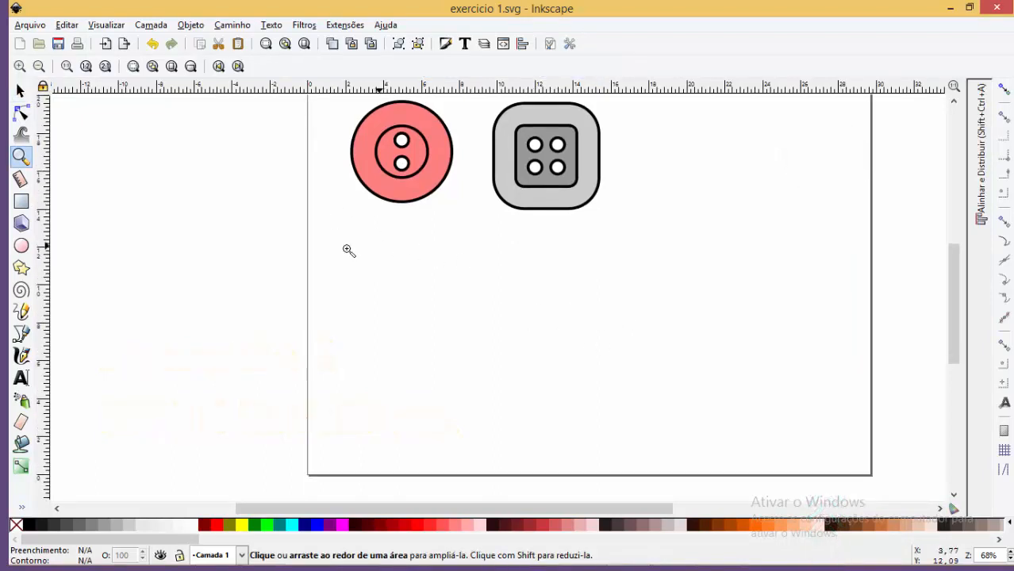
left_click_drag(340, 231, 520, 457)
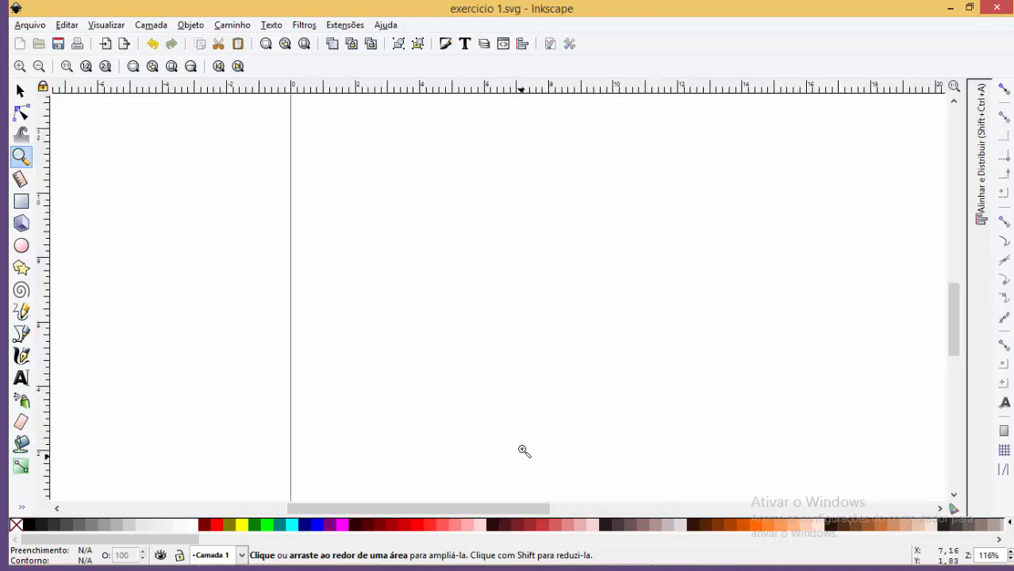
scroll(595, 264, "down", 1)
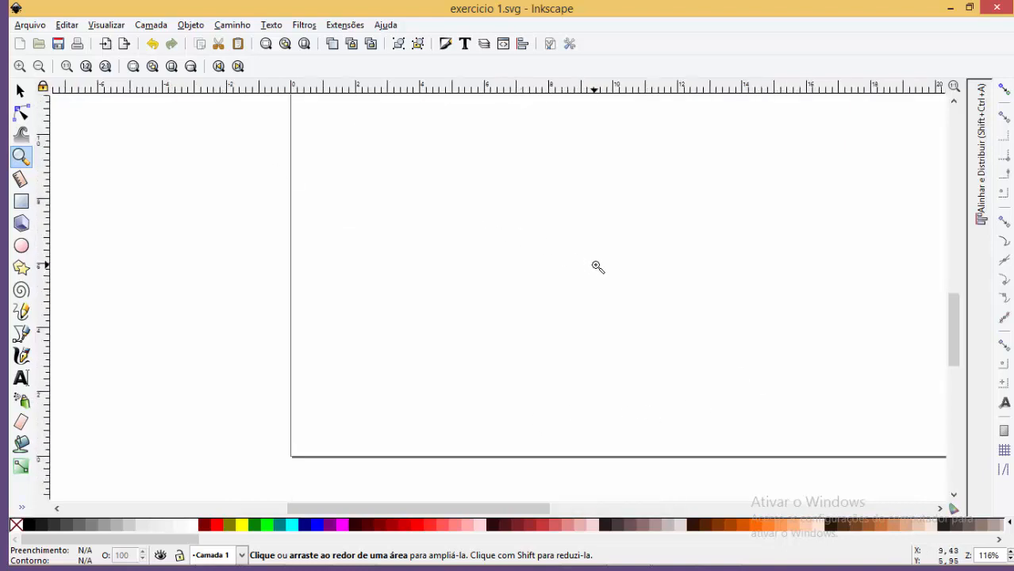
scroll(615, 259, "down", 3)
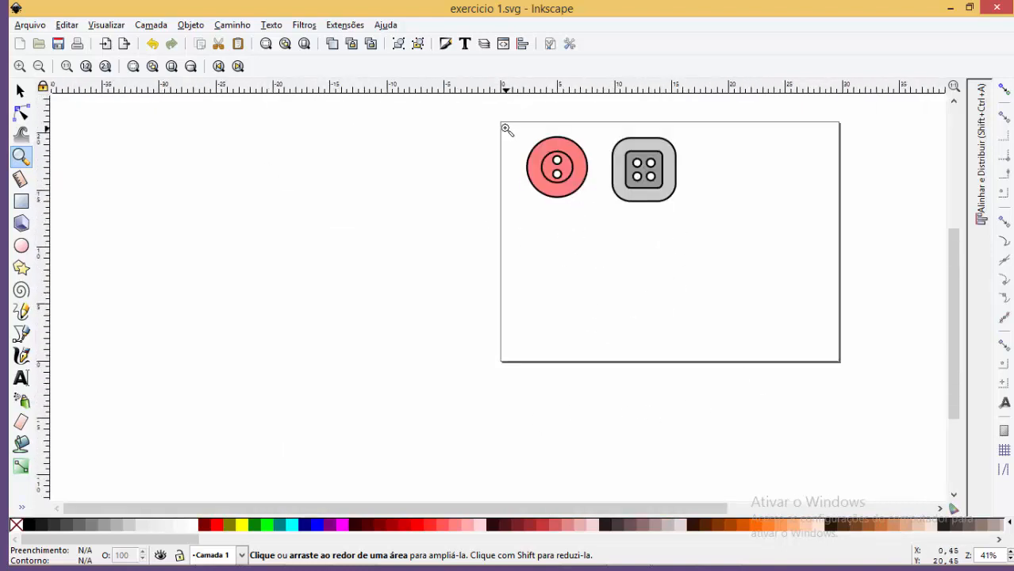
left_click_drag(504, 129, 692, 389)
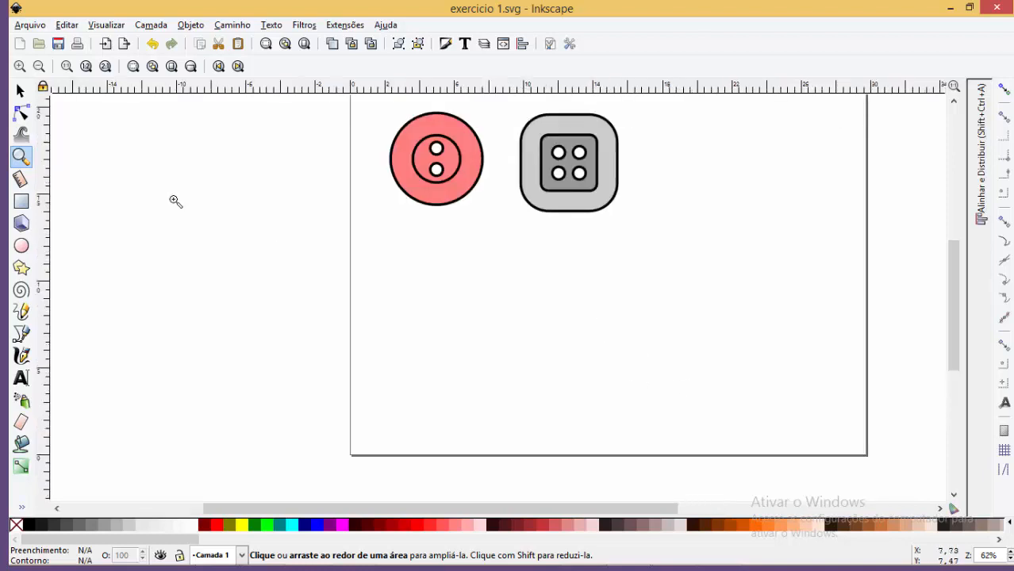
left_click(20, 91)
left_click(21, 200)
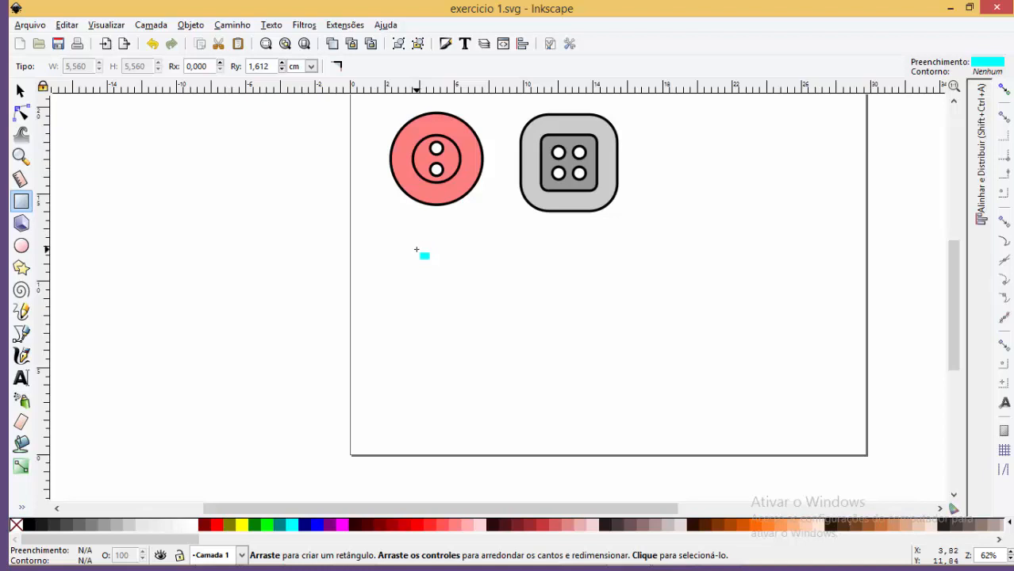
left_click_drag(416, 249, 437, 345)
left_click(20, 89)
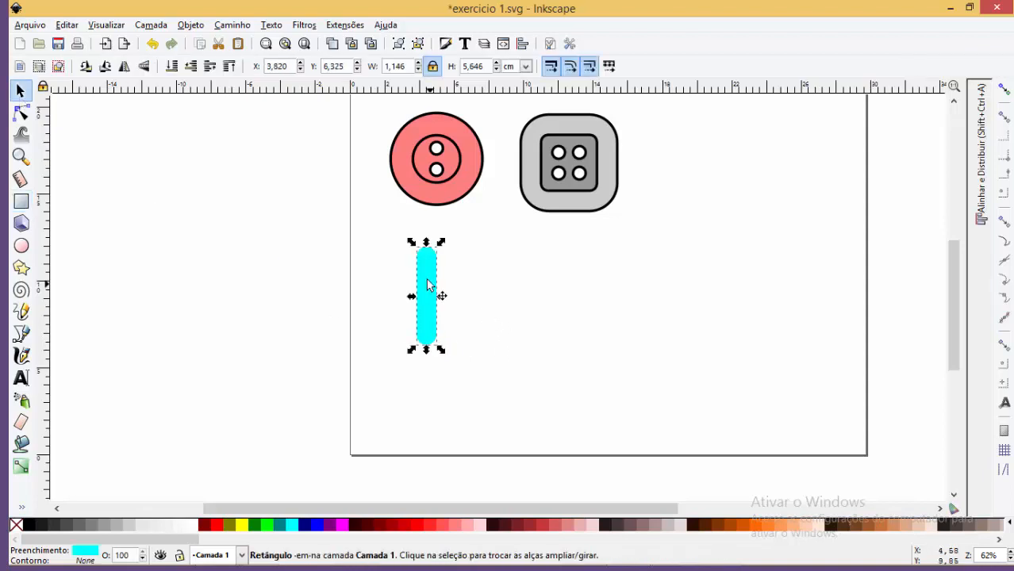
Give the vertical cyan bar a black outline and reposition it slightly lower, centred under the red button.
left_click_drag(427, 285, 429, 310)
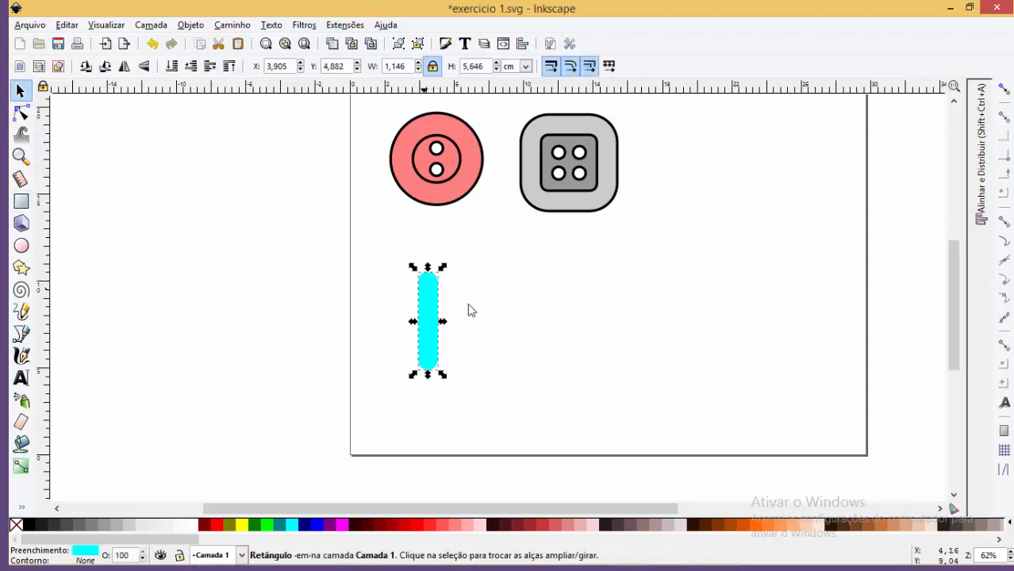
left_click(28, 527, "shift")
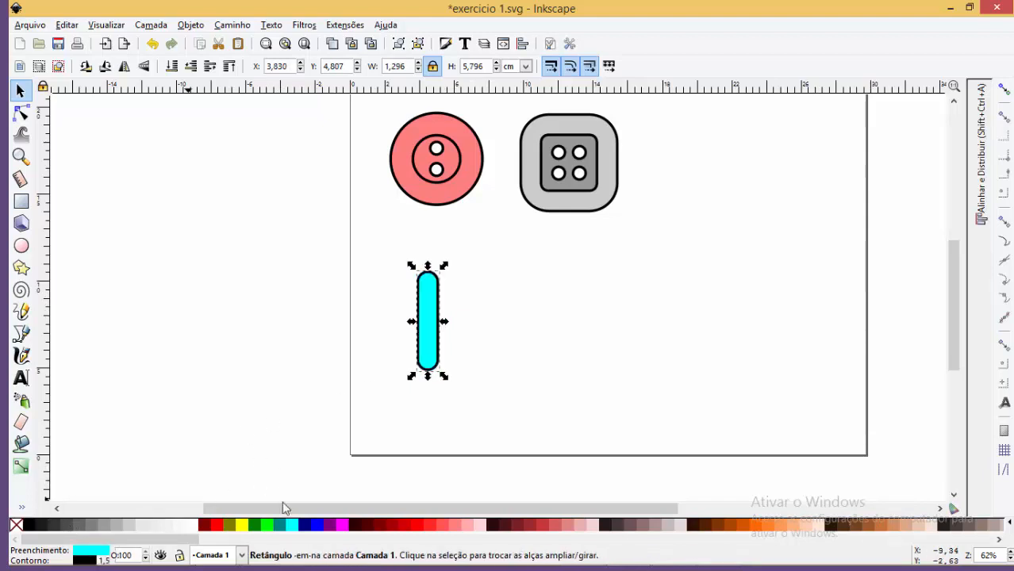
left_click(548, 281)
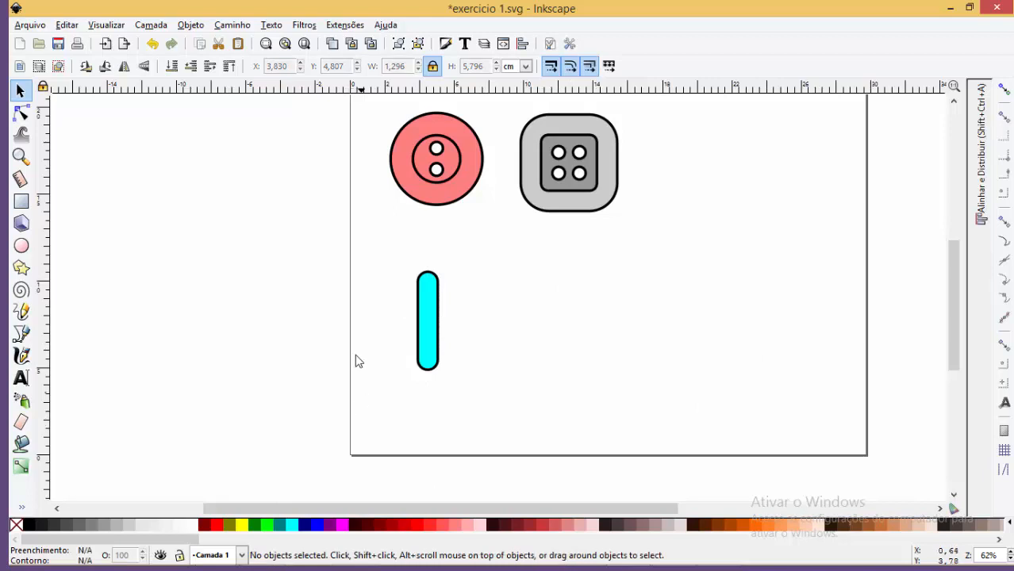
left_click_drag(435, 316, 446, 317)
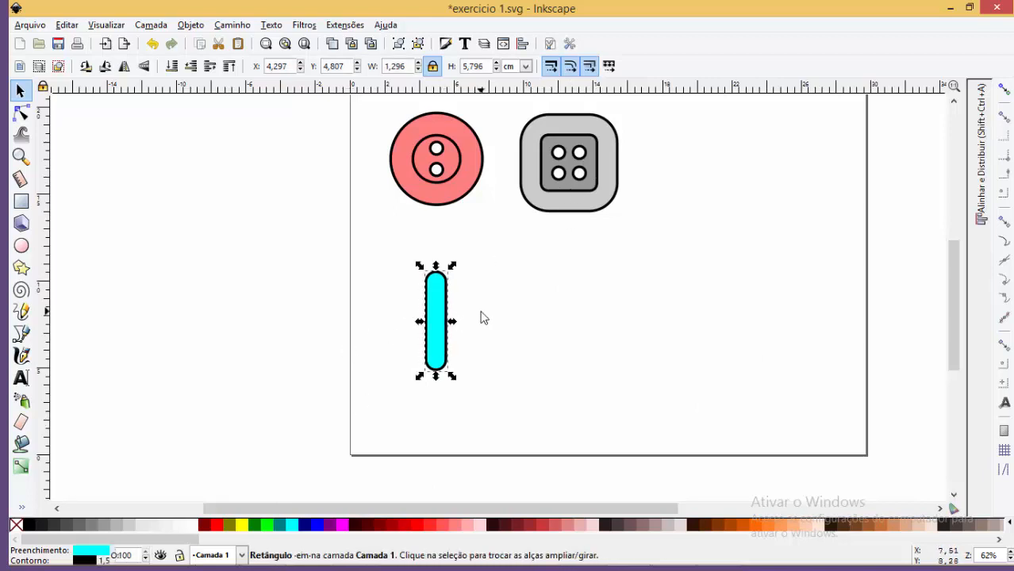
left_click(476, 322)
Draw a rounded square about 2.71 cm wide and high over the upper end of the cyan bar.
key("z")
left_click_drag(388, 214, 519, 357)
left_click(19, 92)
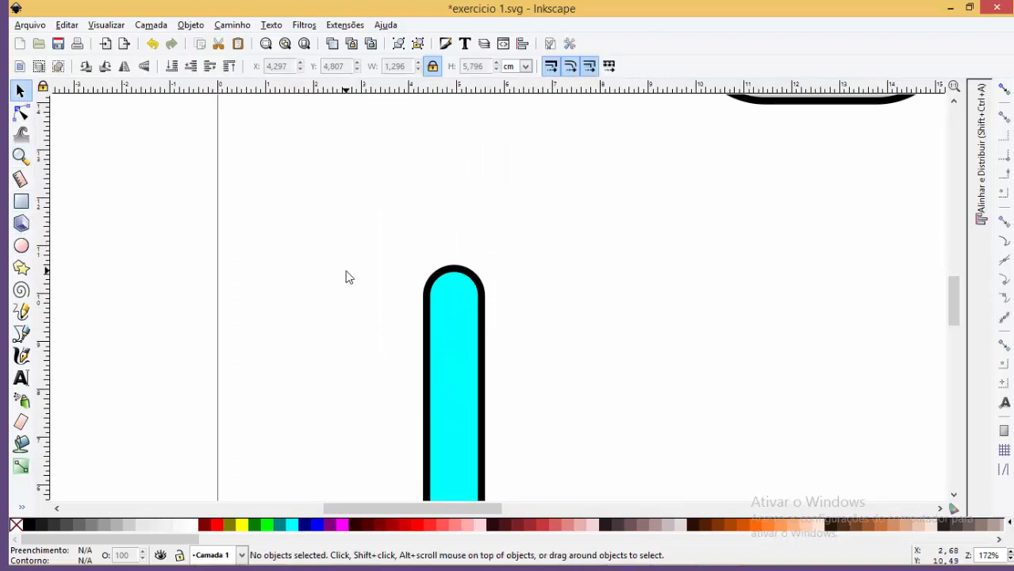
left_click(21, 202)
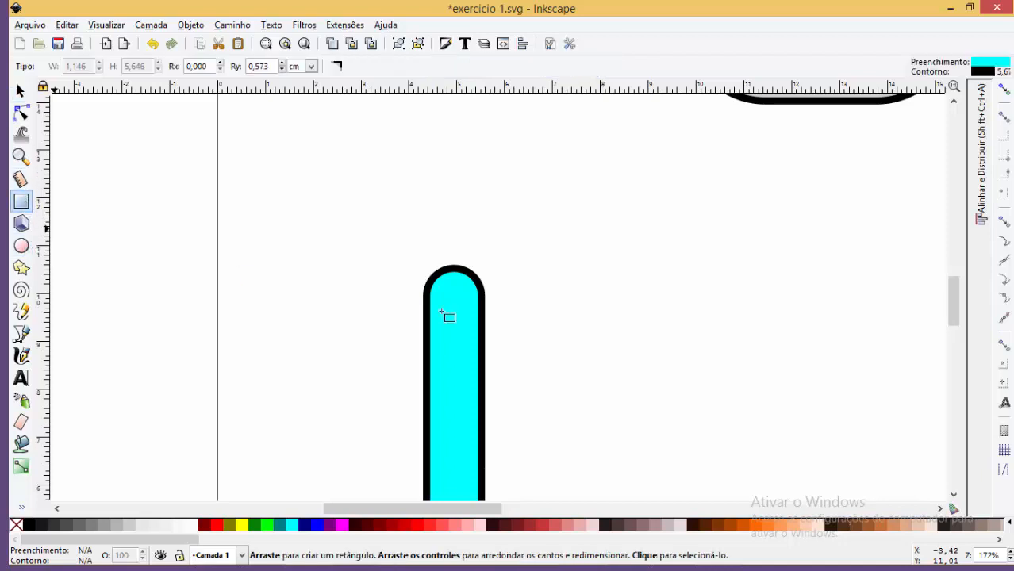
left_click_drag(394, 205, 523, 351)
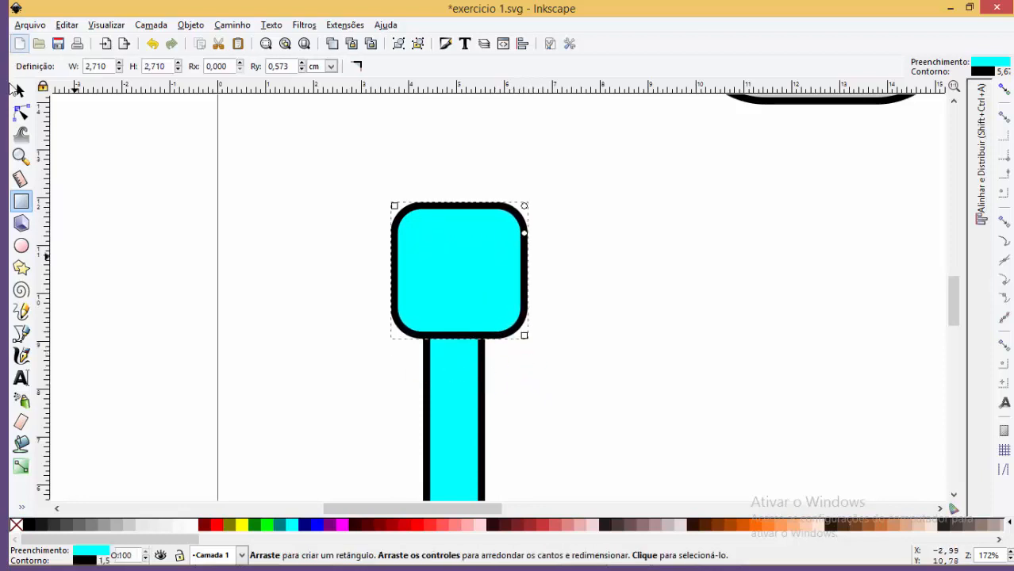
Centre the rounded square on the bar's upper end and send it behind the bar.
left_click(21, 90)
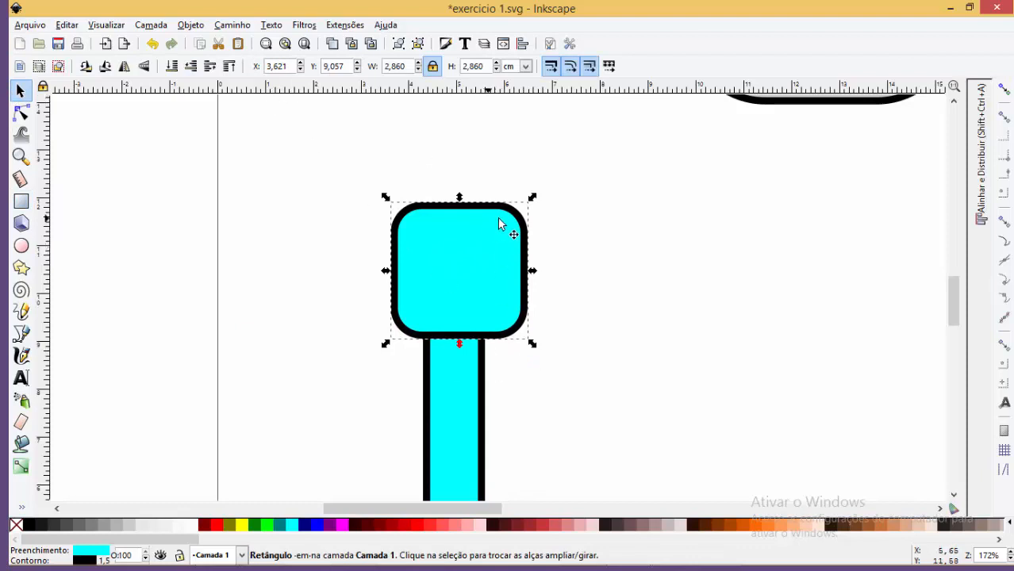
mouse_move(499, 224)
left_mouse_down()
mouse_move(458, 299)
mouse_move(501, 231)
left_mouse_up()
left_click_drag(476, 261, 475, 260)
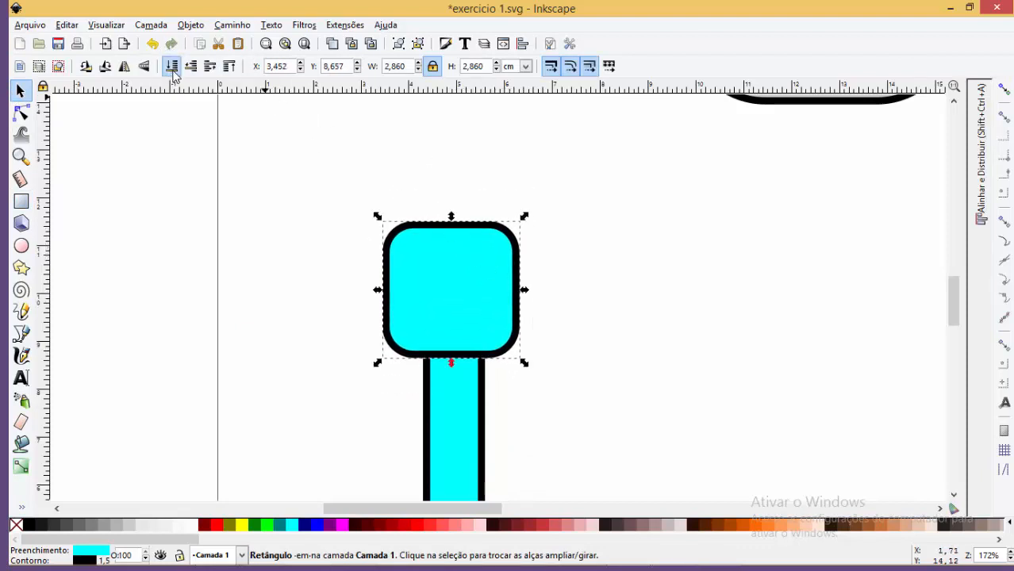
left_click(171, 66)
scroll(451, 327, "up", 1)
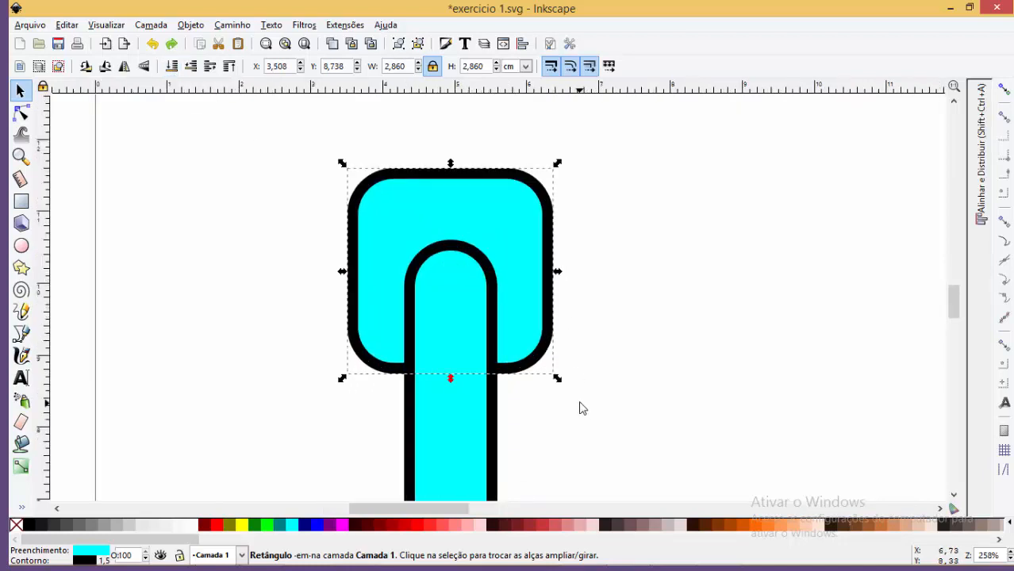
Rotate the rounded square 45° into a diamond, move it slightly down along the bar and bring it to the front.
left_click(523, 211)
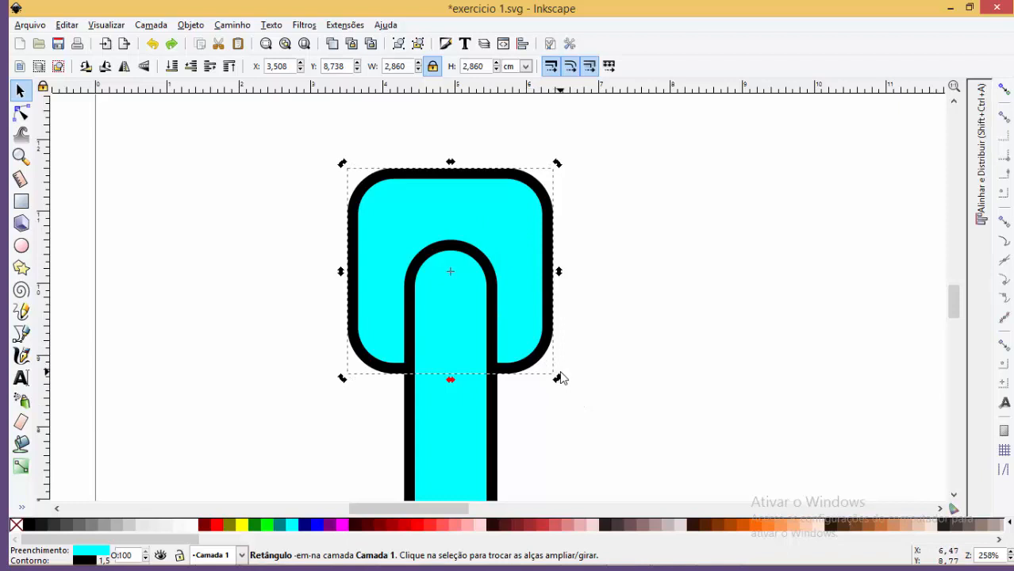
left_click_drag(557, 381, 590, 280)
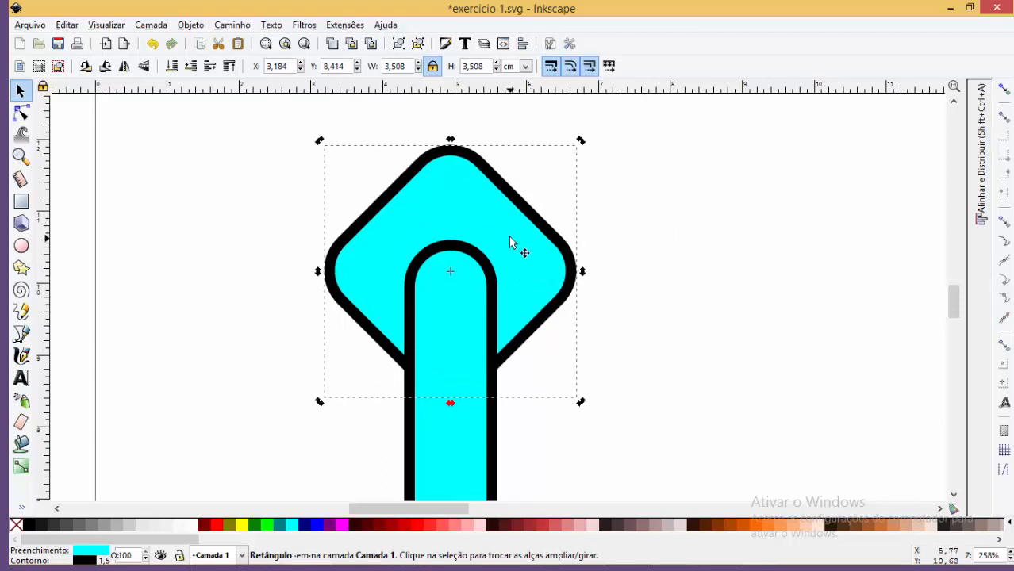
left_click(228, 66)
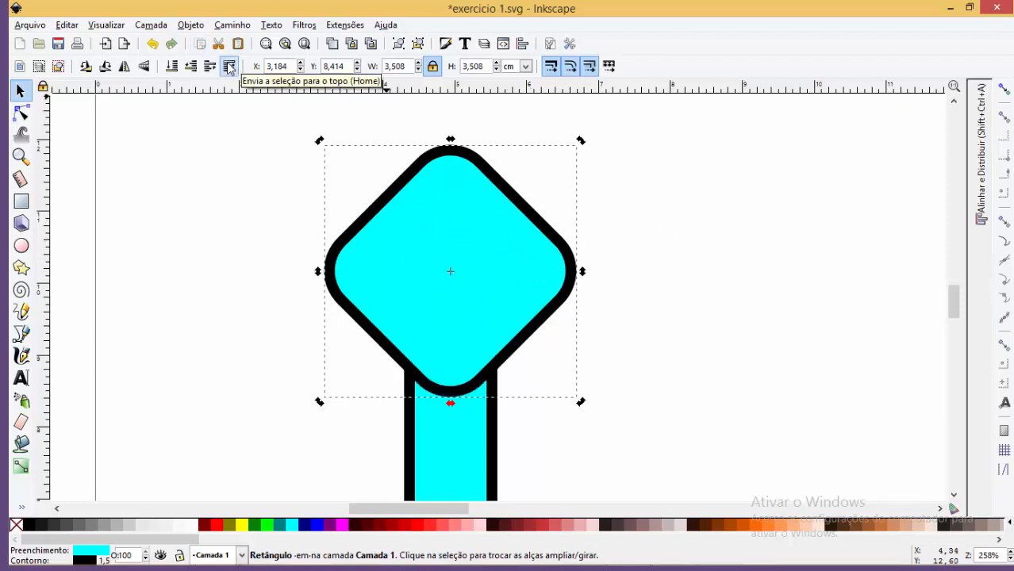
left_click(171, 67)
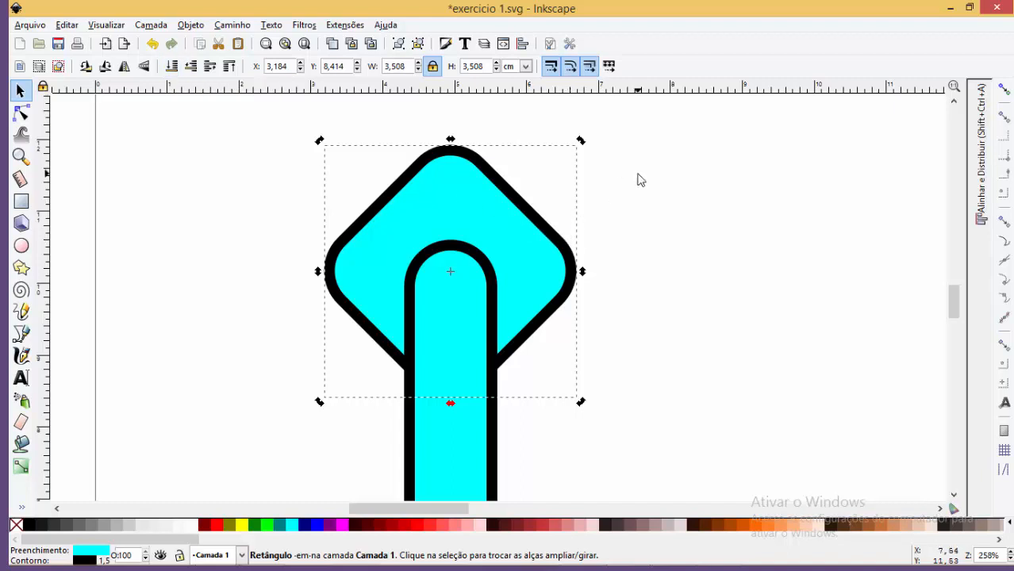
left_click_drag(454, 166, 453, 185)
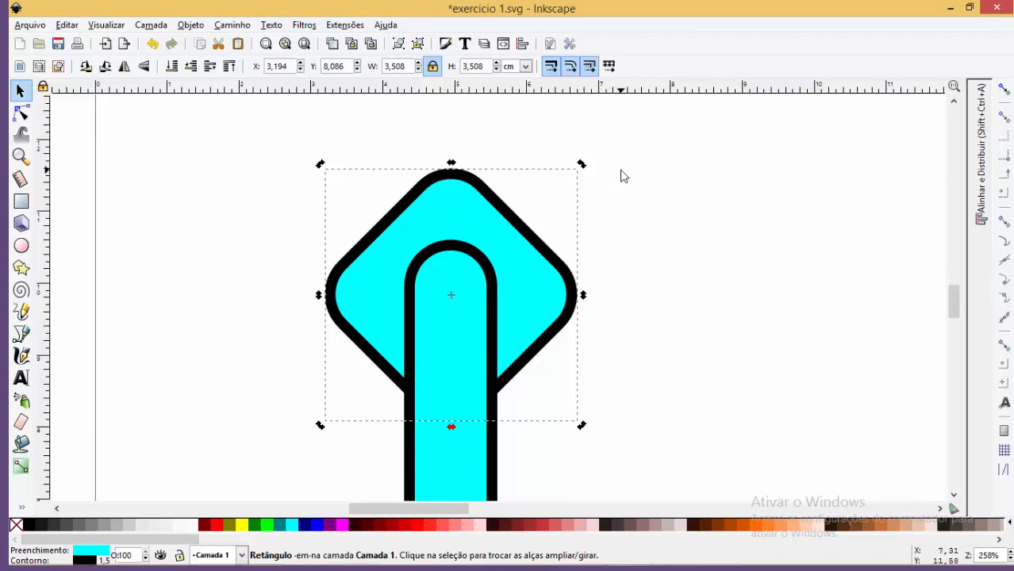
left_click(228, 68)
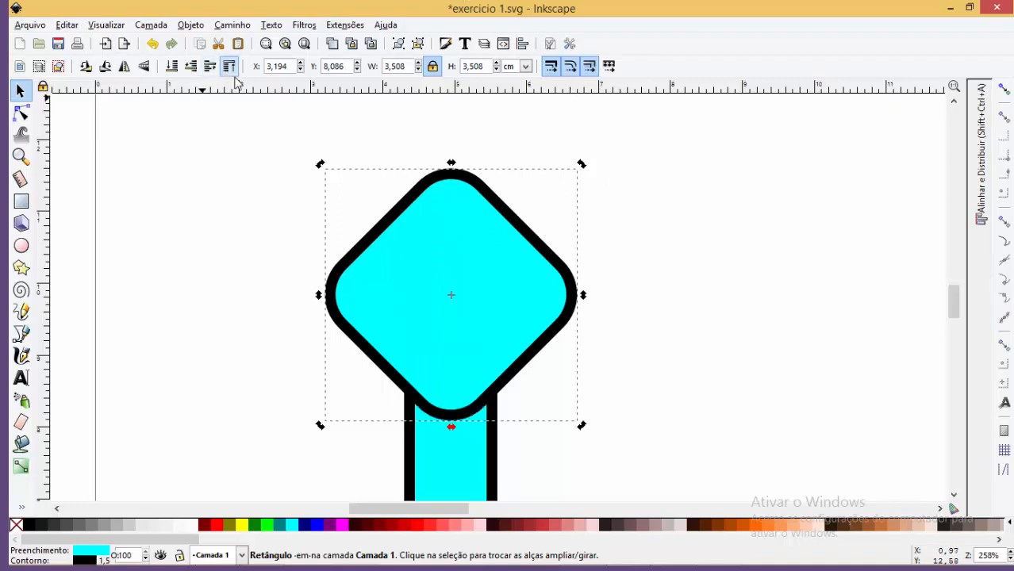
Round the diamond's corners further and convert it to a path.
left_click(21, 113)
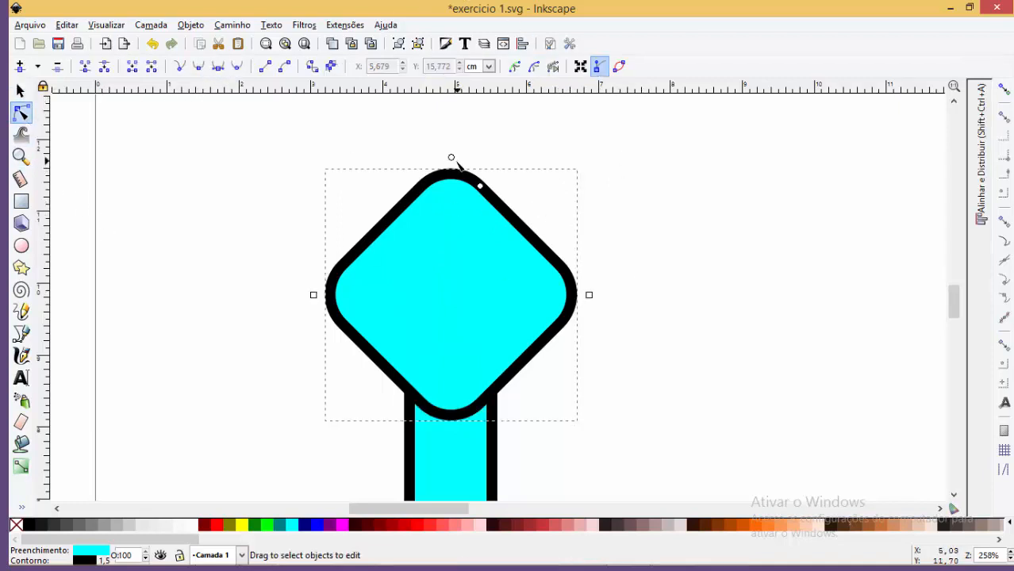
mouse_move(485, 190)
left_mouse_down()
mouse_move(526, 226)
mouse_move(462, 169)
mouse_move(521, 224)
mouse_move(494, 199)
left_mouse_up()
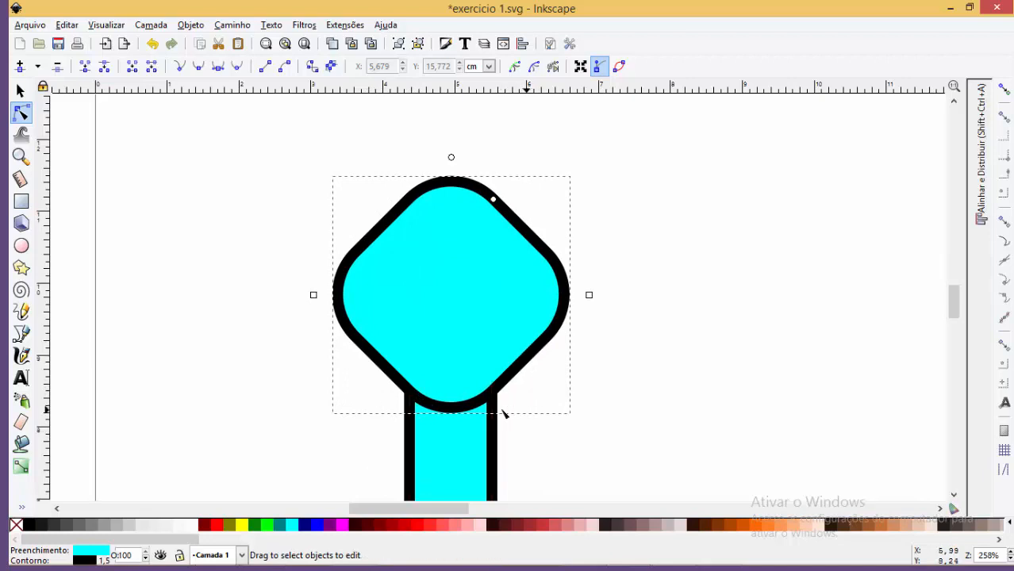
left_click(20, 92)
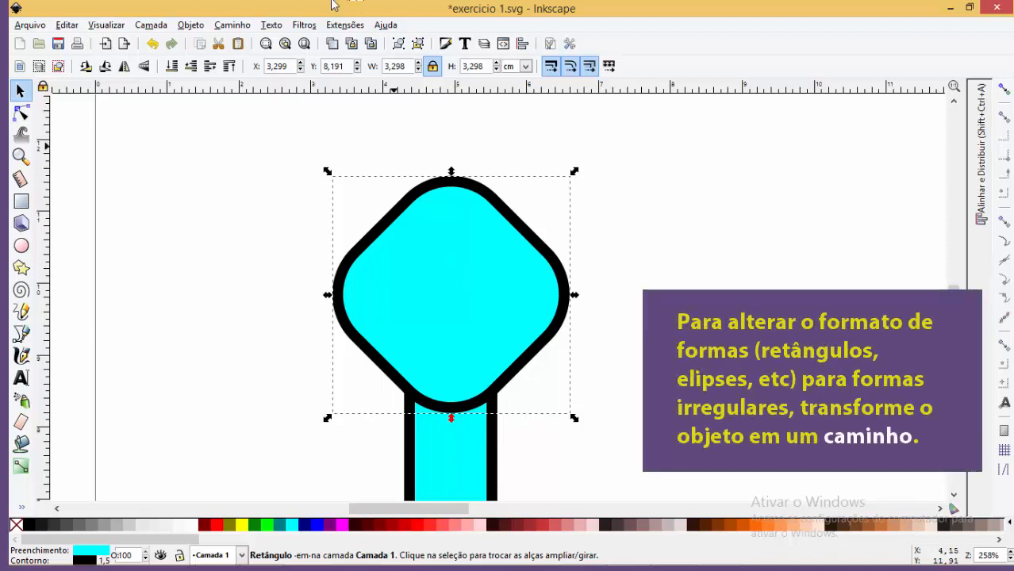
left_click(241, 26)
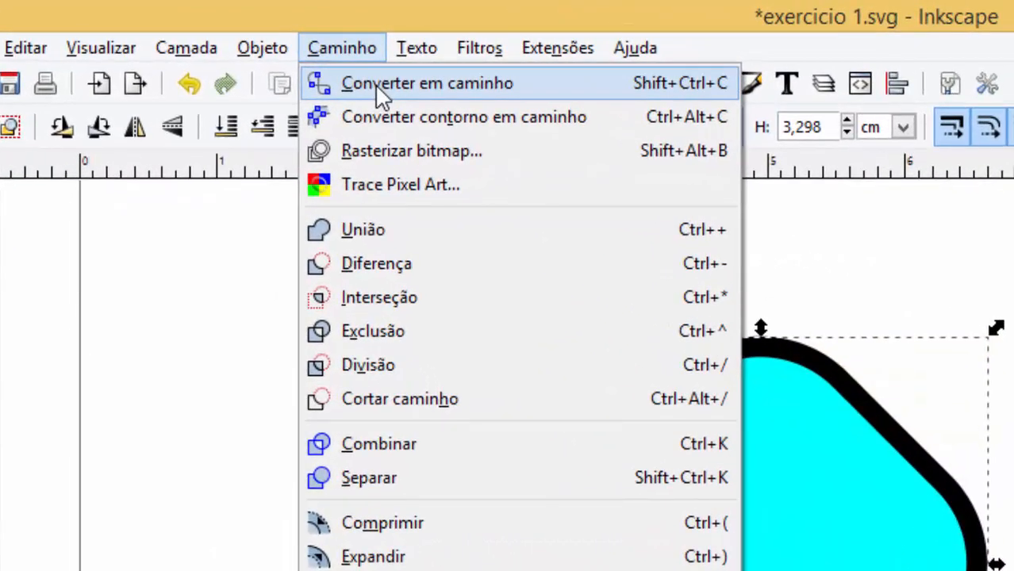
left_click(366, 79)
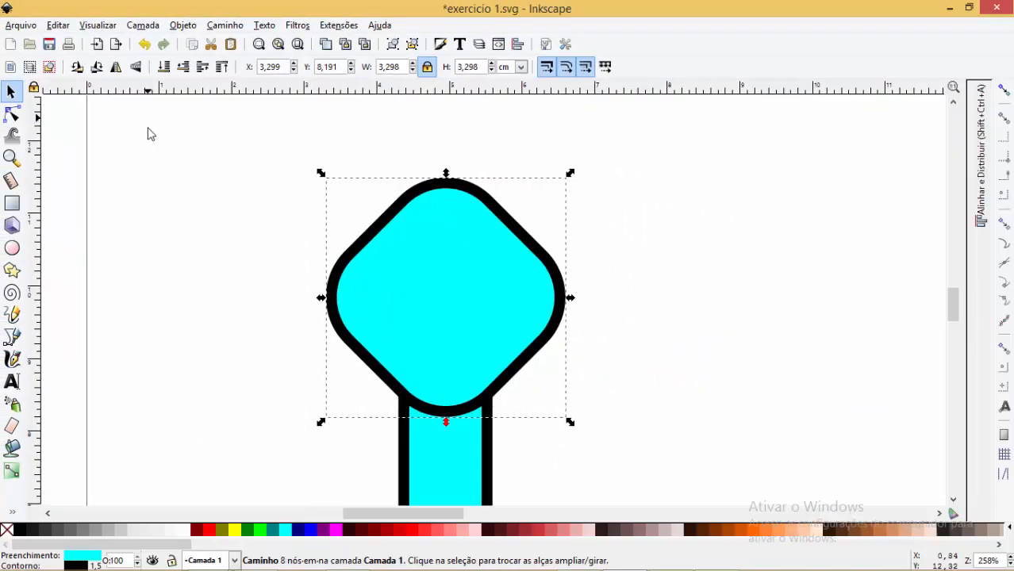
Try to reshape the diamond path by moving its lower and upper nodes and bending its lower-left edge.
left_click(11, 116)
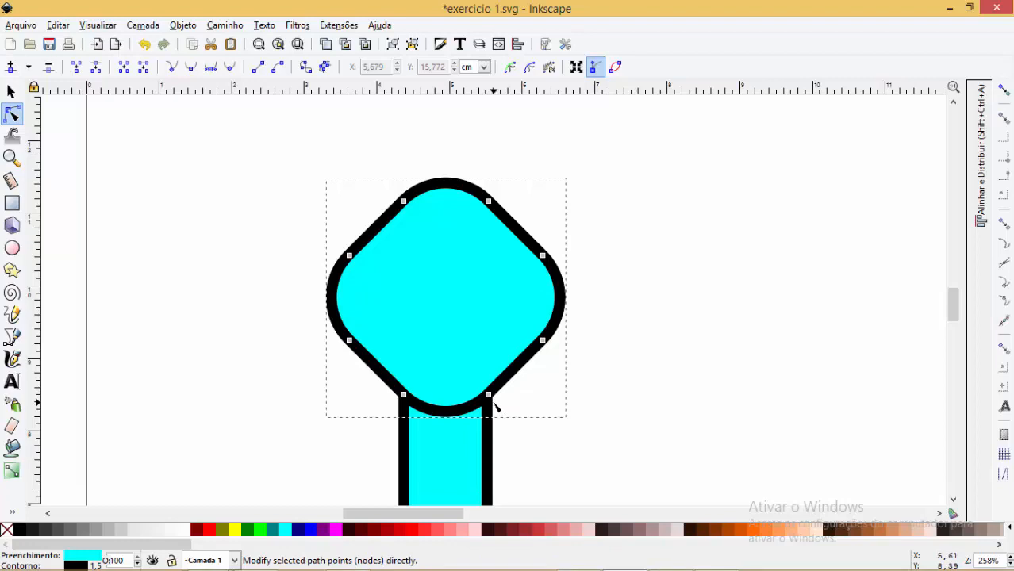
left_click_drag(488, 395, 546, 459)
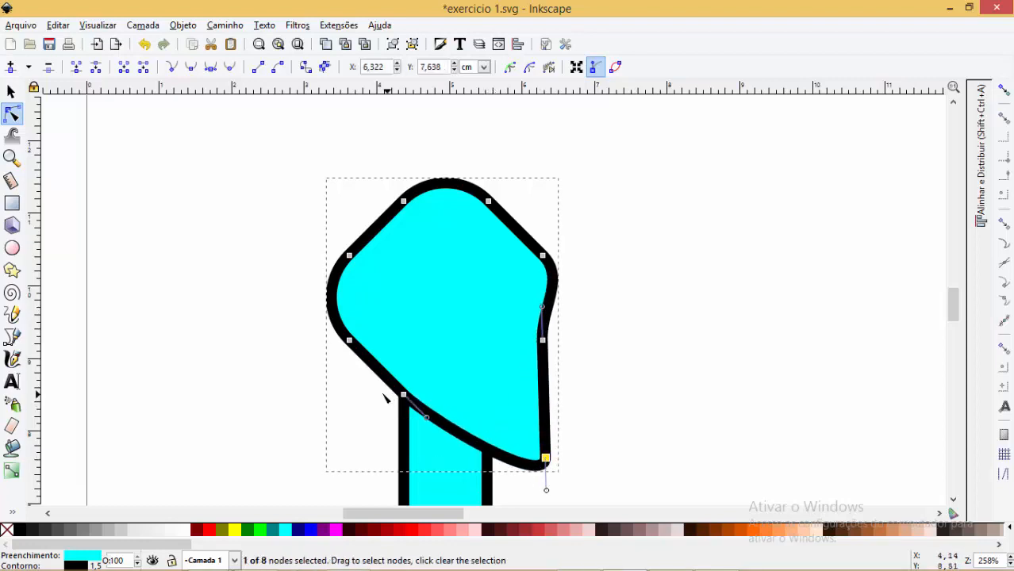
left_click_drag(408, 395, 475, 312)
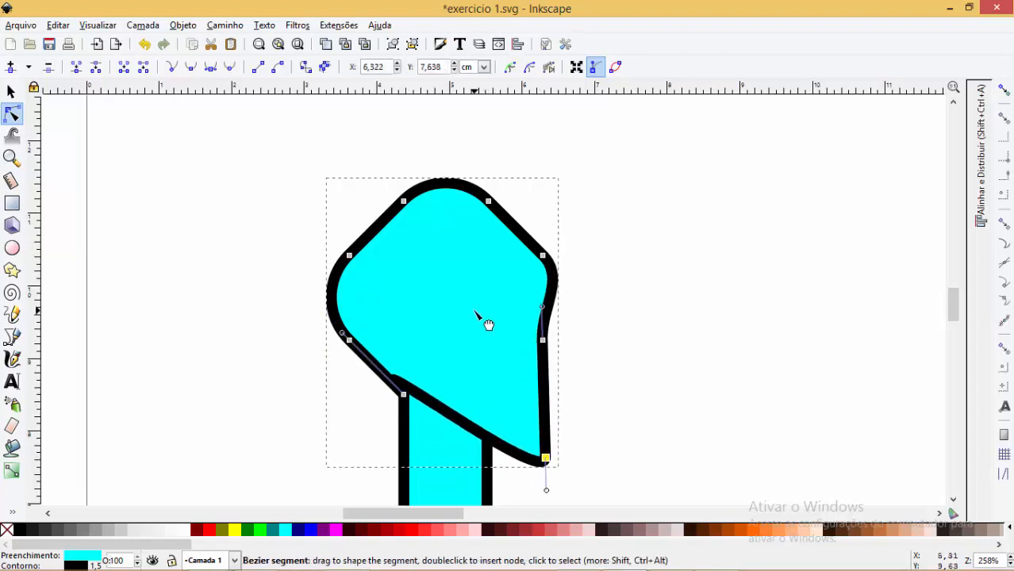
left_click_drag(346, 335, 461, 451)
left_click_drag(403, 202, 453, 303)
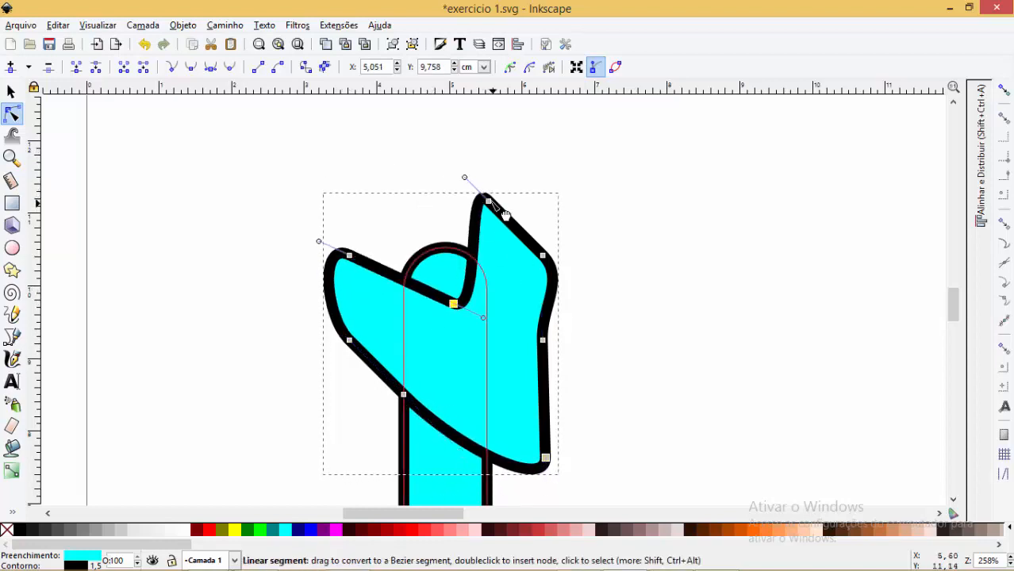
left_click_drag(489, 201, 552, 132)
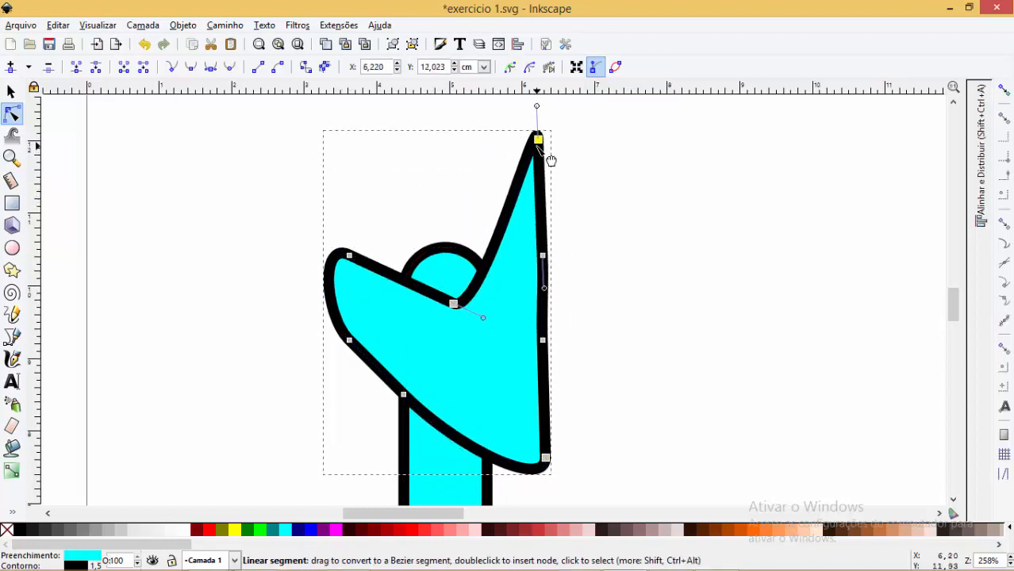
Undo the trial node edits on the diamond path.
key("ctrl+z")
key("ctrl+z")
key("ctrl+z")
key("ctrl+z")
key("ctrl+z")
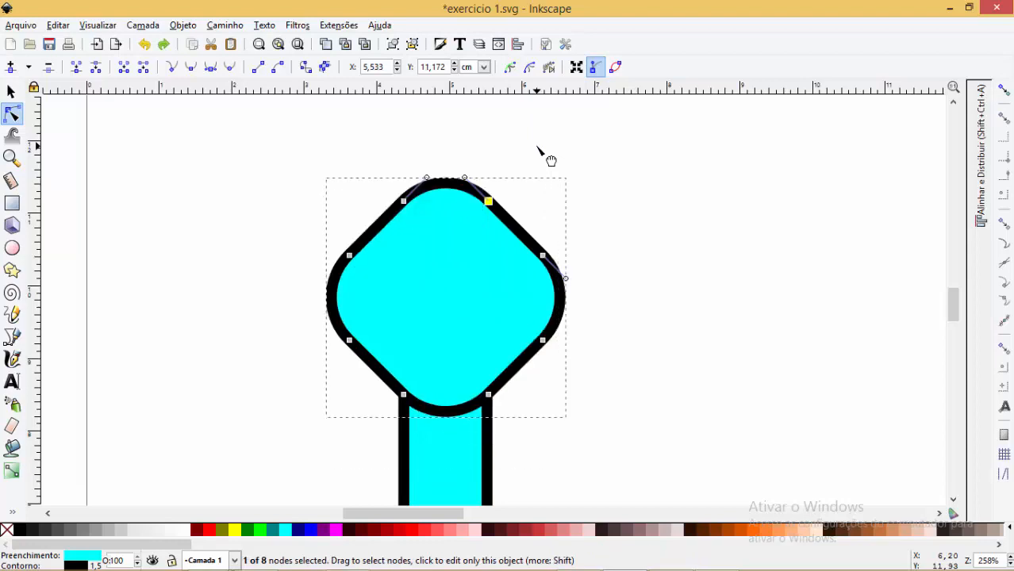
key("ctrl+z")
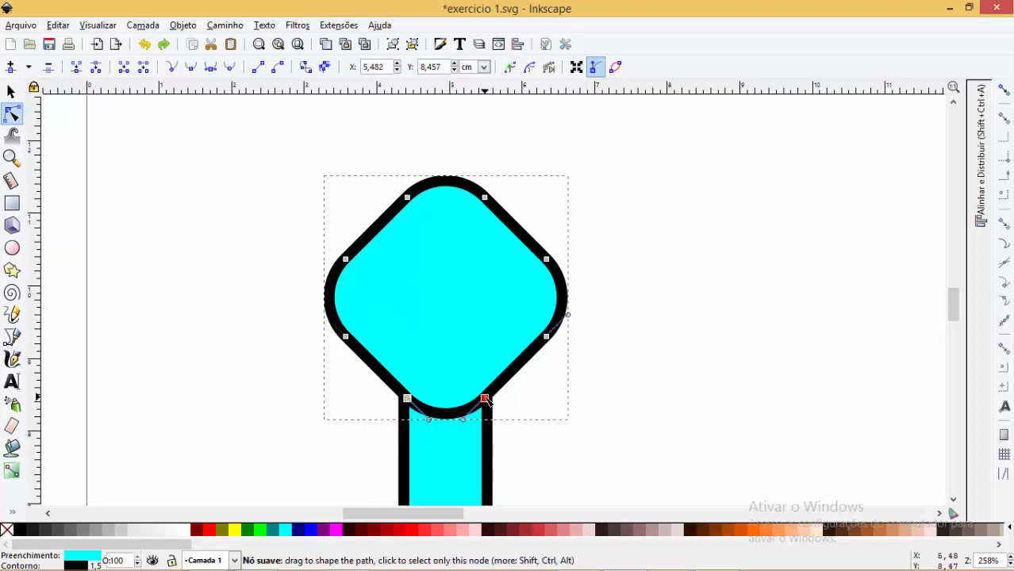
Try to stretch the diamond into an irregular shape by pulling its side and corner nodes far outward.
left_click_drag(489, 404, 857, 320)
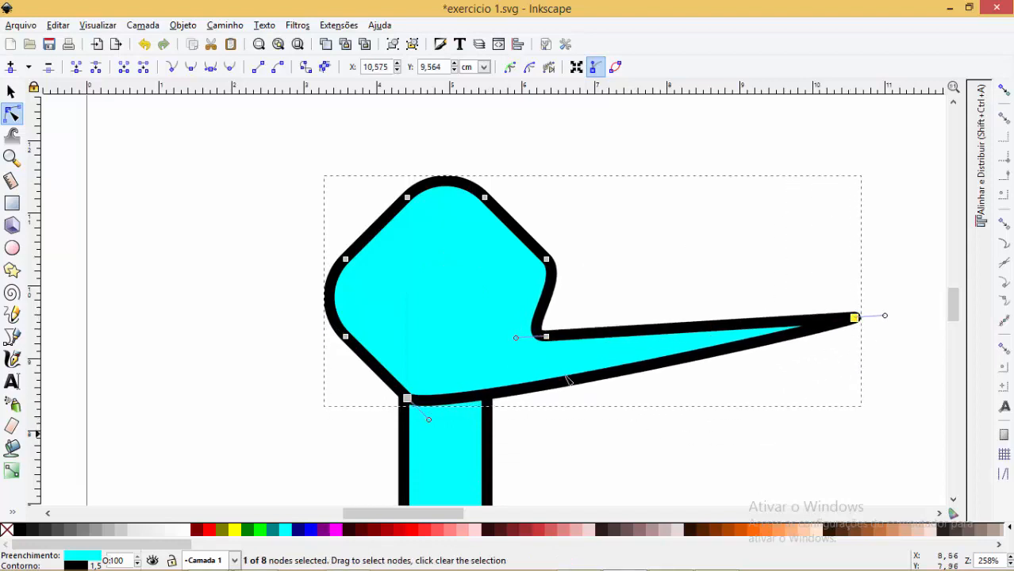
left_click_drag(345, 336, 139, 394)
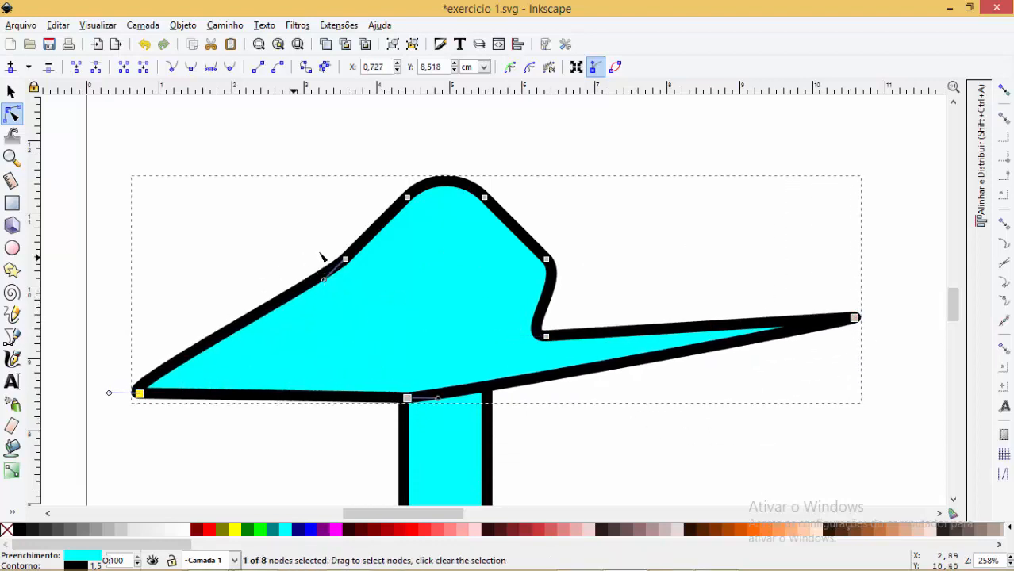
left_click_drag(345, 261, 288, 176)
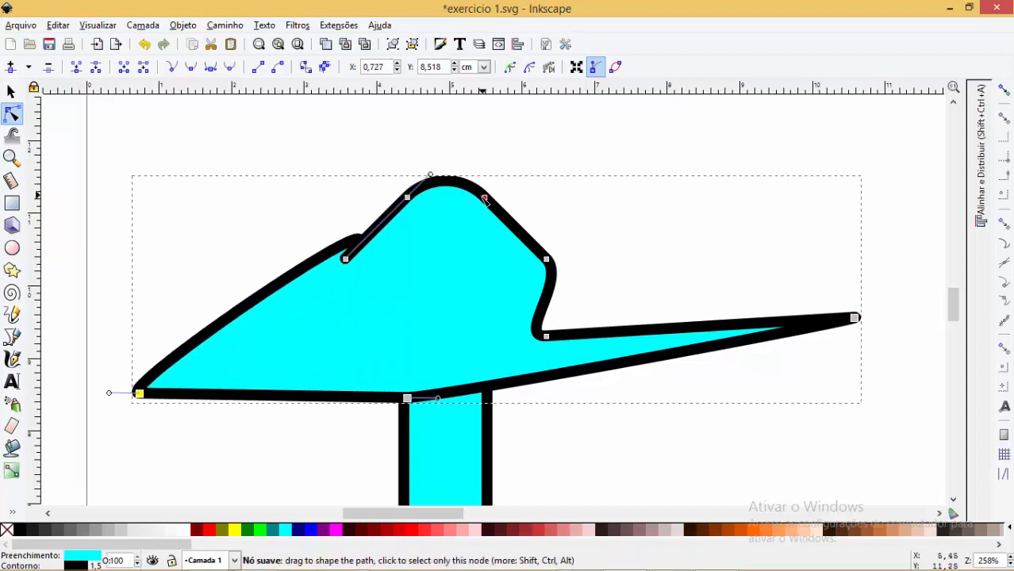
left_click_drag(484, 196, 578, 158)
left_click_drag(546, 259, 617, 271)
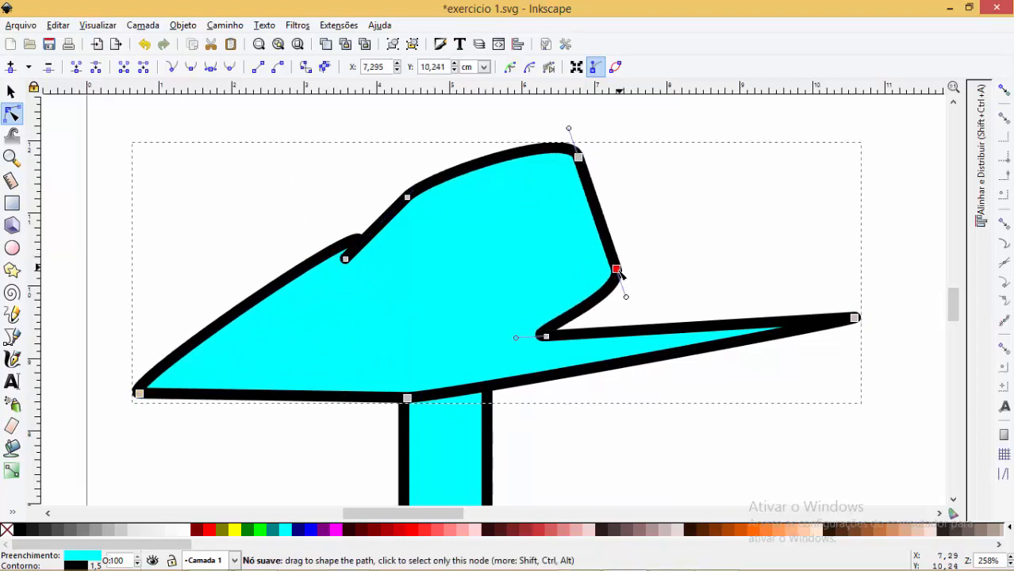
Undo the stretching of the diamond's nodes to restore its symmetrical outline.
key("ctrl+z")
key("ctrl+z")
key("ctrl+z")
key("ctrl+z")
key("ctrl+z")
key("ctrl+z")
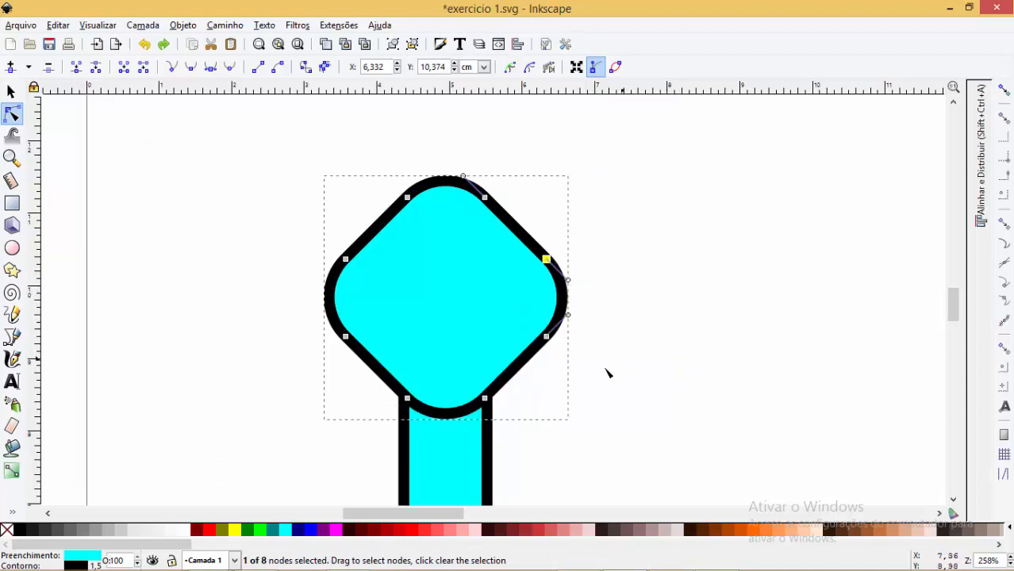
Try selecting the diamond's two lowest nodes as a pair, and its two lower side nodes one after the other.
left_click_drag(604, 365, 319, 461)
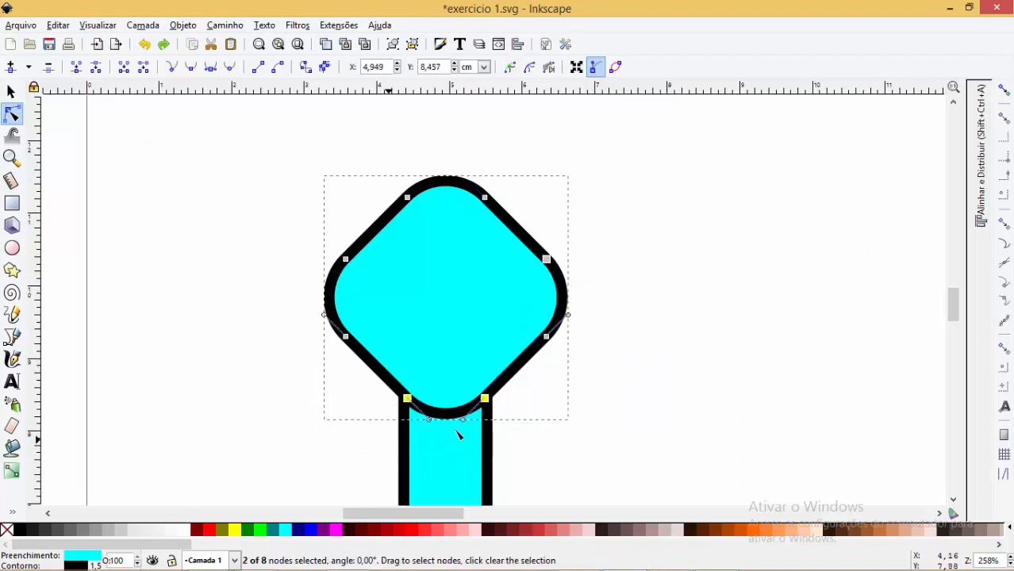
scroll(658, 389, "down", 1)
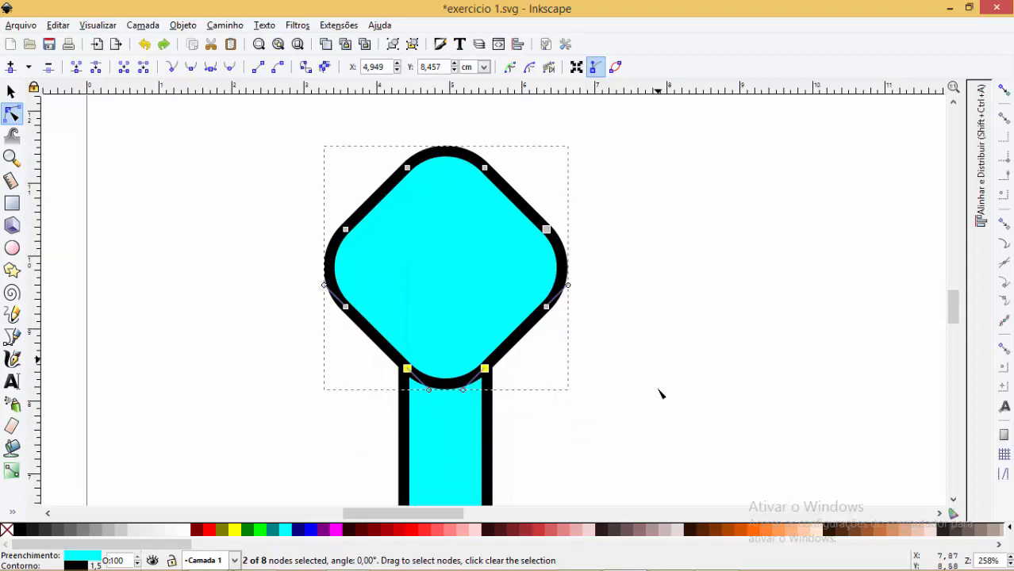
scroll(658, 394, "down", 1)
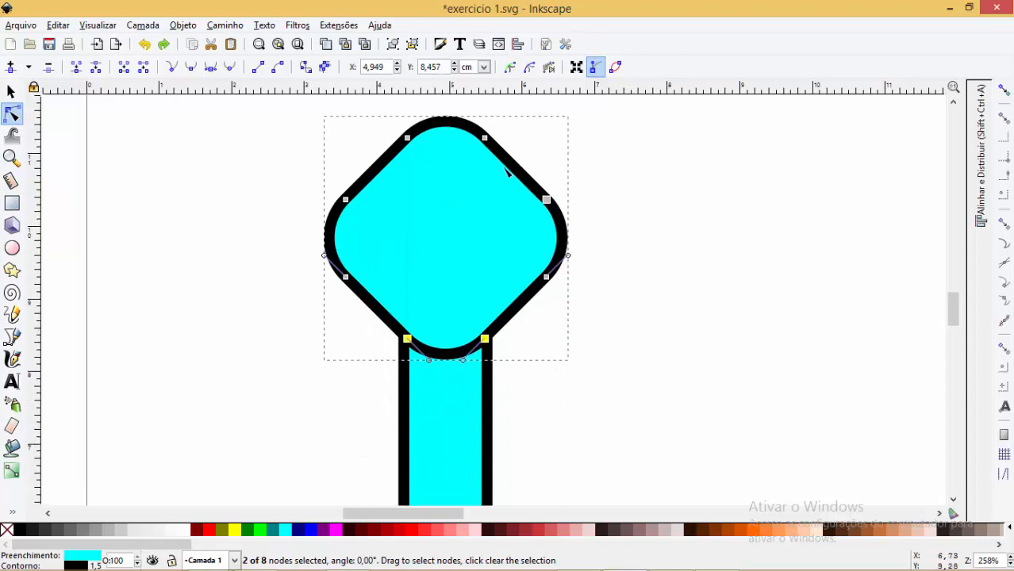
left_click(346, 277)
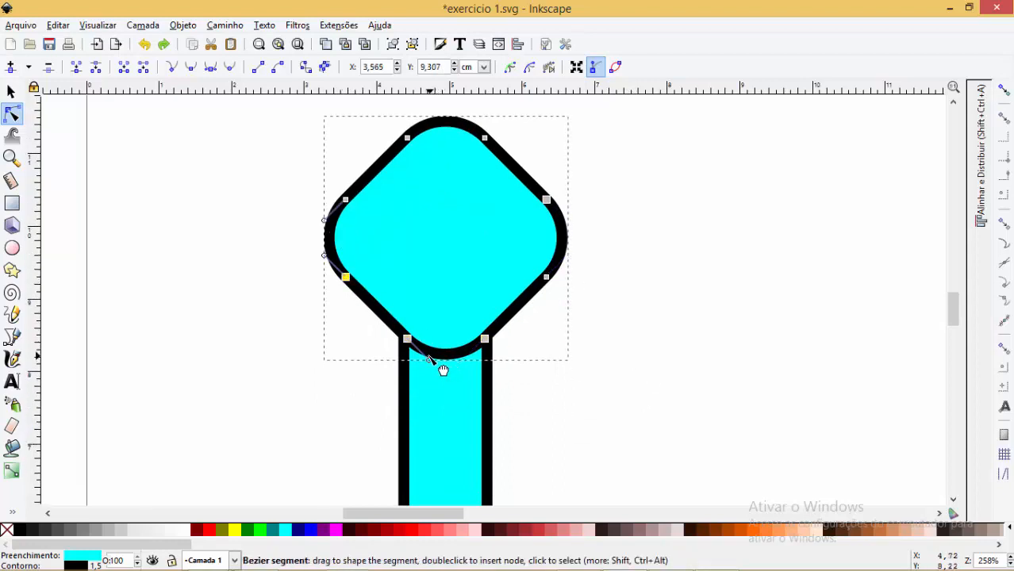
key("ctrl")
left_click(545, 278, "shift")
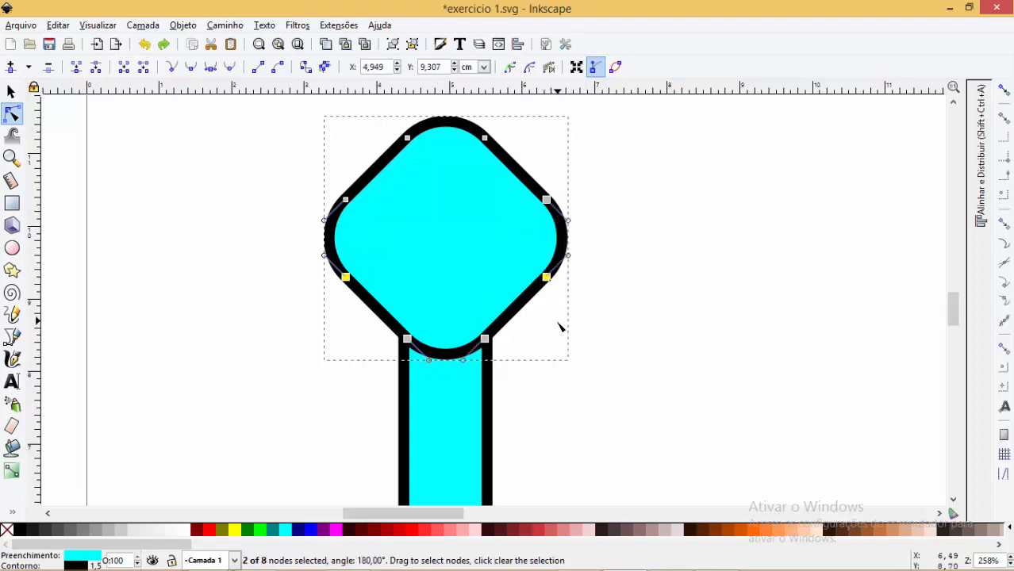
key("Escape")
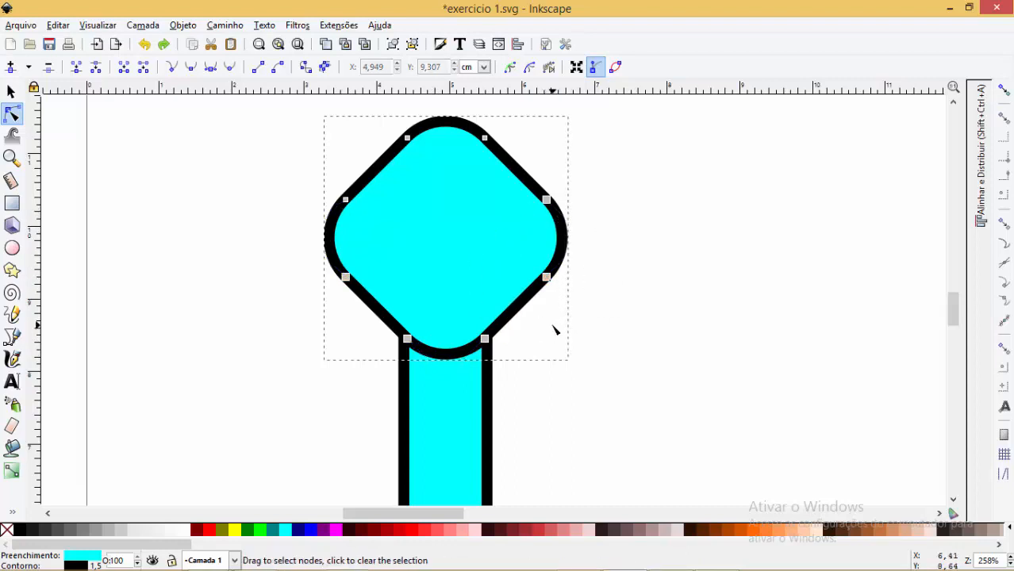
left_click(644, 301)
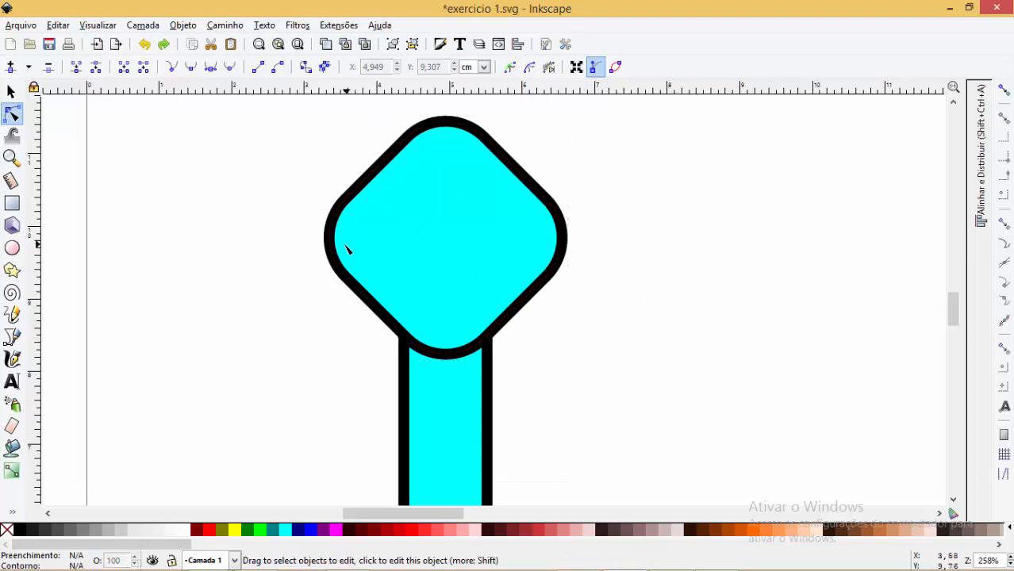
Try box selections around different groups of the diamond's nodes and clear them.
left_click(406, 287)
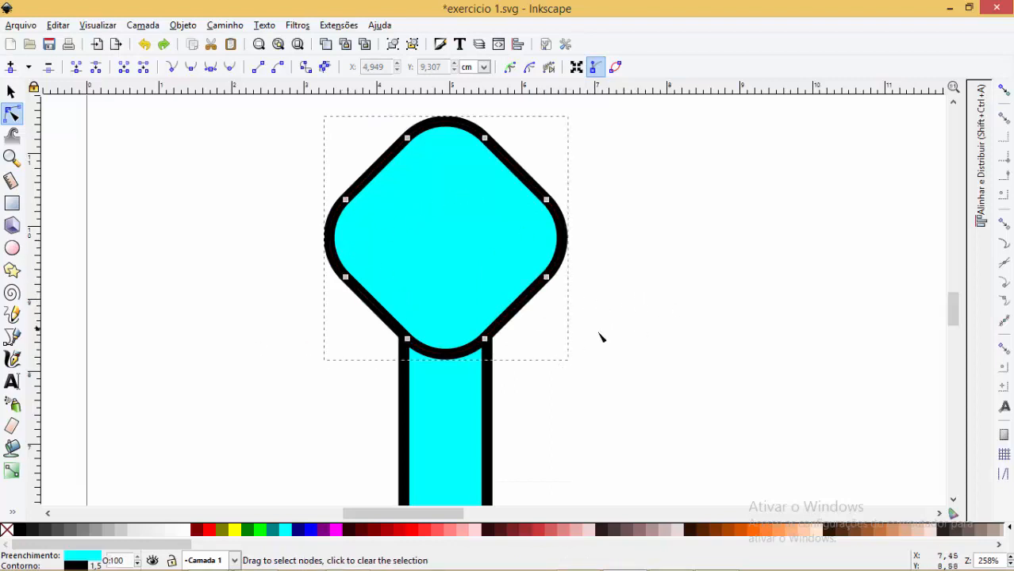
left_click_drag(632, 315, 274, 425)
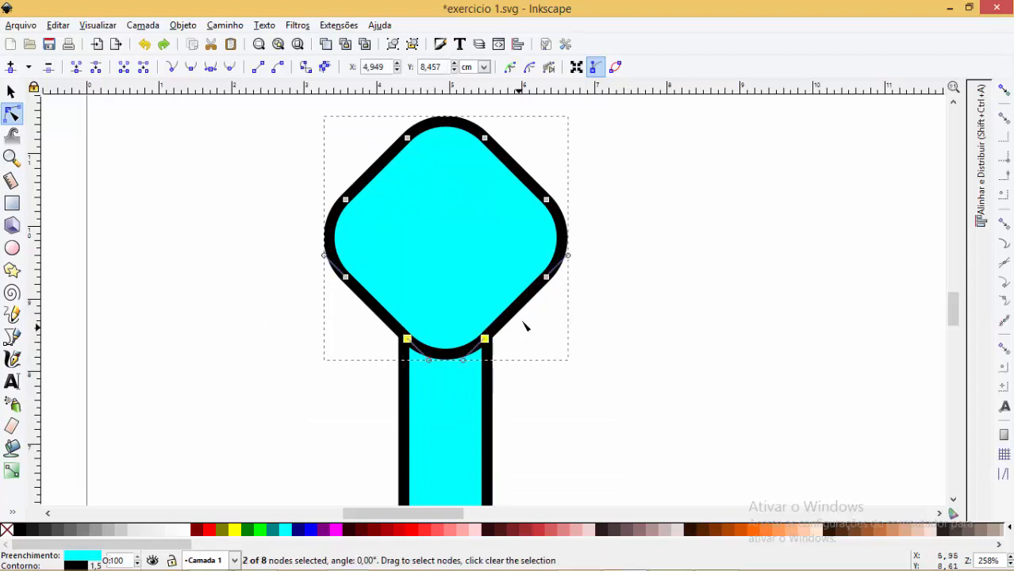
left_click_drag(574, 309, 375, 381)
left_click_drag(620, 185, 377, 379)
left_click(616, 343)
left_click_drag(594, 314, 449, 372)
left_click(354, 206)
left_click(283, 286)
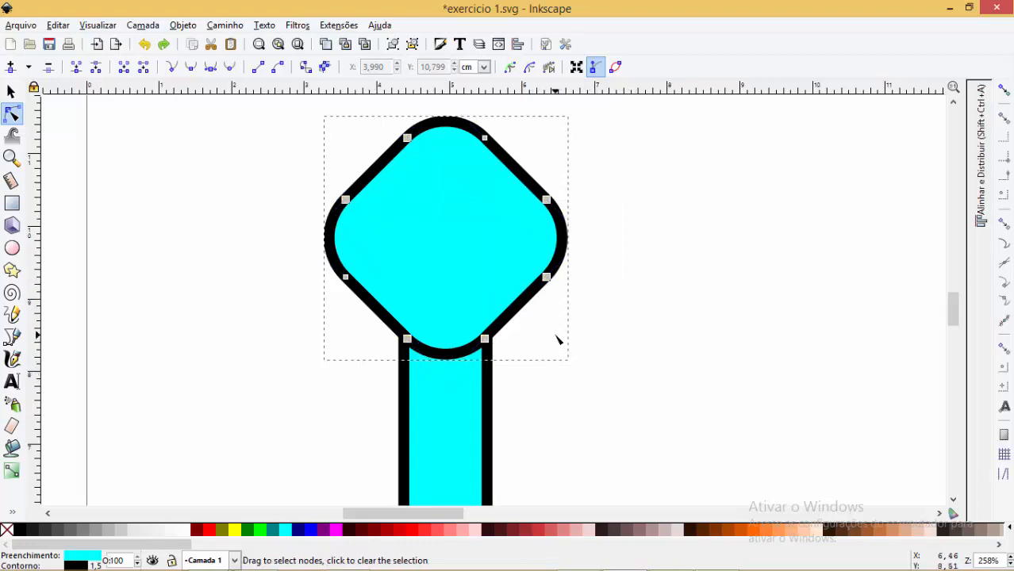
left_click(558, 333)
Select the diamond's two lowest nodes together.
left_click_drag(565, 324, 368, 408)
left_click(438, 310)
left_click_drag(545, 324, 346, 421)
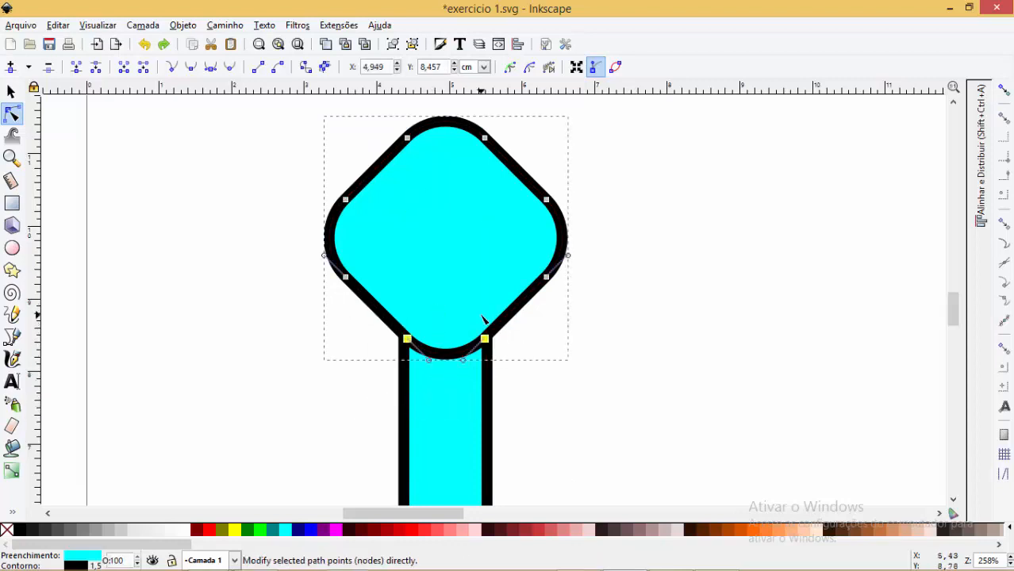
Try stretching the diamond by moving its two lowest nodes together downward and diagonally, and undo the changes.
left_click_drag(486, 343, 486, 373)
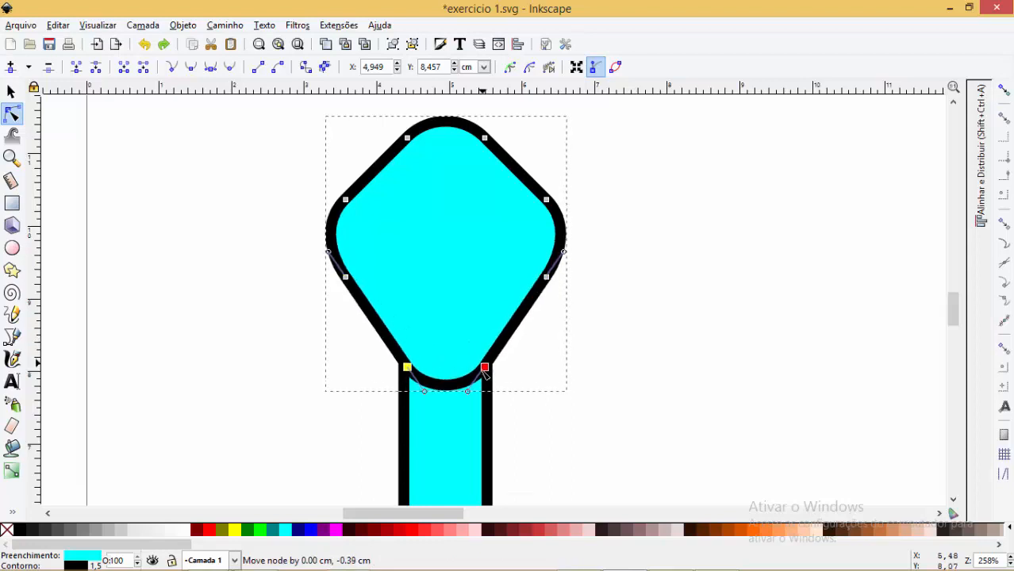
left_click_drag(478, 425, 478, 425)
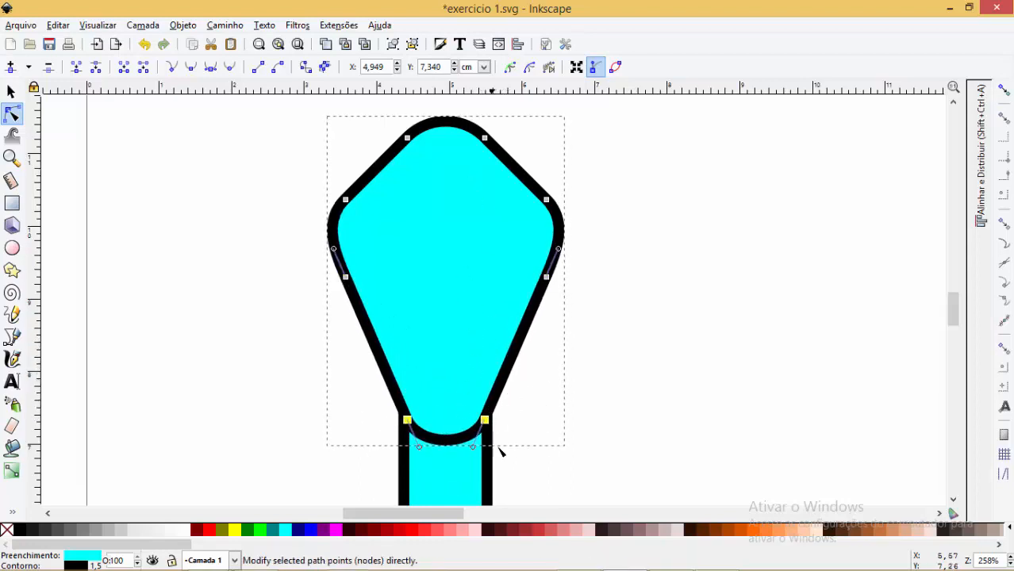
left_click_drag(487, 424, 542, 464)
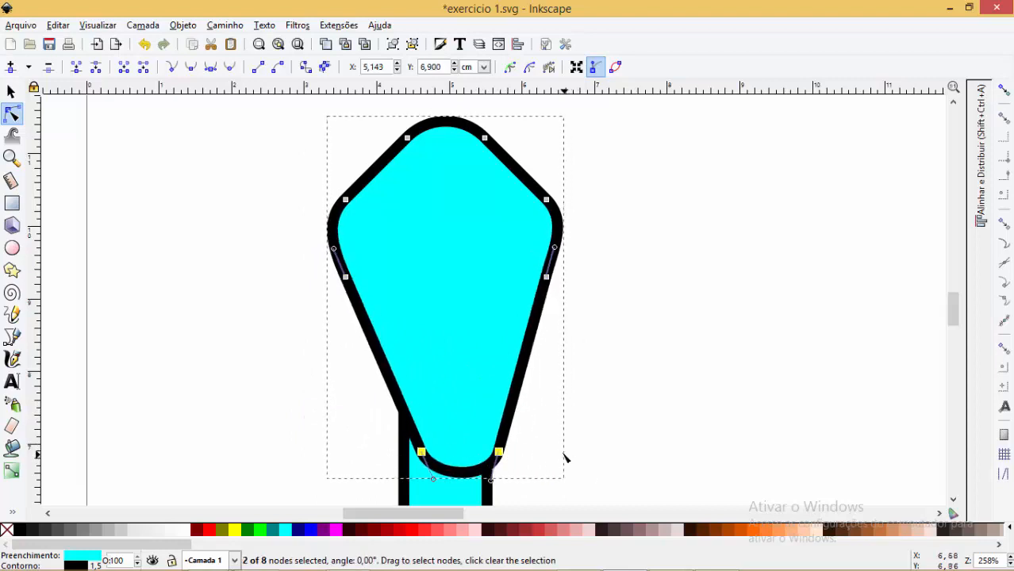
key("ctrl+z")
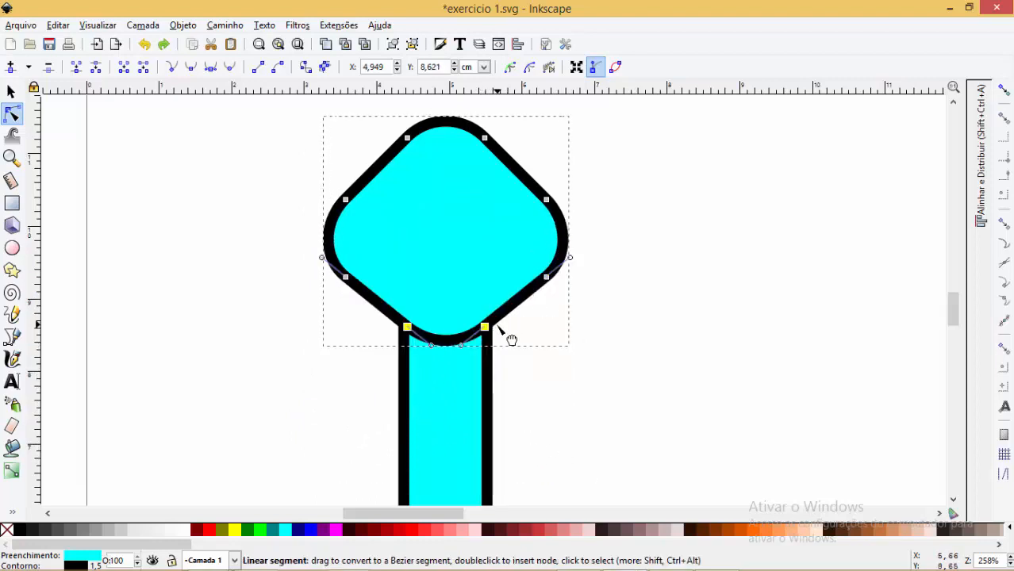
Move the diamond's two lowest nodes straight down to about Y 7.24 cm and send the tapered shape behind the bar.
left_click_drag(489, 331, 494, 432)
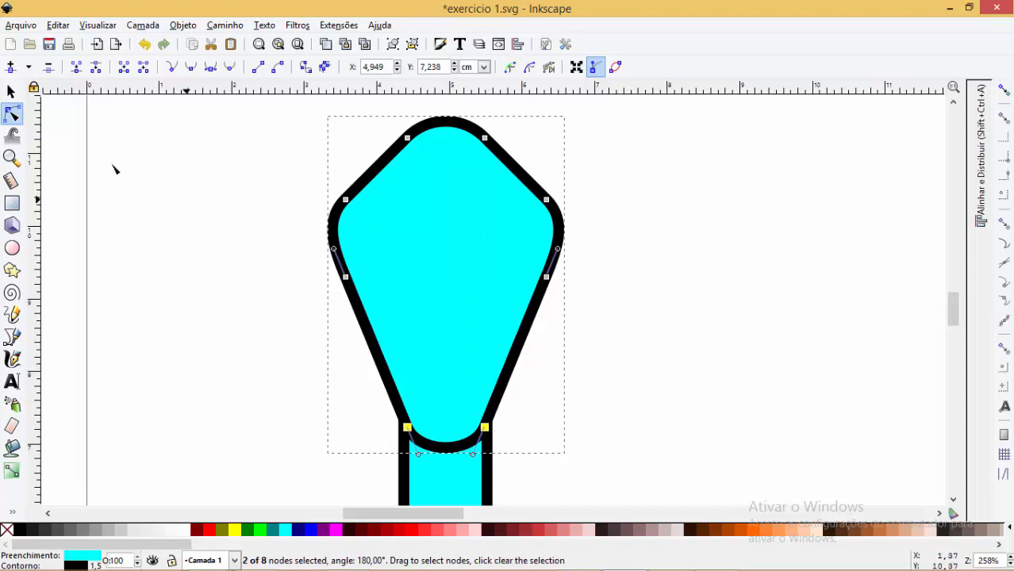
left_click(11, 92)
left_click(165, 69)
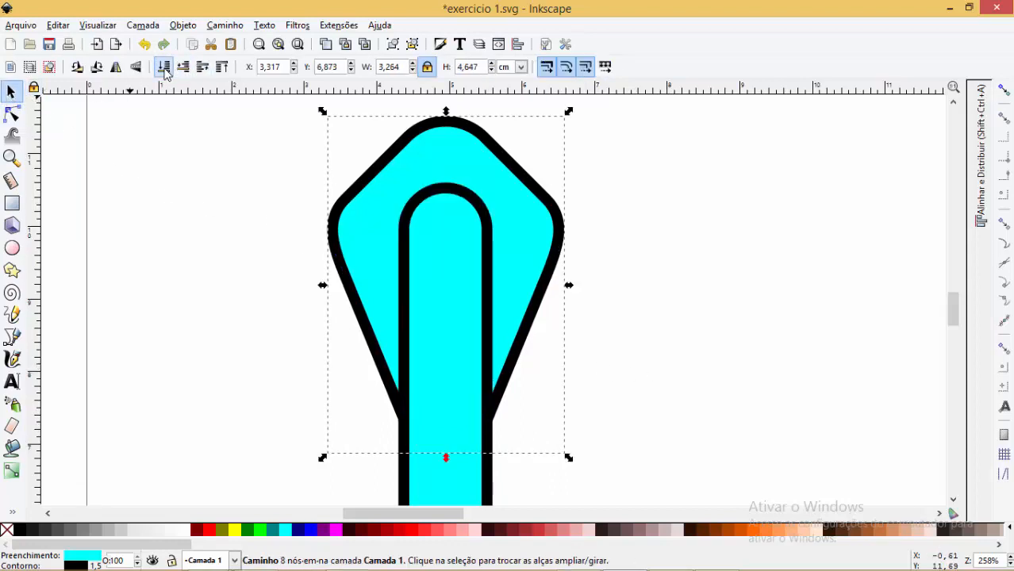
scroll(674, 266, "down", 2, "ctrl")
scroll(675, 267, "down", 3, "ctrl")
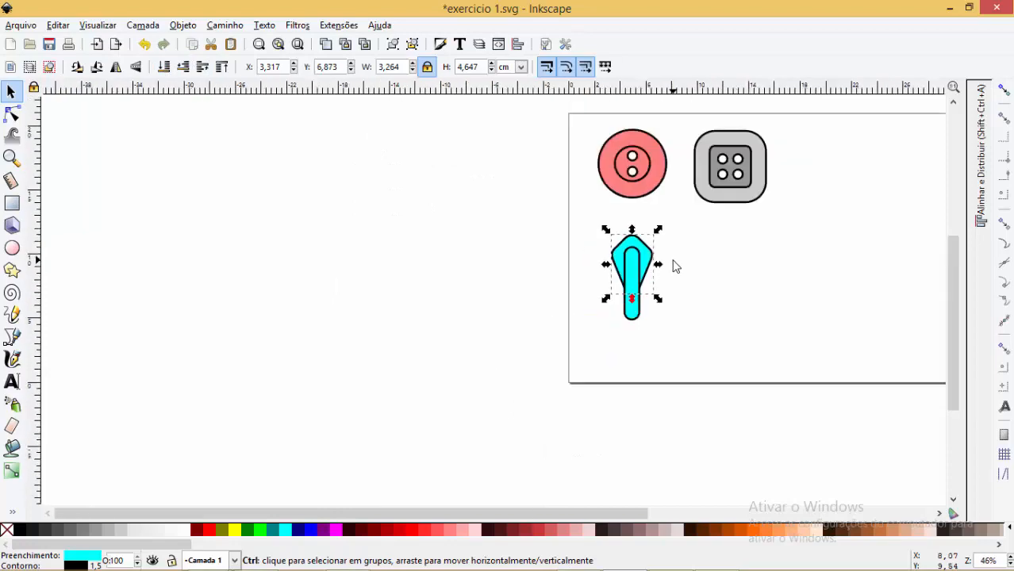
scroll(674, 267, "up", 3, "ctrl")
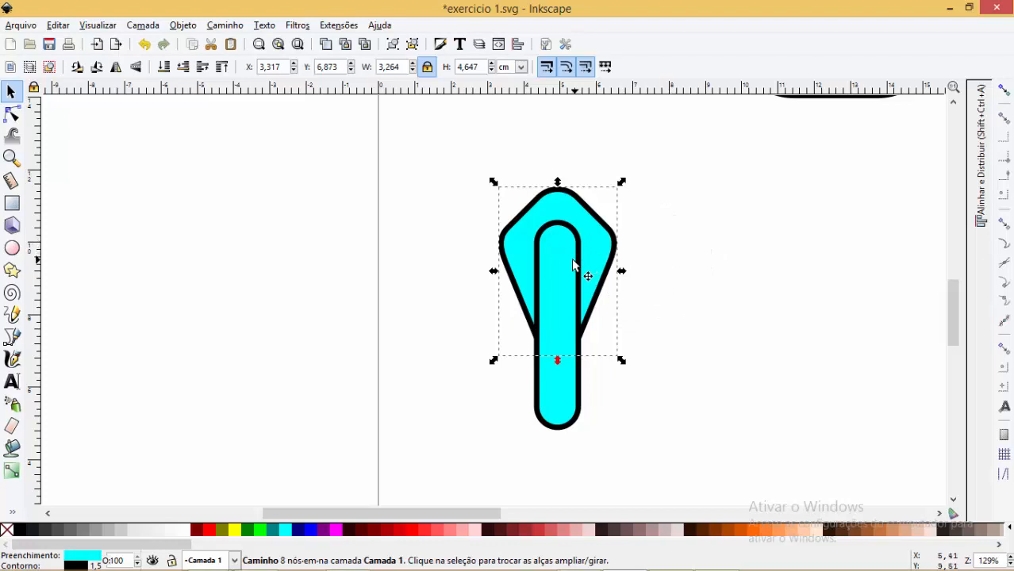
left_click(689, 266)
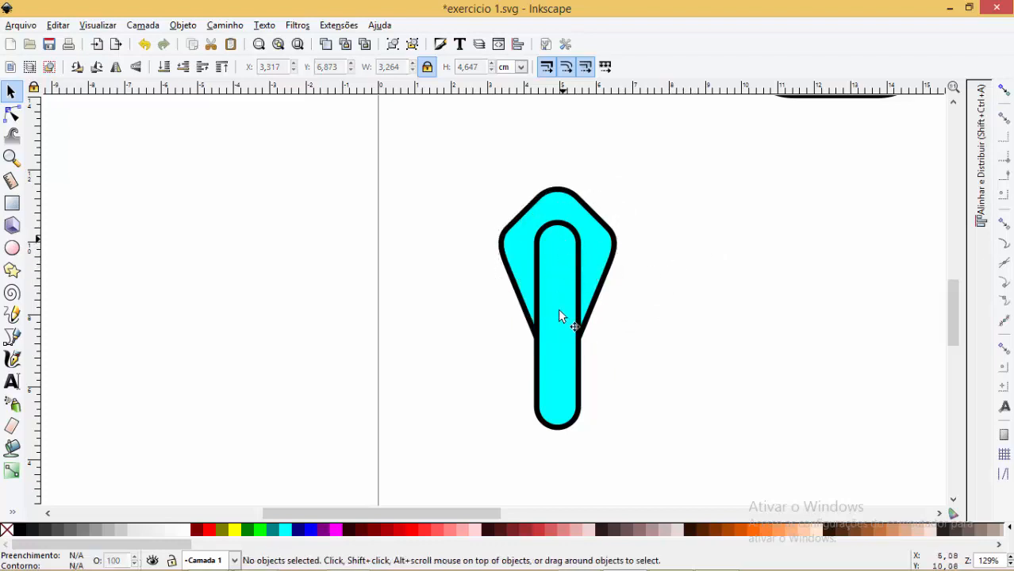
left_click(553, 407)
left_click(689, 325)
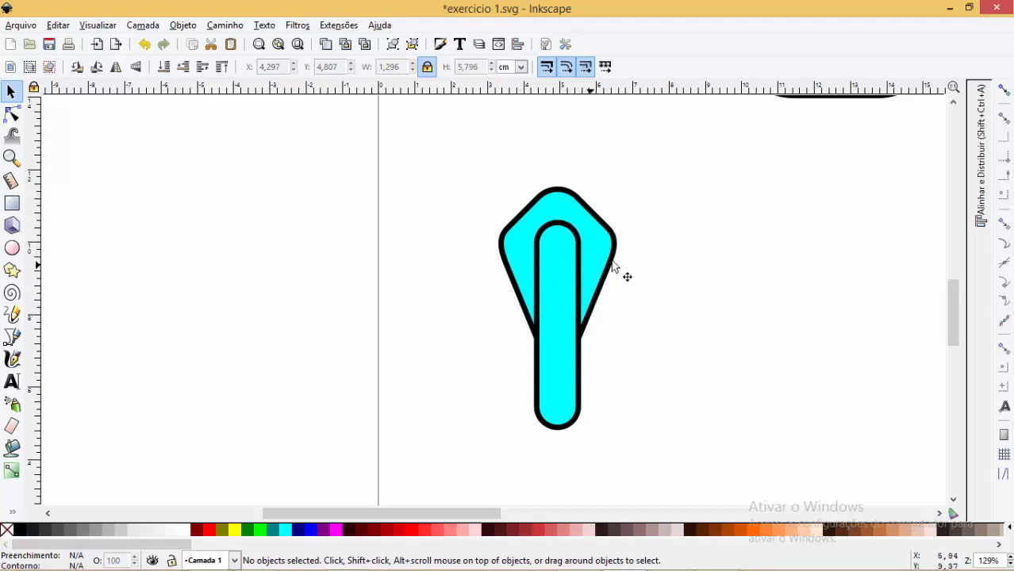
Draw a narrow upright rounded rectangle about 0.4 by 1.7 cm overlapping the bar's upper end and position it near the centre line.
key("z")
left_click_drag(498, 180, 627, 328)
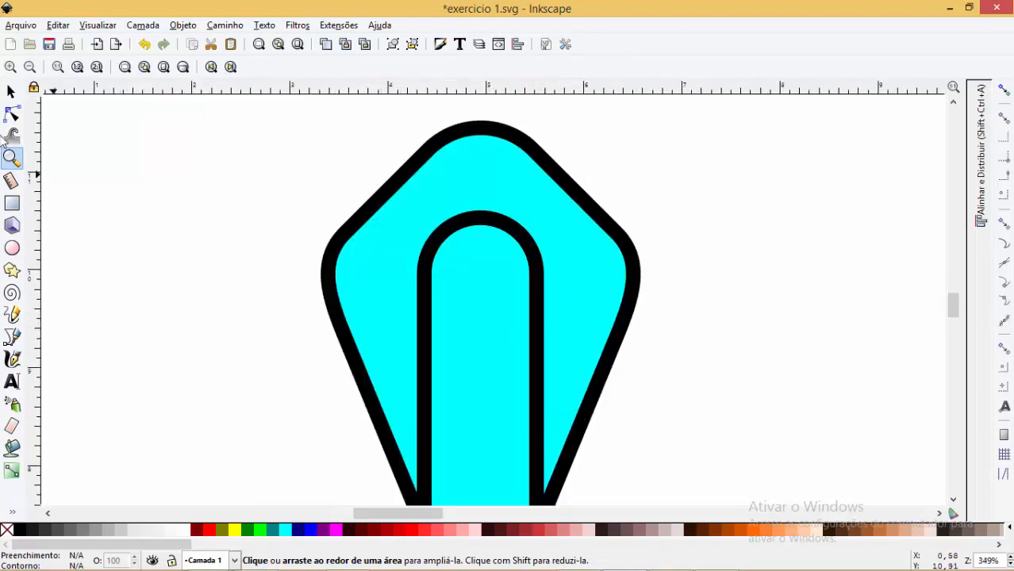
left_click(15, 96)
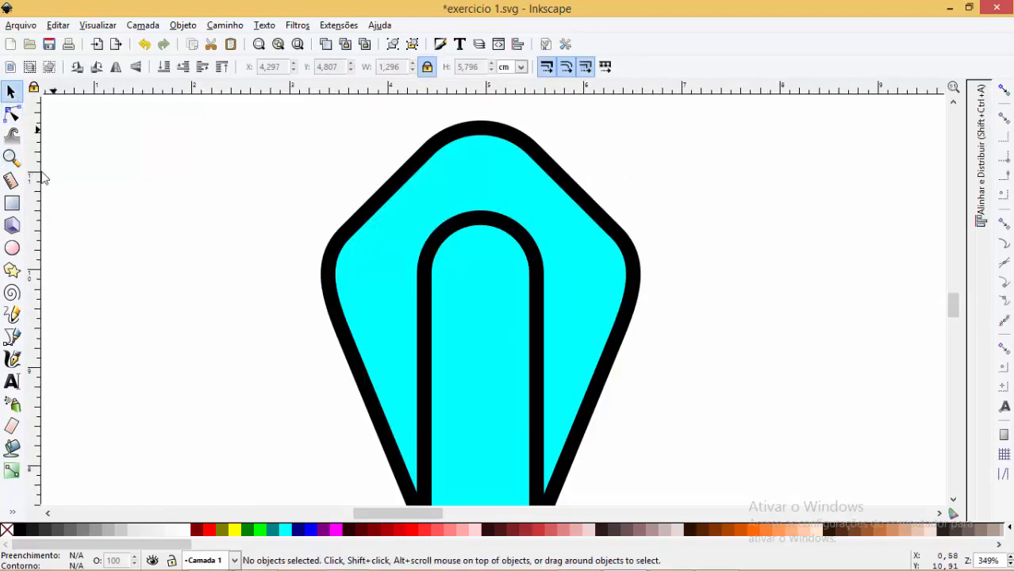
left_click(11, 203)
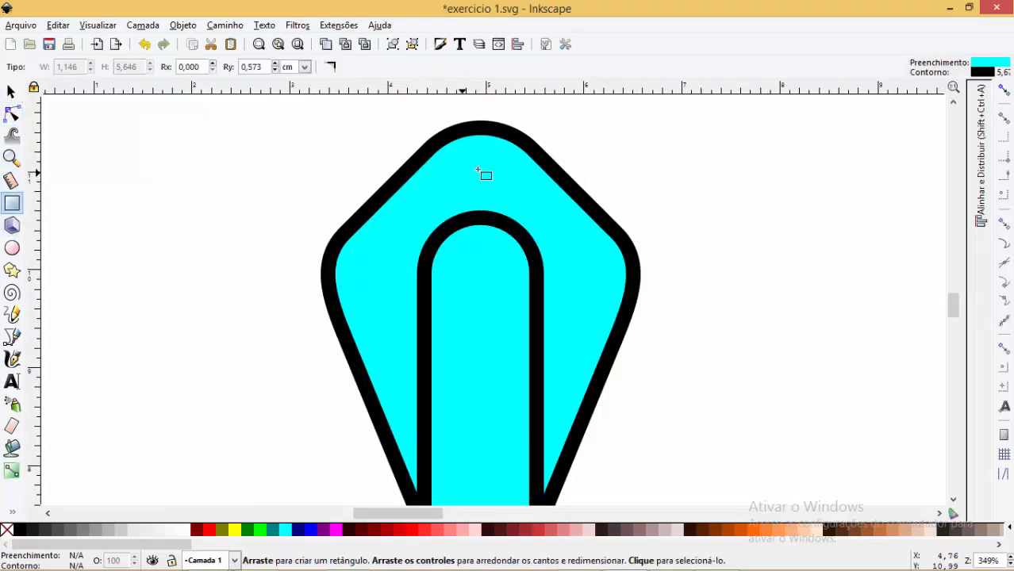
left_click_drag(457, 173, 493, 337)
left_click(11, 92)
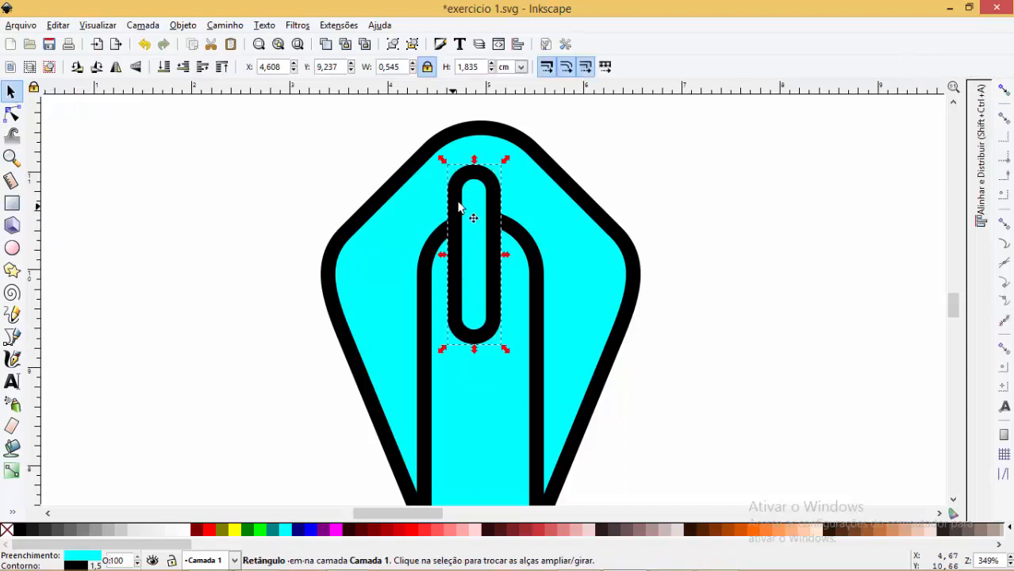
mouse_move(476, 208)
left_mouse_down()
mouse_move(488, 209)
mouse_move(479, 206)
left_mouse_up()
Centre the tapered shape, the bar and the narrow rectangle on a common vertical axis, relative to the last selected object.
scroll(731, 196, "down", 3)
left_click_drag(543, 135, 783, 468)
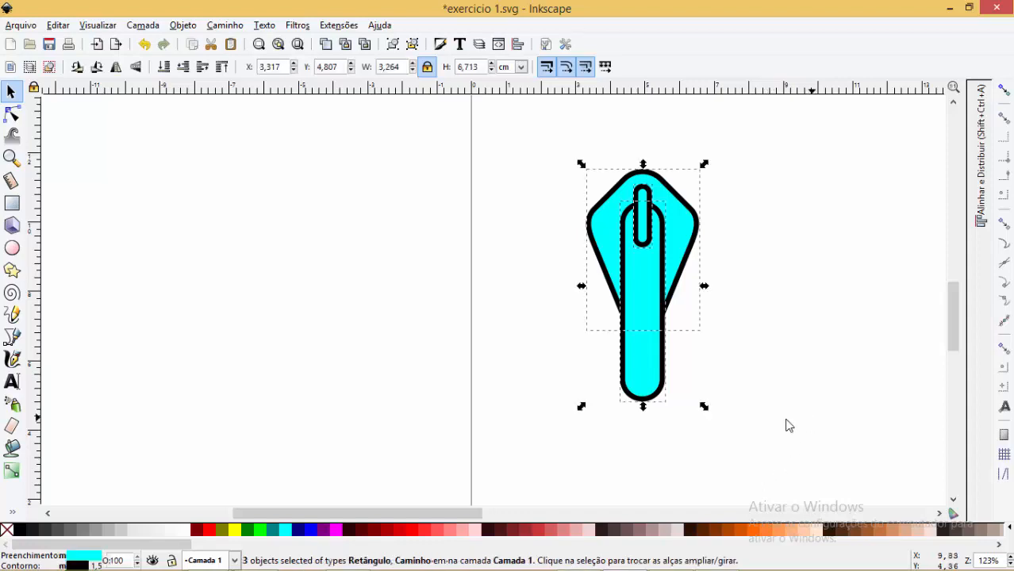
left_click(983, 161)
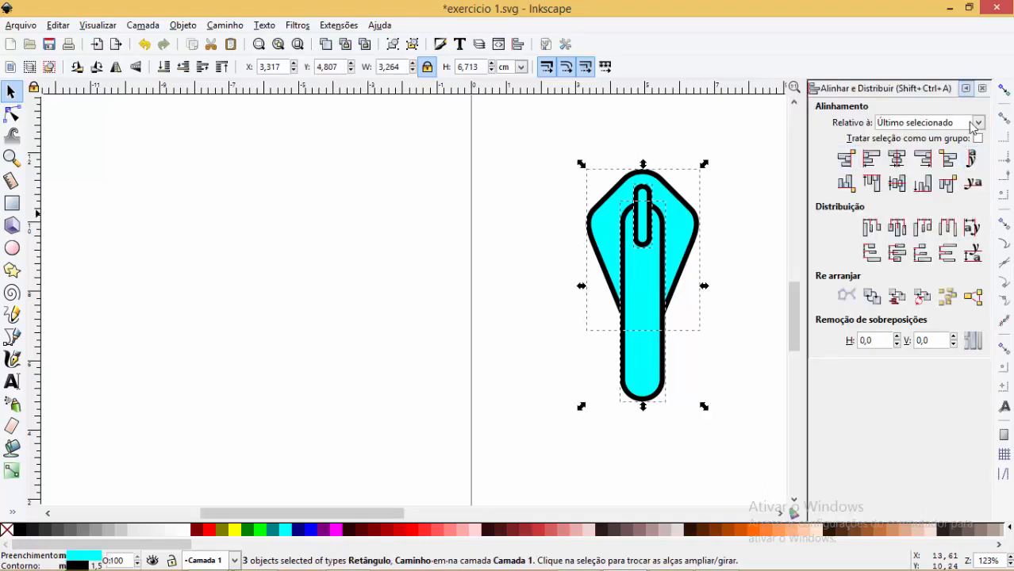
left_click(897, 160)
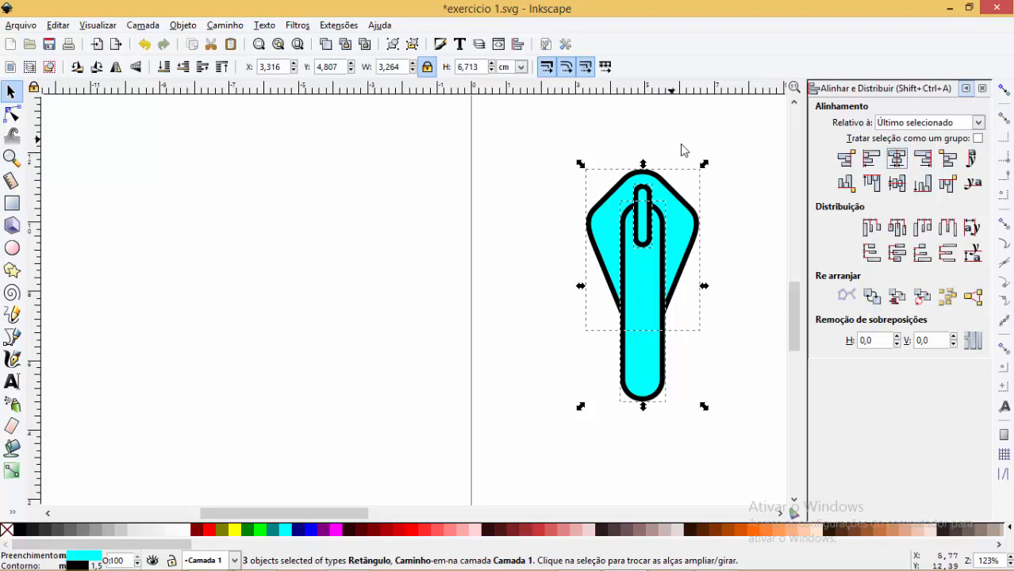
left_click(711, 246)
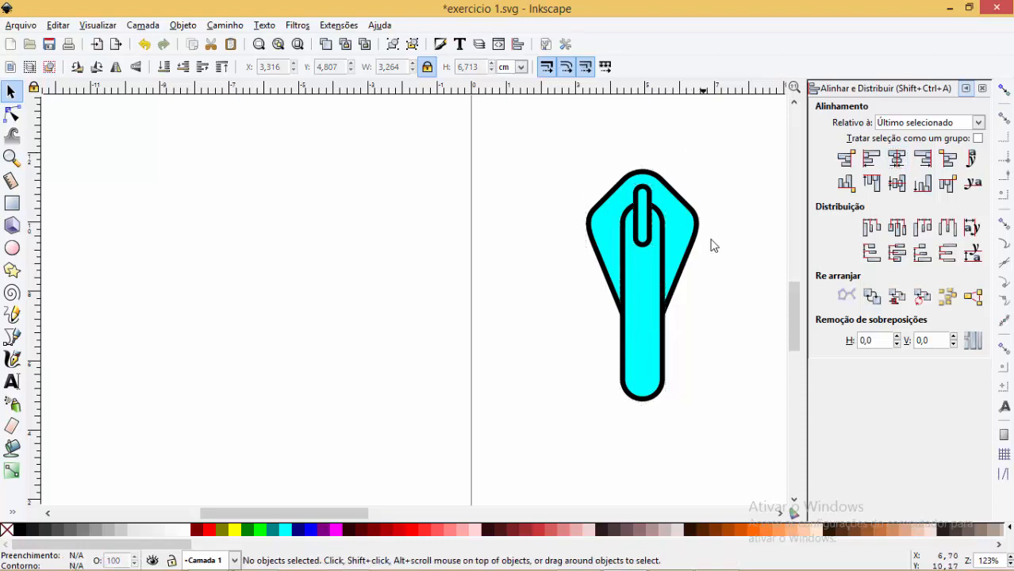
left_click(979, 90)
Draw a small horizontal rounded rectangle about 1.2 by 0.3 cm just below the bar's lower end.
key("z")
left_click_drag(527, 149, 837, 491)
left_click_drag(459, 126, 552, 504)
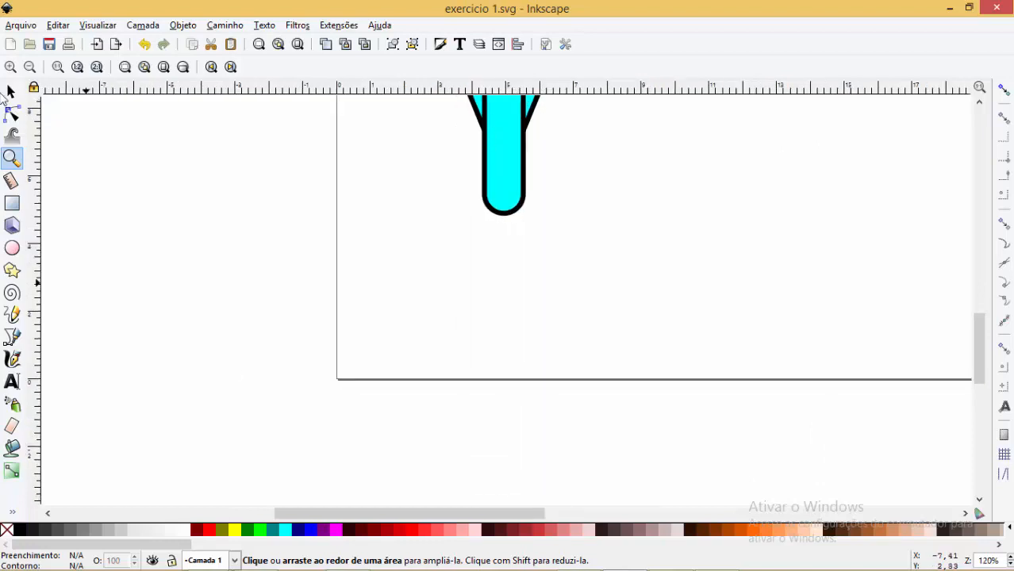
left_click(11, 92)
key("z")
left_click_drag(451, 220, 559, 403)
left_click(11, 92)
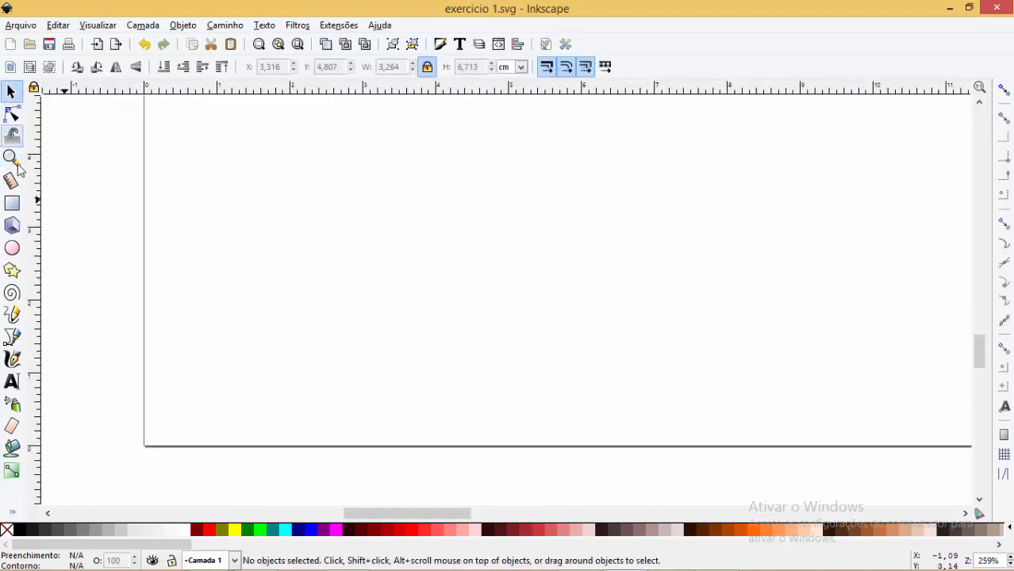
left_click(12, 204)
scroll(302, 238, "down", 2, "ctrl")
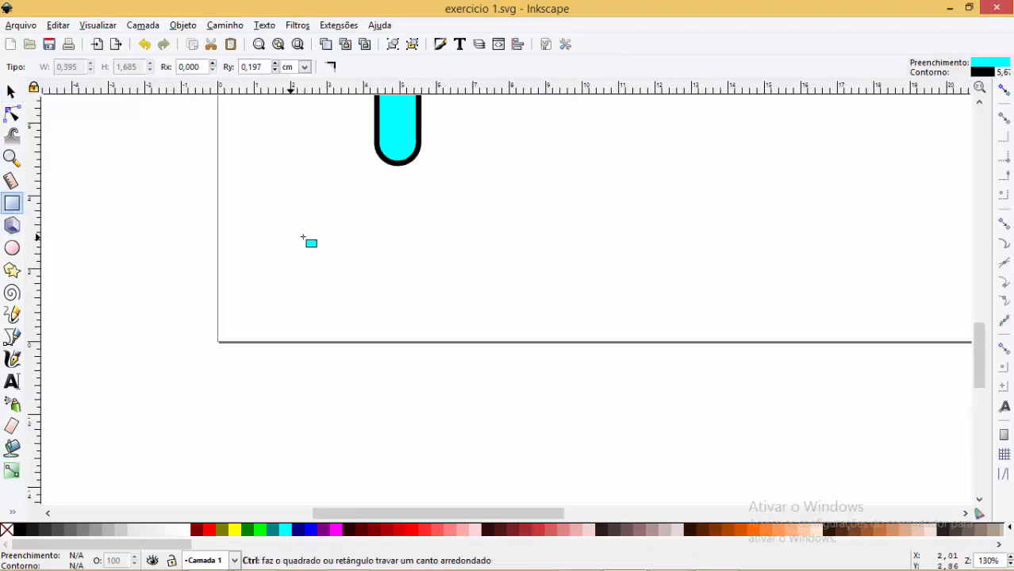
left_click_drag(365, 186, 415, 198)
scroll(444, 202, "up", 5)
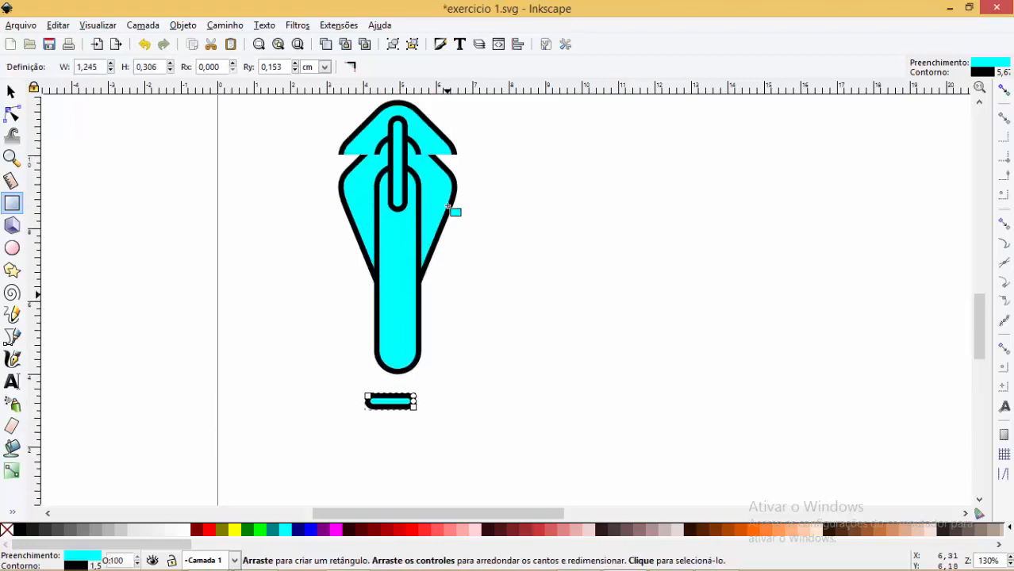
scroll(445, 203, "down", 1)
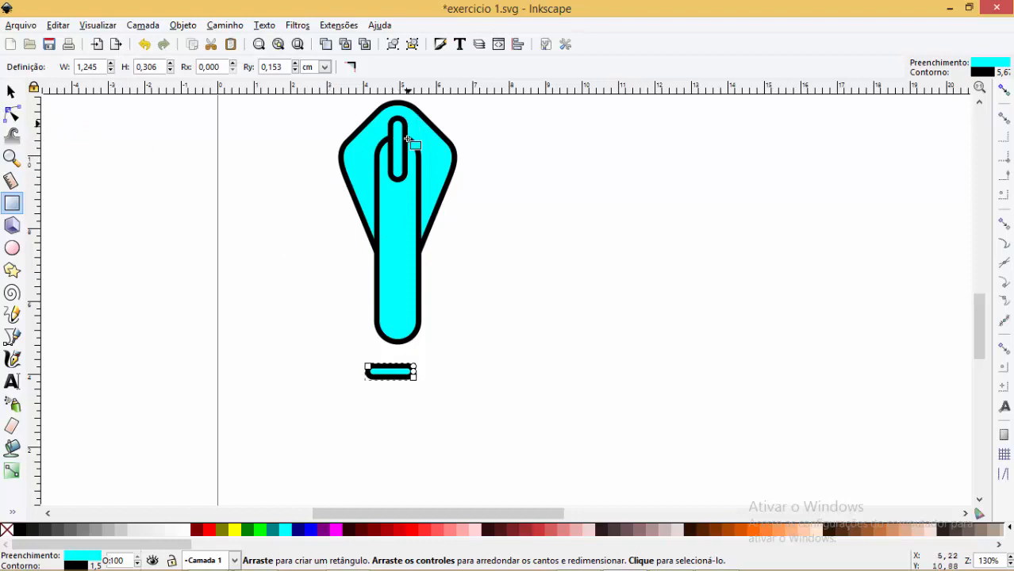
left_click(11, 92)
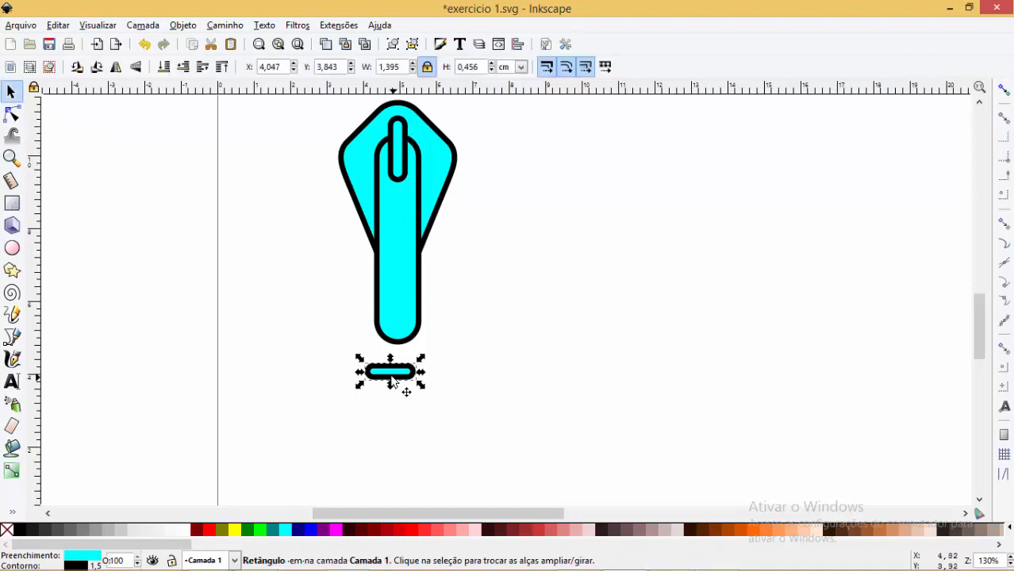
Draw a new horizontal rounded rectangle about 1.6 by 0.4 cm below the bar's lower end.
left_click_drag(383, 373, 362, 375)
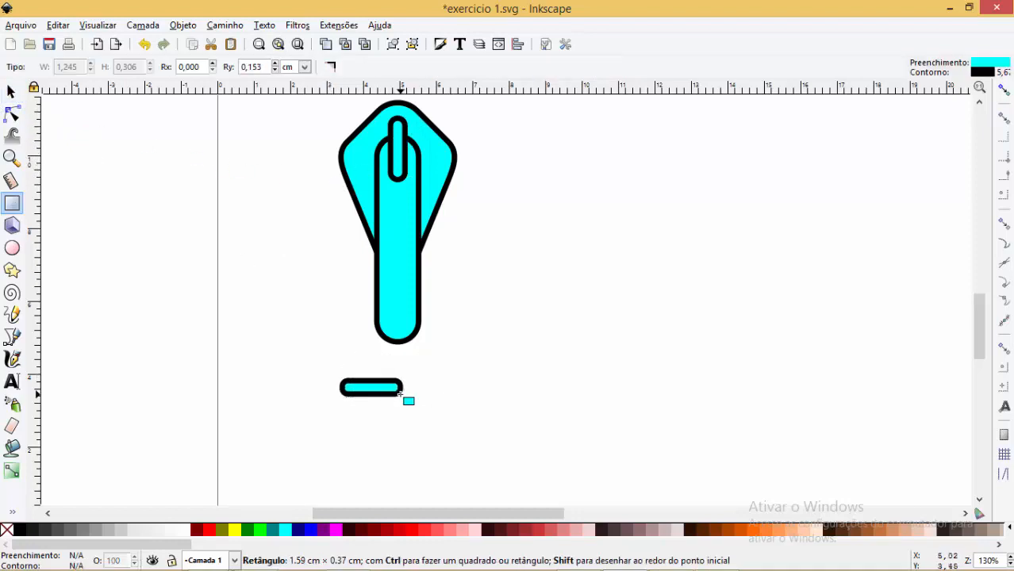
left_click_drag(403, 395, 403, 394)
left_click(11, 91)
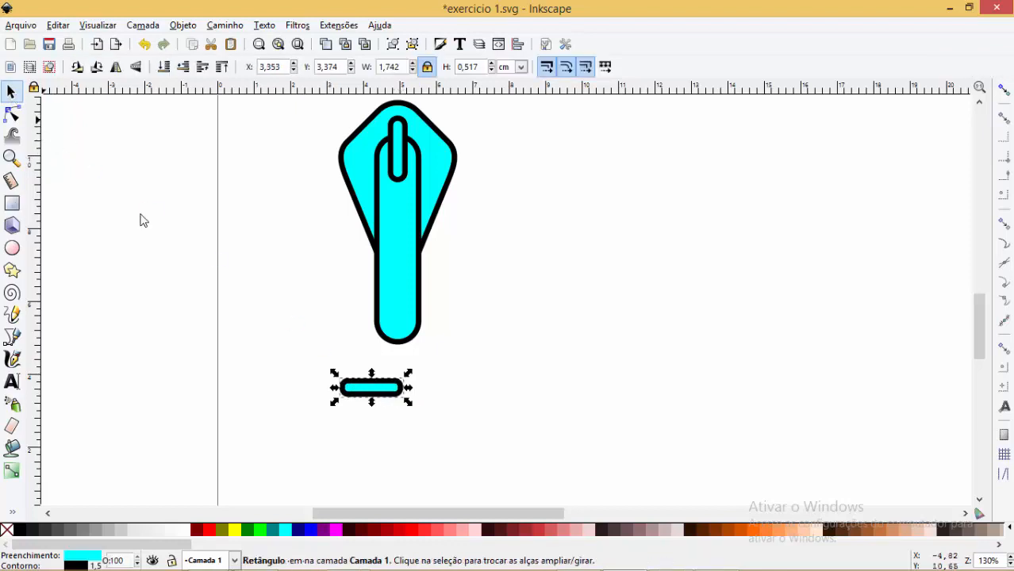
Rotate the small horizontal rounded rectangle counter-clockwise so that it slopes up toward its right end.
key("z")
left_click_drag(295, 354, 525, 441)
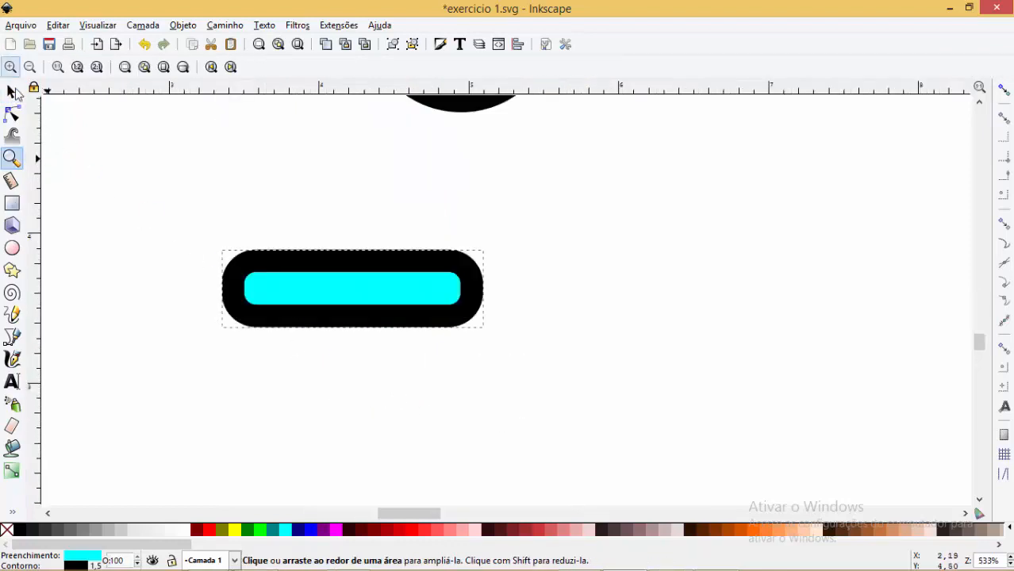
left_click(11, 91)
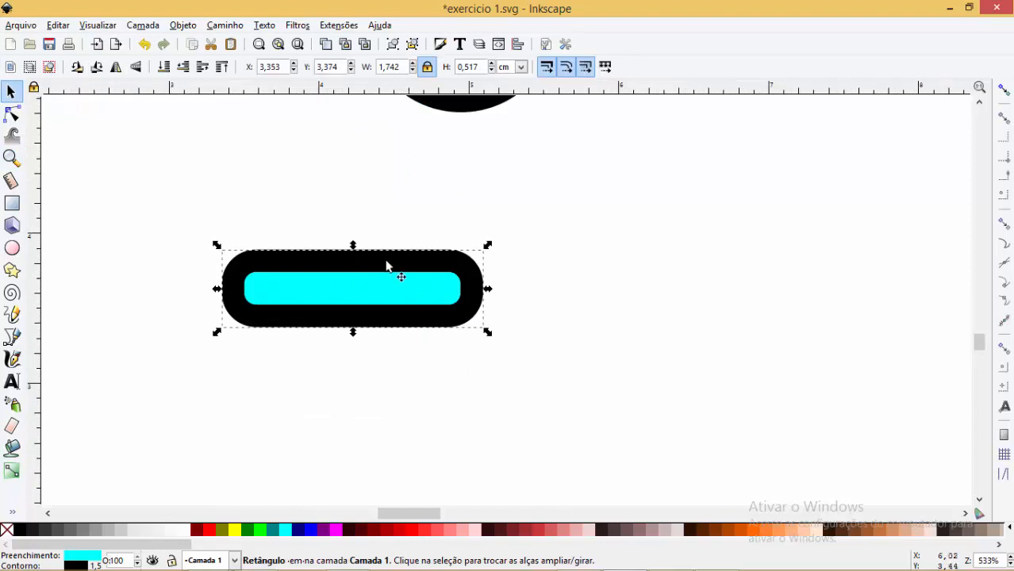
left_click(374, 297)
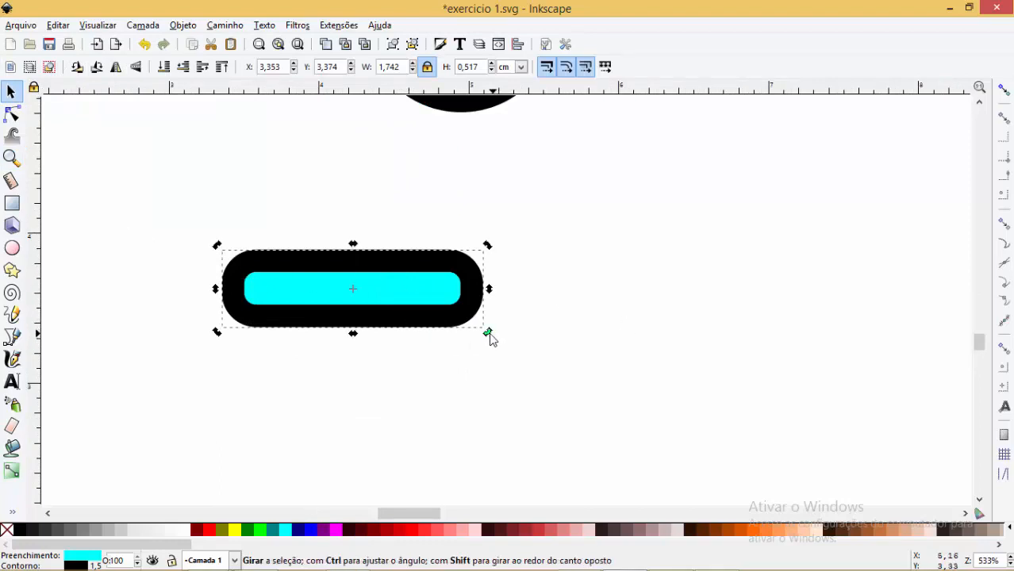
left_click_drag(488, 333, 470, 380)
key("Escape")
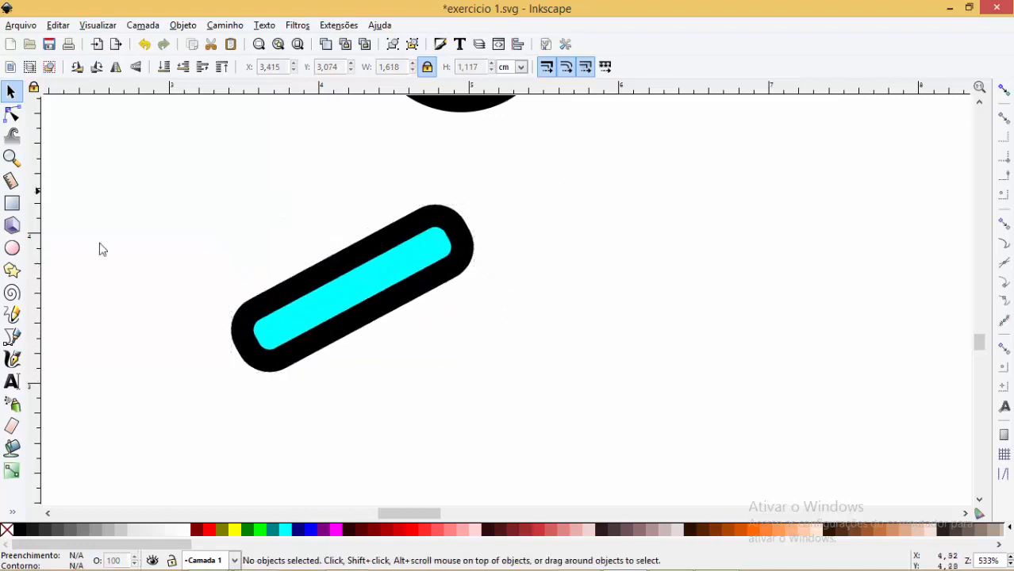
Draw a tiny horizontal rounded rectangle about 0.5 by 0.1 cm overlapping the upper end of the slanted rectangle.
left_click(12, 203)
mouse_move(479, 248)
left_mouse_down()
mouse_move(521, 252)
mouse_move(474, 248)
left_mouse_up()
key("space")
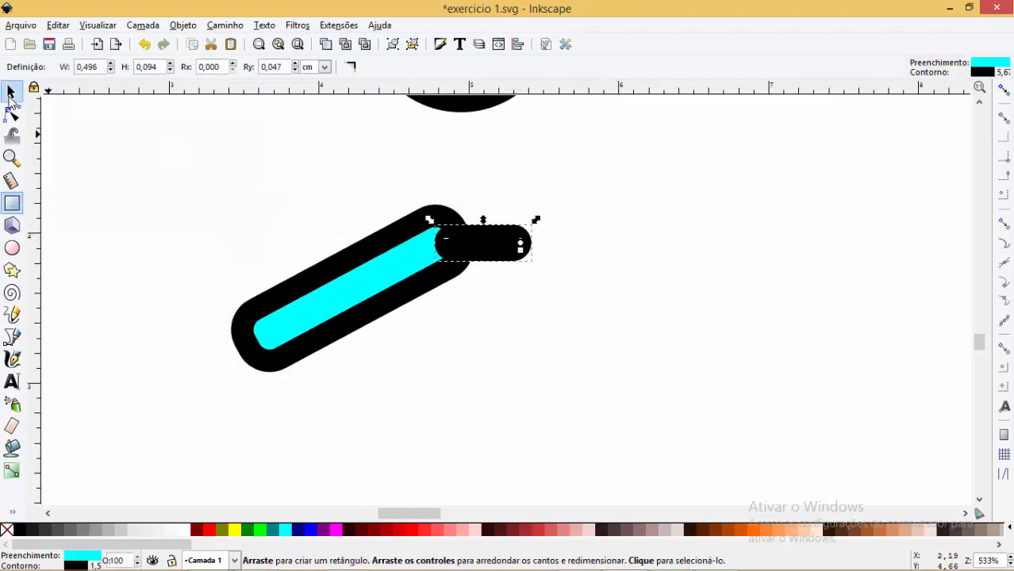
key("shift")
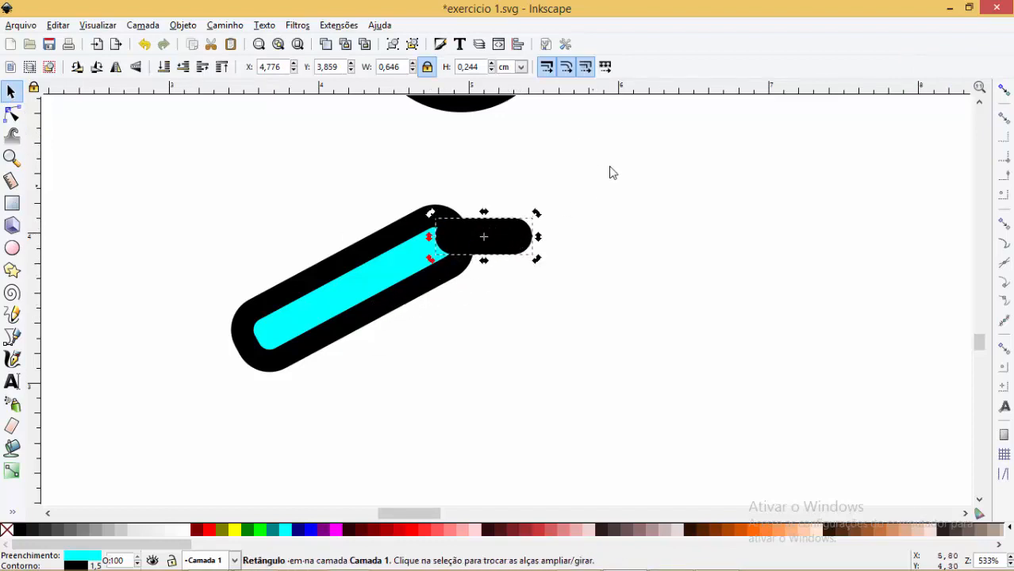
left_click_drag(609, 169, 170, 438)
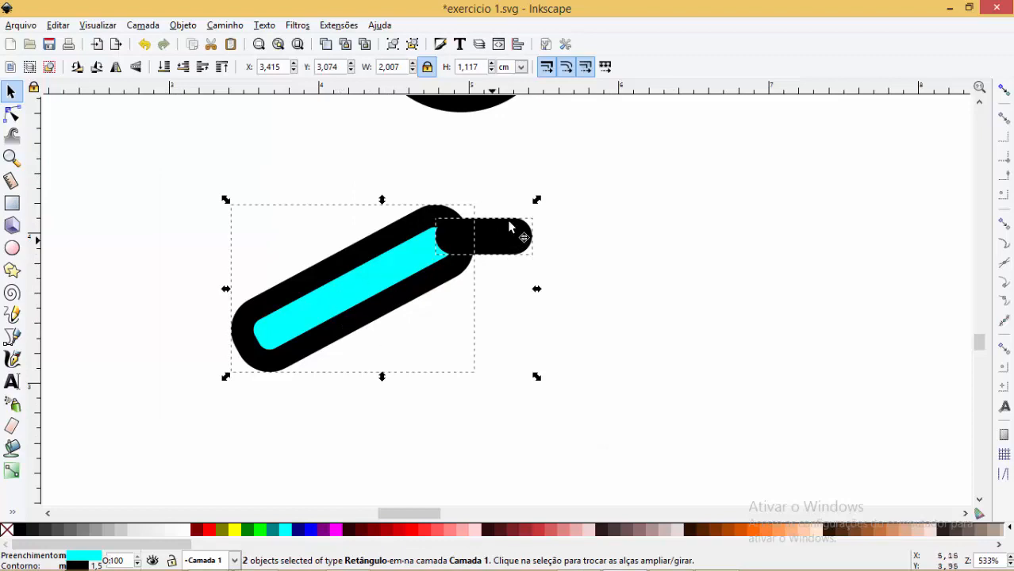
key("Escape")
left_click(463, 237)
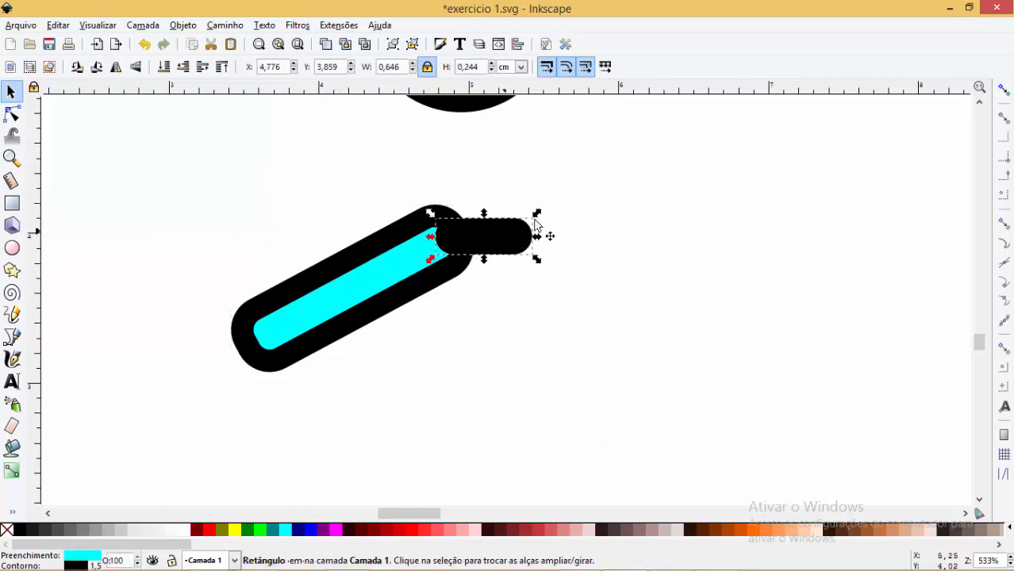
left_click_drag(614, 153, 61, 433)
key("Escape")
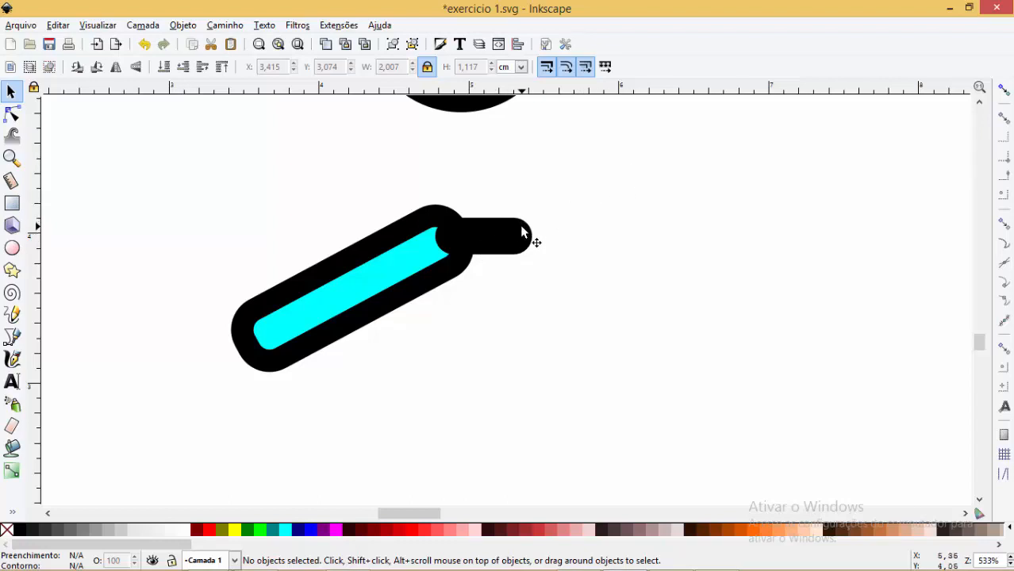
Nudge the tiny rectangle slightly upward and unite it with the slanted rectangle into one path.
scroll(521, 229, "up", 3)
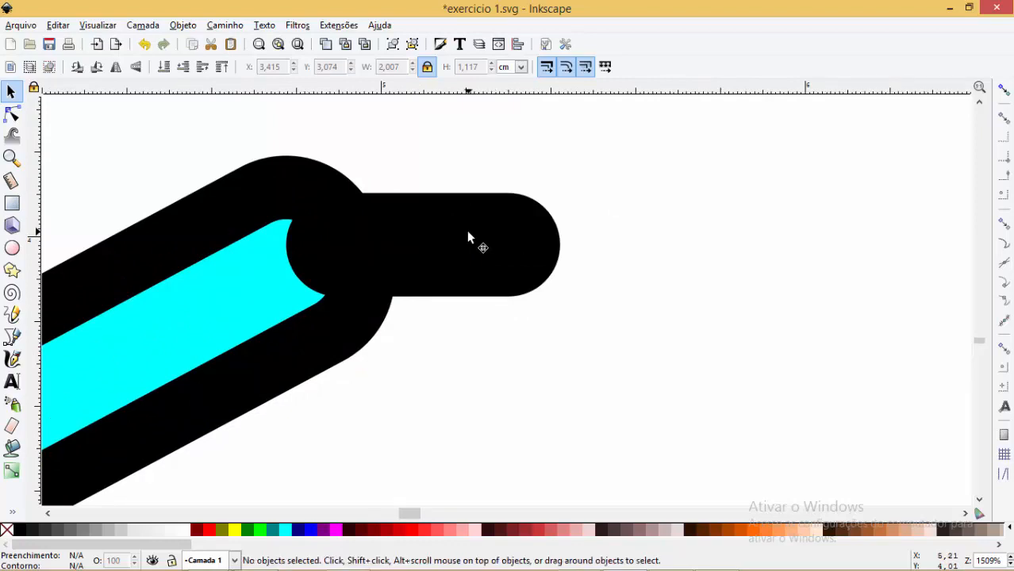
left_click_drag(468, 228, 469, 223)
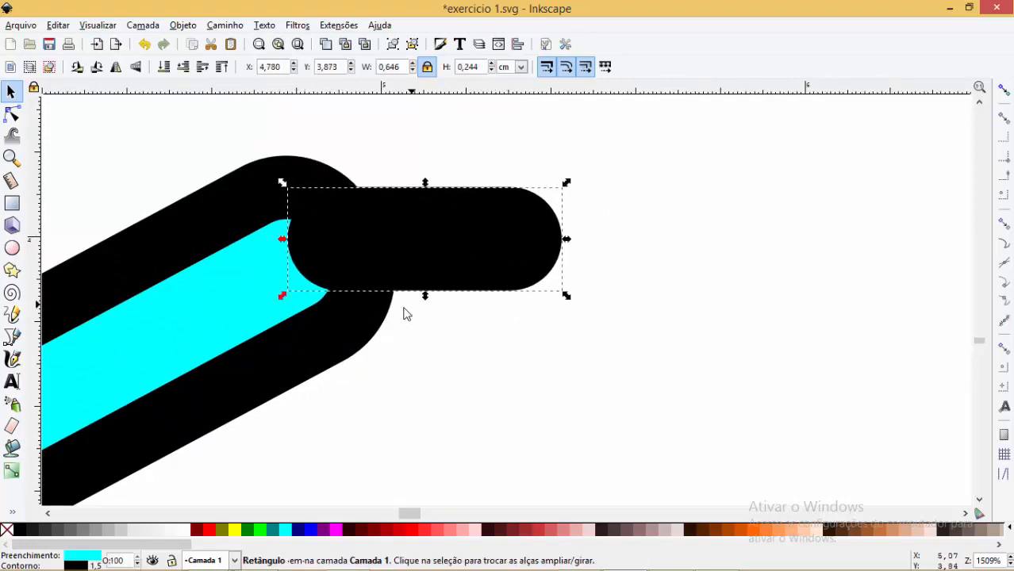
left_click(353, 319, "shift")
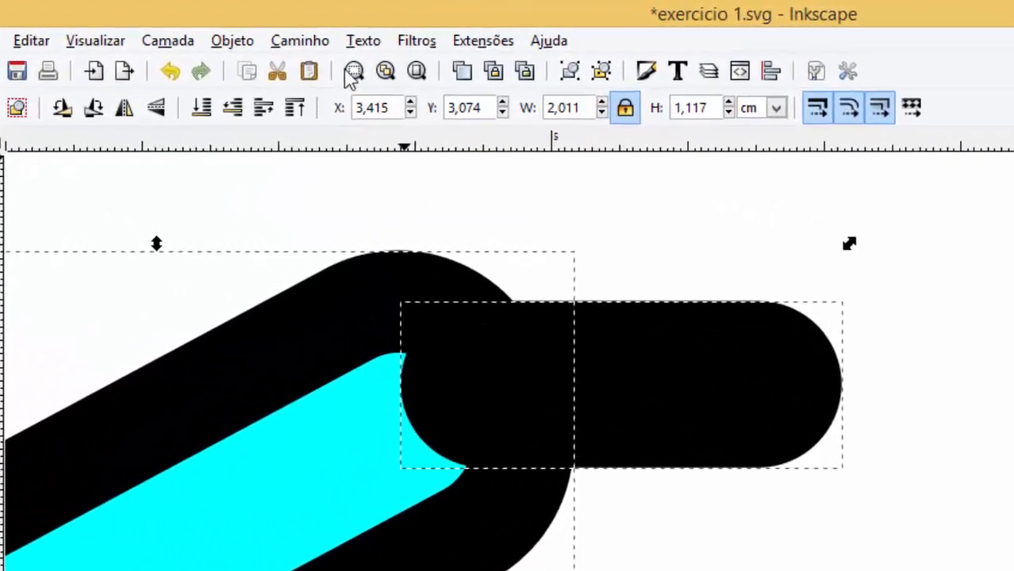
left_click(300, 42)
left_click(331, 198)
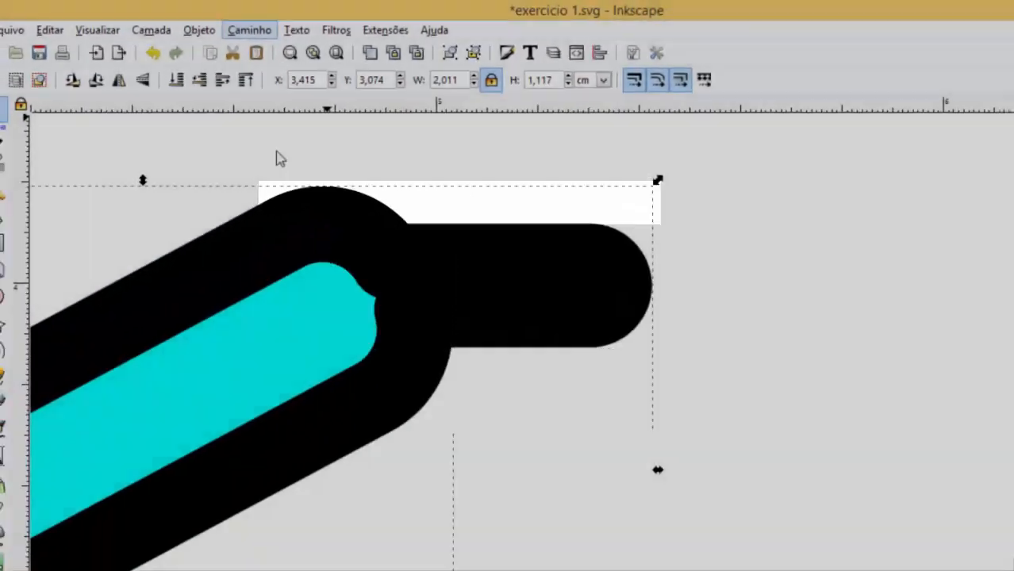
scroll(595, 342, "down", 2)
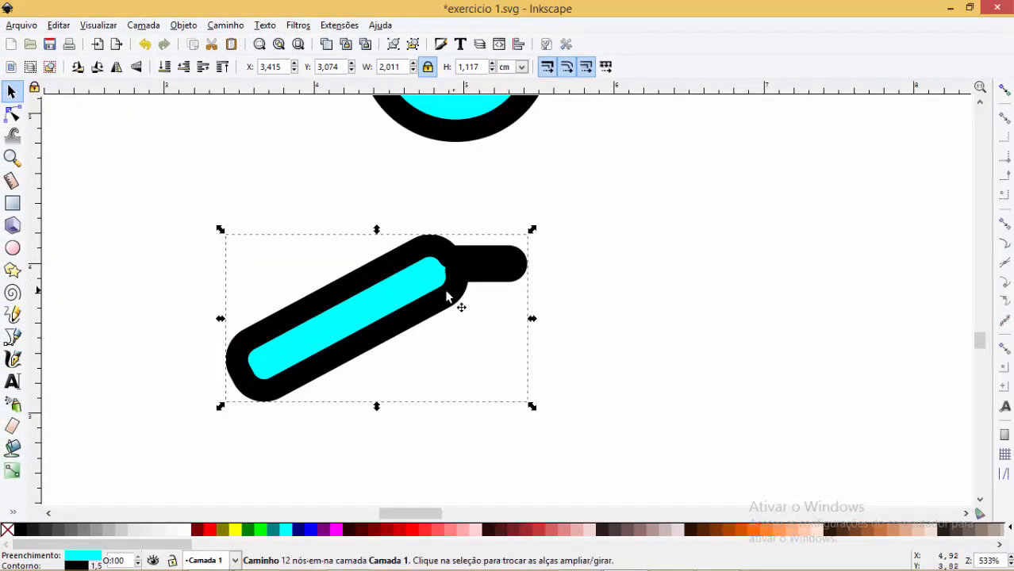
left_click(627, 252)
left_click(457, 258)
left_click(225, 25)
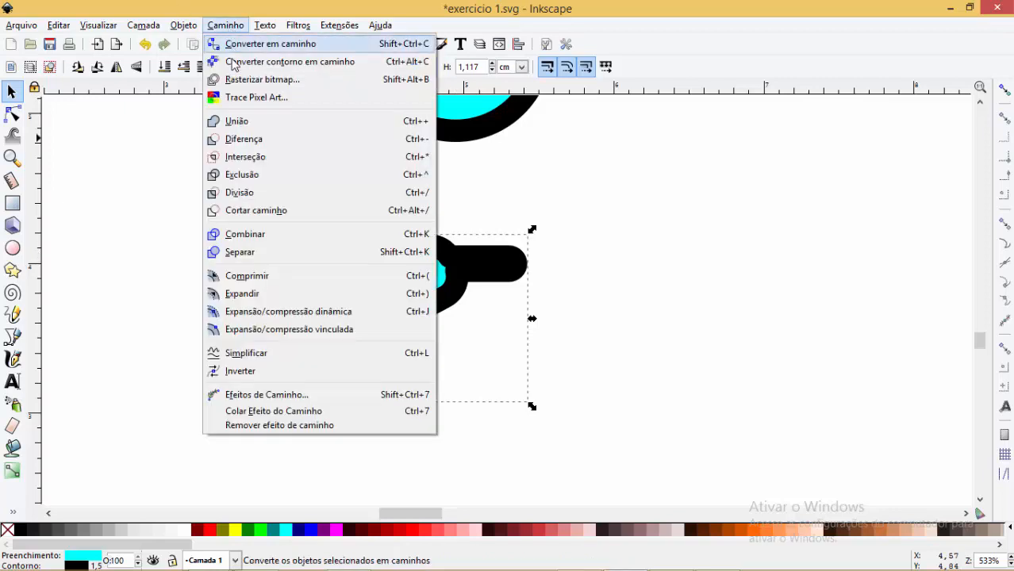
left_click(236, 123)
Draw a large rectangle about 2.5 by 2.8 cm in the empty area left of the slanted shape.
key("r")
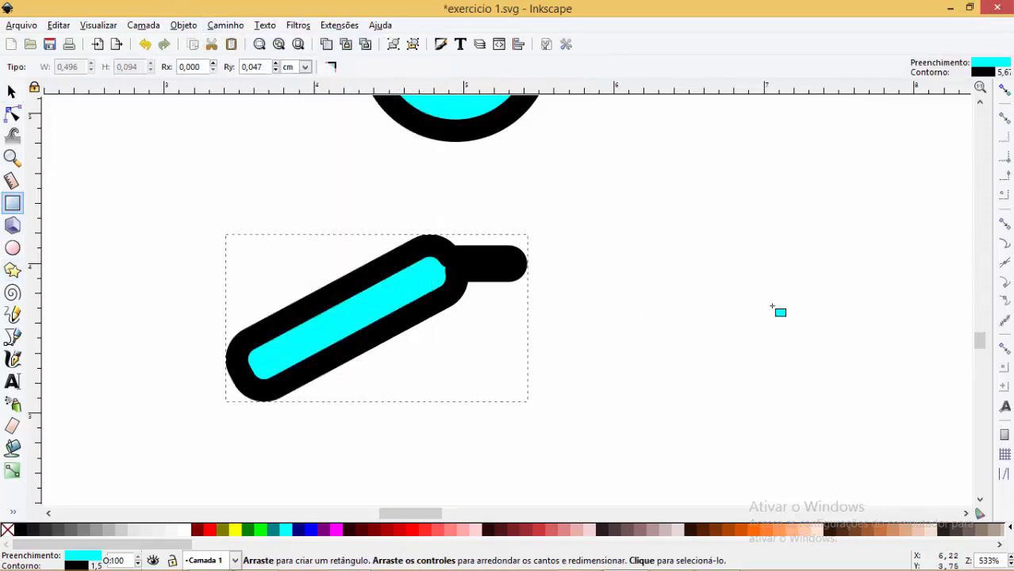
scroll(771, 306, "down", 2)
left_click_drag(112, 185, 301, 393)
Draw a circle about 2.8 cm across and place it over the large rectangle's lower-right corner.
left_click(15, 269)
left_click(16, 249)
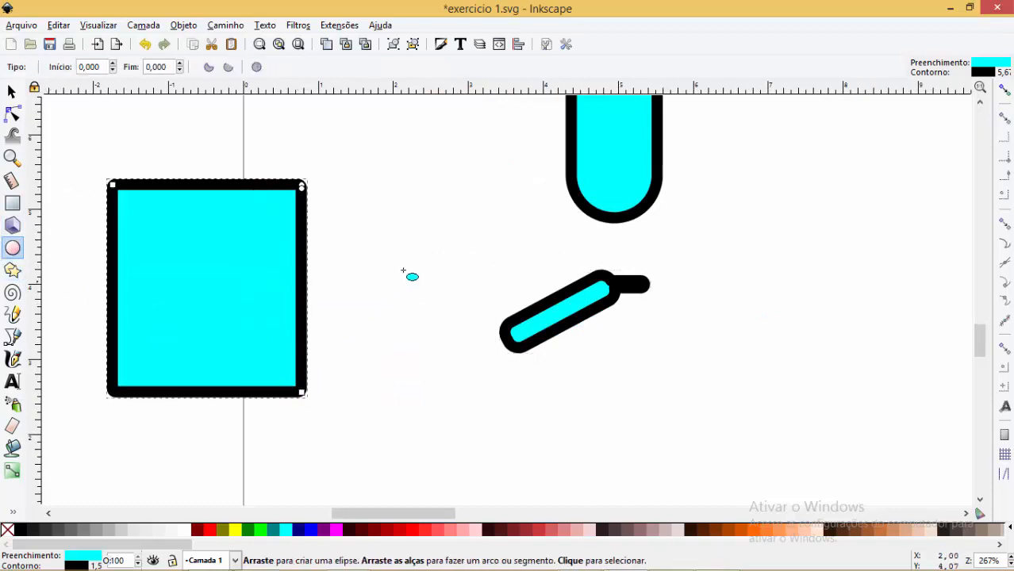
left_click_drag(381, 243, 179, 448)
left_click(11, 92)
left_click_drag(275, 303, 336, 329)
Fill the large rectangle with light red and shift the circle up and left to overlap it more.
left_click(242, 309)
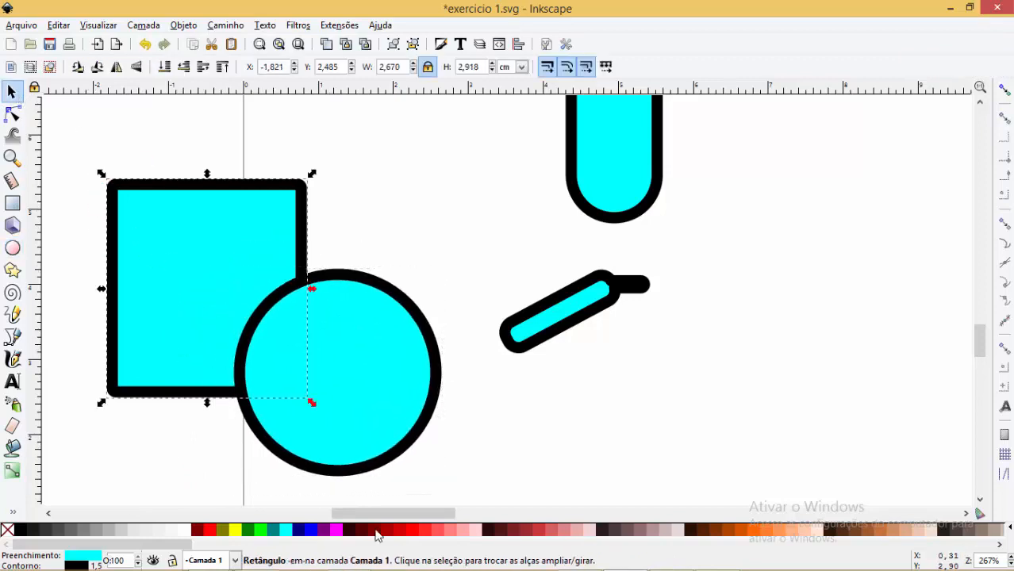
left_click(426, 530)
left_click(354, 355)
left_click_drag(354, 354, 314, 339)
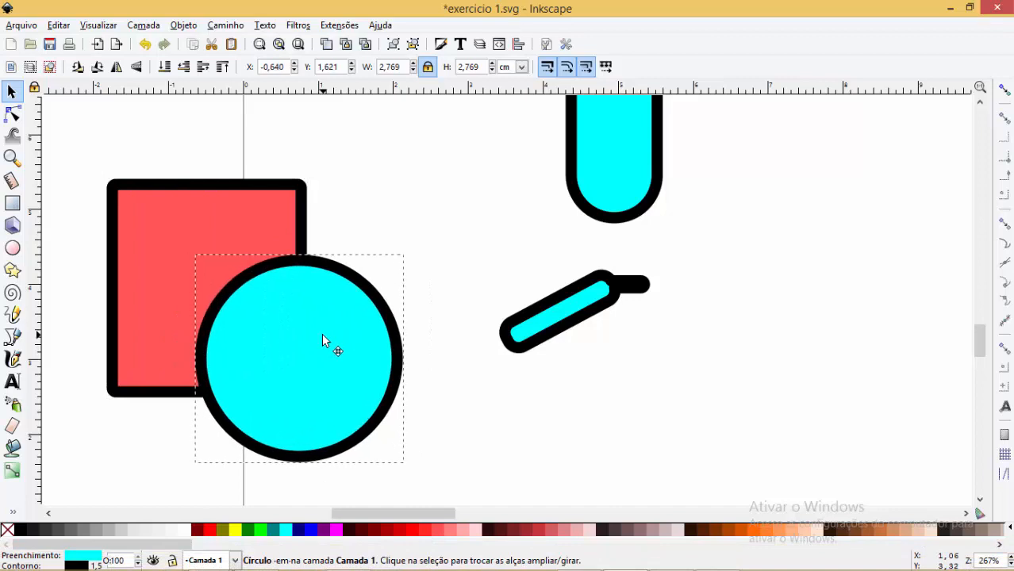
left_click(412, 193)
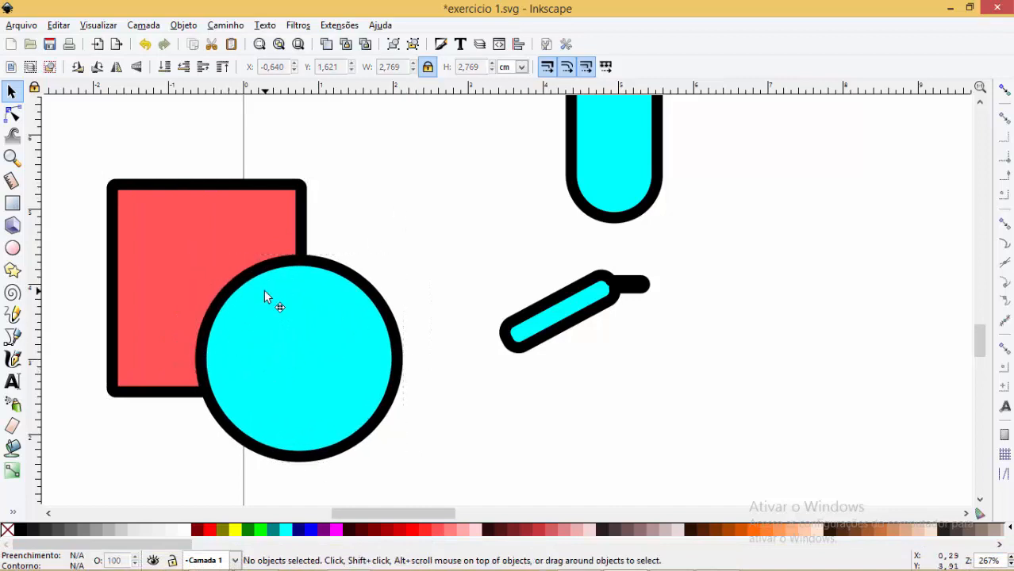
Move the circle slightly down to about X -0.65, Y 1.56 cm, still overlapping the red rectangle's corner.
left_click(263, 289)
left_click(190, 212, "shift")
key("Escape")
mouse_move(335, 372)
left_mouse_down()
mouse_move(403, 425)
mouse_move(316, 370)
left_mouse_up()
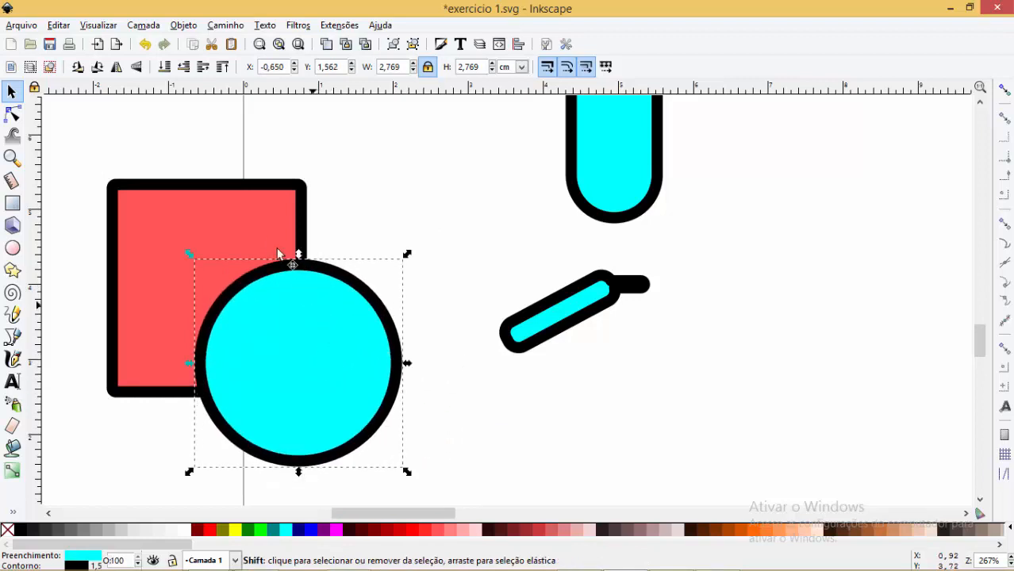
Unite the circle and the red rectangle into a single path with Union.
left_click(253, 217, "shift")
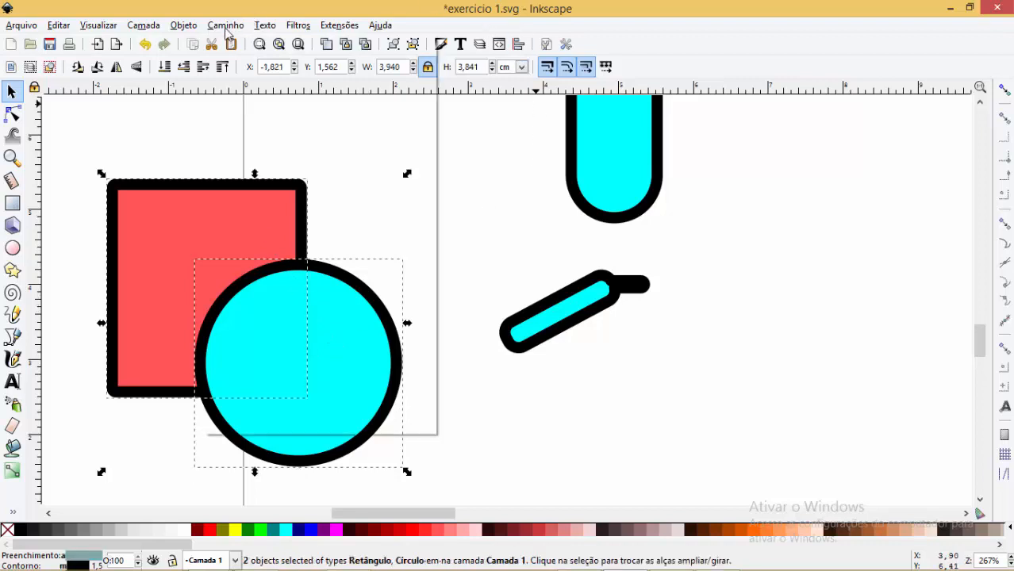
left_click(226, 25)
left_click(242, 121)
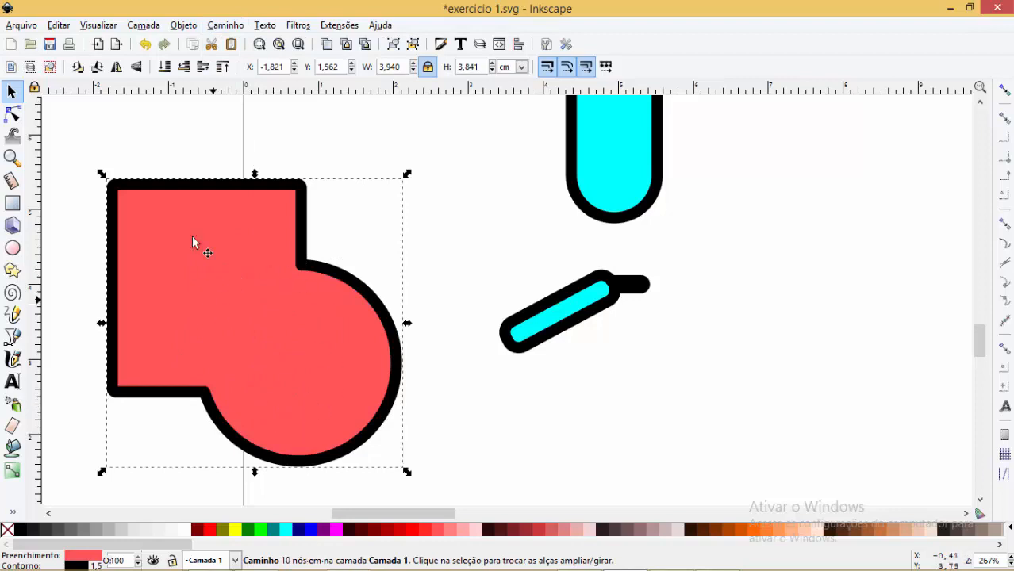
Reshape the united path by pulling its two junction nodes outward and raising a node on its upper edge.
left_click(12, 114)
left_click_drag(302, 266, 404, 206)
left_click_drag(205, 392, 136, 479)
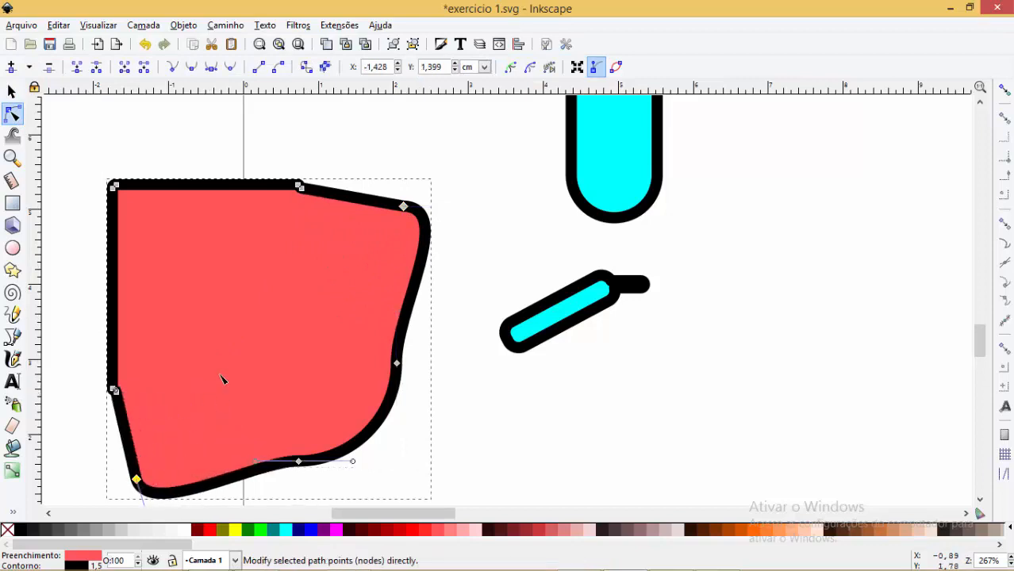
left_click_drag(183, 126, 241, 133)
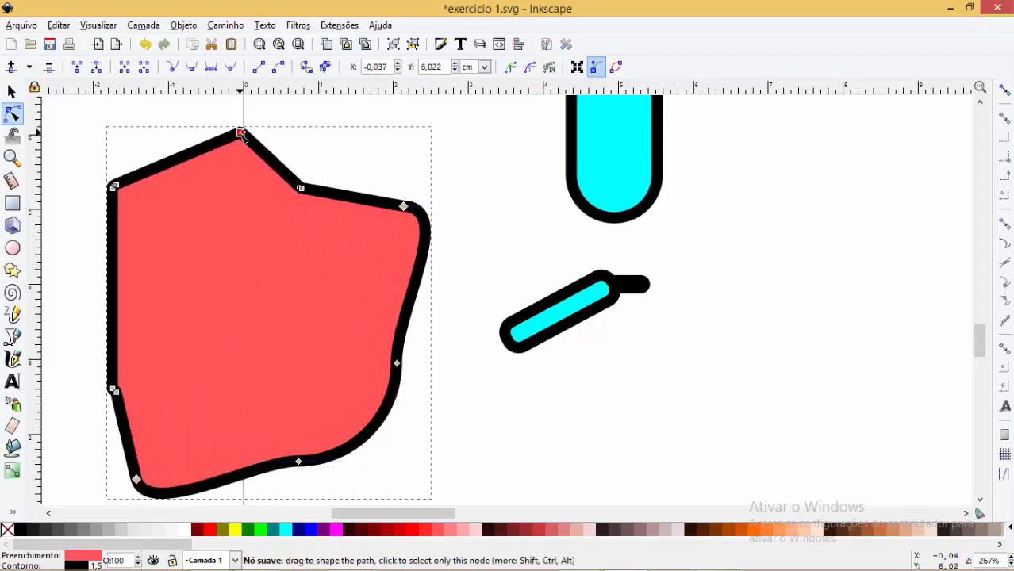
Undo the node edits and the union to restore the separate rectangle and circle.
key("ctrl+z")
key("ctrl+z")
key("ctrl+z")
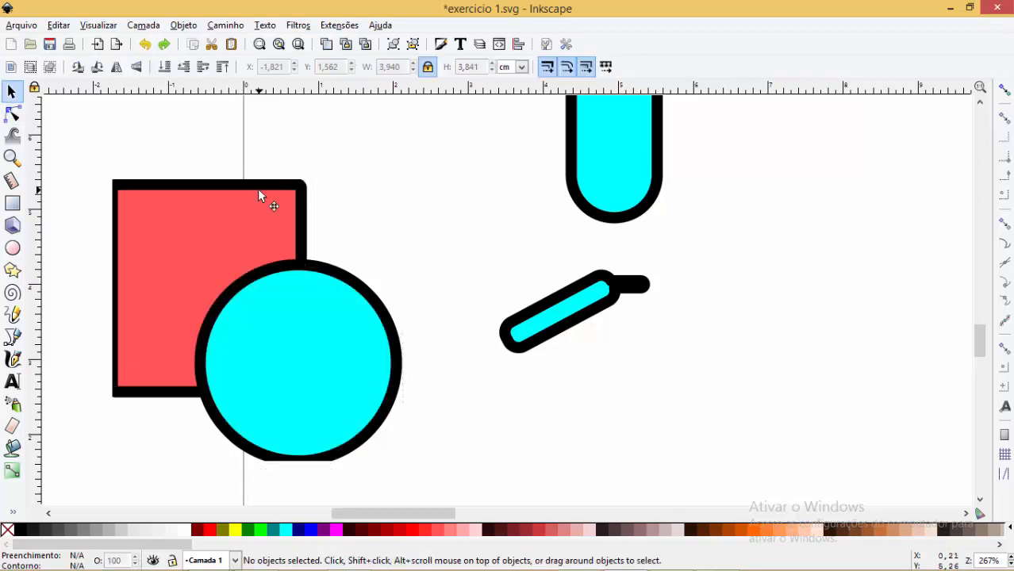
Select the circle and the red rectangle together and group them.
left_click(257, 190)
left_click(377, 159)
left_click(328, 379)
left_click(218, 202, "shift")
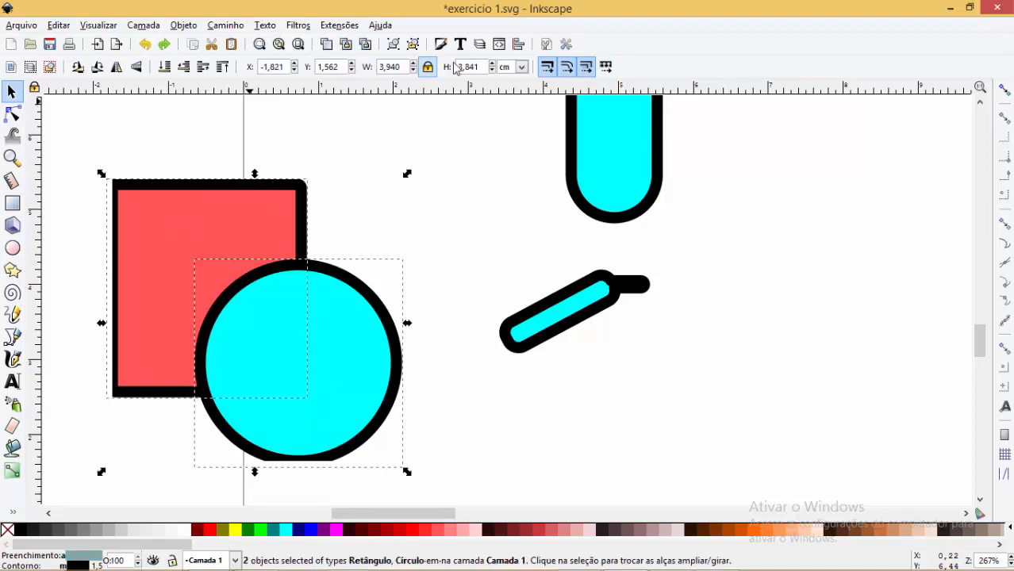
left_click(414, 45)
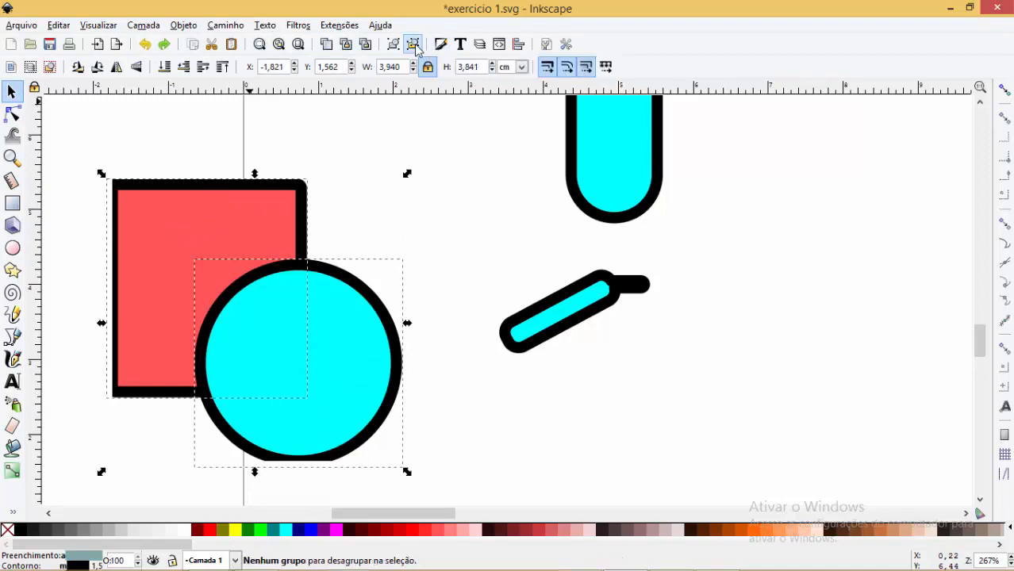
left_click(393, 44)
Move the grouped circle and rectangle to about X -1.73, Y 1.76 cm.
left_click(381, 200)
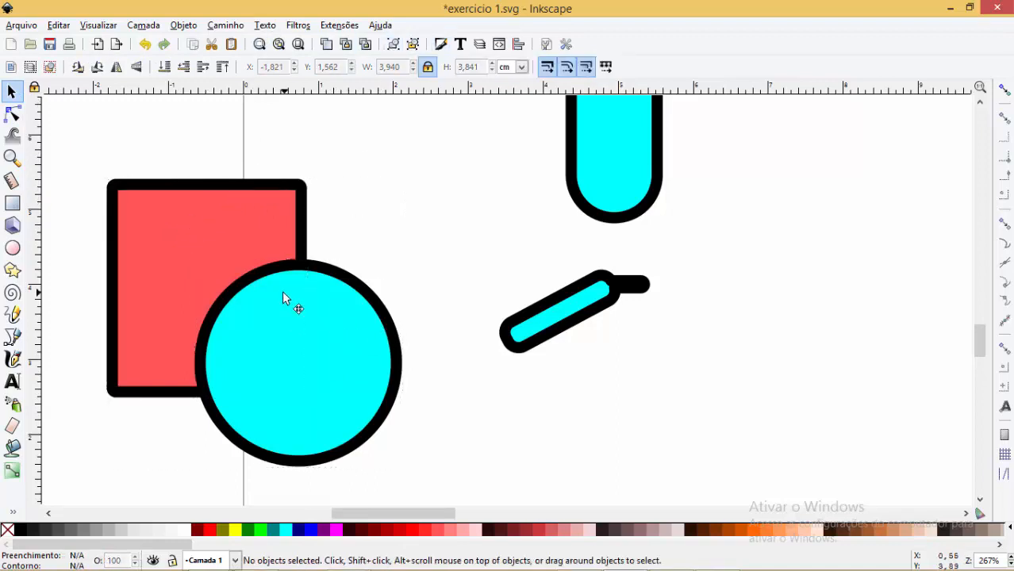
left_click_drag(283, 295, 243, 293)
left_click_drag(294, 340, 328, 385)
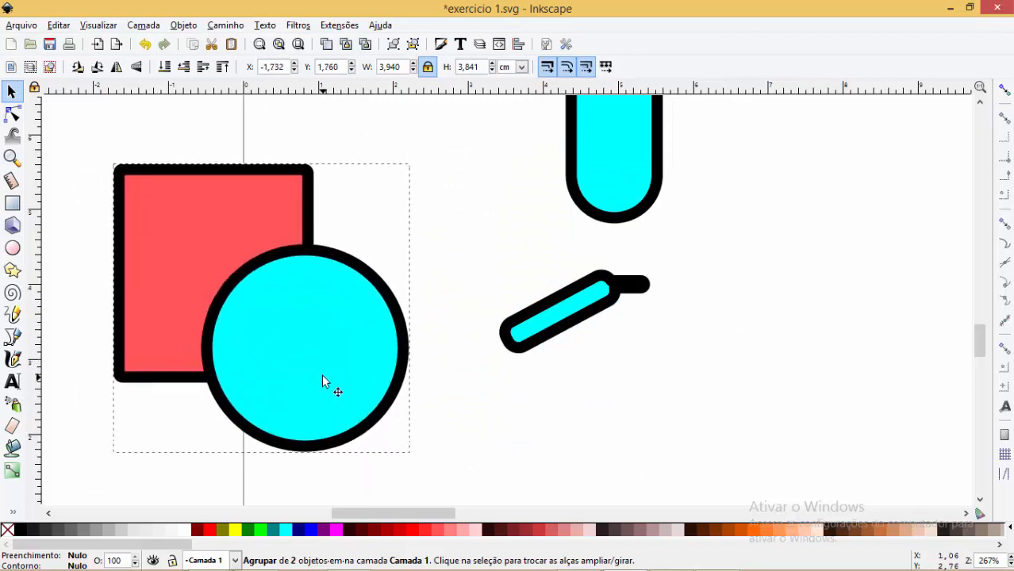
Ungroup the circle and the red rectangle and unite them into a single path.
left_click(400, 230)
left_click(248, 192)
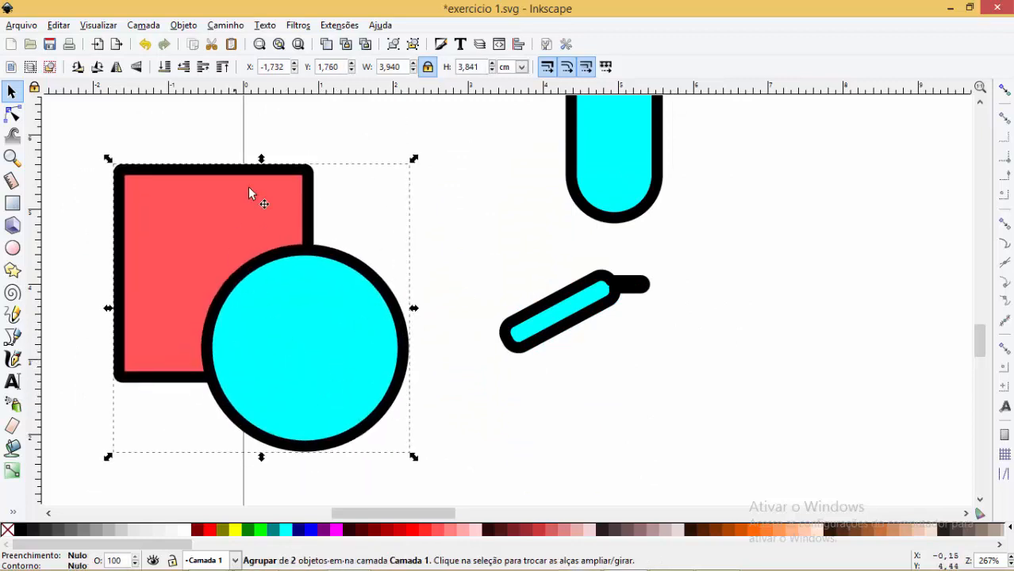
left_click(414, 44)
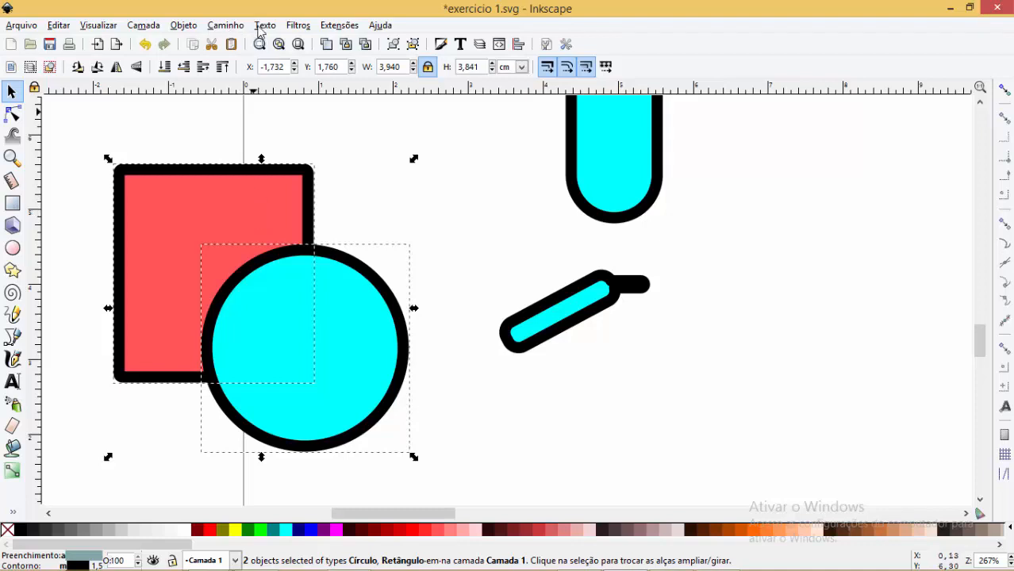
left_click(225, 25)
left_click(237, 121)
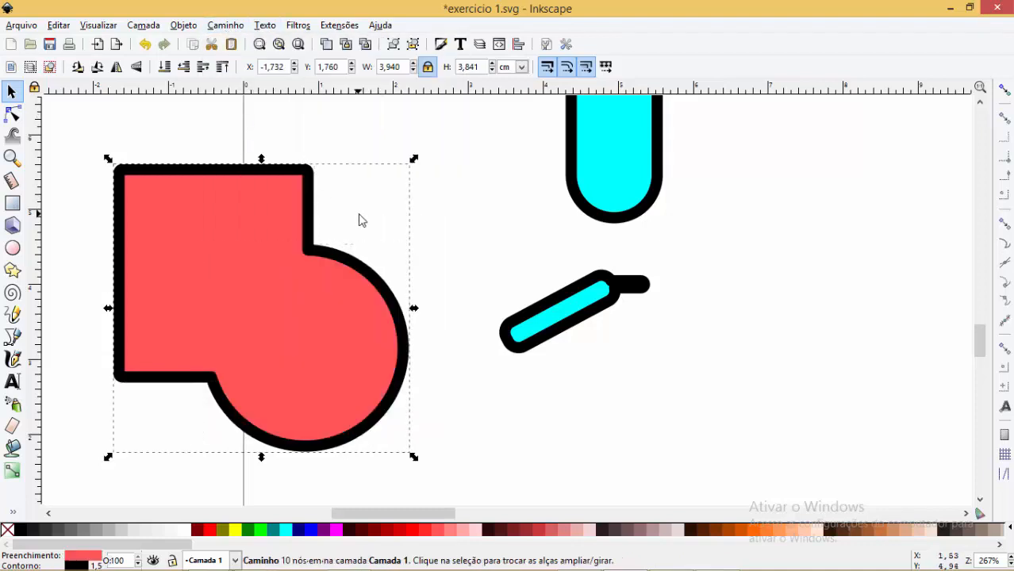
Delete the red shape made from the united rectangle and circle.
left_click(378, 193)
left_click(327, 302)
key("Delete")
Duplicate the slanted cyan bar and place the copy at about X 4.18, Y 2.73 cm.
key("z")
left_click_drag(454, 231, 784, 426)
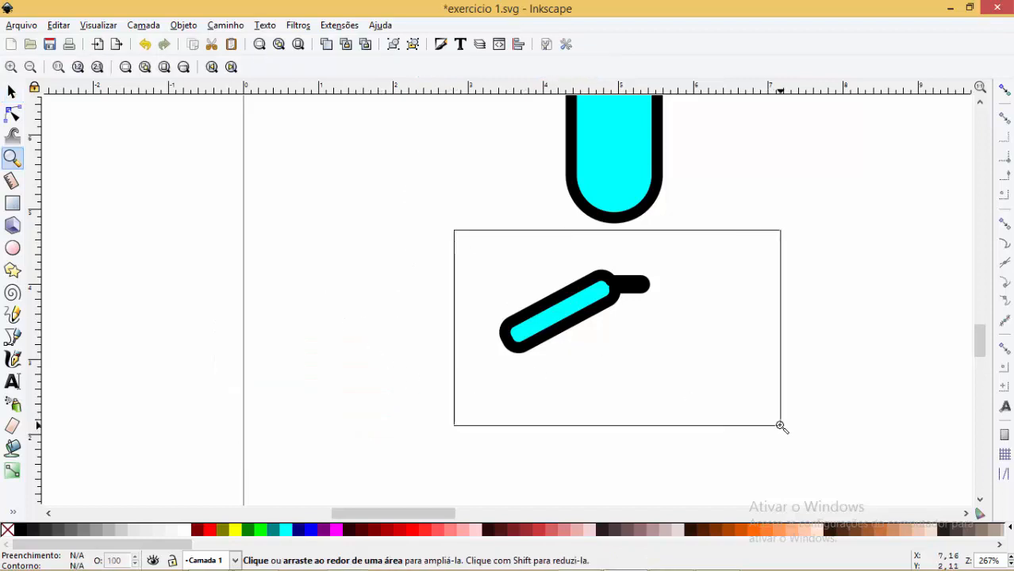
left_click(11, 91)
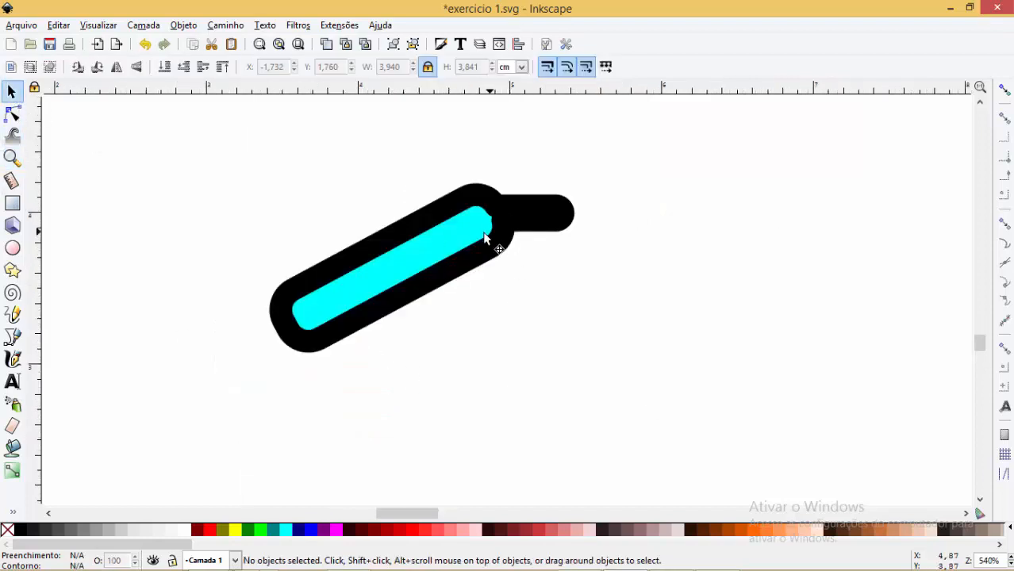
left_click(456, 287)
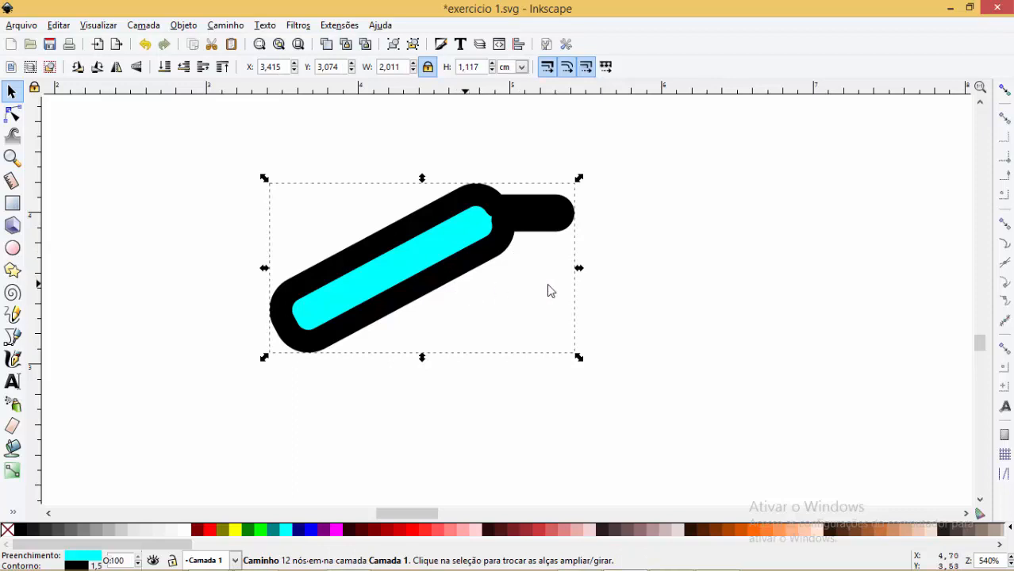
key("ctrl+c")
key("ctrl+v")
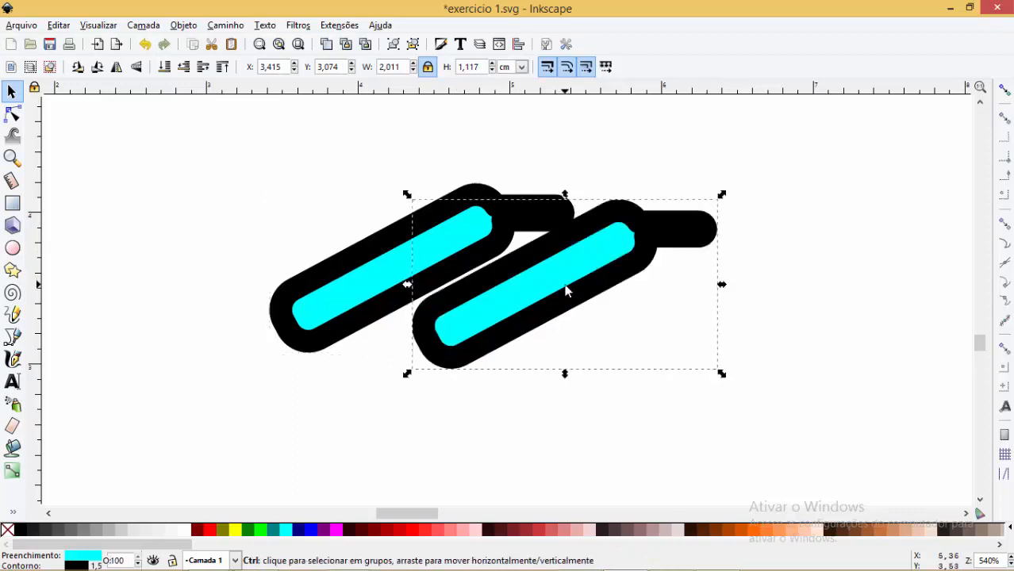
left_click_drag(621, 273, 609, 323)
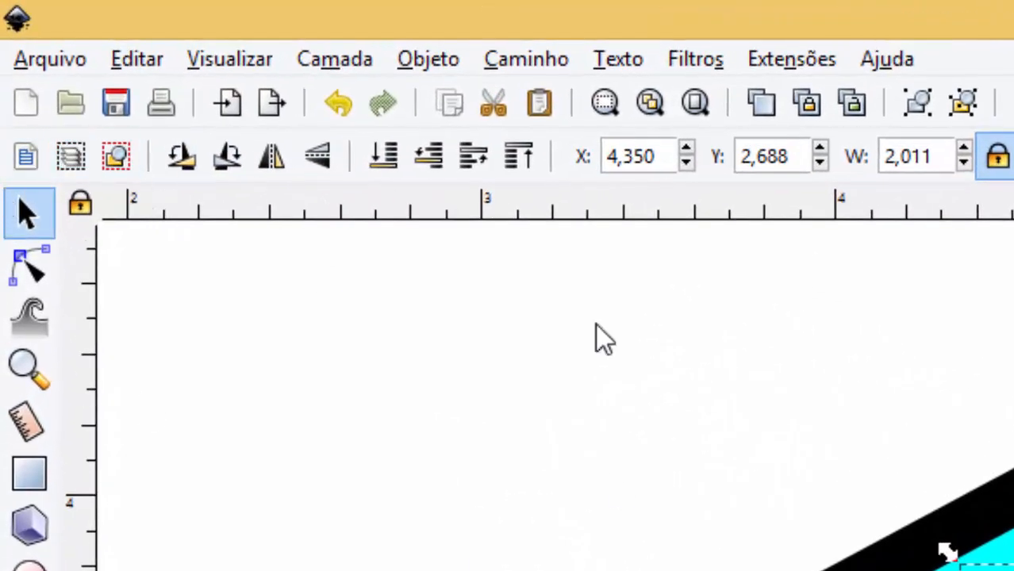
Flip the copied bar horizontally and move it beside the original, to about X 4.97, Y 3.40 cm.
left_click(270, 156)
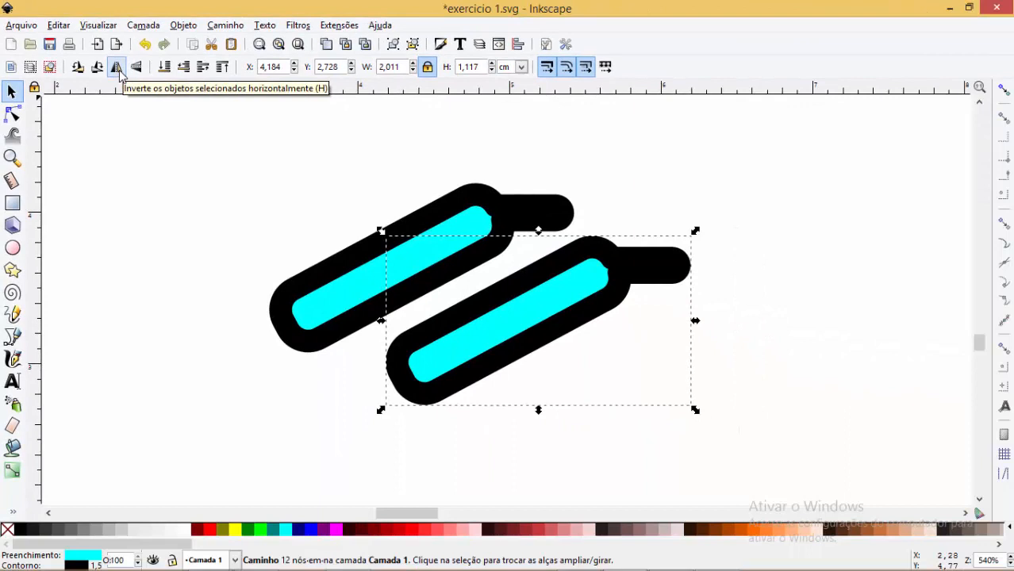
left_click(116, 69)
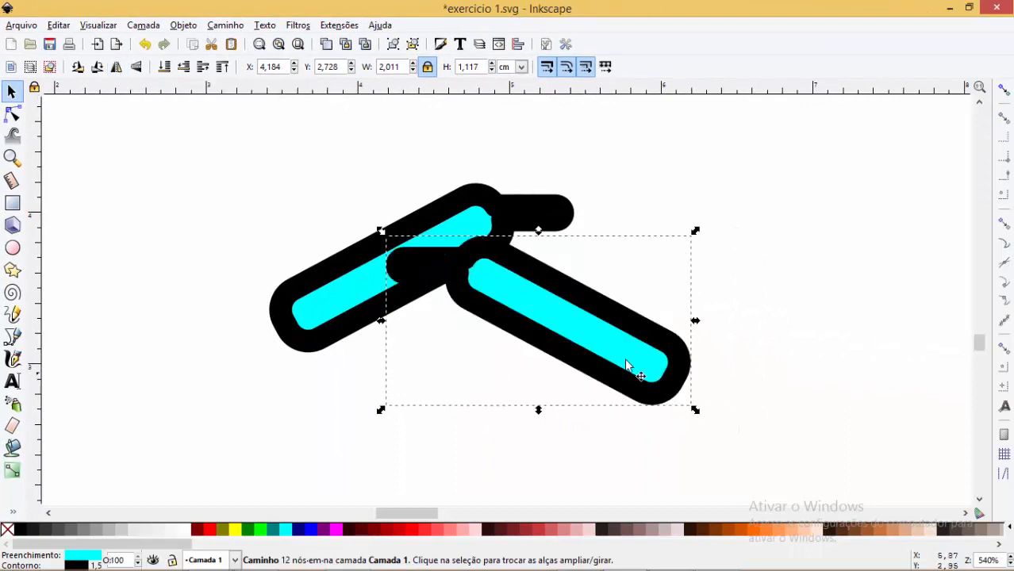
left_click_drag(626, 365, 748, 258)
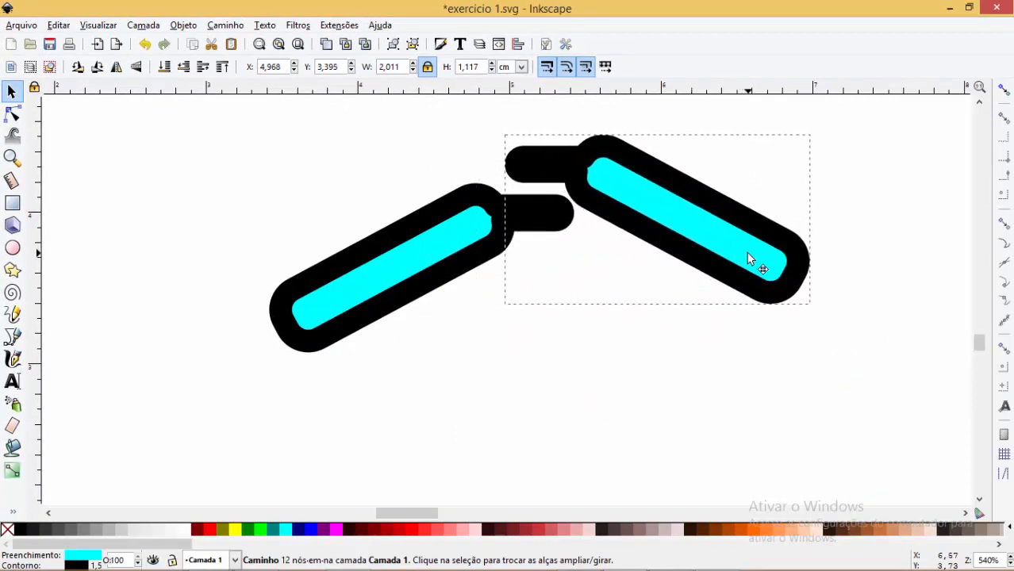
Select the original bar and its mirrored copy together and group them.
scroll(334, 373, "down", 2)
left_click_drag(290, 408, 681, 211)
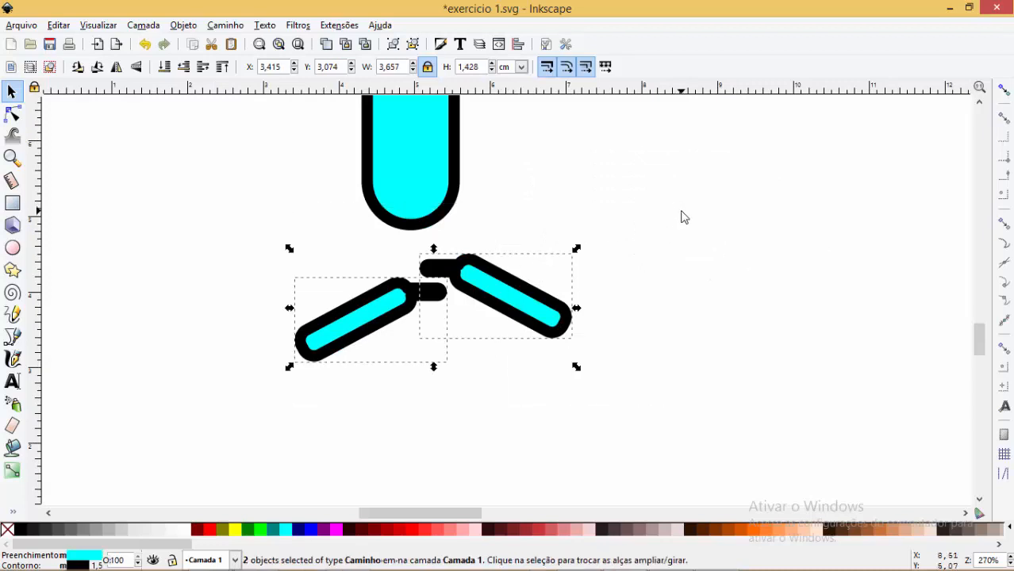
left_click(396, 46)
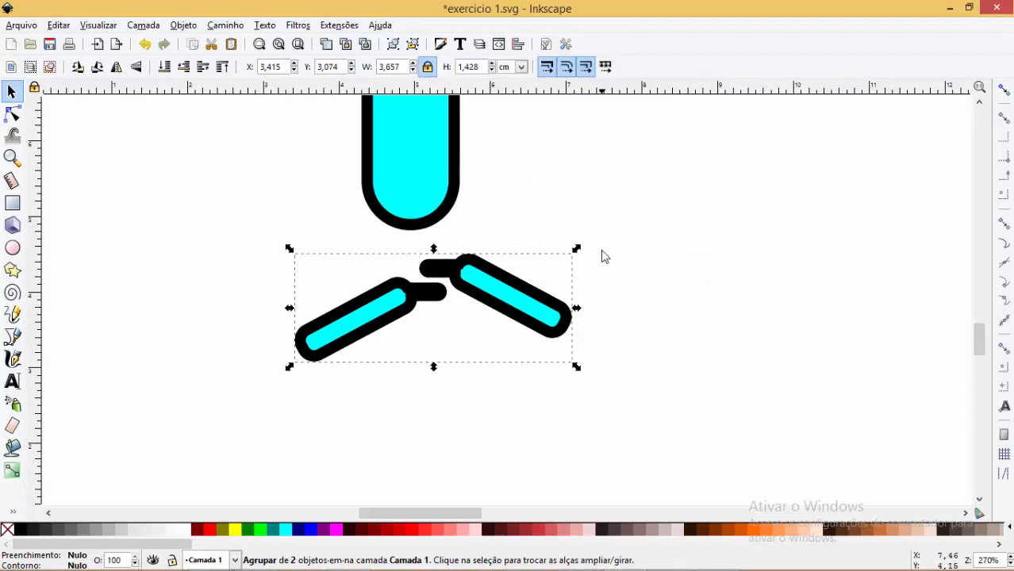
Duplicate the grouped pair of teeth three times, stacking the copies below it, with the lowest at about X 3.41, Y 1.04 cm.
left_click(591, 259)
left_click(505, 308)
key("ctrl+c")
key("ctrl+v")
left_click_drag(562, 279, 502, 443)
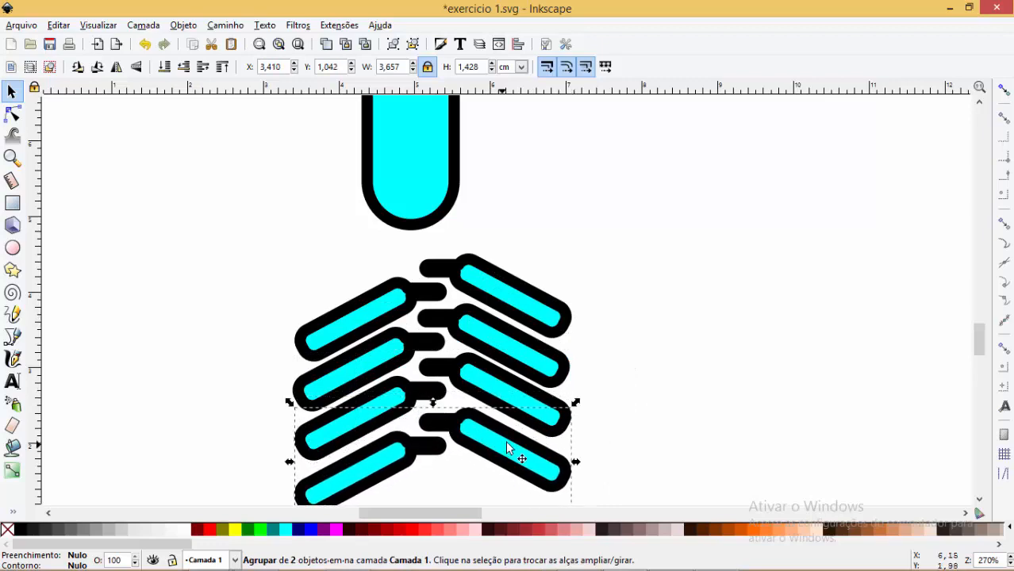
Select all four tooth pairs, duplicate them and place the copies directly below the stack.
scroll(545, 415, "down", 5)
key("Escape")
key("z")
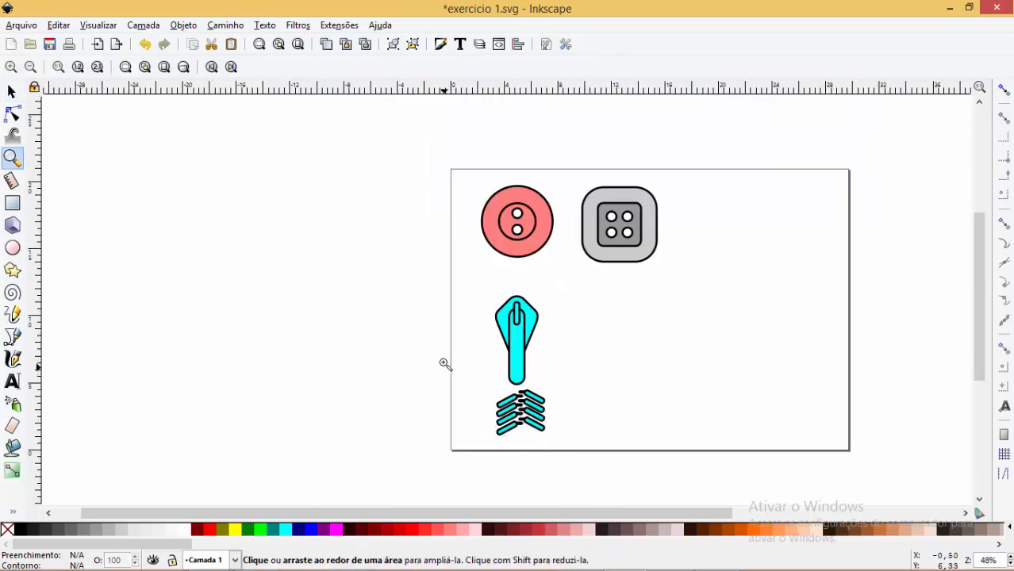
left_click_drag(446, 362, 582, 459)
left_click(11, 91)
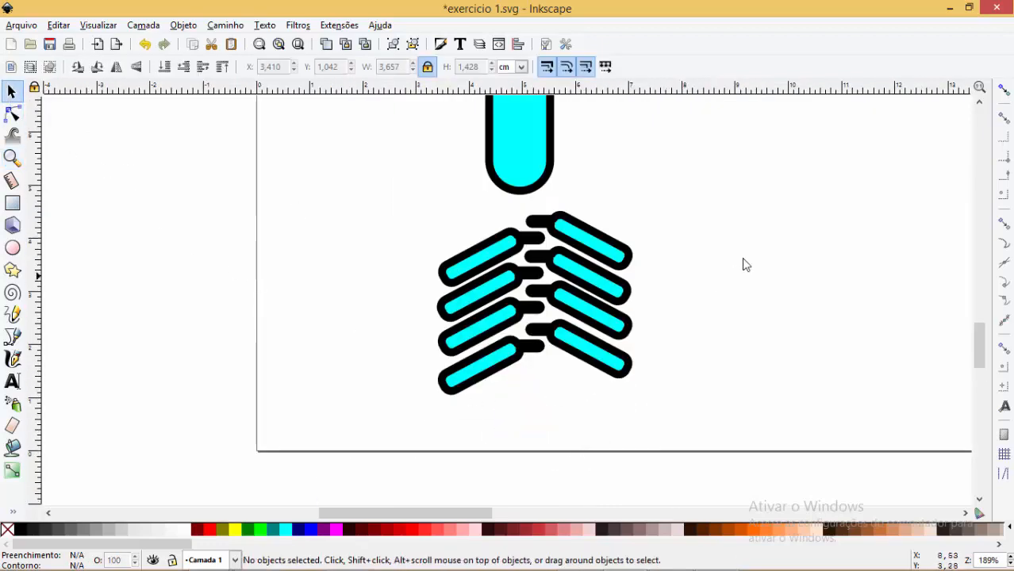
left_click_drag(709, 176, 401, 471)
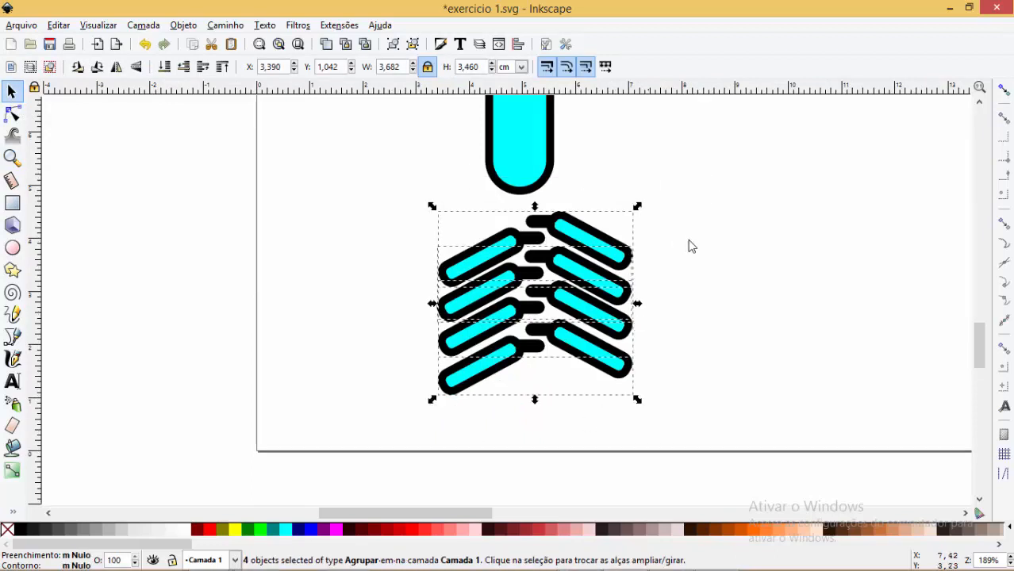
key("ctrl")
left_click(623, 250)
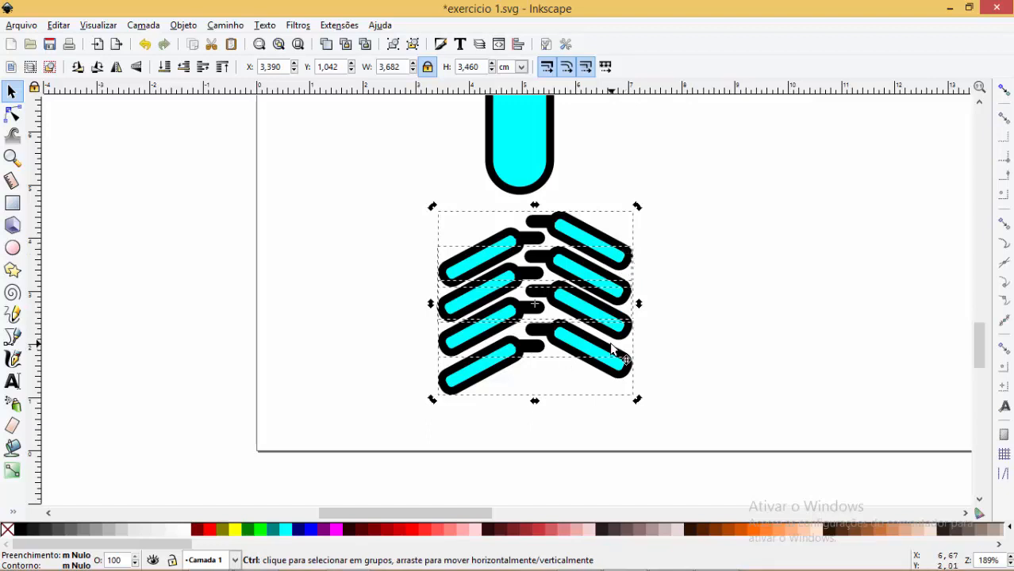
key("ctrl+v")
left_click_drag(655, 294, 591, 408)
Paste the four tooth pairs once more and place them at the lower end, extending the column to twelve pairs.
scroll(662, 441, "down", 3)
key("ctrl+v")
scroll(663, 441, "down", 4)
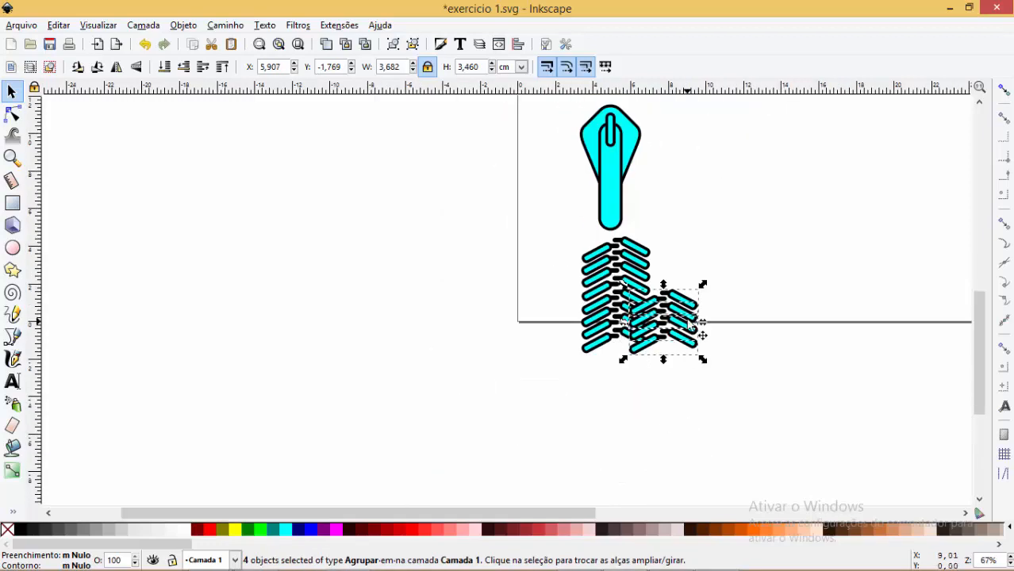
left_click_drag(687, 321, 640, 368)
Select all twelve tooth pairs, duplicate them and place the copies below to continue the zipper column.
left_click_drag(694, 206, 575, 413)
key("ctrl+c")
key("ctrl+v")
left_click_drag(622, 307, 632, 452)
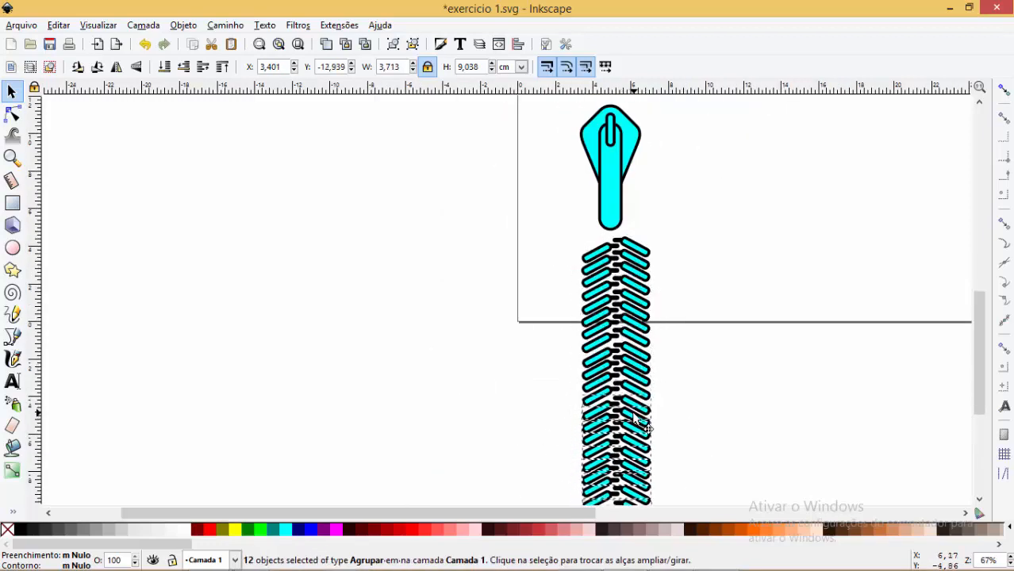
Select all 24 tooth pairs and shrink the column to about 1.33 by 12.24 cm, at about X 4.44, Y -5.74 cm.
scroll(746, 276, "down", 2)
left_click(756, 278)
left_click(12, 158)
left_click_drag(634, 219, 760, 465)
left_click(12, 92)
left_click_drag(520, 491, 436, 152)
left_click_drag(505, 292, 477, 292)
left_click_drag(458, 437, 534, 448)
scroll(498, 303, "up", 4)
scroll(498, 303, "down", 1)
Move the column of teeth off the zipper pull, to about X 7.23, Y -3.70 cm, and deselect it.
key("z")
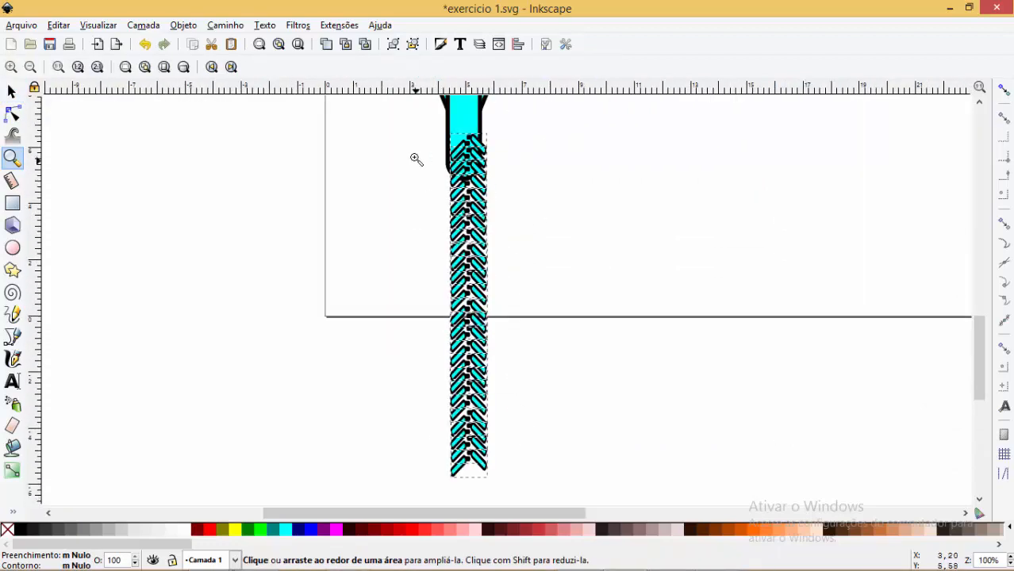
left_click_drag(414, 156, 539, 403)
left_click(11, 92)
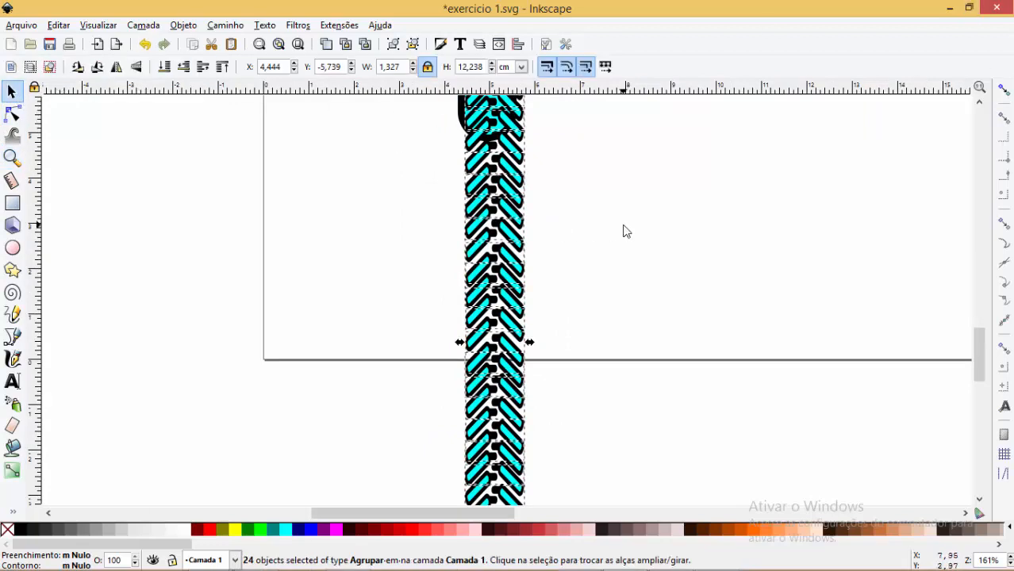
scroll(624, 231, "down", 3, "ctrl")
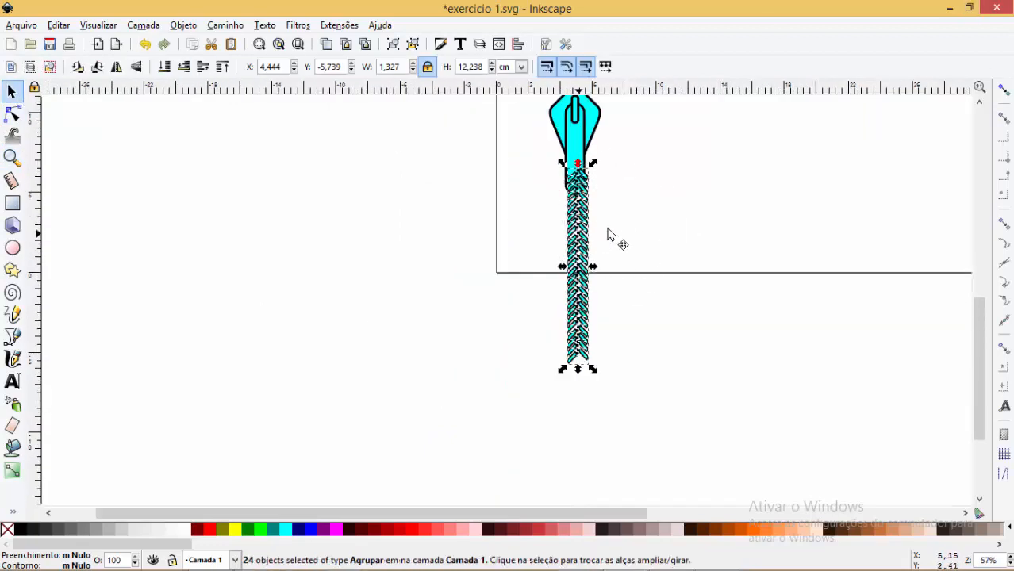
left_click_drag(608, 234, 653, 204)
left_click(693, 258)
Select all 24 tooth pairs and align their right edges relative to the last selected using Align and Distribute.
key("z")
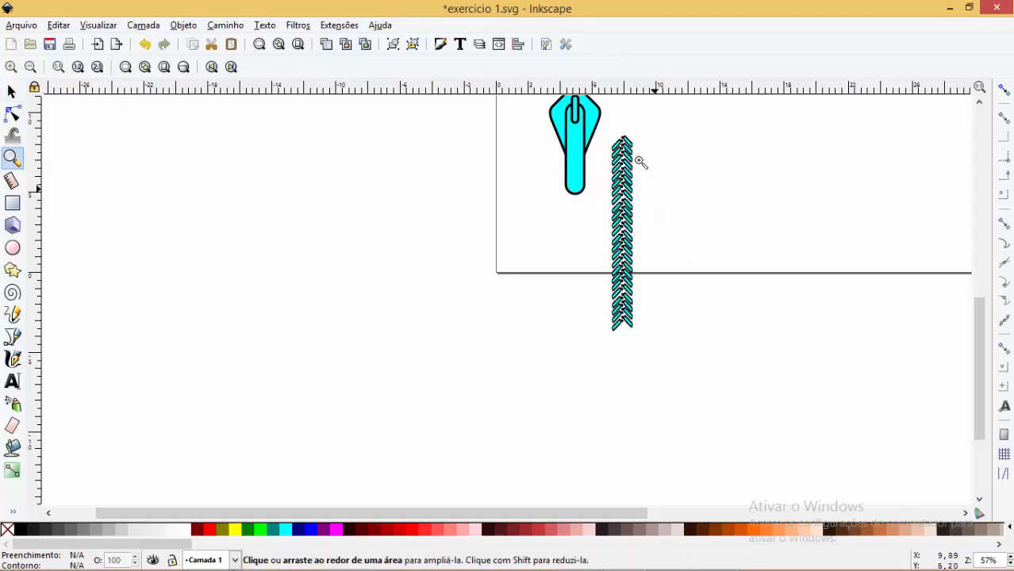
left_click_drag(603, 132, 667, 282)
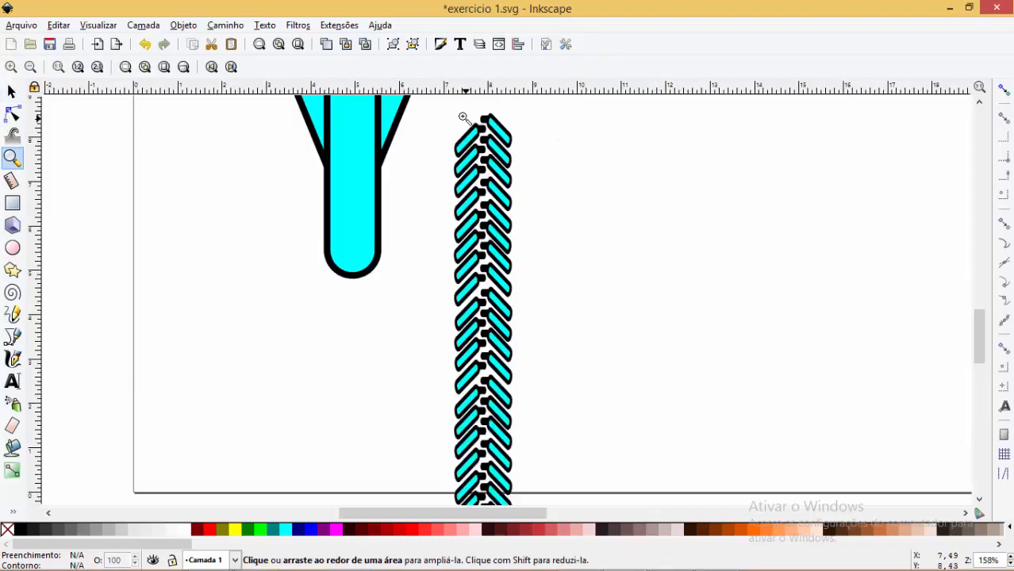
left_click_drag(463, 118, 561, 381)
left_click(11, 92)
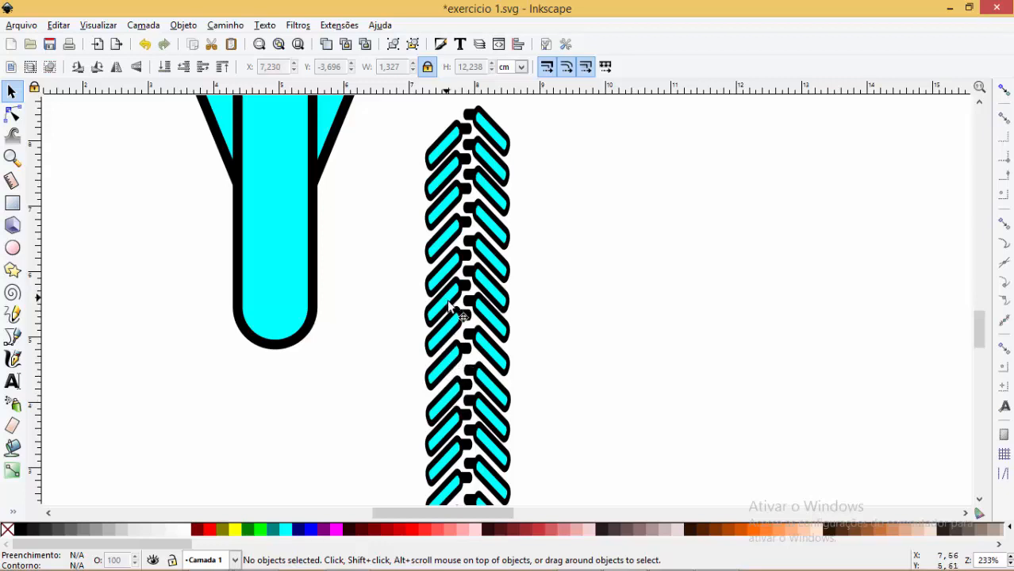
scroll(483, 321, "down", 3)
scroll(499, 333, "down", 5)
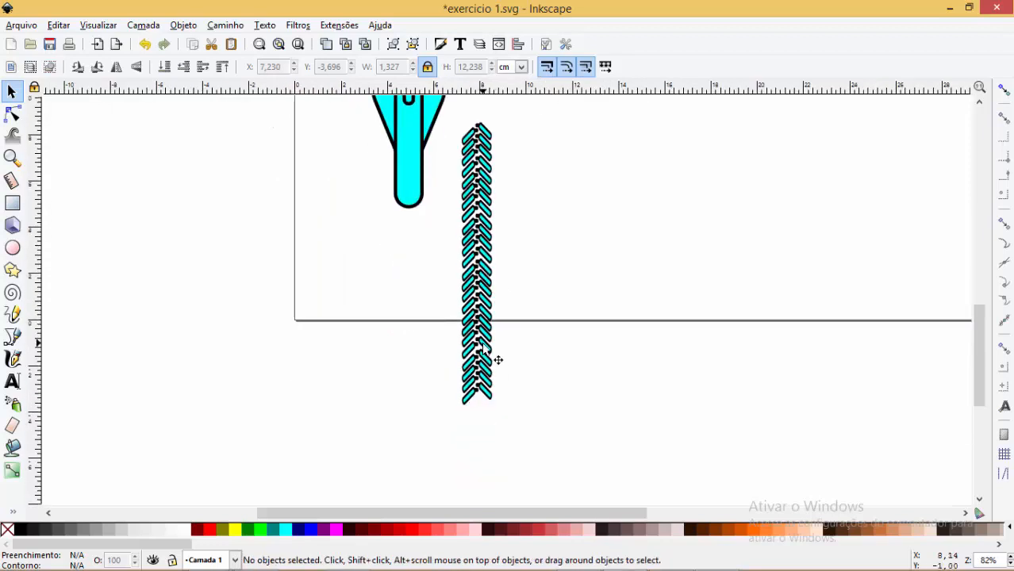
scroll(507, 378, "up", 3)
left_click_drag(523, 158, 435, 498)
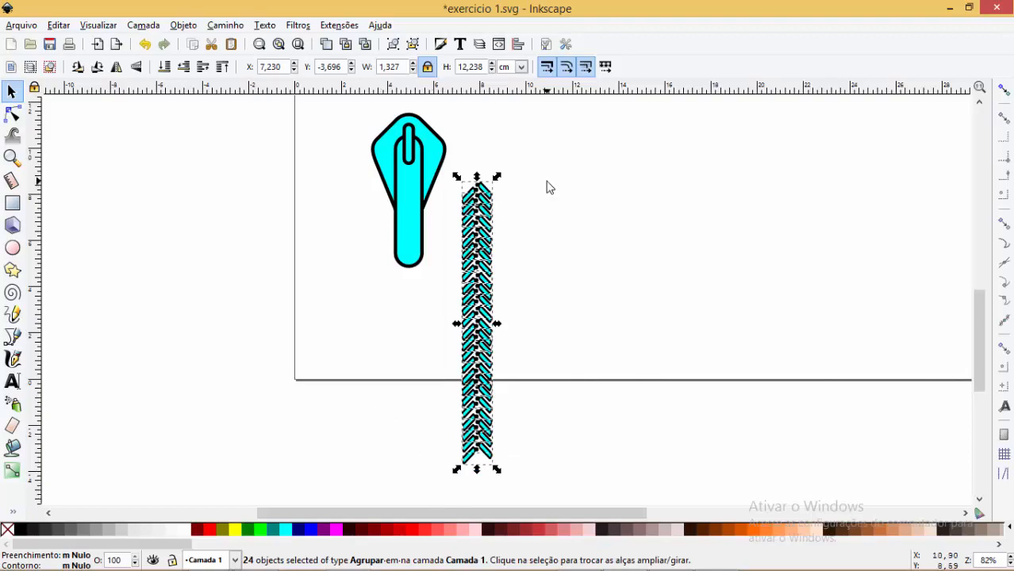
left_click(183, 25)
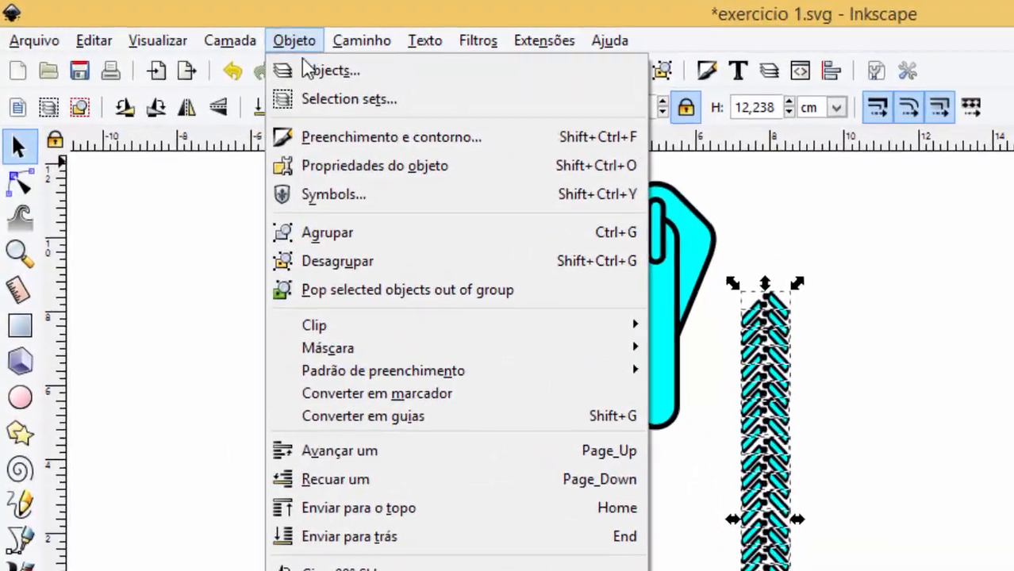
left_click(407, 470)
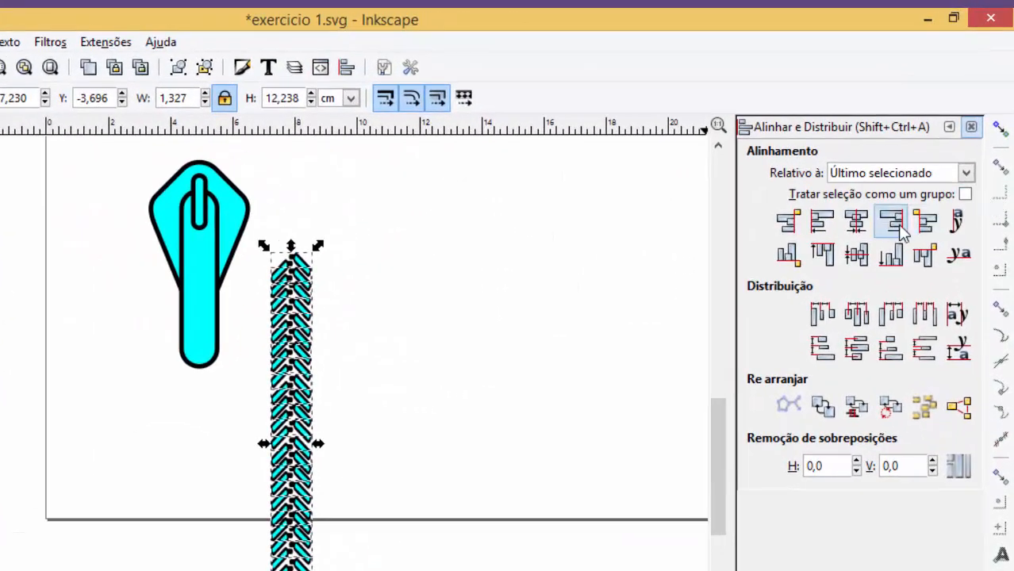
left_click(892, 226)
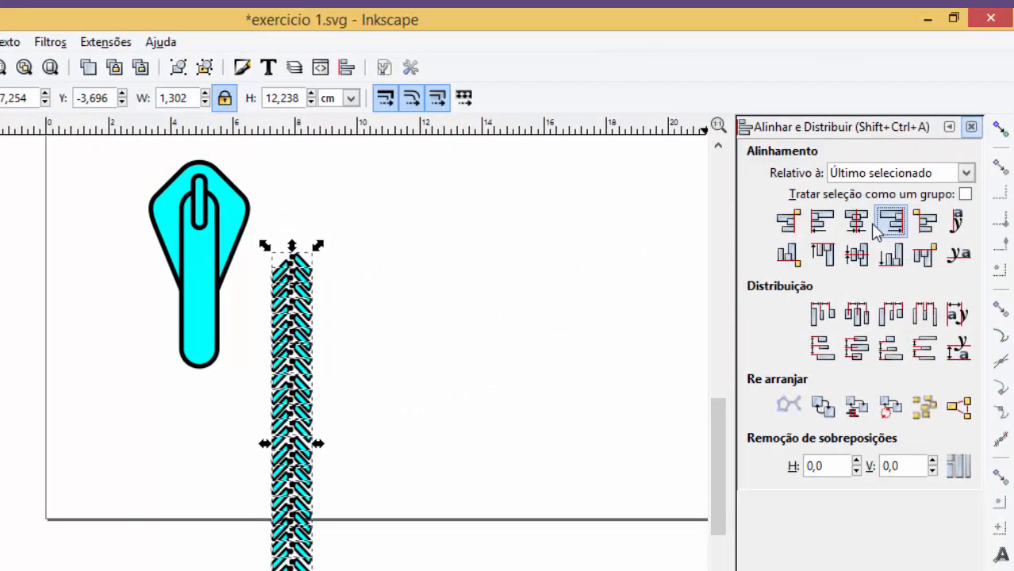
left_click(892, 227)
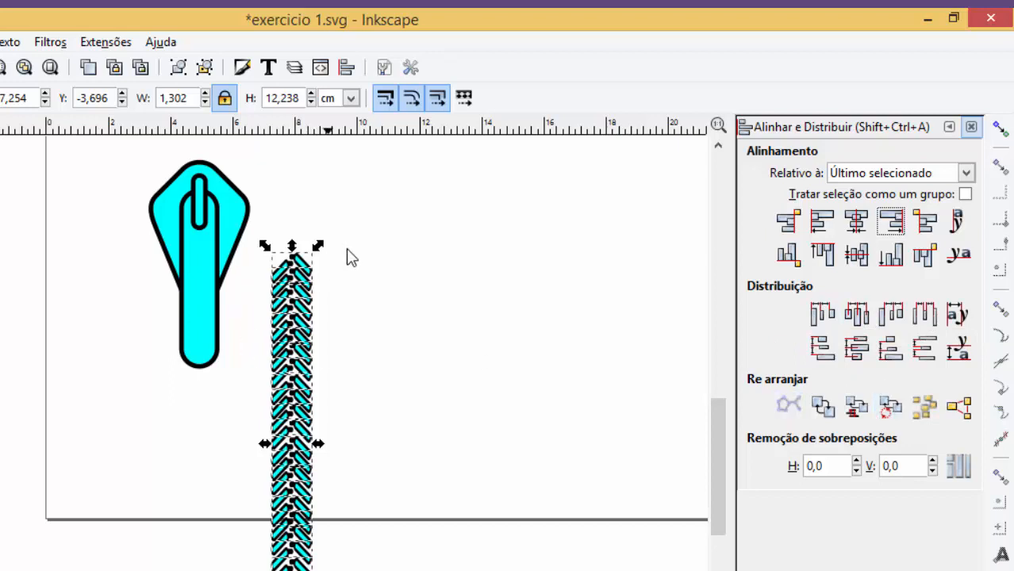
Move the two uppermost tooth pairs out of the column, undo both moves and clear the selection.
left_click(347, 245)
left_click_drag(303, 274, 335, 234)
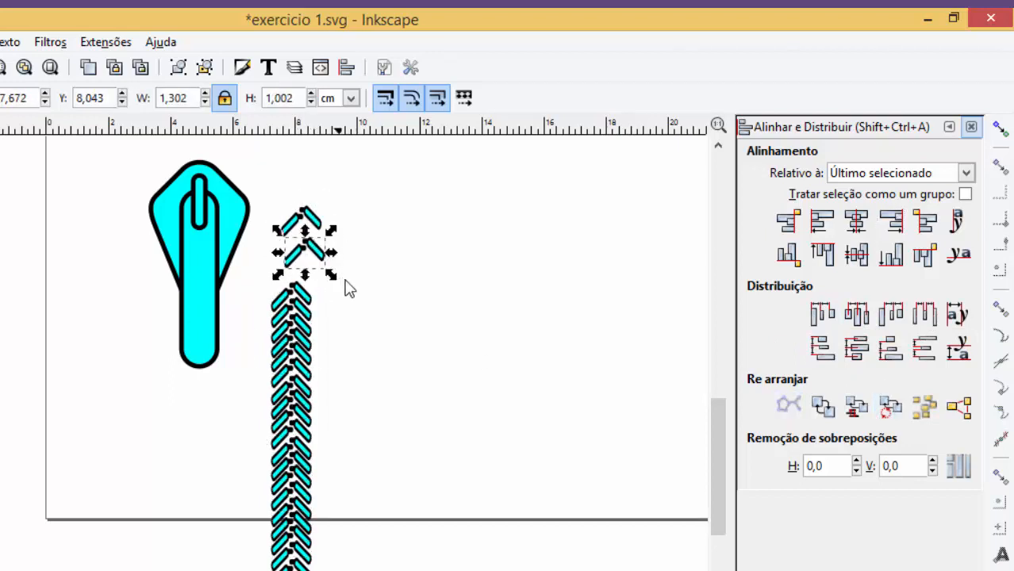
key("ctrl+z")
key("ctrl+z")
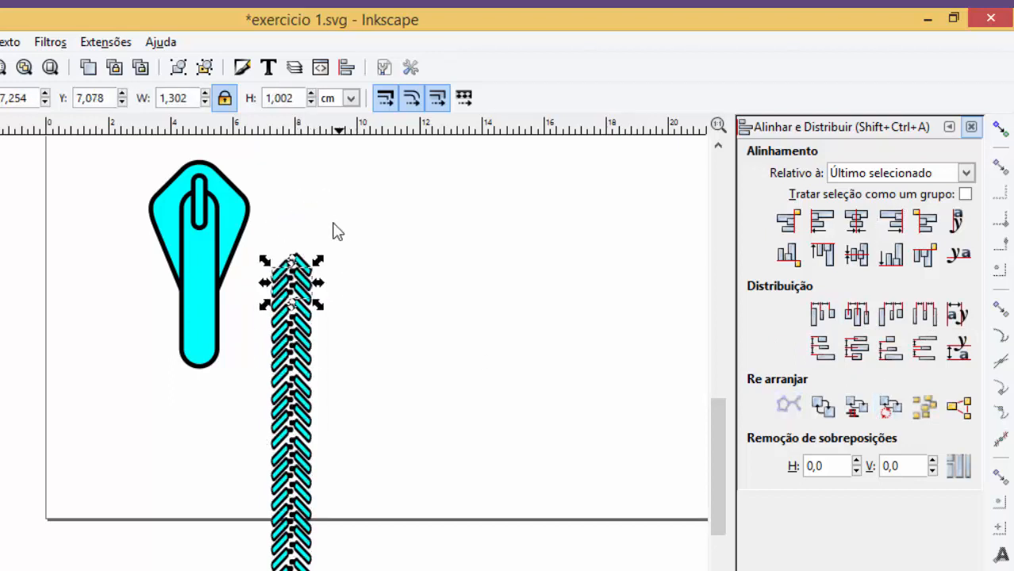
left_click(334, 230)
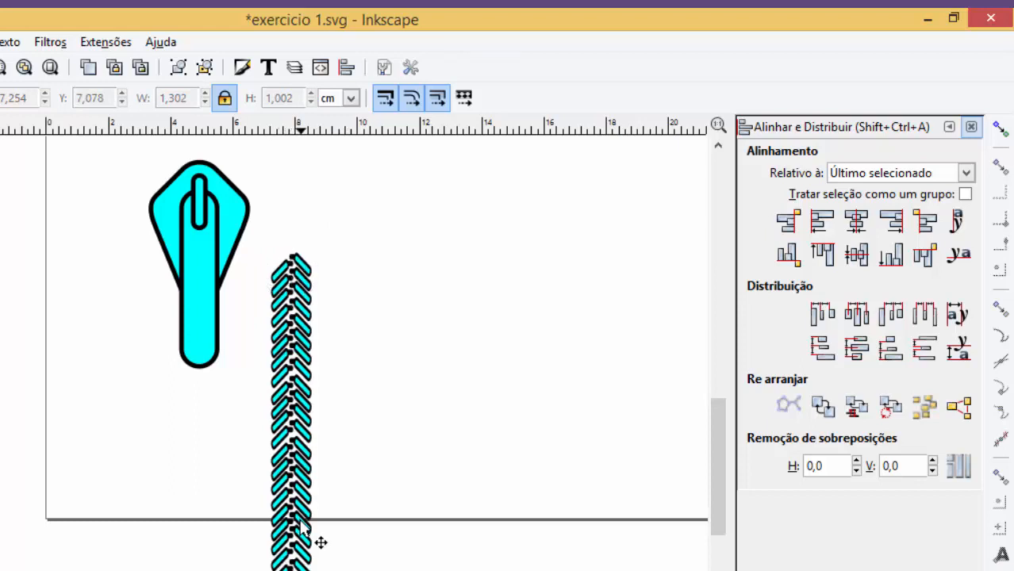
Select the whole column of tooth pairs and distribute their centres at equal vertical distances.
left_click_drag(348, 215, 208, 570)
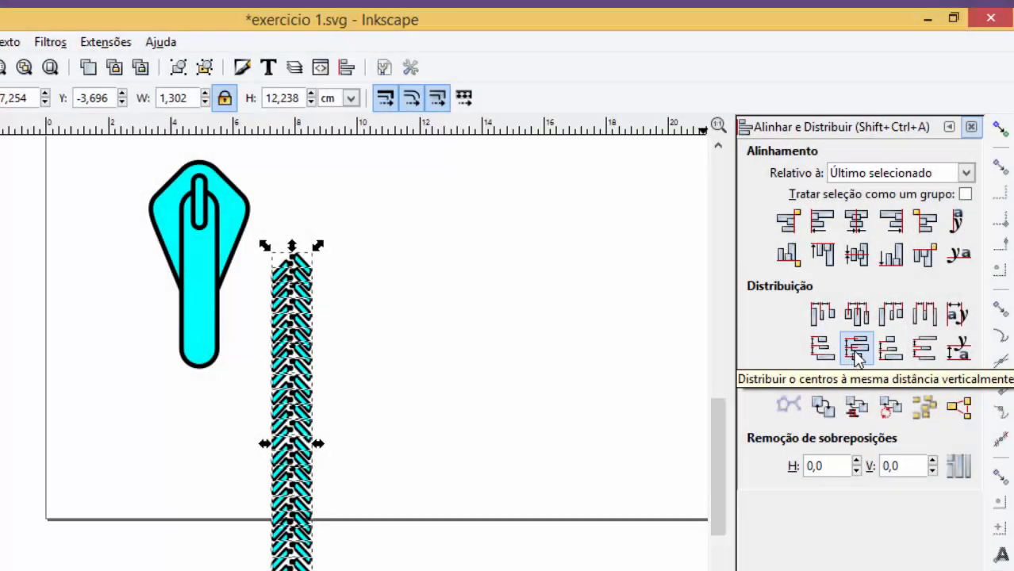
left_click(856, 349)
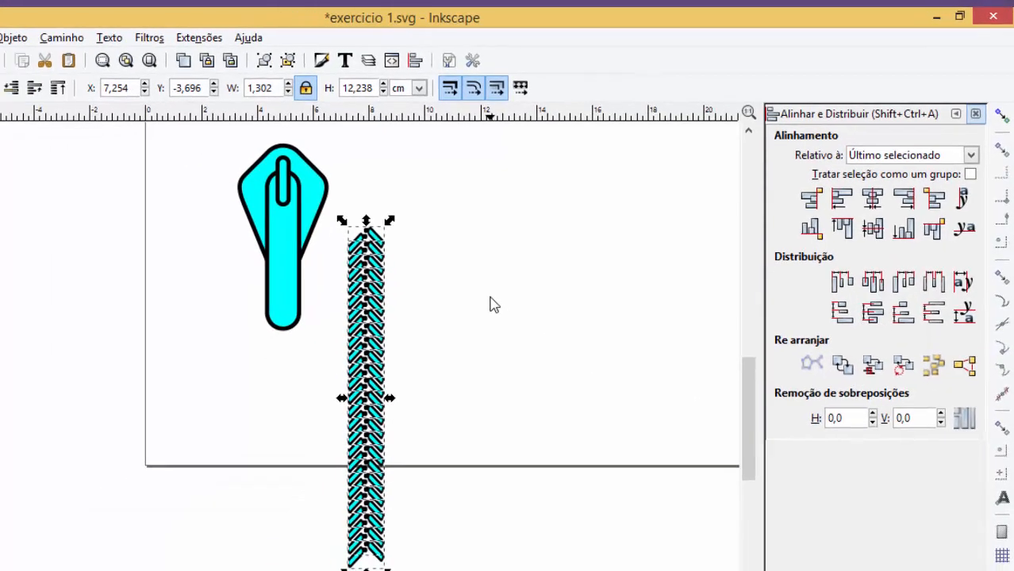
key("z")
left_click_drag(345, 265, 416, 416)
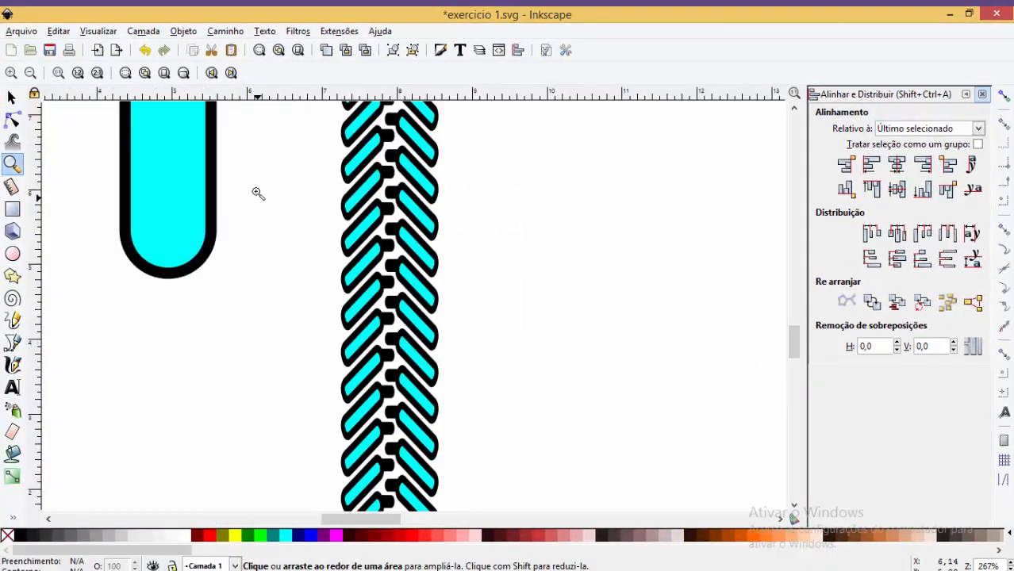
Move the column of teeth under the zipper pull to X 4.319, Y -5.203 cm, send it behind the pull and deselect it.
left_click(11, 97)
scroll(290, 287, "down", 4)
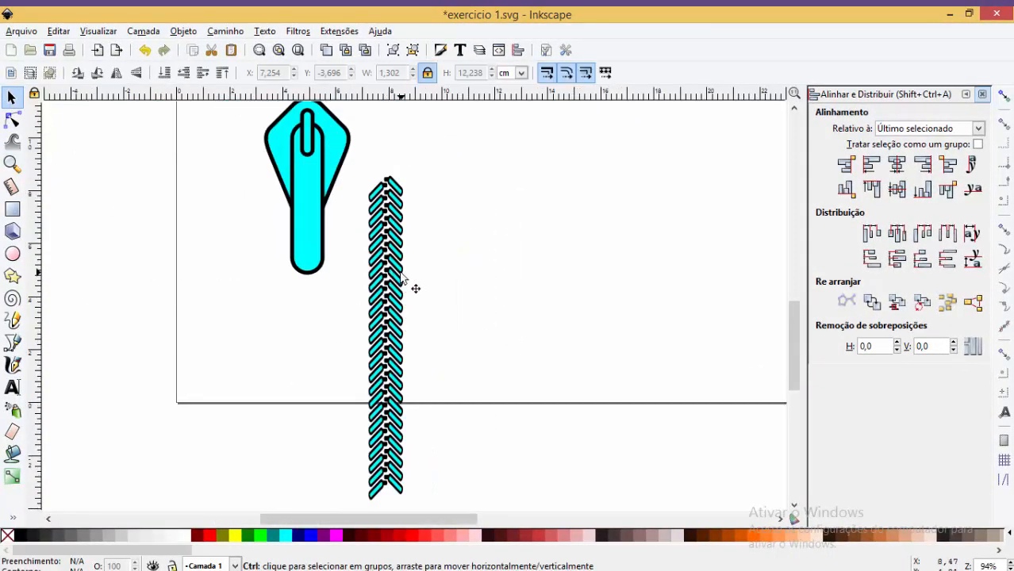
left_click_drag(439, 191, 357, 476)
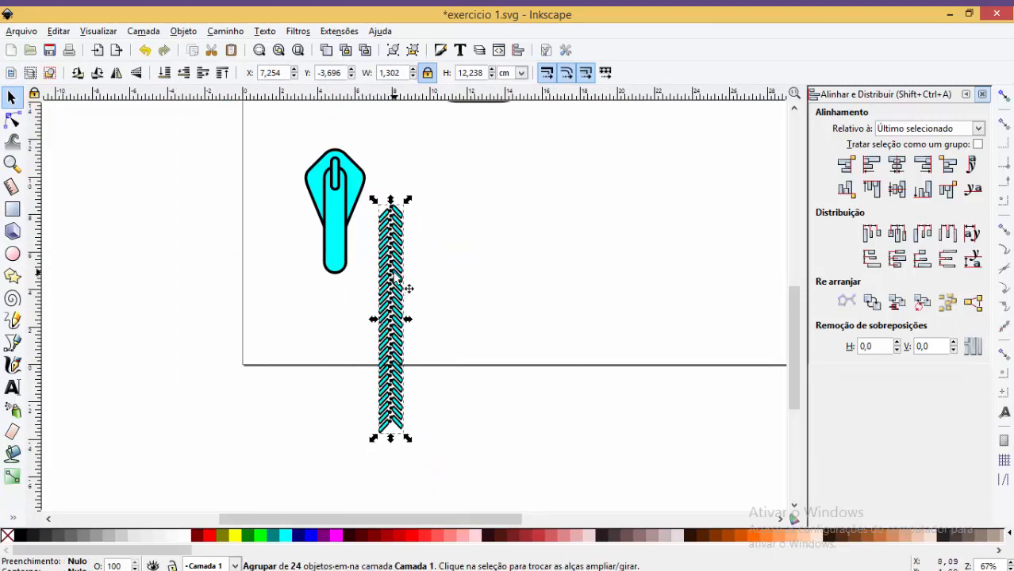
left_click_drag(394, 277, 334, 299)
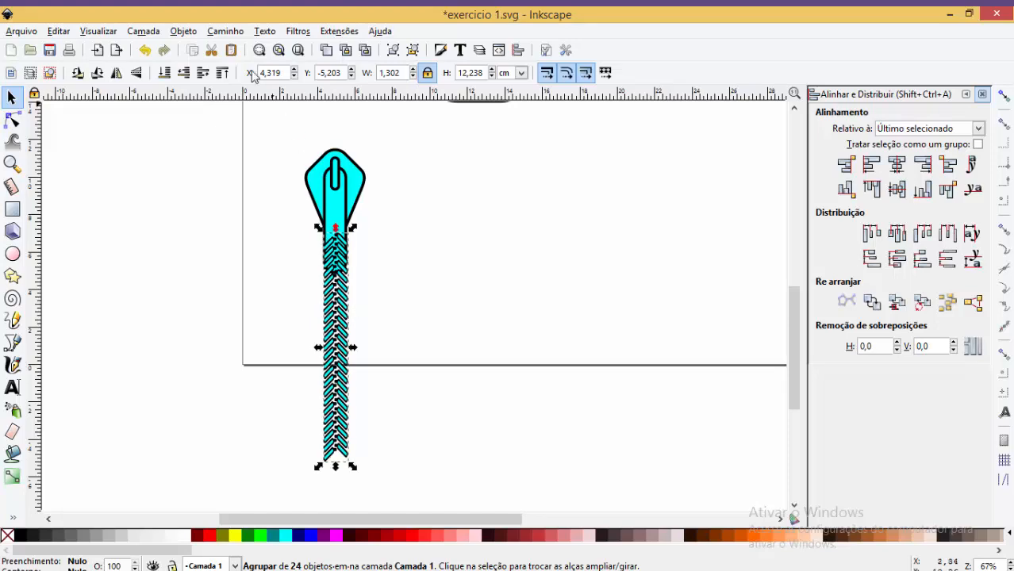
left_click(164, 72)
left_click(433, 232)
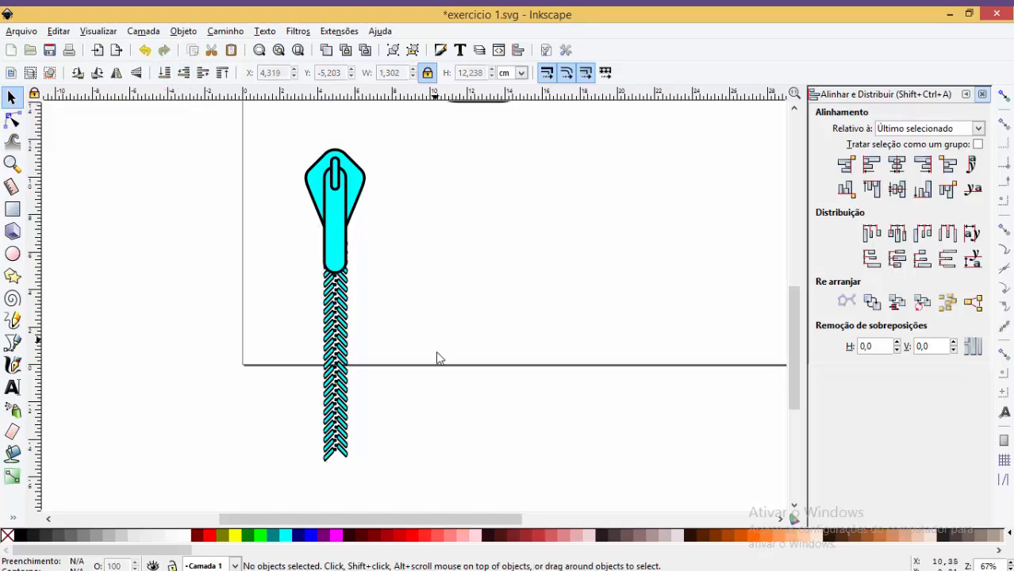
Draw a red square about 1.26 cm wide in the empty area beside the zipper.
scroll(433, 361, "down", 3)
scroll(396, 361, "up", 5)
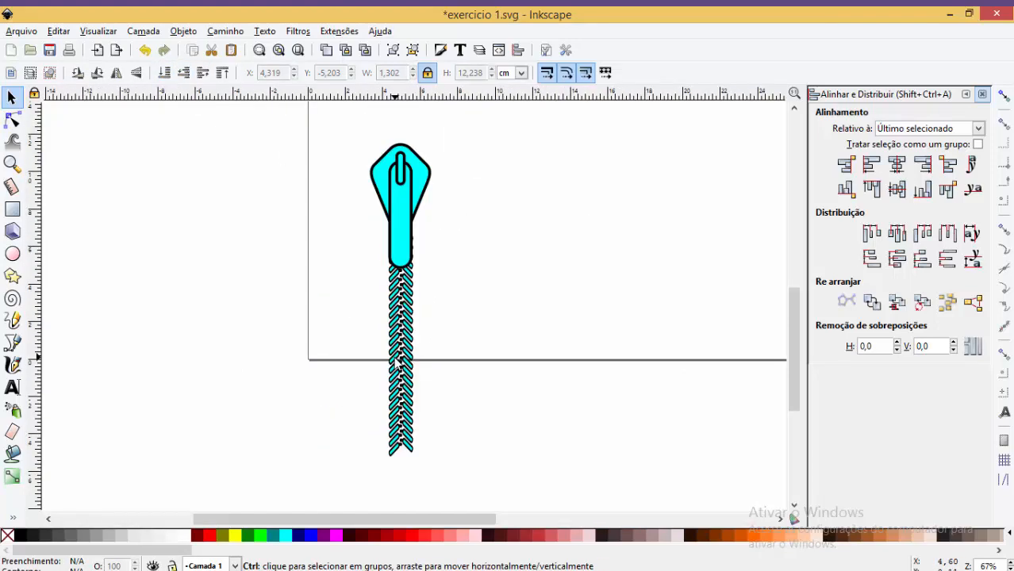
scroll(396, 361, "down", 2)
scroll(505, 339, "down", 1)
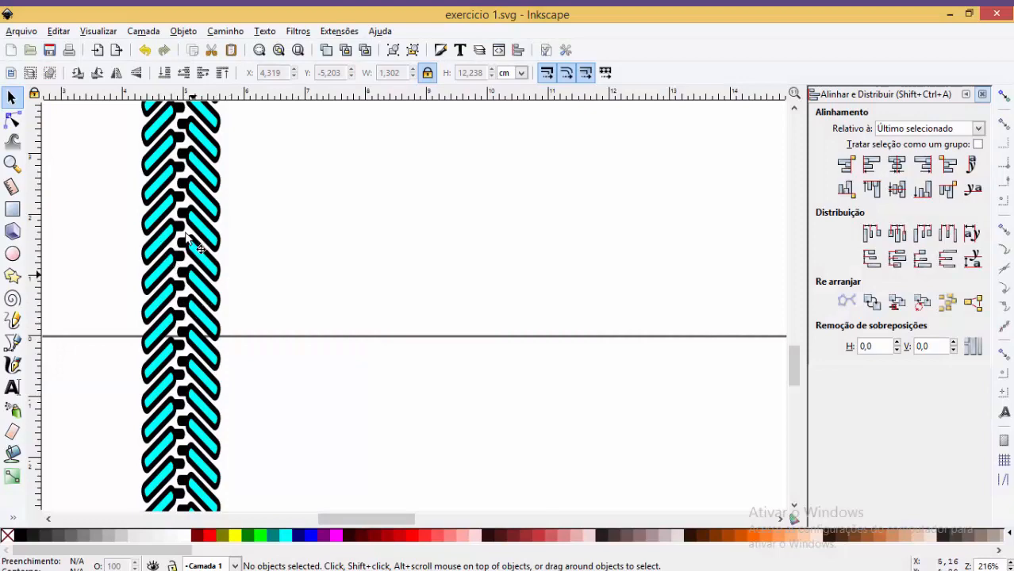
scroll(245, 297, "down", 5, "ctrl")
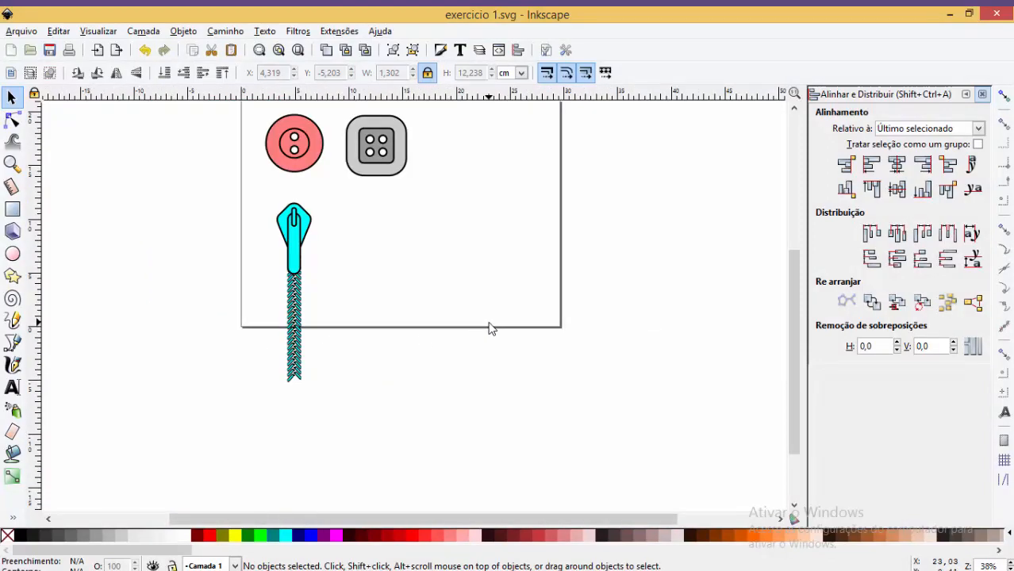
key("z")
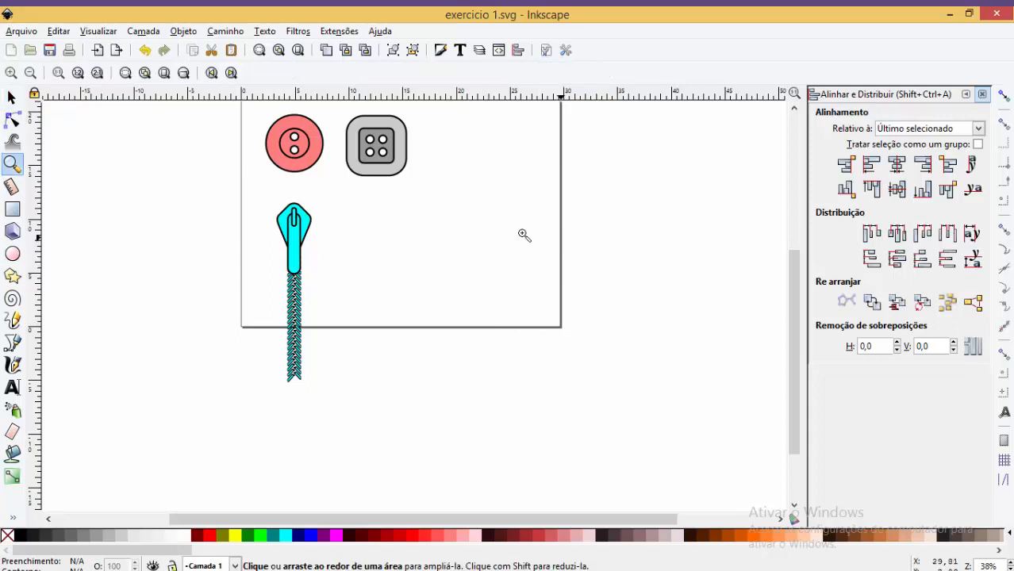
left_click_drag(335, 198, 444, 327)
key("r")
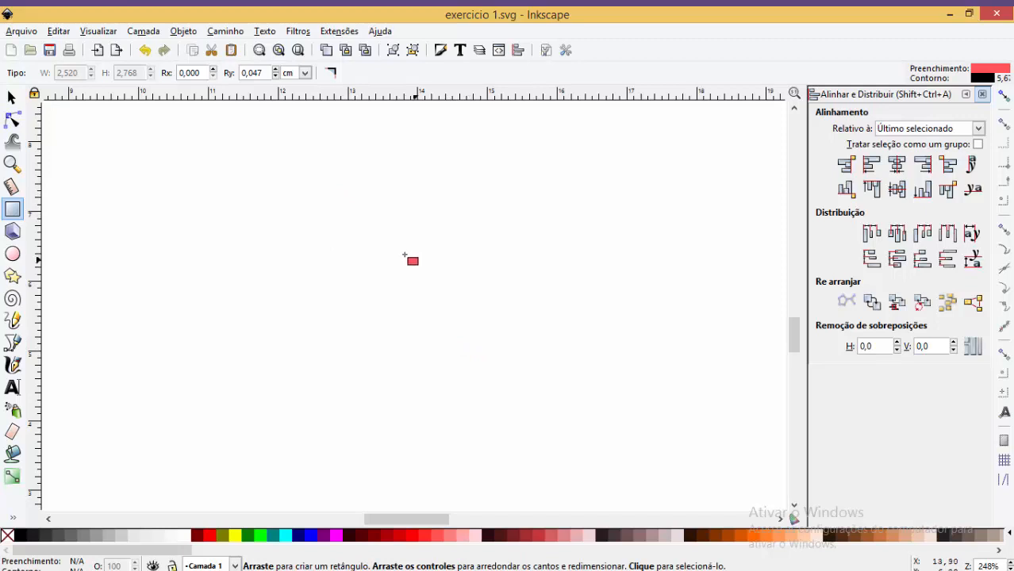
key("ctrl")
left_click_drag(370, 196, 494, 334)
scroll(507, 346, "down", 3)
left_click(11, 99)
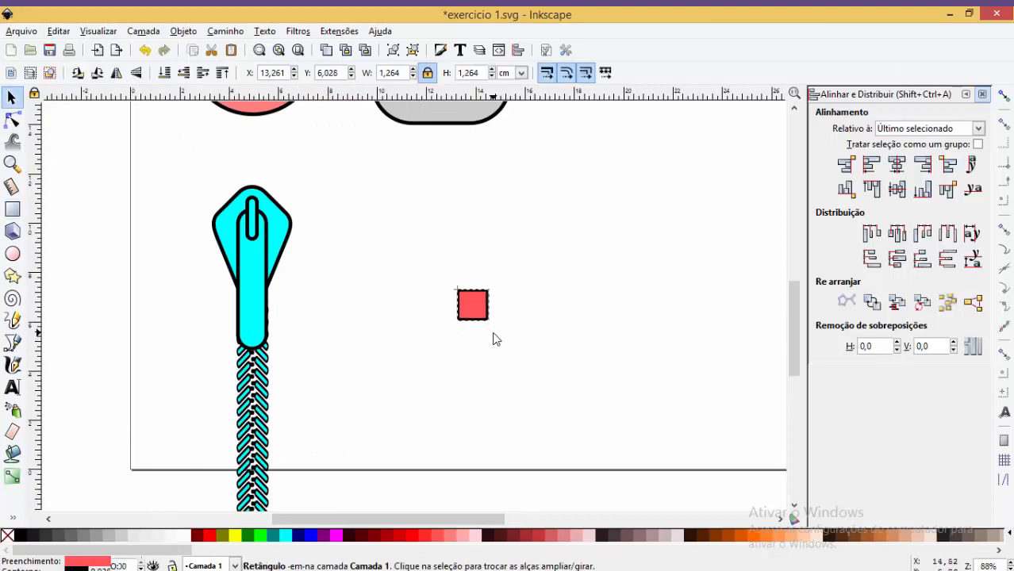
Round the corners of the red square with its corner radius handle.
left_click(12, 164)
left_click_drag(421, 251, 540, 366)
left_click(11, 100)
left_click(12, 119)
left_click_drag(437, 243, 429, 277)
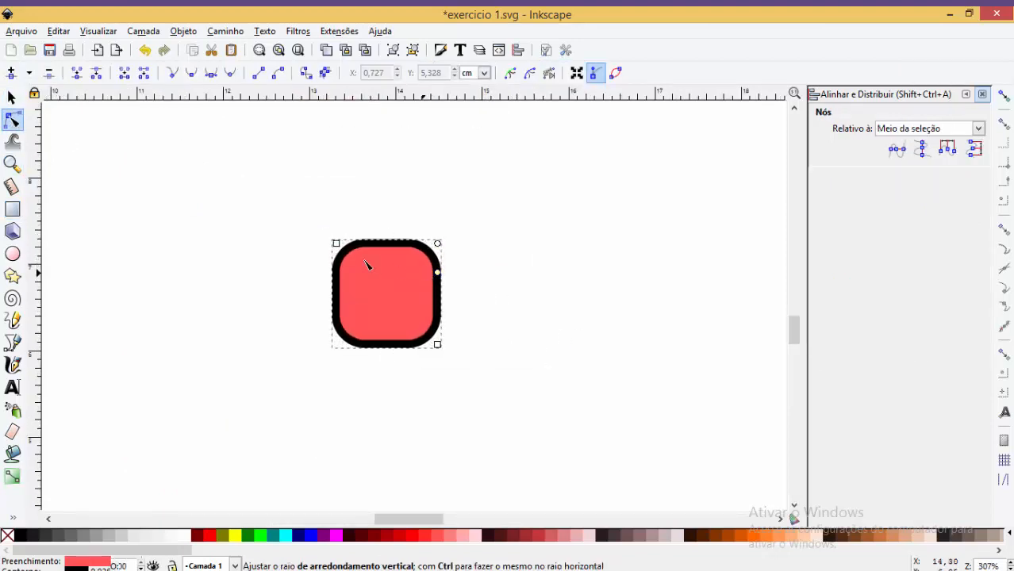
Rotate the rounded red square 45 degrees into a diamond.
key("s")
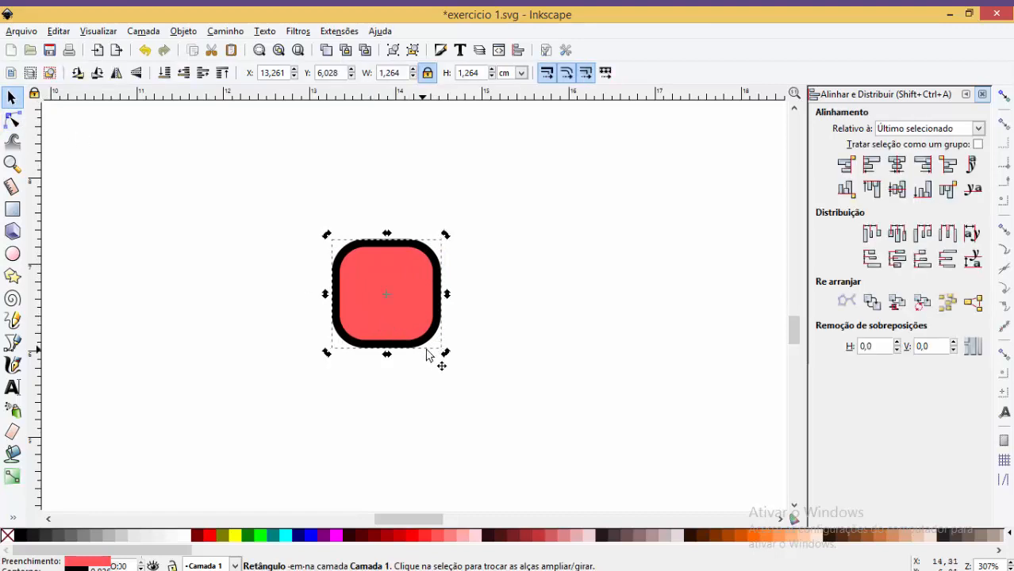
left_click(426, 355)
left_click_drag(444, 349, 453, 295)
left_click(522, 231)
Move the diamond to about X 14.83, Y 6.07 cm, remove its outline and close Align and Distribute.
left_click_drag(385, 284, 520, 275)
left_click(7, 535, "shift")
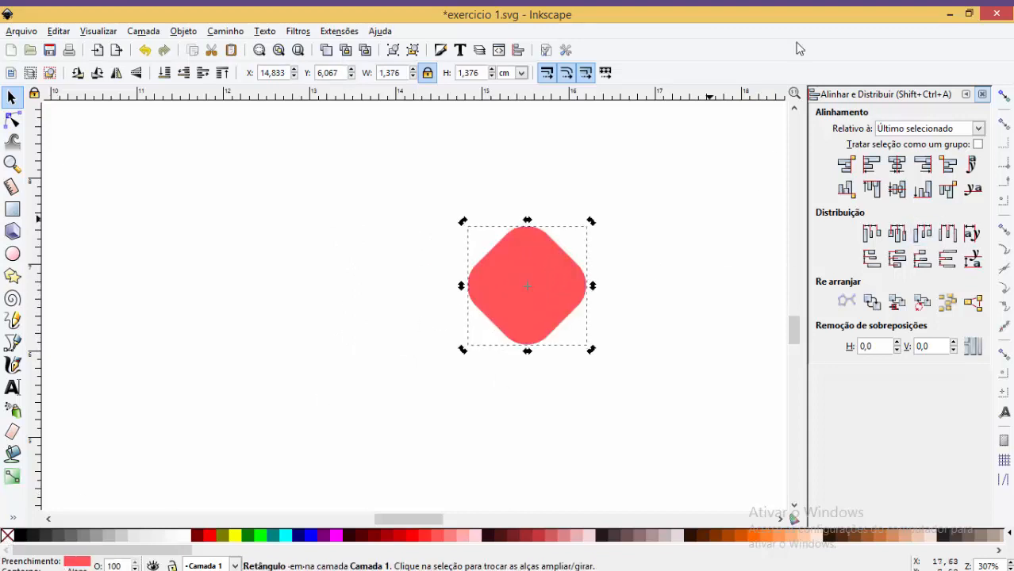
left_click(984, 94)
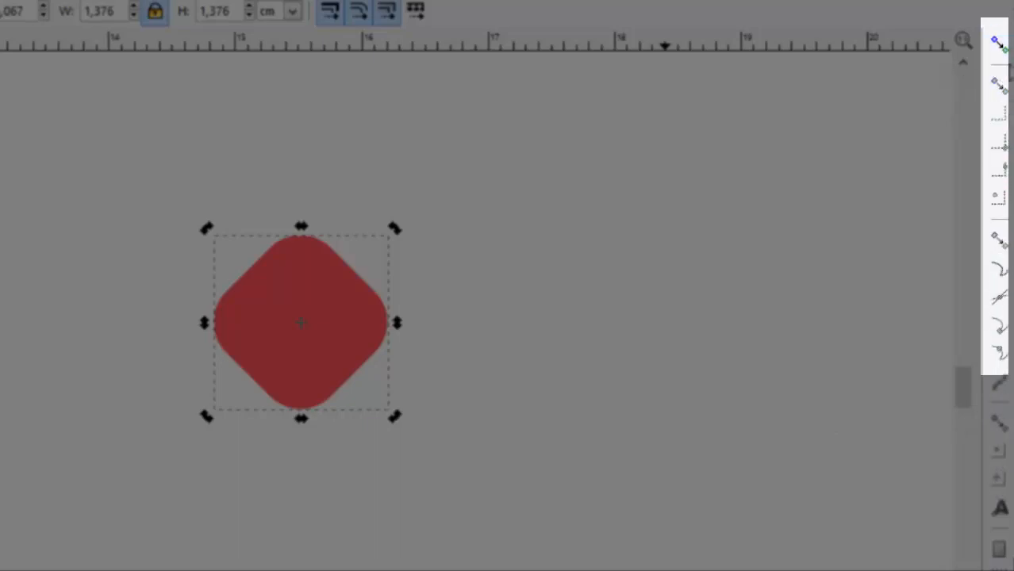
Enable snapping along with bounding box snapping, including snapping to bounding box edges.
left_click(998, 44)
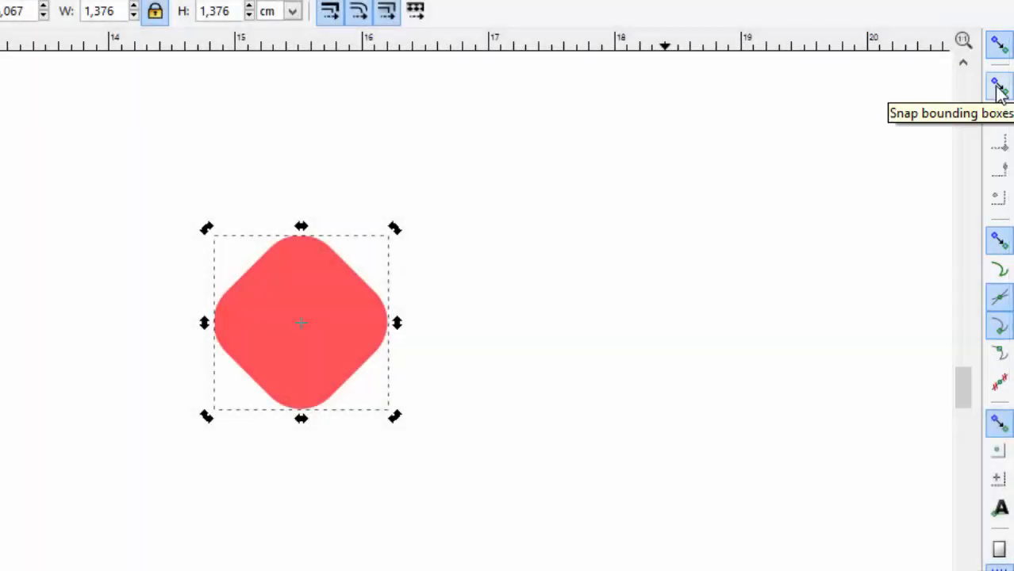
left_click(1002, 88)
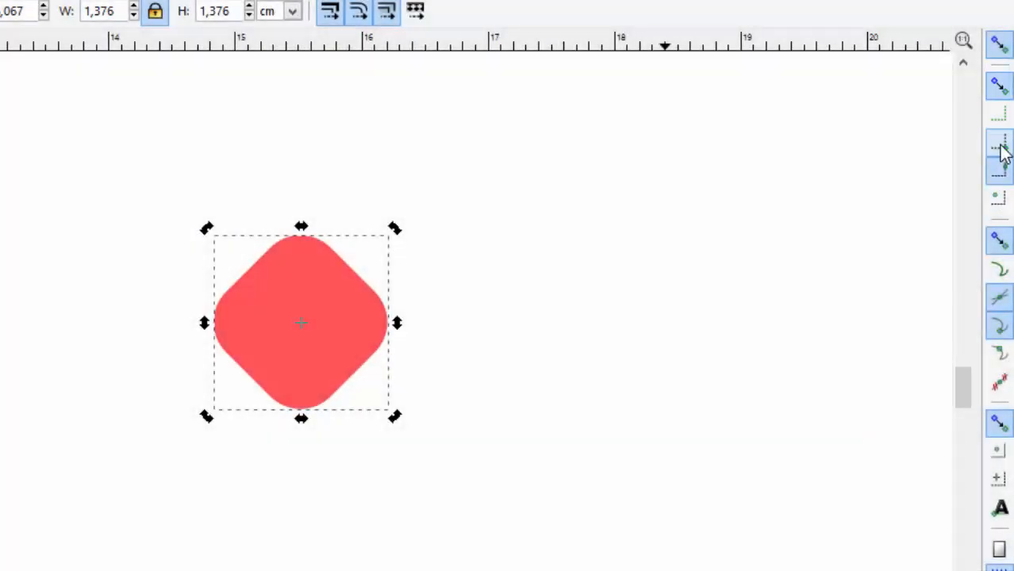
left_click(999, 145)
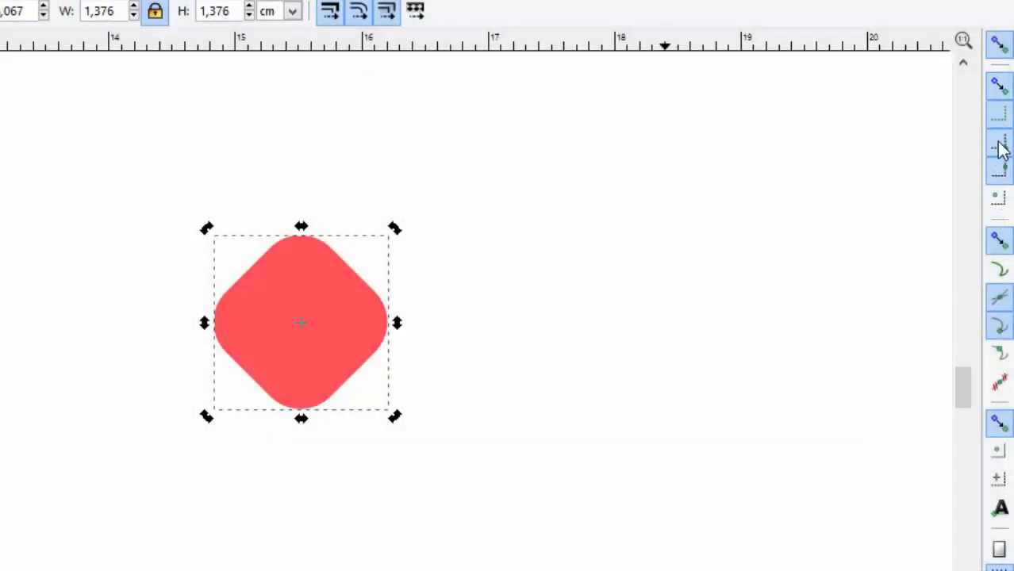
Try toggling the snapping options for bounding box centres and cusp nodes.
left_click(999, 200)
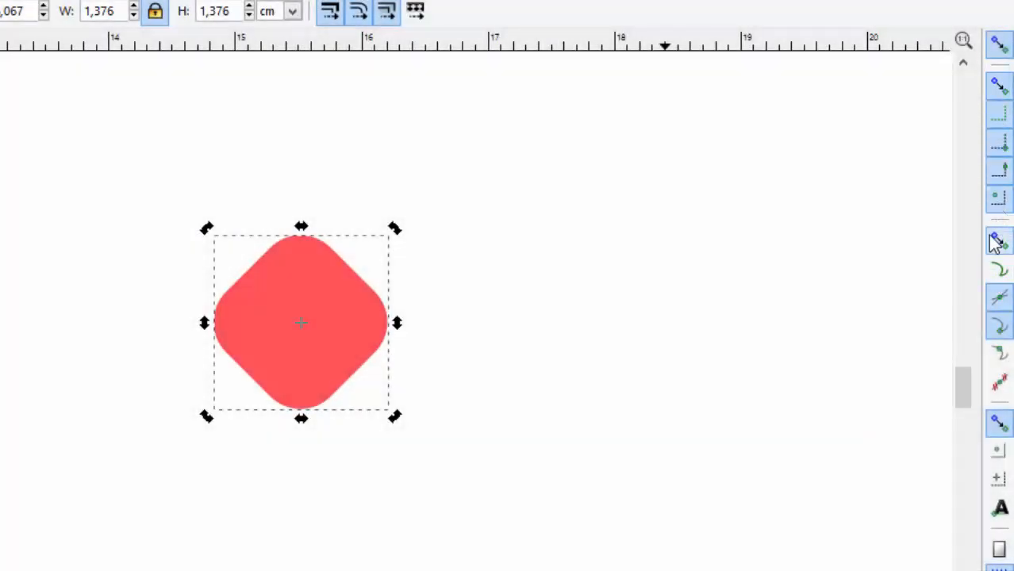
left_click(999, 326)
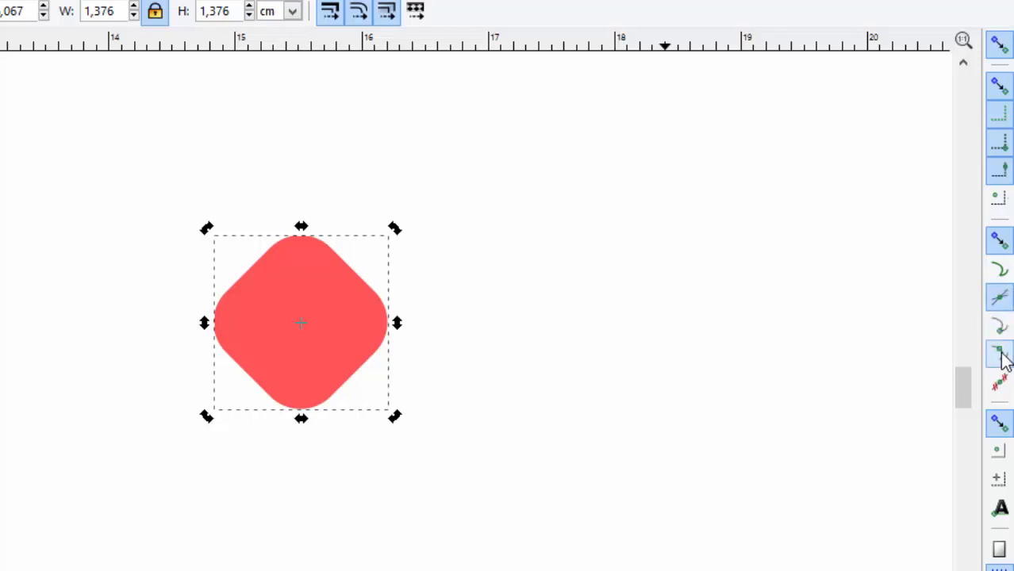
left_click(998, 326)
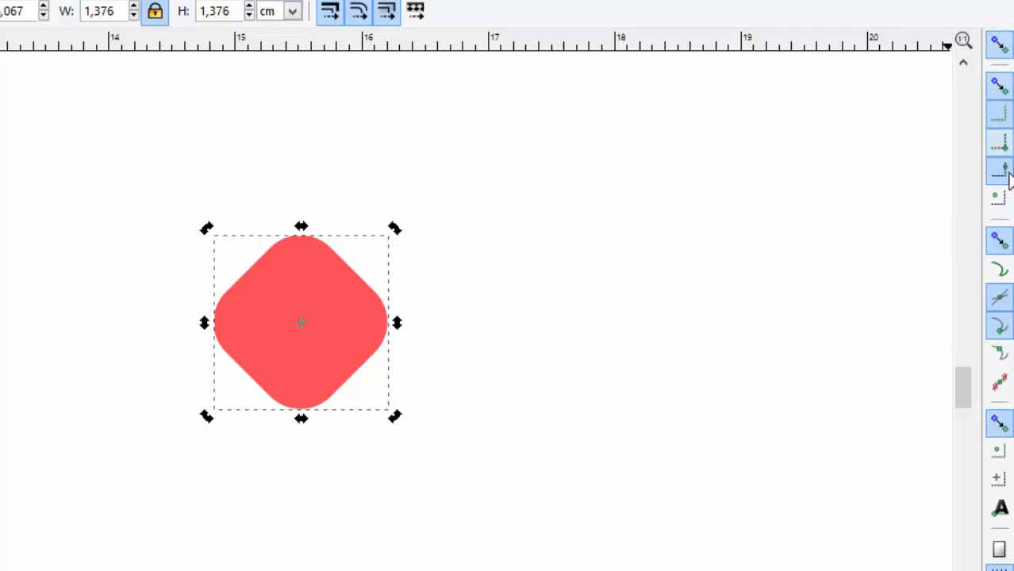
Switch bounding box snapping and node snapping off and back on to compare the two groups.
left_click(999, 240)
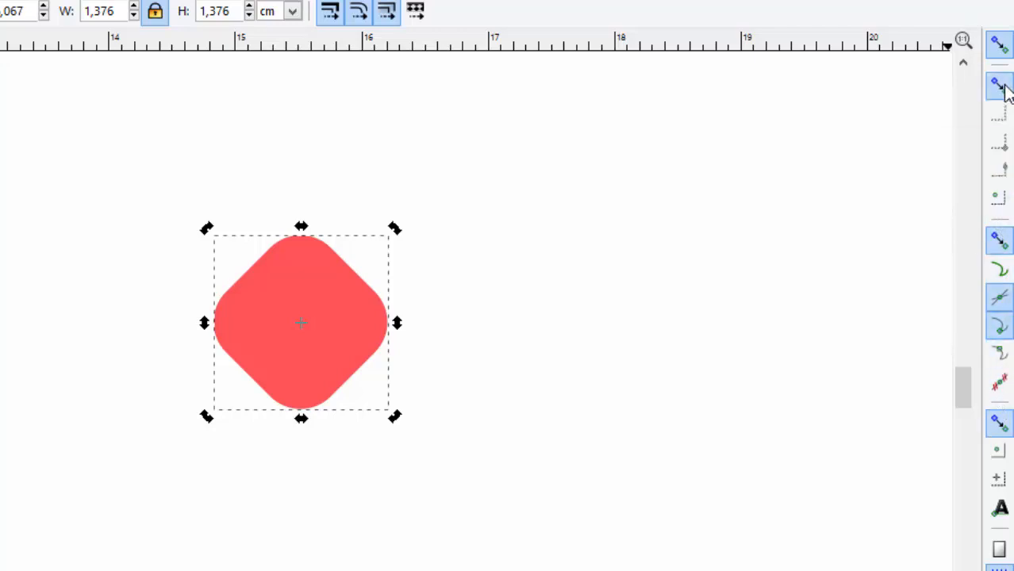
left_click(1001, 86)
left_click(1001, 86)
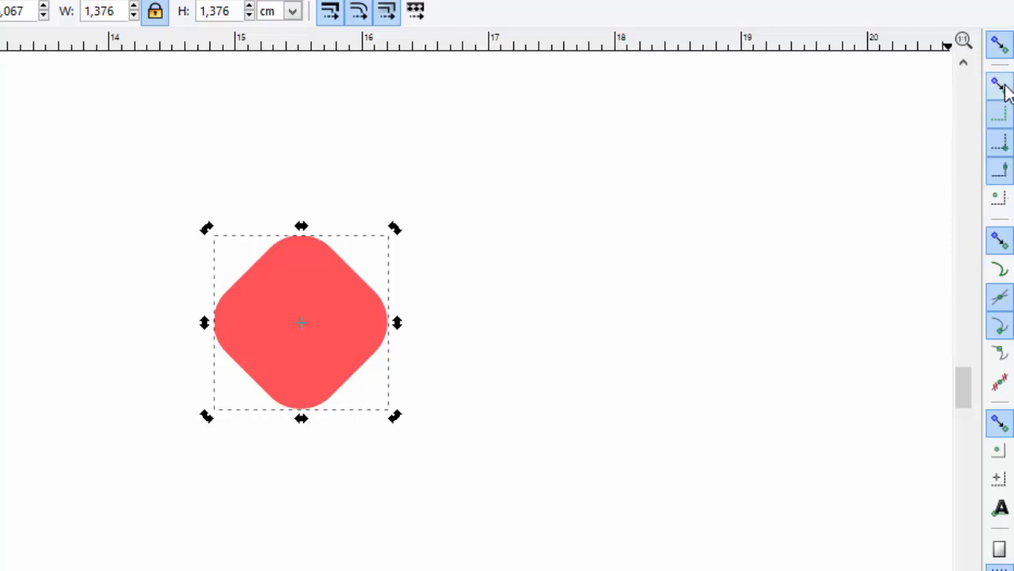
left_click(1001, 85)
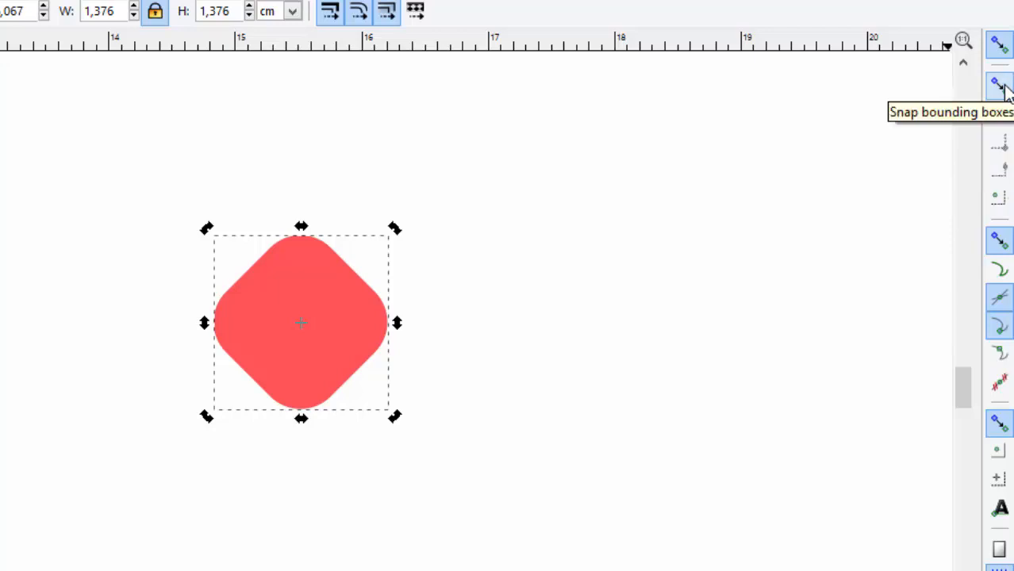
left_click(1001, 240)
left_click(1005, 86)
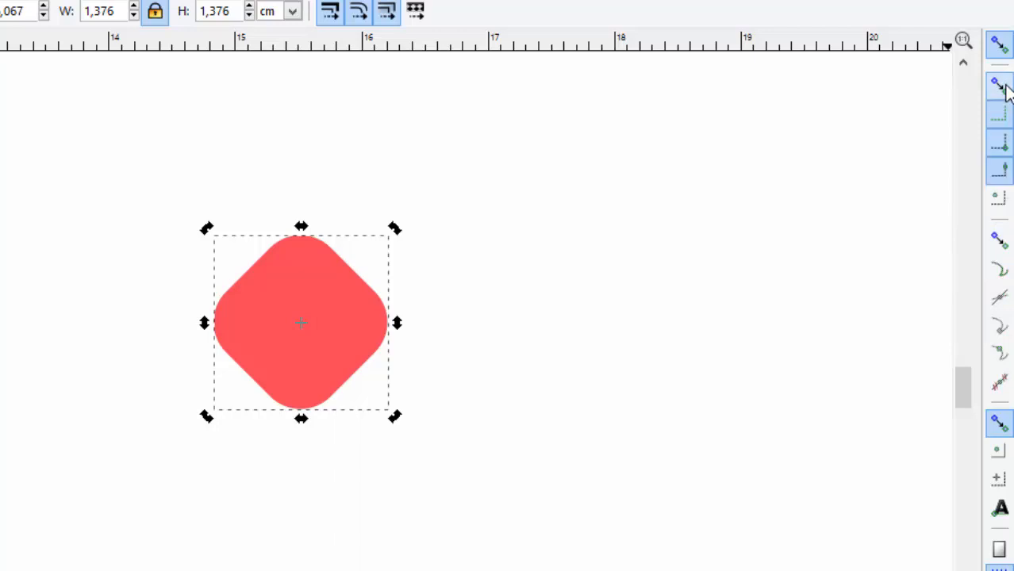
left_click(1006, 86)
left_click(1001, 240)
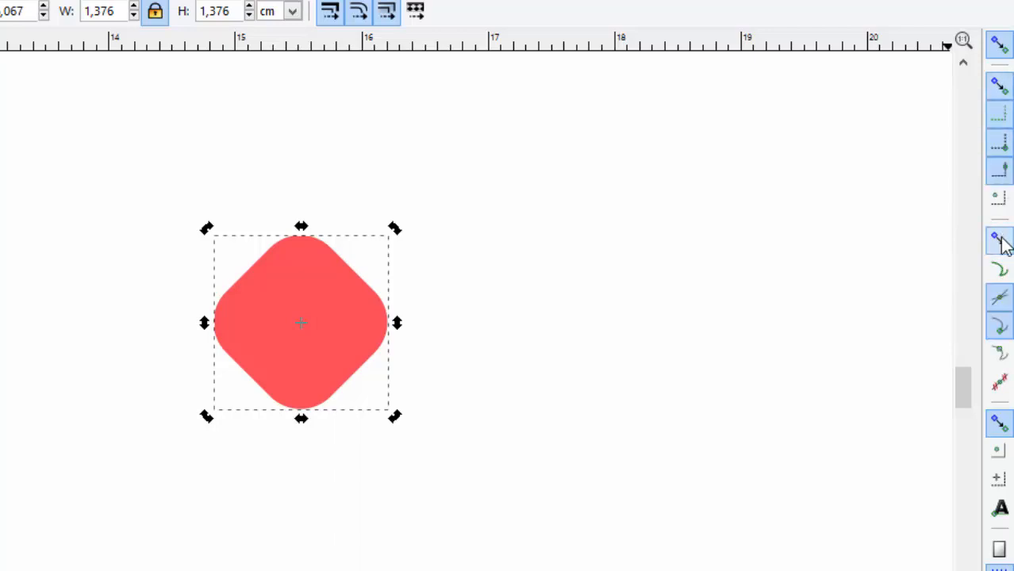
Switch all snapping off and on again, and disable snapping to bounding box edges.
left_click(1000, 46)
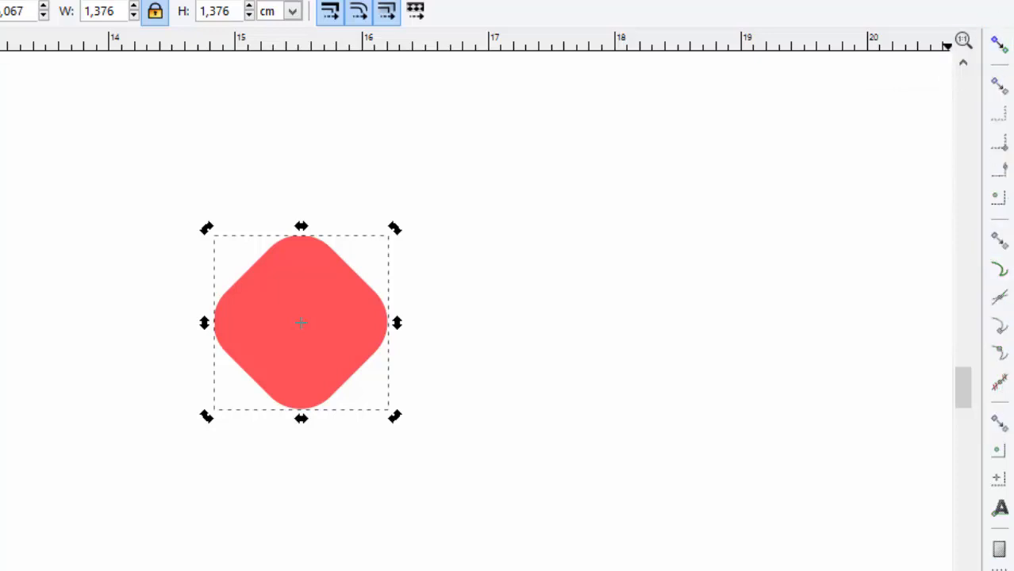
left_click(1009, 46)
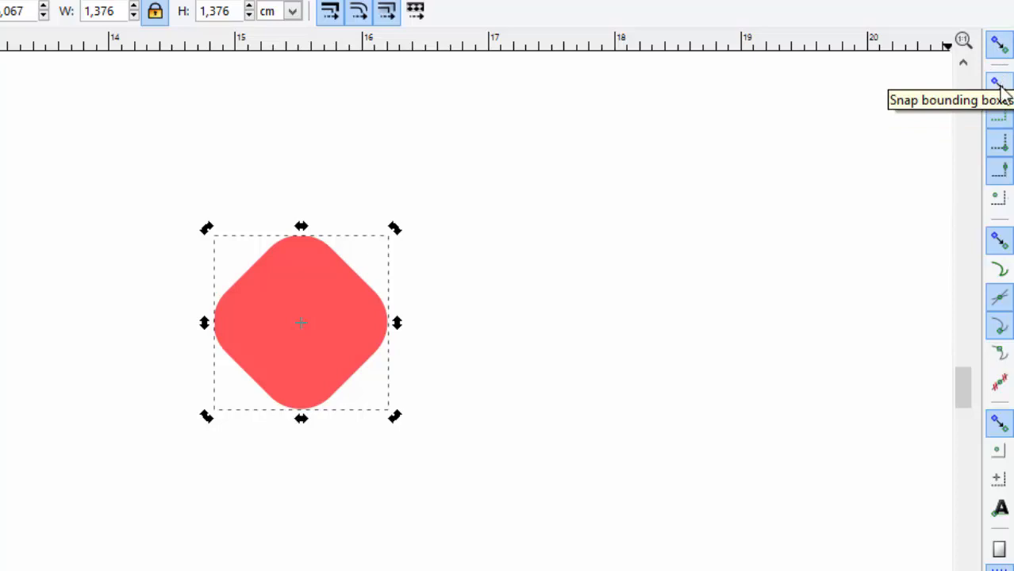
left_click(999, 117)
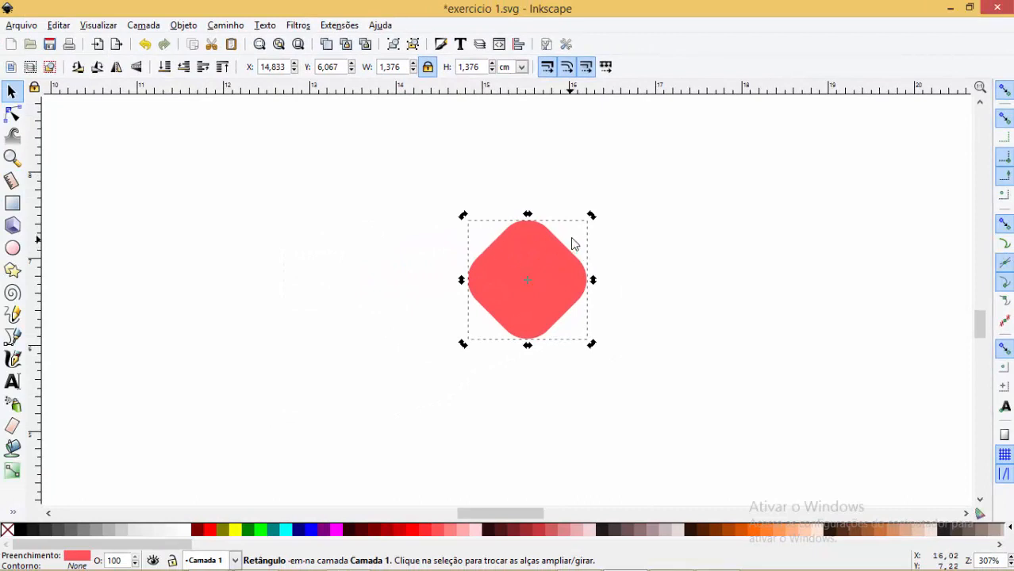
Paste a copy of the diamond and snap it against the original's upper-left side at X 14.005, Y 6.895 cm.
key("ctrl")
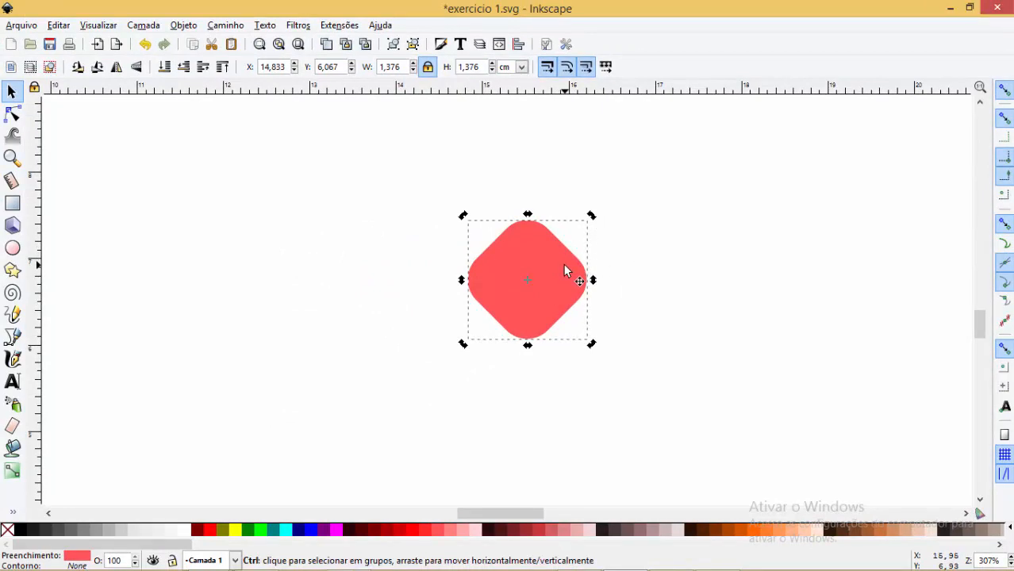
key("ctrl")
key("ctrl+v")
left_click_drag(591, 253, 459, 201)
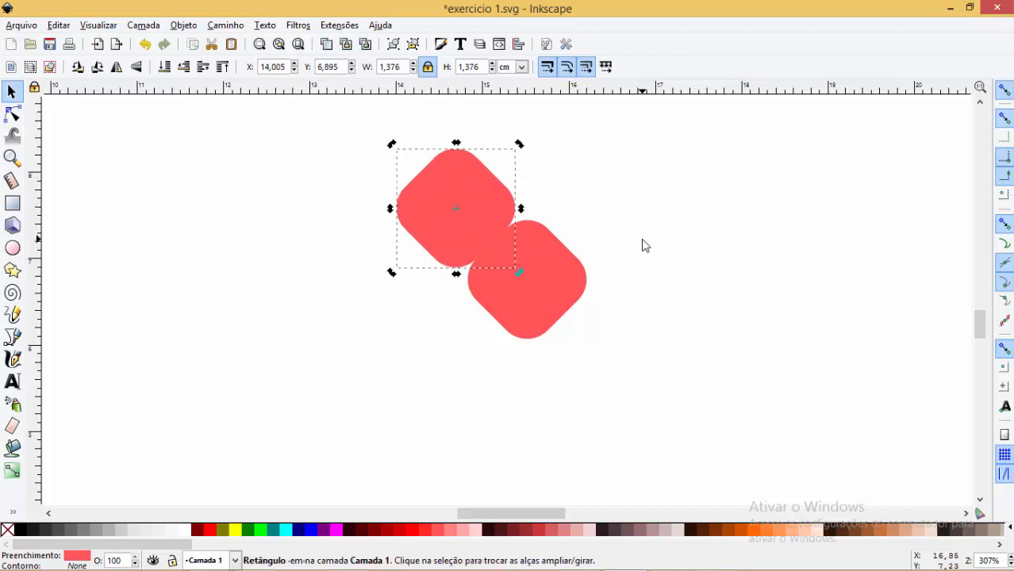
Paste a diamond against the original's lower-left side at X 14.005, Y 5.239 cm, and another apart at X 11.597, Y 7.531 cm.
key("ctrl+v")
left_click_drag(676, 213, 469, 346)
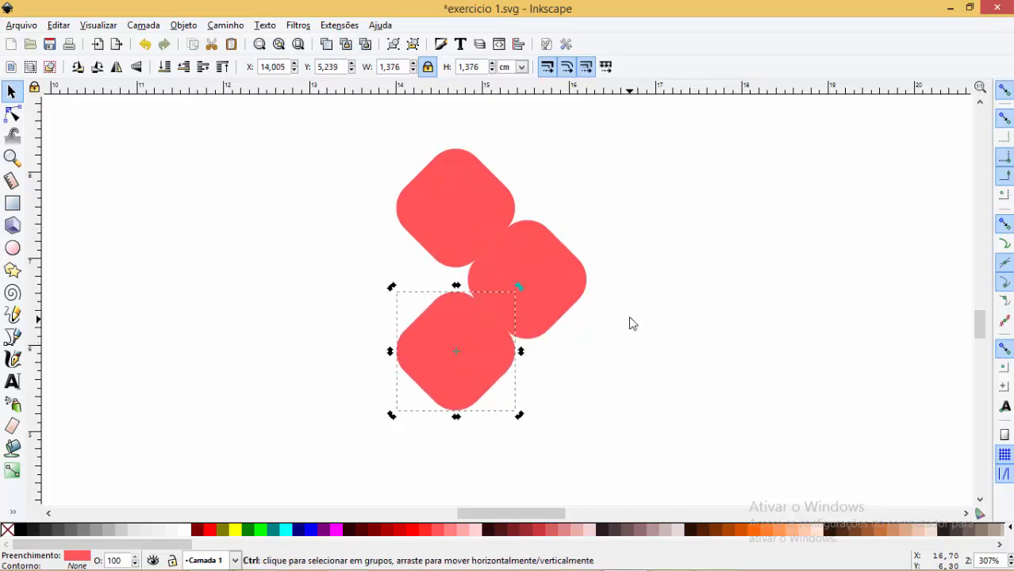
key("ctrl+v")
left_click_drag(635, 313, 214, 128)
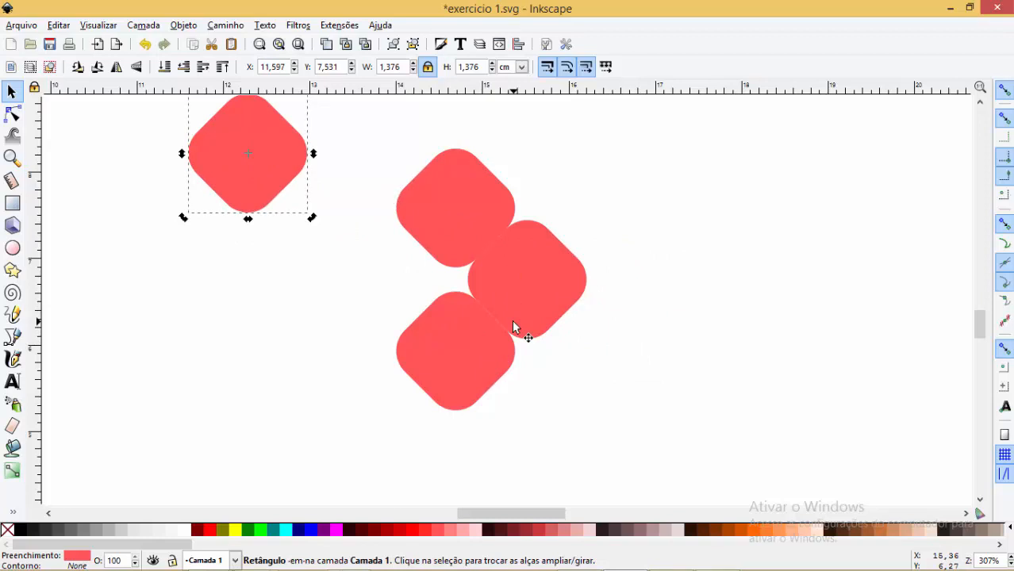
Draw a closed freehand outline of a puzzle-like zipper tooth about 4.25 by 2.10 cm beside the diamonds.
left_click(12, 315)
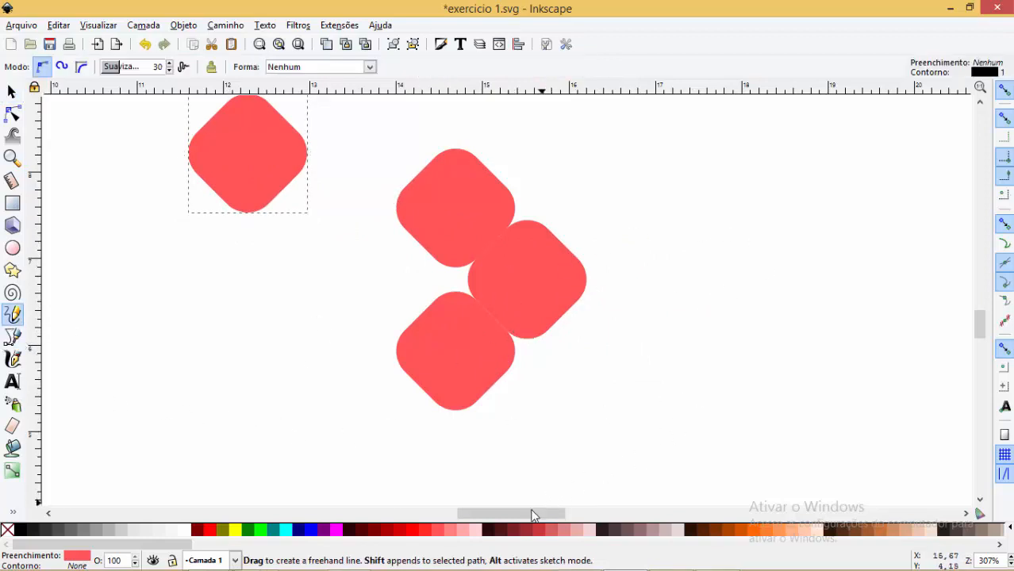
left_click_drag(533, 516, 554, 517)
mouse_move(483, 222)
left_mouse_down()
mouse_move(481, 377)
mouse_move(656, 386)
mouse_move(699, 323)
mouse_move(728, 356)
mouse_move(788, 375)
mouse_move(844, 291)
mouse_move(767, 207)
mouse_move(483, 222)
left_mouse_up()
left_click(12, 92)
Place a copy of the tooth outline above the original, flip it horizontally and shift it sideways to interlock with the original.
left_click_drag(774, 373, 781, 240)
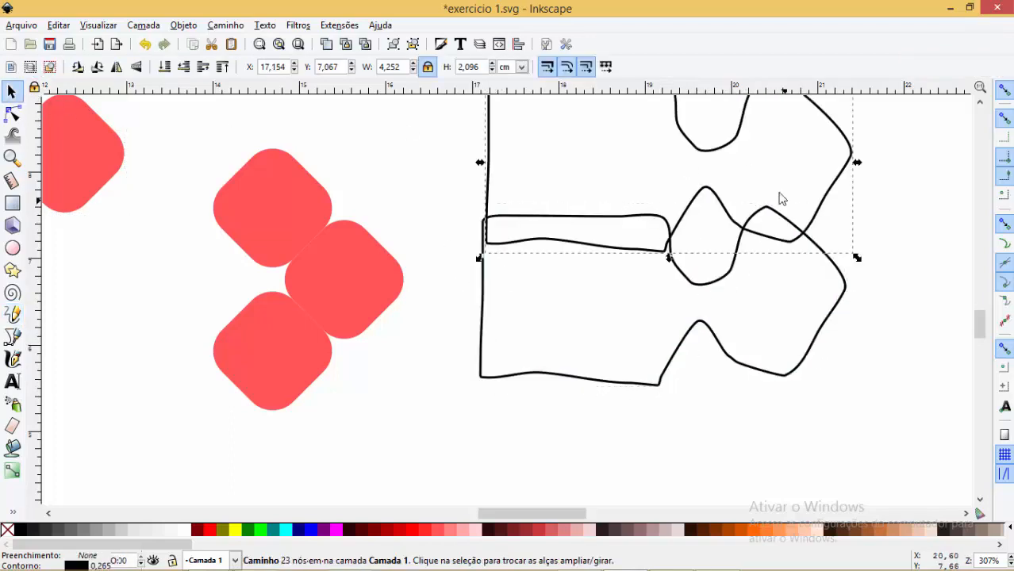
left_click(117, 67)
mouse_move(663, 165)
left_mouse_down()
mouse_move(863, 139)
mouse_move(876, 159)
left_mouse_up()
Turn off snapping, then duplicate and flip the tooth outline to stack four alternating, interlocking teeth.
scroll(882, 185, "down", 2)
mouse_move(792, 134)
left_mouse_down()
mouse_move(894, 126)
mouse_move(867, 124)
mouse_move(925, 158)
mouse_move(856, 321)
mouse_move(868, 294)
mouse_move(805, 387)
left_mouse_up()
left_click(1004, 91)
key("ctrl+d")
key("ctrl+d")
left_click(118, 67)
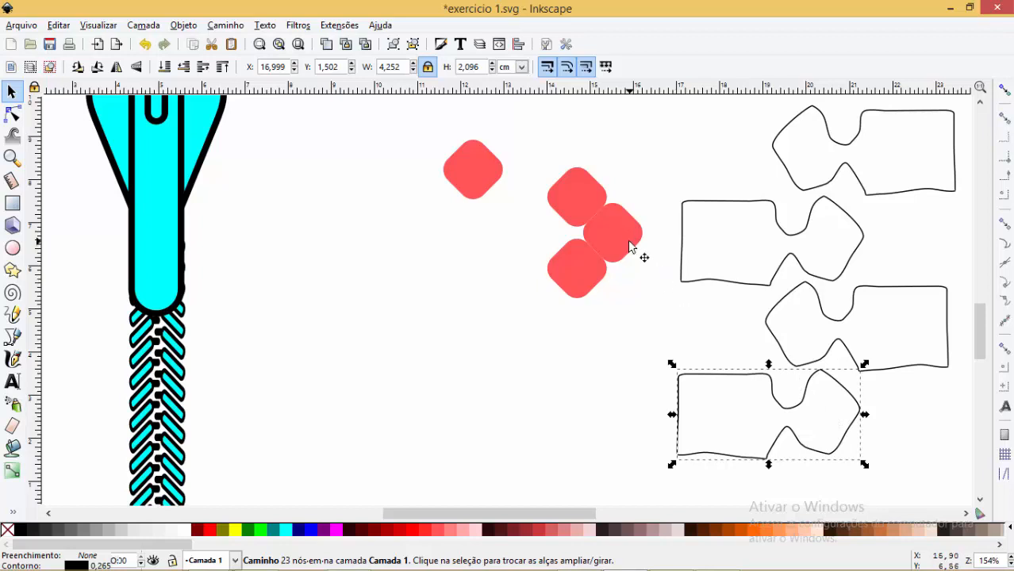
Recolour the upper and lower diamonds of the cluster in a darker red, leaving the middle one light red.
left_click_drag(633, 247, 614, 235)
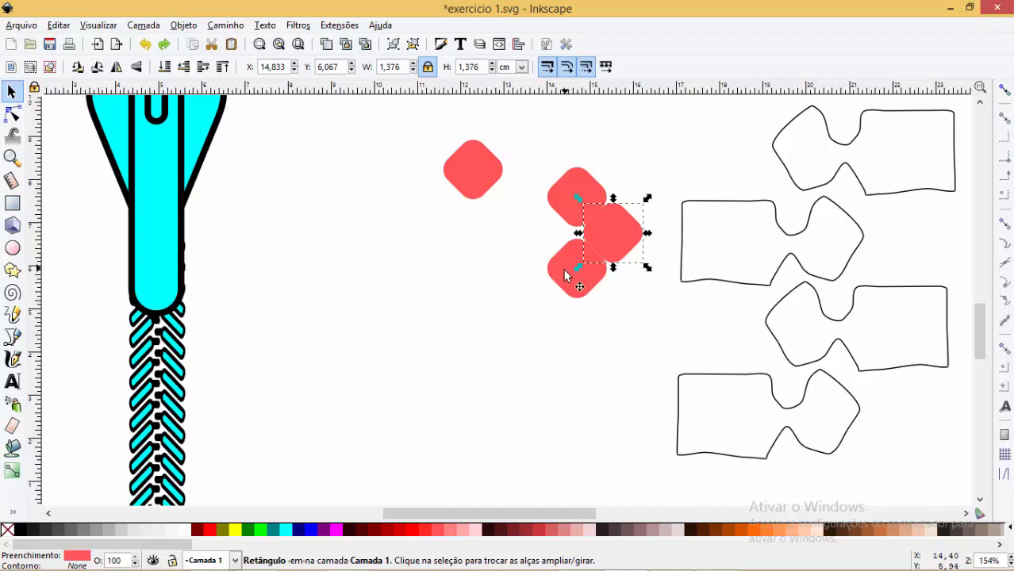
left_click(583, 161)
left_click(576, 197)
left_click(573, 291, "shift")
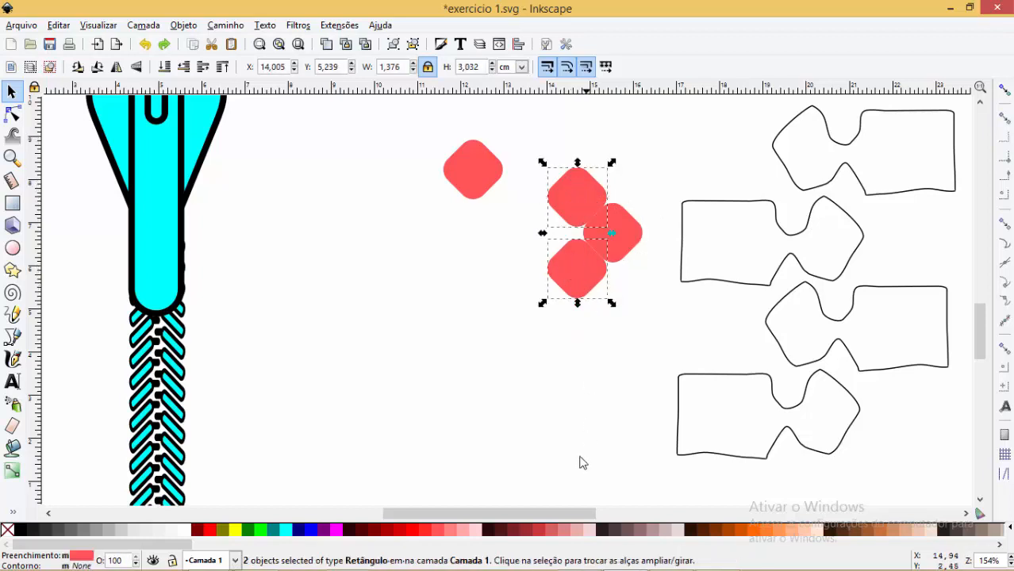
left_click(544, 531)
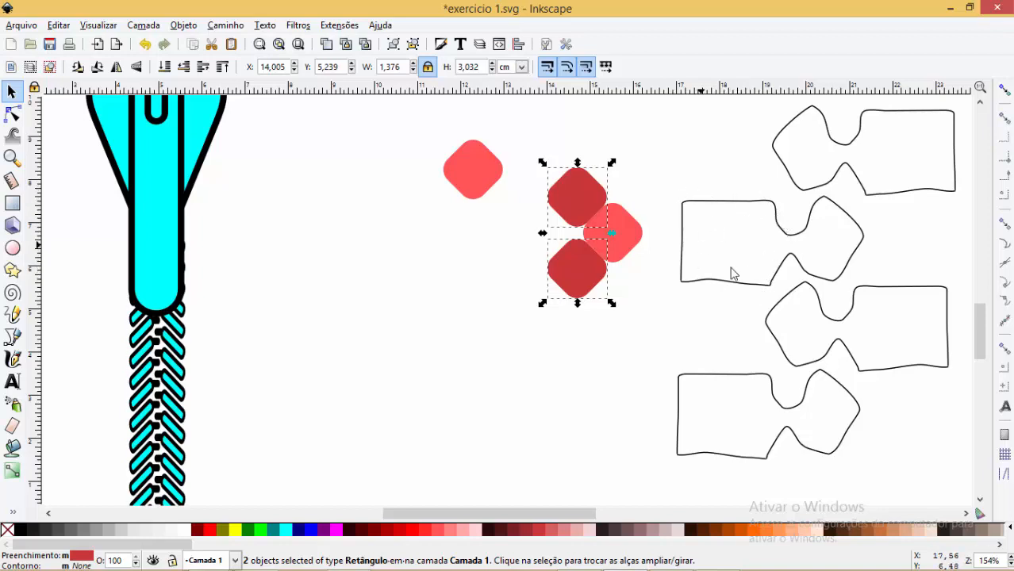
left_click(658, 158)
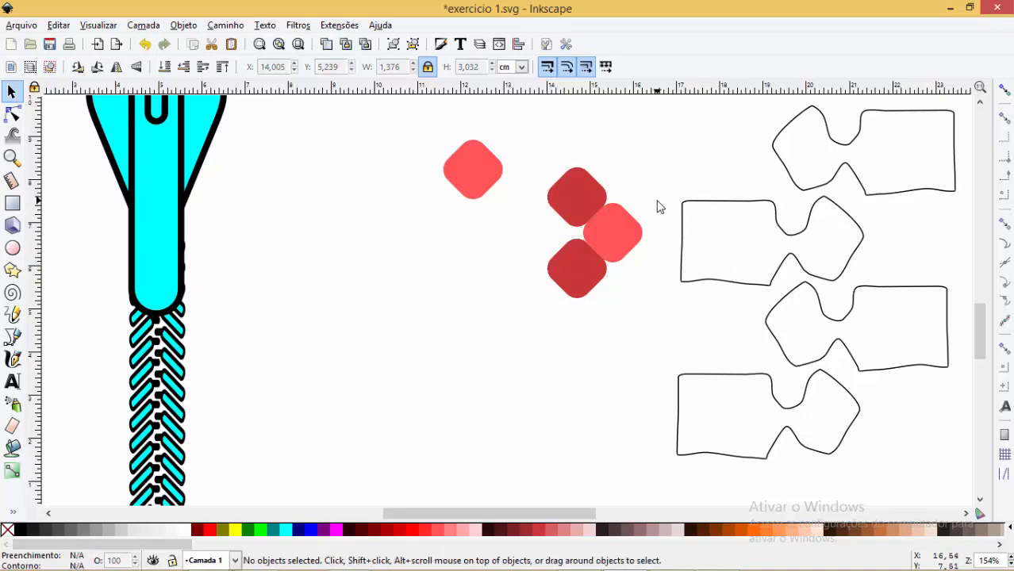
Move the separate light red diamond to the cluster's open left side, enlarge it to about 1.893 cm and fit it at X 12.613, Y 5.811 cm.
left_click(615, 232)
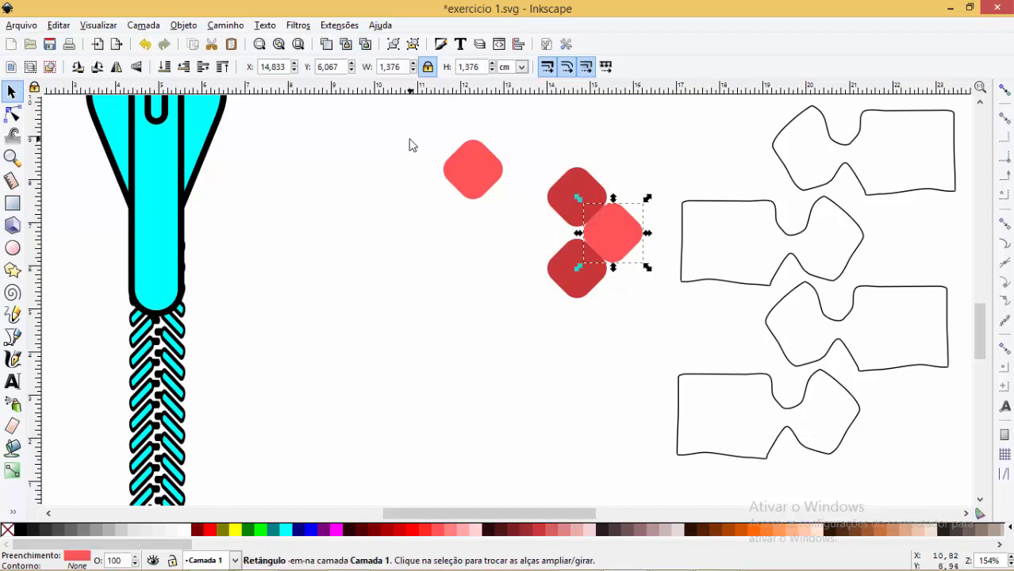
left_click(477, 196)
left_click_drag(477, 195, 531, 228)
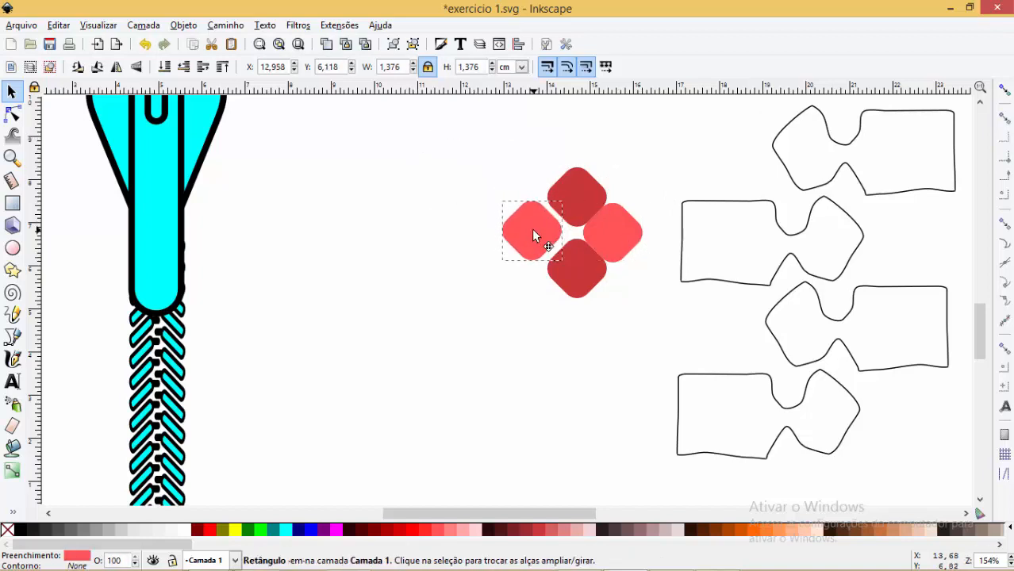
left_click_drag(498, 198, 676, 287)
left_click(505, 200)
key("z")
left_click(12, 92)
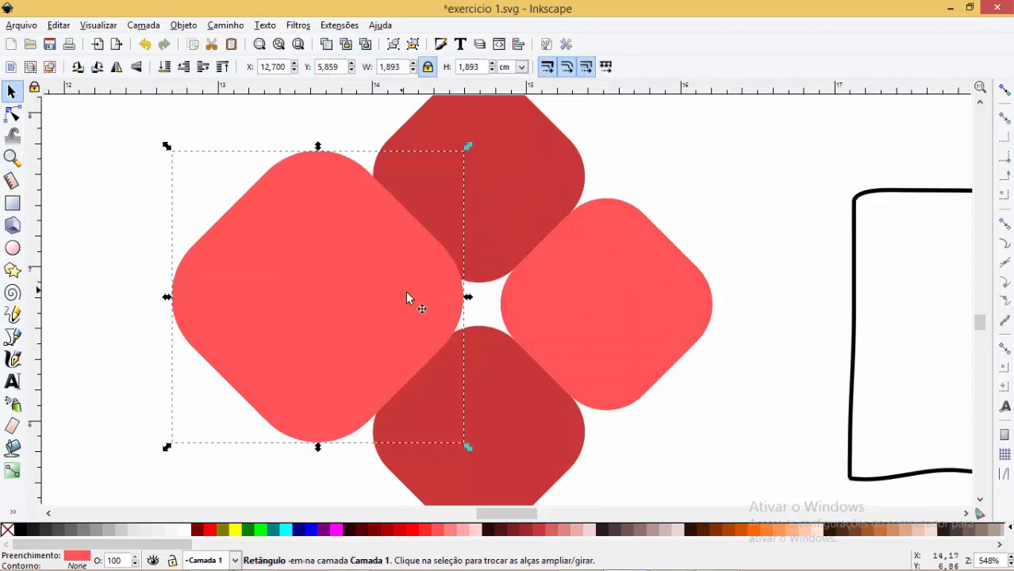
left_click_drag(406, 291, 385, 299)
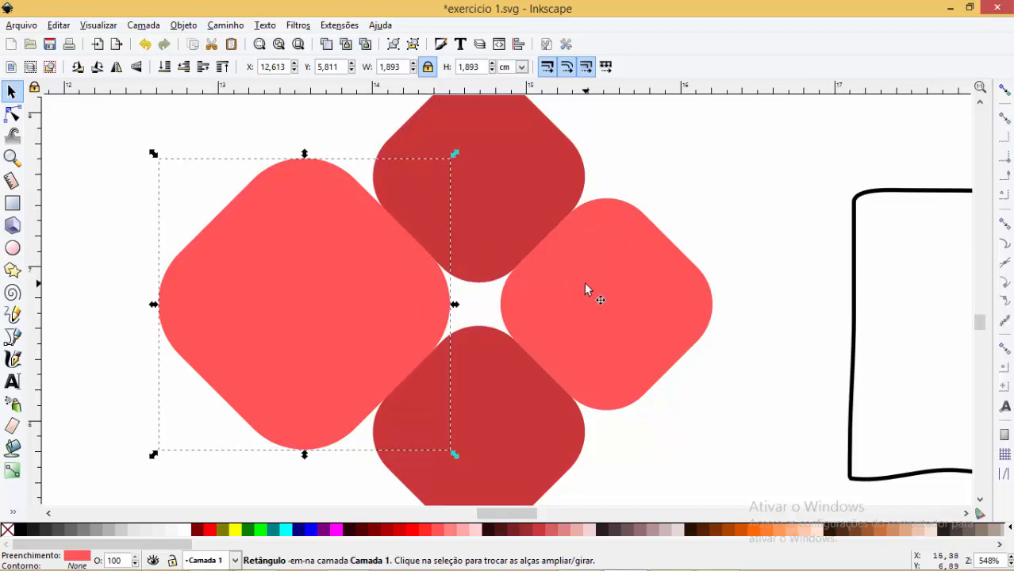
Align the large left diamond's centre on the horizontal axis with the right diamond, relative to the last selected object.
scroll(600, 284, "down", 2)
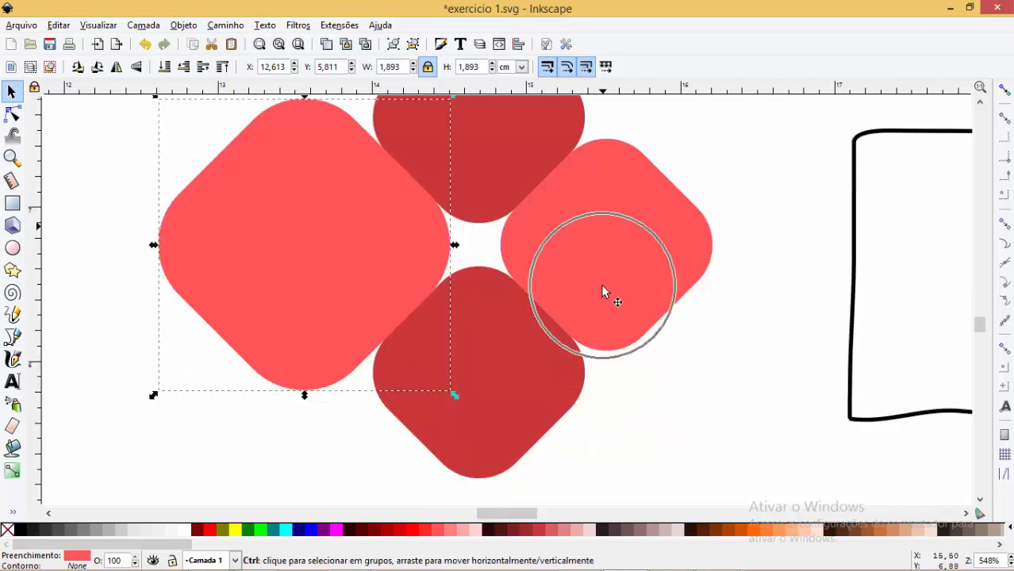
left_click(610, 230, "shift")
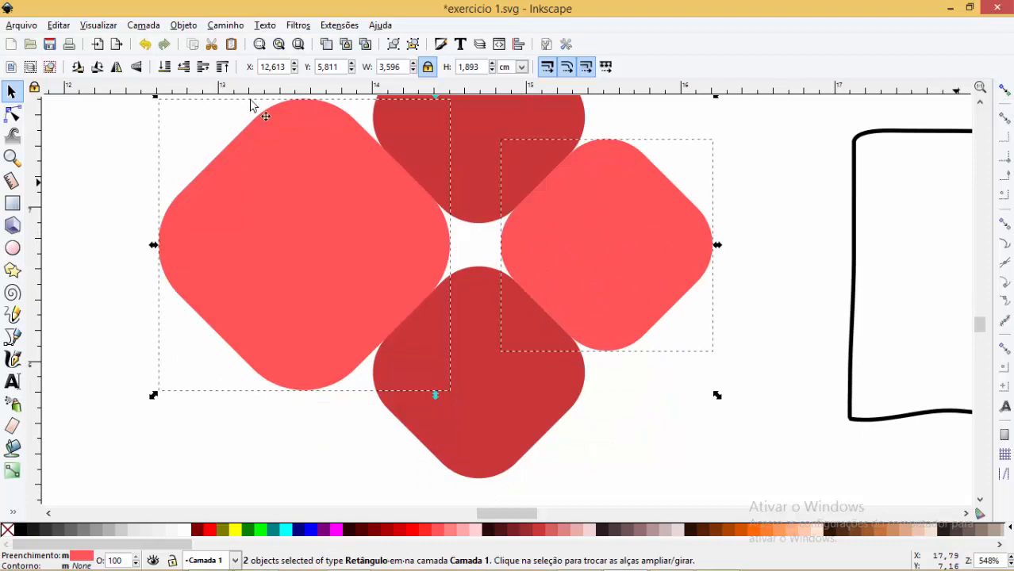
left_click(226, 24)
mouse_move(183, 25)
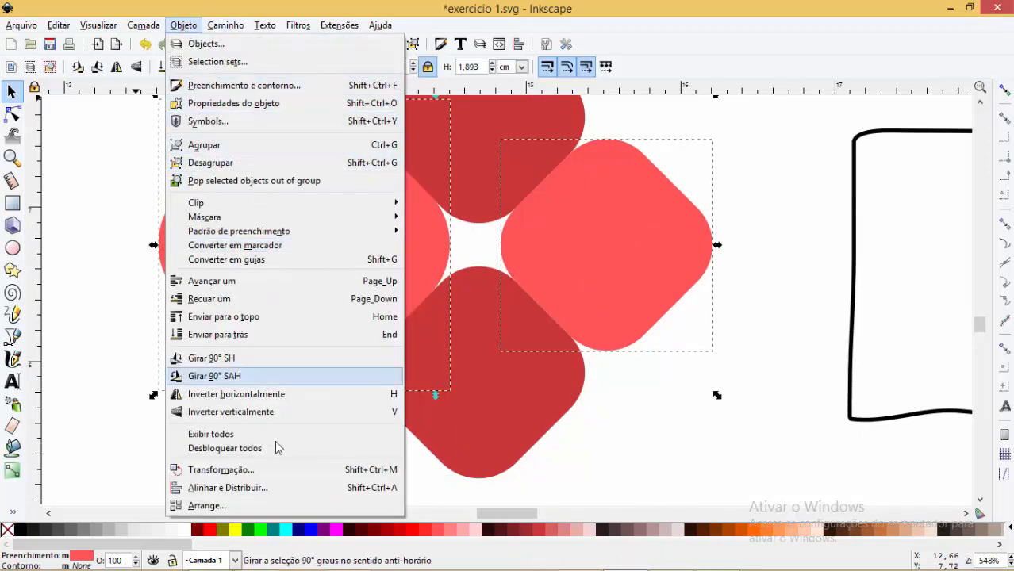
left_click(278, 487)
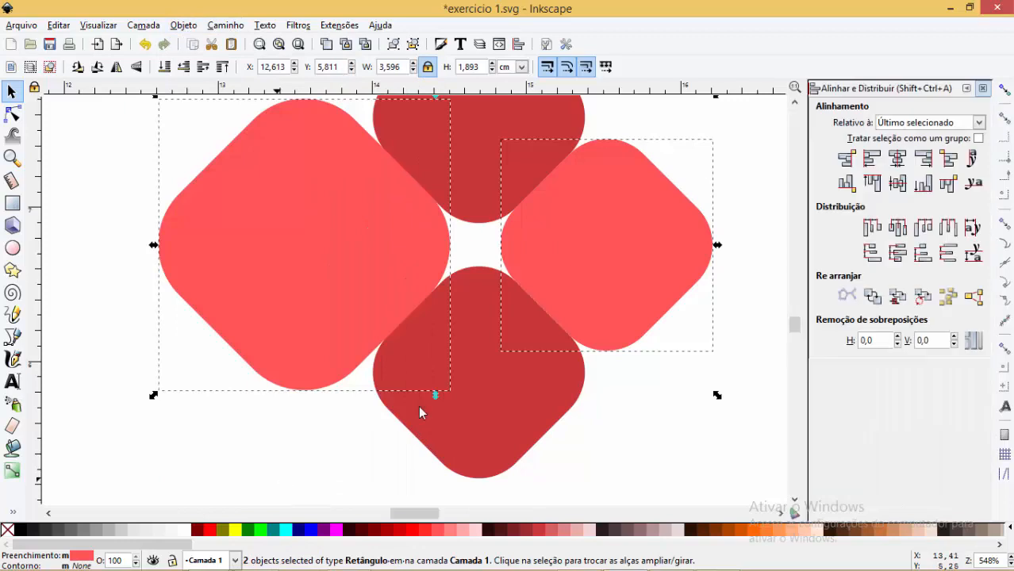
left_click(898, 183)
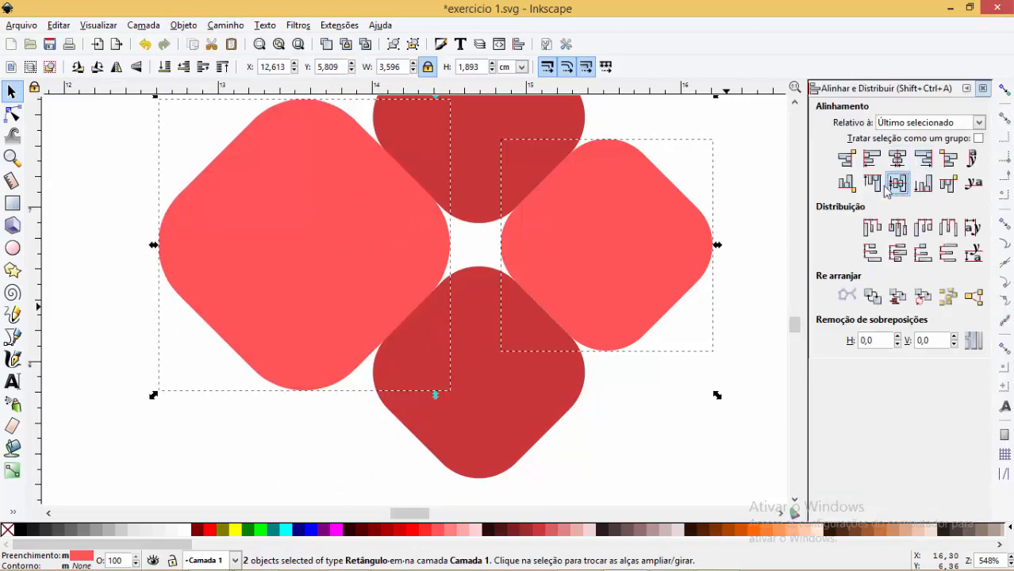
left_click(967, 89)
left_click(799, 157)
left_click(312, 158)
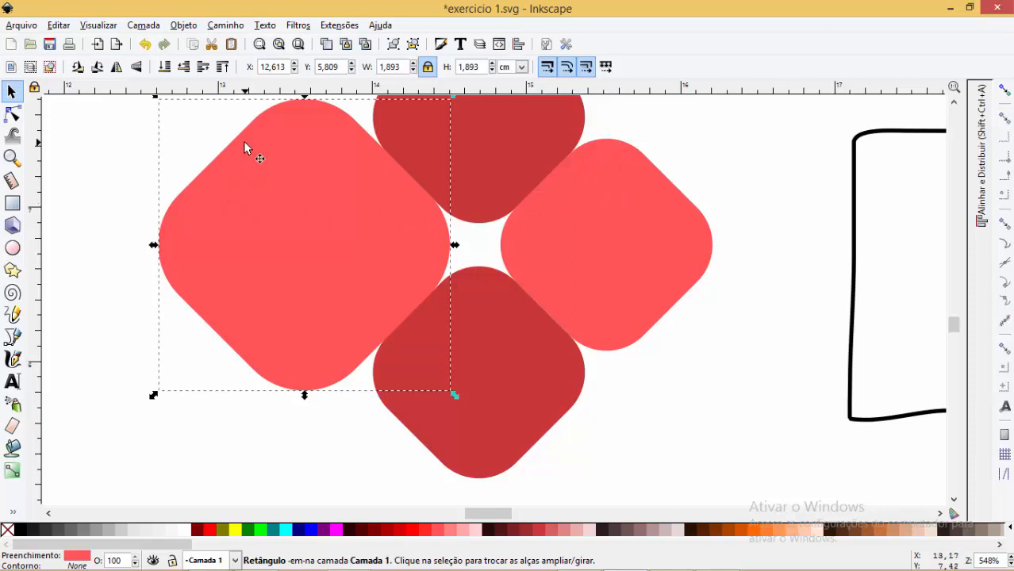
left_click_drag(260, 153, 766, 197)
scroll(746, 231, "up", 4)
key("ctrl+z")
scroll(477, 218, "down", 3)
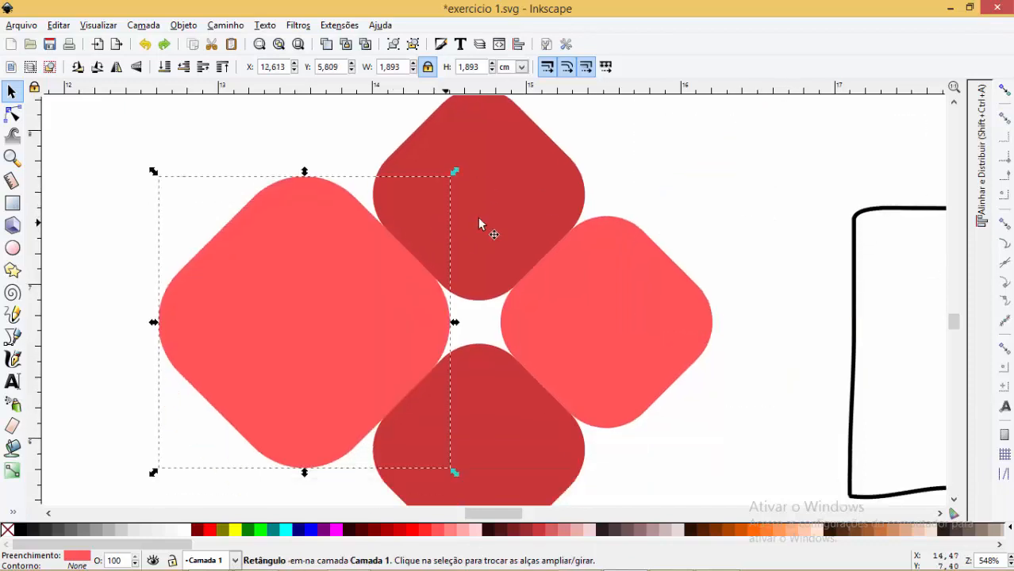
Scale the left diamond down to about 1.757 cm and fit it against the dark diamonds at X 12.758, Y 5.876 cm.
left_click_drag(158, 114, 170, 136)
left_click_drag(277, 223, 288, 222)
scroll(684, 223, "down", 2)
left_click(115, 200)
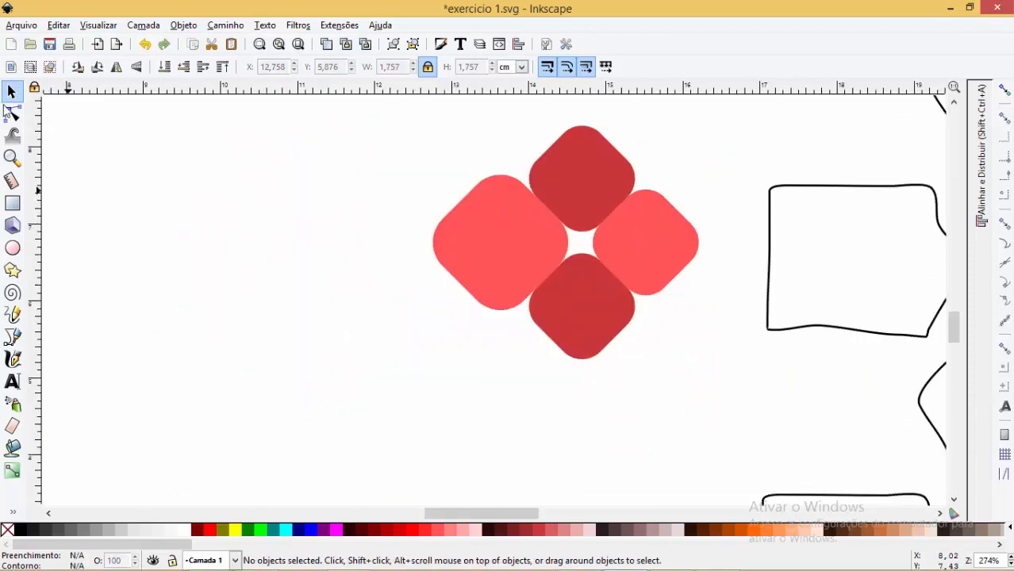
Draw a dark red rectangle about 2.951 by 1.824 cm from the left diamond's top point and make its corners square.
left_click(12, 203)
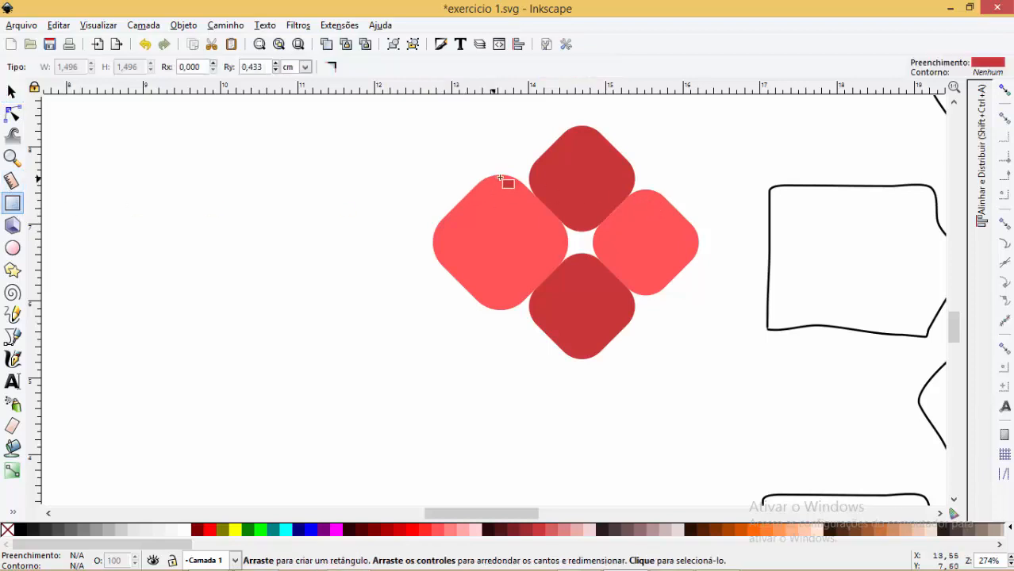
left_click_drag(499, 174, 310, 314)
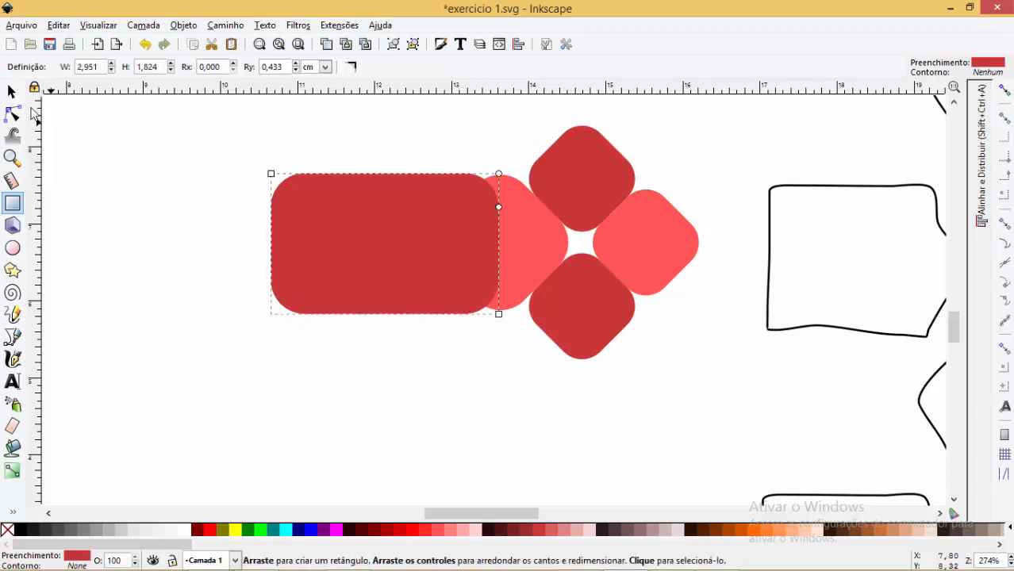
left_click(13, 113)
left_click_drag(500, 209, 498, 174)
left_click(11, 92)
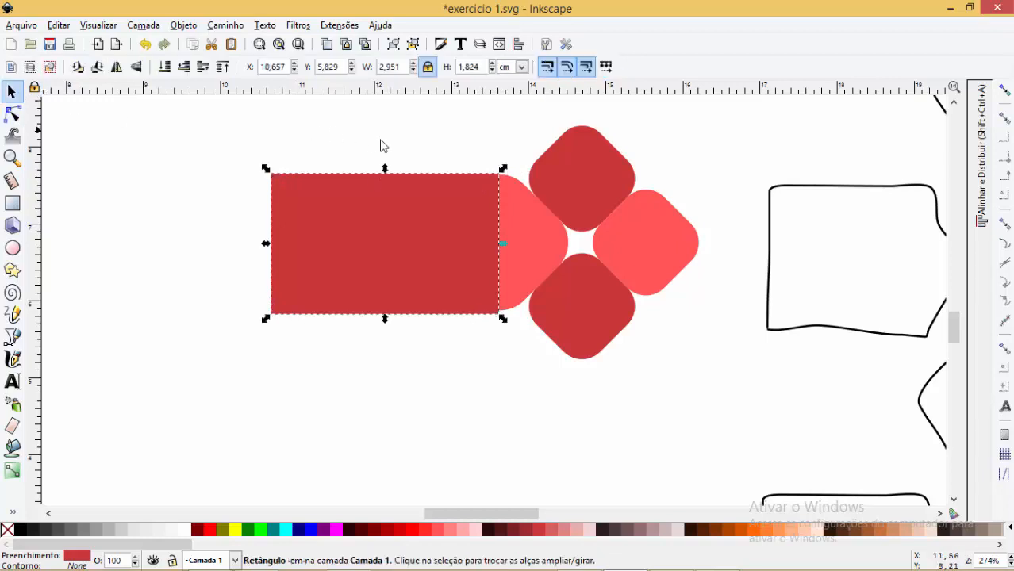
Try to line up the dark red rectangle with the left diamond by moving it freehand.
left_click(381, 146)
key("z")
left_click_drag(250, 139, 700, 333)
left_click(13, 92)
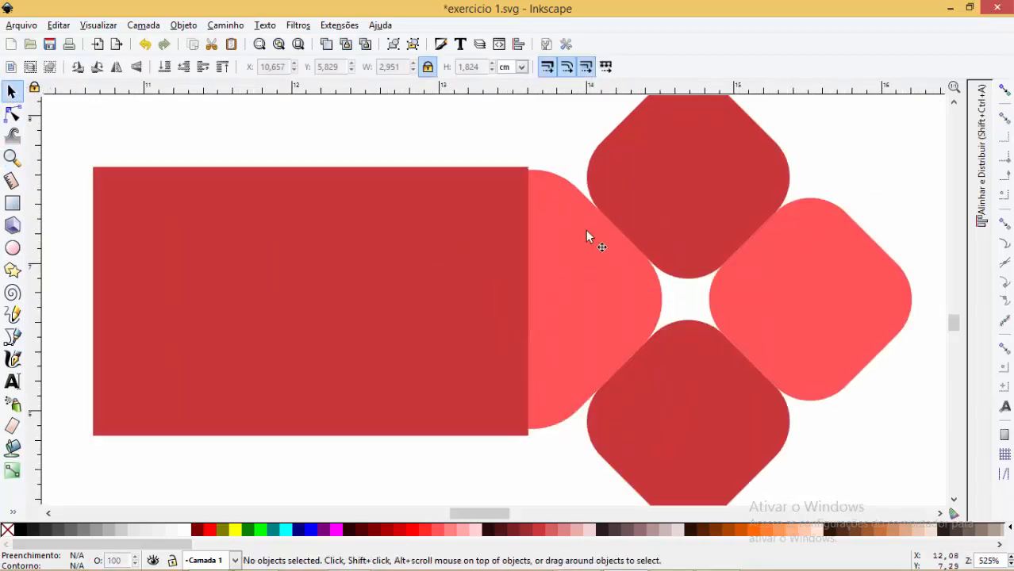
left_click(556, 213)
left_click_drag(301, 266, 117, 257)
left_click_drag(207, 242, 434, 365)
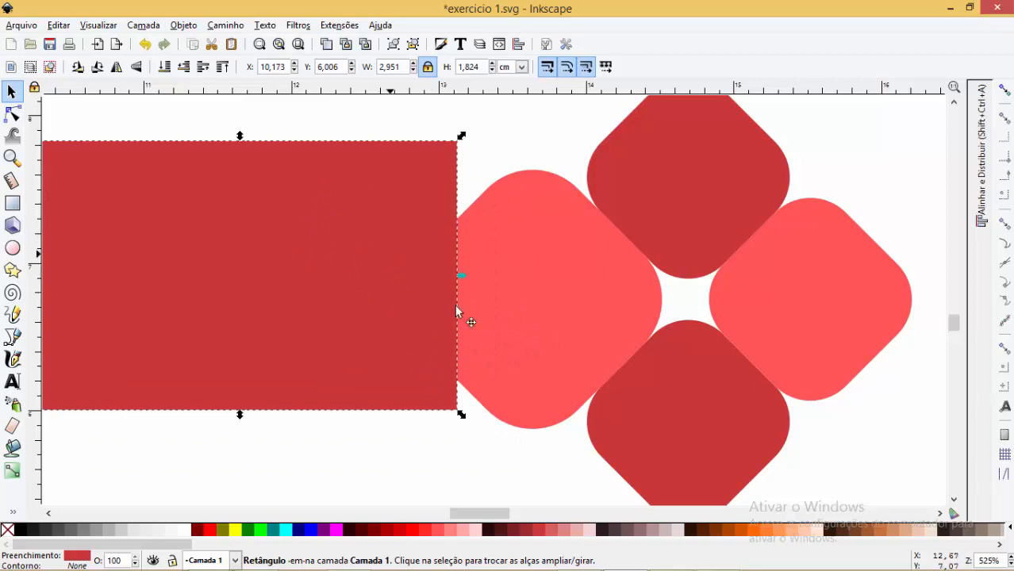
left_click_drag(400, 261, 441, 249)
scroll(486, 264, "down", 1)
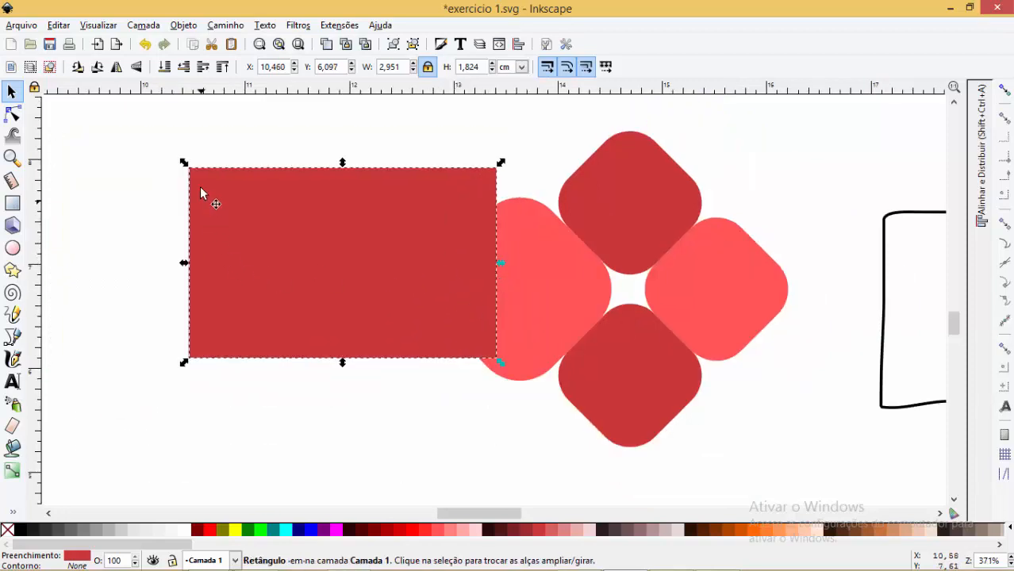
Try scaling the rectangle down freehand, undo the scaling and move the rectangle over the left diamond's edge at X 9.947, Y 5.719 cm.
left_click_drag(229, 286, 220, 176)
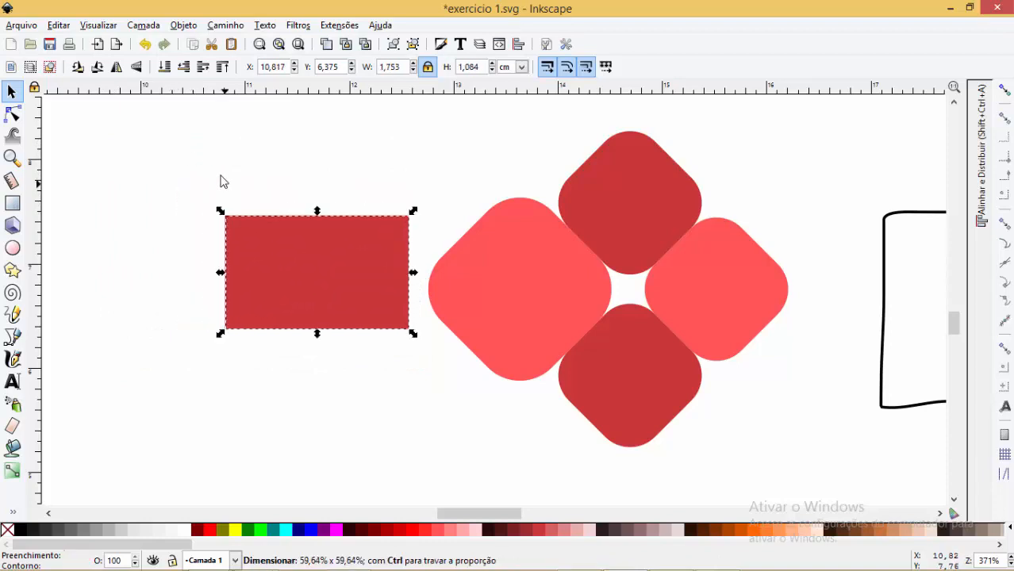
key("ctrl+z")
left_click(468, 159)
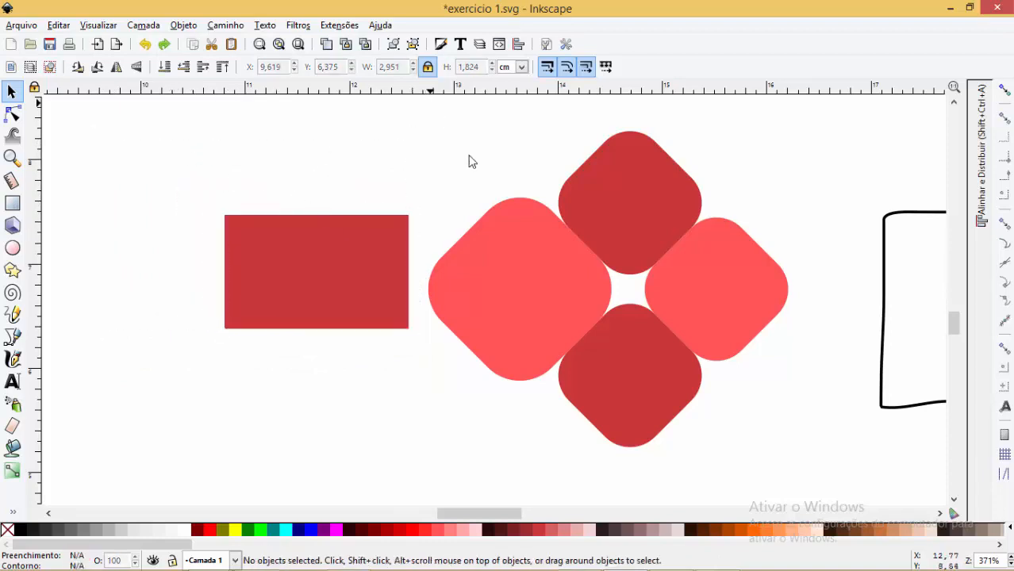
scroll(498, 194, "down", 2)
left_click(407, 197)
scroll(544, 230, "up", 2)
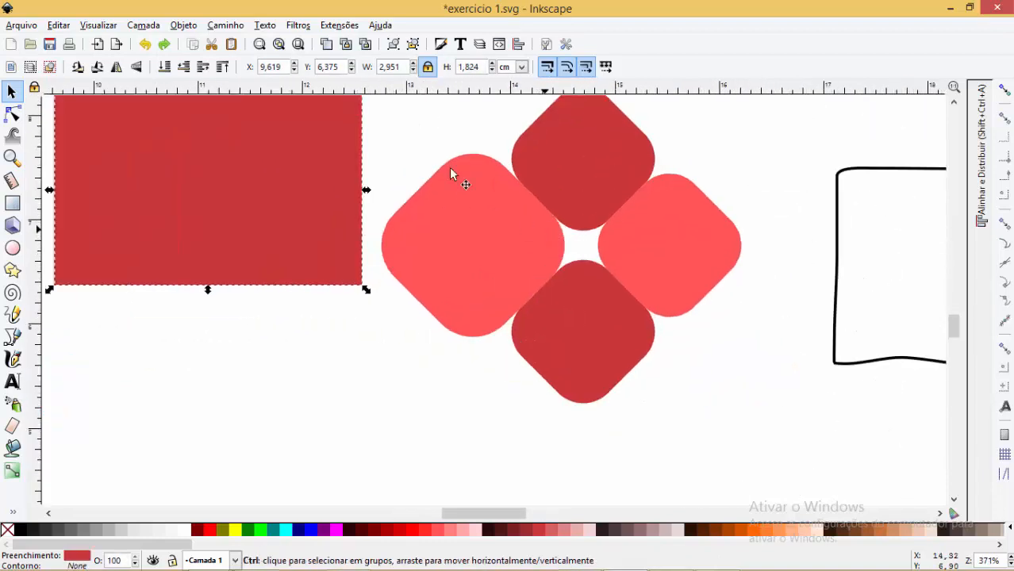
left_click_drag(317, 199, 344, 254)
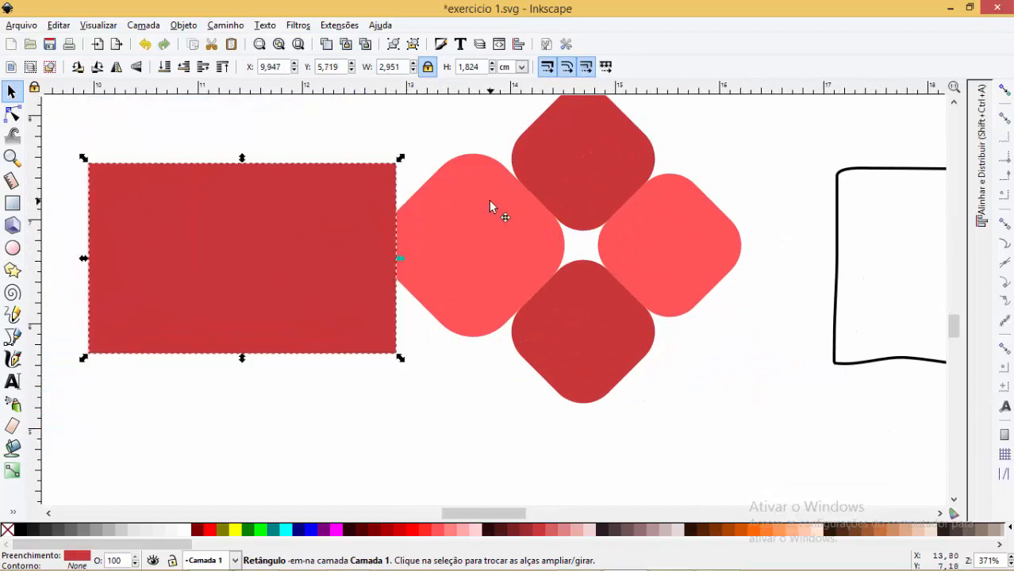
Set the rectangle's height to 1.757 cm with proportions locked, matching the left diamond's height.
left_click(476, 167)
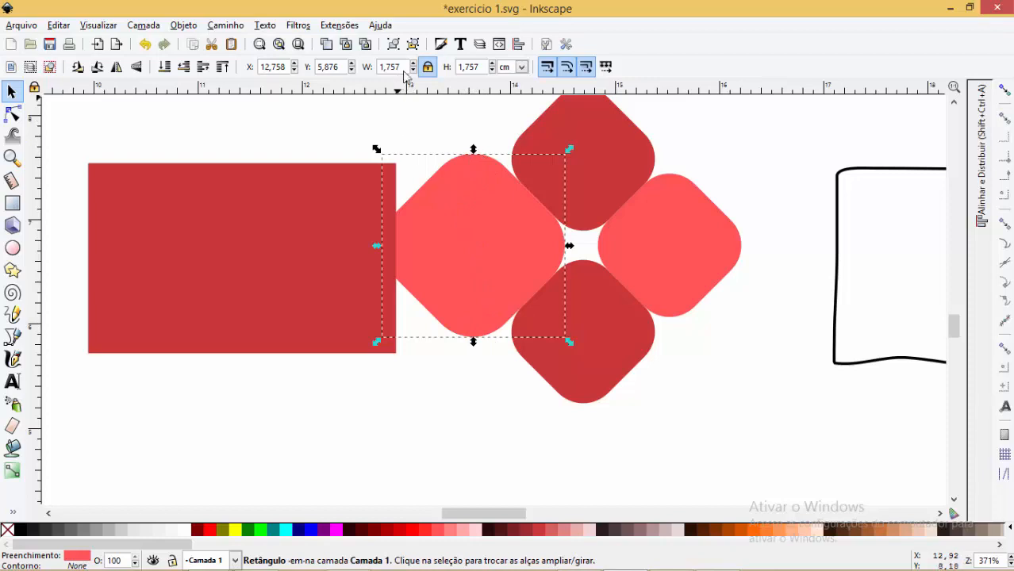
left_click(484, 65)
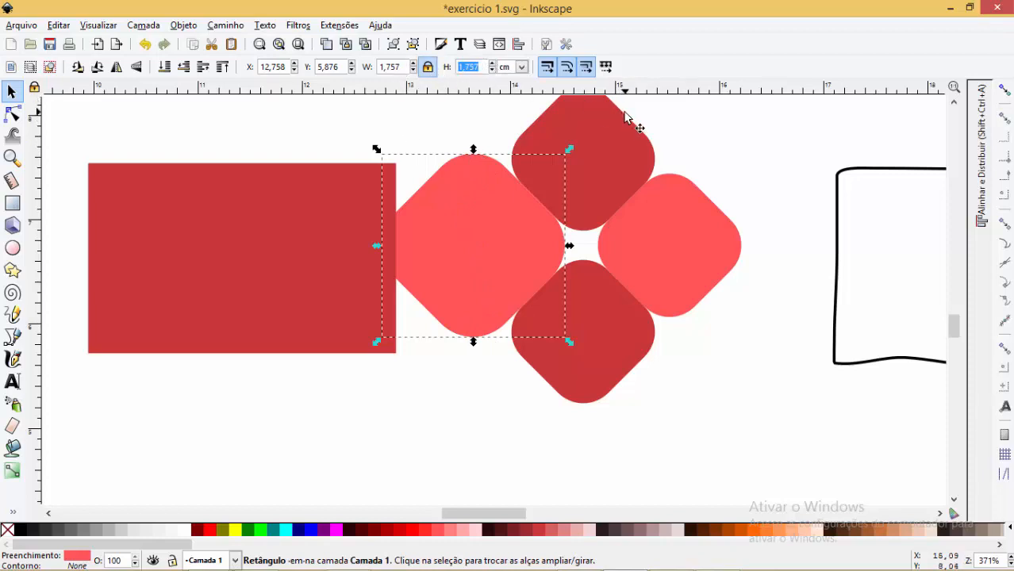
left_click(238, 242)
mouse_move(238, 242)
left_mouse_down()
mouse_move(228, 251)
mouse_move(239, 237)
left_mouse_up()
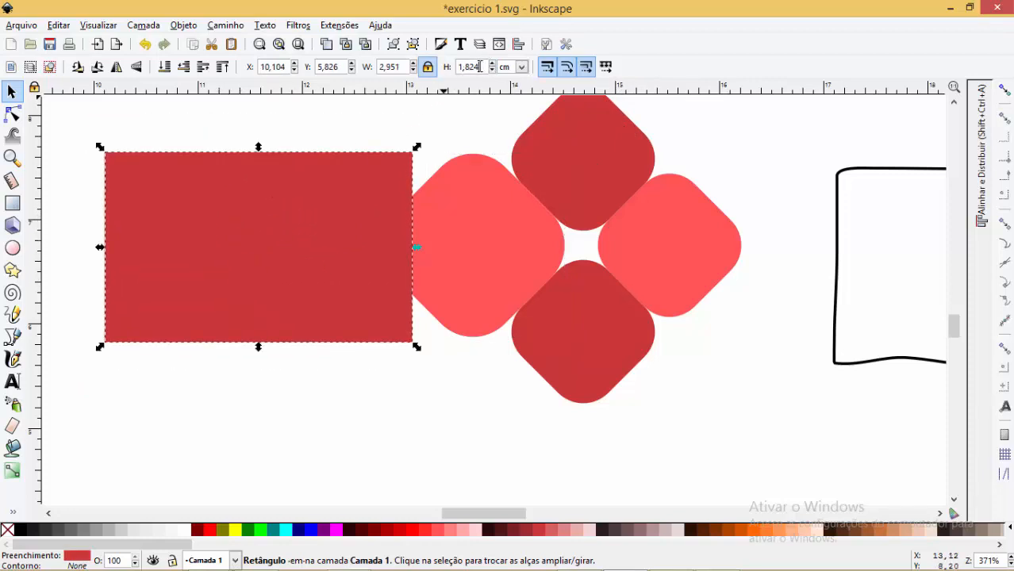
left_click(479, 66)
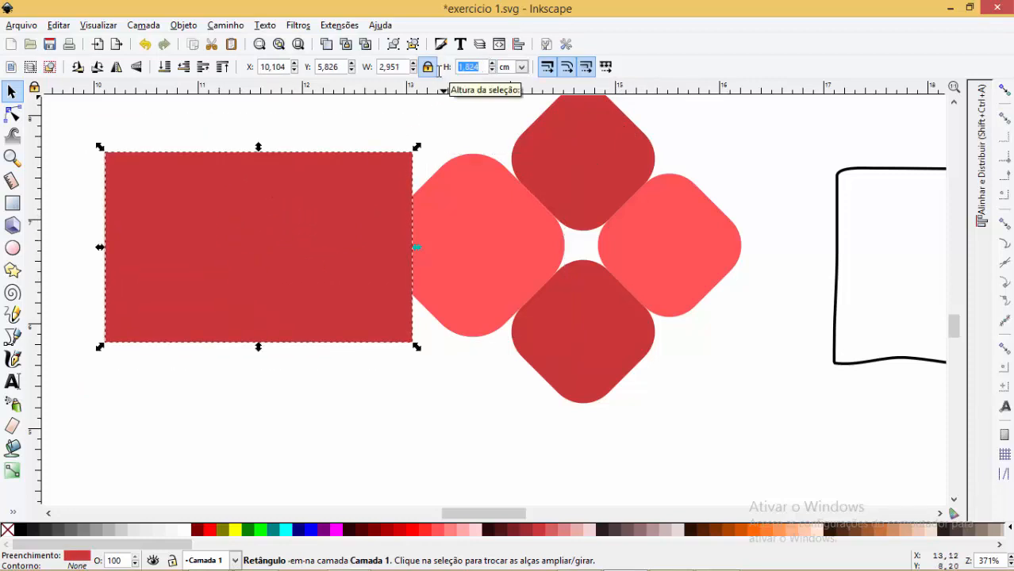
type("1,757")
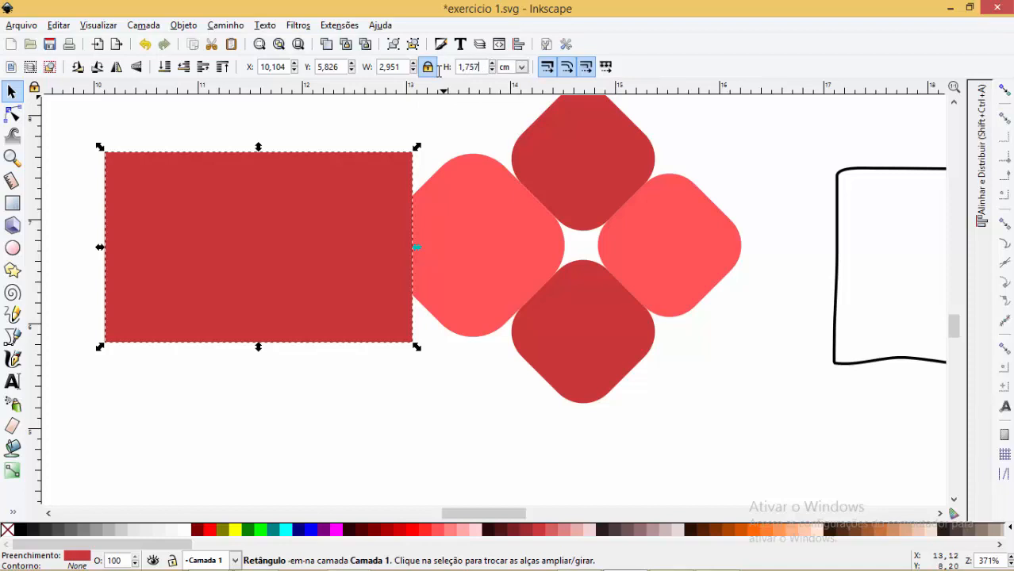
key("Return")
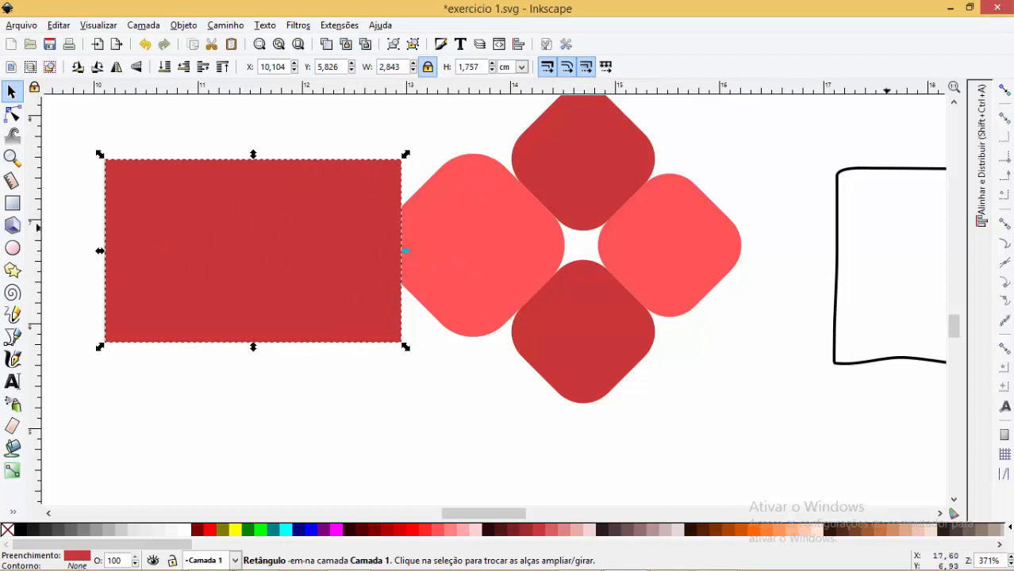
Turn on snapping, snap the rectangle's lower-right corner to the left diamond's bottom midpoint, and examine the joint up close.
left_click(1004, 92)
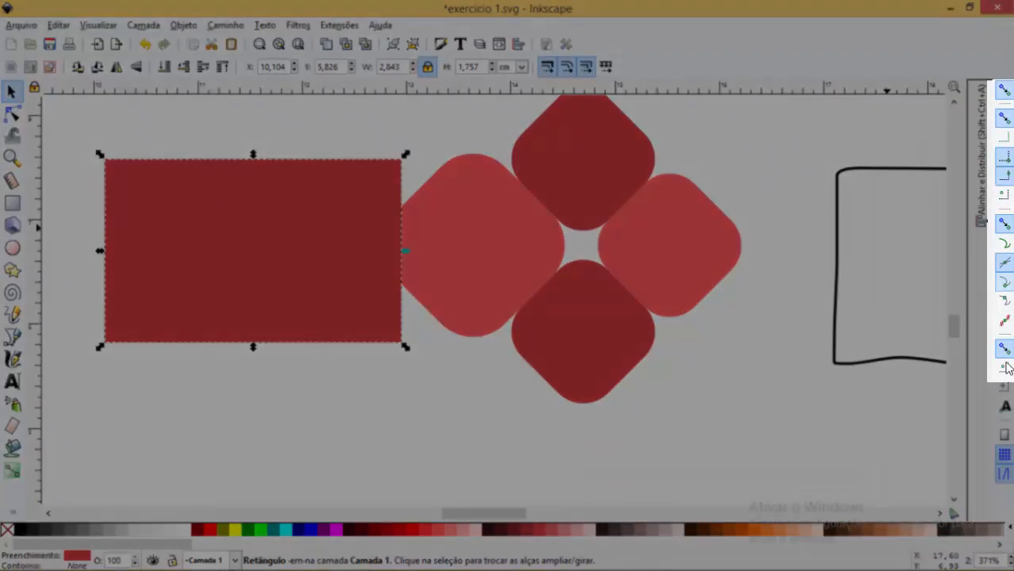
left_click_drag(345, 291, 407, 262)
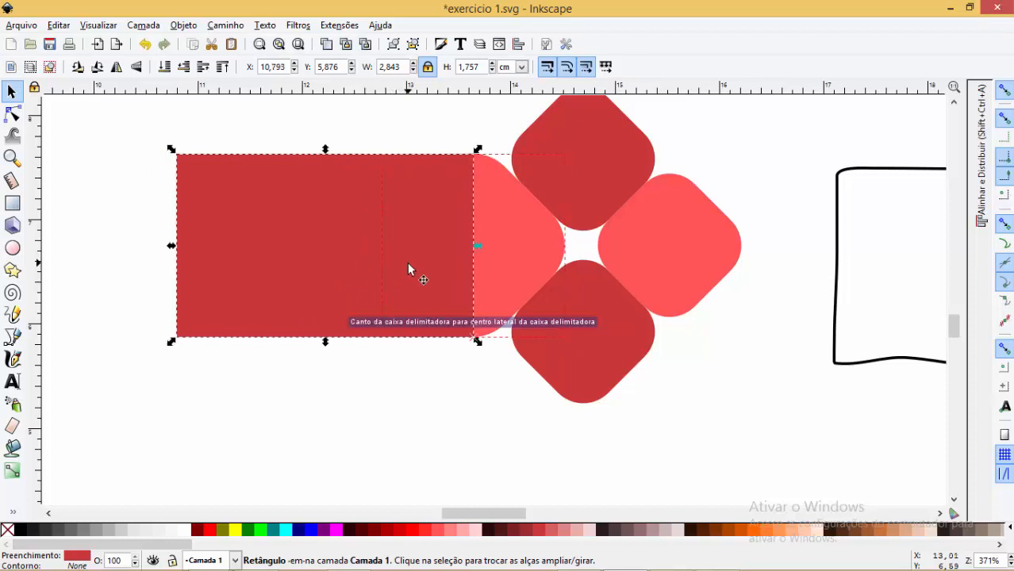
key("z")
left_click_drag(453, 314, 508, 367)
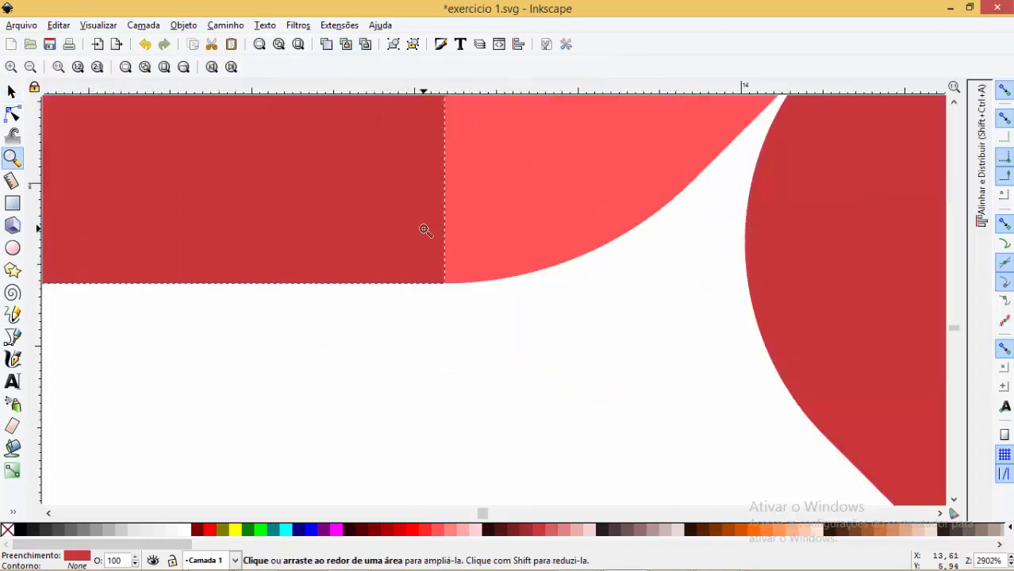
Narrow the dark red rectangle from its outer edge to about 2.149 cm wide, keeping its joint with the left diamond.
left_click_drag(423, 229, 490, 311)
left_click_drag(354, 276, 534, 459)
left_click(545, 366)
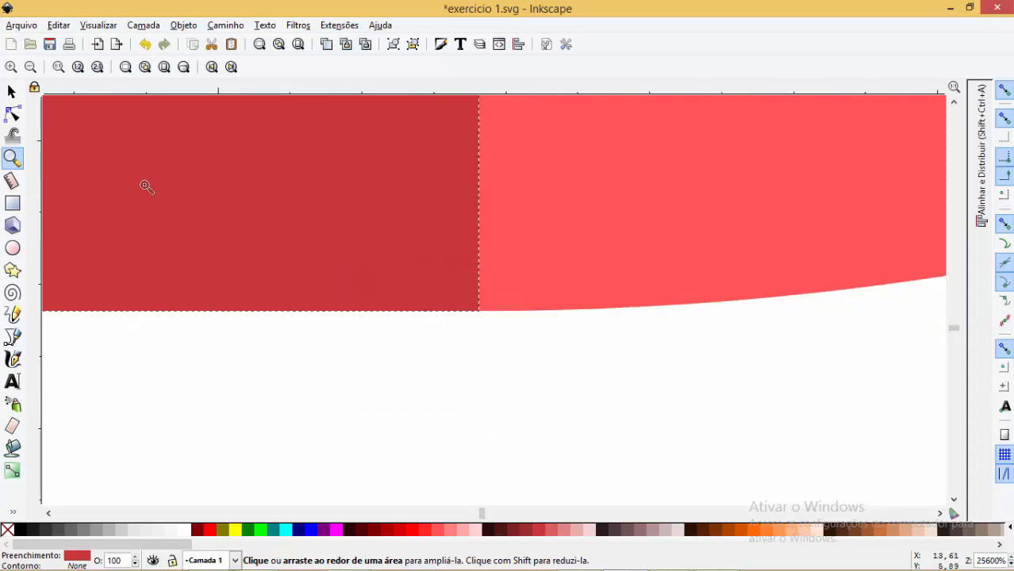
left_click(11, 91)
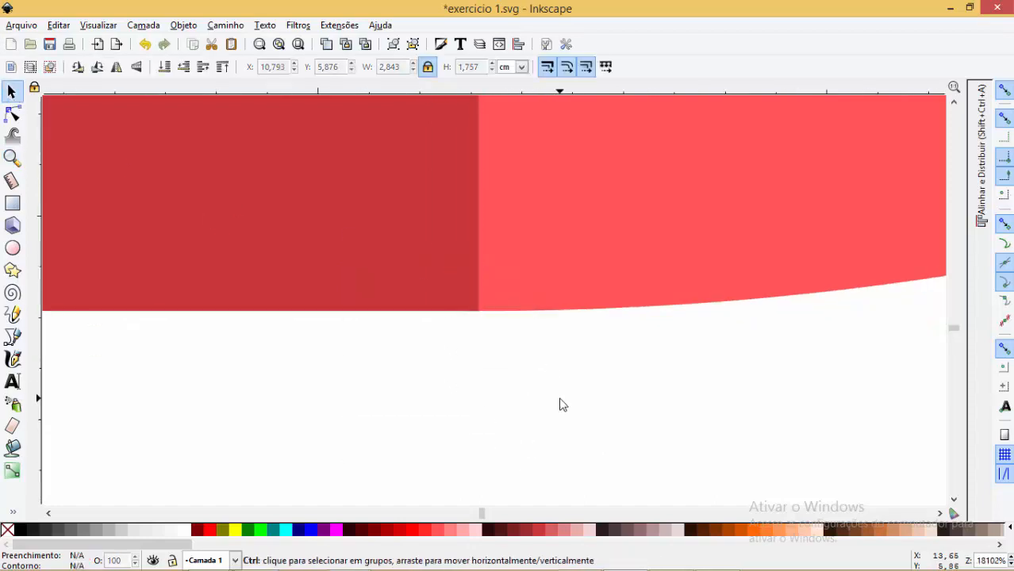
scroll(561, 404, "down", 10)
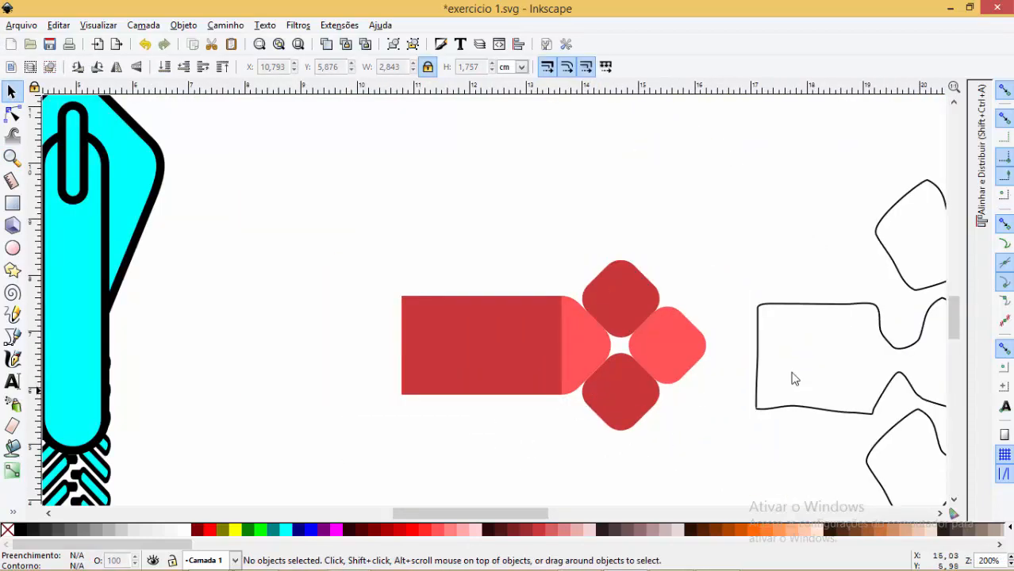
key("z")
left_click_drag(327, 216, 787, 434)
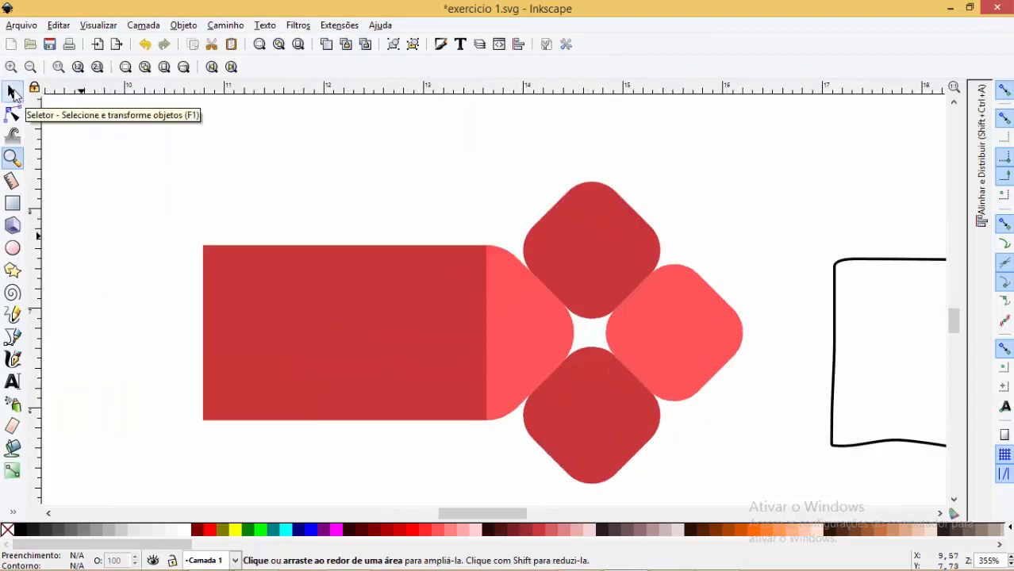
left_click(11, 93)
left_click(219, 329)
left_click_drag(198, 333, 267, 334)
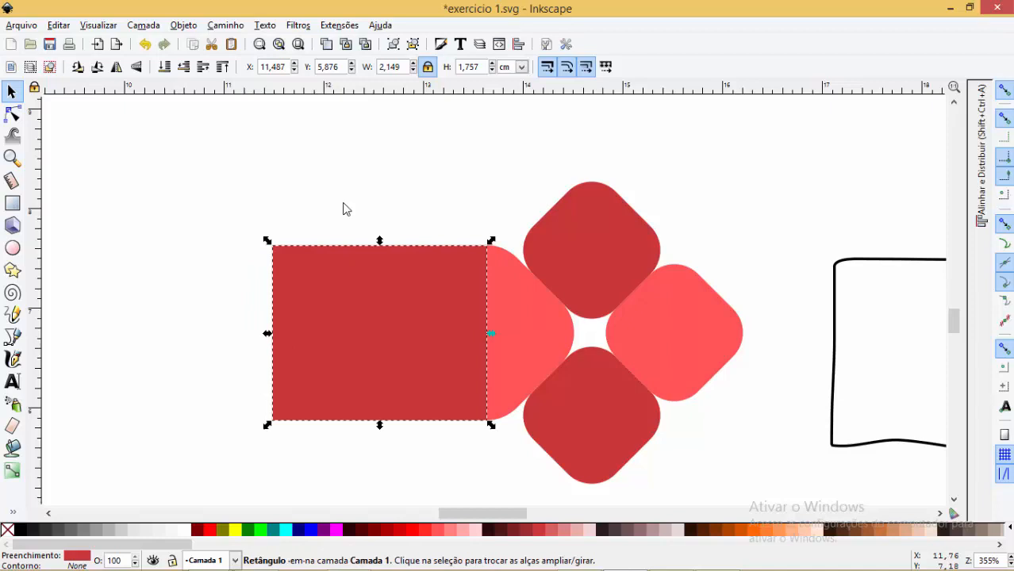
Unite the dark red rectangle with the two light red diamonds into a single path using Union.
left_click(508, 322, "shift")
left_click(690, 334, "shift")
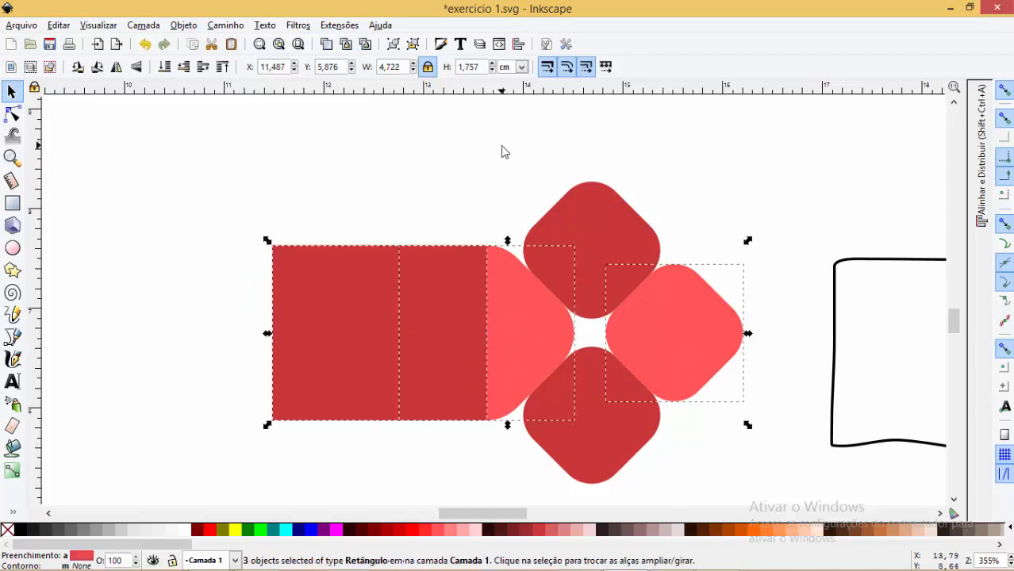
left_click(233, 29)
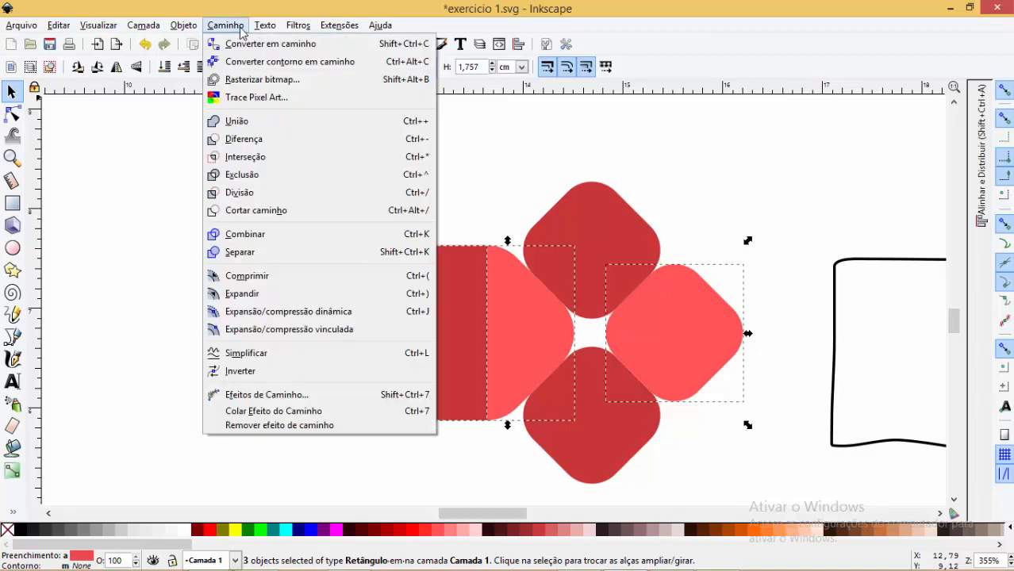
left_click(237, 122)
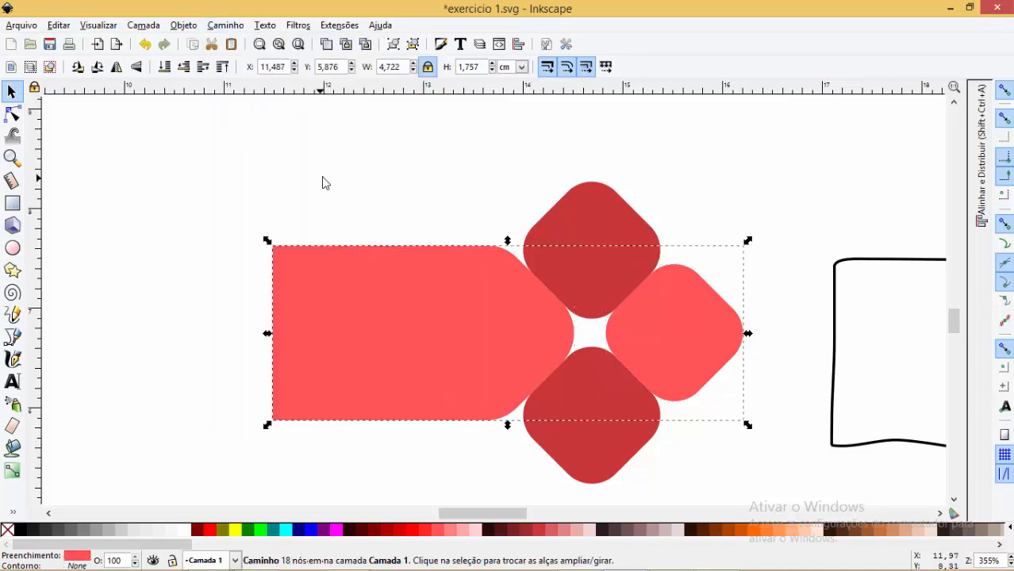
left_click(368, 179)
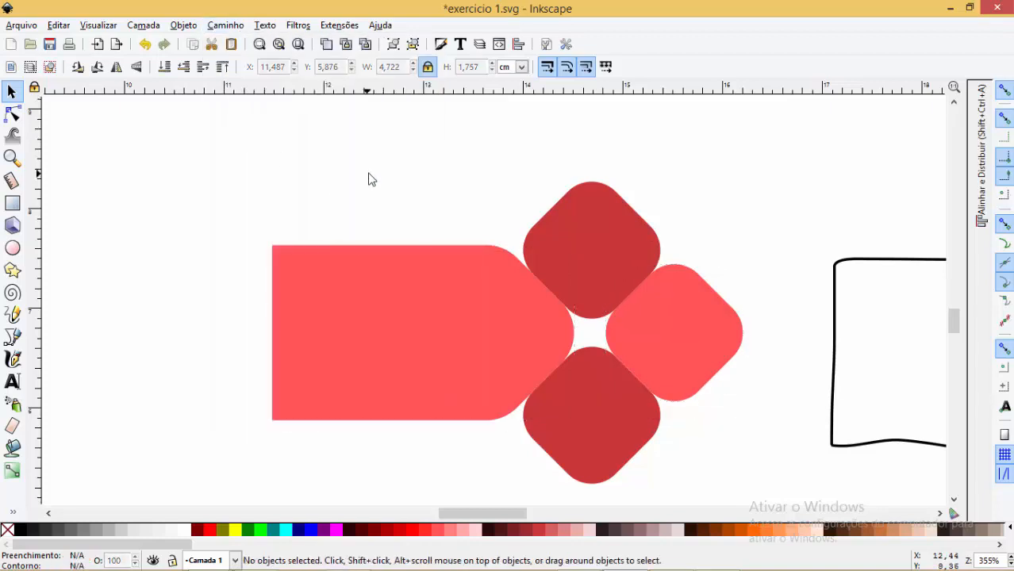
Draw a rectangle about 1.82 by 0.72 cm across the gap between the light red parts and fill it with a brighter red.
left_click(13, 205)
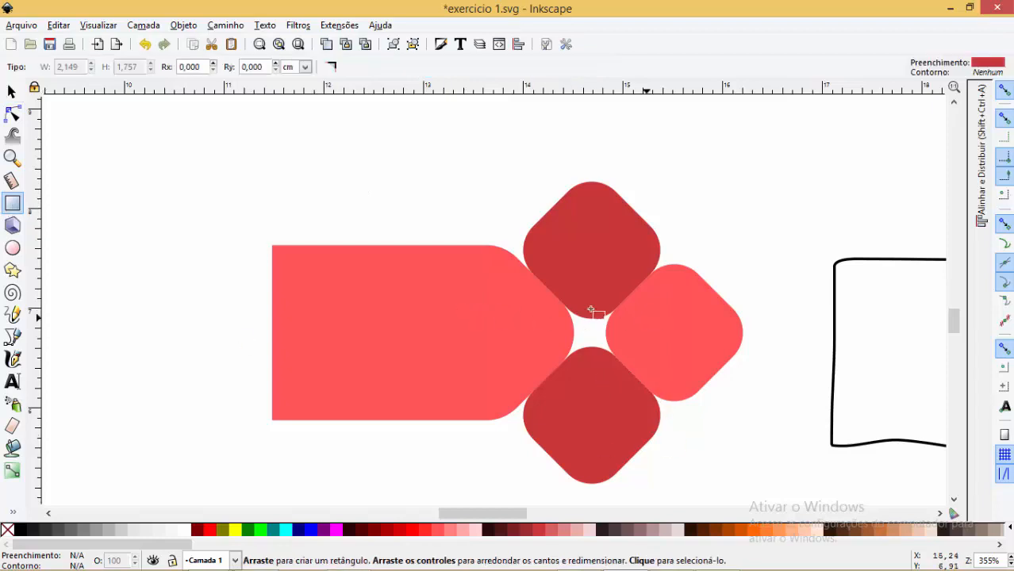
left_click_drag(493, 296, 674, 370)
left_click(12, 91)
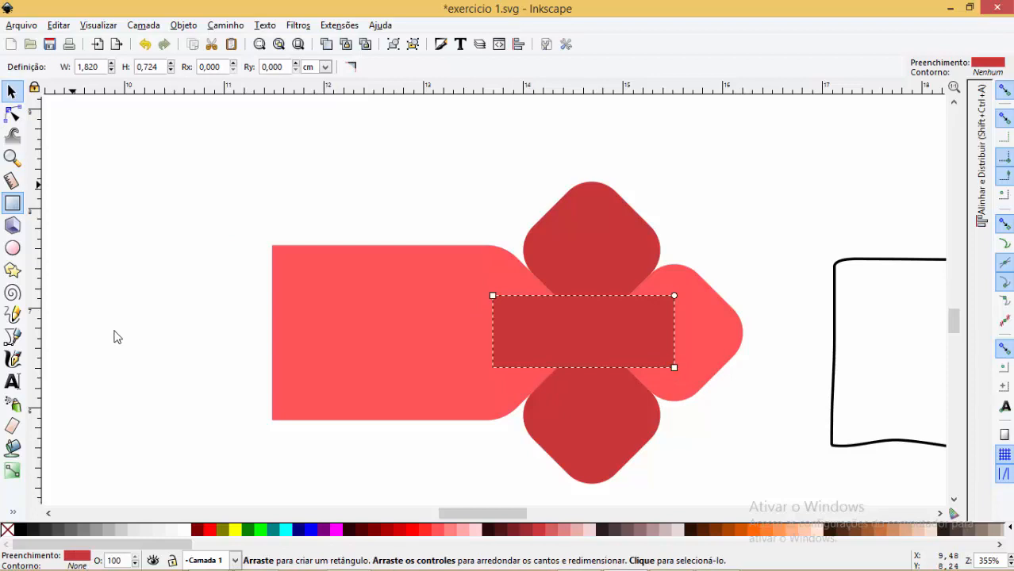
left_click(400, 531)
Unite the bright red bridging rectangle with the light red tooth path using Union.
left_click(709, 308)
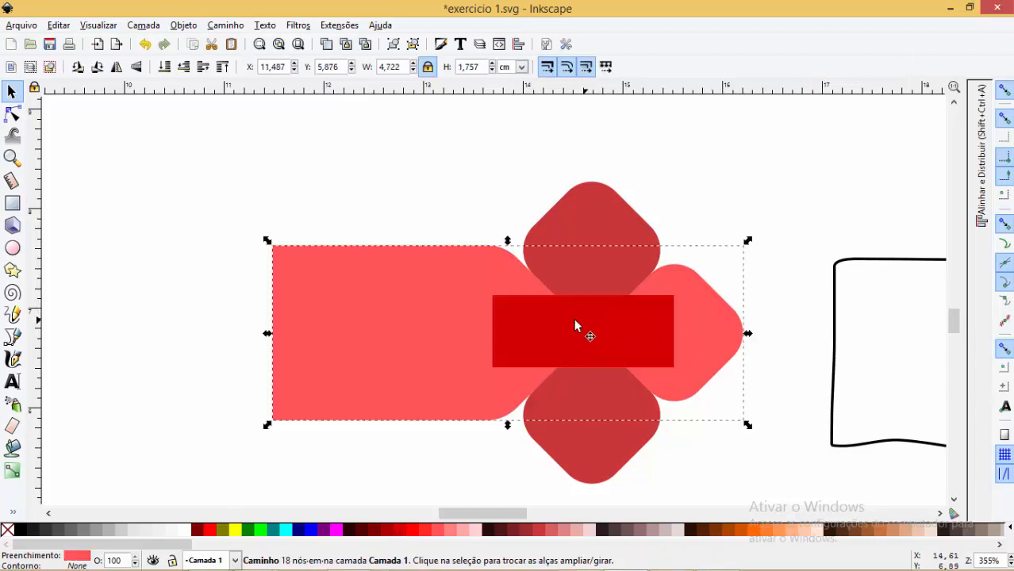
left_click(573, 318)
left_click(714, 326, "shift")
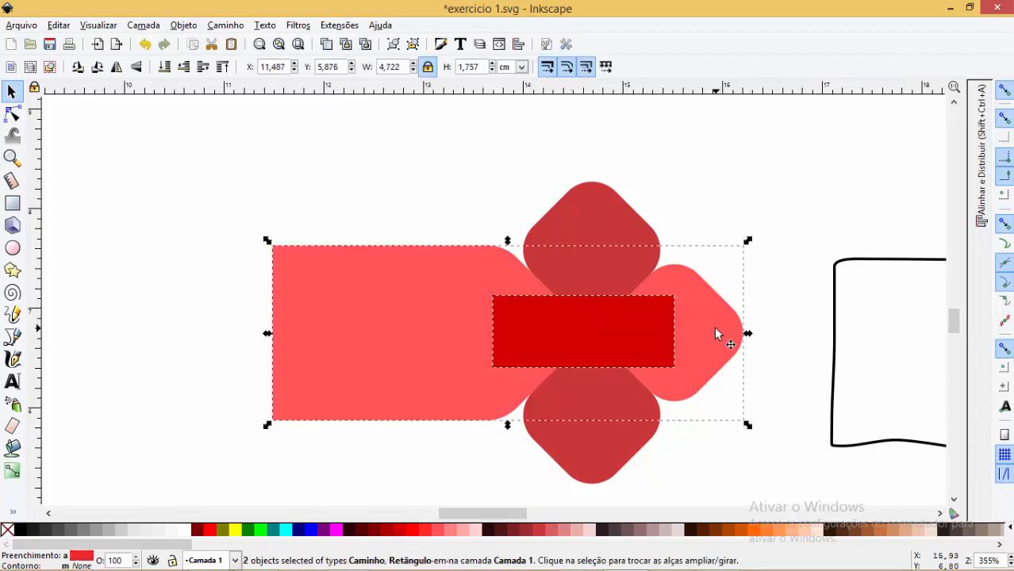
left_click(240, 27)
left_click(242, 120)
left_click(376, 165)
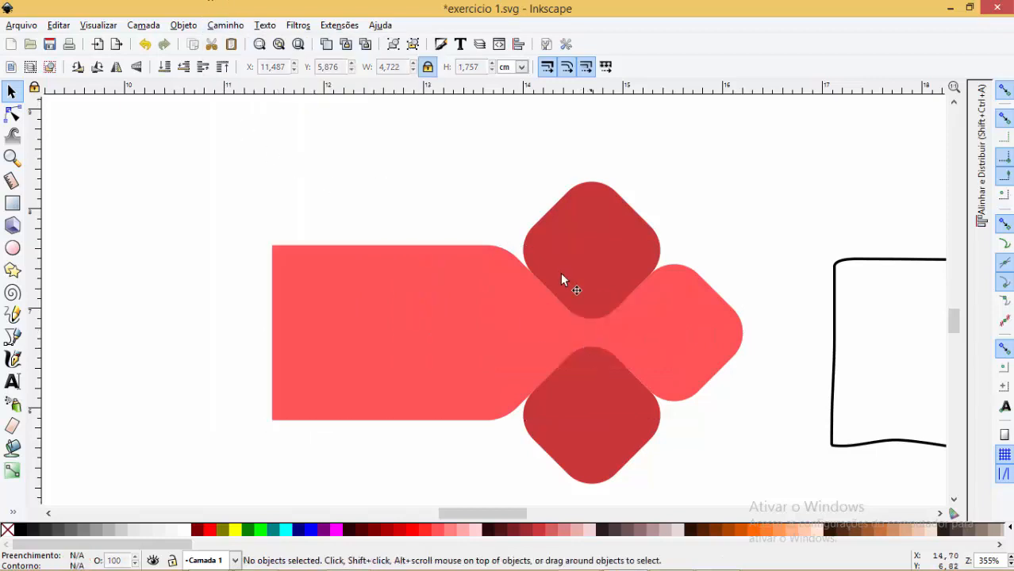
Unite the upper and lower dark red diamonds into one path using Union.
left_click_drag(597, 421, 835, 421)
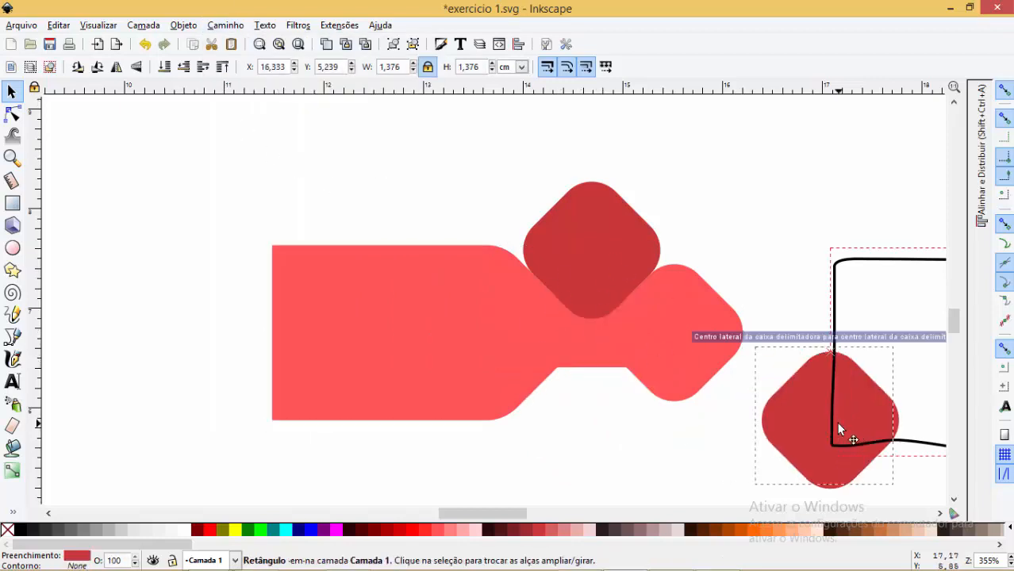
key("ctrl+z")
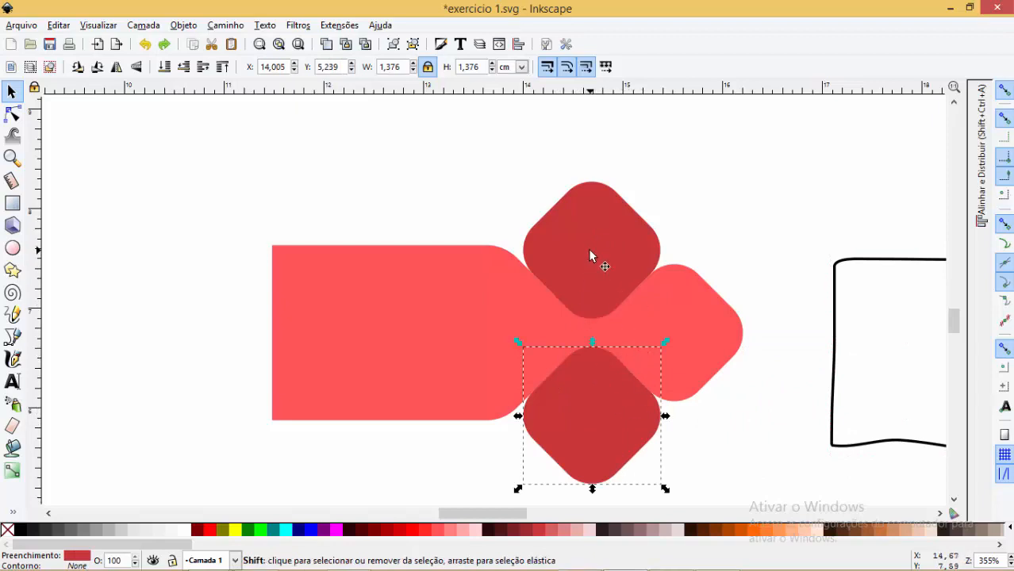
left_click(600, 265, "shift")
key("Escape")
left_click(584, 284)
left_click(590, 465, "shift")
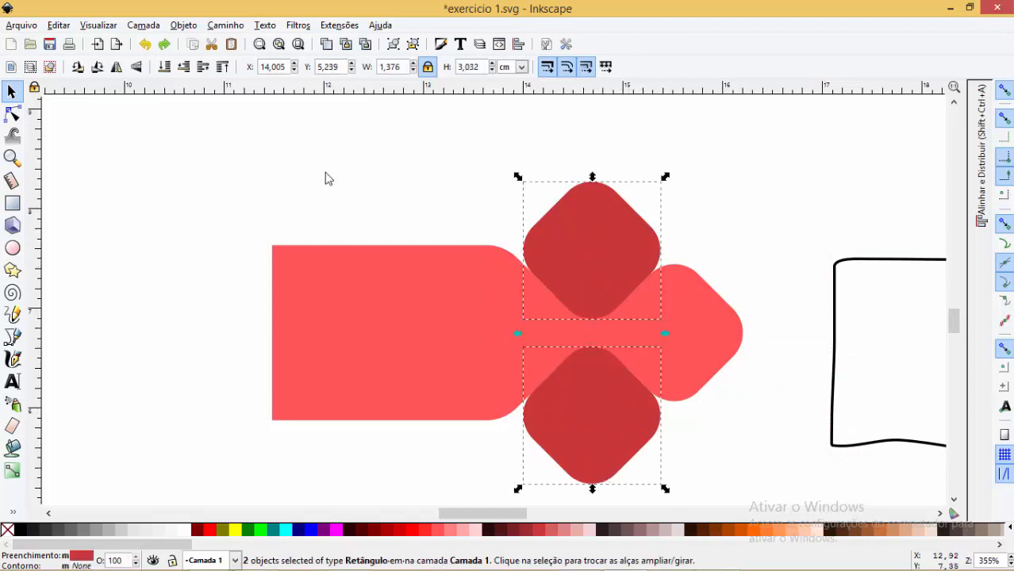
left_click(225, 25)
left_click(237, 125)
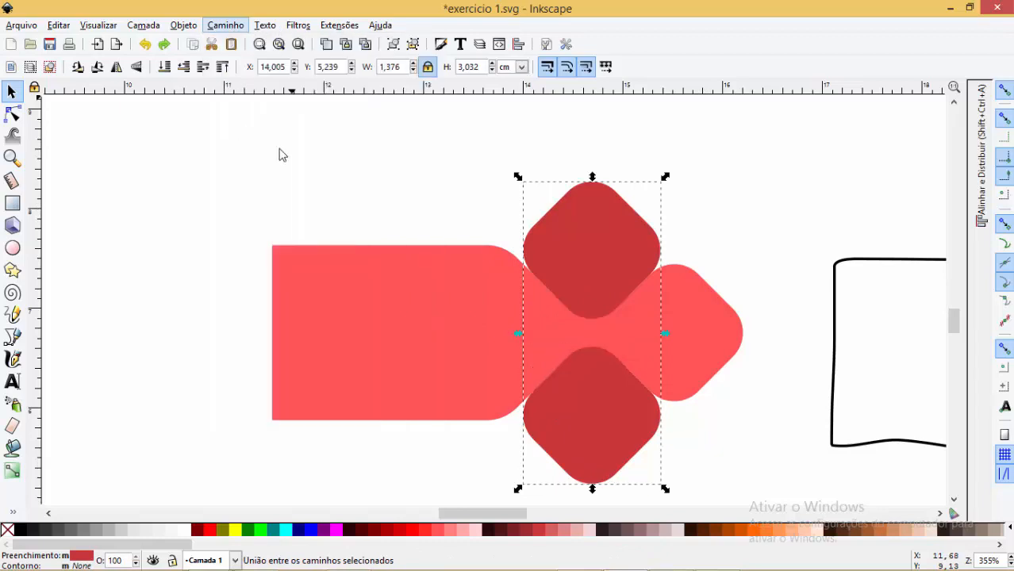
left_click(279, 154)
Try moving the united dark red diamonds away from the tooth twice, undoing each move.
left_click_drag(523, 265, 108, 200)
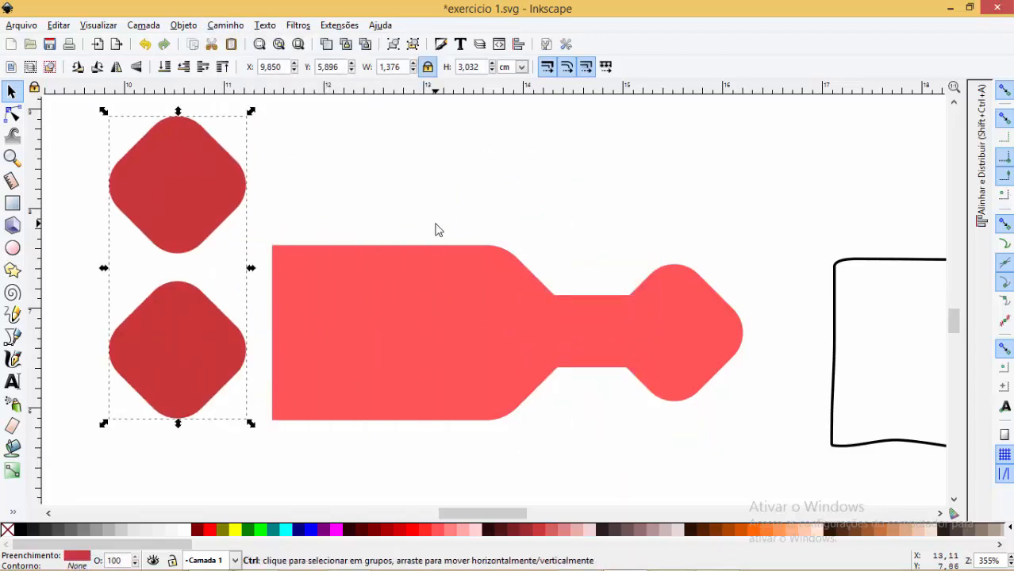
key("ctrl+z")
key("Escape")
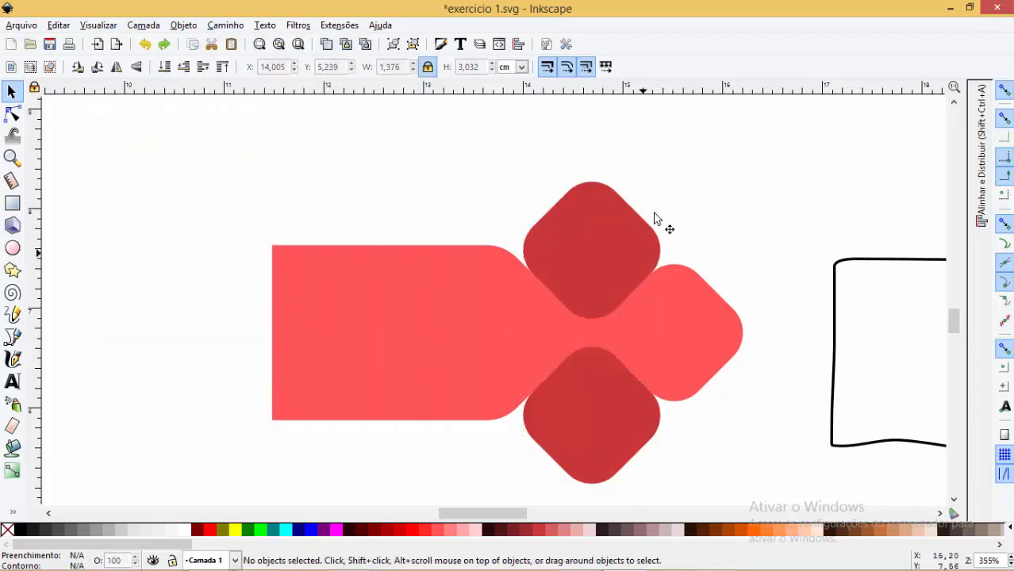
left_click_drag(620, 233, 246, 233)
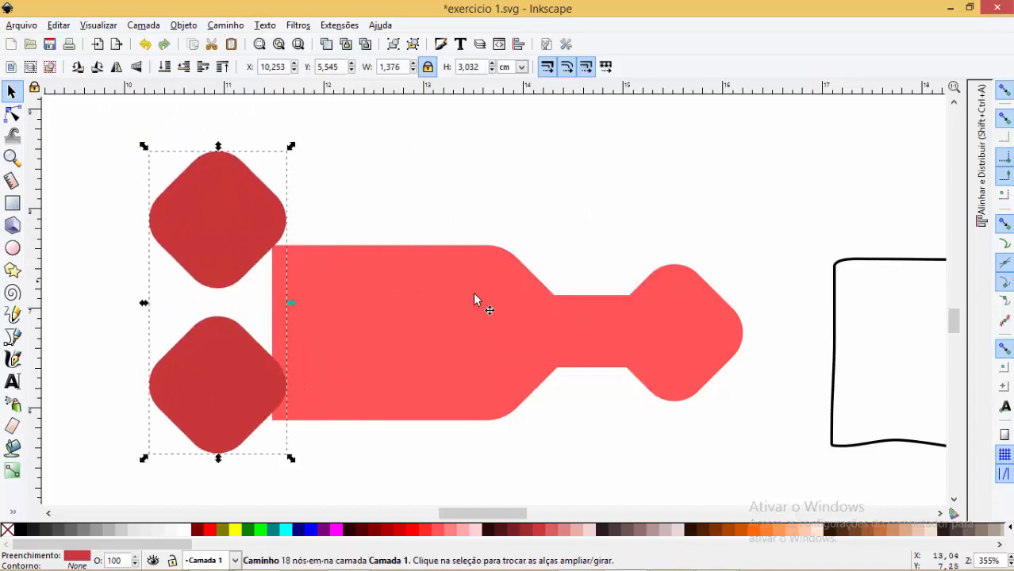
left_click(553, 318)
key("Escape")
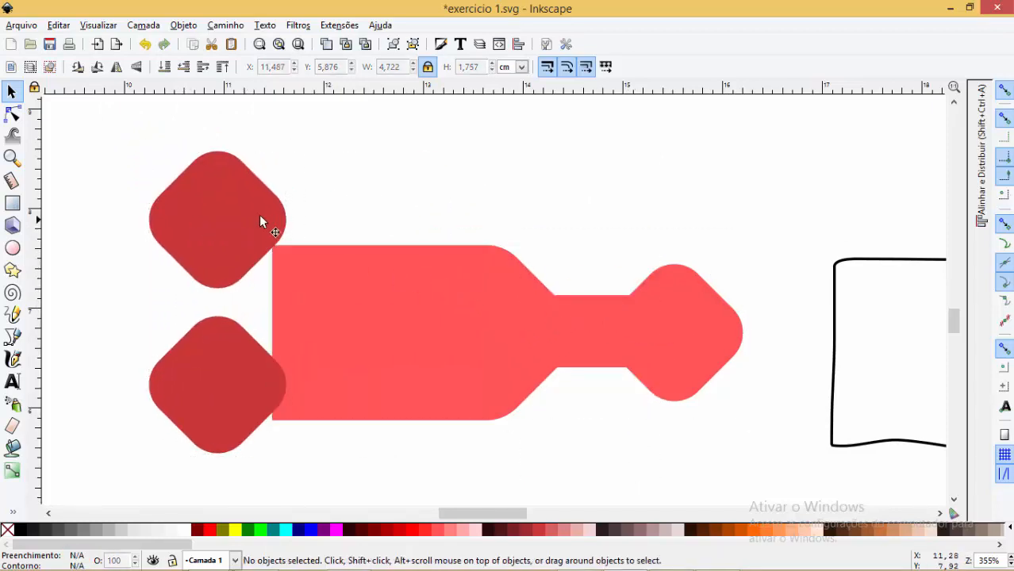
key("ctrl+z")
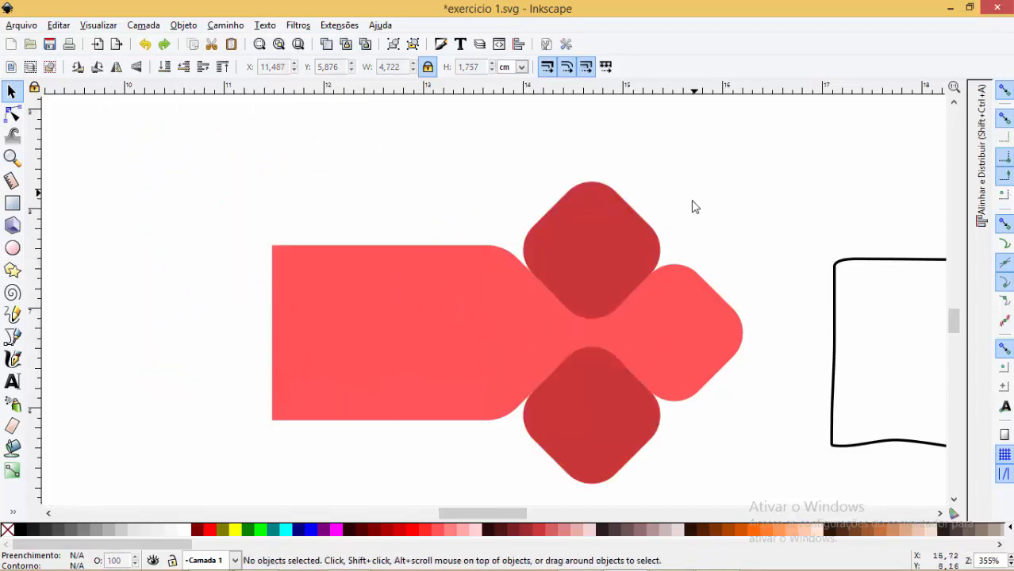
Delete the four hand-drawn tooth outlines beside the red tooth shape.
scroll(785, 374, "down", 3, "ctrl")
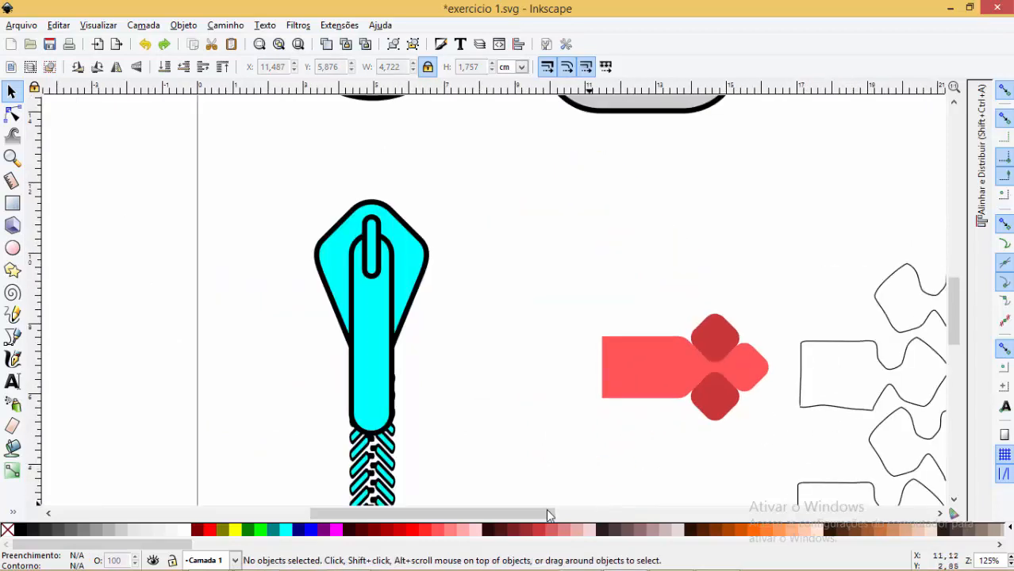
left_click_drag(549, 516, 651, 517)
scroll(684, 356, "down", 3)
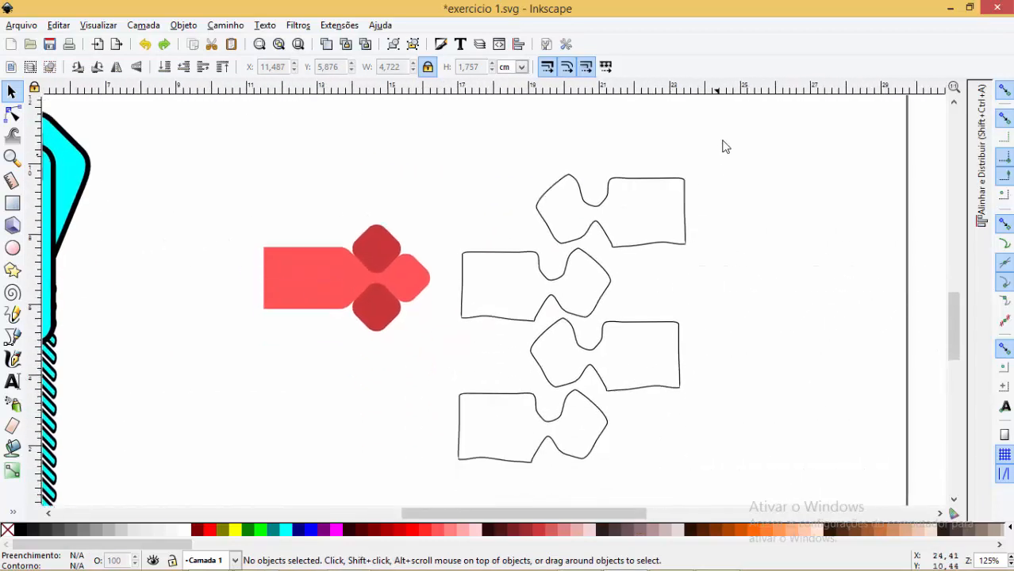
left_click_drag(724, 146, 462, 486)
key("Delete")
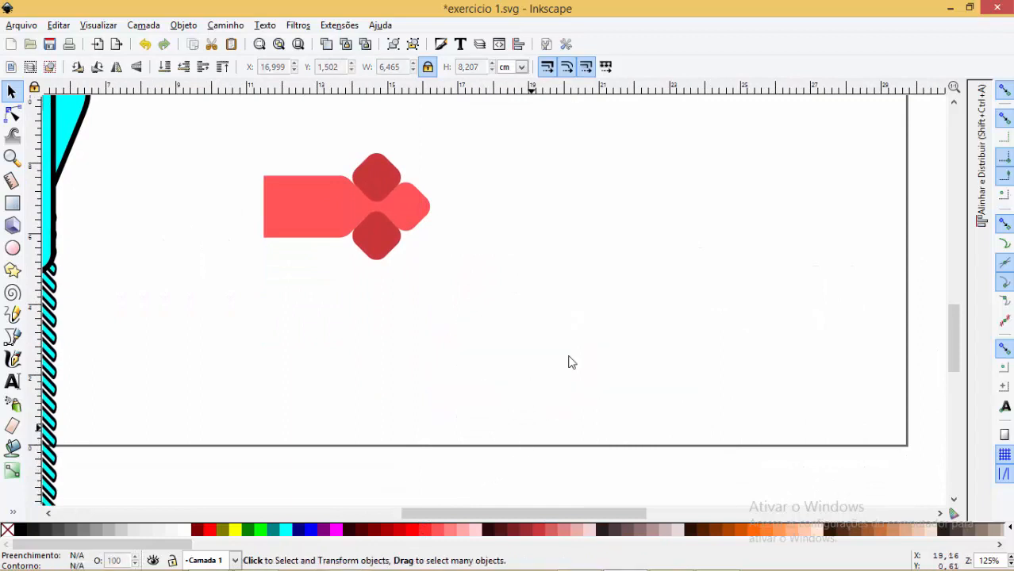
key("F3")
left_click_drag(421, 139, 646, 420)
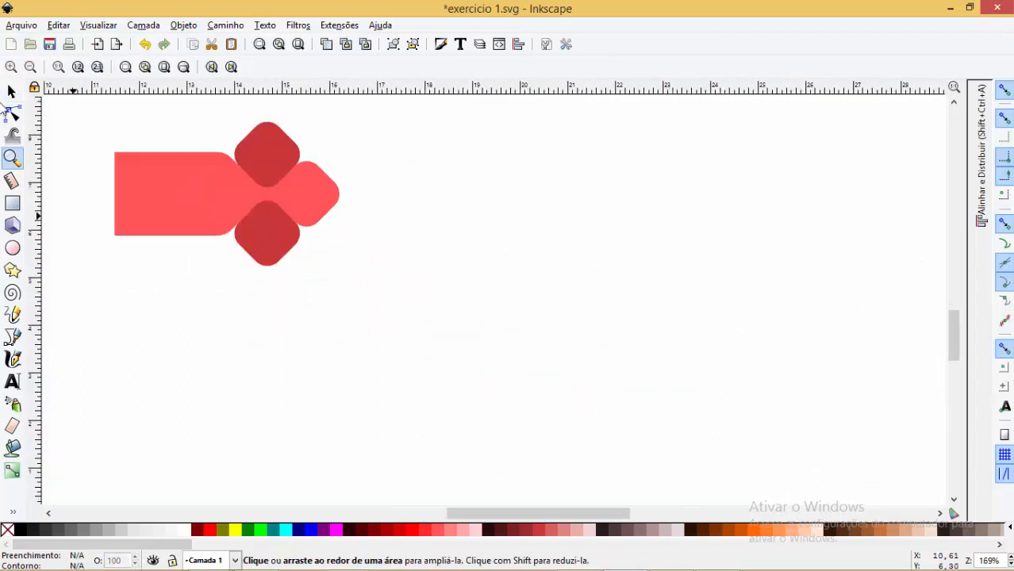
Draw an ellipse about 3.8 by 4 cm and an overlapping rounded rectangle about 4.1 by 5.3 cm in the empty canvas area.
left_click(11, 92)
left_click(12, 247)
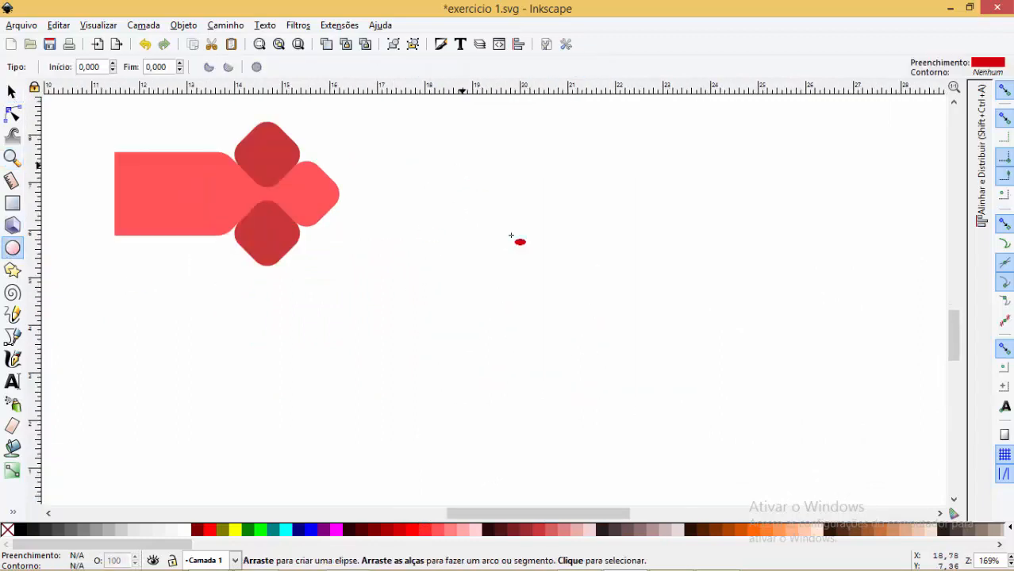
left_click_drag(461, 165, 643, 357)
left_click(12, 203)
left_click_drag(550, 225, 745, 478)
key("F1")
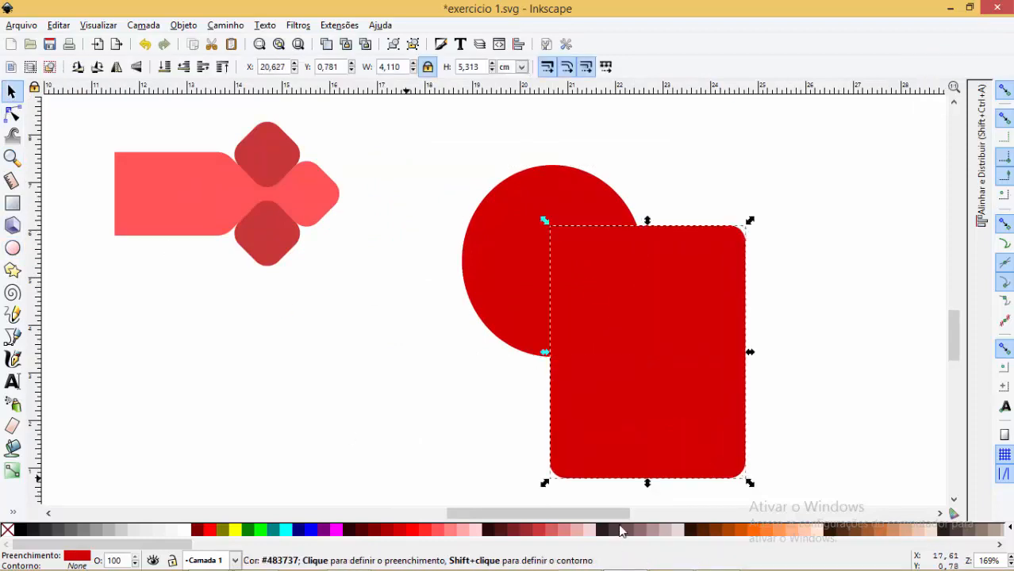
Fill the rounded rectangle with dark brown #483737 and raise the red ellipse to the top of the stack.
left_click(623, 530)
left_click(557, 190)
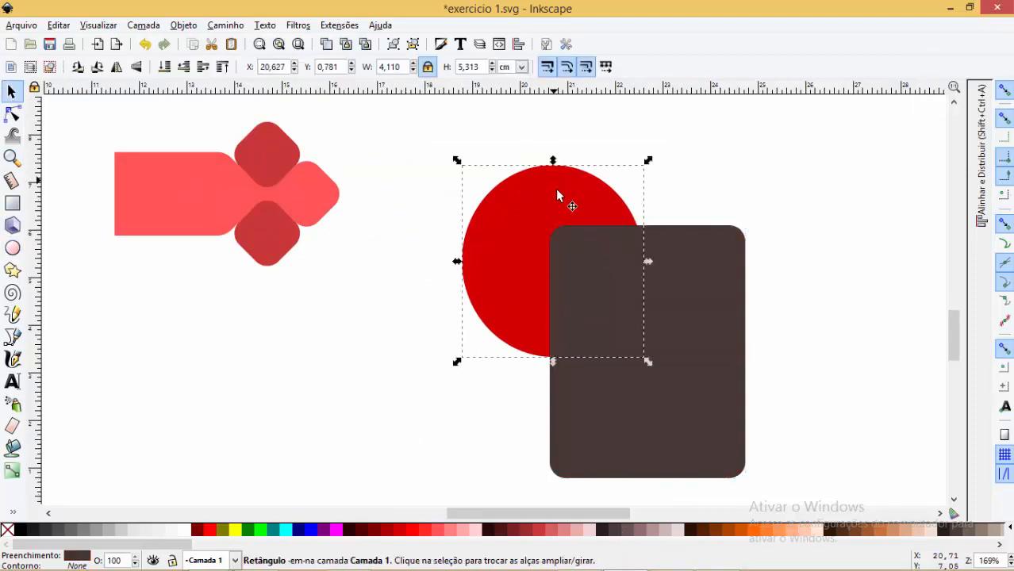
left_click(222, 66)
Try the Union operation on the ellipse and the rounded rectangle, and undo it.
left_click(555, 318, "alt+shift")
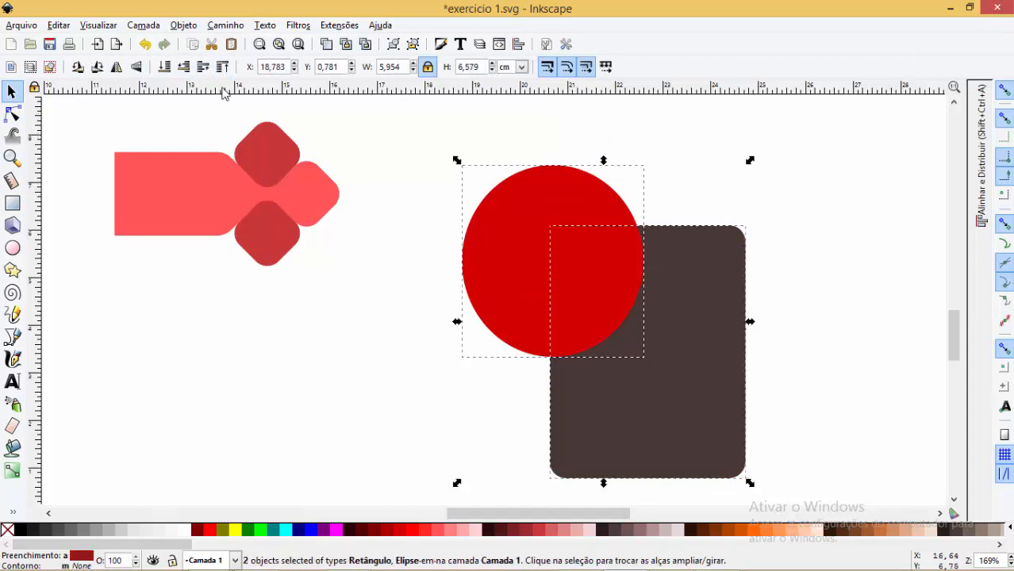
left_click(251, 29)
left_click(238, 117)
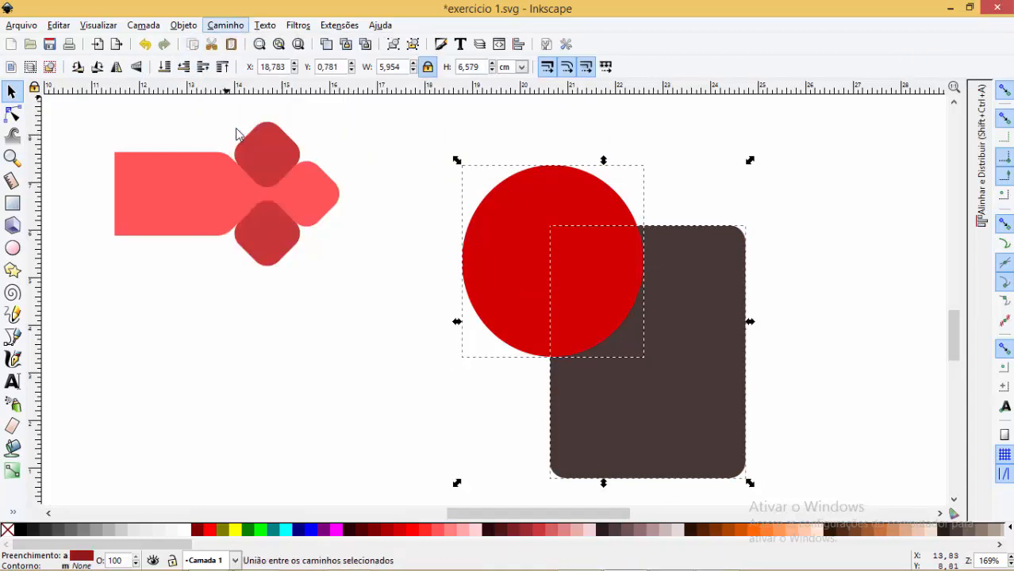
left_click(820, 199)
key("ctrl+z")
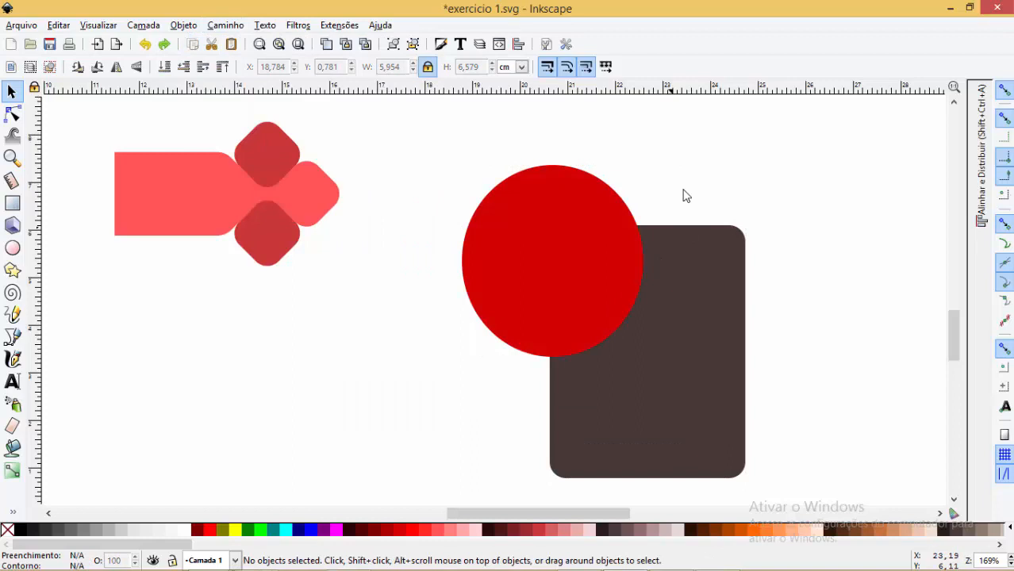
Subtract the red ellipse from the brown rectangle with Difference, and delete the resulting shape.
left_click(573, 212)
left_click(743, 304, "shift")
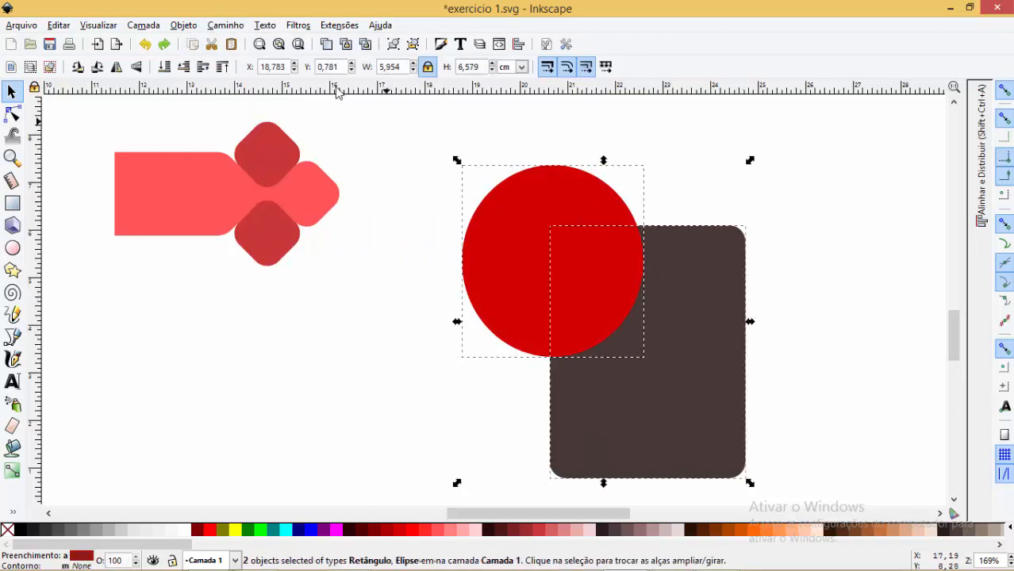
key("Escape")
left_click(562, 234)
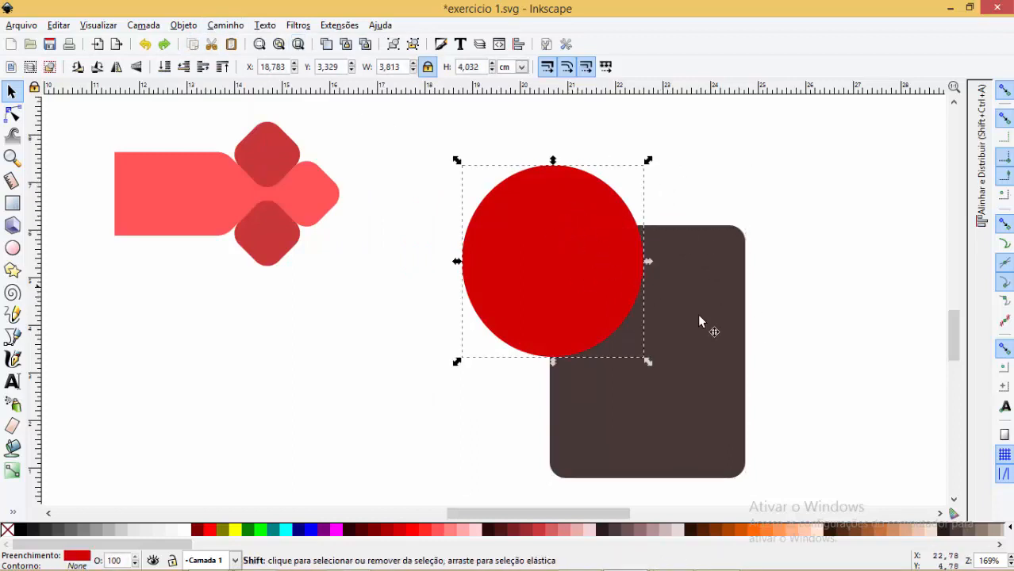
left_click(693, 352, "shift")
left_click(225, 24)
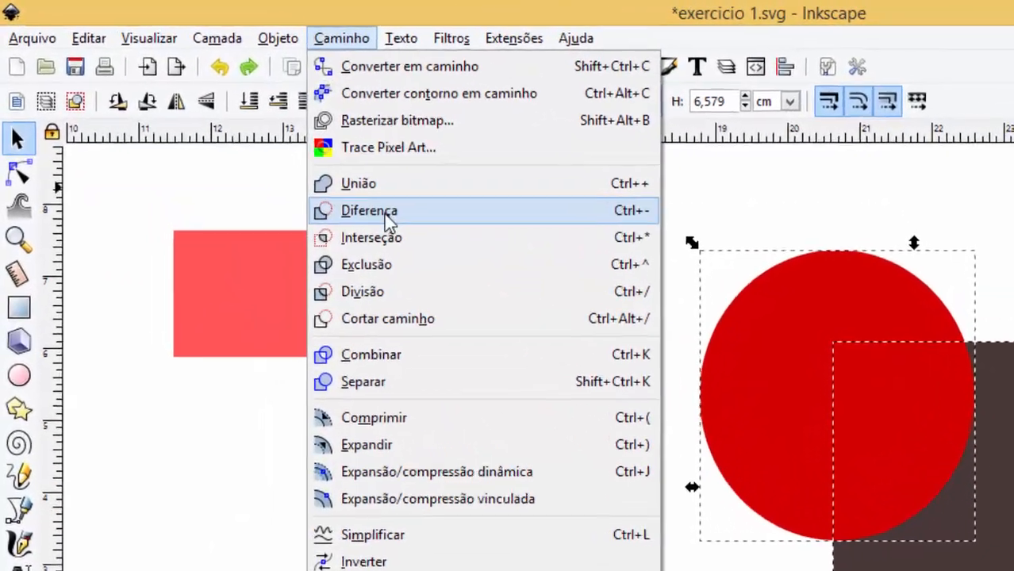
left_click(314, 177)
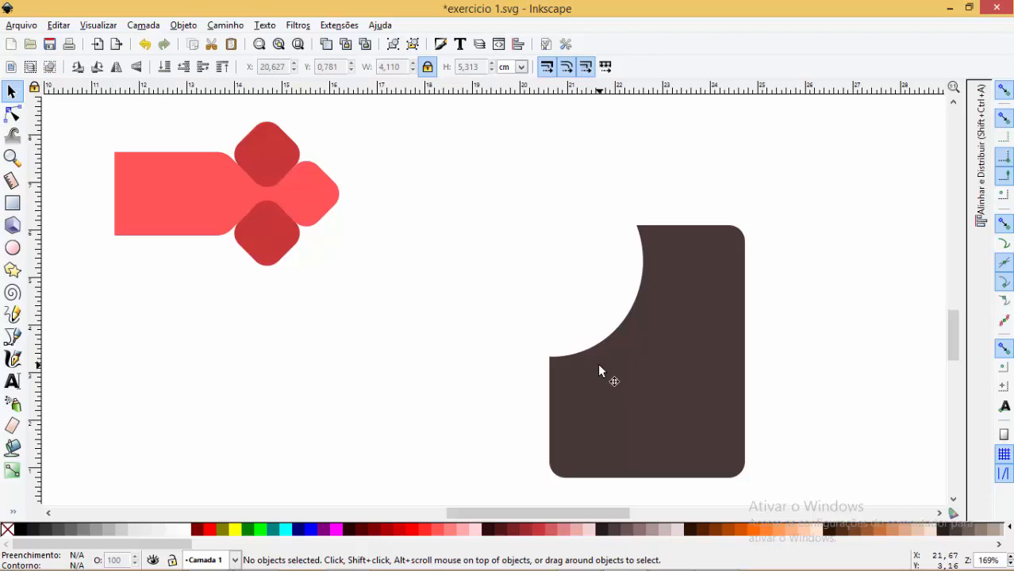
left_click(665, 344)
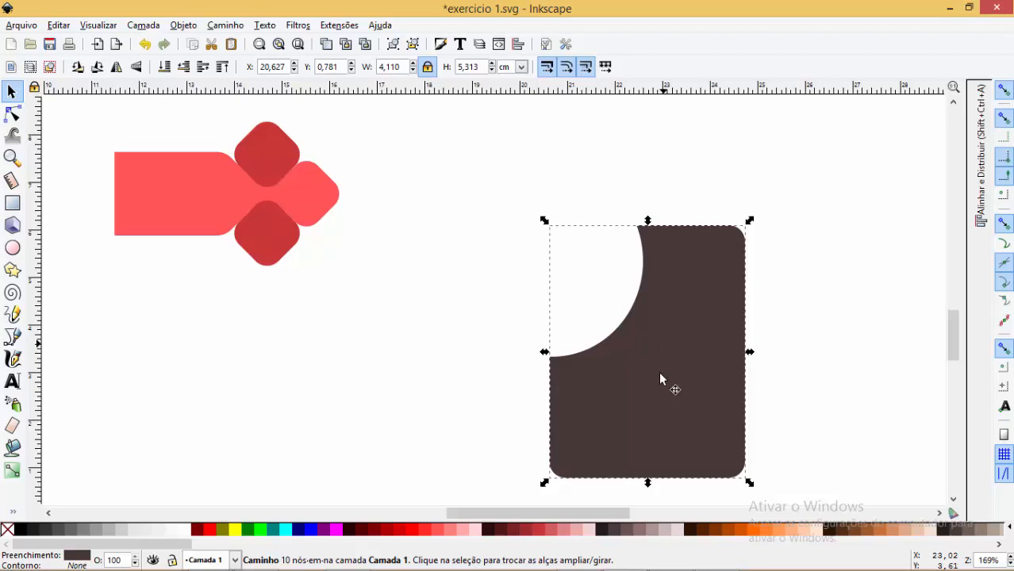
key("Delete")
Subtract the two dark red rounded diamonds from the light red tooth shape with the Difference operation.
key("z")
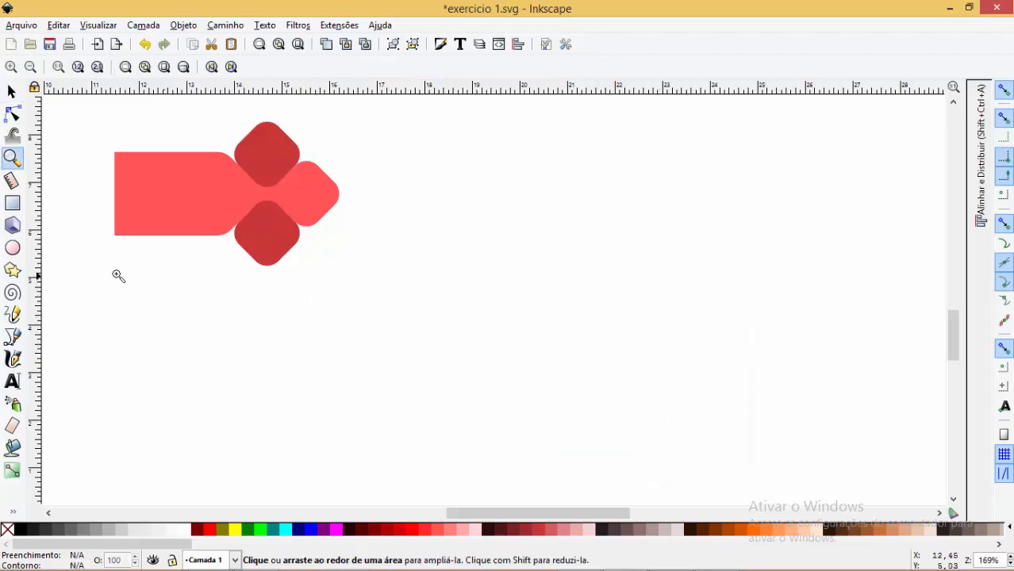
left_click_drag(115, 274, 346, 134)
key("s")
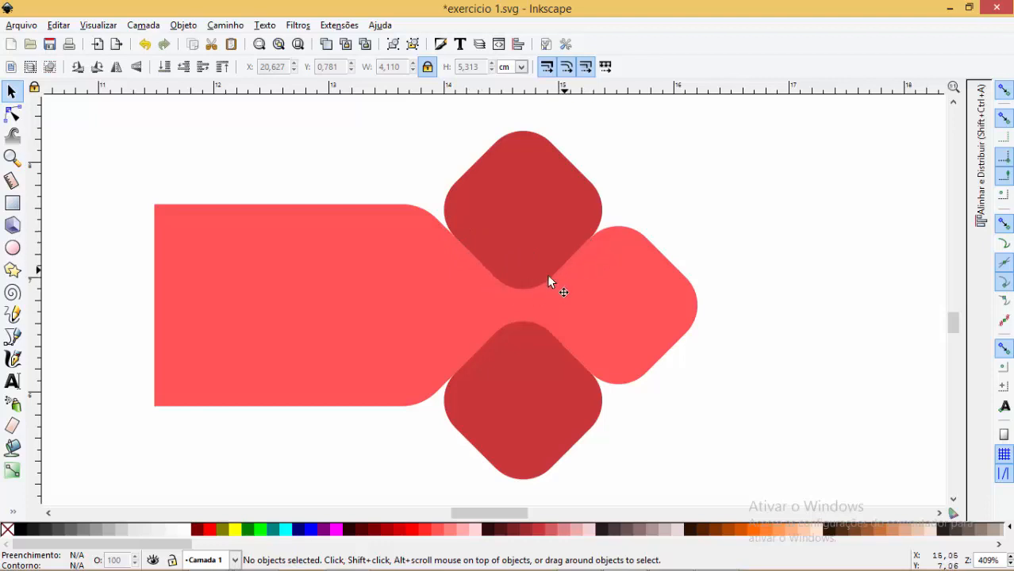
left_click(561, 427)
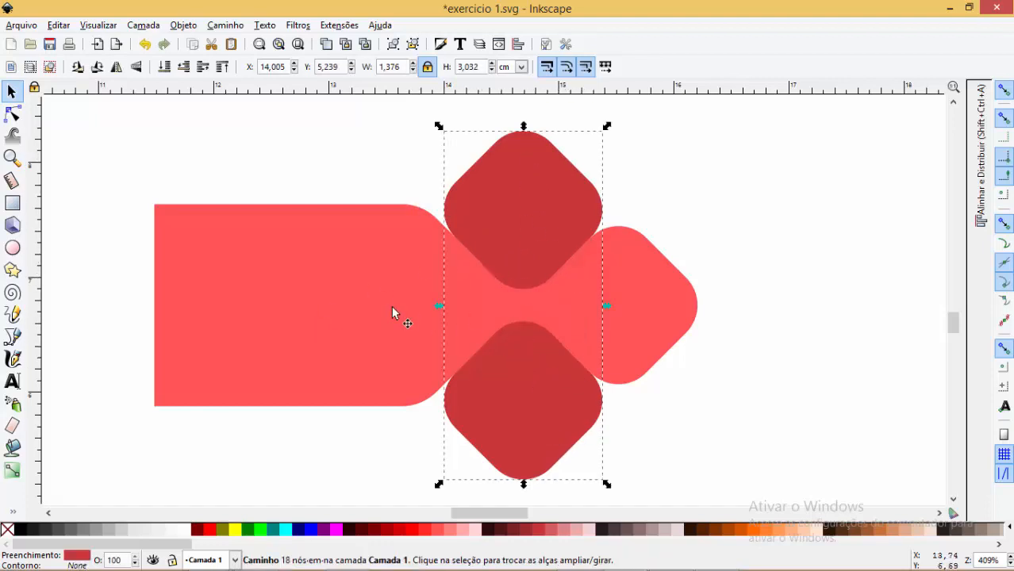
left_click(342, 294, "shift")
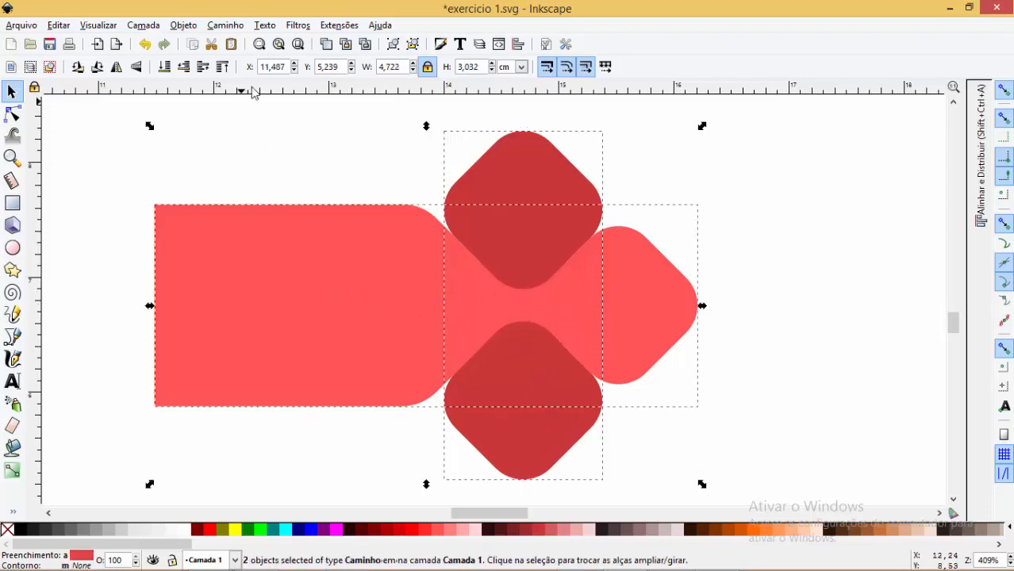
left_click(230, 25)
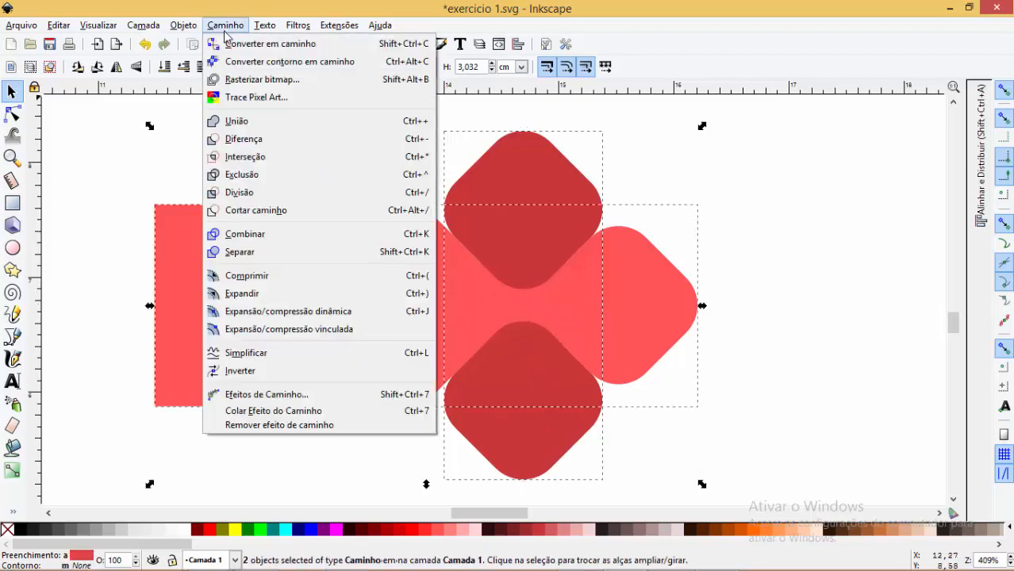
left_click(248, 148)
Copy the zipper tooth, flip the copy horizontally, and position it above the original so their heads interlock.
key("ctrl+Right")
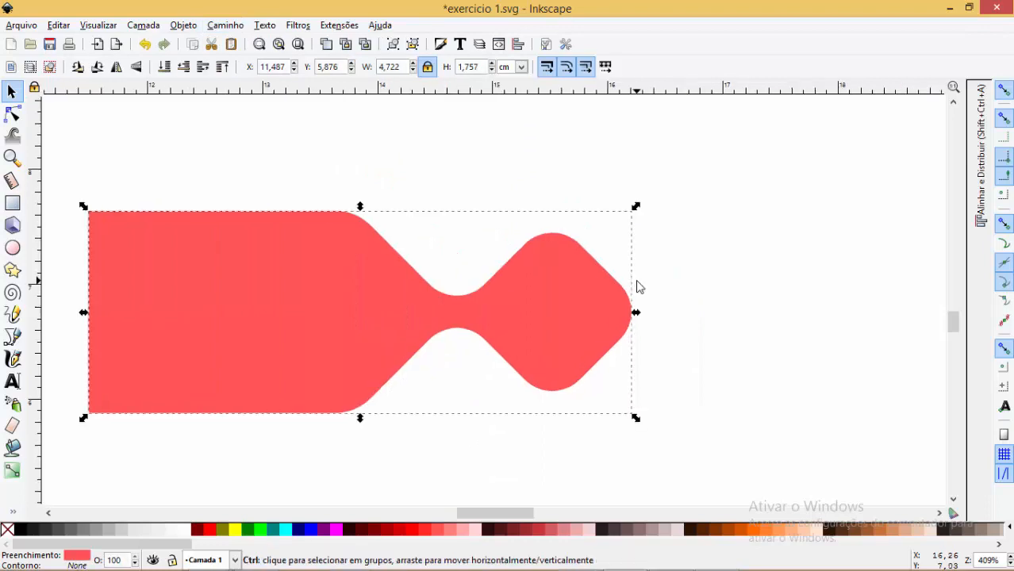
key("ctrl+c")
key("ctrl+v")
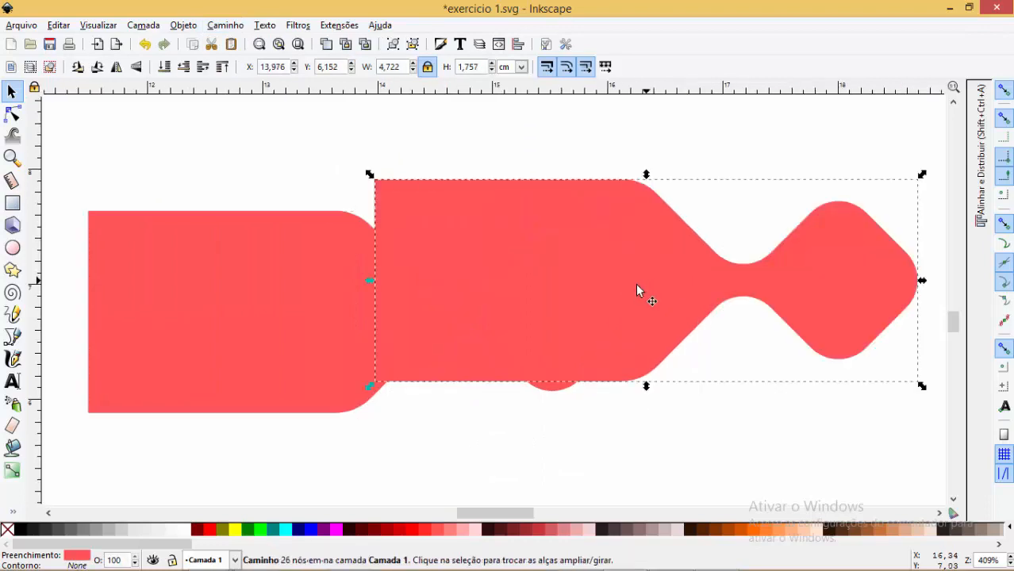
left_click(117, 67)
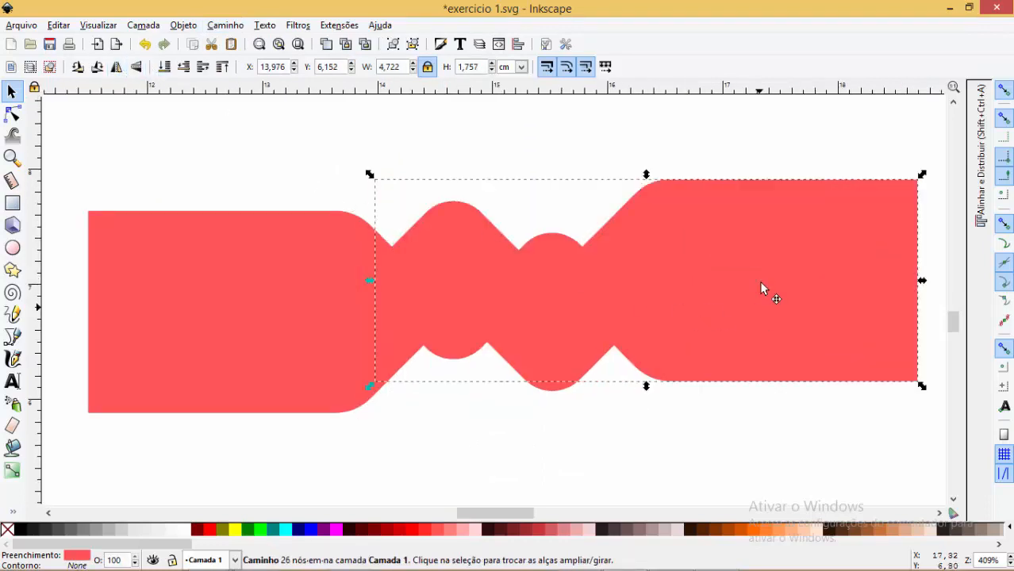
left_click_drag(760, 287, 762, 204)
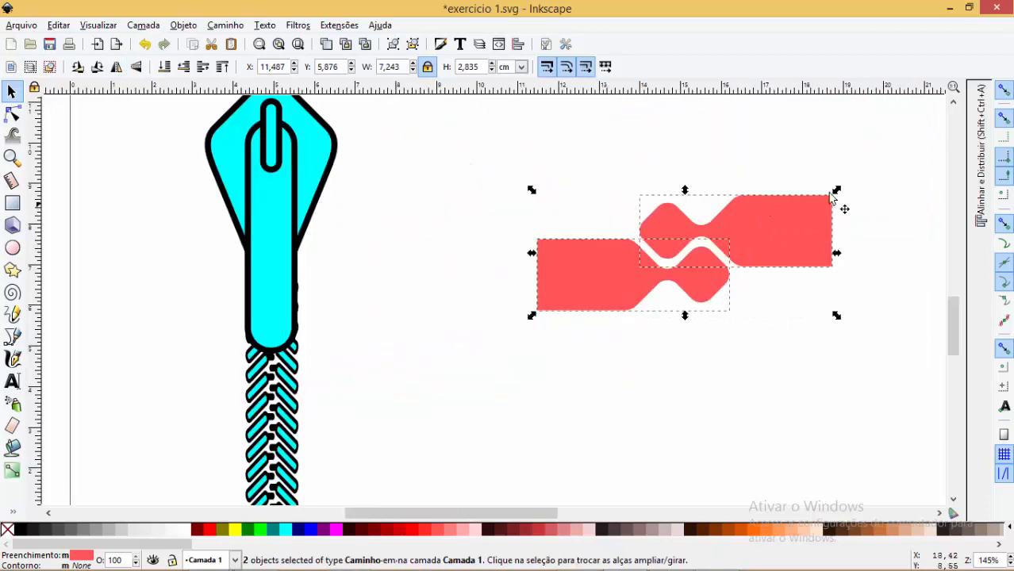
Paste a copy of the interlocked tooth pair directly below the first, and fine-tune its position with snapping disabled.
key("ctrl+c")
key("ctrl+v")
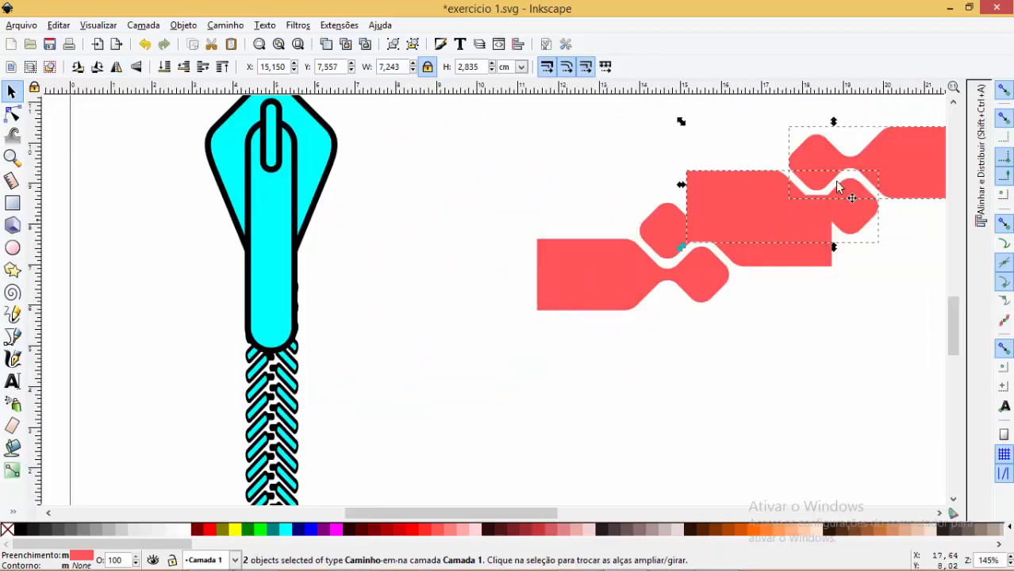
left_click_drag(838, 187, 704, 344)
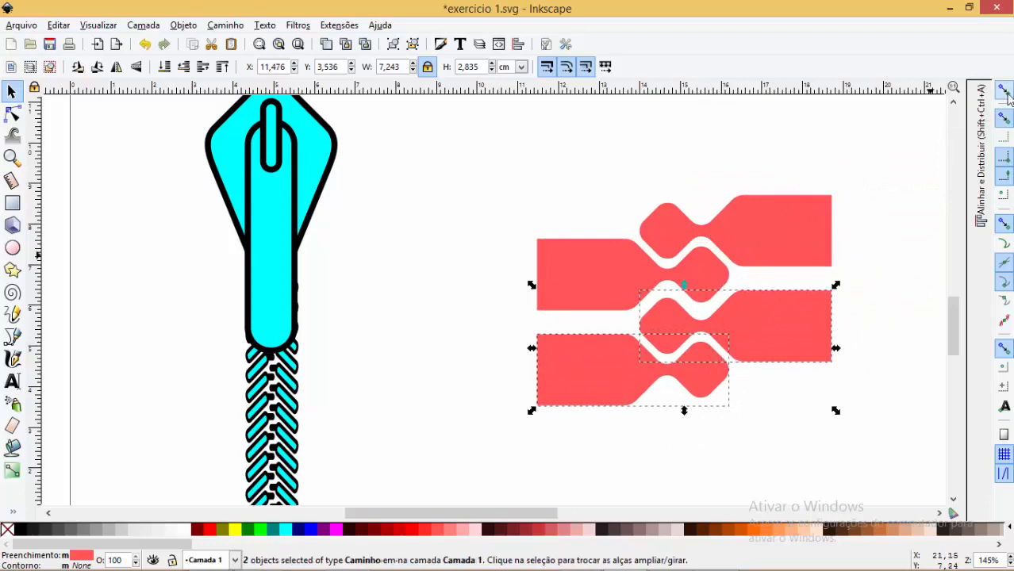
scroll(760, 337, "up", 3)
left_click_drag(759, 341, 762, 326)
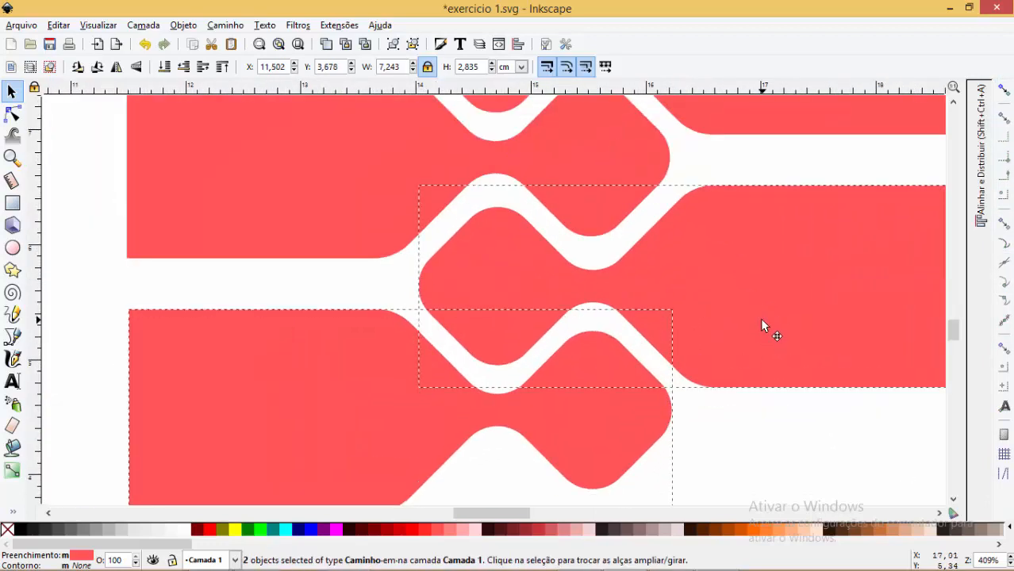
Duplicate the four interlocked teeth and place the copy directly beneath them to lengthen the strip.
scroll(784, 351, "down", 4)
key("z")
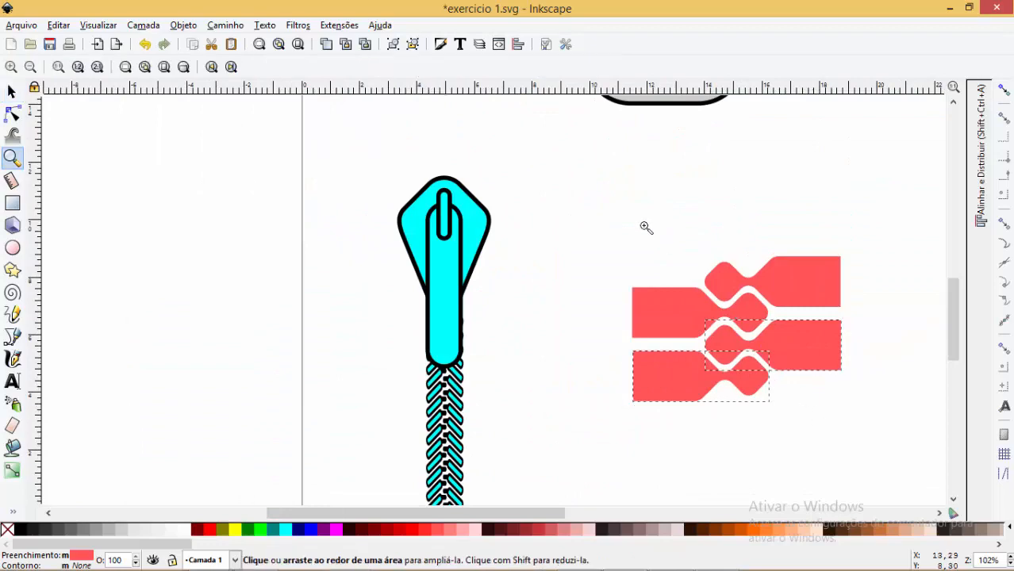
left_click_drag(603, 205, 819, 503)
key("s")
left_click_drag(352, 149, 717, 370)
key("ctrl+d")
left_click_drag(517, 173, 540, 425)
Extend the strip with another duplicate of the teeth and a pasted copy of the whole strip at its lower end.
key("ctrl+d")
scroll(607, 402, "down", 2)
left_click_drag(641, 254, 465, 501)
key("ctrl+c")
key("ctrl+v")
left_click_drag(615, 200, 579, 482)
scroll(611, 462, "down", 2)
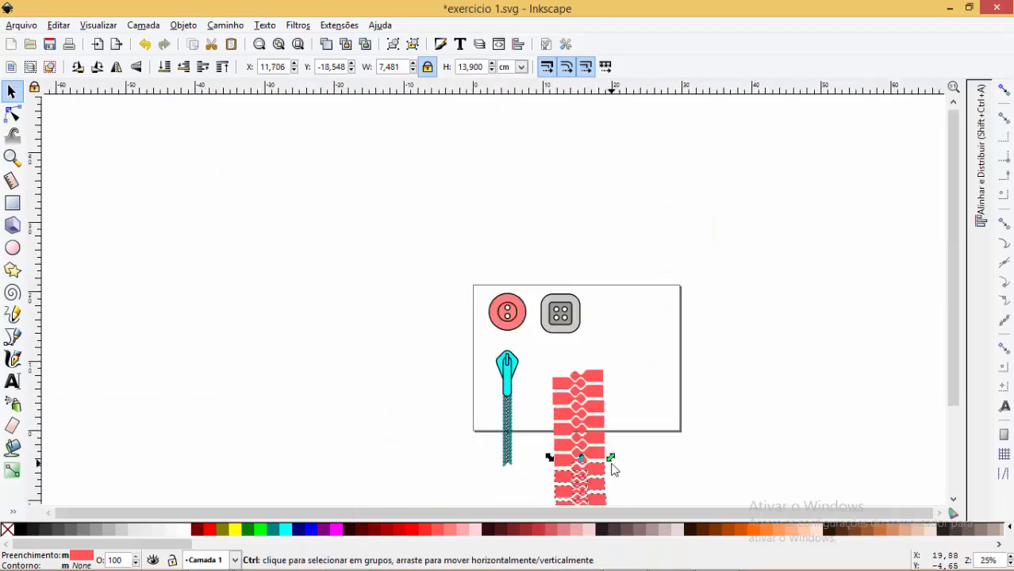
Scale down the whole strip of red teeth and move it up beside the cyan zipper.
scroll(611, 463, "down", 7)
left_click_drag(640, 137, 520, 373)
scroll(603, 311, "up", 2)
left_click_drag(611, 415, 601, 378)
left_click_drag(576, 335, 581, 222)
scroll(580, 261, "up", 4)
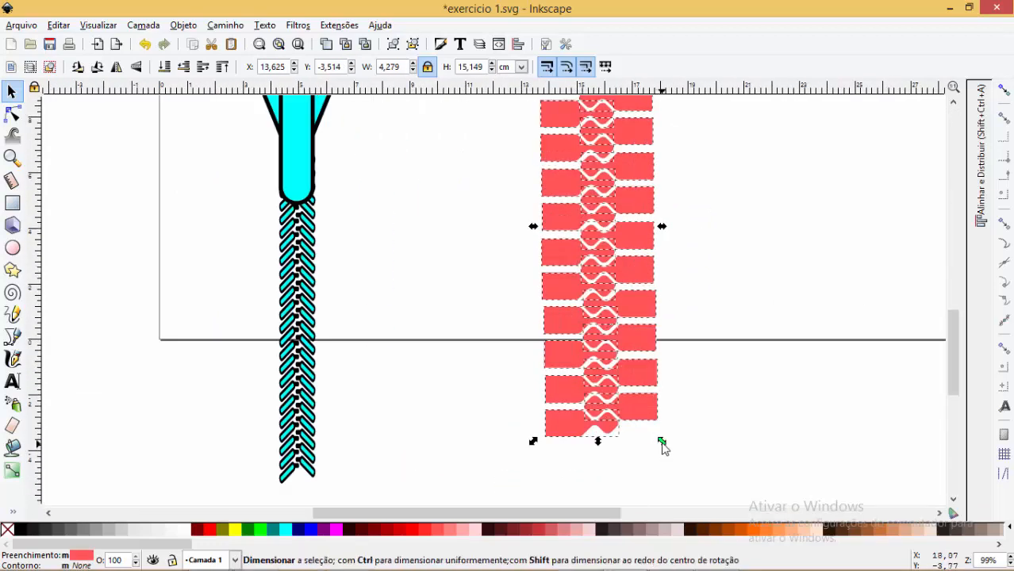
left_click_drag(662, 442, 611, 242)
Copy a section of teeth about 3.4 cm tall and paste it onto the lower end of the scaled strip.
scroll(611, 242, "up", 3)
left_click(638, 376)
left_click_drag(647, 320, 500, 441)
key("ctrl+v")
left_click_drag(614, 319, 584, 413)
left_click(624, 423)
scroll(624, 423, "down", 2)
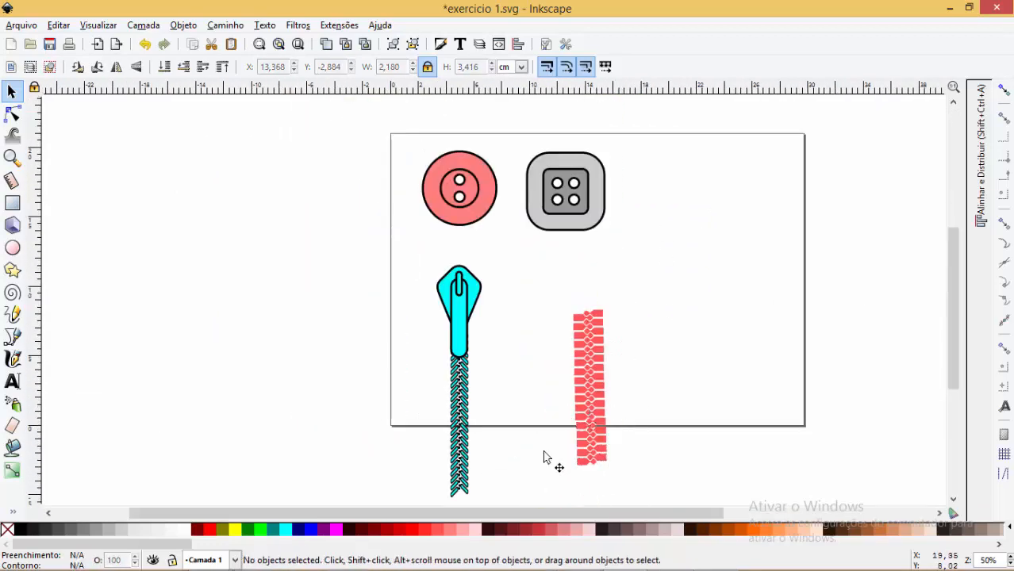
left_click_drag(550, 300, 658, 493)
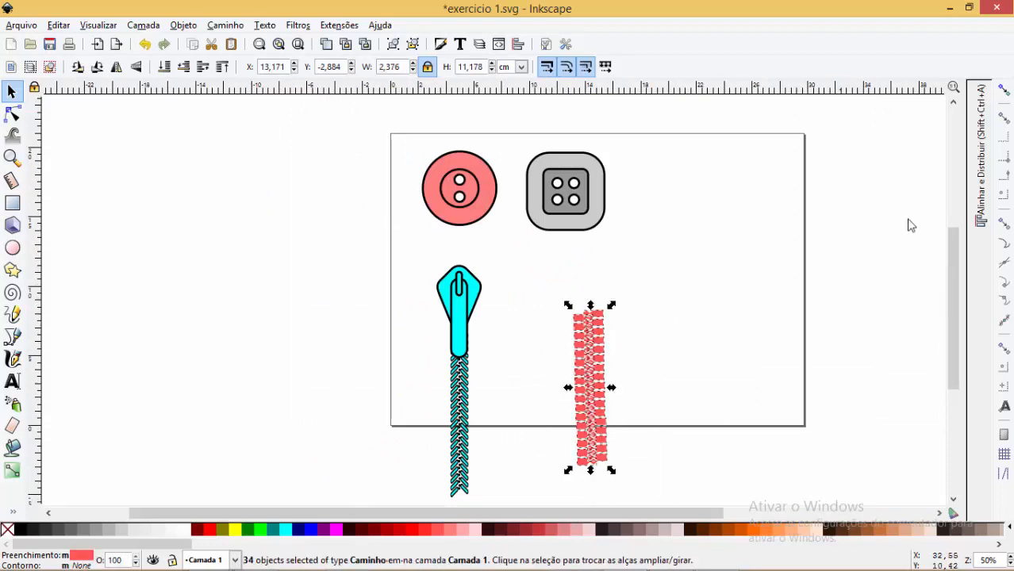
left_click(568, 446)
scroll(569, 446, "up", 2)
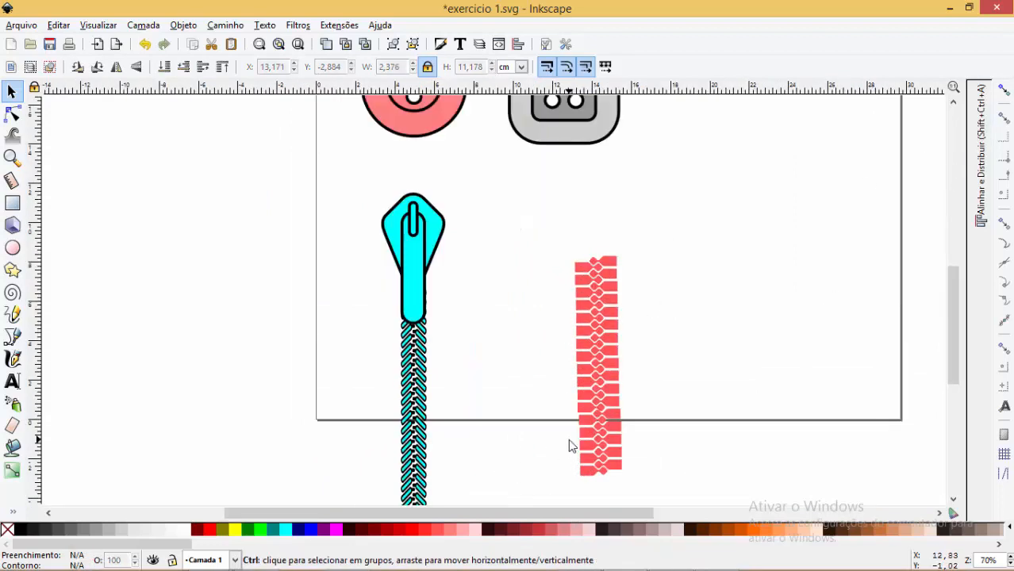
left_click_drag(738, 139, 588, 420)
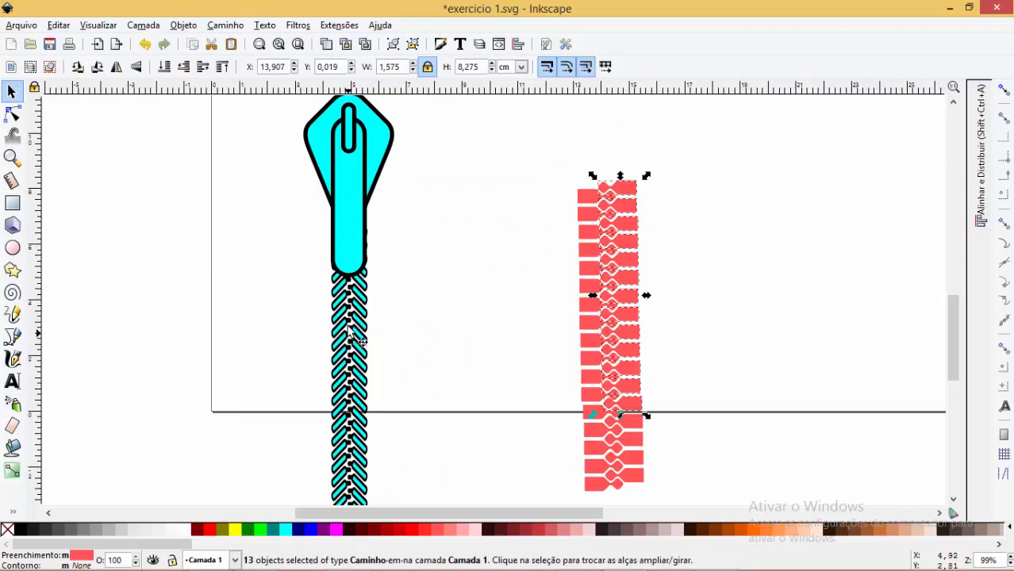
left_click(583, 182)
left_click(586, 208)
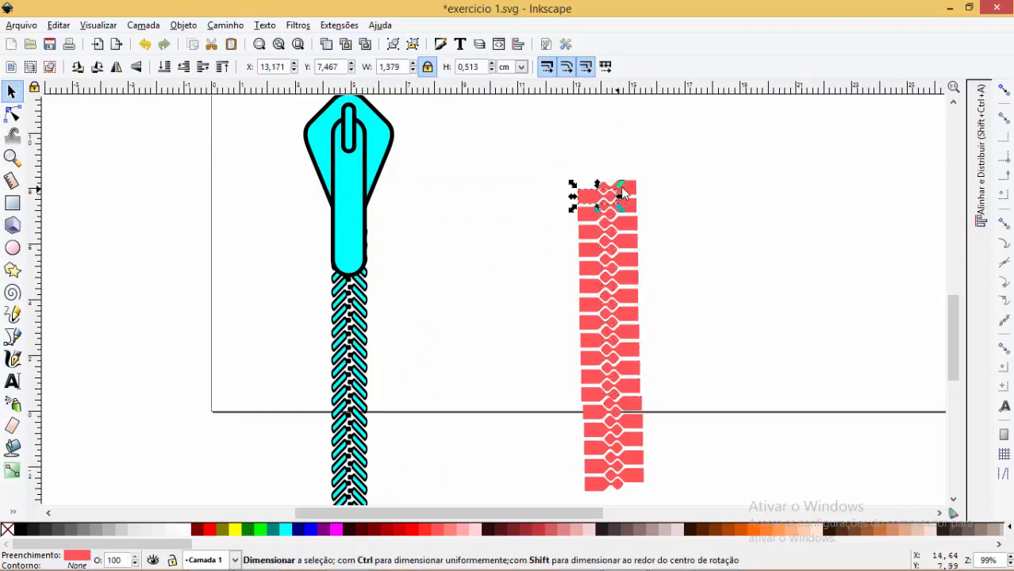
left_click(640, 189, "shift")
left_click(674, 150)
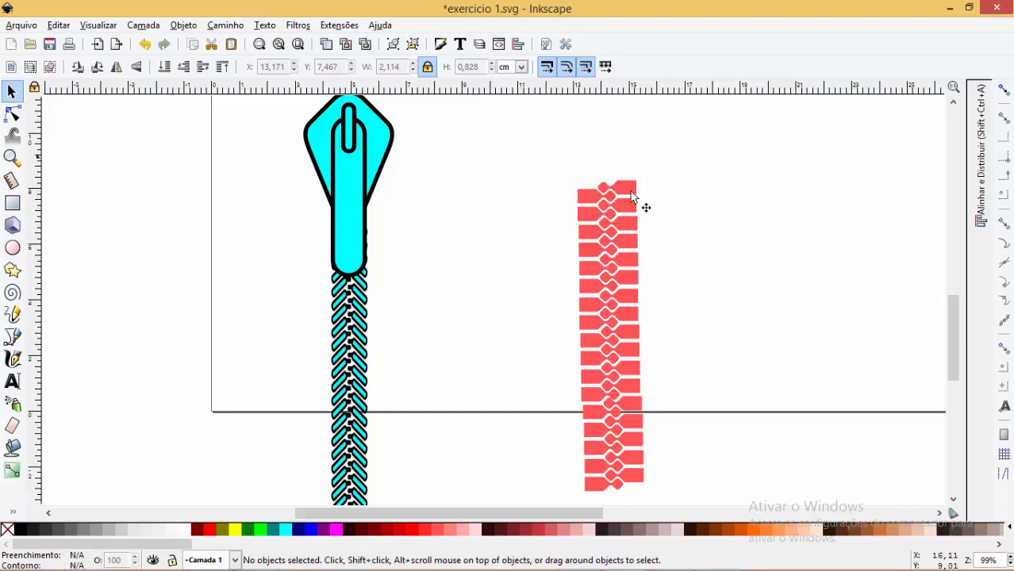
left_click_drag(692, 148, 597, 500)
left_click(689, 169)
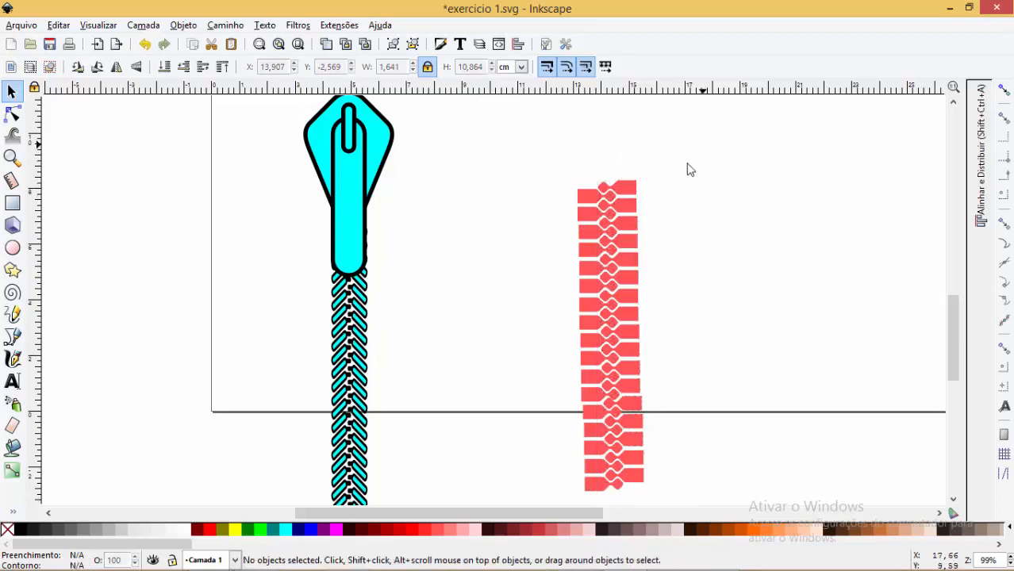
Align the right column of red teeth by their right edges.
left_click_drag(702, 145, 594, 498)
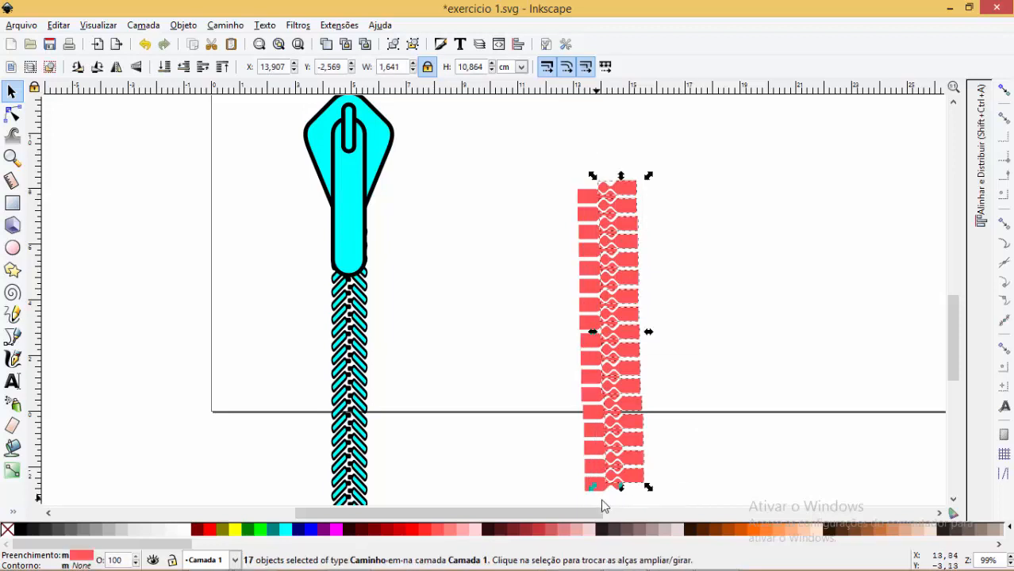
left_click(981, 151)
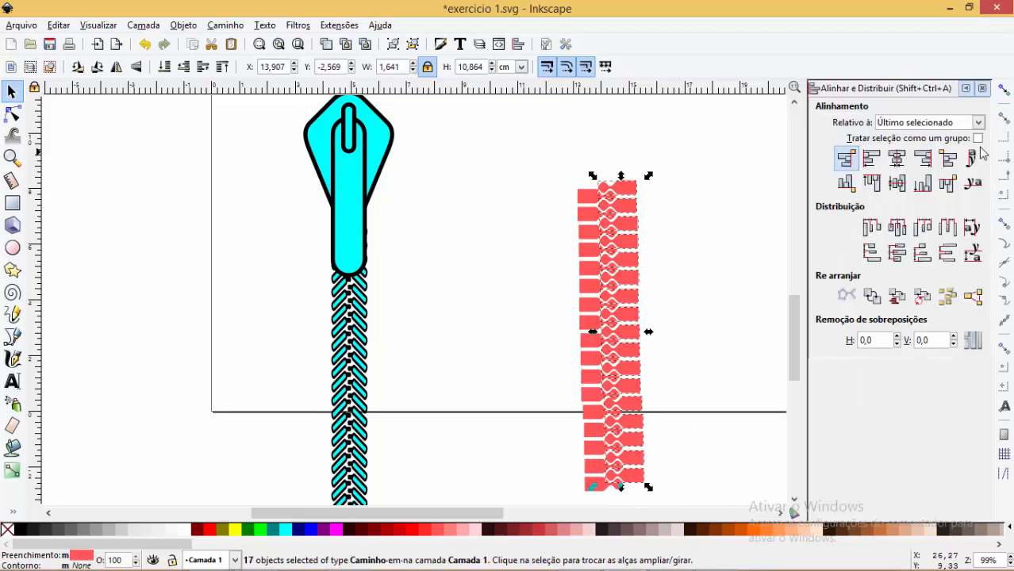
left_click(924, 159)
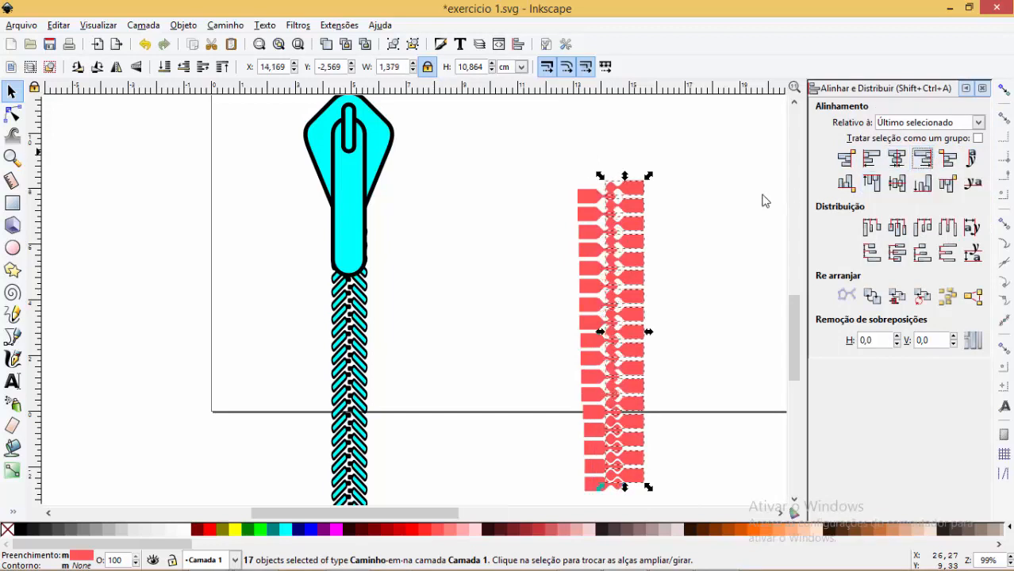
left_click(550, 171)
Align the left column of red teeth by their right edges so the column runs straight.
left_click_drag(528, 143, 633, 517)
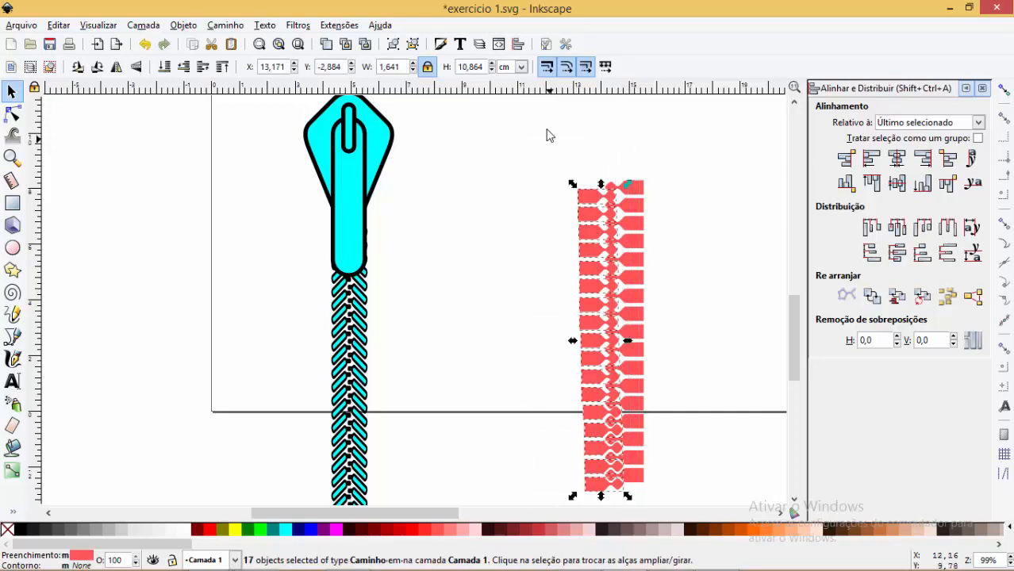
left_click_drag(546, 132, 644, 516)
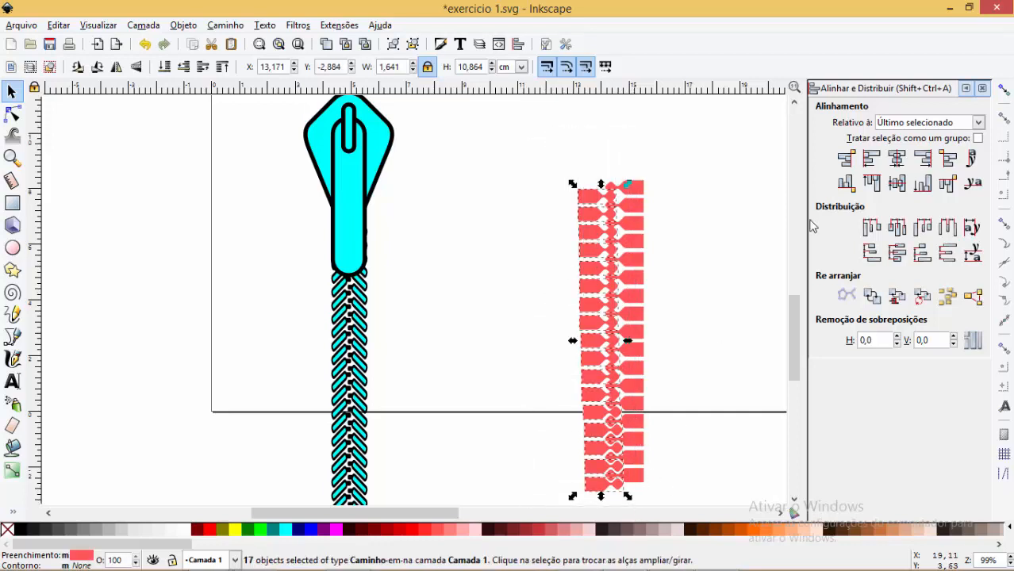
left_click(922, 159)
left_click(708, 240)
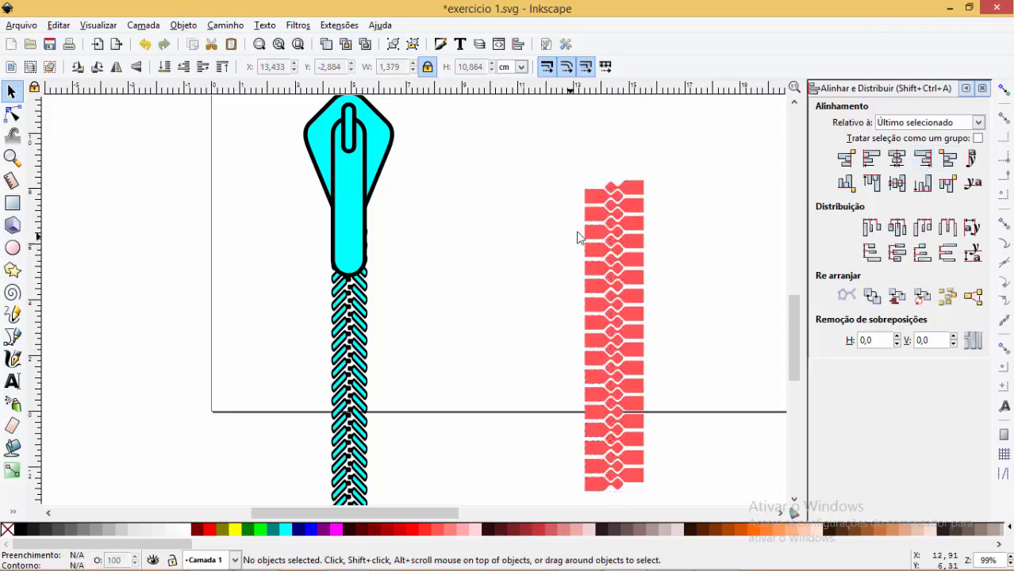
Distribute all the red teeth vertically with equal distances between their centres.
left_click_drag(558, 156, 710, 502)
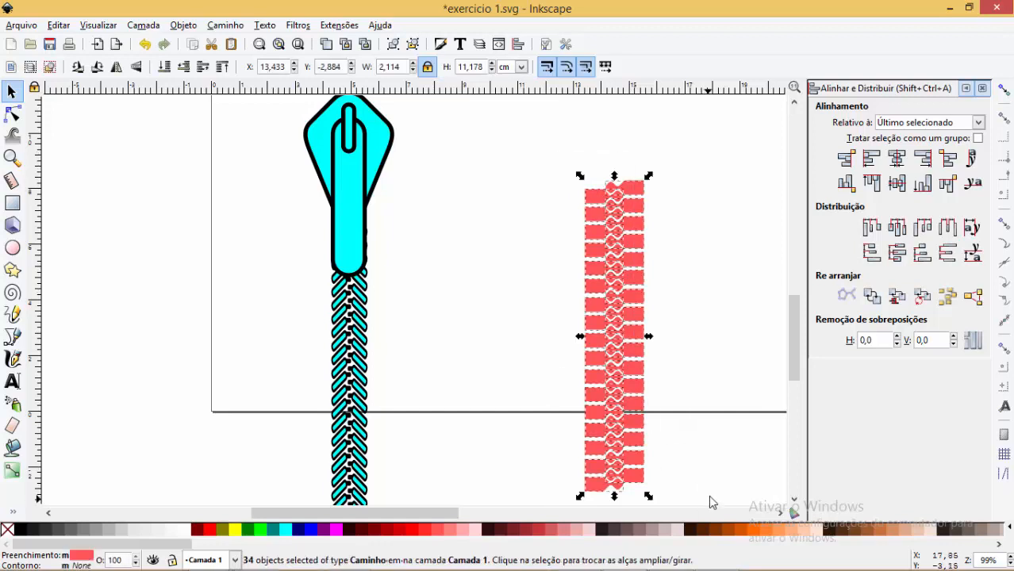
left_click(896, 252)
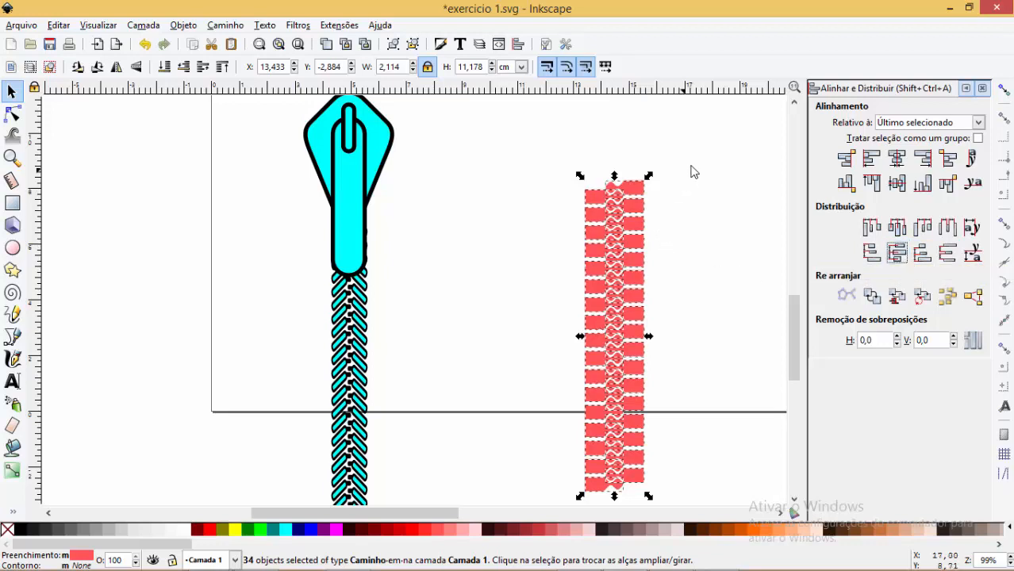
left_click(676, 261)
Examine the gaps between the interlocked red teeth along the strip at close range.
key("z")
left_click_drag(566, 185, 644, 349)
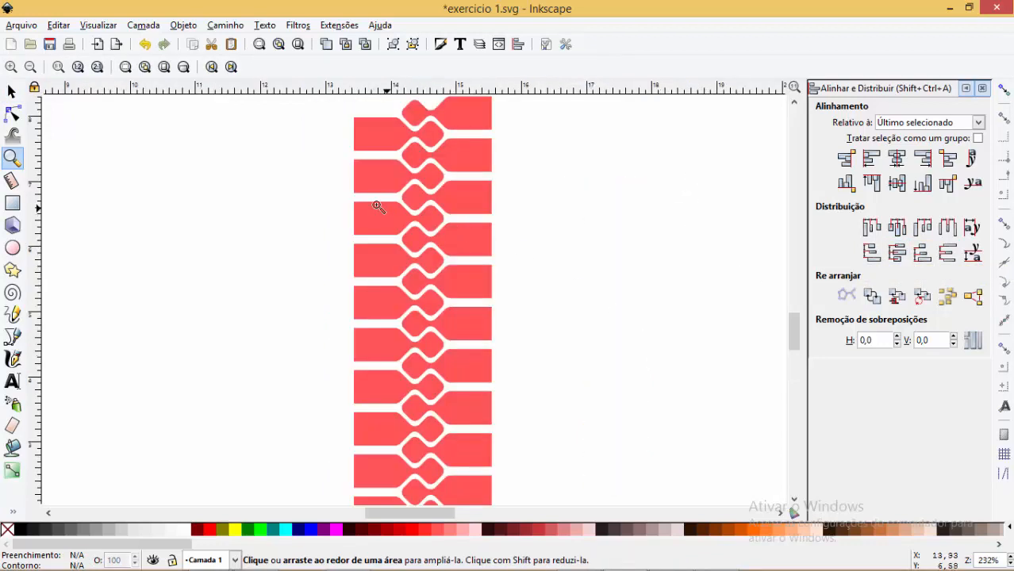
left_click_drag(378, 207, 476, 353)
left_click_drag(307, 164, 482, 387)
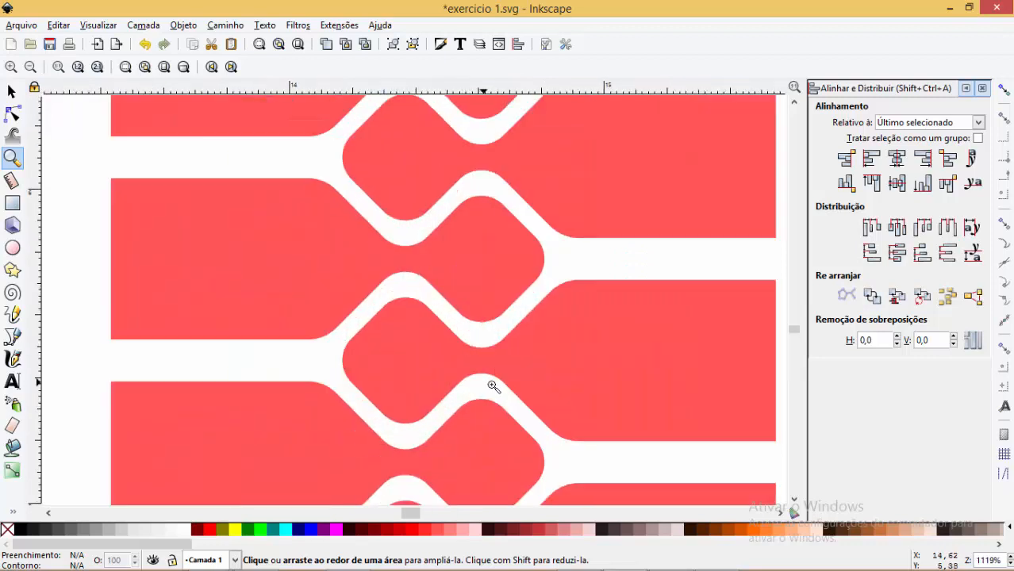
scroll(558, 388, "down", 6)
scroll(559, 388, "down", 9)
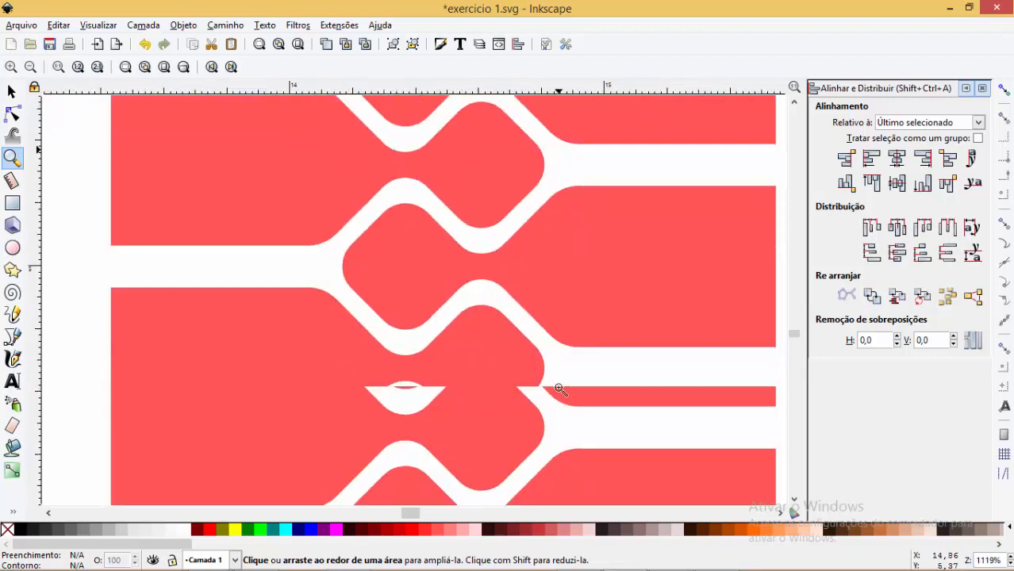
scroll(559, 388, "down", 3)
scroll(559, 388, "down", 6)
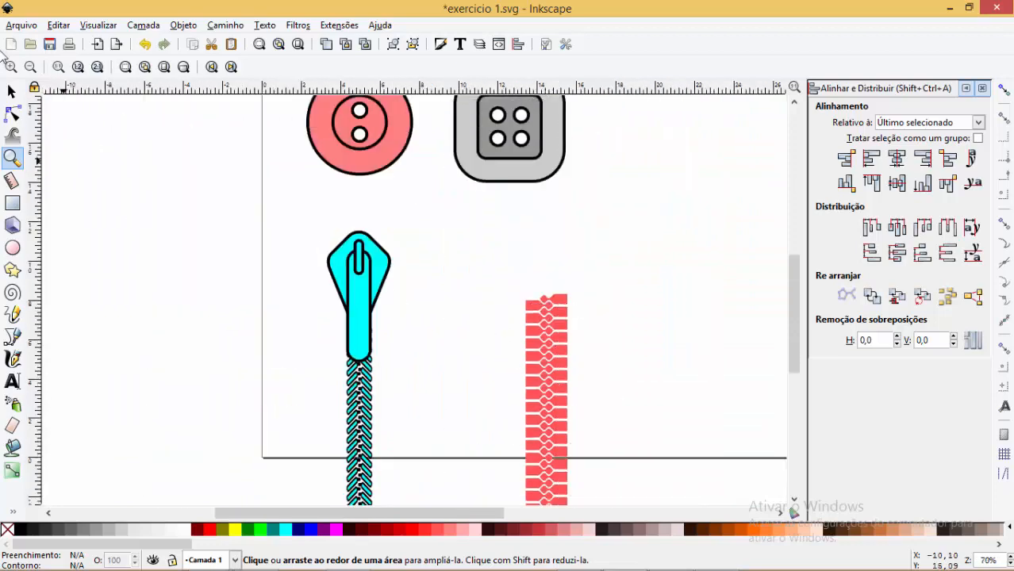
Move the whole red strip about 3 cm down so its upper end is level with the start of the cyan chain.
left_click(11, 91)
scroll(566, 273, "down", 3)
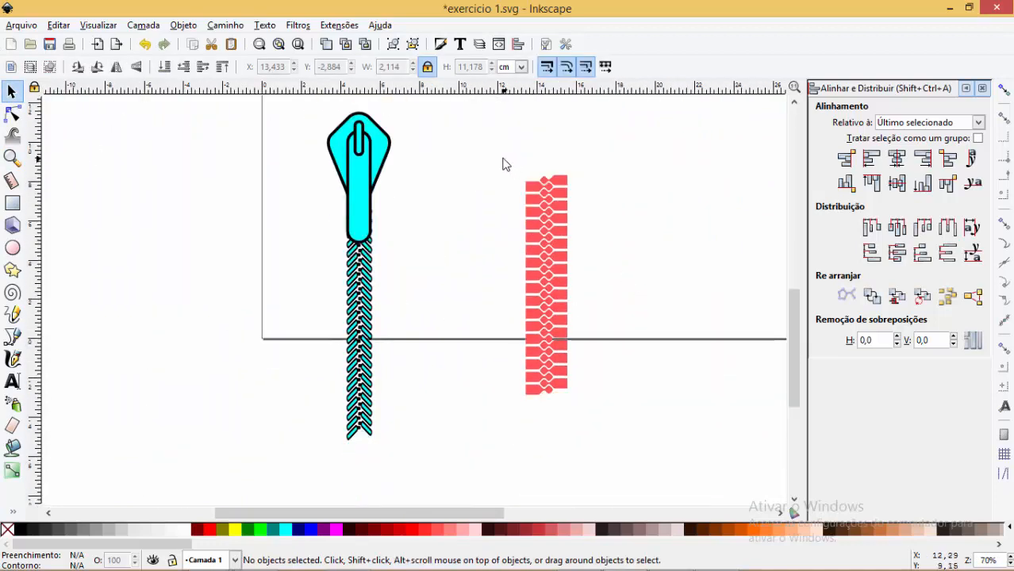
left_click_drag(503, 159, 633, 402)
left_click_drag(560, 246, 557, 310)
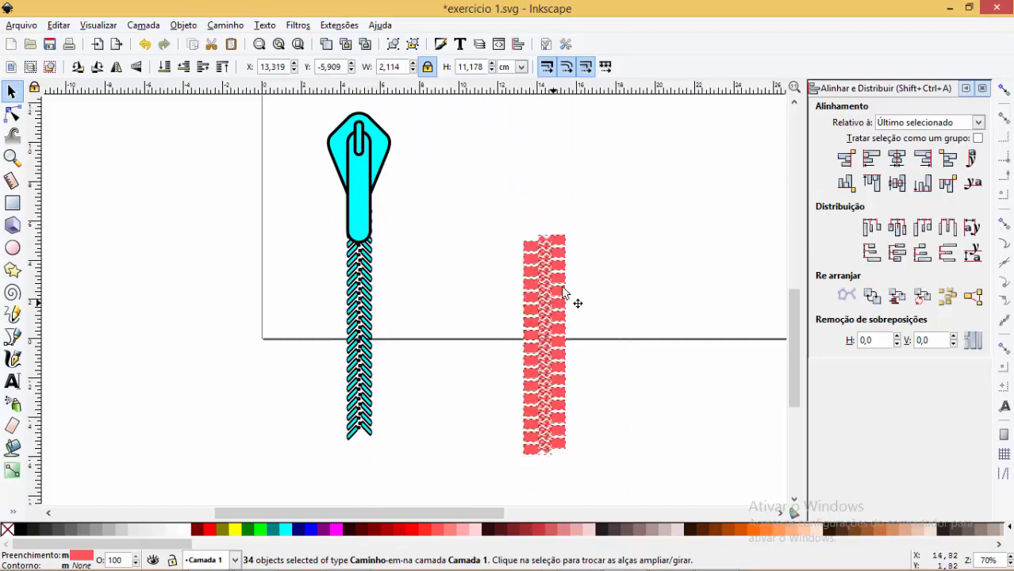
Unite the right column of red teeth into a single path with Union.
left_click_drag(616, 184, 538, 475)
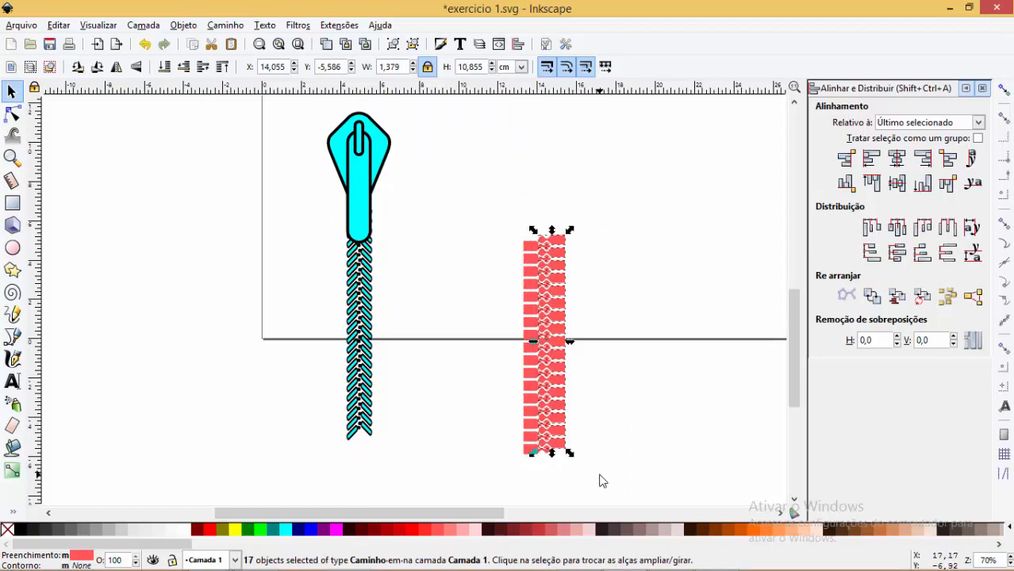
left_click_drag(623, 190, 531, 475)
left_click(644, 229)
left_click_drag(636, 182, 532, 506)
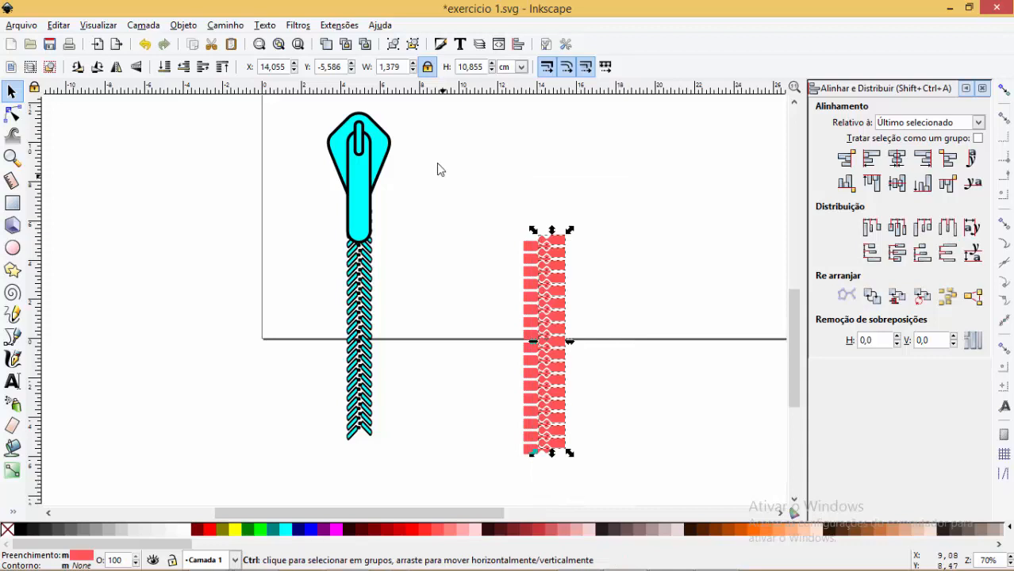
left_click(225, 25)
left_click(233, 125)
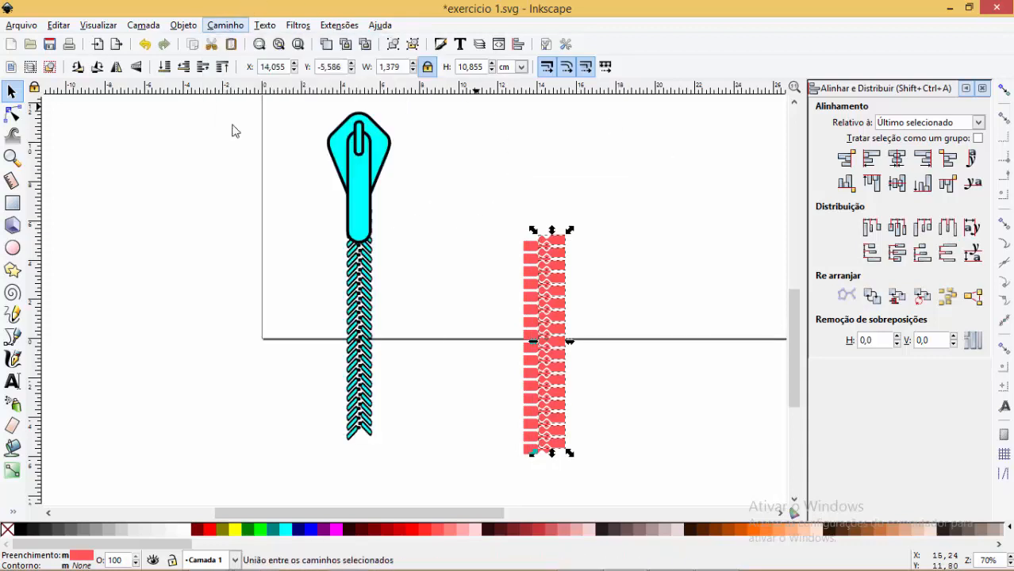
Unite the left column of red teeth into a single path with Union.
left_click_drag(462, 172, 558, 505)
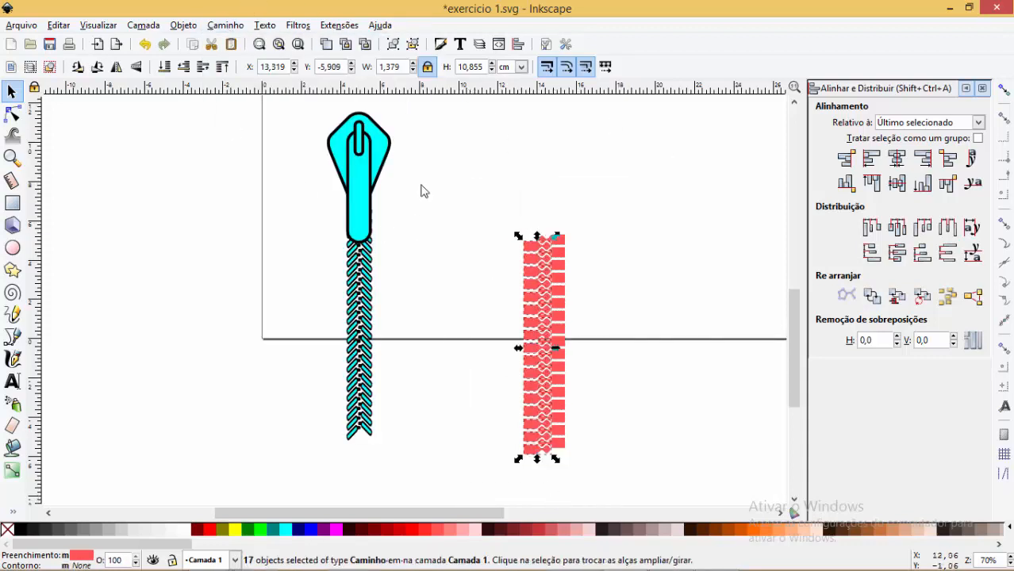
left_click(225, 25)
left_click(238, 123)
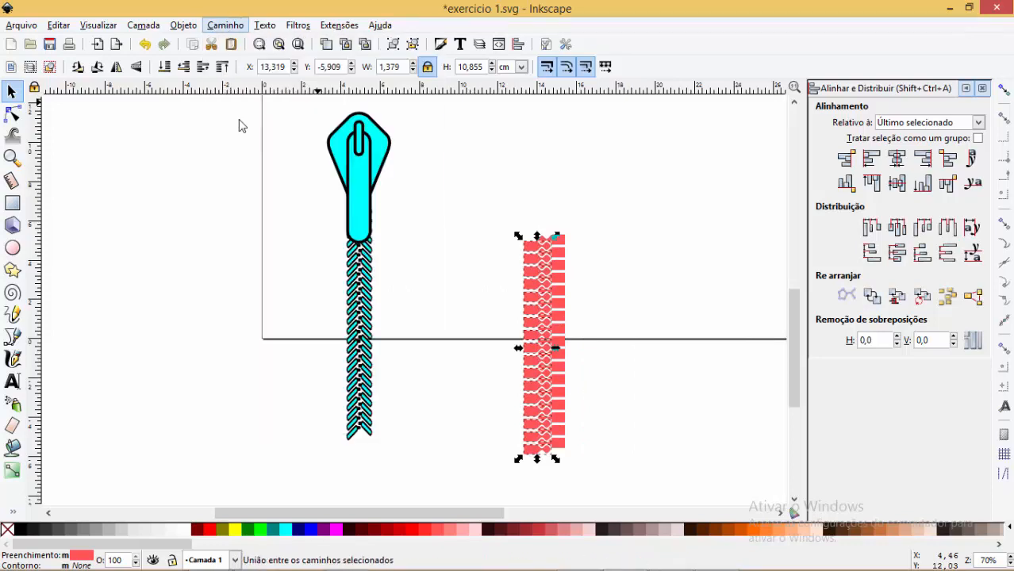
left_click(721, 277)
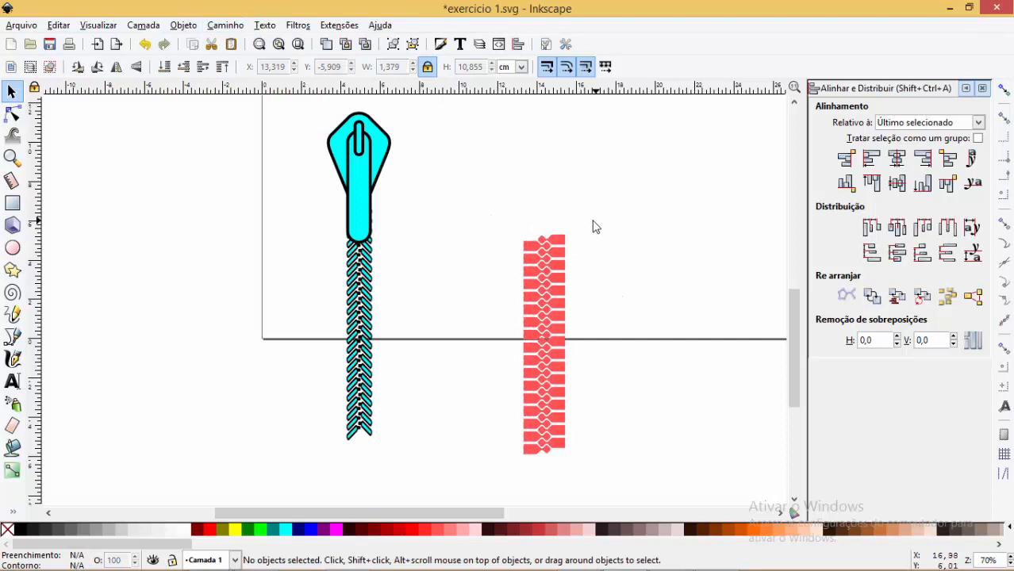
Draw a vertical rectangle about 2.5 by 7.1 cm over the upper end of the red strip.
key("z")
left_click_drag(469, 112, 630, 259)
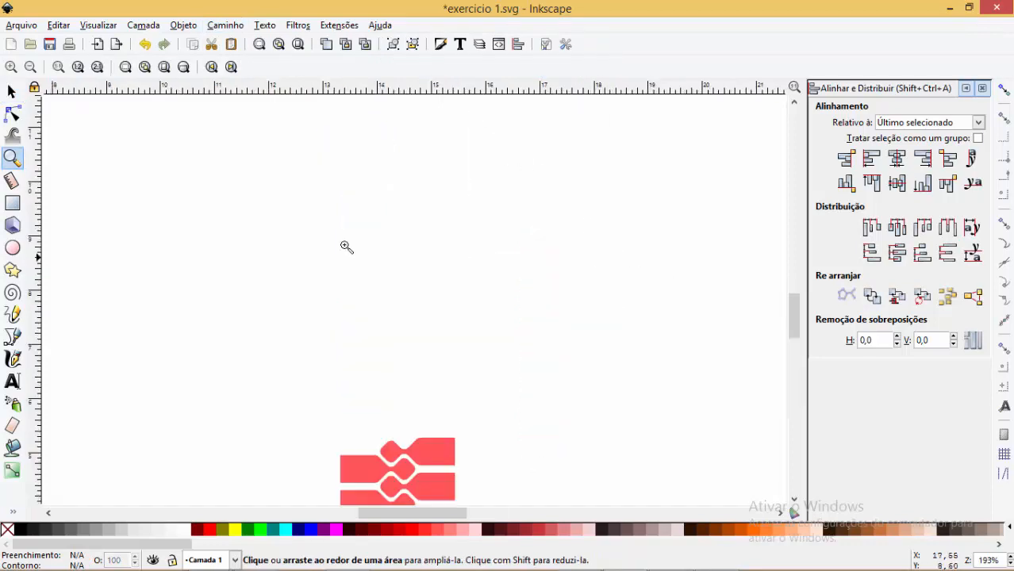
left_click(11, 92)
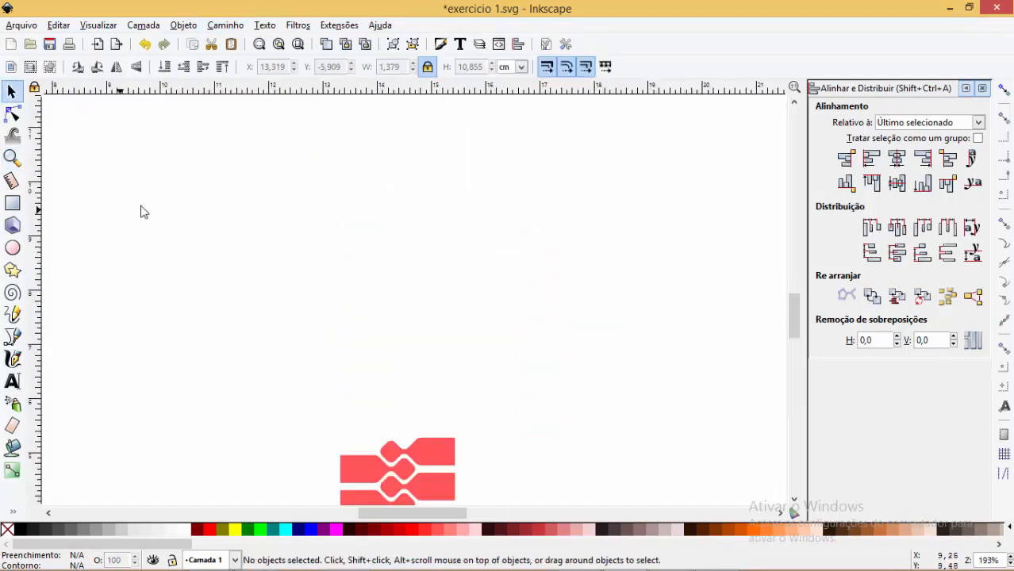
scroll(520, 328, "down", 4)
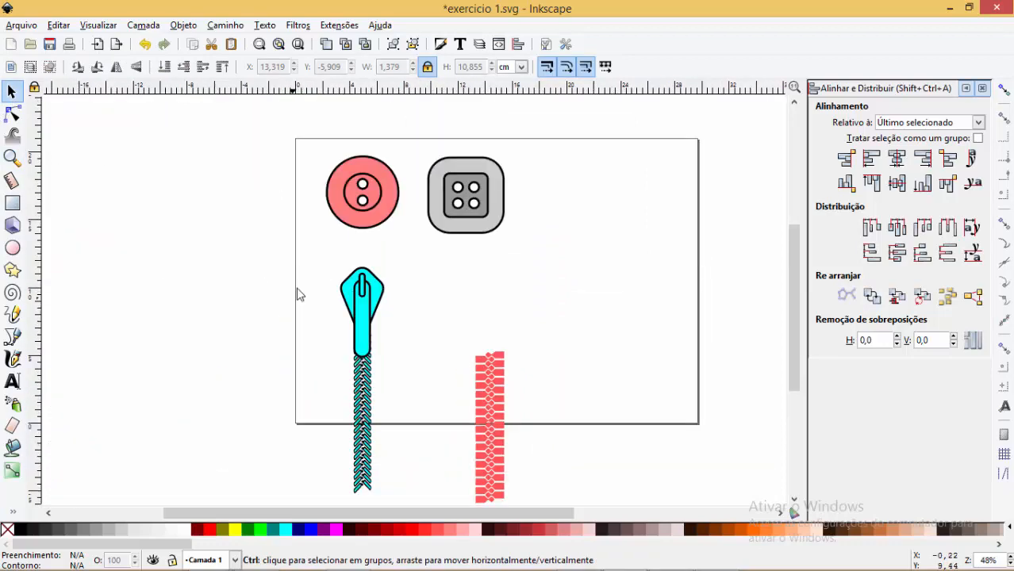
scroll(530, 319, "up", 2)
left_click(12, 203)
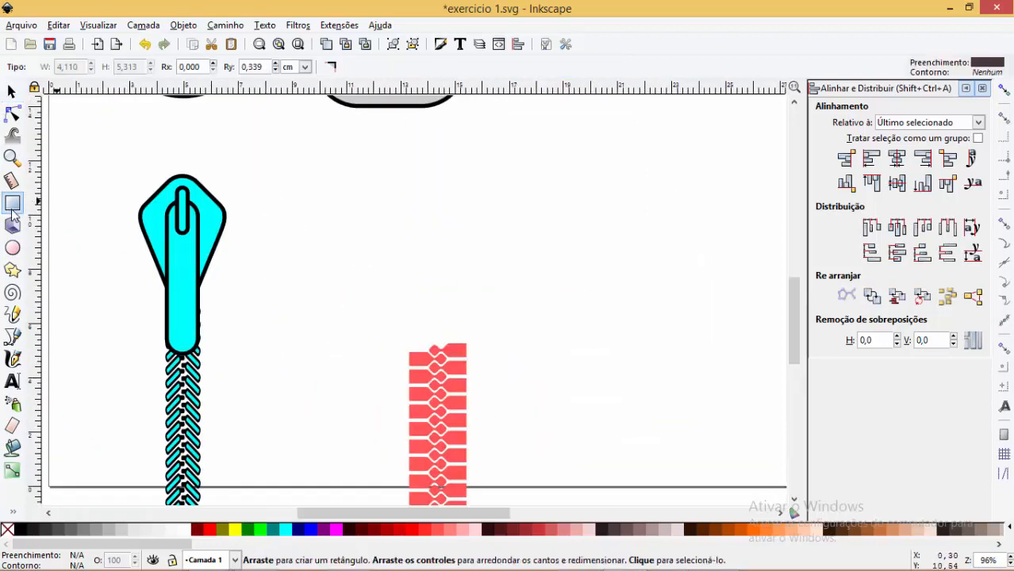
mouse_move(403, 191)
left_mouse_down()
mouse_move(486, 385)
mouse_move(473, 383)
left_mouse_up()
Round the rectangle's corners fully so it becomes a pill shape with semicircular ends.
left_click(13, 114)
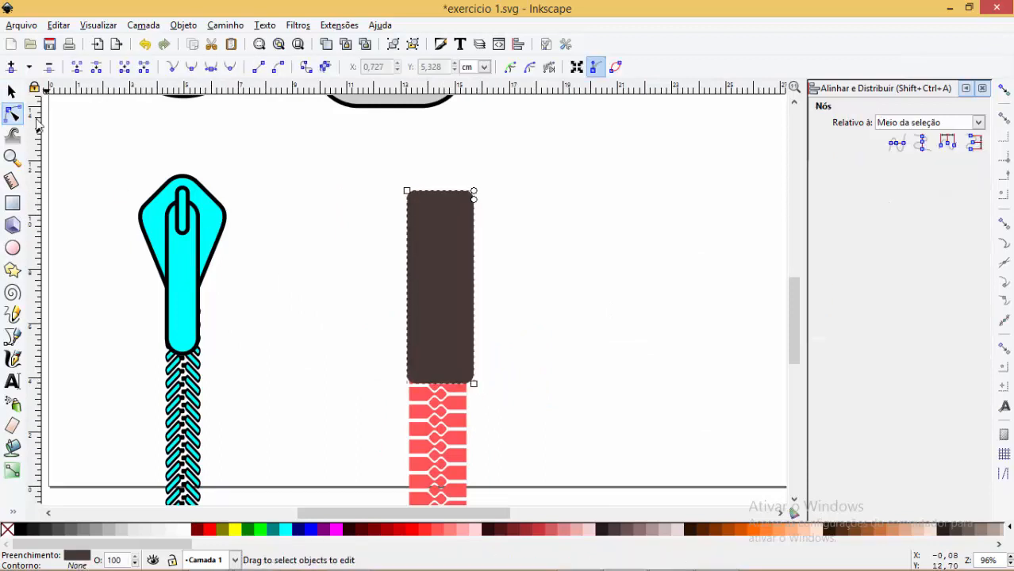
left_click_drag(475, 200, 456, 256)
left_click(11, 91)
key("z")
left_click(330, 149)
key("s")
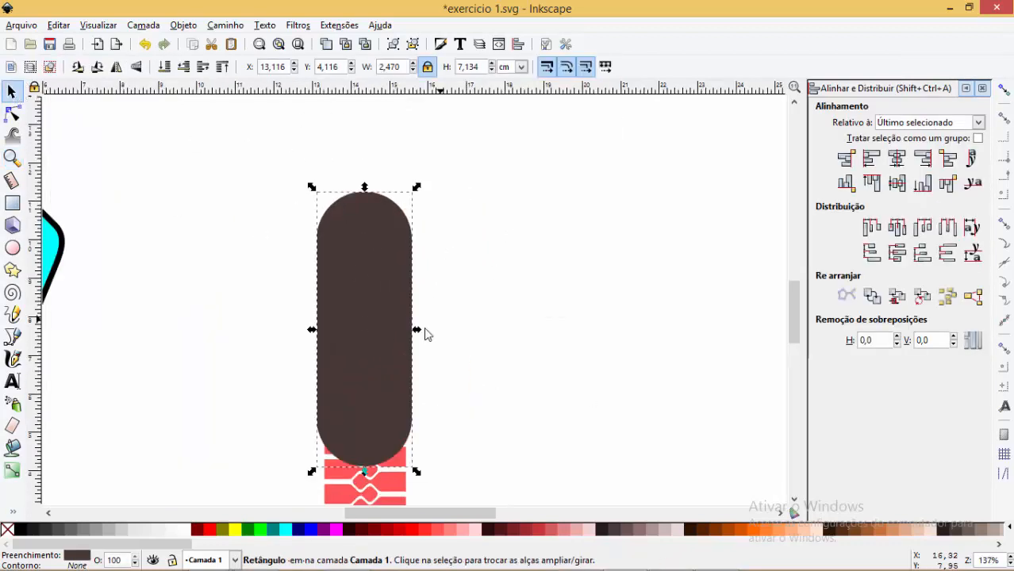
Fill the pill shape with purple and give it a black outline.
left_click(324, 530)
left_click(19, 530, "shift")
scroll(496, 364, "down", 1)
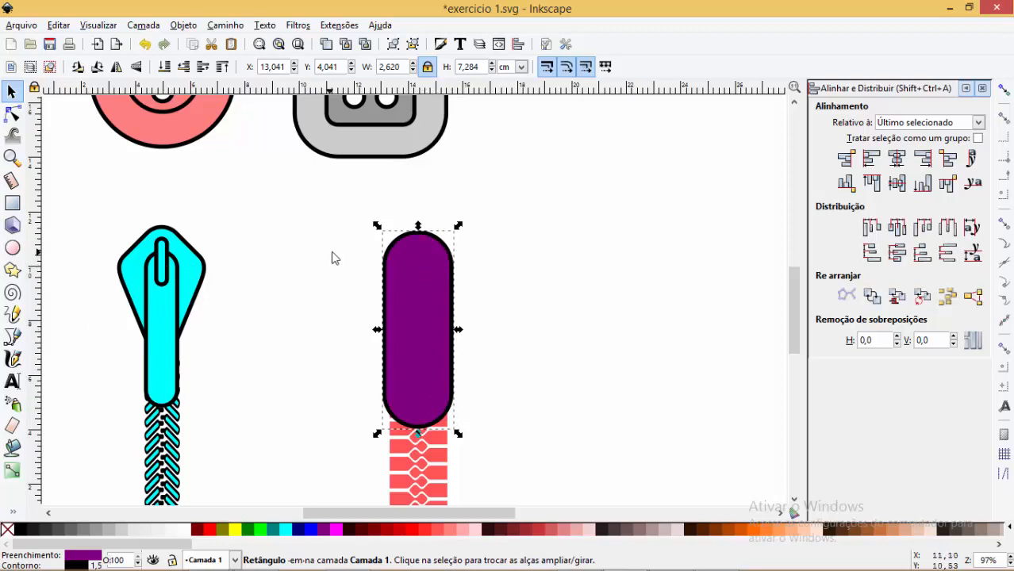
Convert the purple pill shape to a path and bring up its nodes for editing.
left_click(12, 115)
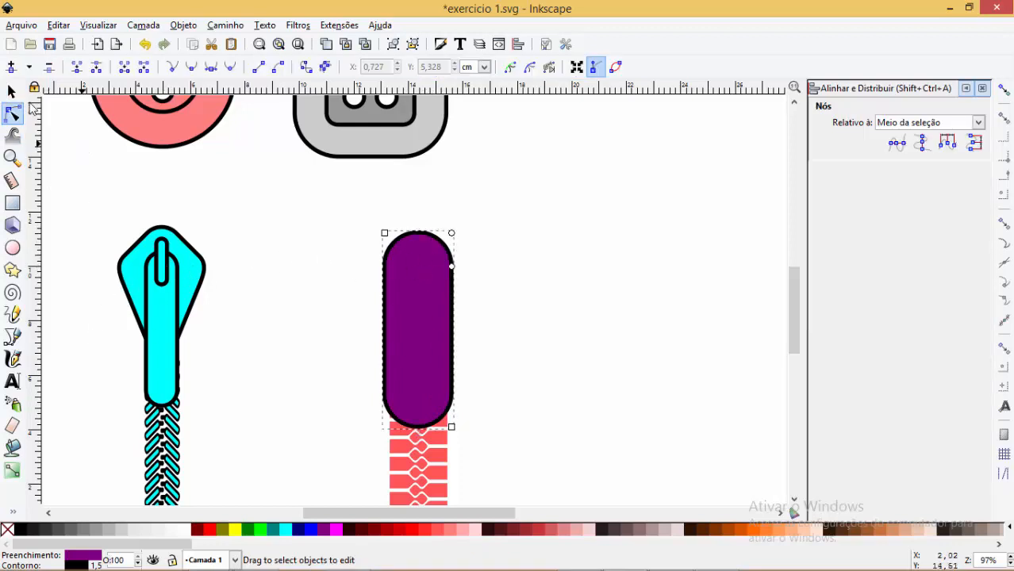
left_click(12, 94)
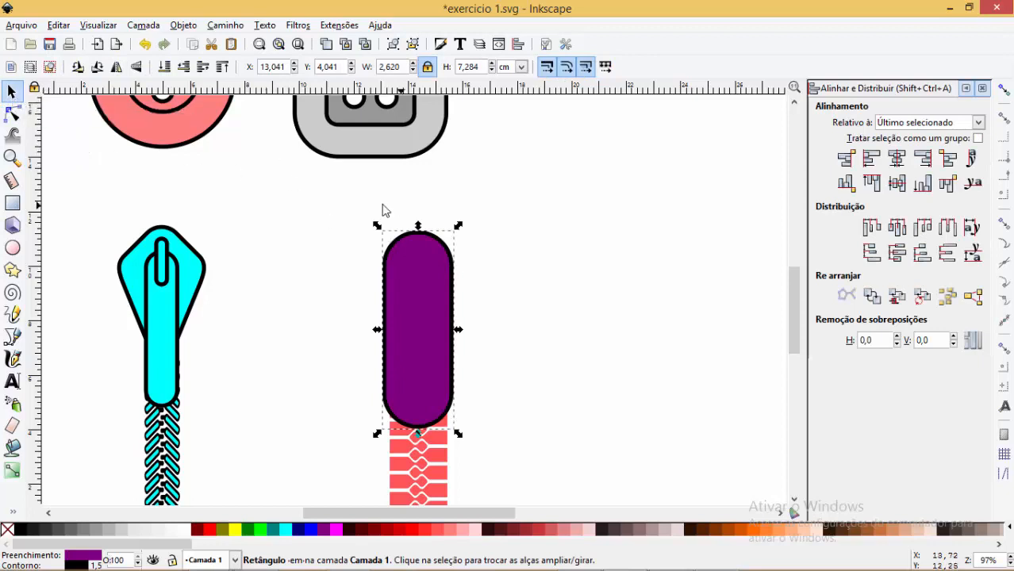
left_click(225, 26)
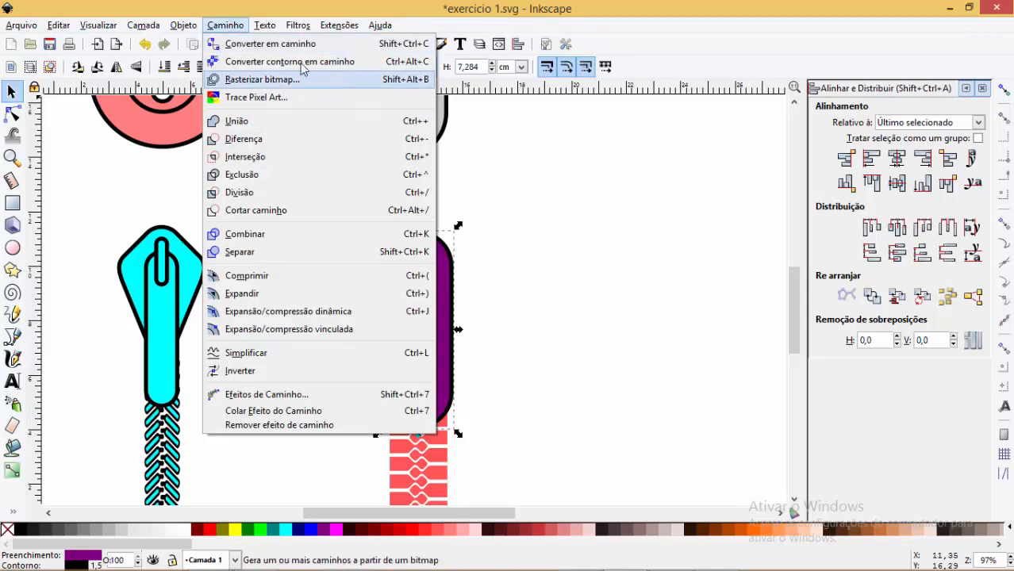
left_click(243, 45)
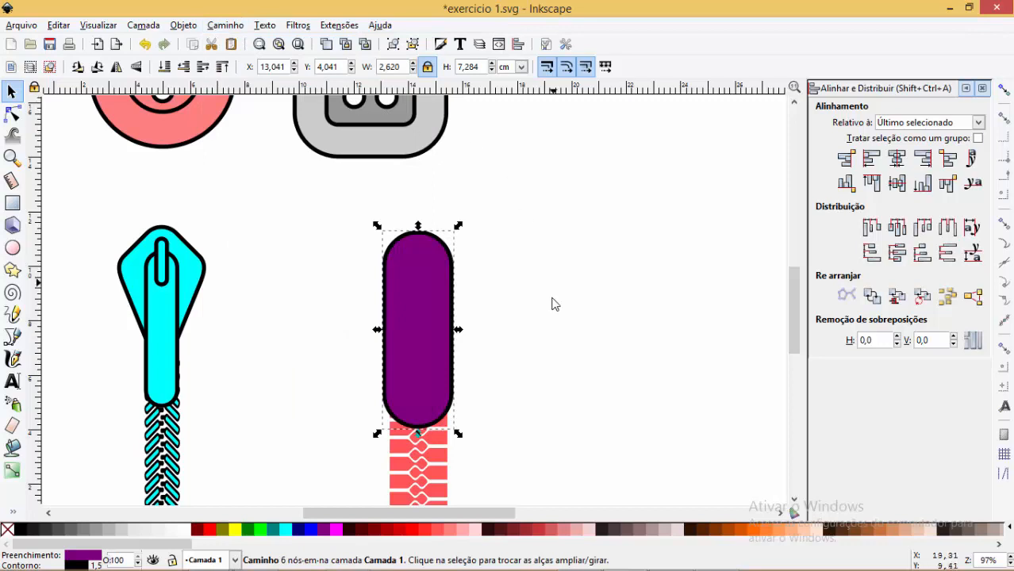
key("z")
left_click_drag(369, 207, 509, 450)
key("n")
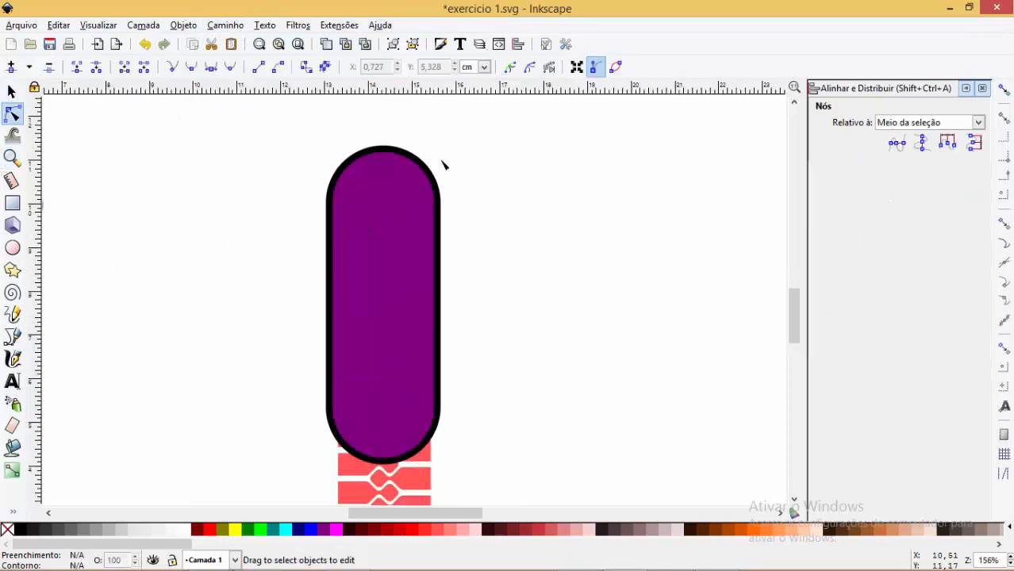
left_click(415, 200)
Try to widen the purple path's upper part by pulling its two upper side nodes outward.
left_click_drag(437, 203, 534, 204)
left_click_drag(329, 204, 259, 204)
key("ctrl+z")
key("ctrl+z")
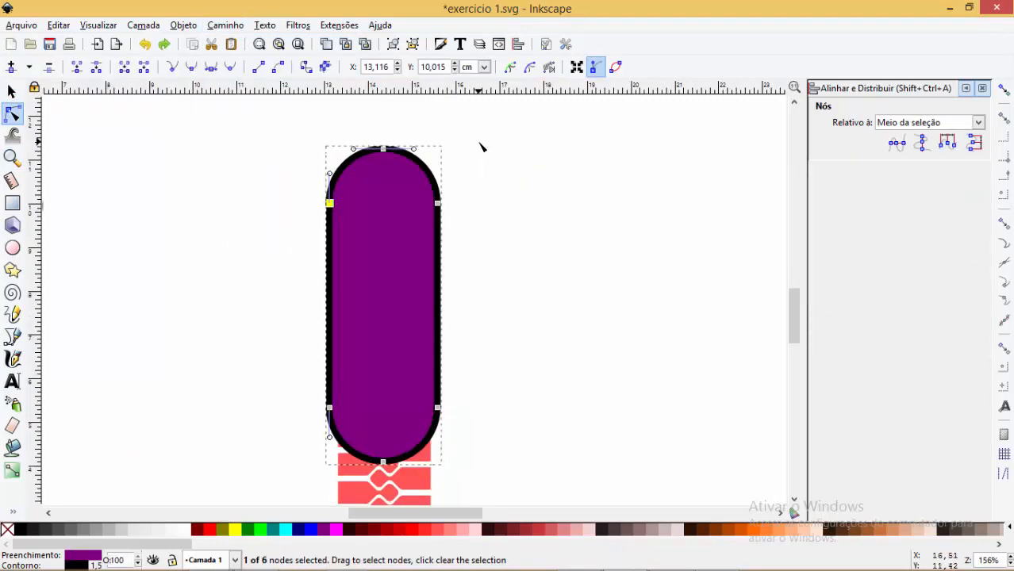
Nudge the purple path's upper right side node inward to X 15.427 cm to narrow that end.
left_click(437, 204)
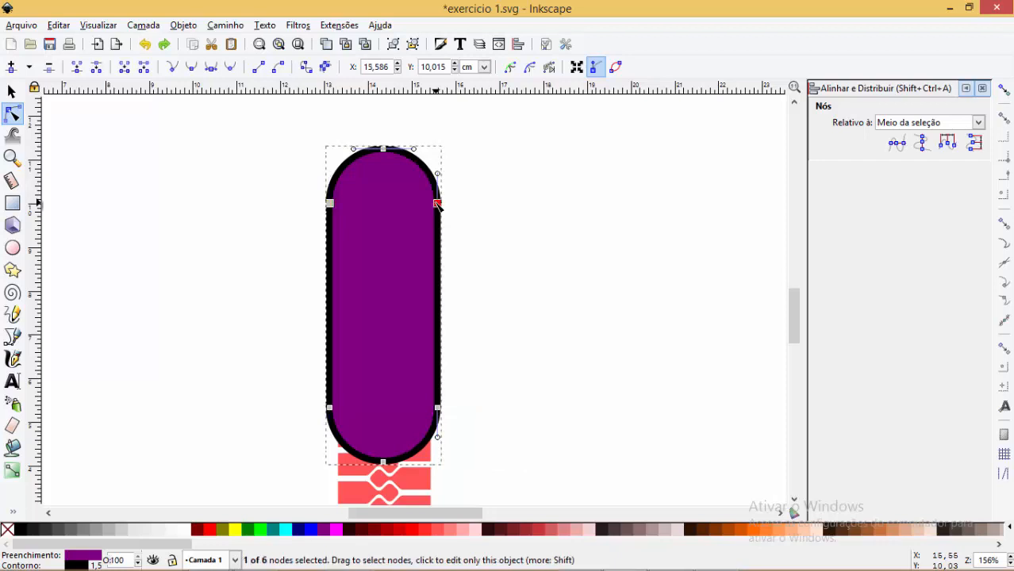
key("Left")
key("Left")
key("Left")
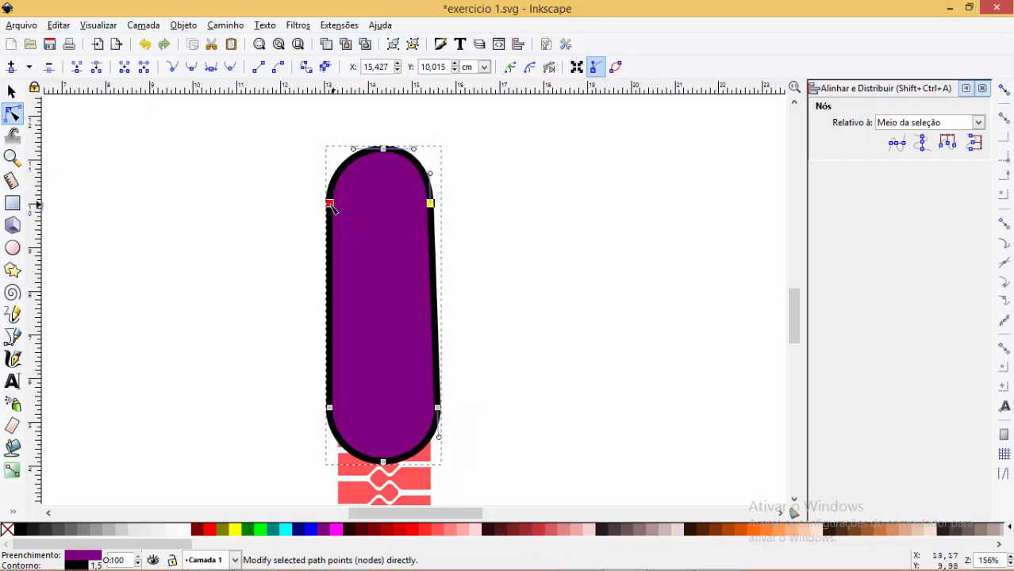
key("Right")
key("Right")
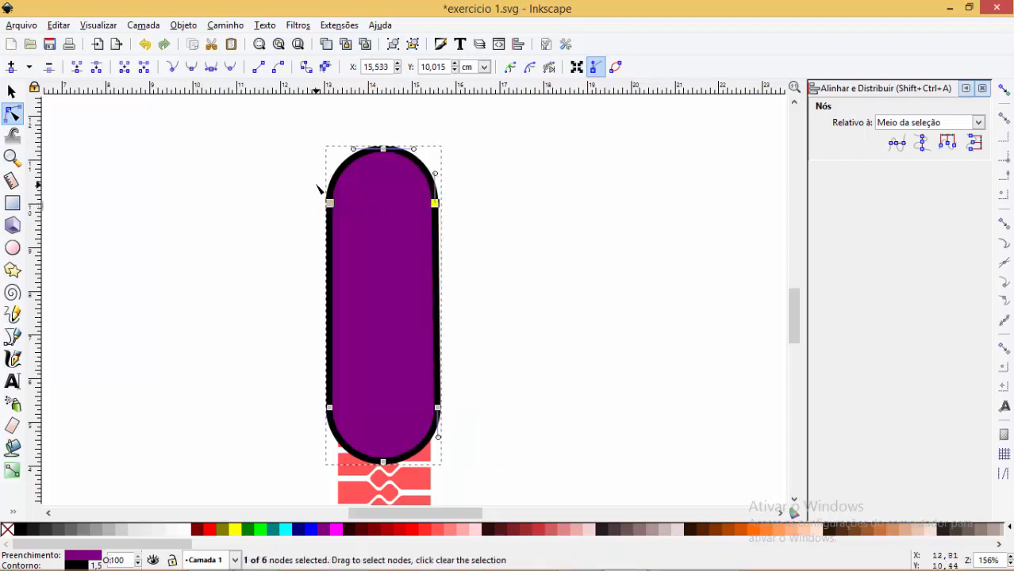
key("Right")
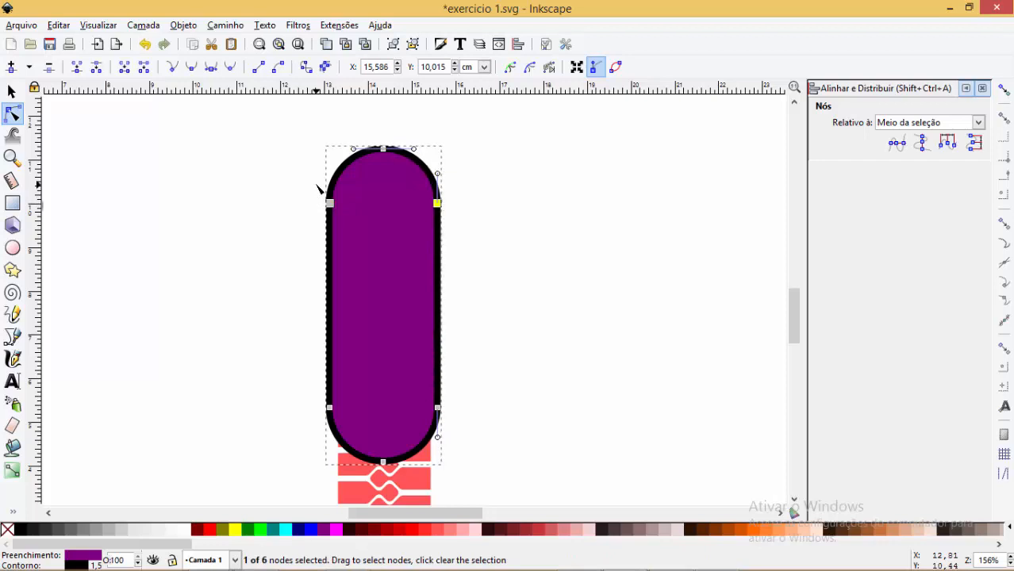
key("Left")
key("Left")
key("Right")
key("Right")
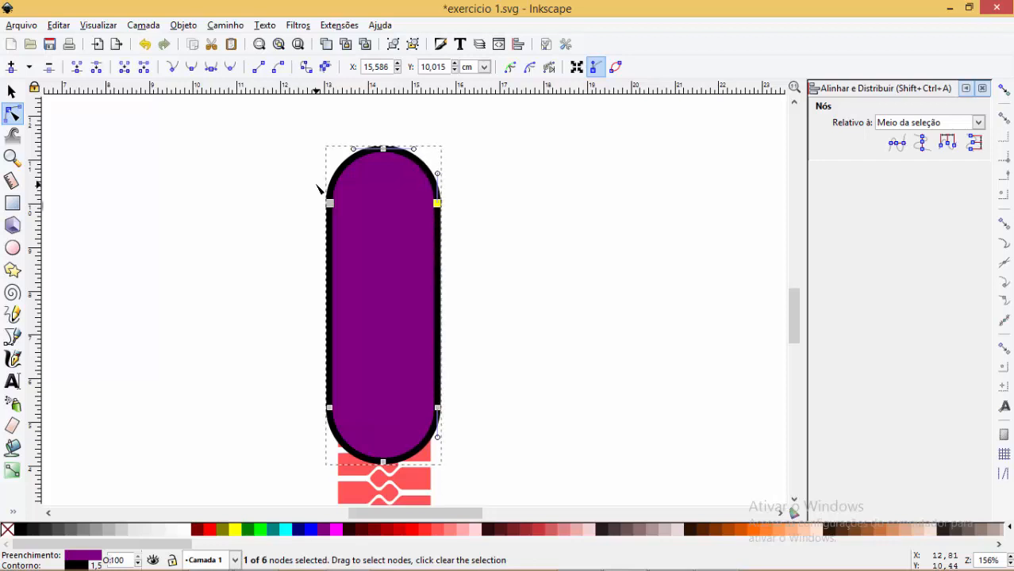
key("Left")
key("Left")
key("Left")
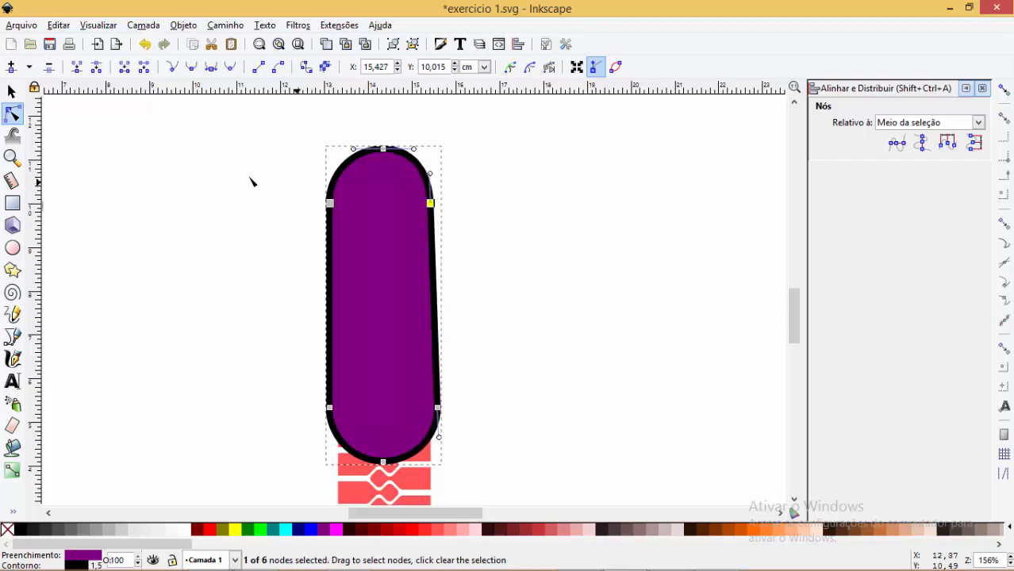
Nudge the path's upper left side node inward to X 13.275 cm so the upper end tapers on both sides.
left_click_drag(282, 149, 334, 219)
key("Right")
key("Right")
key("Right")
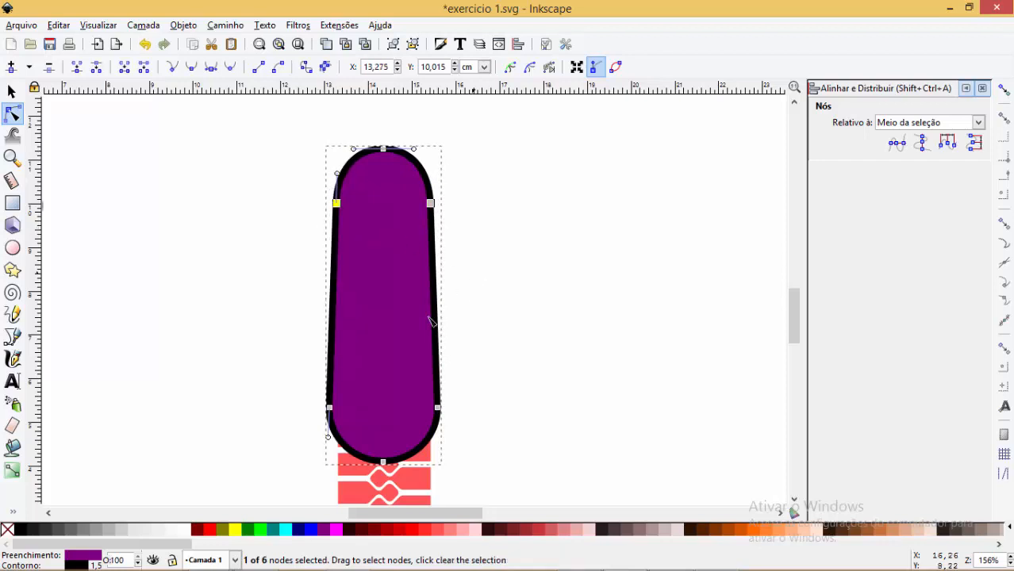
Widen the path's lower end by nudging its left side node to X 13.010 cm and its right side node to 15.691 cm.
left_click_drag(261, 341, 369, 429)
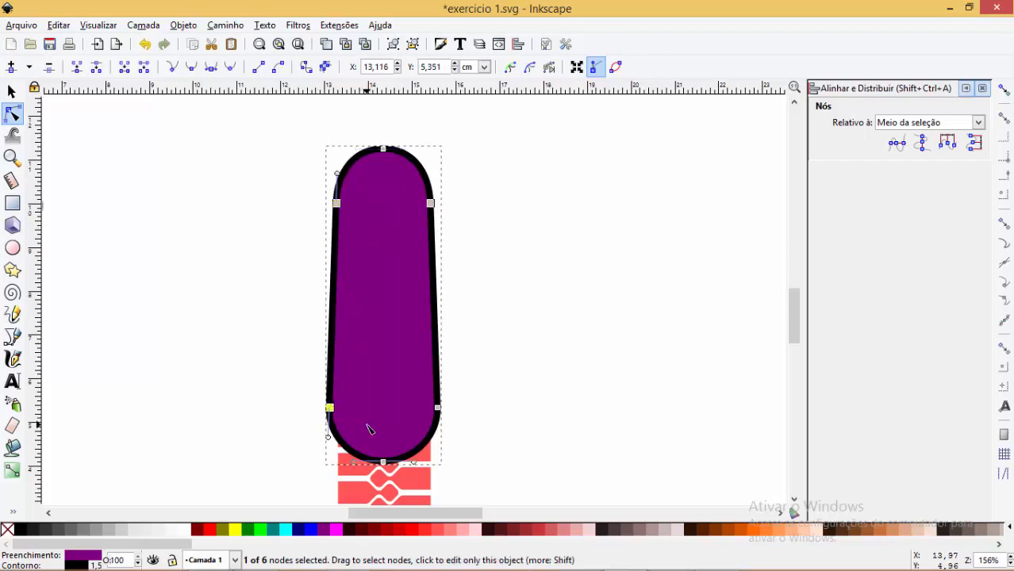
key("Left")
key("Left")
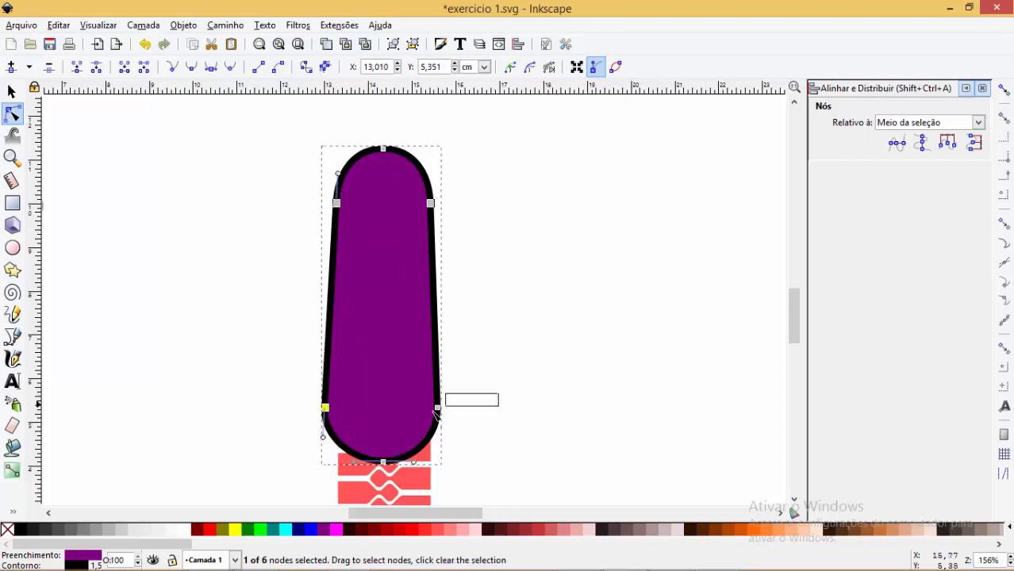
left_click_drag(435, 413, 428, 419)
key("Right")
key("Right")
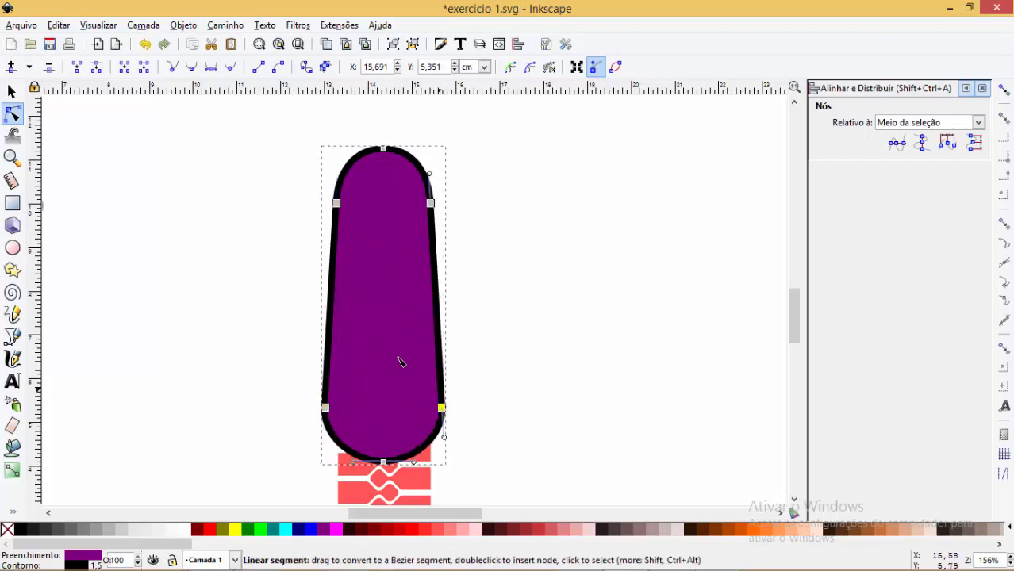
Draw an ellipse about 2.03 cm wide and 1.68 cm tall inside the purple pull's wide lower end.
left_click(11, 92)
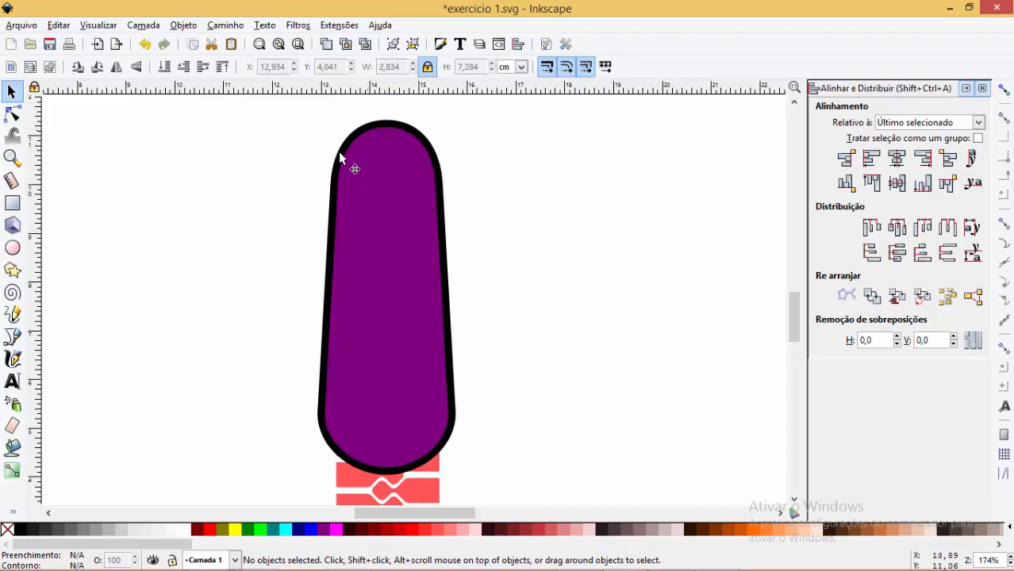
left_click(17, 254)
scroll(402, 436, "up", 2)
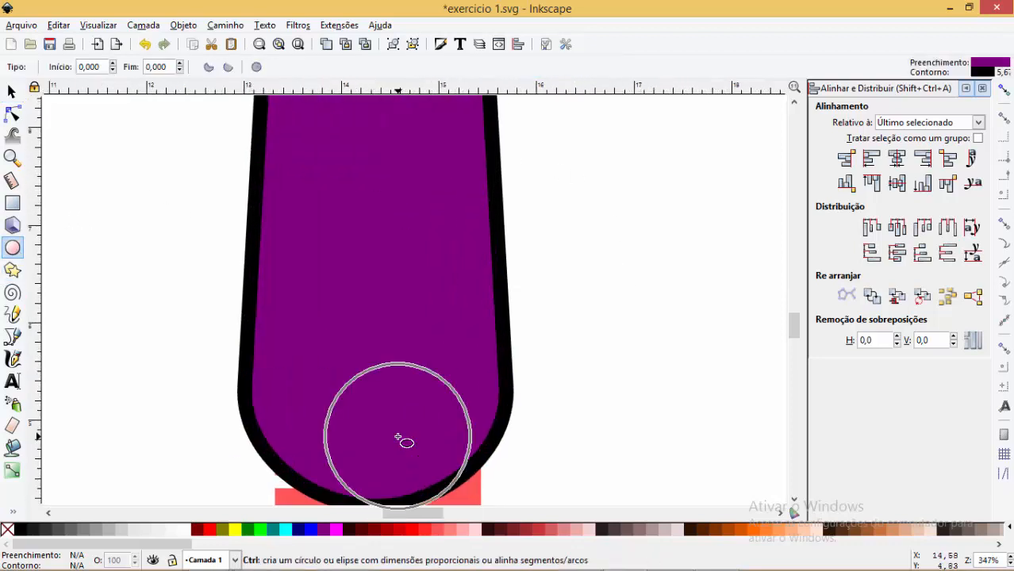
mouse_move(280, 263)
left_mouse_down()
mouse_move(473, 423)
mouse_move(447, 405)
left_mouse_up()
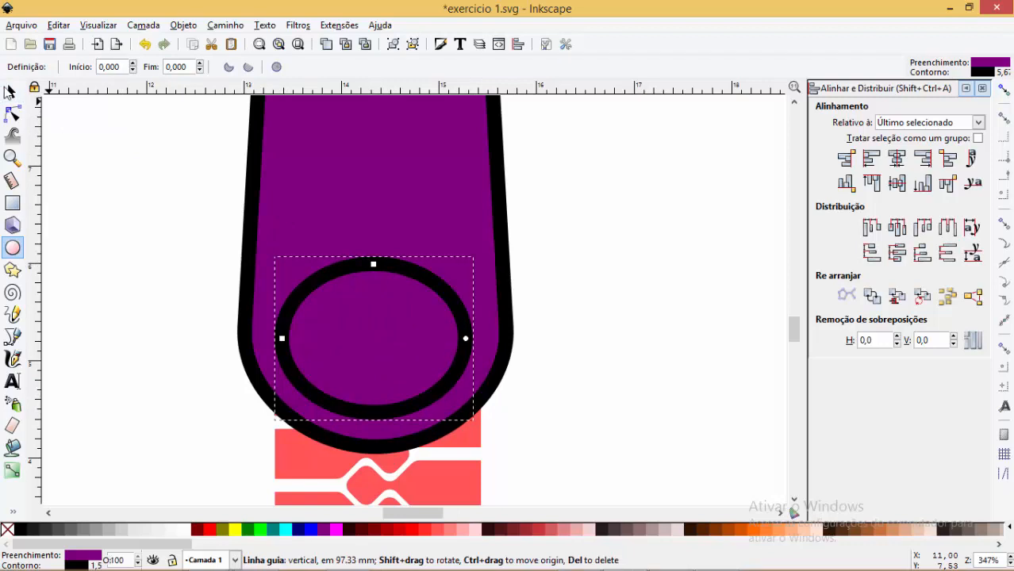
left_click(9, 92)
left_click_drag(350, 262, 350, 261)
Stretch the ellipse slightly downward to a height of 1.712 cm.
key("z")
left_click_drag(249, 218, 559, 465)
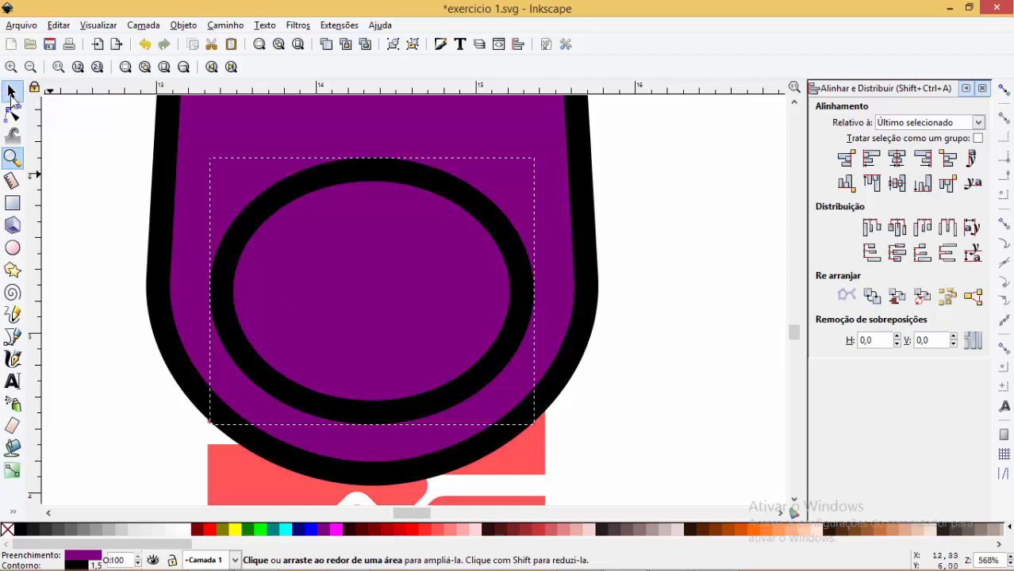
left_click(10, 92)
key("Escape")
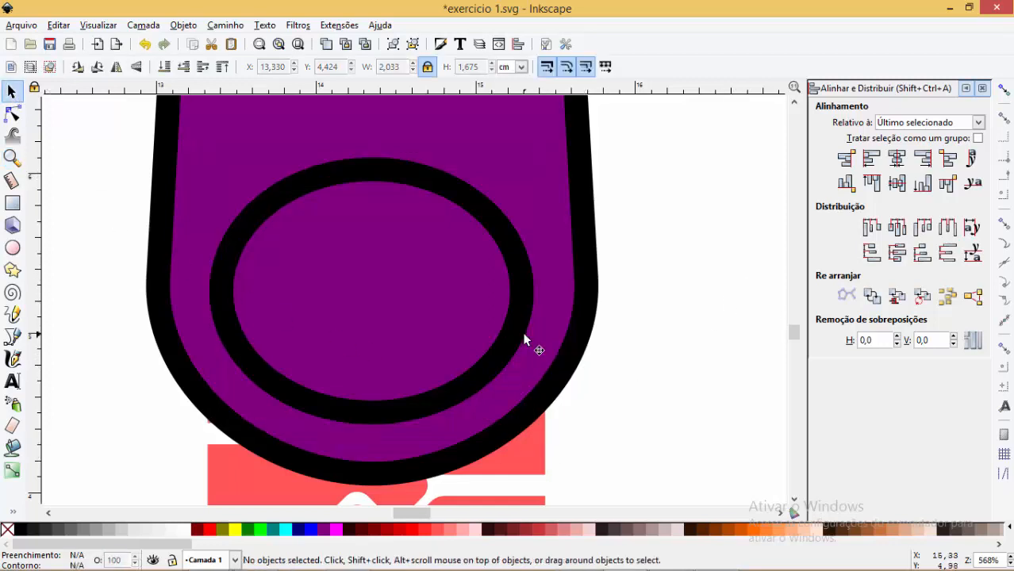
left_click(366, 409)
left_click_drag(371, 426, 370, 433)
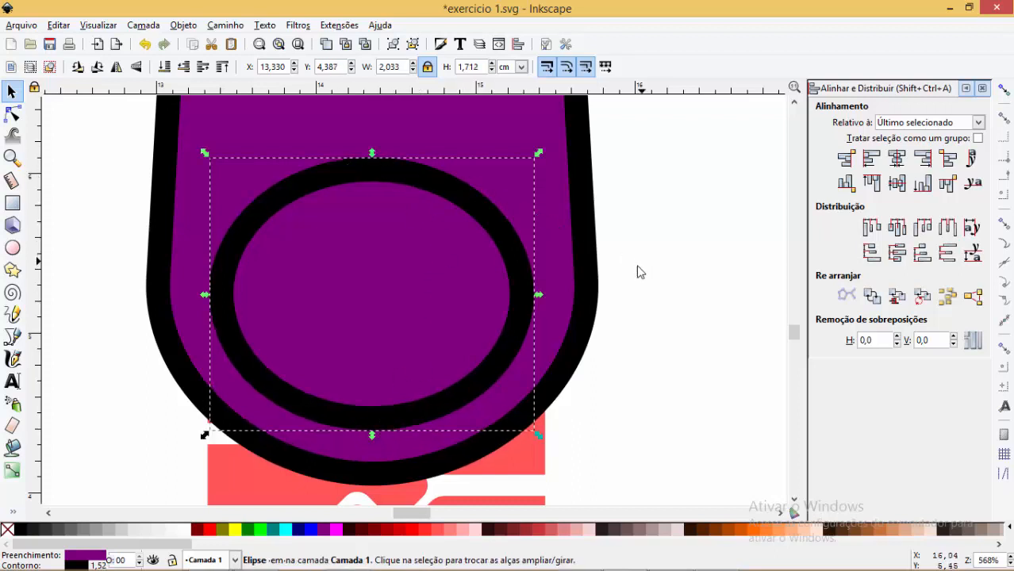
Center the ellipse and the purple pull on the same vertical axis.
left_click(581, 170, "shift")
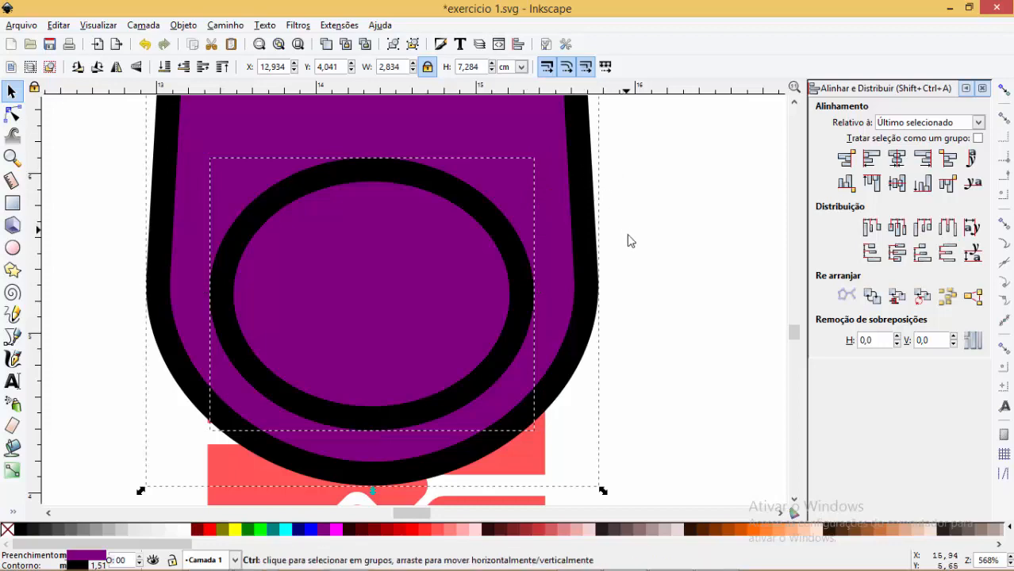
scroll(629, 240, "down", 6, "ctrl")
key("z")
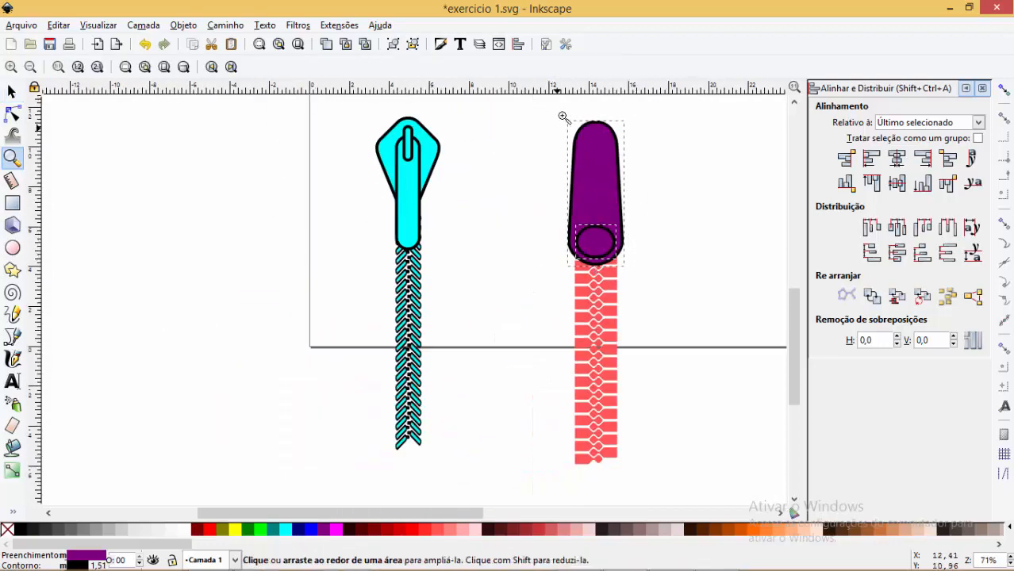
left_click_drag(562, 116, 663, 297)
key("s")
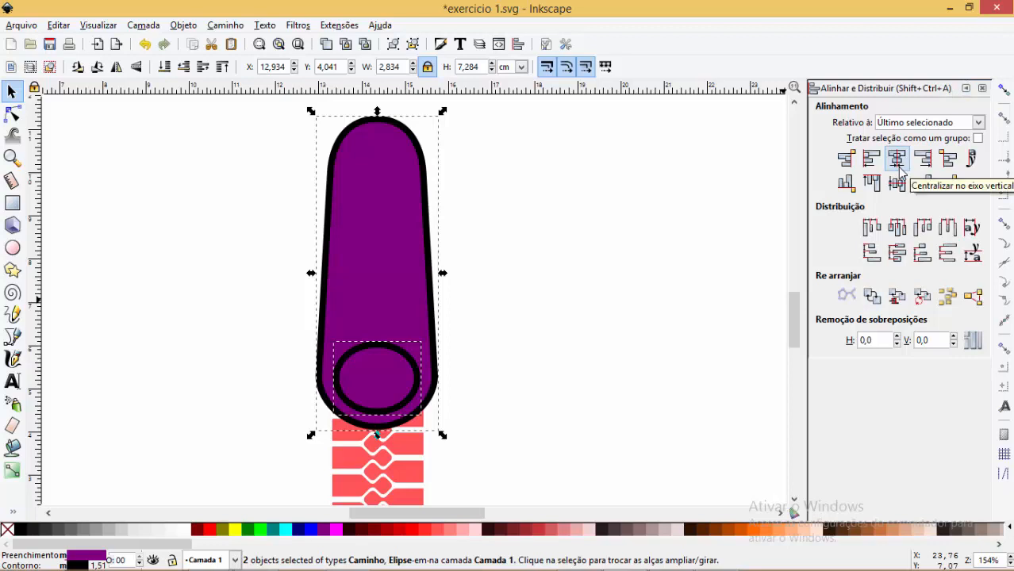
left_click(897, 161)
left_click(497, 280)
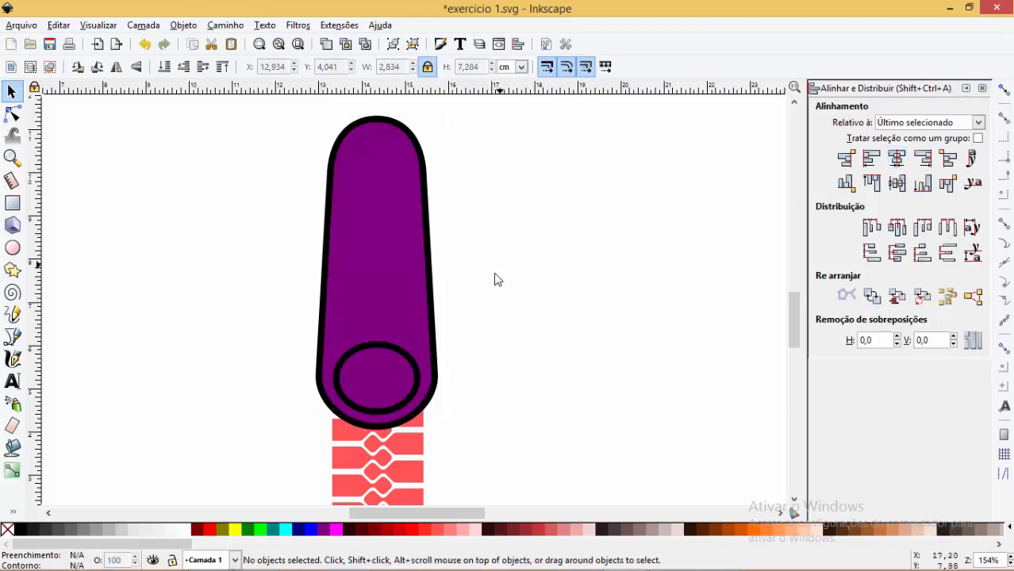
Subtract the ellipse from the purple pull to cut its lower hole, and move the pull down to Y 2.921 cm.
left_click(420, 388)
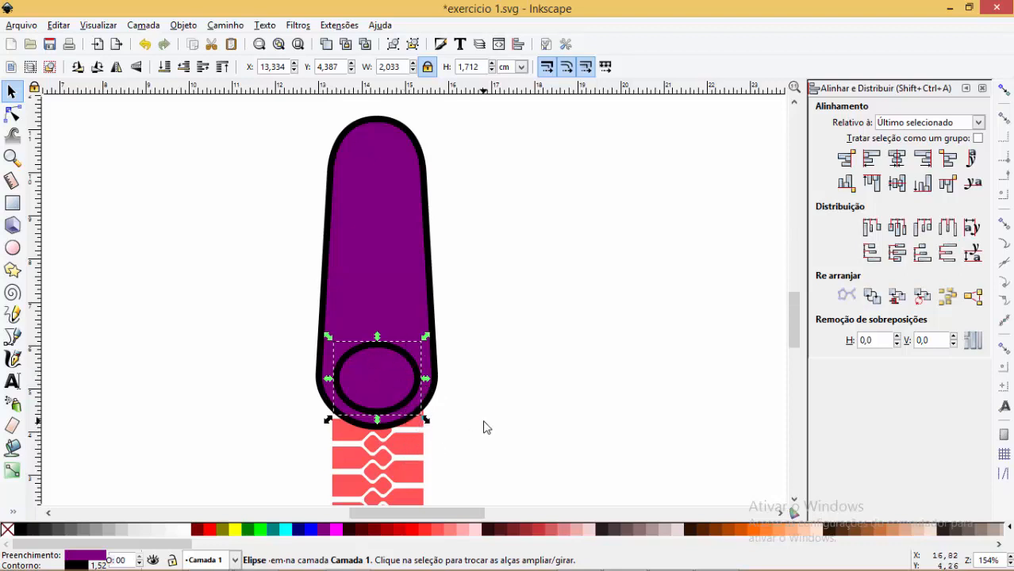
left_click_drag(321, 134, 452, 246)
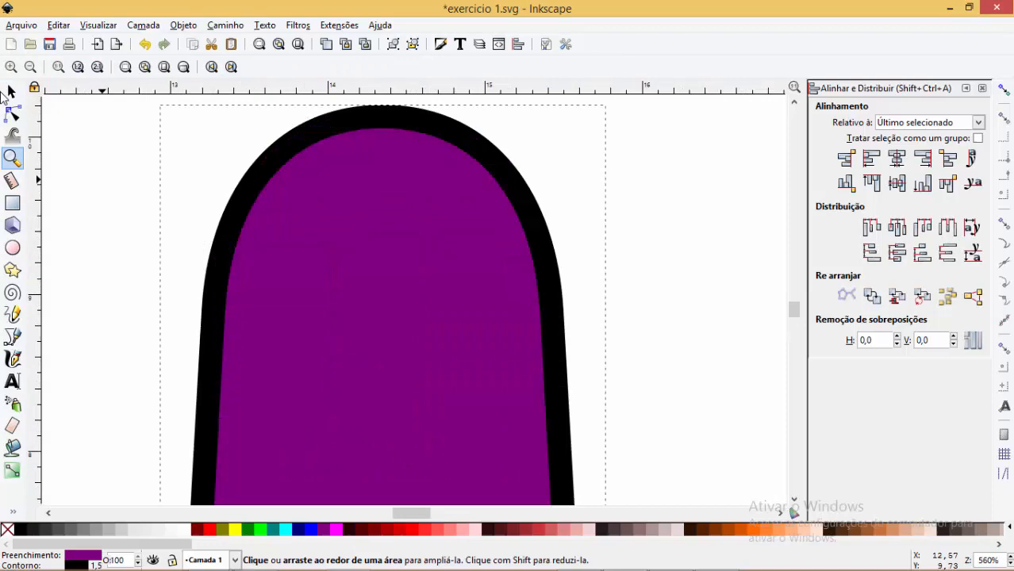
left_click(9, 94)
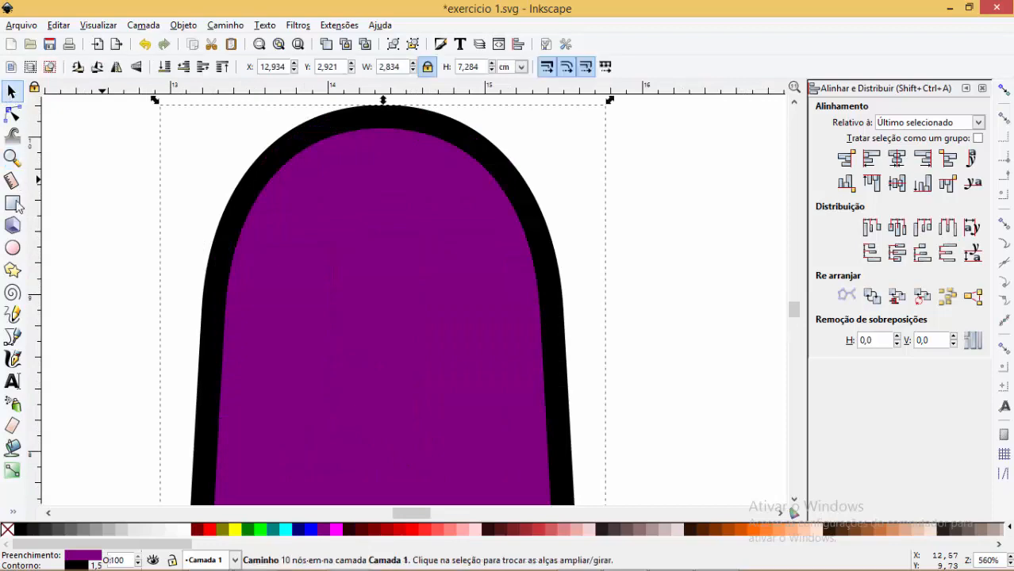
Draw a circle about 1.42 cm across inside the pull's narrow upper end.
left_click(12, 247)
mouse_move(286, 161)
left_mouse_down()
mouse_move(446, 350)
mouse_move(503, 380)
left_mouse_up()
left_click(12, 92)
mouse_move(430, 165)
left_mouse_down()
mouse_move(411, 159)
mouse_move(418, 166)
left_mouse_up()
scroll(572, 239, "down", 5)
scroll(631, 293, "up", 2)
left_click_drag(490, 247, 483, 241)
scroll(523, 195, "up", 1)
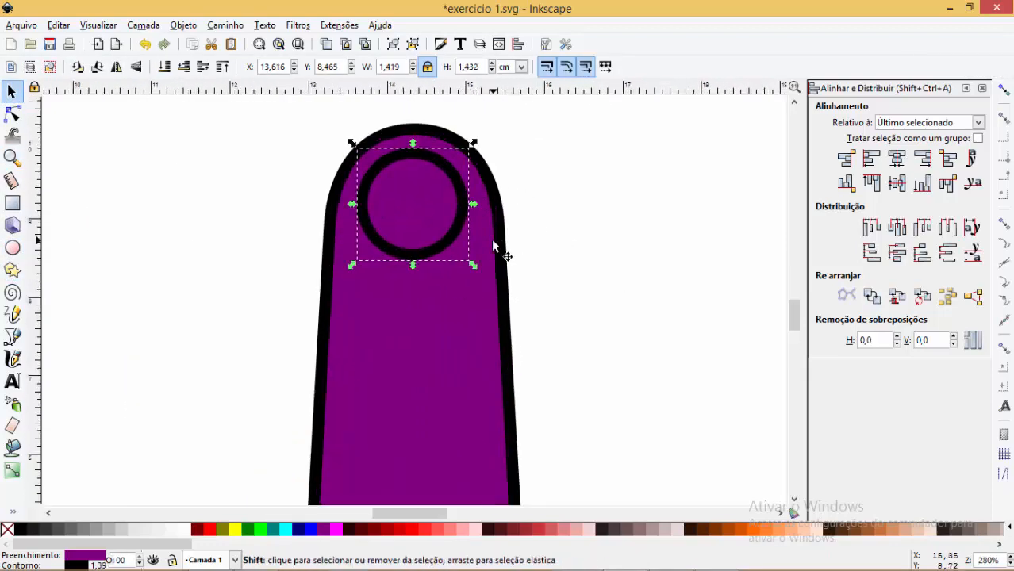
Center the circle on the pull's vertical axis.
left_click(493, 243, "shift")
left_click(897, 158)
left_click(635, 191)
Subtract the circle from the pull to cut a round hole in its upper end.
left_click(477, 205)
left_click(467, 208, "shift")
key("ctrl+minus")
key("Escape")
scroll(561, 338, "down", 5)
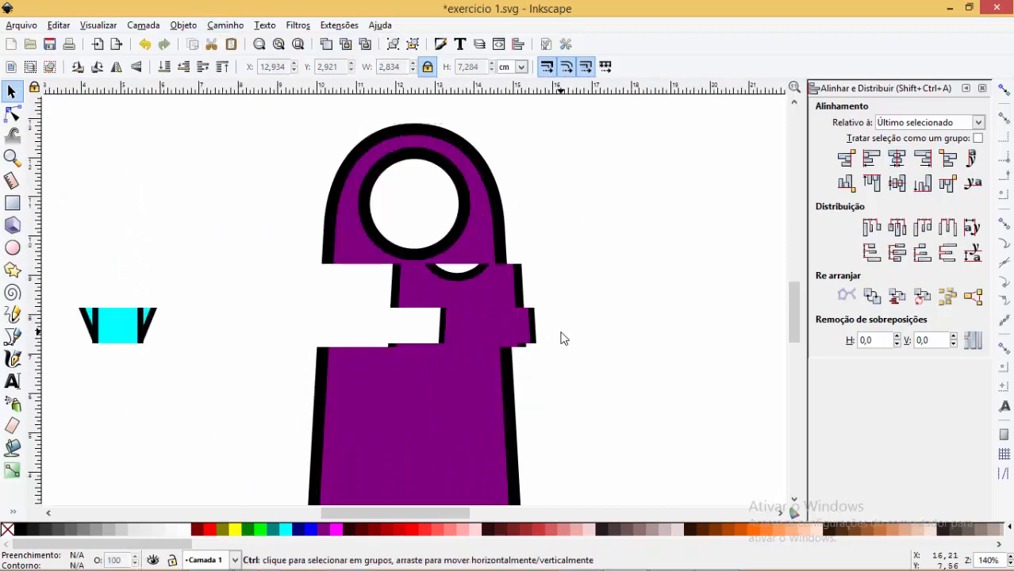
Draw a rounded purple square covering the pull's upper end and slightly reduce its corner rounding.
key("z")
left_click_drag(506, 275, 581, 438)
left_click(13, 95)
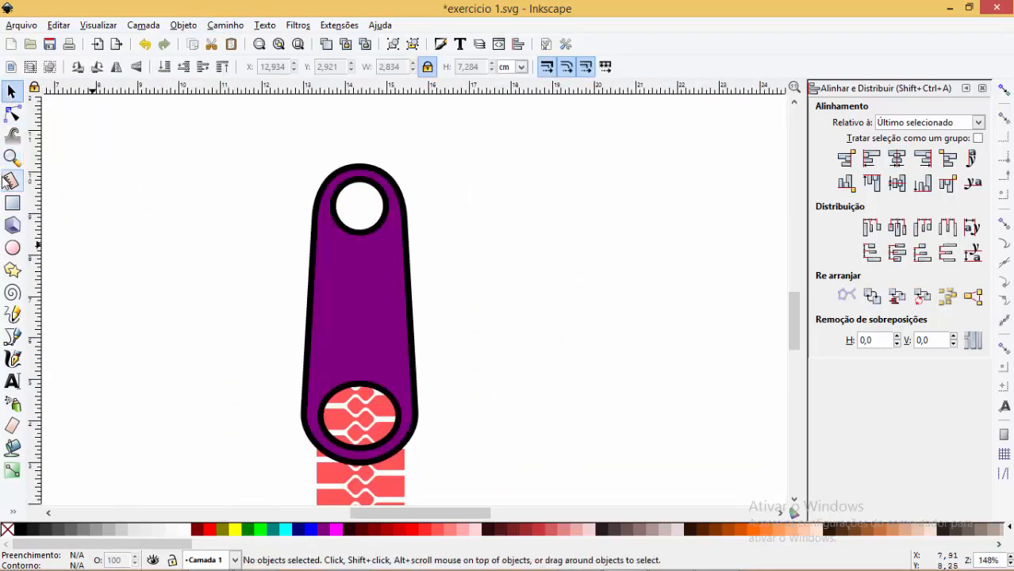
left_click_drag(287, 131, 425, 299)
left_click(24, 116)
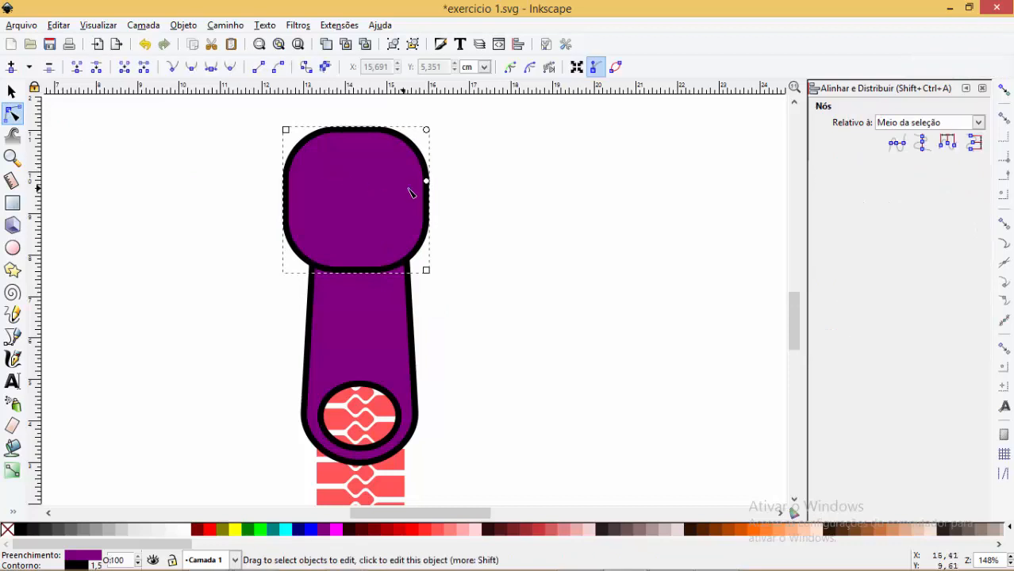
left_click_drag(426, 184, 426, 170)
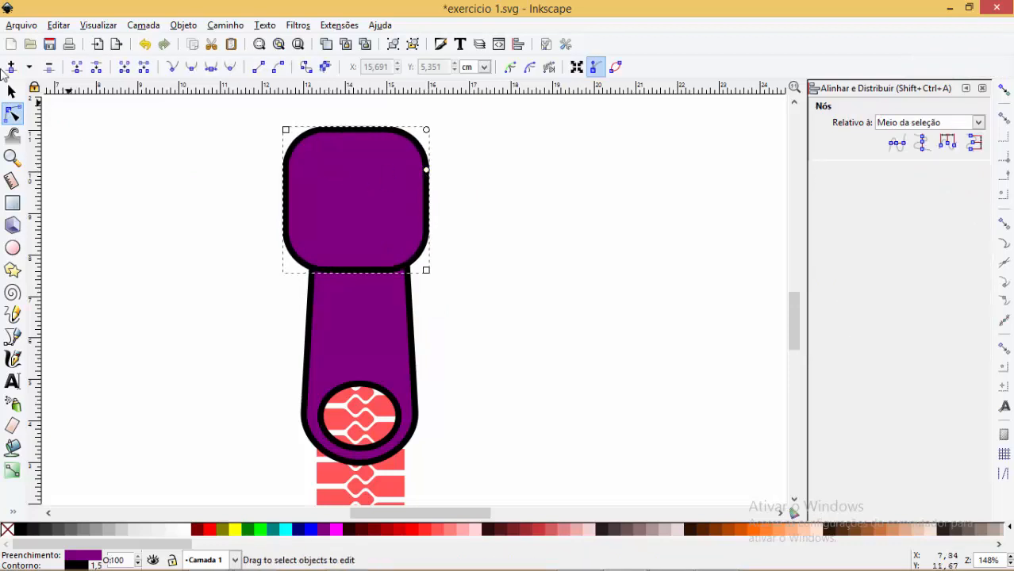
Rotate the rounded square so it stands on one corner as a diamond.
key("s")
left_click_drag(433, 278, 468, 205)
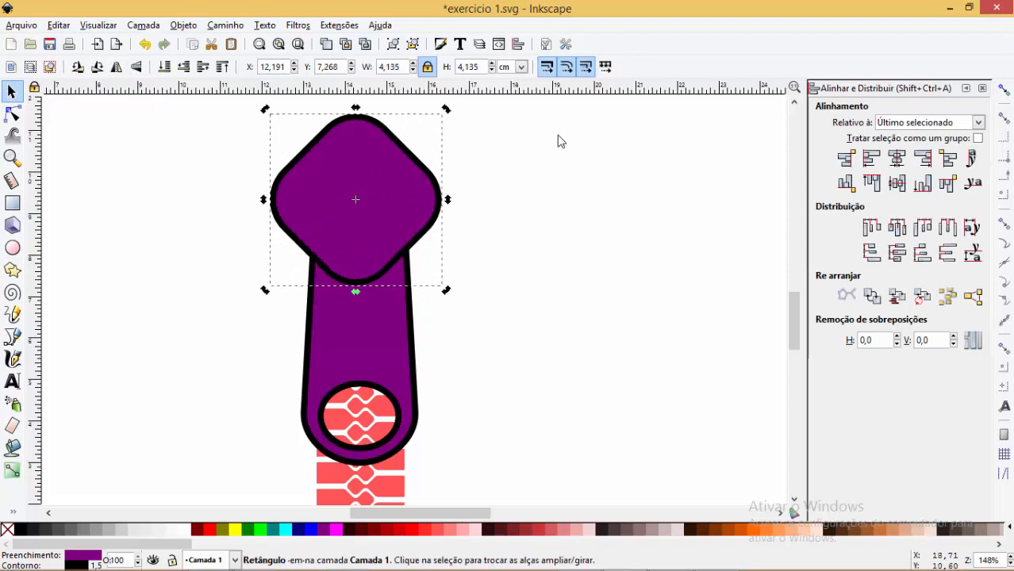
left_click(560, 141)
Send the diamond to the bottom of the stacking order behind the pull and fill it with fuchsia (#FF00FF).
left_click(360, 184)
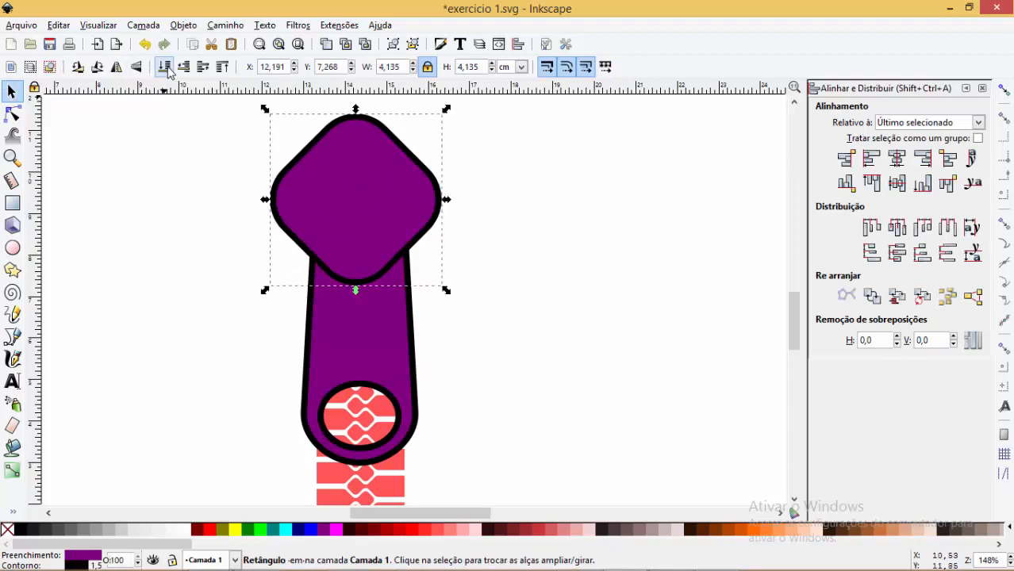
left_click(165, 67)
left_click(339, 530)
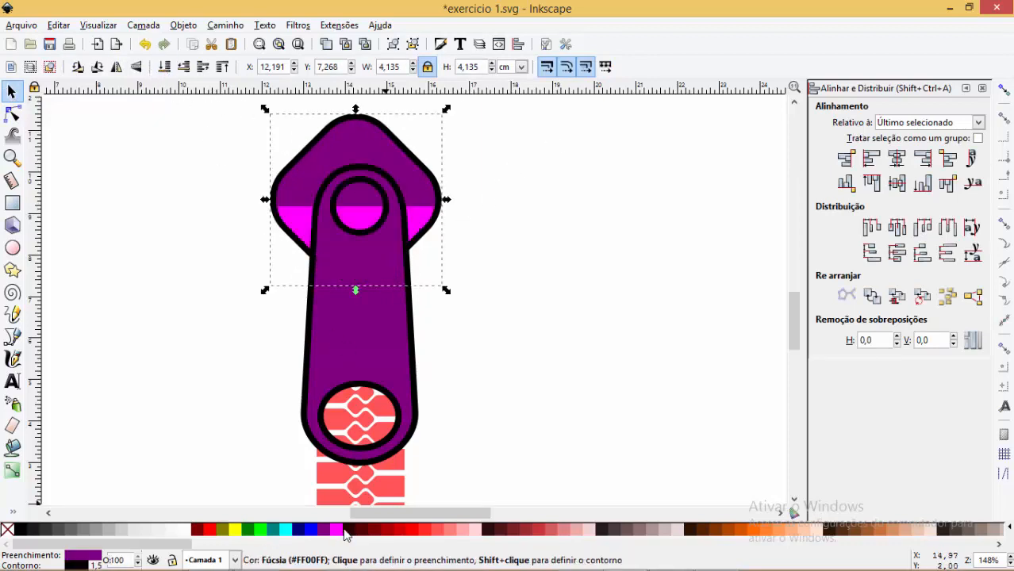
Move the fuchsia diamond down behind the pull's upper end to X 12.281, Y 6.785 cm.
left_click_drag(373, 139, 379, 161)
scroll(507, 238, "down", 2)
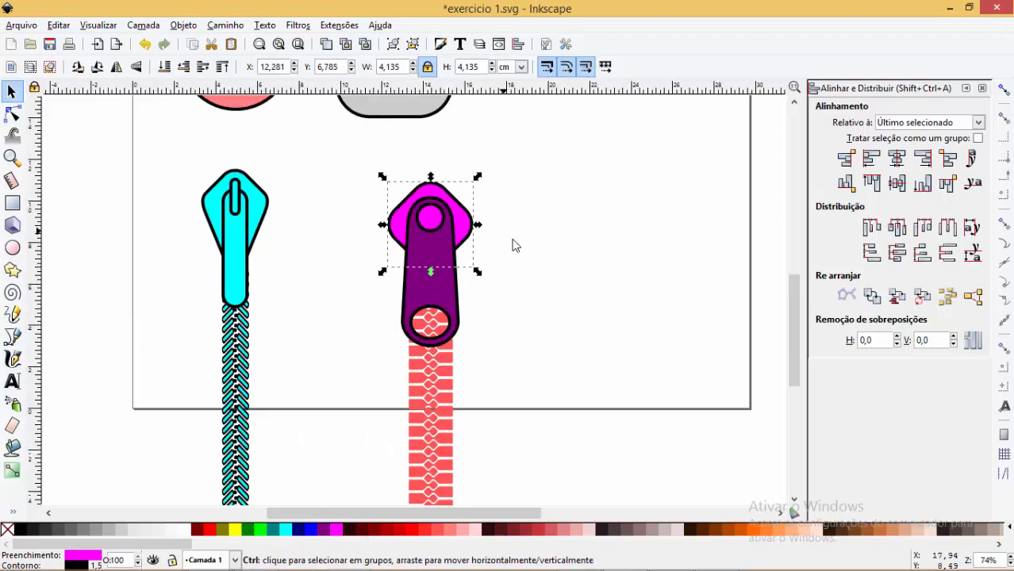
Convert the fuchsia diamond into a path with editable nodes.
scroll(490, 259, "up", 3)
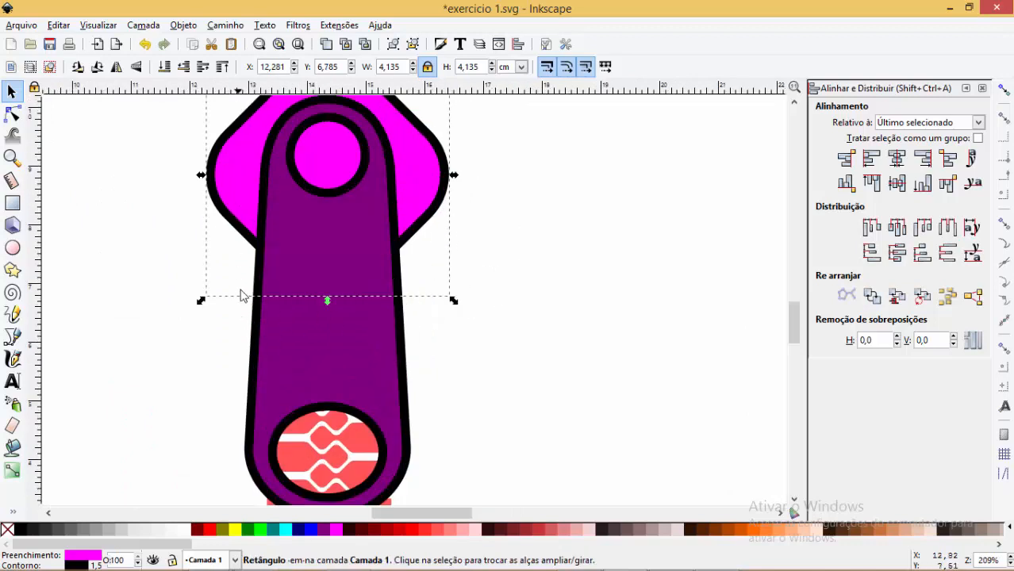
left_click(12, 114)
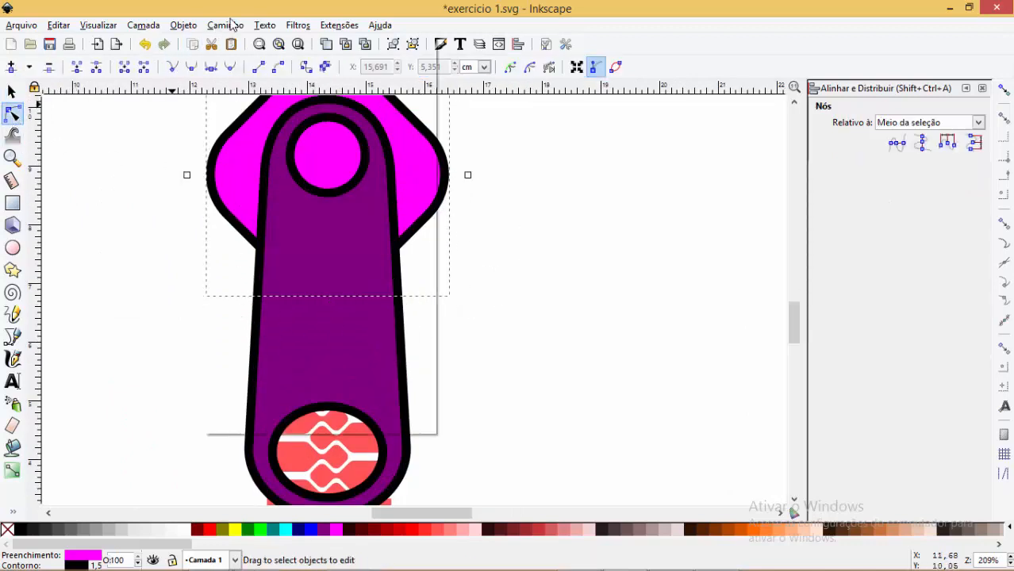
left_click(225, 24)
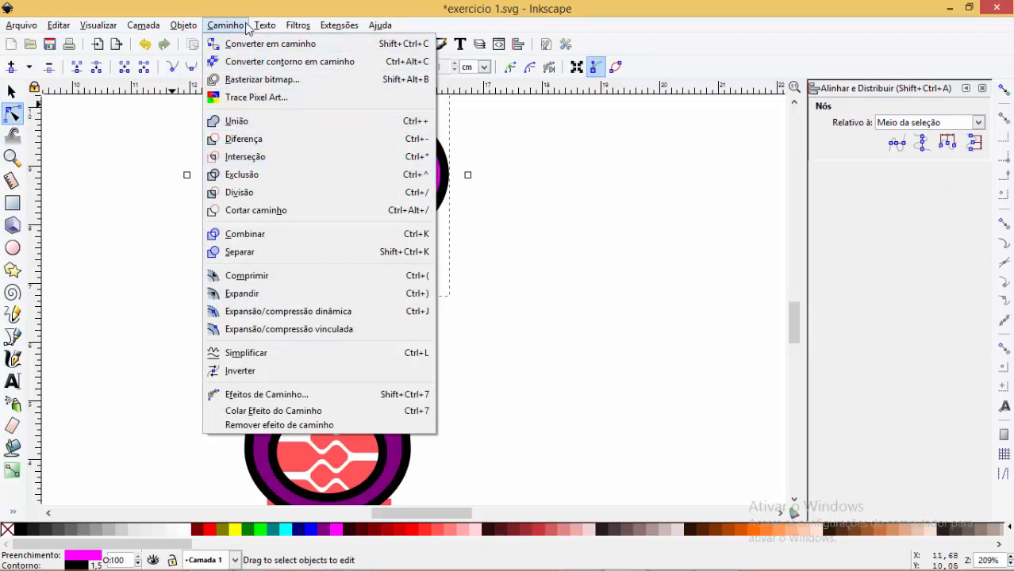
left_click(262, 49)
Move the right bottom node of the fuchsia slider outward to the pull's edge at X 15.561 cm.
left_click(306, 276)
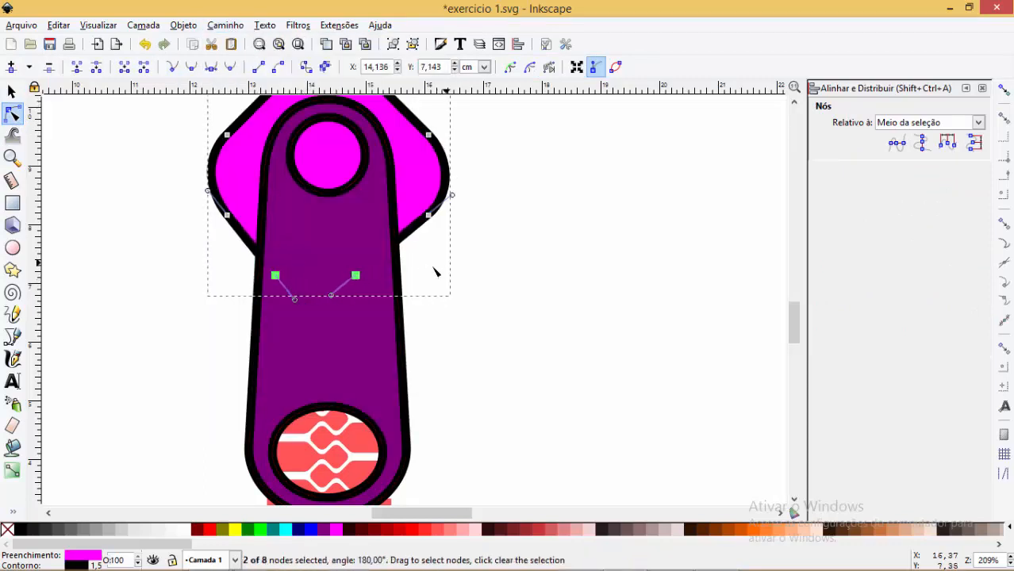
left_click(367, 277)
key("Right")
key("Right")
key("Right")
key("Right")
key("Right")
key("Right")
key("Right")
key("Right")
key("Right")
key("Right")
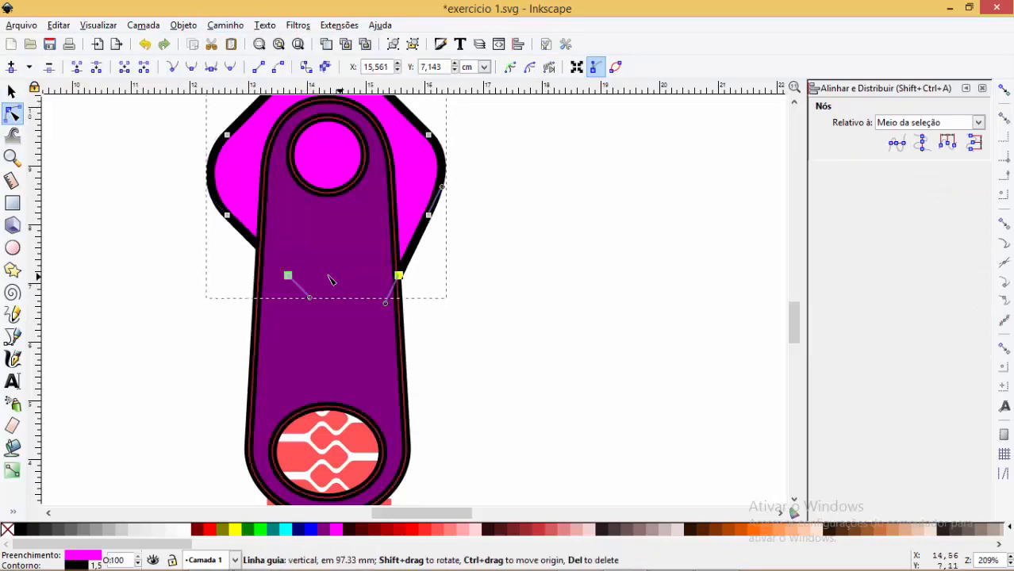
Move the left bottom node of the fuchsia slider outward to the pull's left edge, mirroring the other side.
left_click(290, 277)
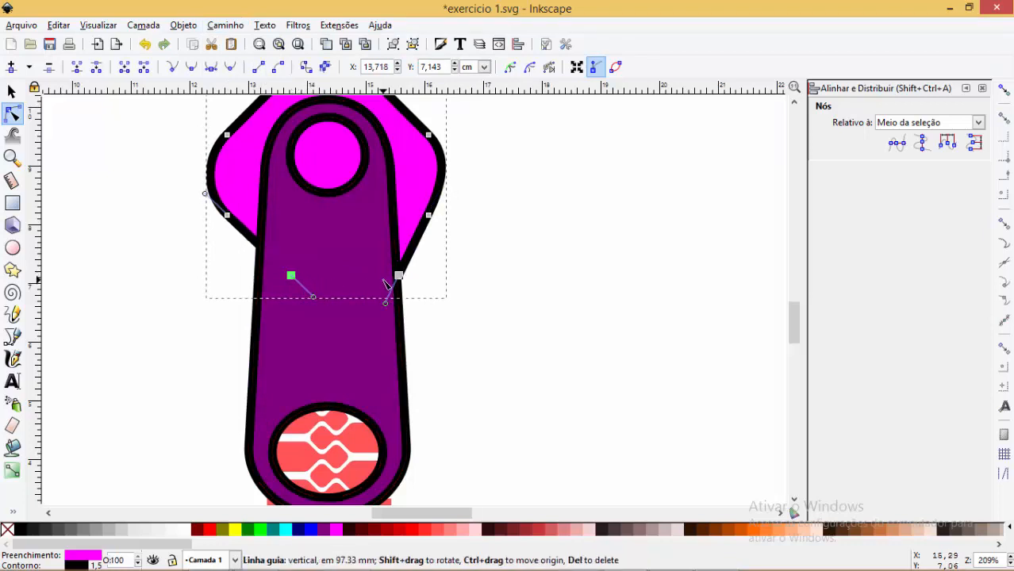
key("Left")
key("Left")
key("Left")
key("Left")
key("Left")
key("Left")
key("Left")
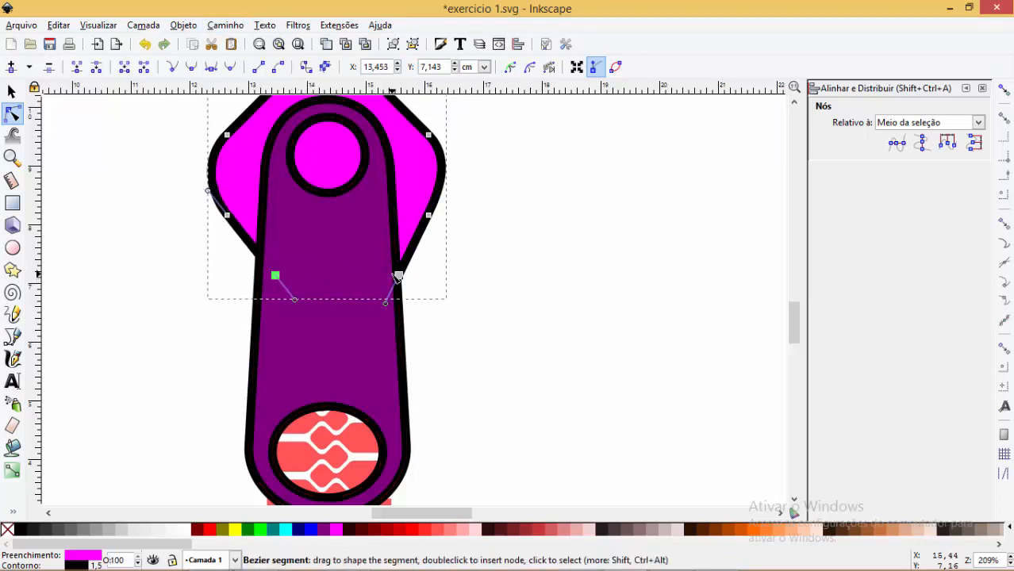
key("Left")
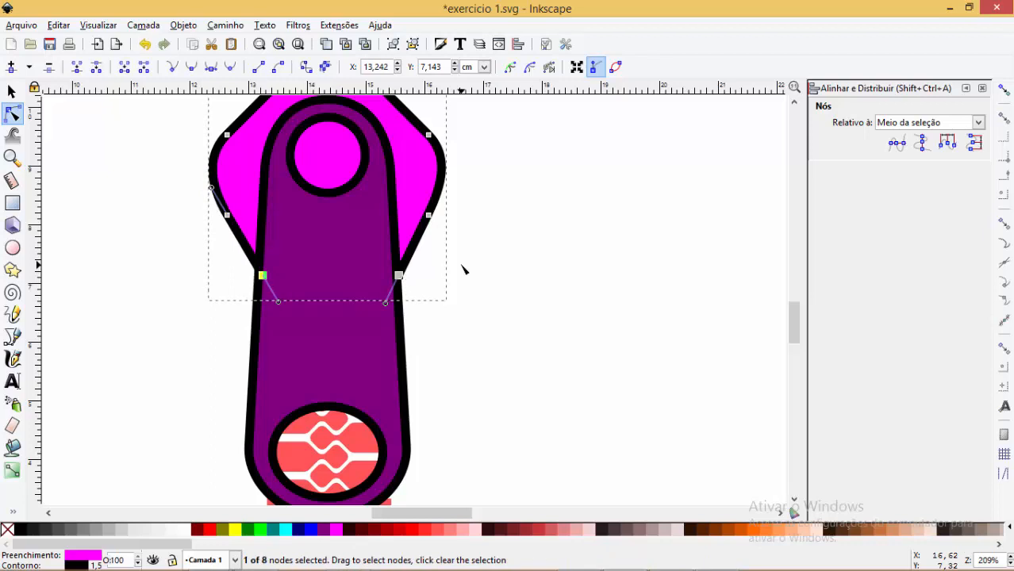
key("Left")
Lower both bottom nodes of the fuchsia slider together to Y 6.984 cm.
left_click_drag(169, 260, 527, 339)
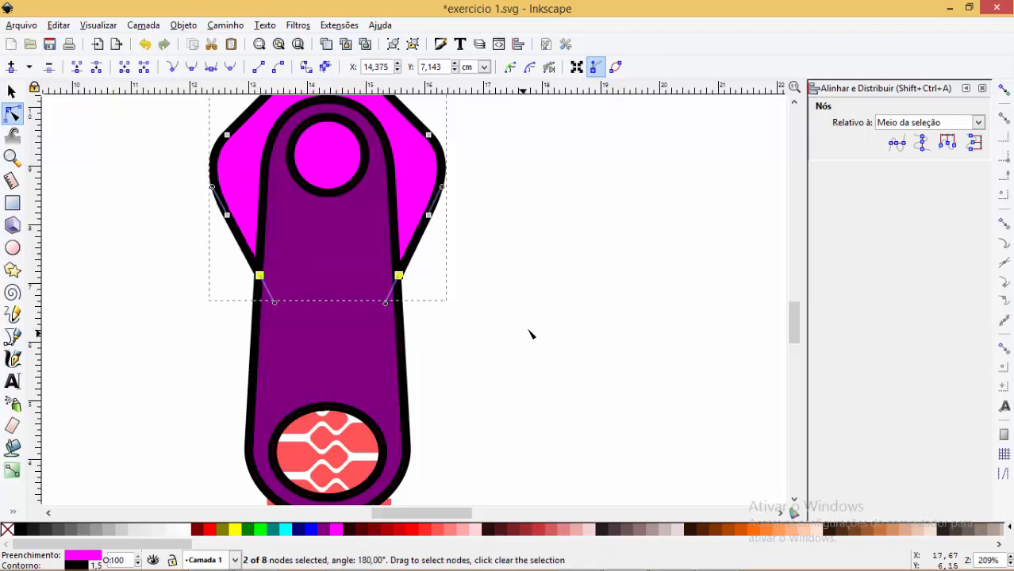
key("Down")
key("Down")
key("Down")
scroll(547, 315, "up", 3)
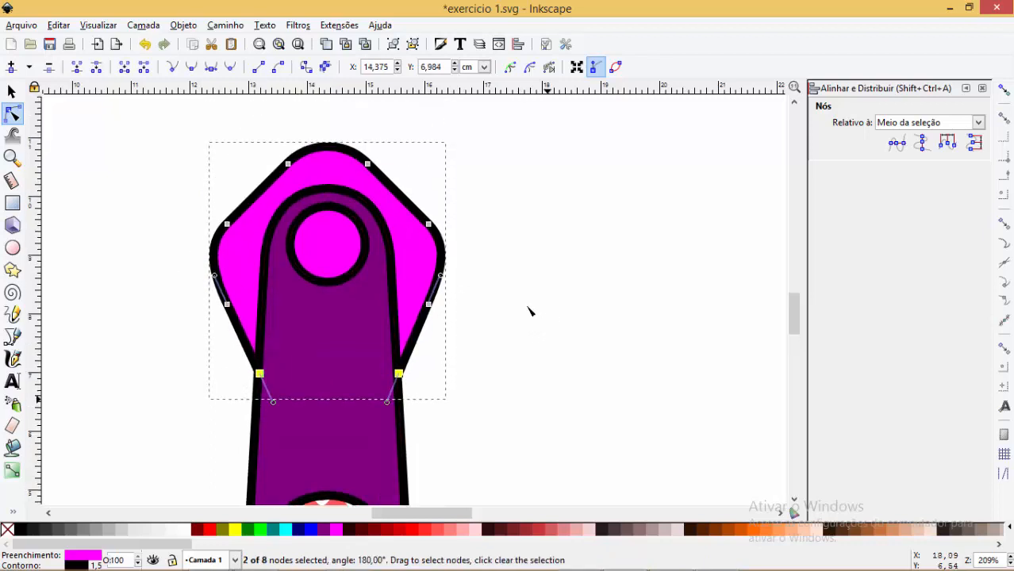
scroll(242, 226, "up", 1)
scroll(255, 232, "up", 1)
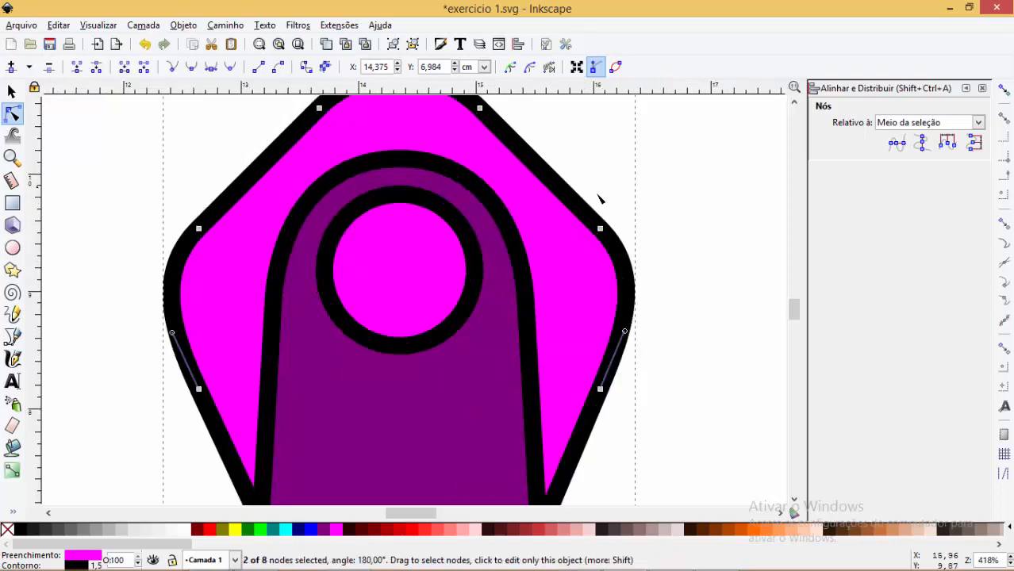
scroll(284, 245, "down", 1)
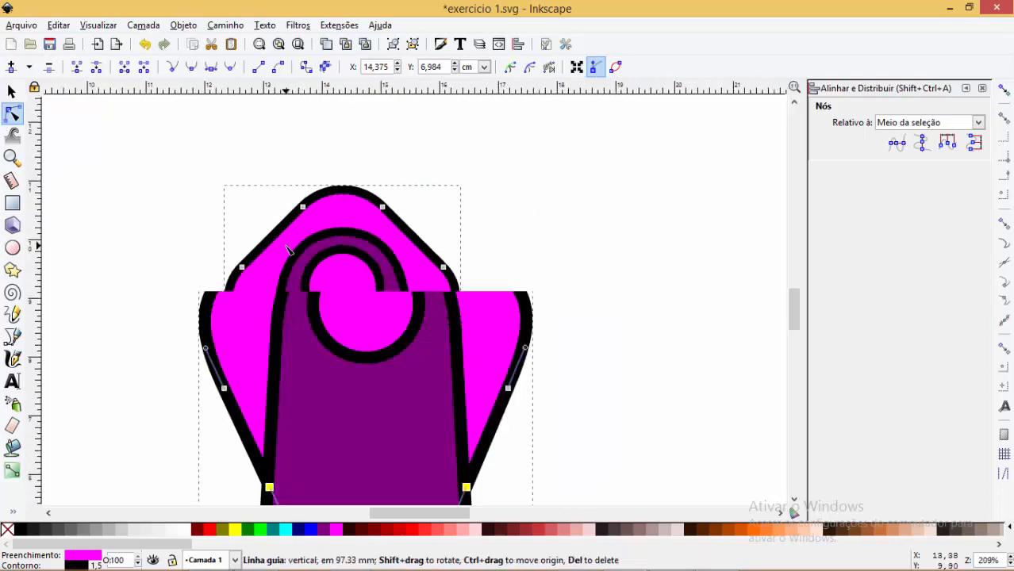
Try to turn the slider's rounded top segment into a straight line.
left_click(271, 236)
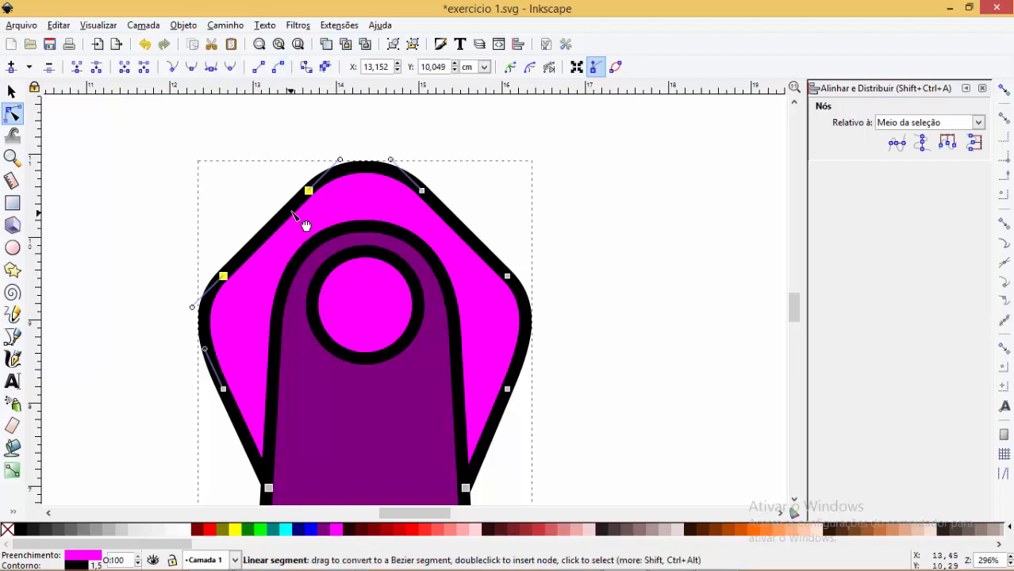
left_click(12, 92)
left_click(12, 114)
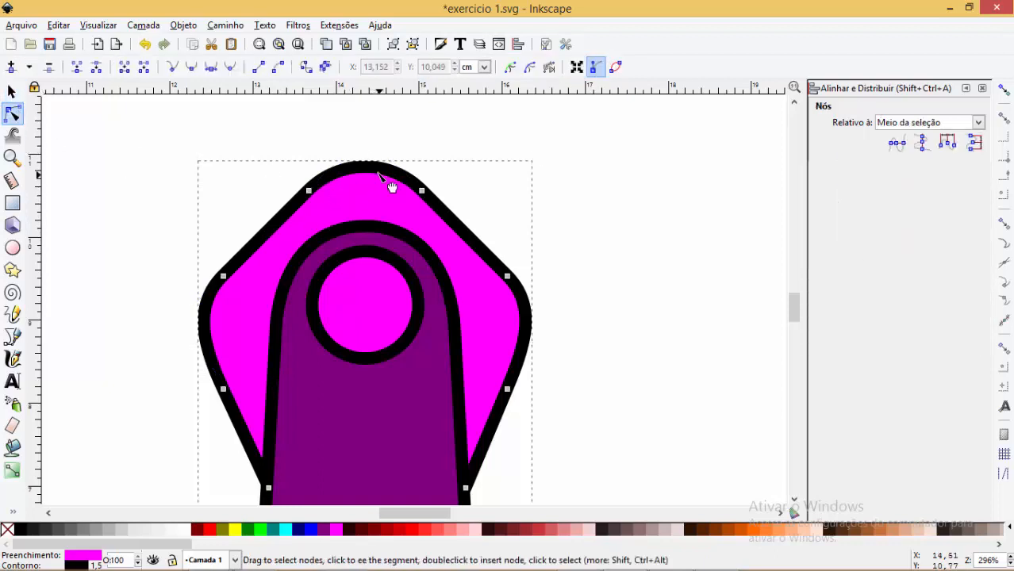
left_click(269, 232)
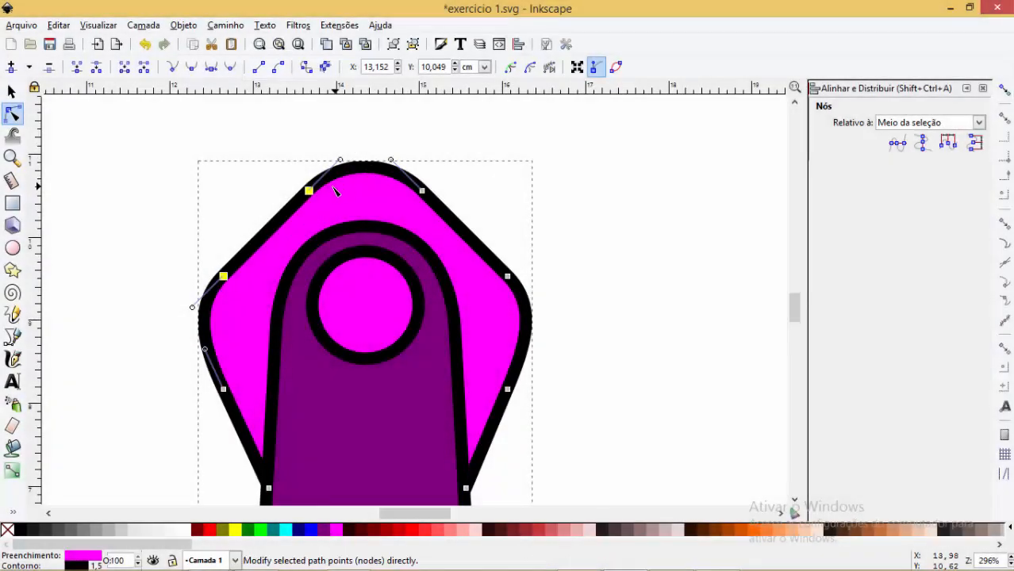
left_click(378, 187)
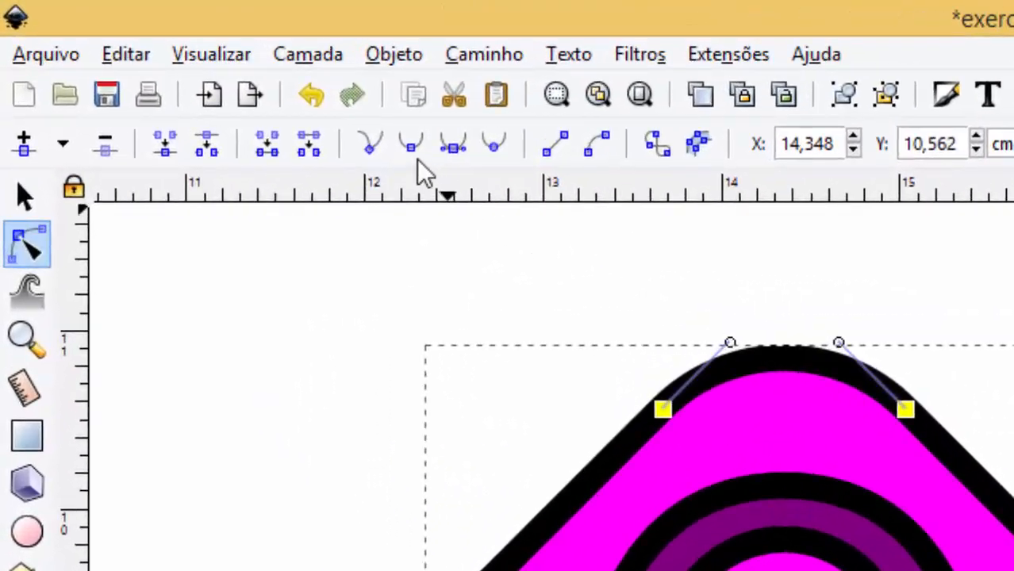
left_click(559, 148)
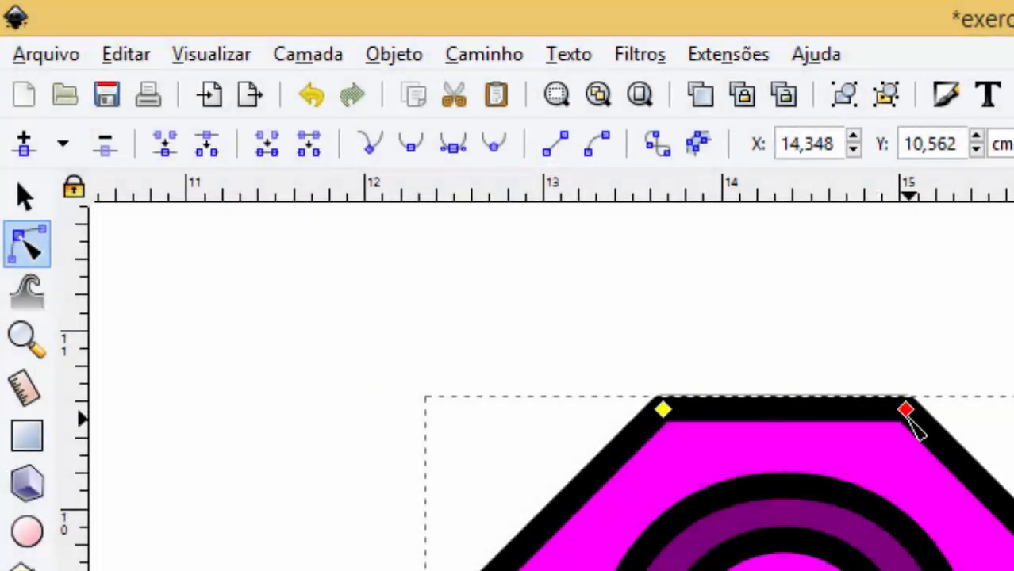
key("ctrl+z")
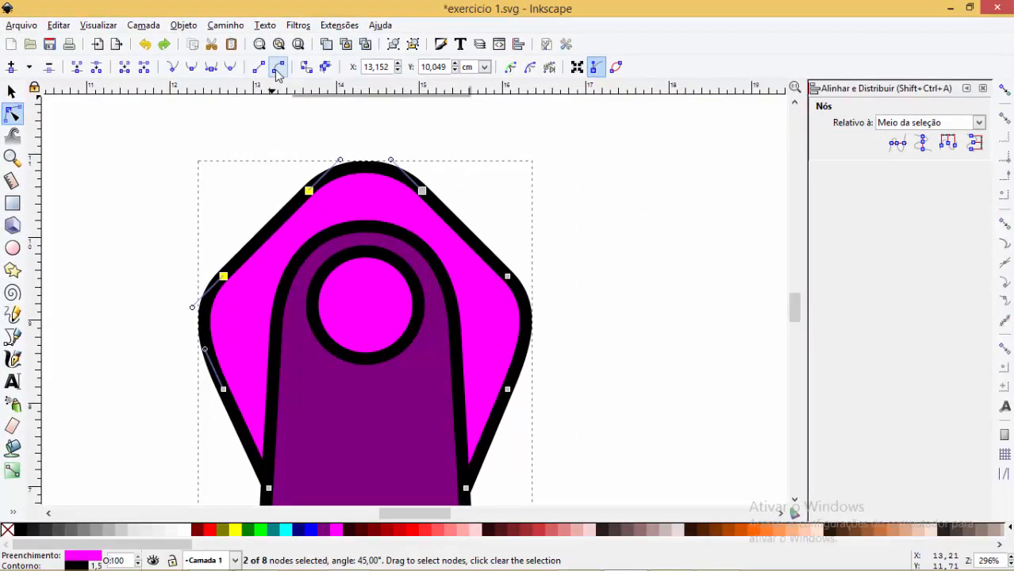
Convert the slider's two upper diagonal edges into curves and bow them slightly outward.
left_click(278, 68)
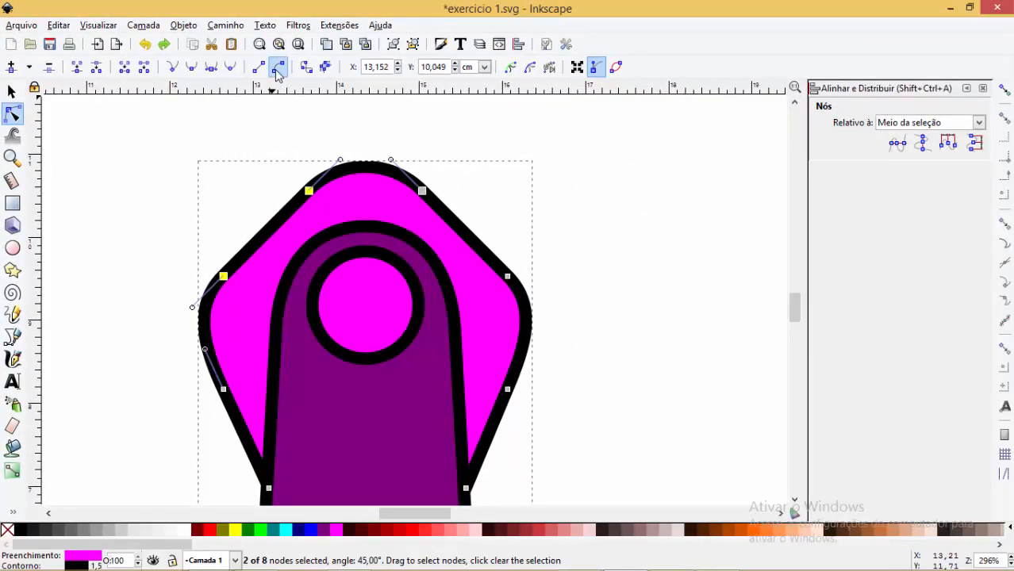
left_click_drag(275, 248, 273, 247)
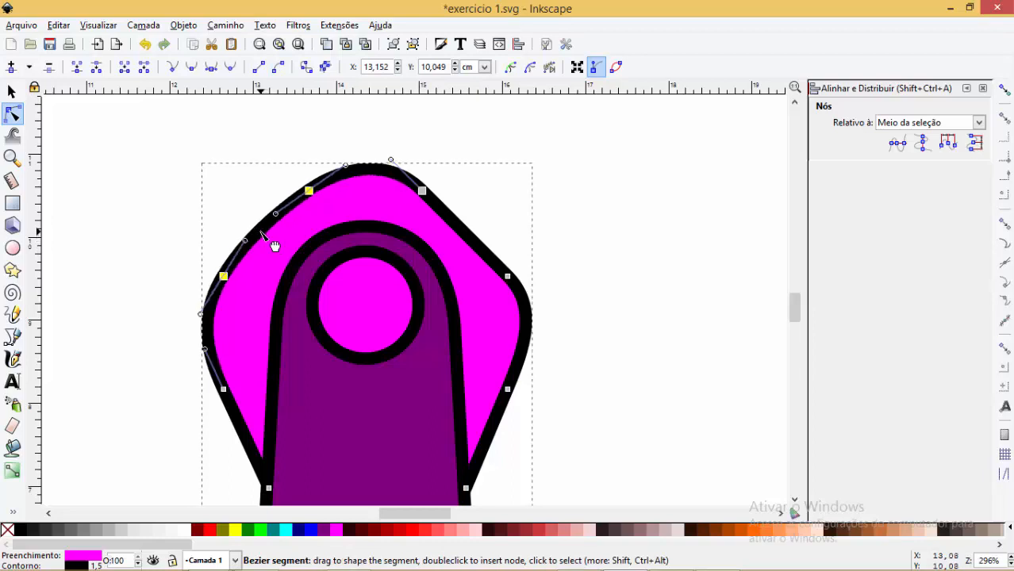
left_click(464, 233)
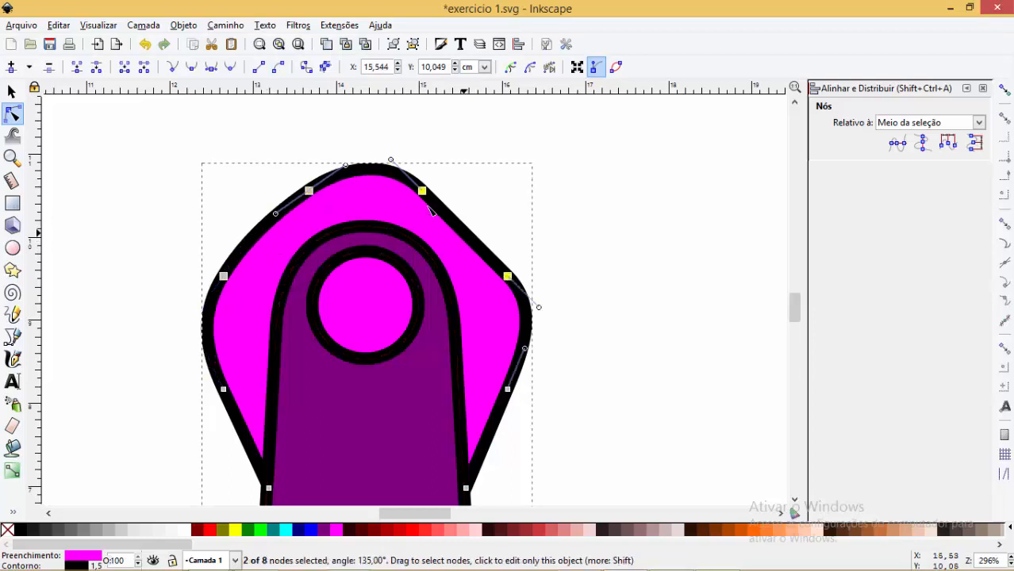
left_click(278, 68)
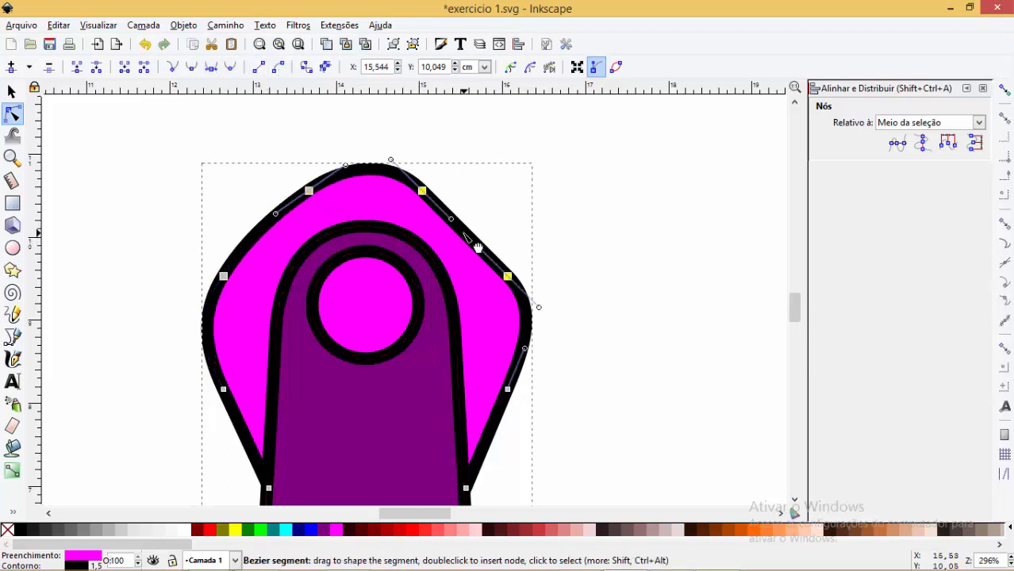
left_click_drag(482, 245, 469, 229)
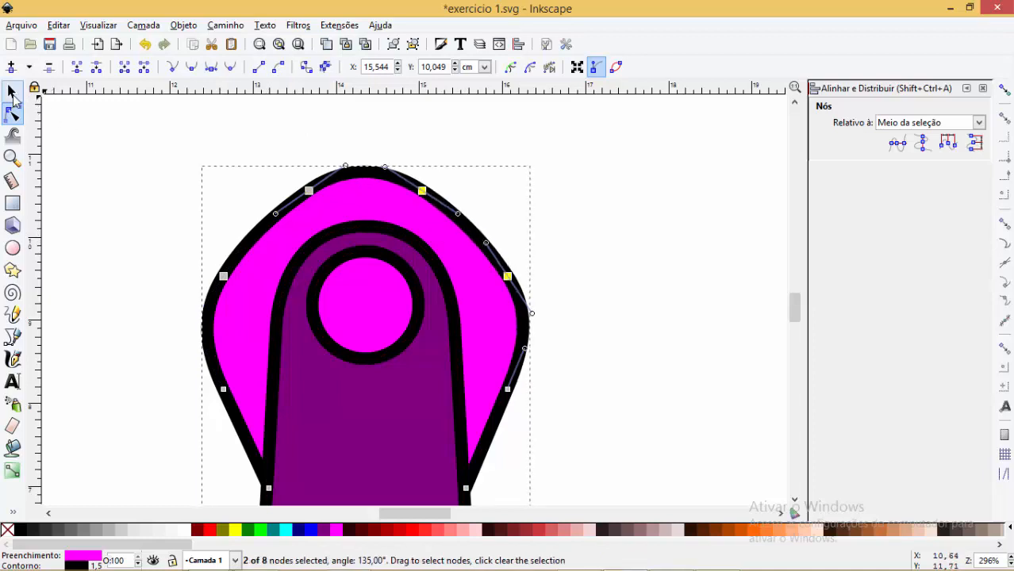
left_click(11, 92)
left_click(520, 222)
Draw an upright rounded fuchsia bar about 0.81 by 2.15 cm over the slider's top and the pull's upper hole.
scroll(546, 215, "down", 4)
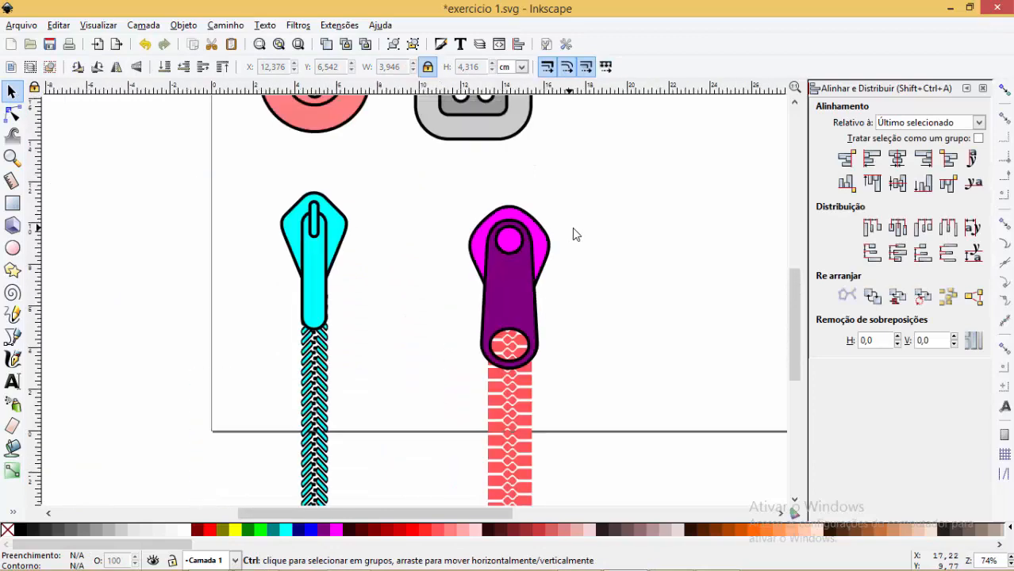
key("z")
left_click_drag(430, 177, 597, 289)
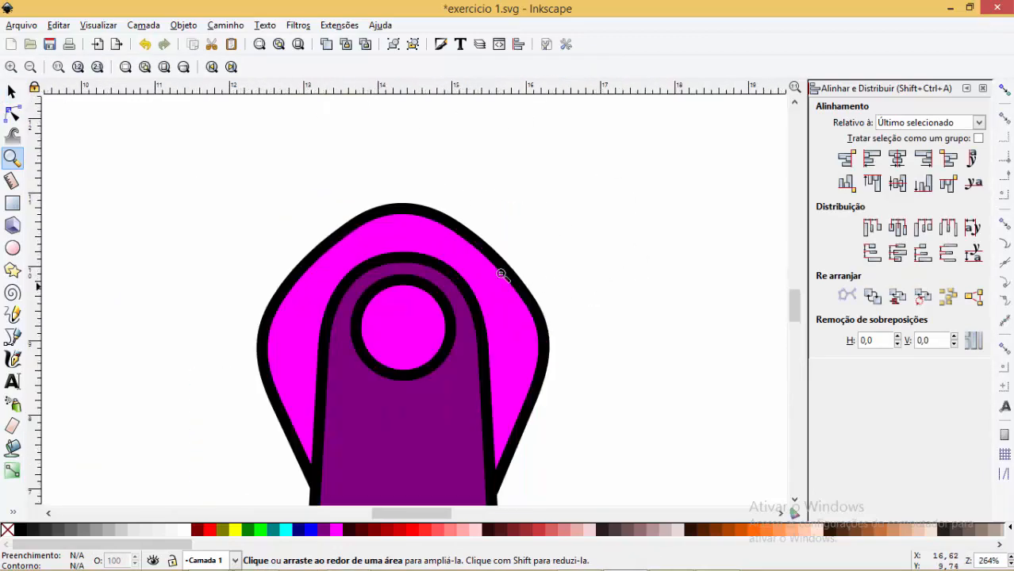
left_click(12, 92)
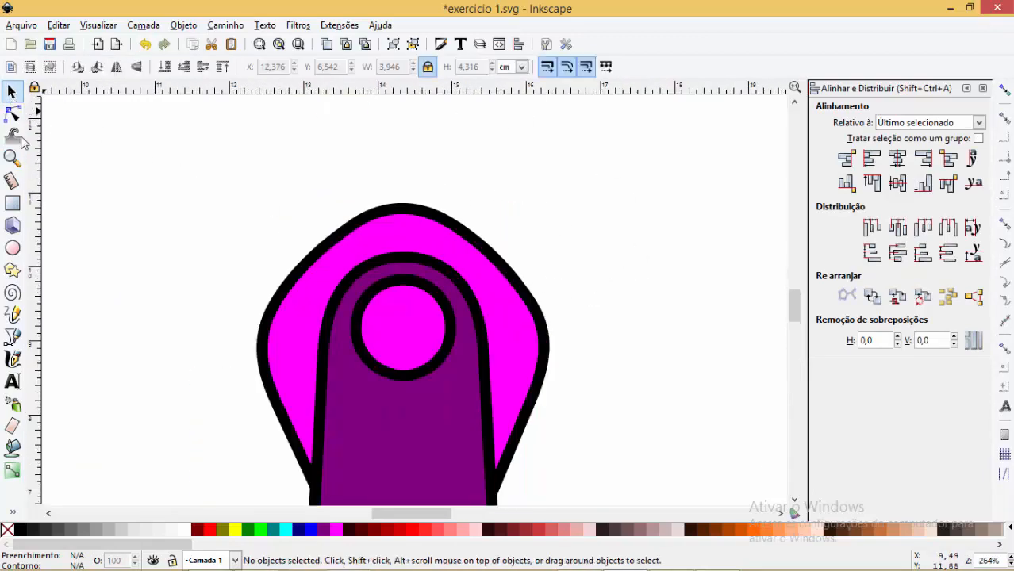
left_click(14, 204)
left_click_drag(379, 224, 439, 380)
key("space")
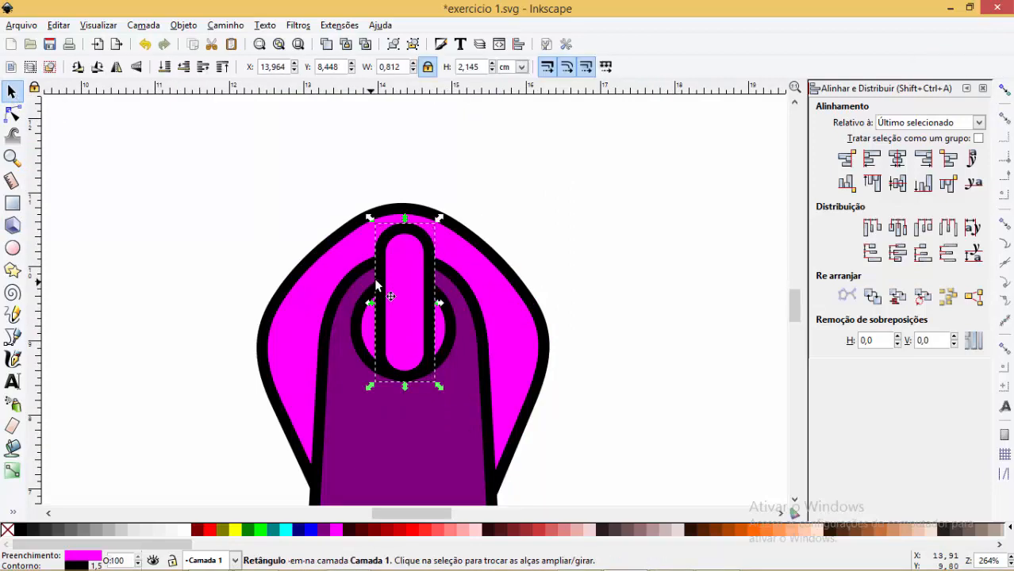
Nudge the rounded bar and centre it horizontally on the fuchsia slider.
left_click_drag(375, 280, 380, 282)
left_click(496, 289, "shift")
left_click(897, 158)
left_click(626, 270)
left_click_drag(424, 408, 449, 449)
left_click(600, 286)
Select all parts of the purple zipper and move them down to X 12.376, Y -10.678 cm.
scroll(597, 273, "down", 4)
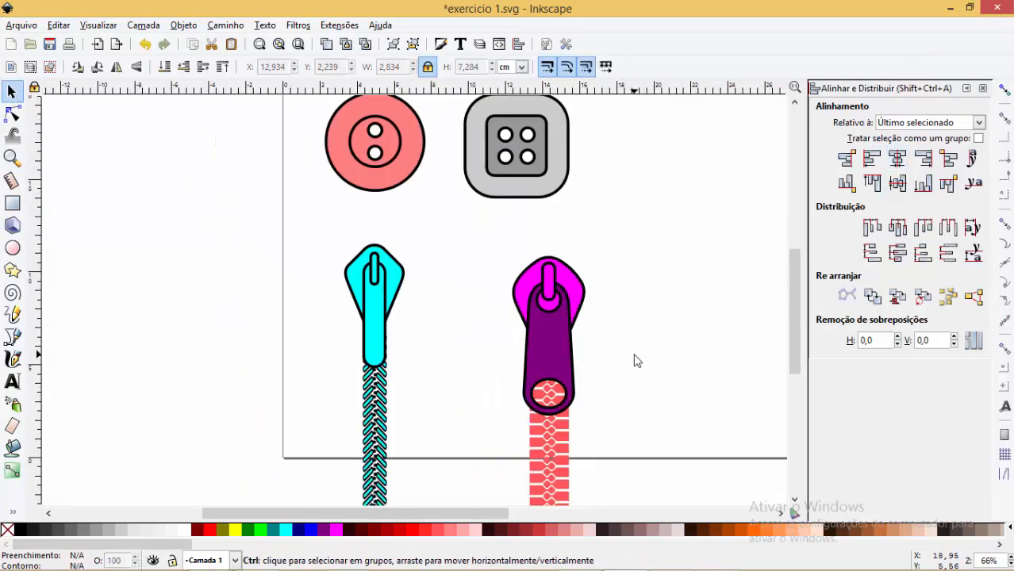
scroll(635, 361, "down", 2)
left_click(12, 158)
left_click_drag(525, 287, 699, 493)
left_click(11, 91)
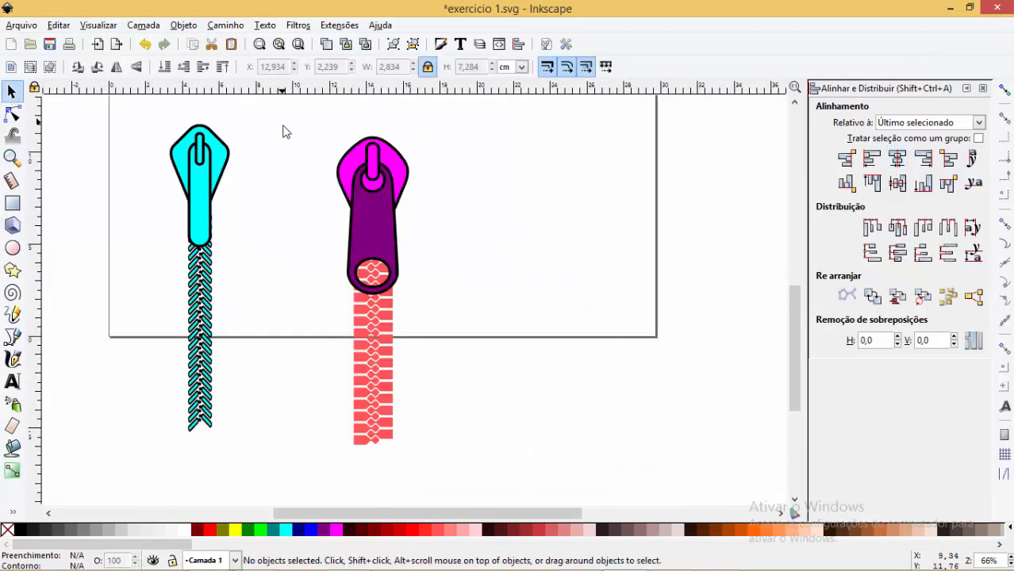
left_click_drag(283, 125, 494, 466)
left_click_drag(407, 177, 390, 263)
left_click(507, 210)
Move the whole purple zipper further down over the page's lower edge to X 11.818, Y -14.636 cm.
scroll(508, 210, "down", 1)
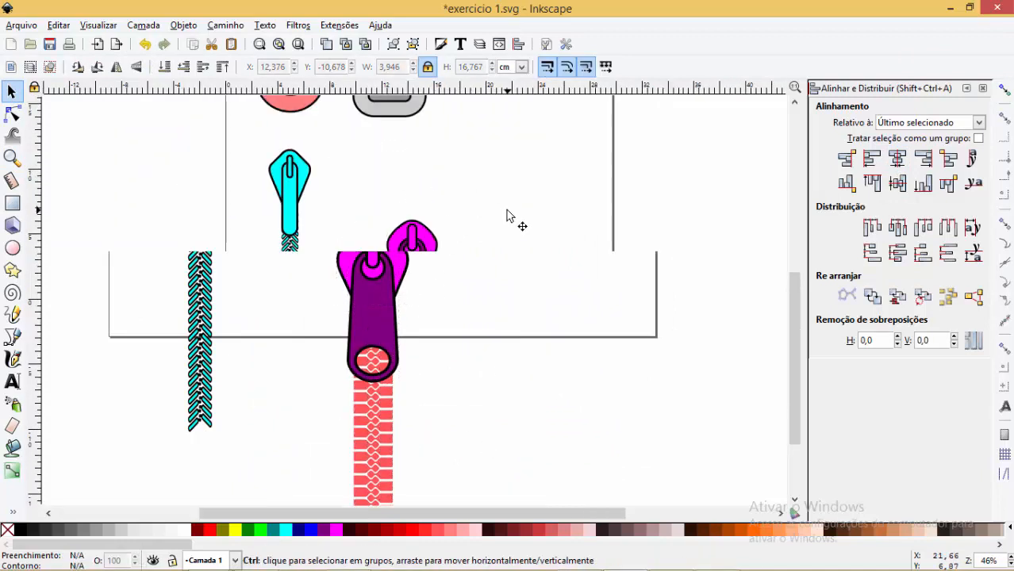
scroll(503, 223, "down", 1)
key("z")
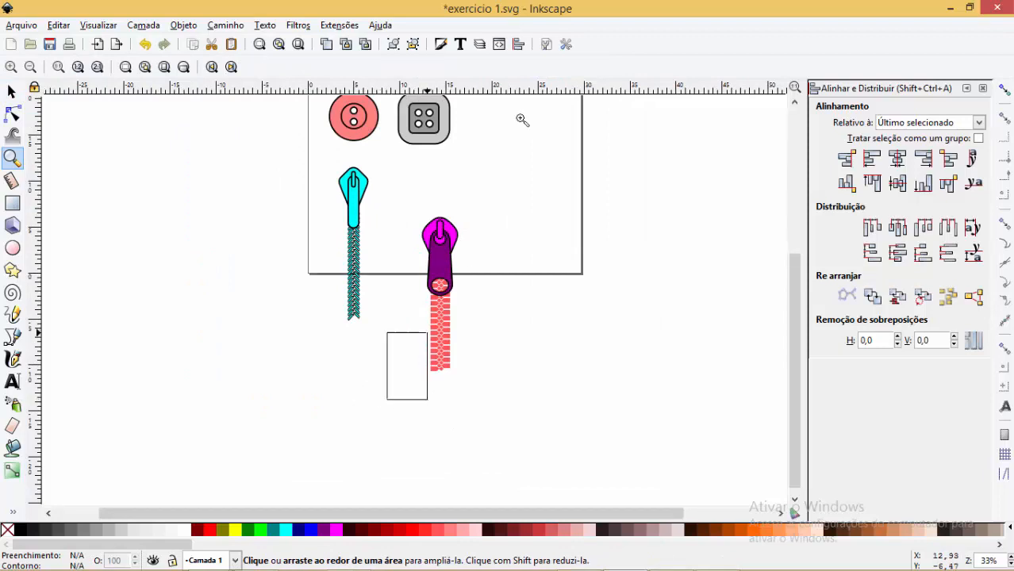
left_click_drag(387, 399, 501, 286)
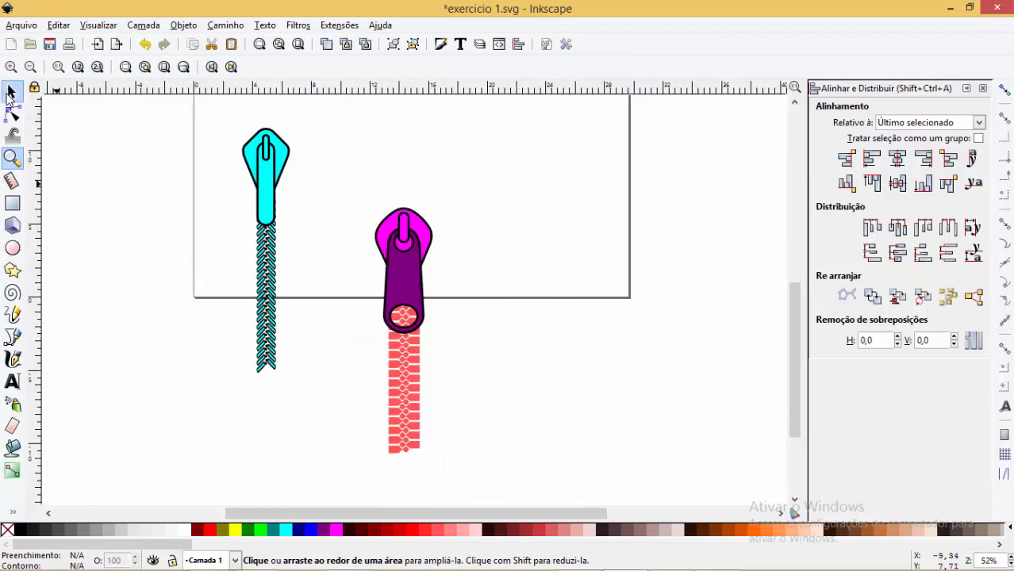
left_click(11, 91)
left_click_drag(469, 155, 362, 485)
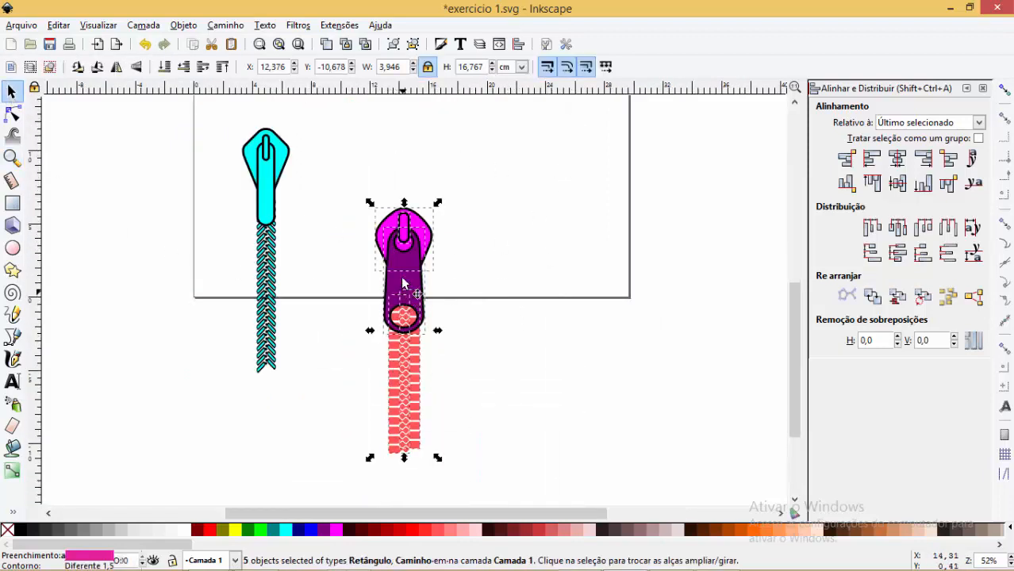
left_click_drag(423, 290, 414, 347)
left_click(450, 408)
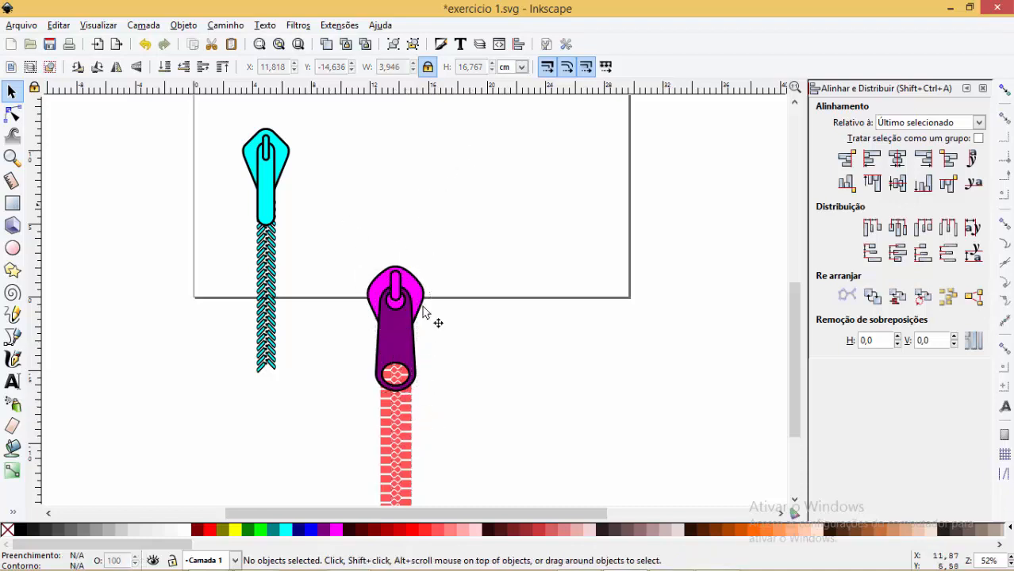
key("ctrl+c")
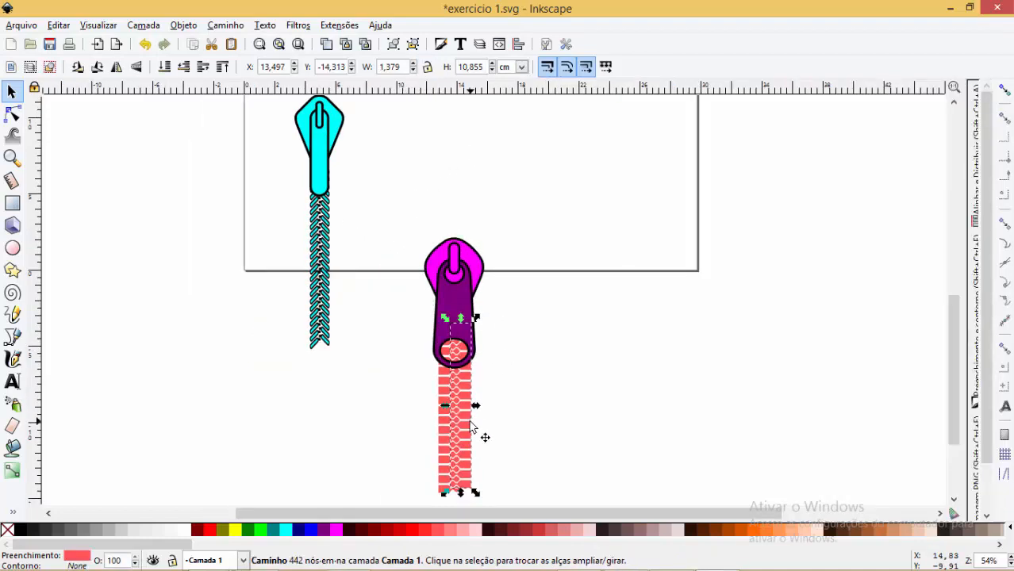
Paste a copy of the right teeth column, tilt it to the right and place it above the slider at X 13.793, Y 0.996 cm.
key("ctrl+v")
left_click_drag(480, 388, 482, 178)
scroll(521, 189, "up", 2)
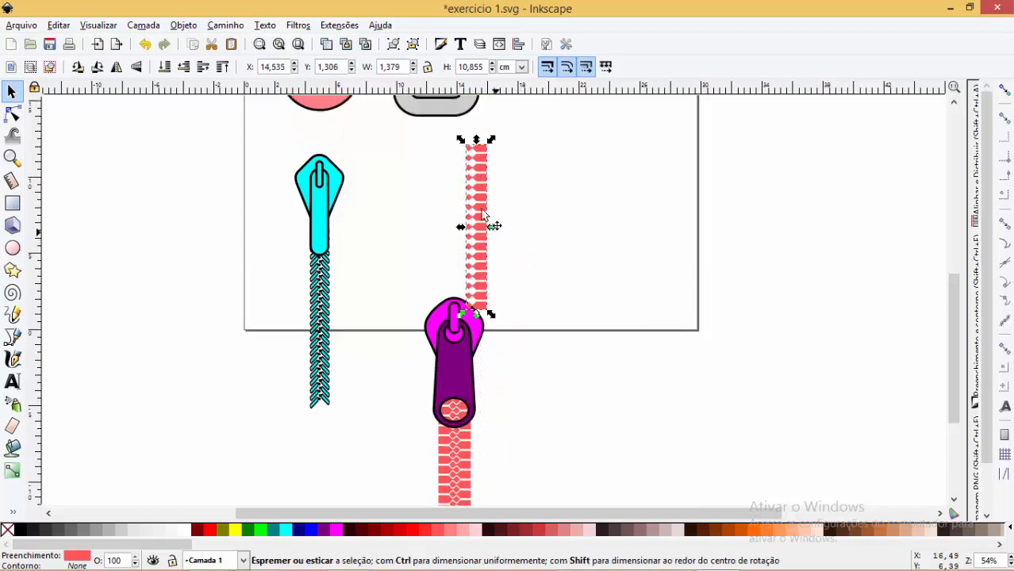
left_click(481, 218)
left_click_drag(510, 156, 509, 158)
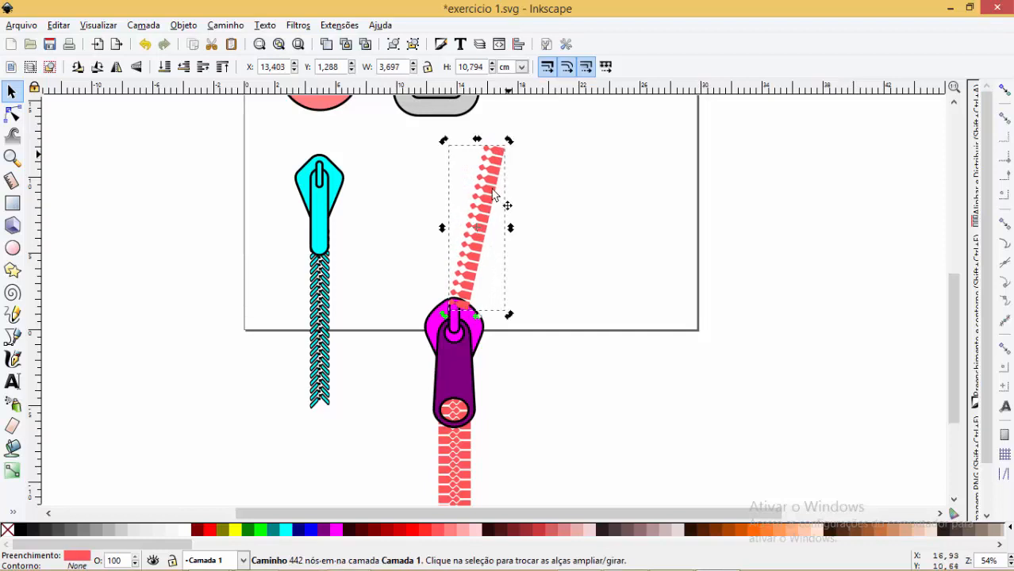
mouse_move(487, 196)
left_mouse_down()
mouse_move(502, 200)
mouse_move(491, 200)
left_mouse_up()
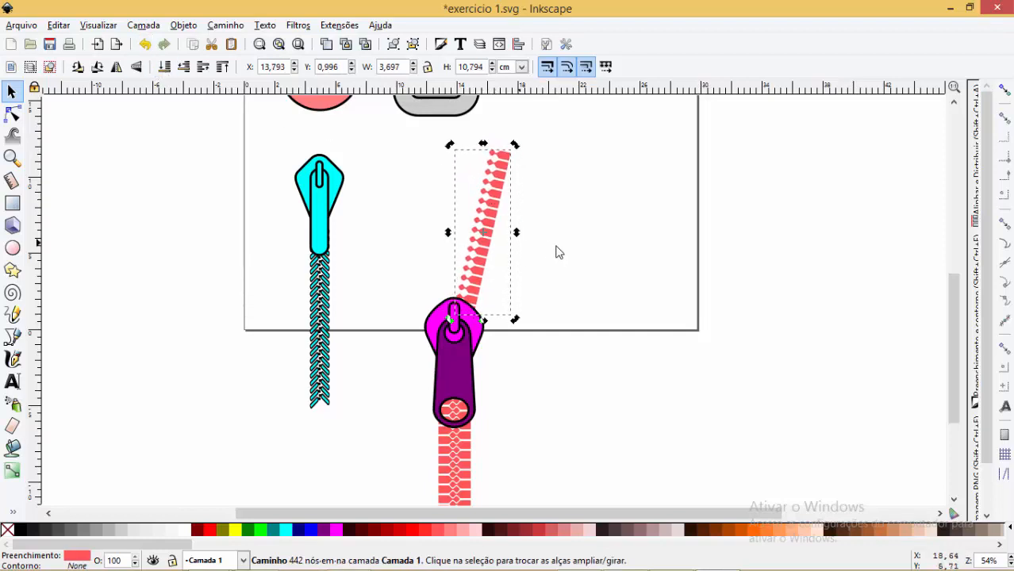
left_click(607, 260)
Duplicate the tilted teeth column, mirror it horizontally and place it as the opposite open arm at X 10.155, Y 0.751 cm.
left_click(494, 208)
key("ctrl+c")
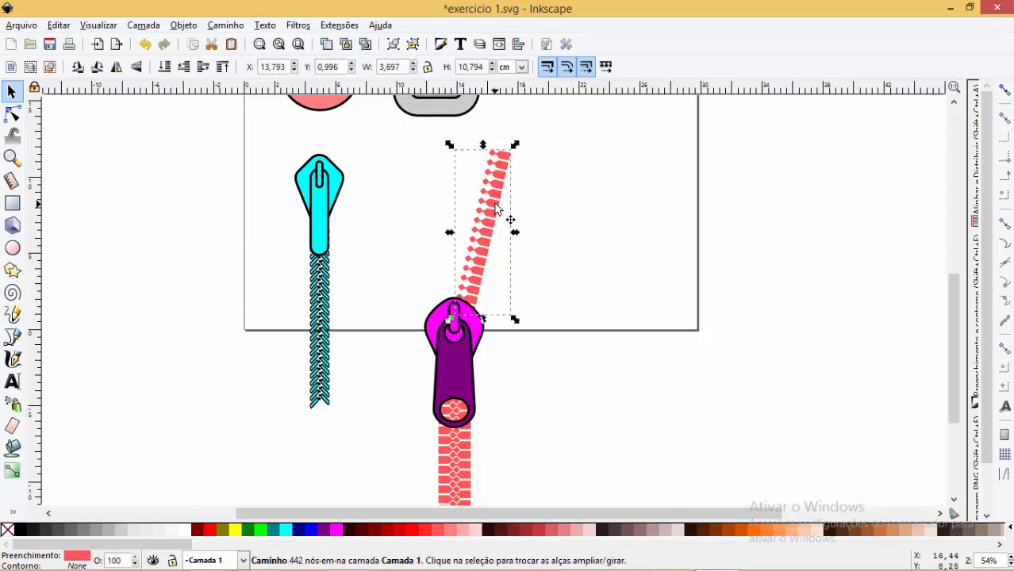
key("ctrl+v")
left_click(117, 69)
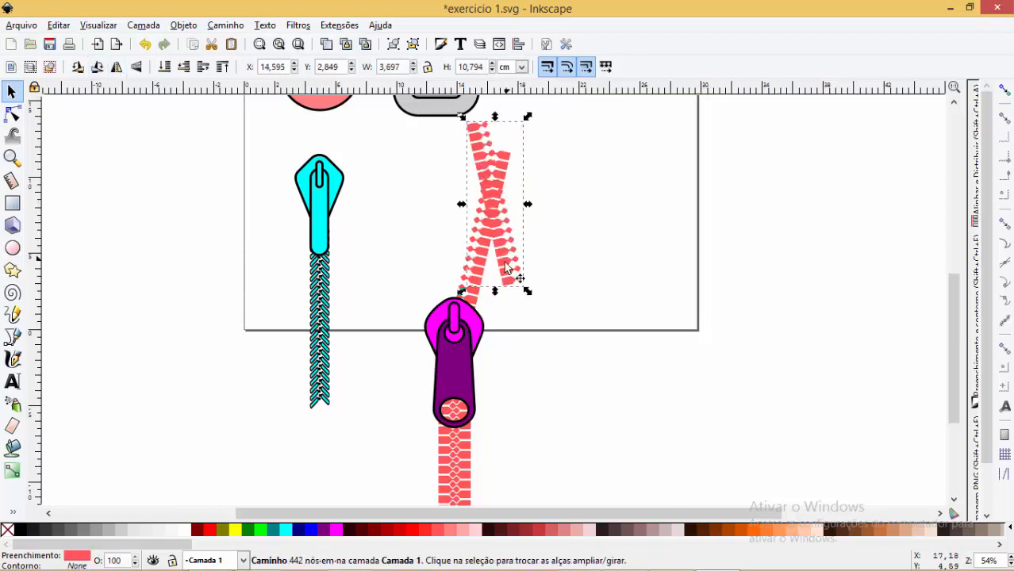
left_click_drag(501, 267, 430, 302)
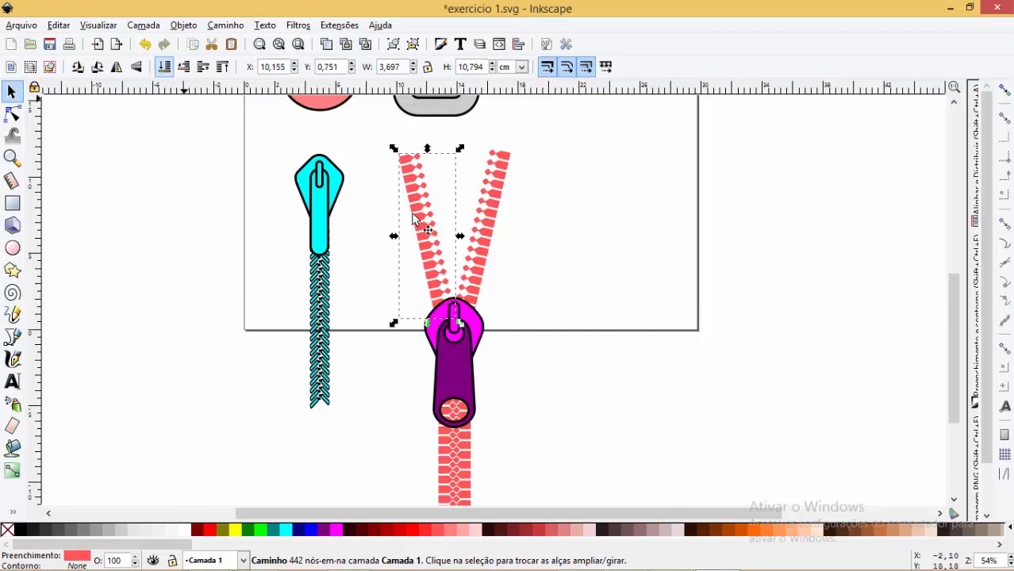
left_click(598, 277)
scroll(600, 283, "down", 2)
scroll(604, 284, "up", 1)
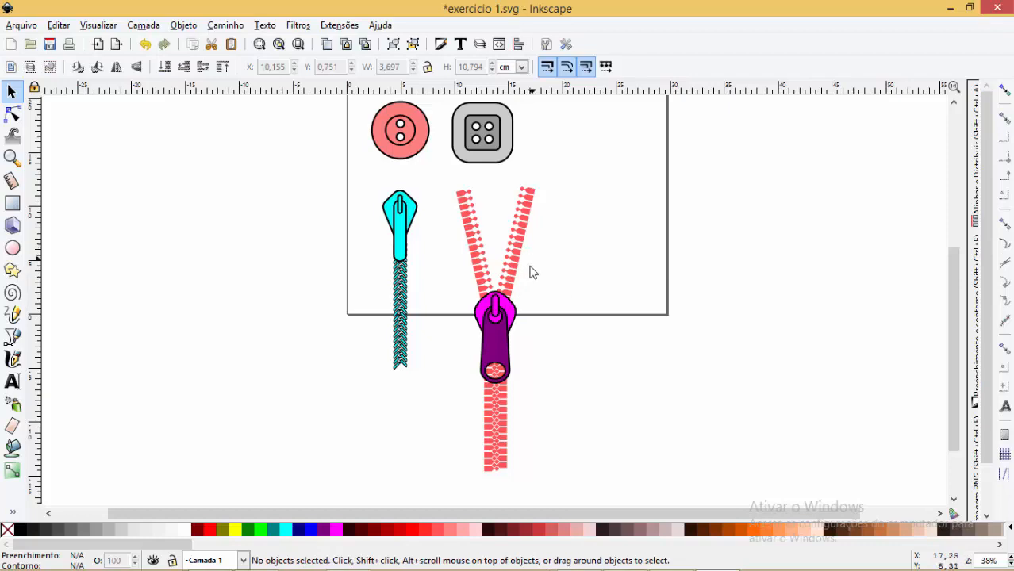
Select both open arms and the closed teeth columns below the pull, and give them a black outline.
left_click(520, 234)
left_click(471, 229, "shift")
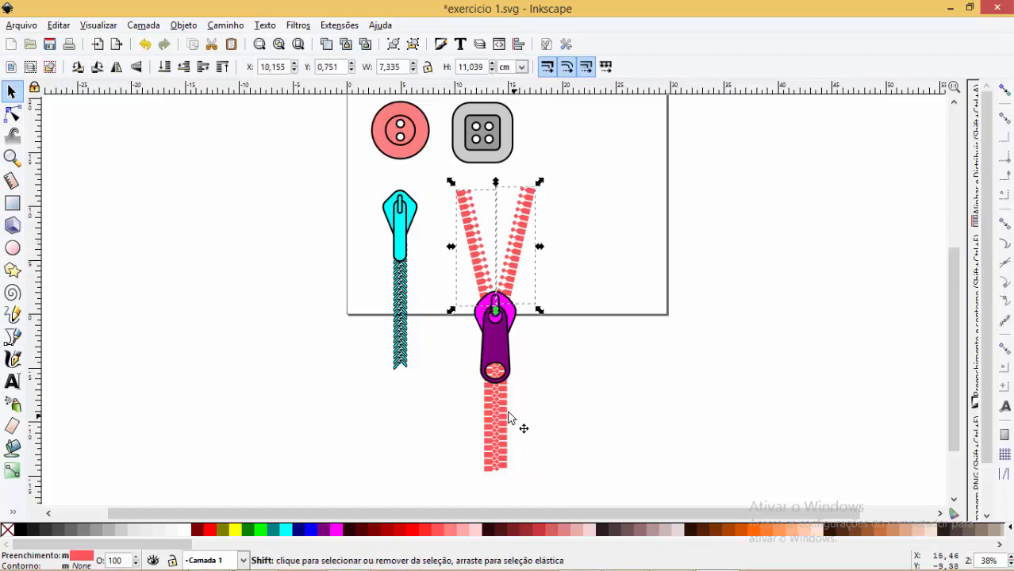
left_click(488, 434, "shift")
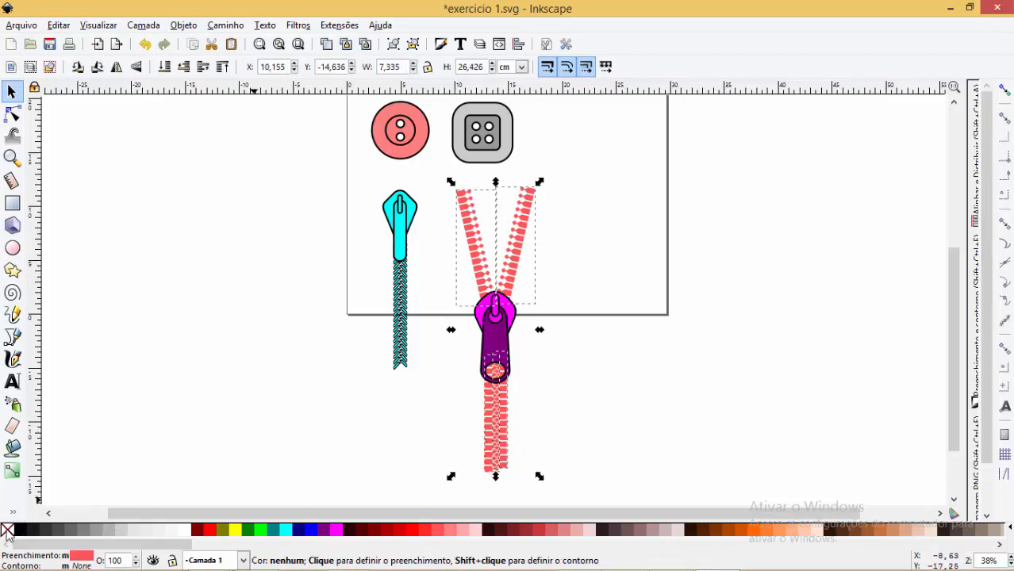
left_click(20, 530, "shift")
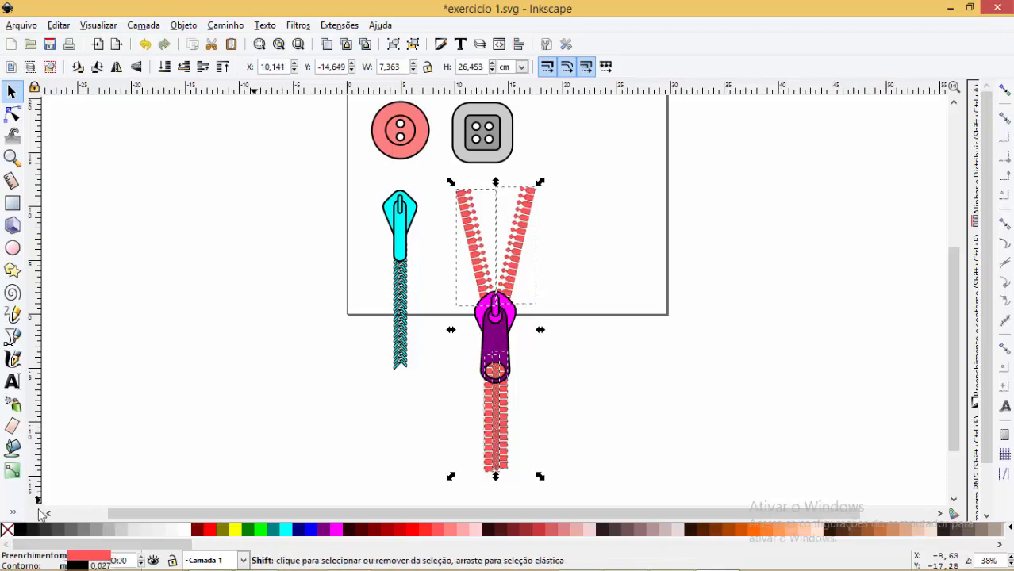
Open the stroke style settings for the selected teeth and set their outline width to 0.090 cm.
key("F3")
left_click_drag(454, 382, 549, 431)
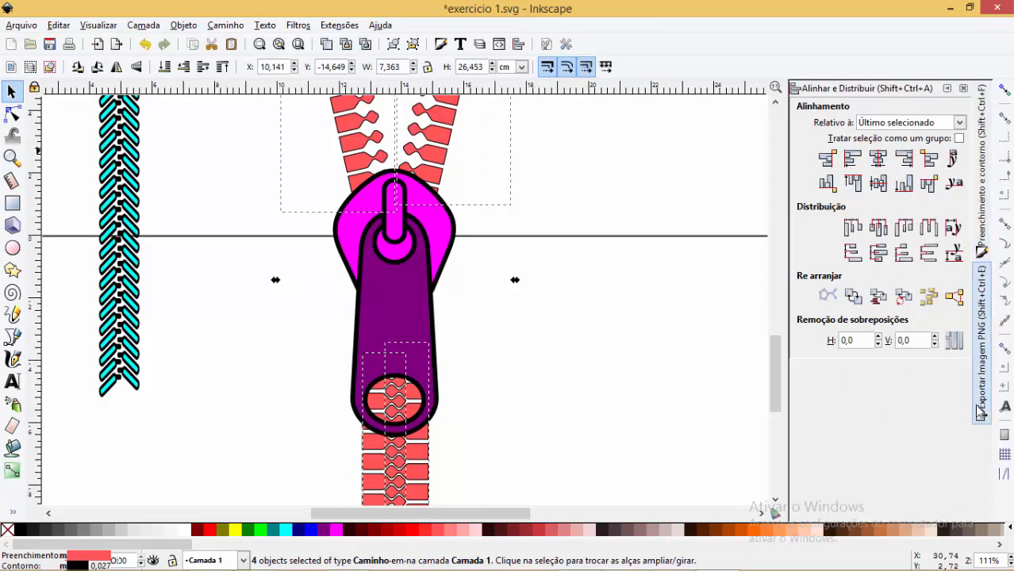
left_click(982, 162)
left_click(879, 132)
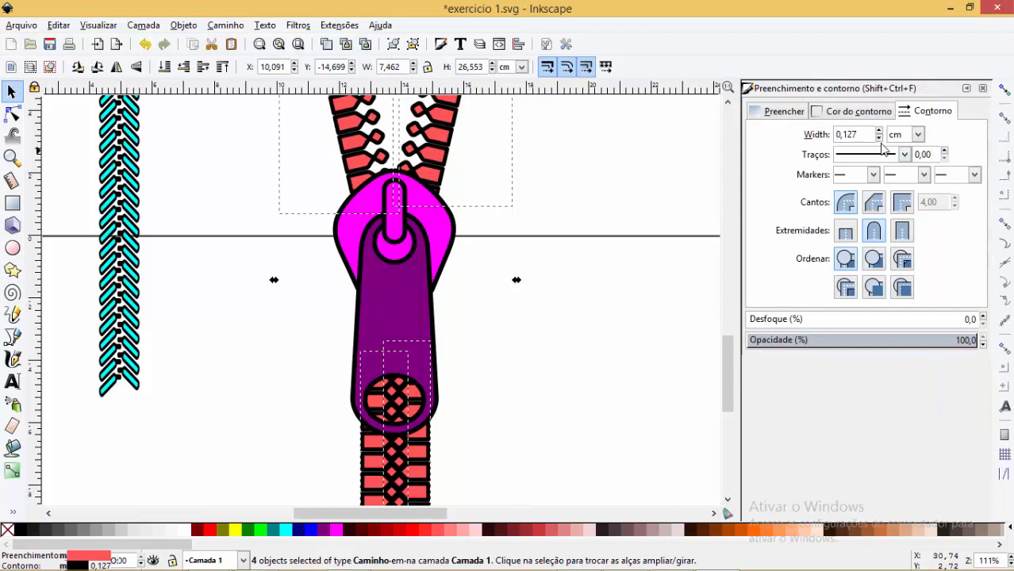
left_click(878, 139)
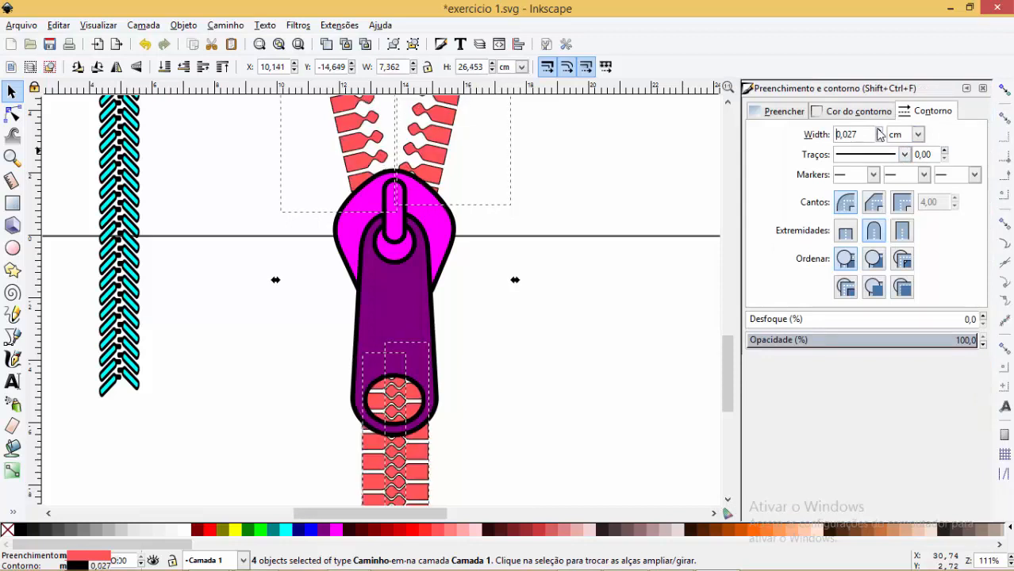
left_click(879, 131)
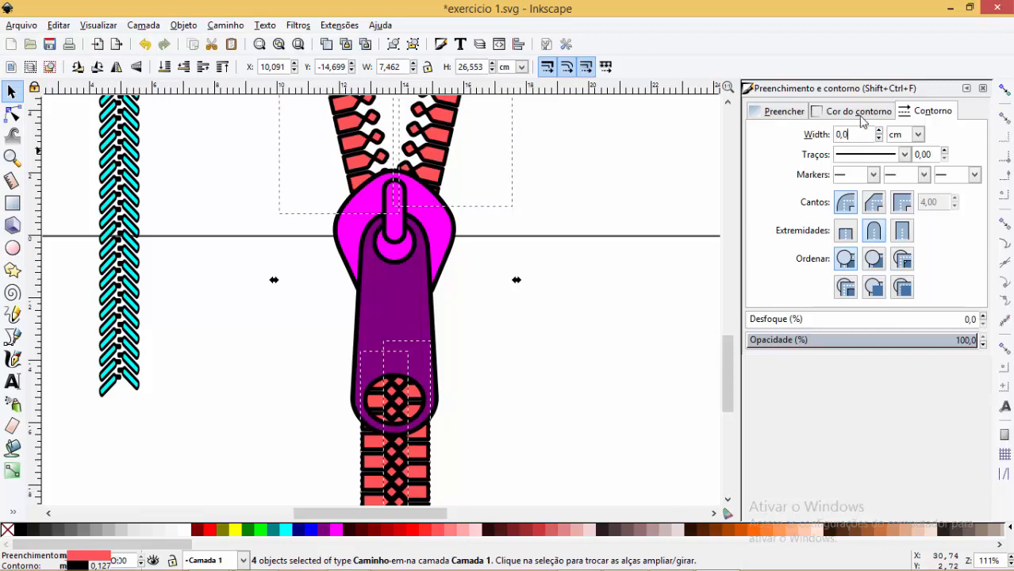
key("Return")
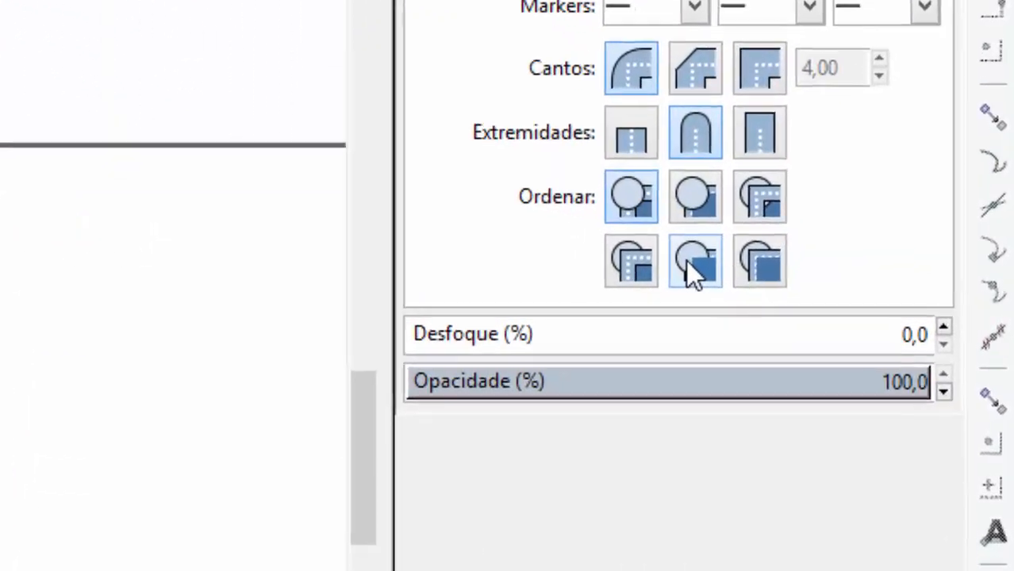
Order the teeth's outline behind their fill and increase its width to 0.290 cm.
left_click(801, 287)
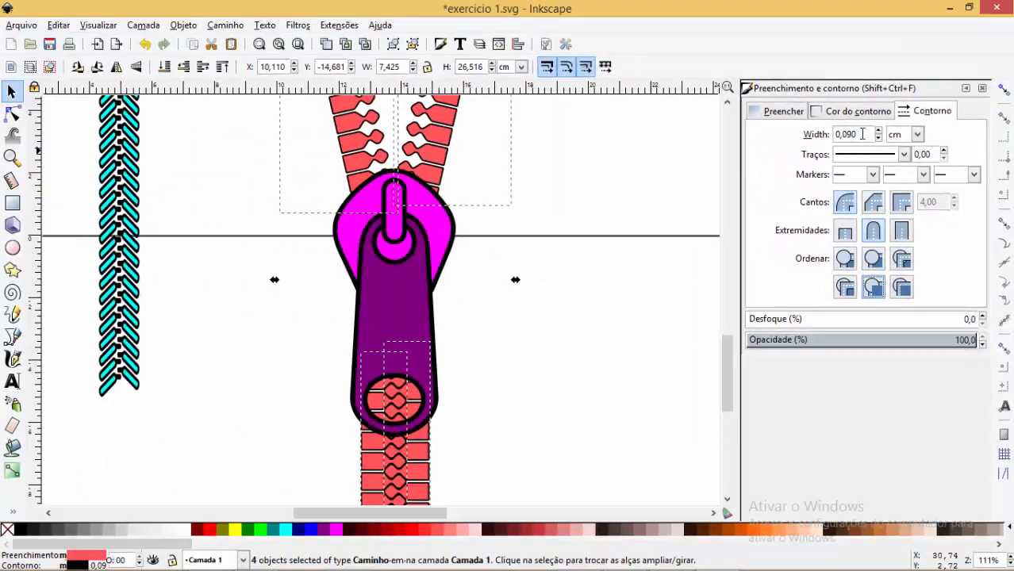
left_click(878, 133)
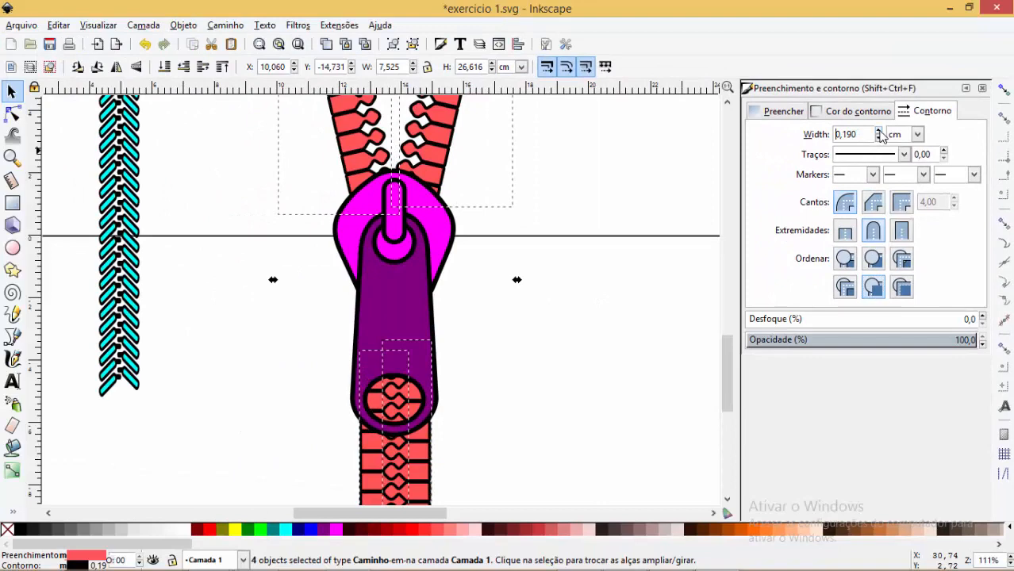
left_click(878, 132)
left_click(615, 263)
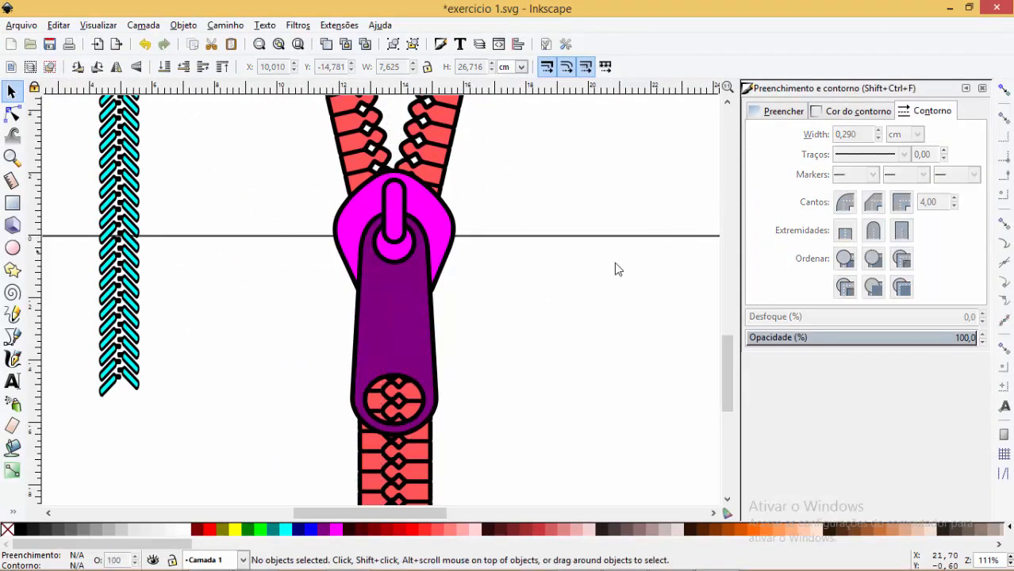
scroll(611, 270, "down", 3, "ctrl")
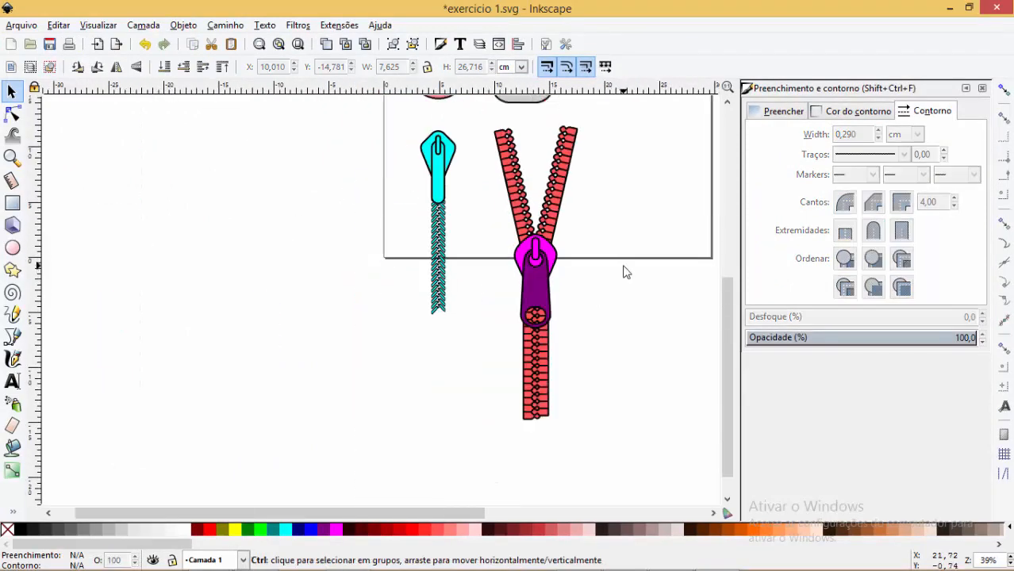
scroll(635, 268, "up", 1, "ctrl")
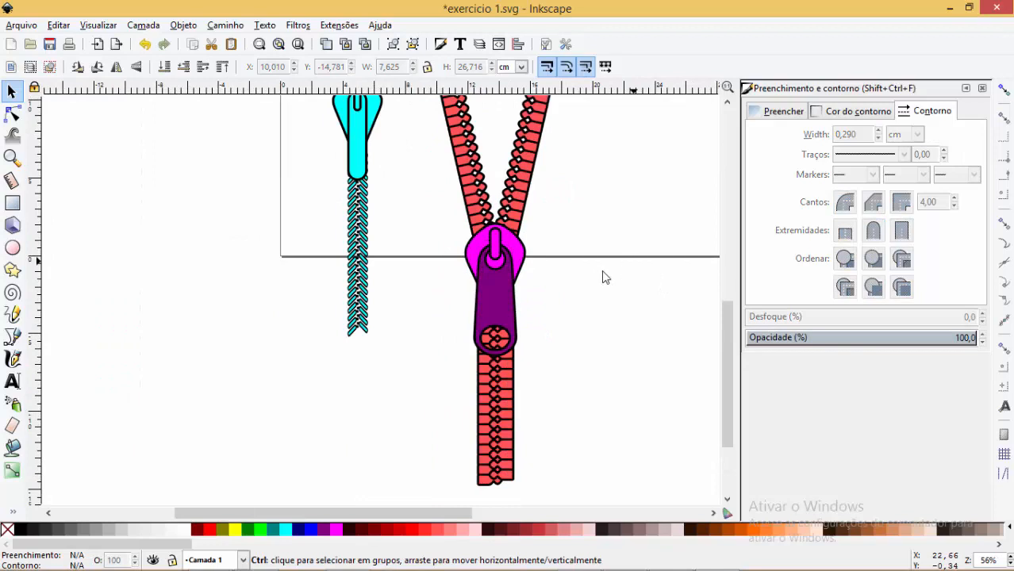
Select the right closed teeth column and both open arms, and set their outline width to 0.250 cm.
left_click(492, 426)
left_click(527, 192, "shift")
left_click(478, 189, "shift")
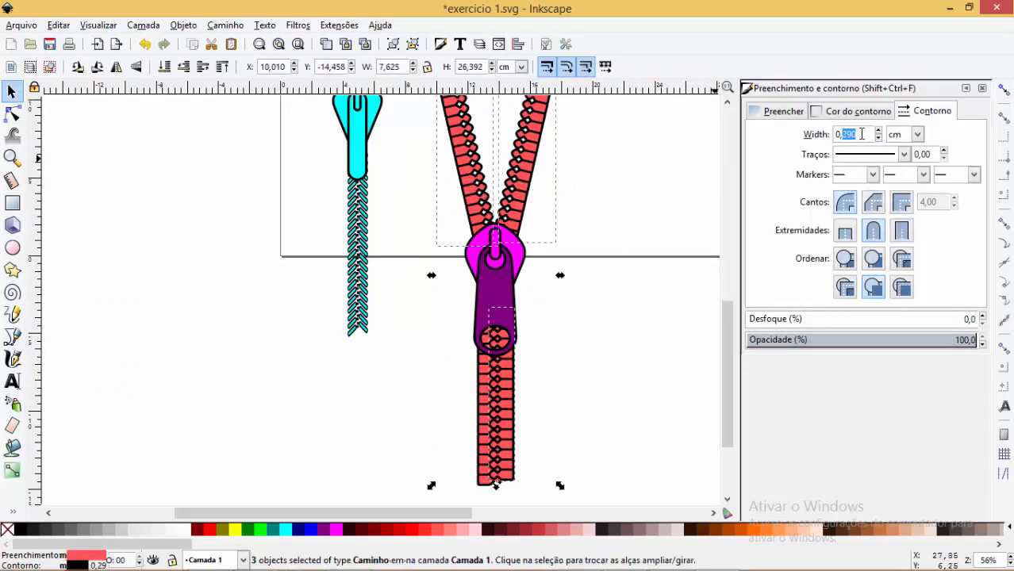
type("0,2")
key("Return")
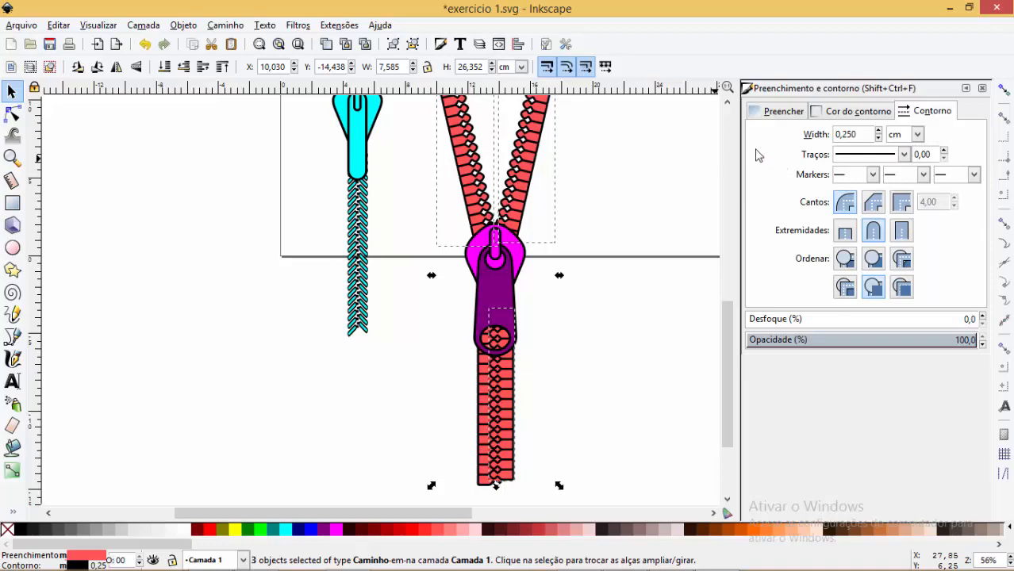
left_click(622, 190)
scroll(589, 320, "down", 2)
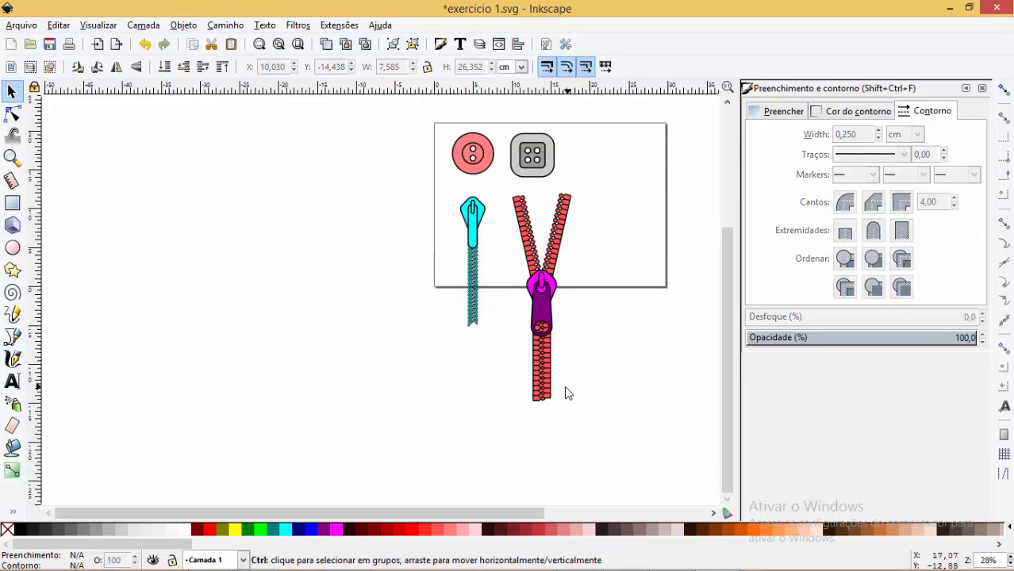
Try a 0.350 cm outline on the right closed teeth column, and undo the change.
scroll(539, 380, "up", 7)
scroll(651, 251, "down", 5)
left_click(652, 218)
left_click(878, 132)
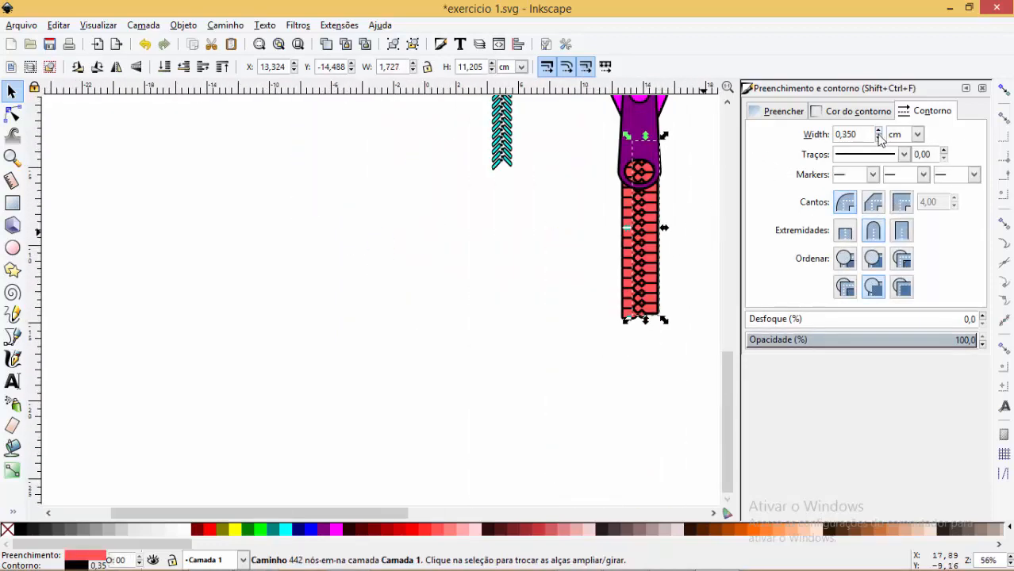
key("ctrl+z")
Select both closed teeth columns together and try an outline width of 0.100 cm.
left_click(627, 258, "shift")
left_click(878, 136)
left_click(877, 132)
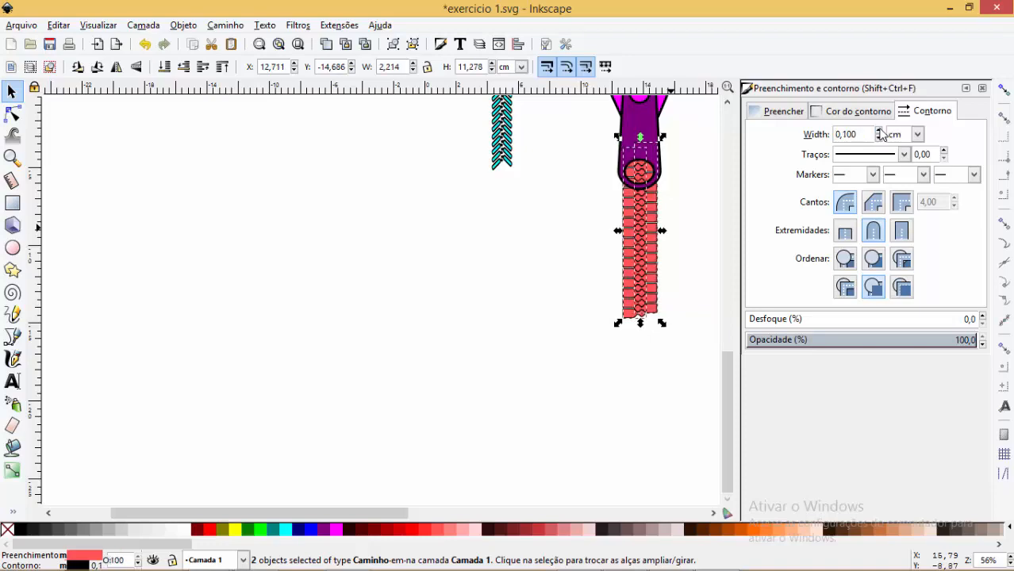
left_click(878, 131)
Set the outline width of both closed teeth columns to 0.130 cm while inspecting the gaps between teeth up close.
type("z")
left_click(597, 174)
key("z")
left_click_drag(611, 215, 696, 261)
key("s")
left_click(349, 214)
left_click(422, 186, "shift")
left_click(877, 132)
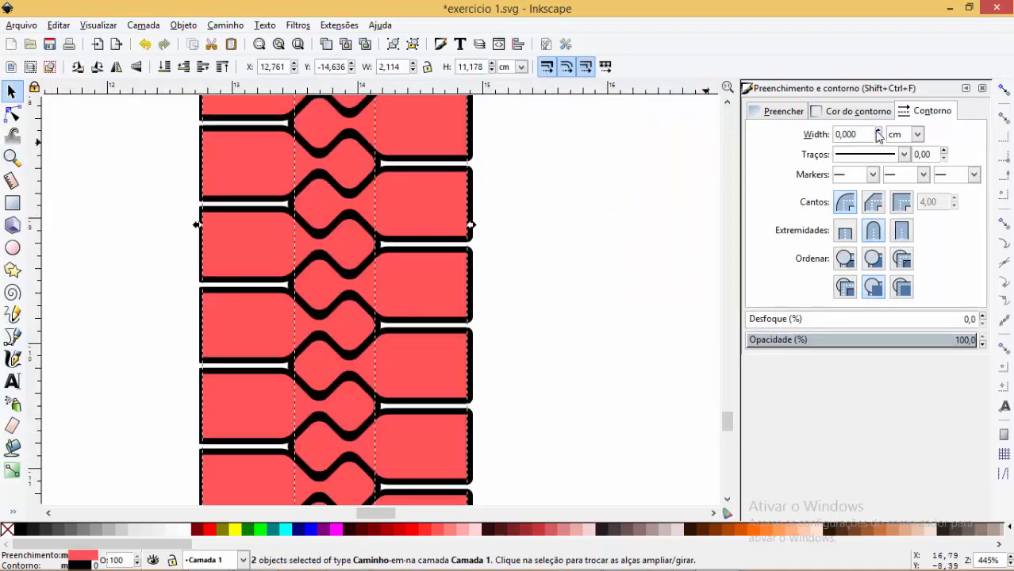
left_click_drag(859, 134, 848, 134)
type("3")
key("Return")
left_click(638, 184)
scroll(638, 184, "down", 3)
scroll(643, 184, "up", 4)
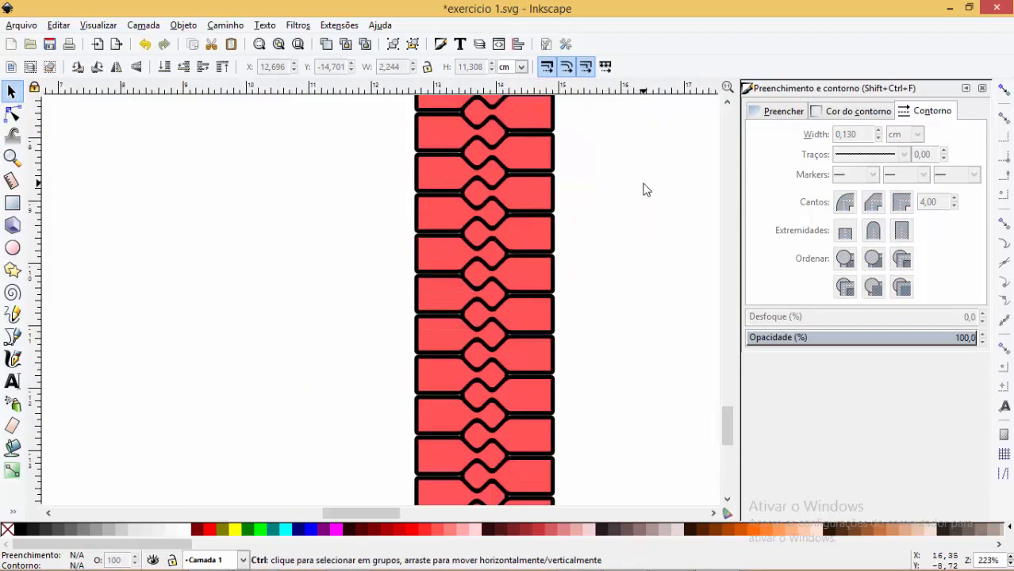
Recolour the fuchsia slider with the same red as the zipper teeth.
scroll(407, 288, "down", 7)
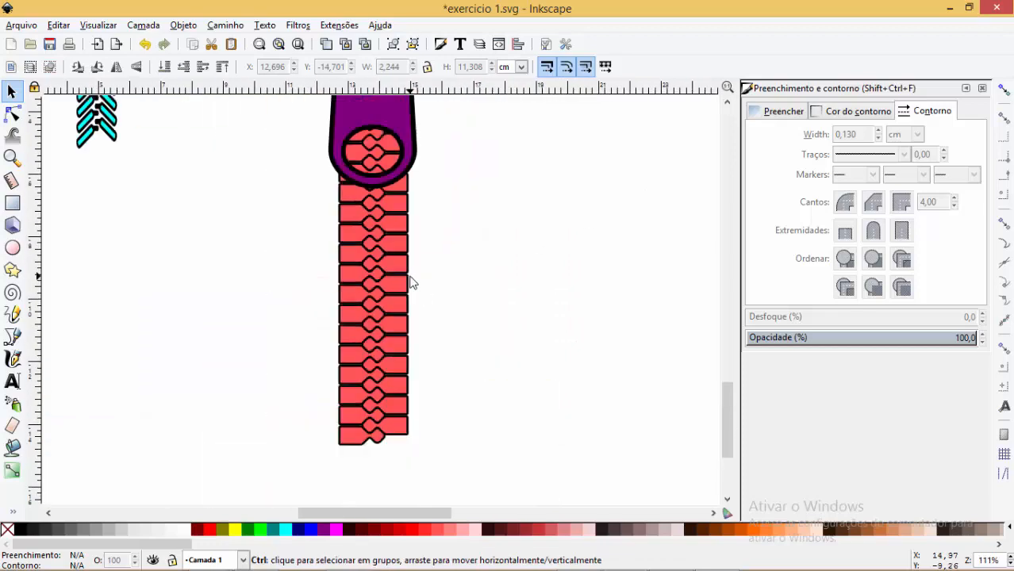
scroll(448, 264, "down", 2)
scroll(441, 257, "up", 2)
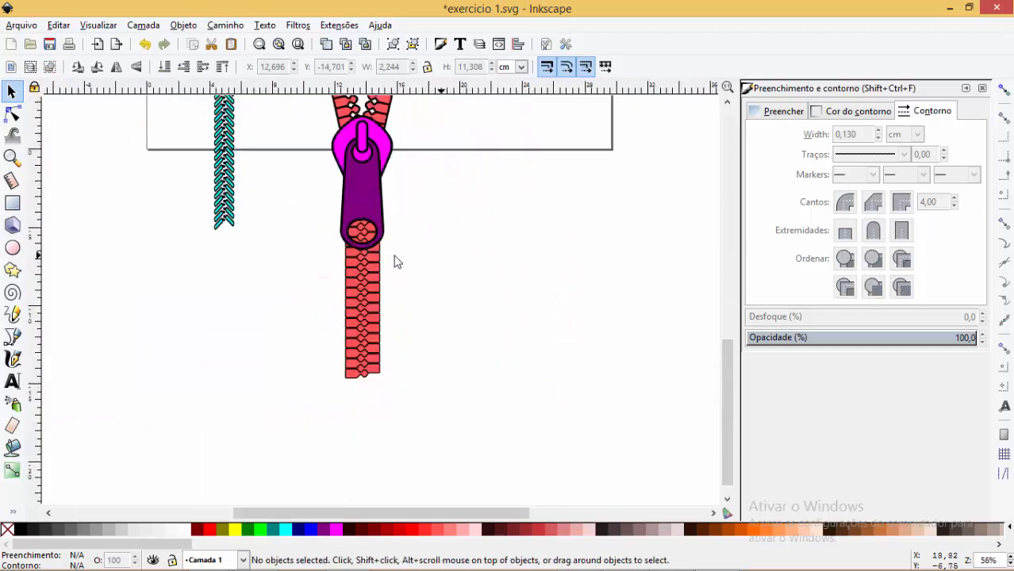
scroll(412, 258, "up", 5)
scroll(434, 267, "down", 2)
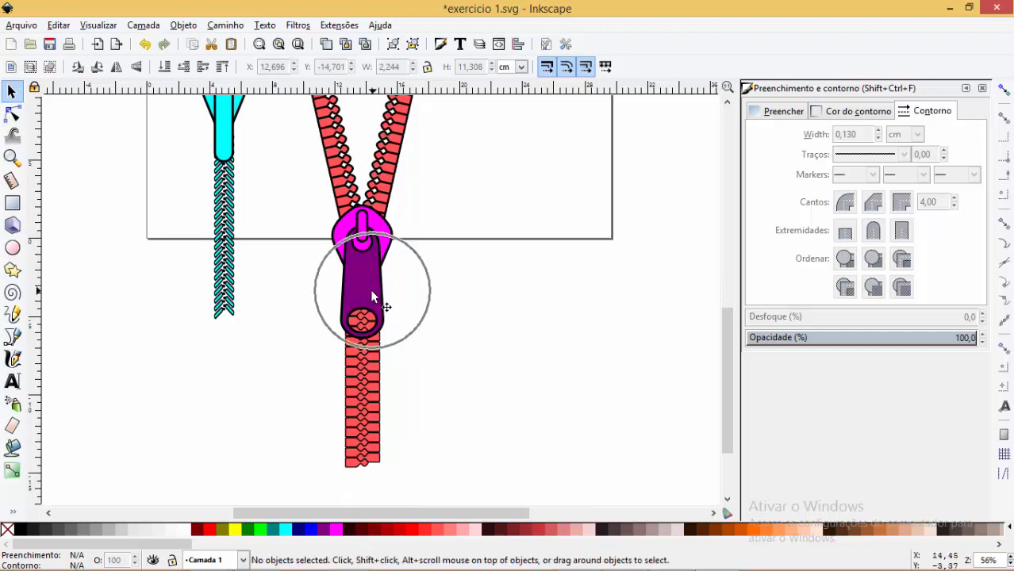
left_click(389, 240)
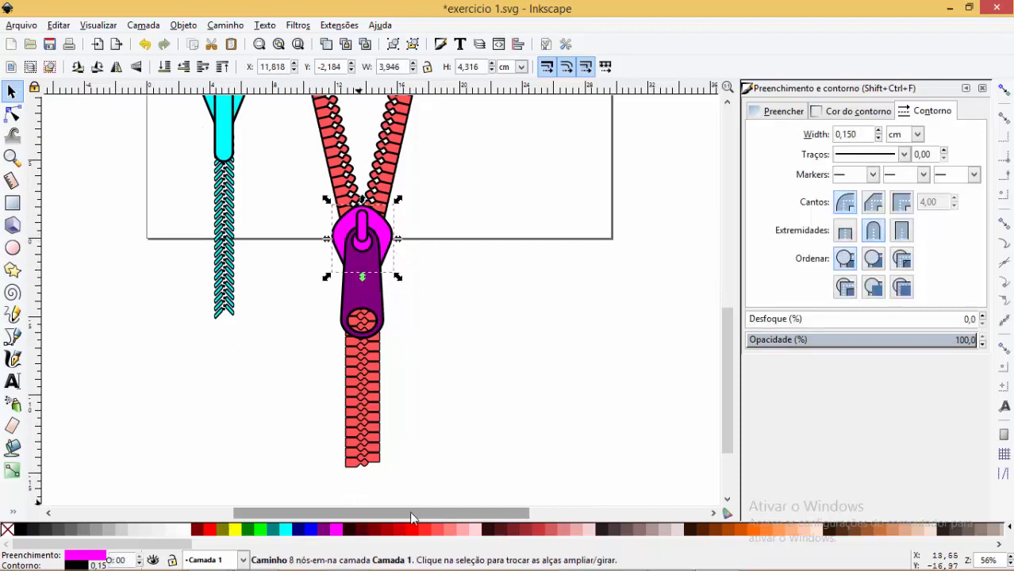
left_click(435, 529)
Fill the rounded bar and the purple pull with a lighter red than the slider.
left_click(359, 227)
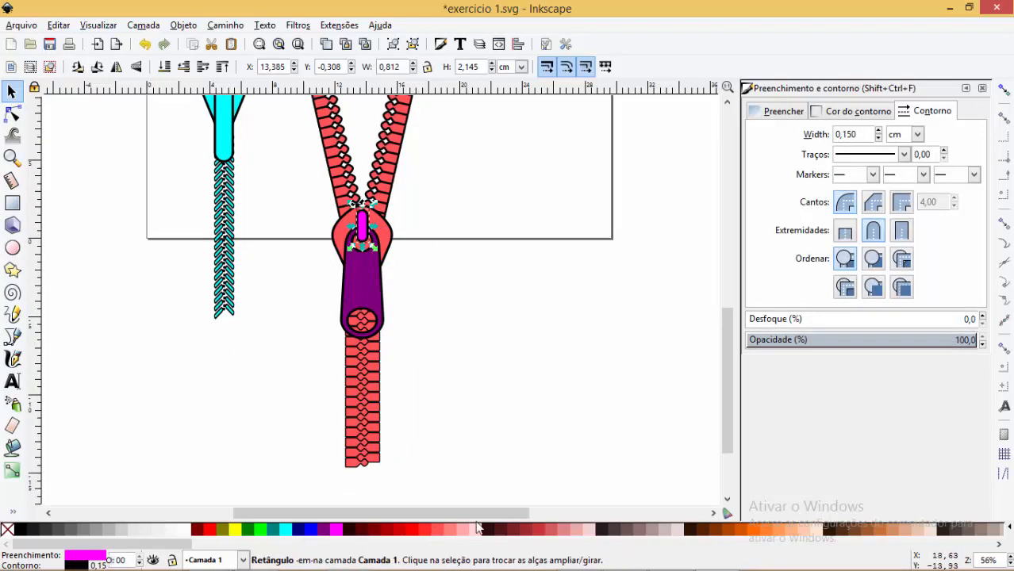
left_click(449, 529)
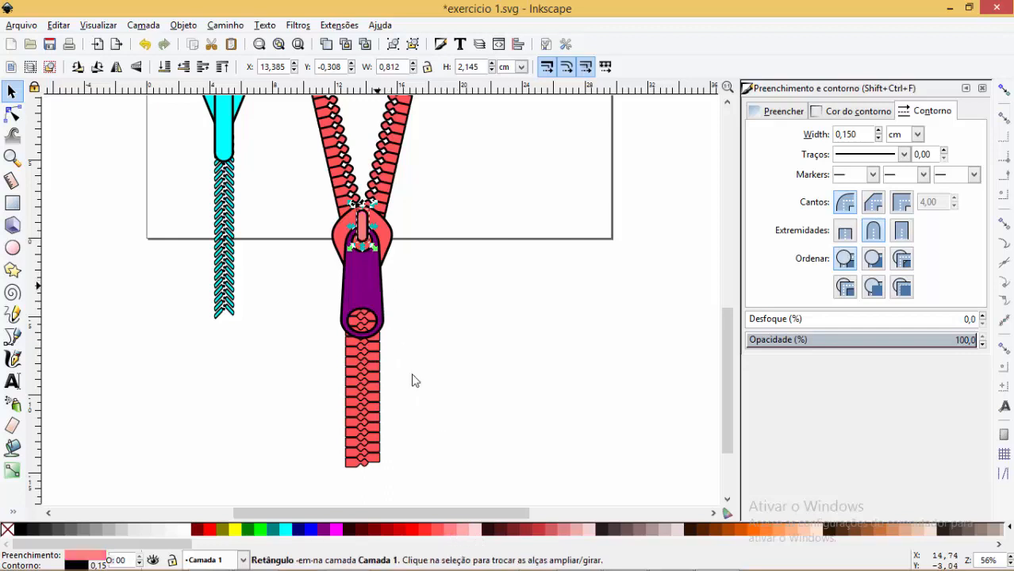
left_click(367, 287)
left_click(452, 530)
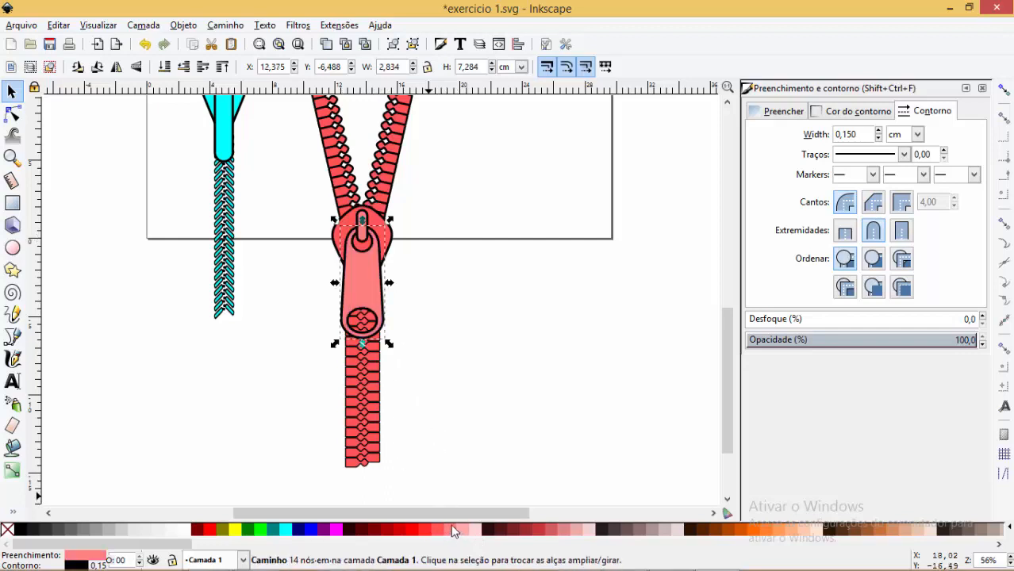
left_click(449, 327)
scroll(461, 331, "down", 3)
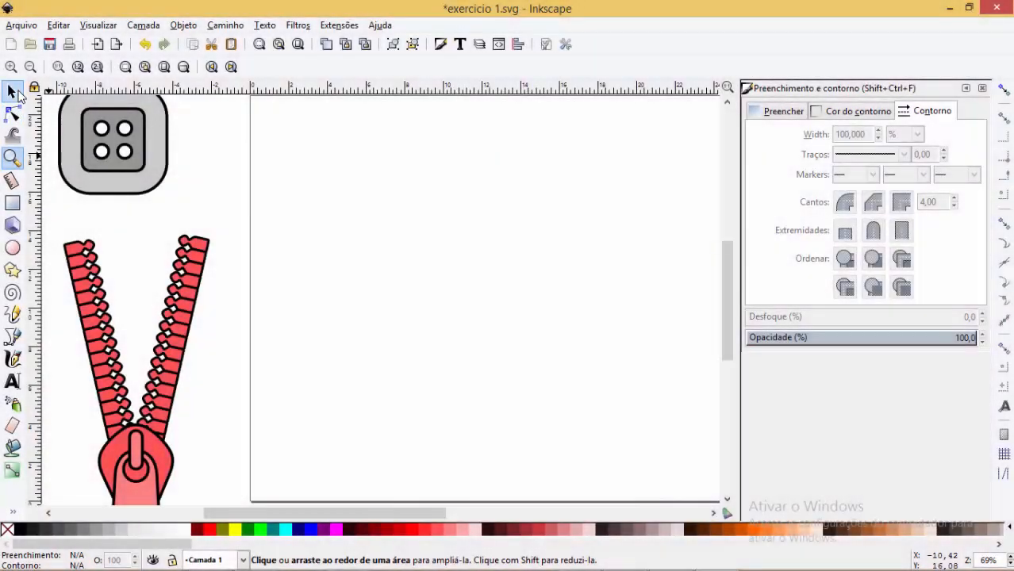
Close the fill and stroke settings and activate the Bezier pen for drawing curves and lines.
key("s")
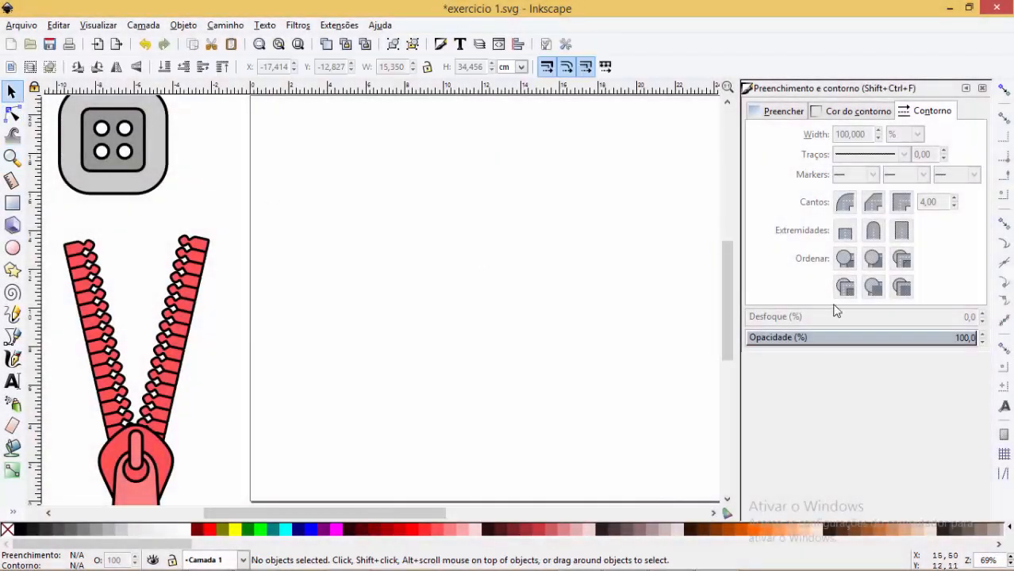
left_click(983, 88)
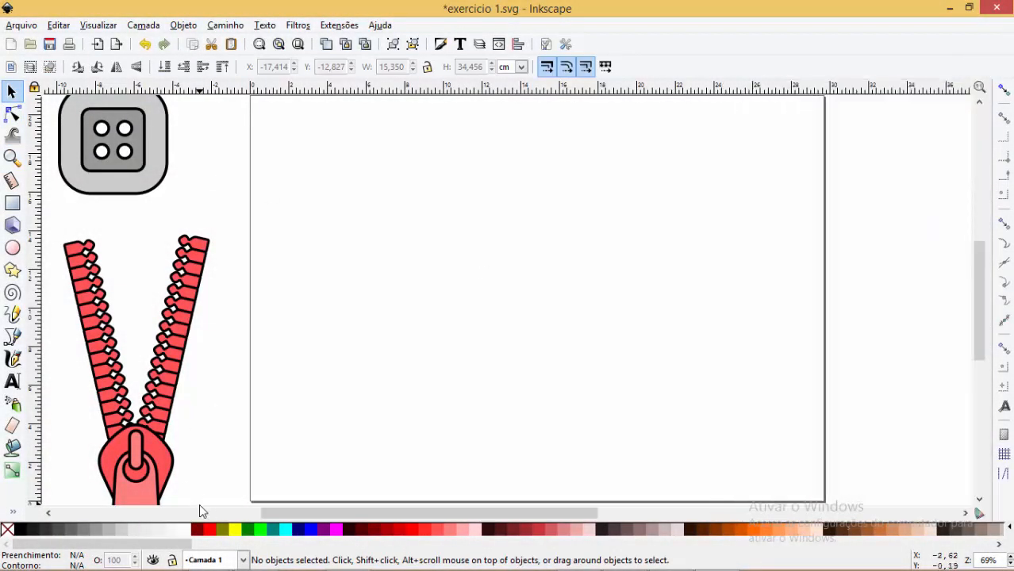
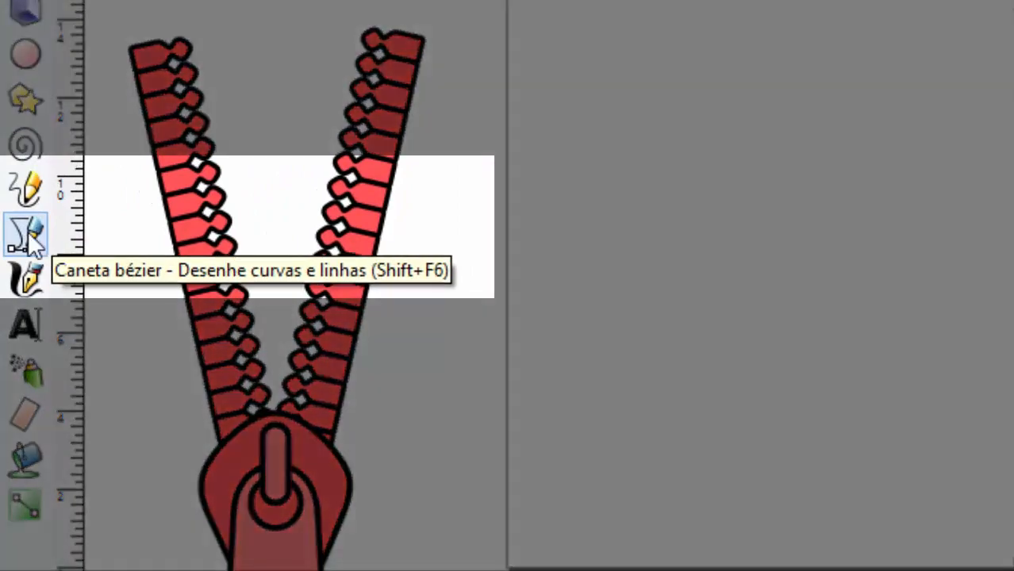
left_click(35, 230)
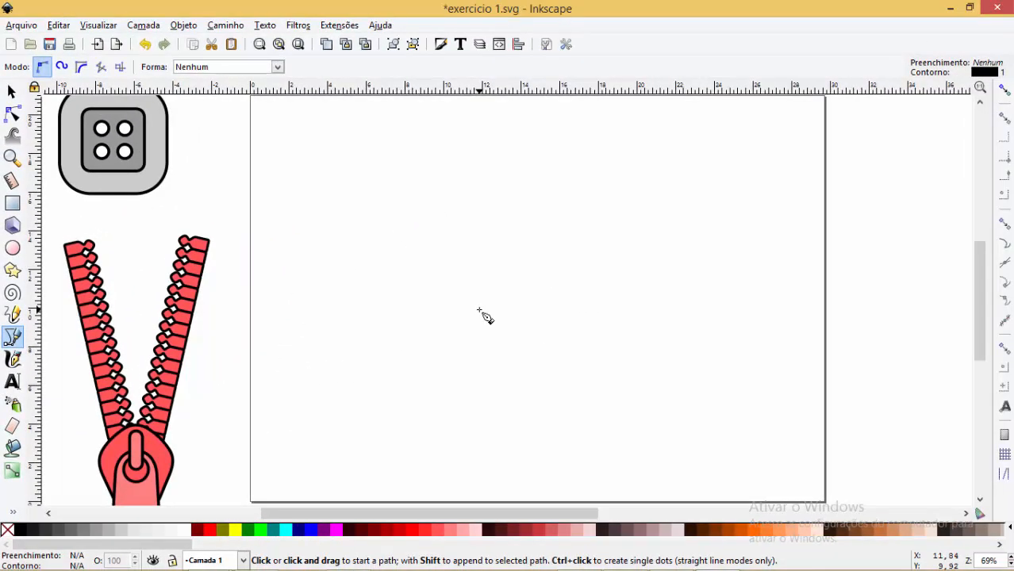
left_click(408, 183)
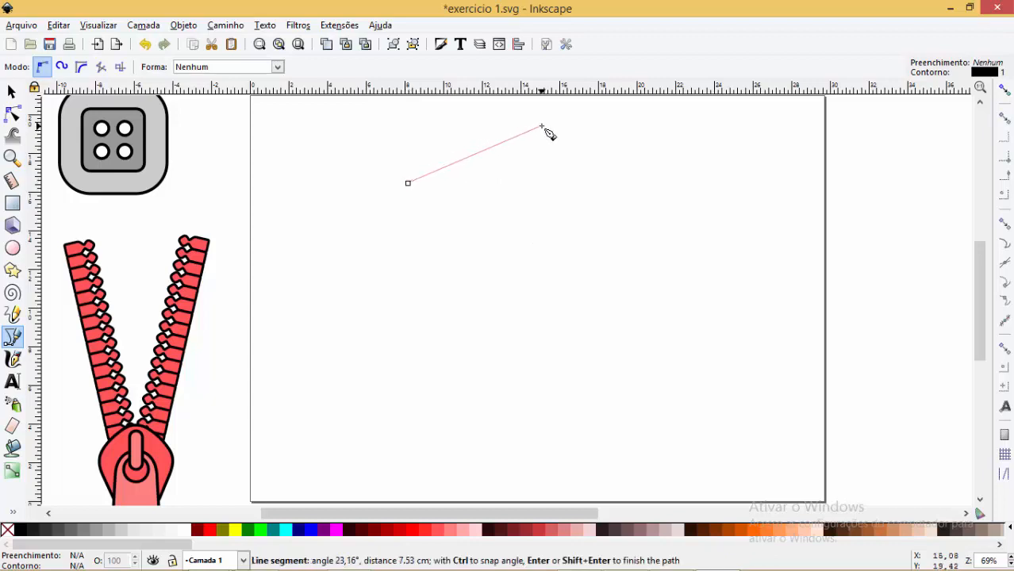
left_click(542, 125)
left_click(598, 199)
left_click(608, 306)
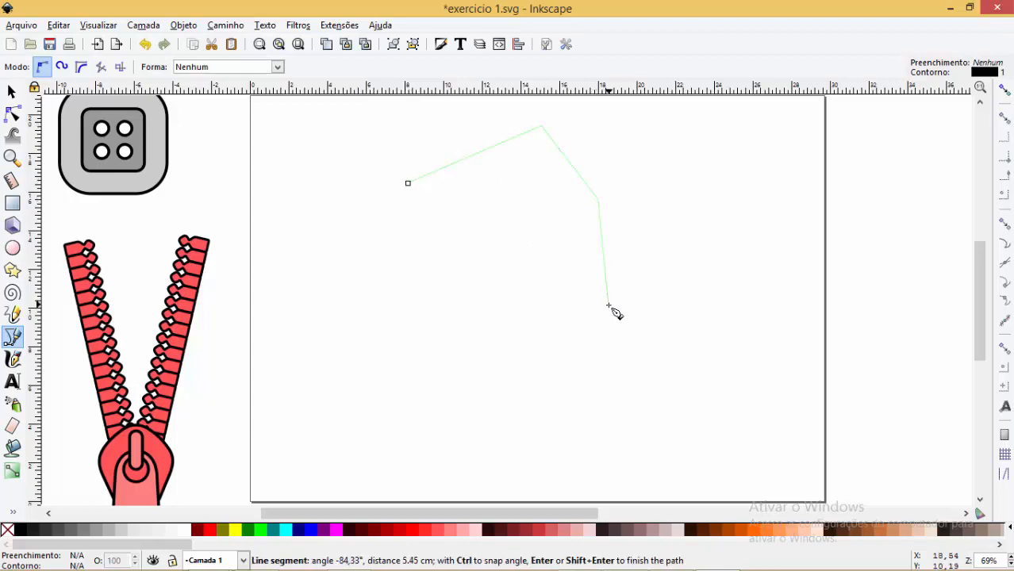
key("BackSpace")
key("BackSpace")
key("BackSpace")
key("BackSpace")
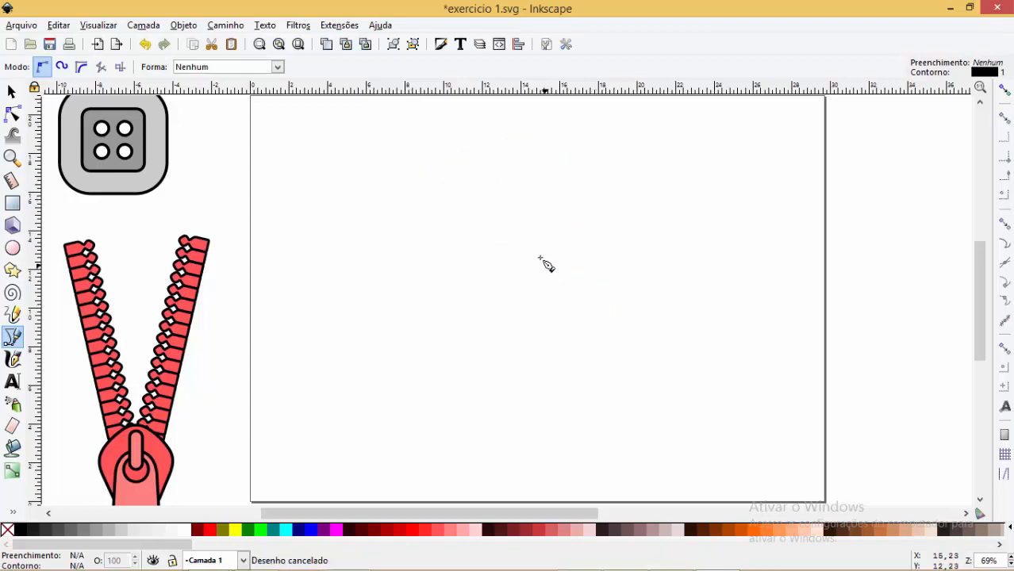
Draw a closed, straight-sided quadrilateral on the blank page with the Bezier pen and delete it.
left_click(397, 156)
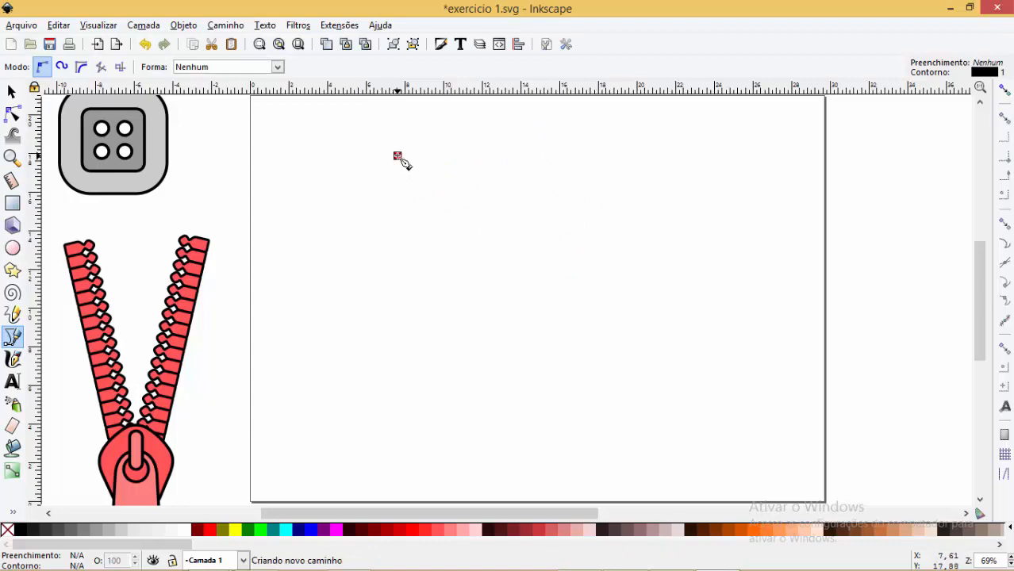
left_click(553, 157)
left_click(538, 414)
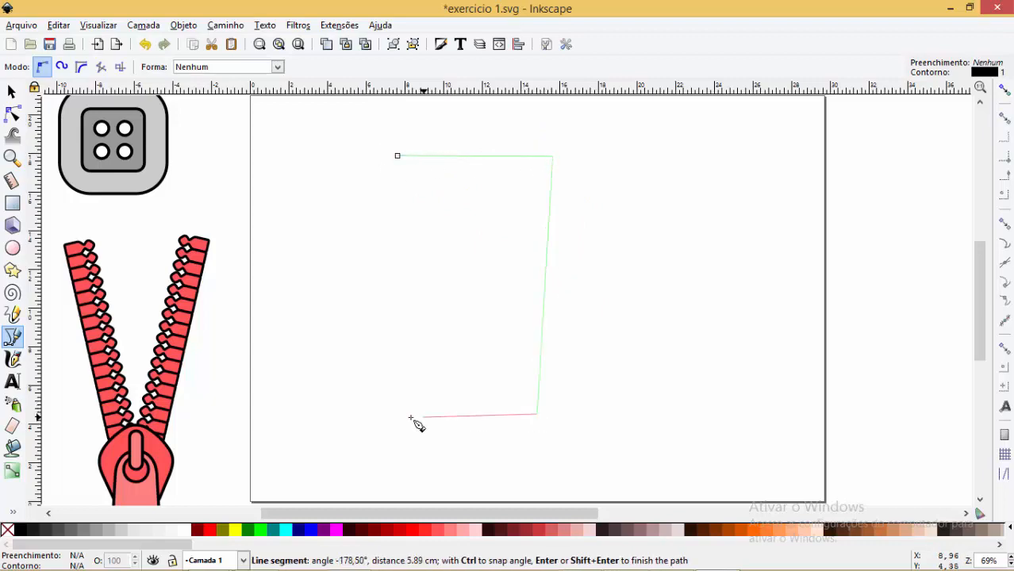
left_click(394, 414)
left_click(397, 156)
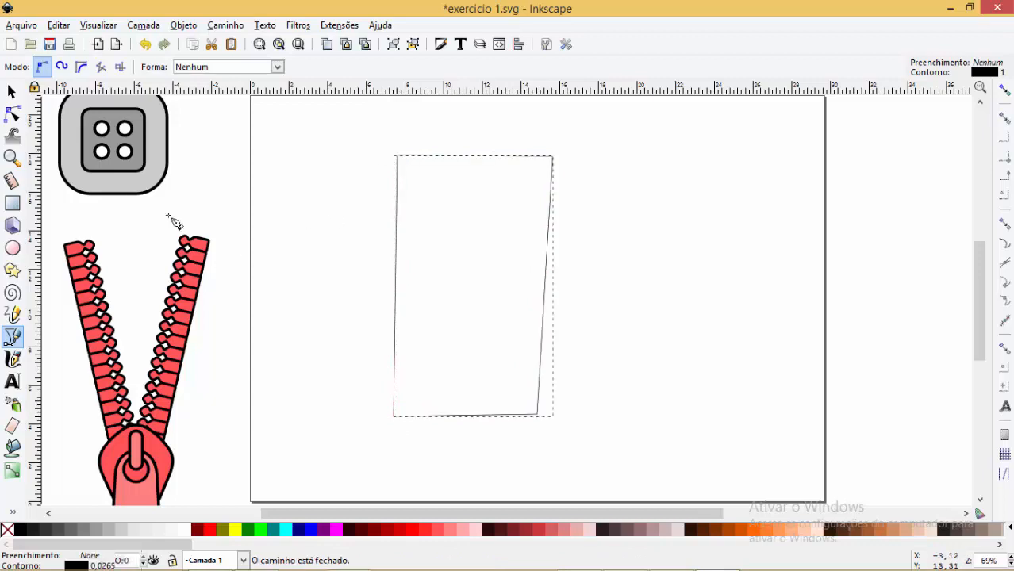
key("Delete")
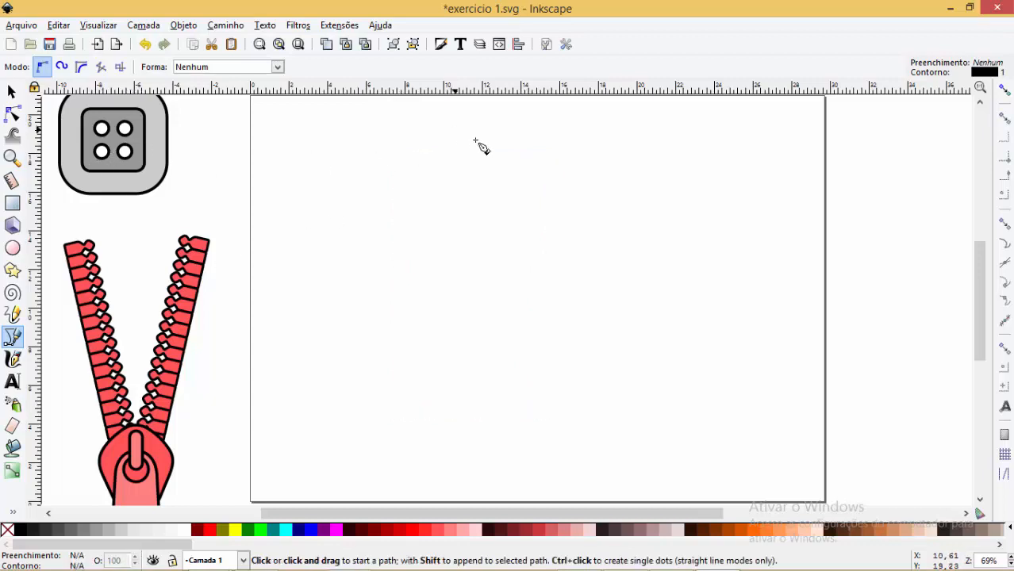
Draw a tall closed four-sided path about 8.9 by 15.6 cm in the middle of the page with the Bezier pen.
left_click(413, 141)
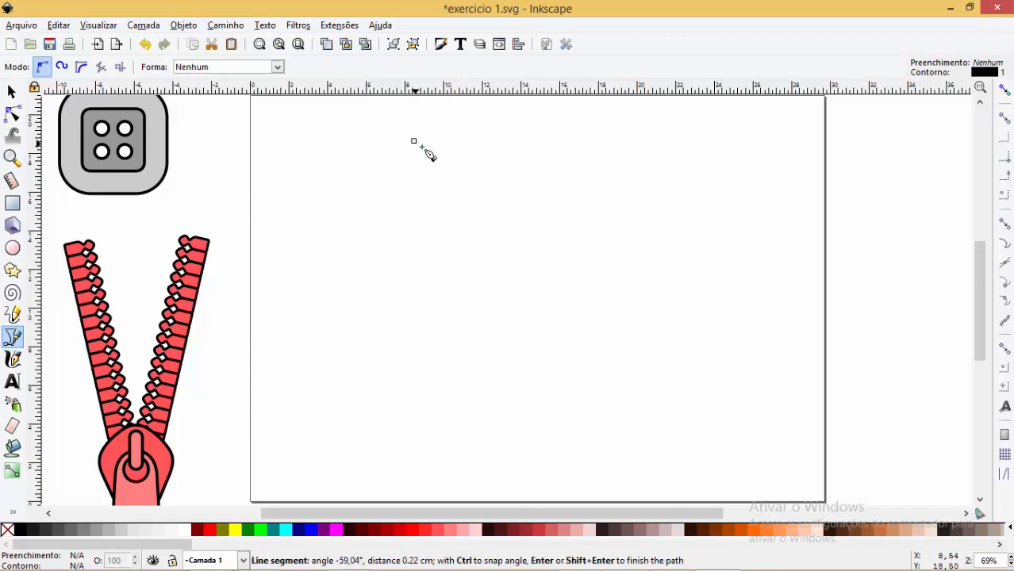
left_click(579, 140)
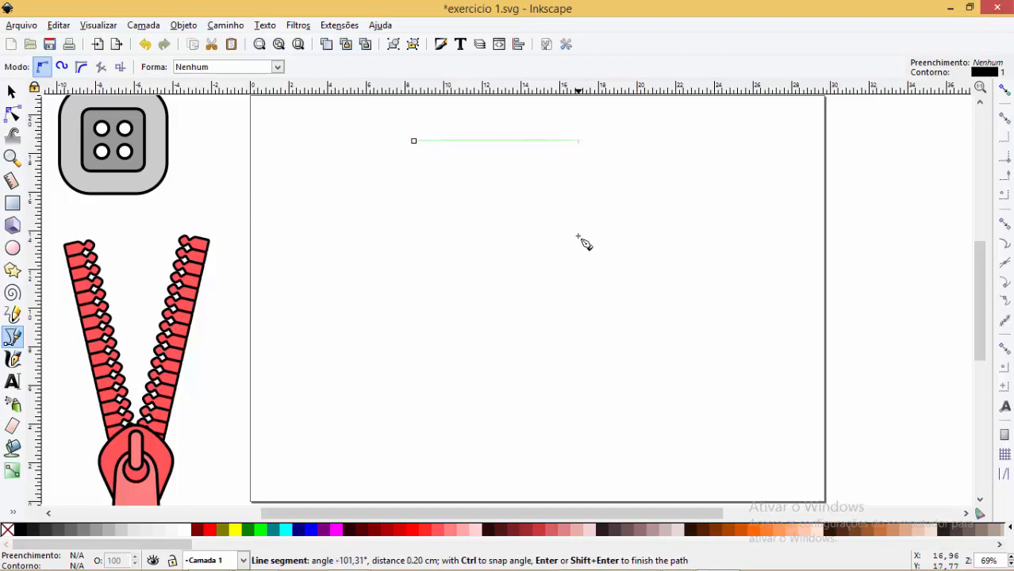
left_click(578, 438)
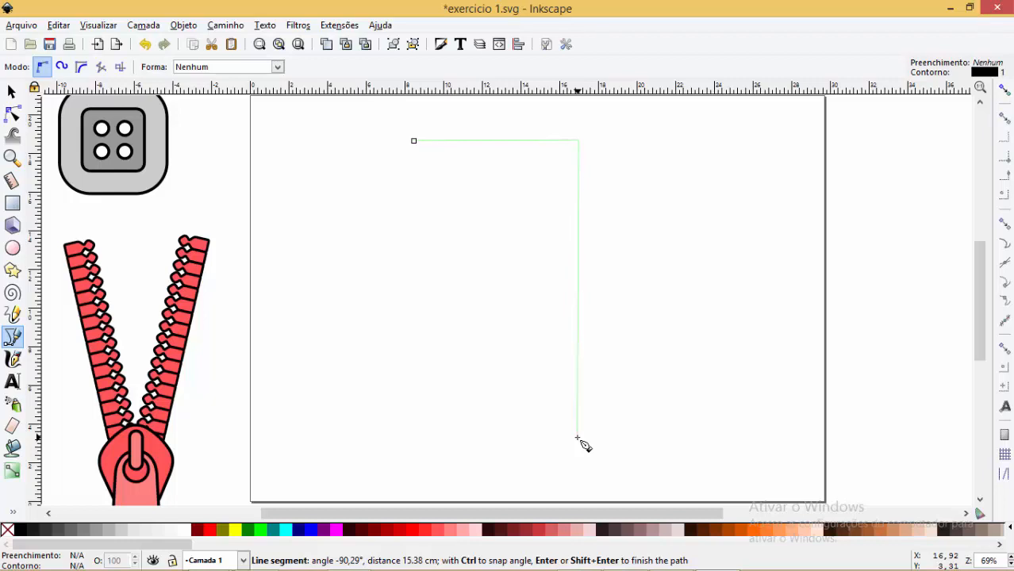
left_click(407, 442)
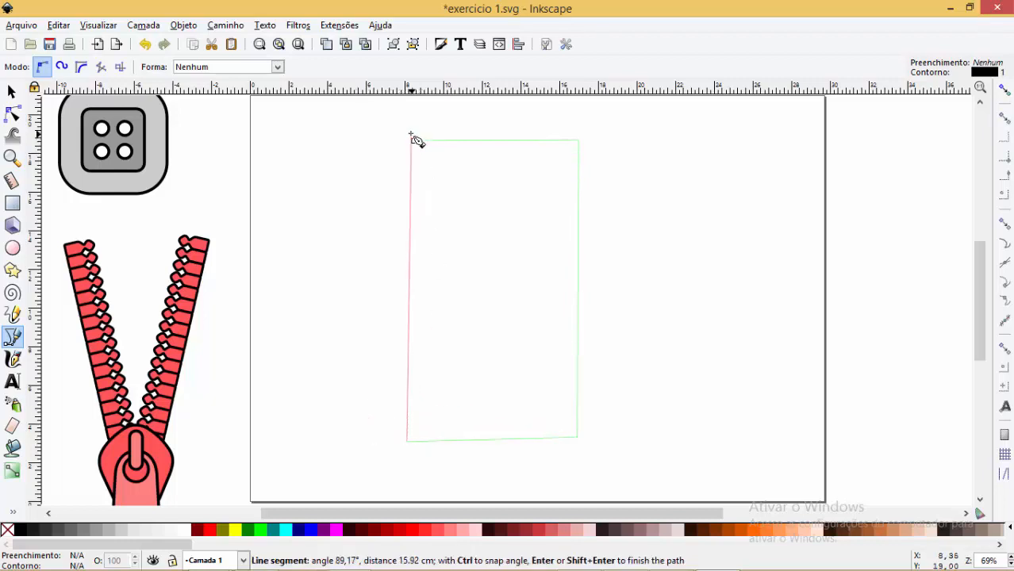
left_click(414, 142)
Draw a closed five-node path about 8.1 by 8.1 cm with a curved edge, overlapping the tall path's upper corner.
left_click(334, 156)
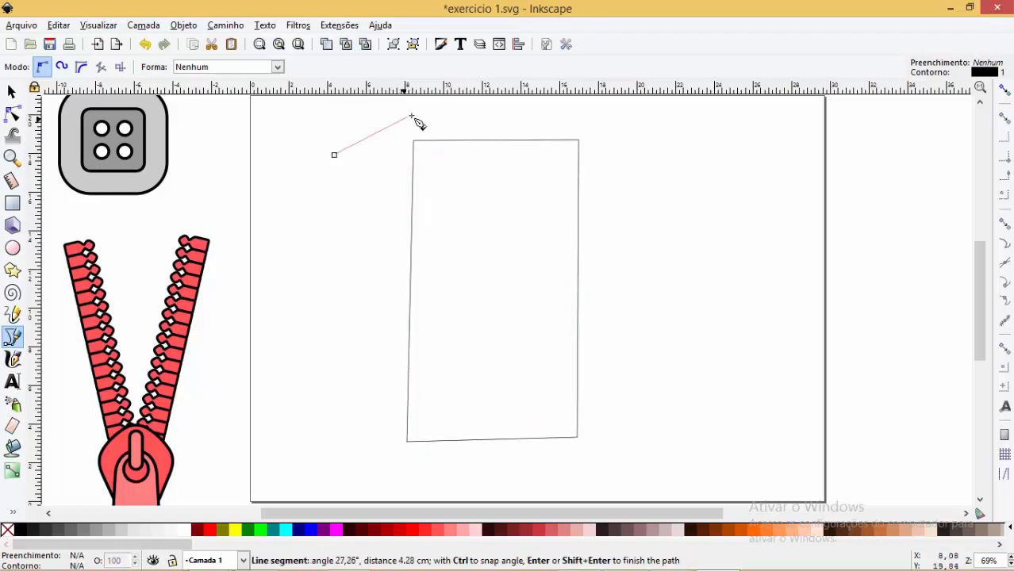
left_click_drag(309, 203, 302, 230)
left_click(334, 157)
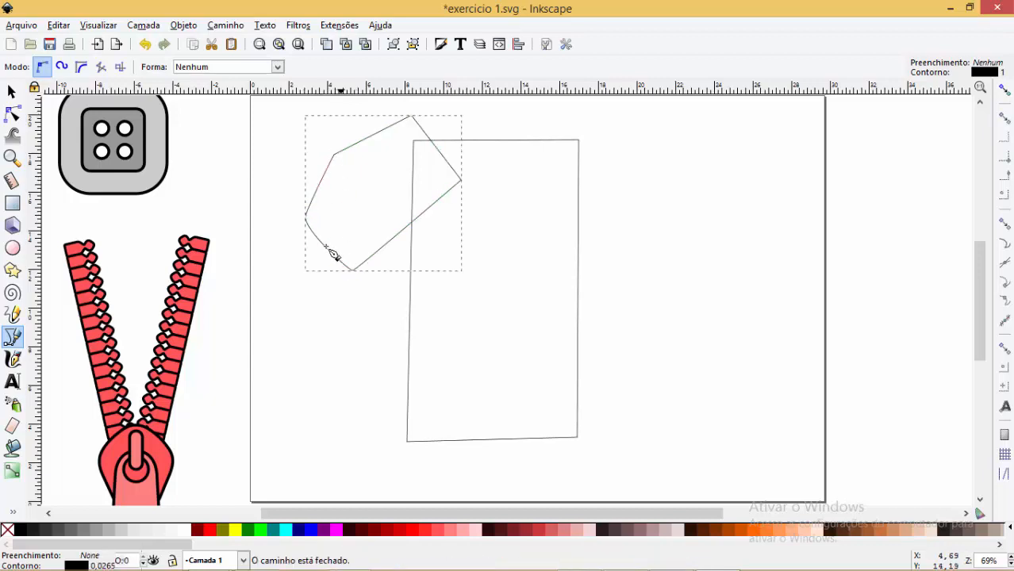
Delete the five-node path and the tall four-sided path from the page.
left_click(12, 92)
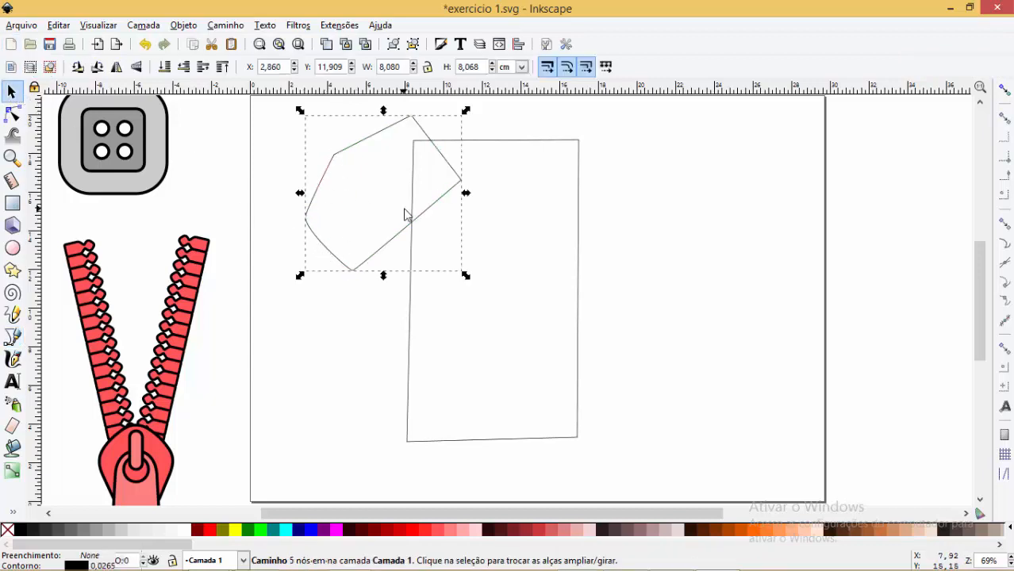
key("Delete")
left_click(459, 144)
key("Delete")
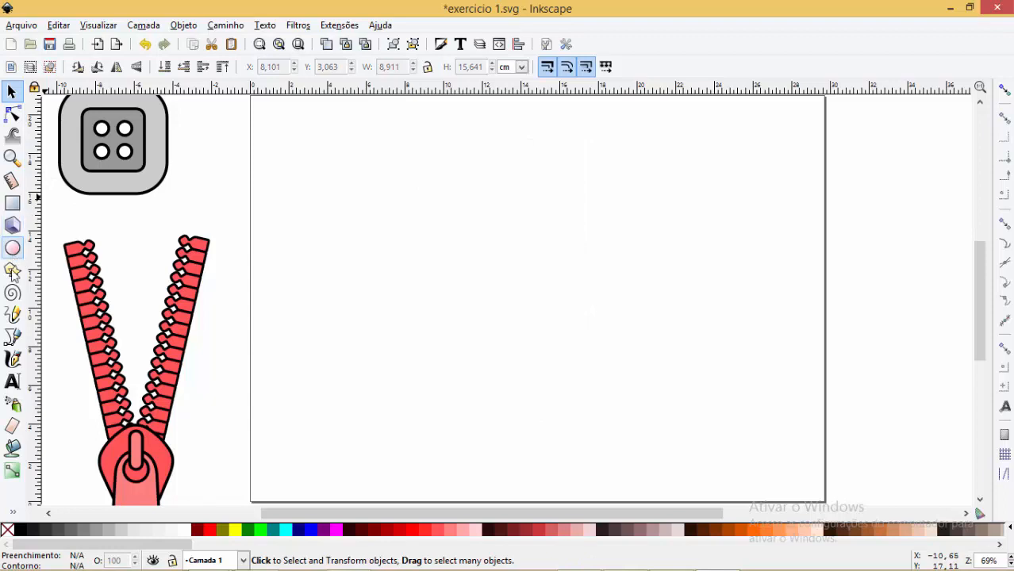
Draw a closed four-sided path about 9.8 by 10.6 cm with the Bezier pen, and delete it.
left_click(11, 337)
left_click(468, 140)
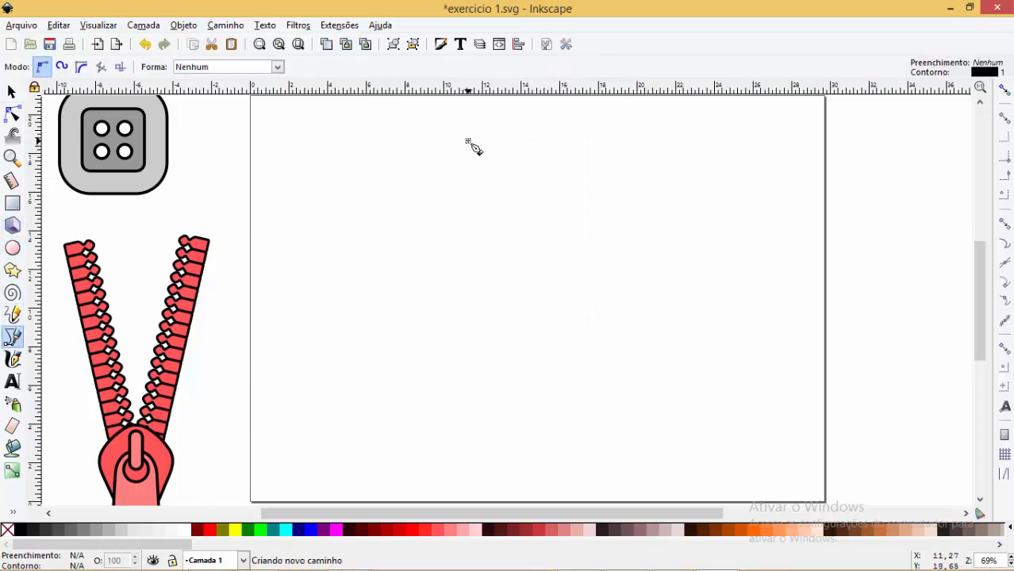
left_click(651, 128)
left_click(657, 324)
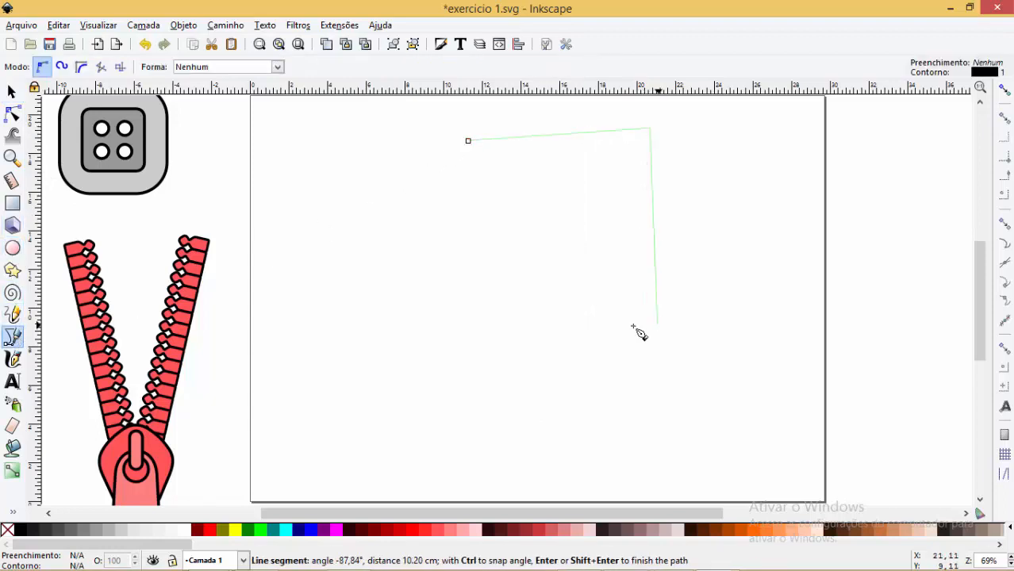
left_click(486, 332)
left_click(469, 141)
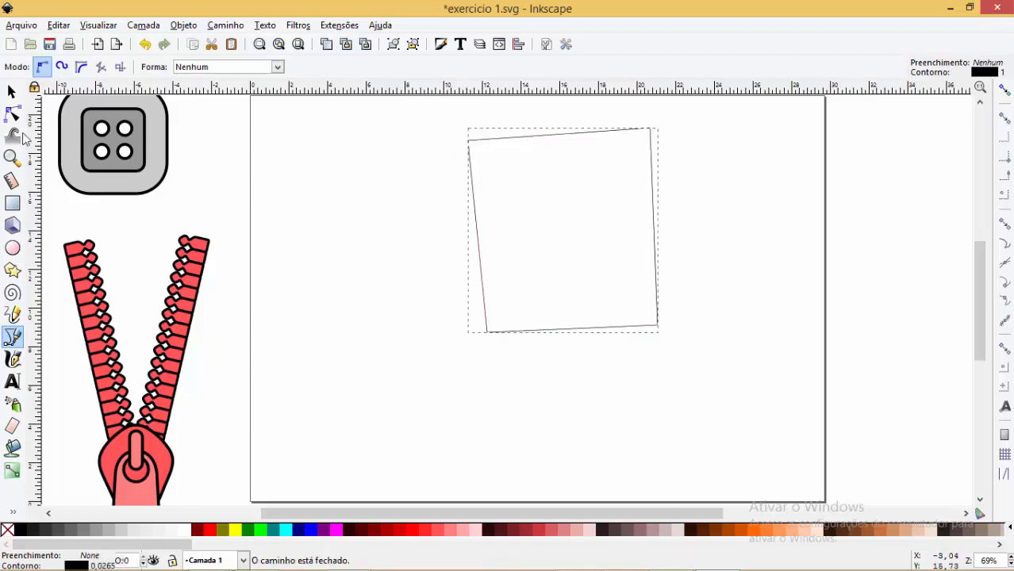
left_click(13, 92)
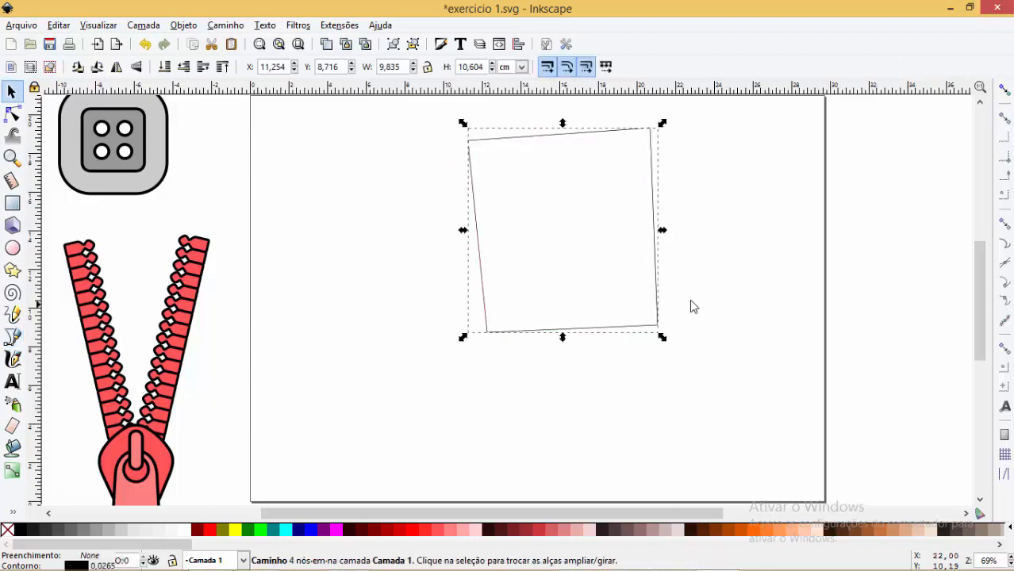
key("Delete")
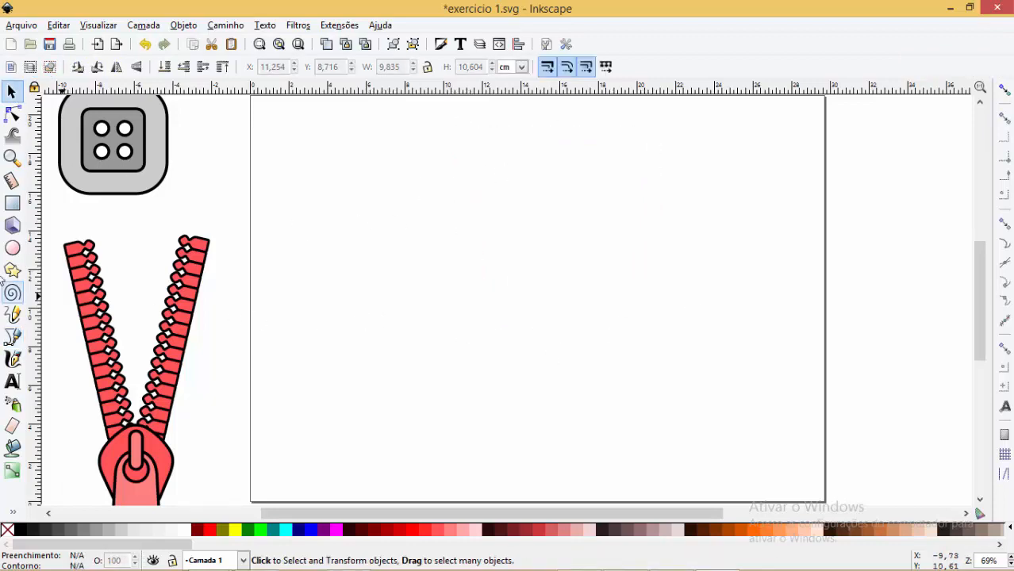
Begin a Bezier path of five connected straight segments running clockwise around the middle of the page.
left_click(13, 337)
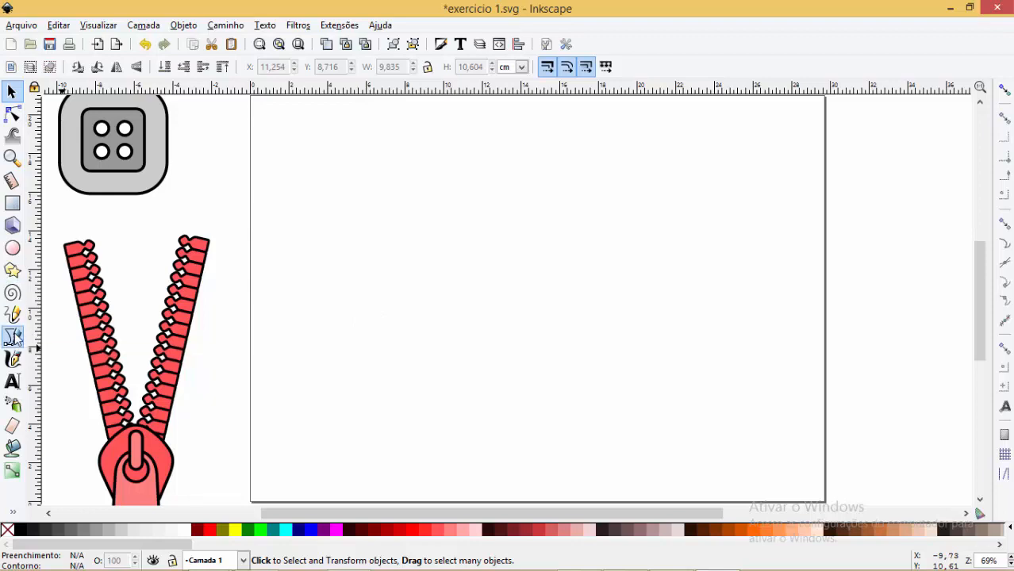
left_click(460, 184)
left_click(632, 140)
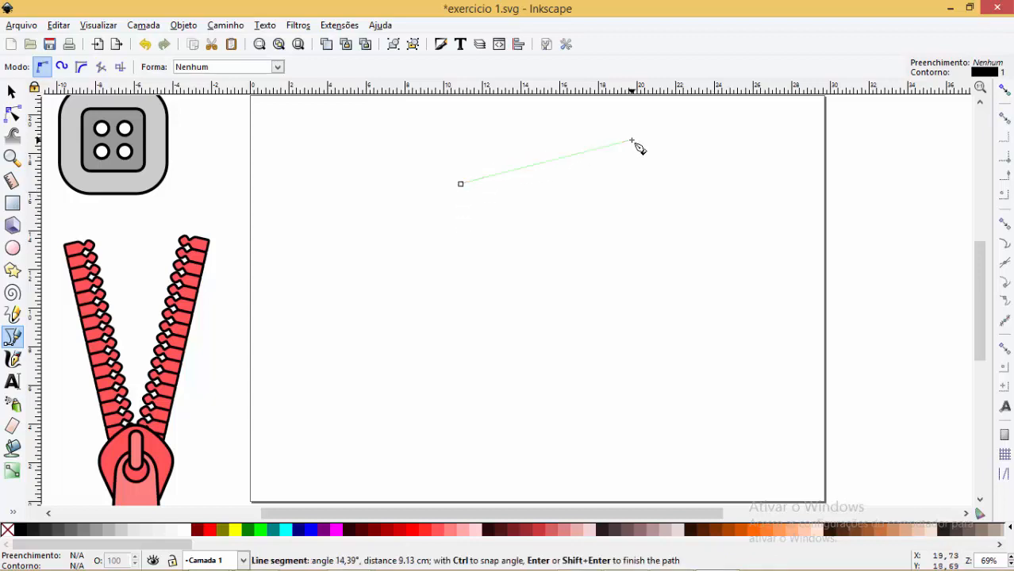
left_click(687, 290)
left_click(544, 350)
left_click(435, 339)
left_click(355, 268)
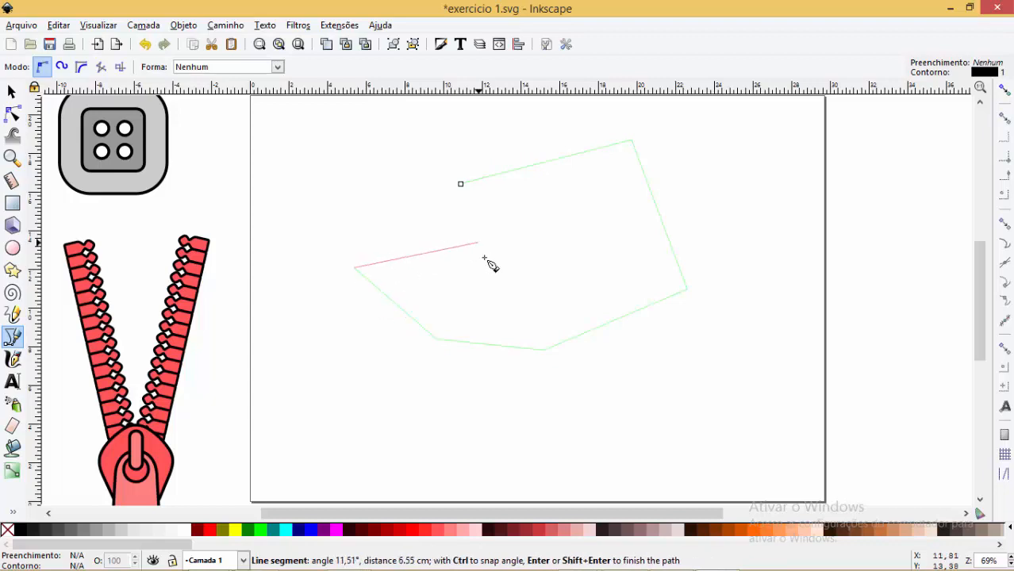
Close the path with two curved segments that form a concave side, and undo the finished shape.
left_click_drag(510, 275, 551, 211)
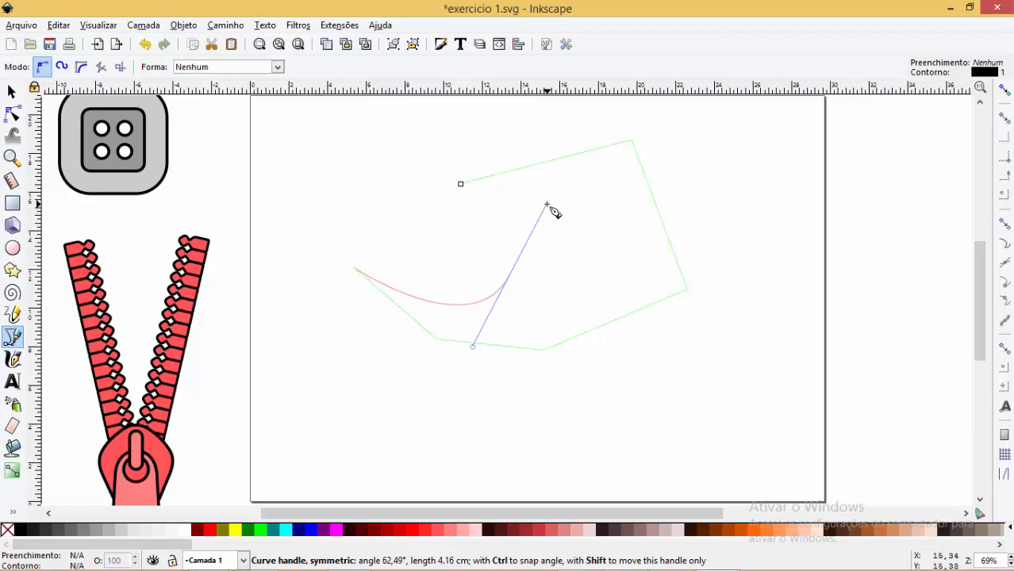
left_click_drag(547, 206, 531, 219)
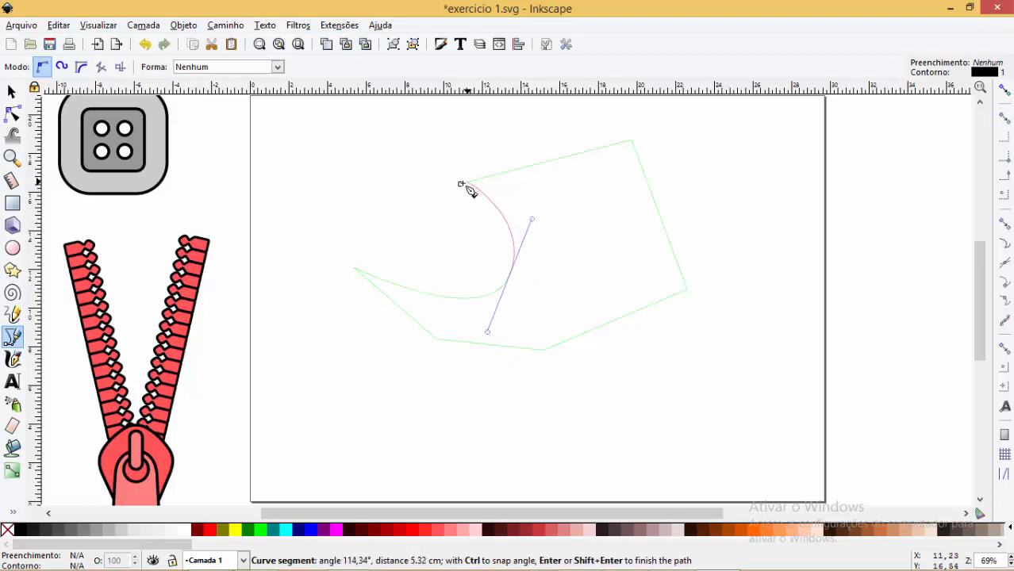
left_click(460, 184)
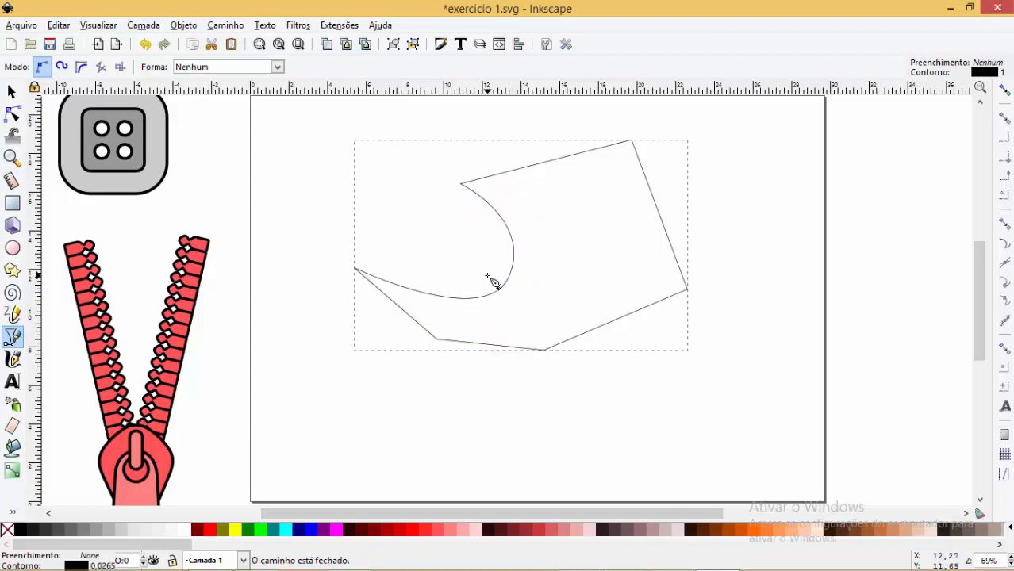
key("ctrl+z")
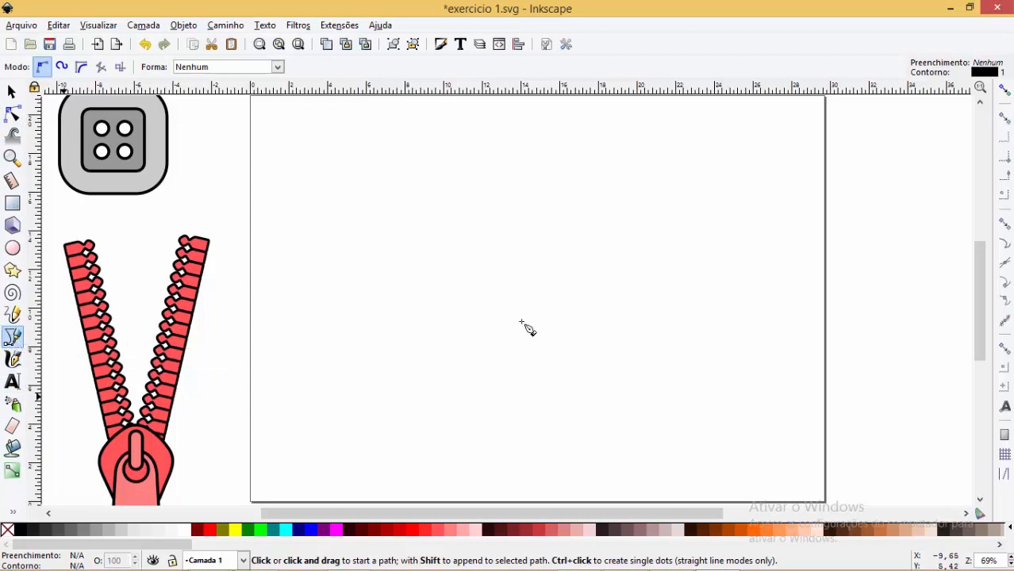
Draw a closed Bezier shape with curved sides in the right half of the page, and undo it.
left_click(593, 228)
left_click_drag(724, 269, 659, 380)
left_click_drag(598, 404, 585, 418)
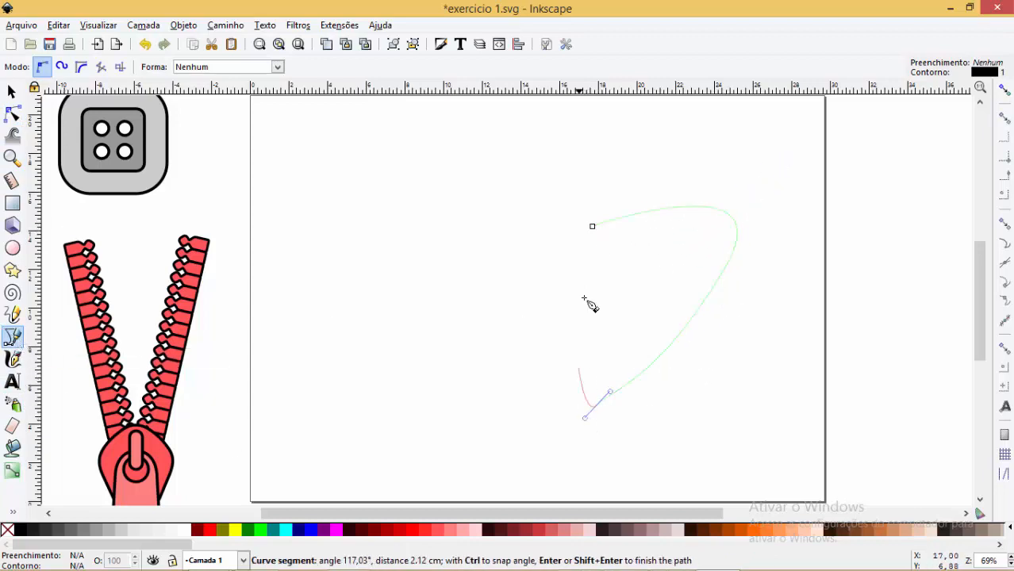
left_click(593, 228)
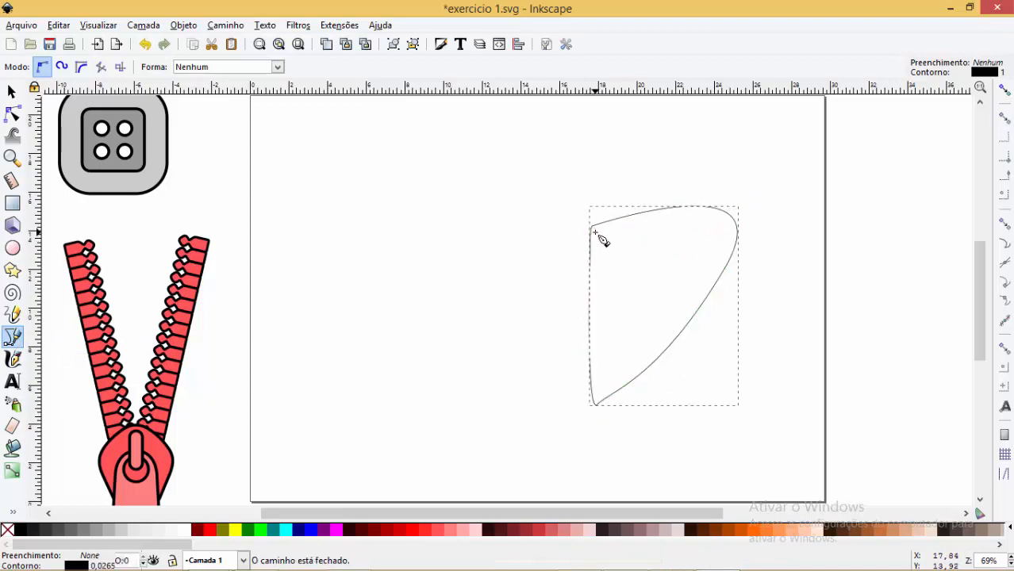
key("ctrl+z")
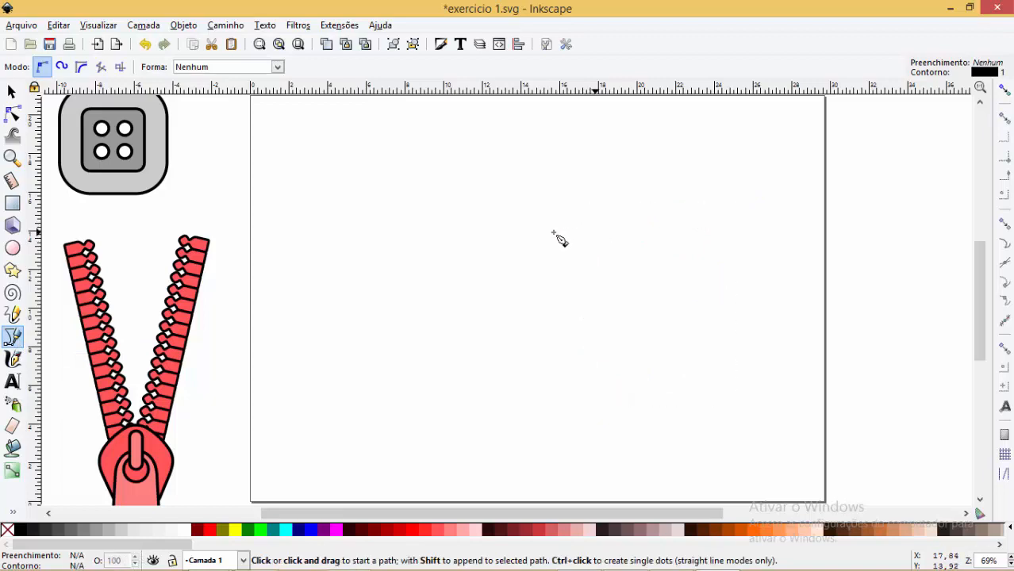
Draw a closed triangle with a vertical side and a nearly horizontal upper side near the page's middle using the Bezier pen.
left_click(413, 213)
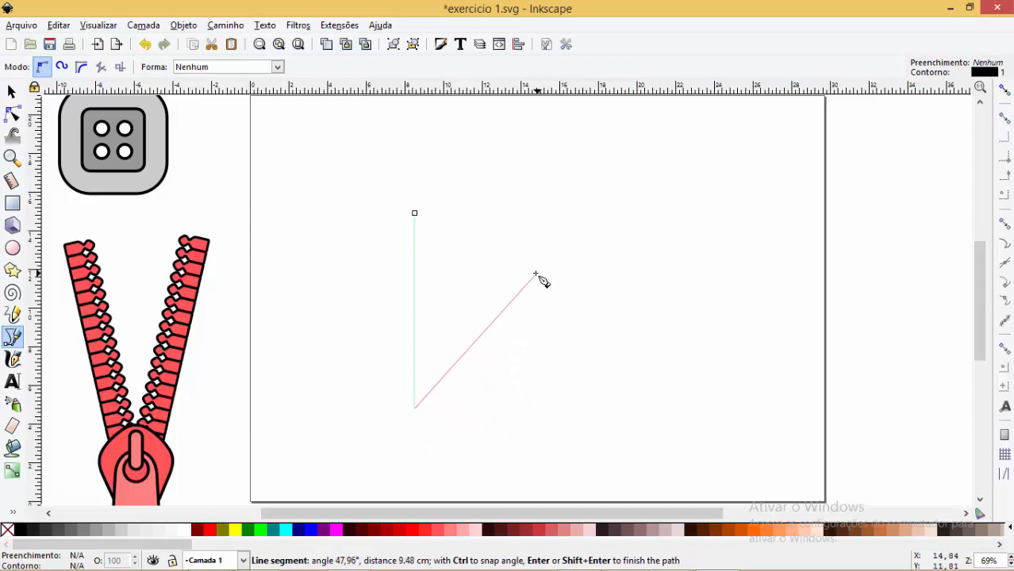
left_click(547, 222)
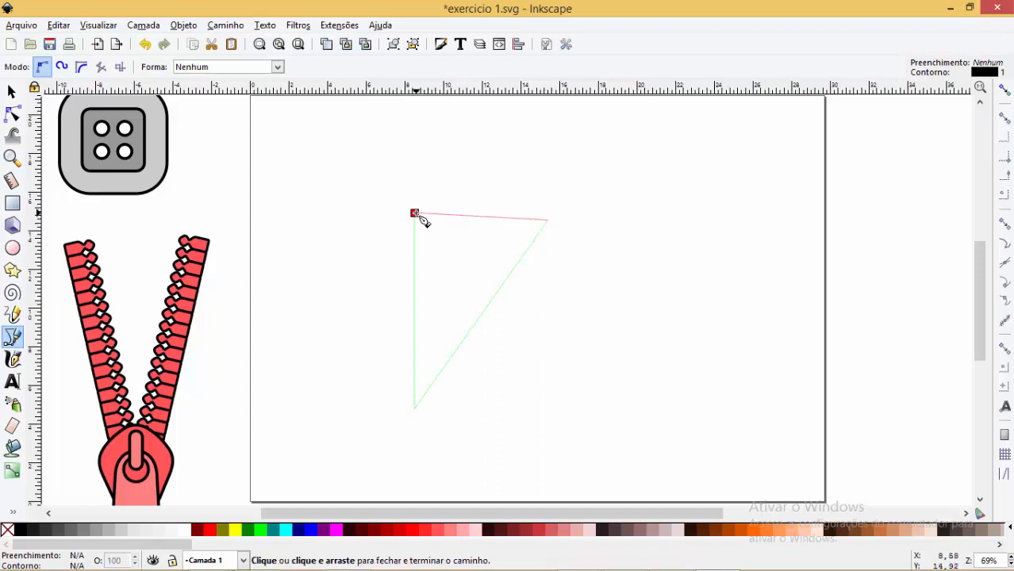
left_click(415, 213)
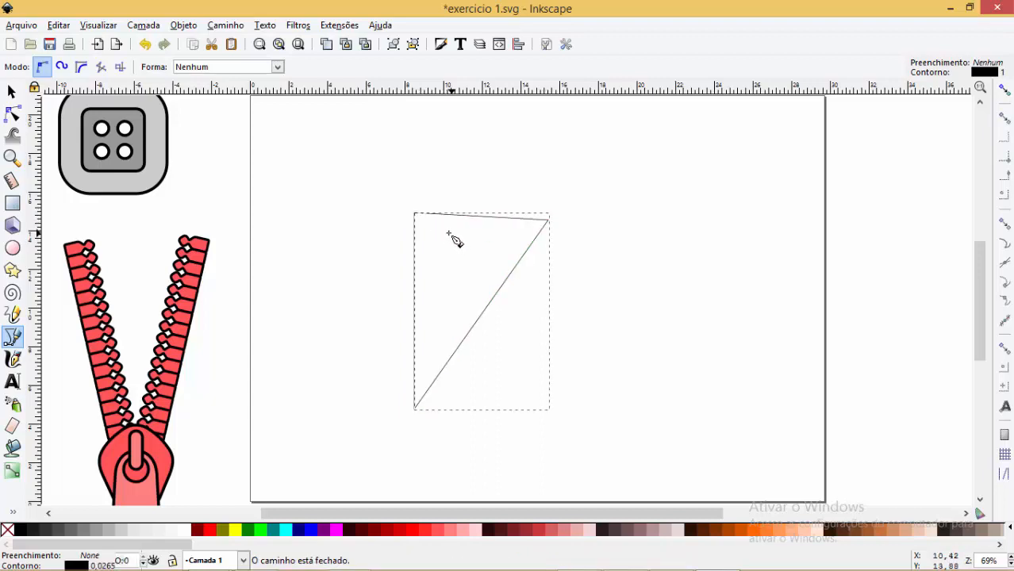
Convert the triangle's upper side to a curve and shape its handles into a tall rounded arch.
left_click(12, 114)
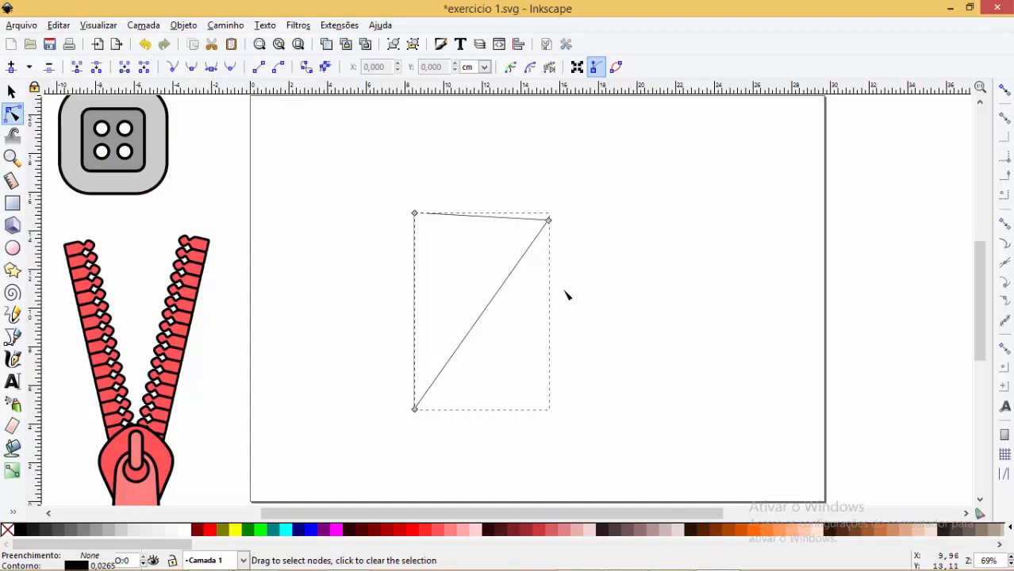
left_click(485, 222)
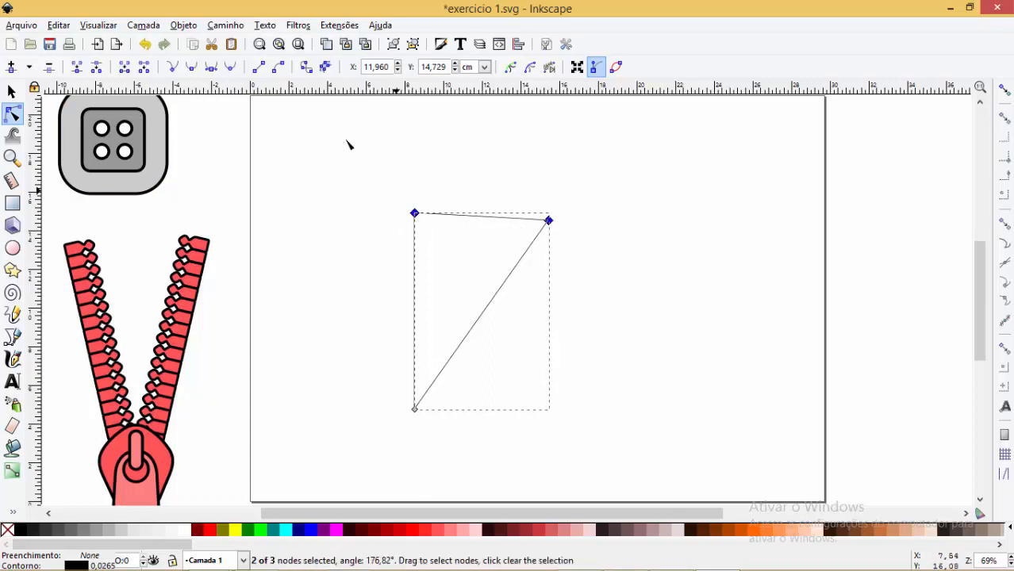
left_click(278, 68)
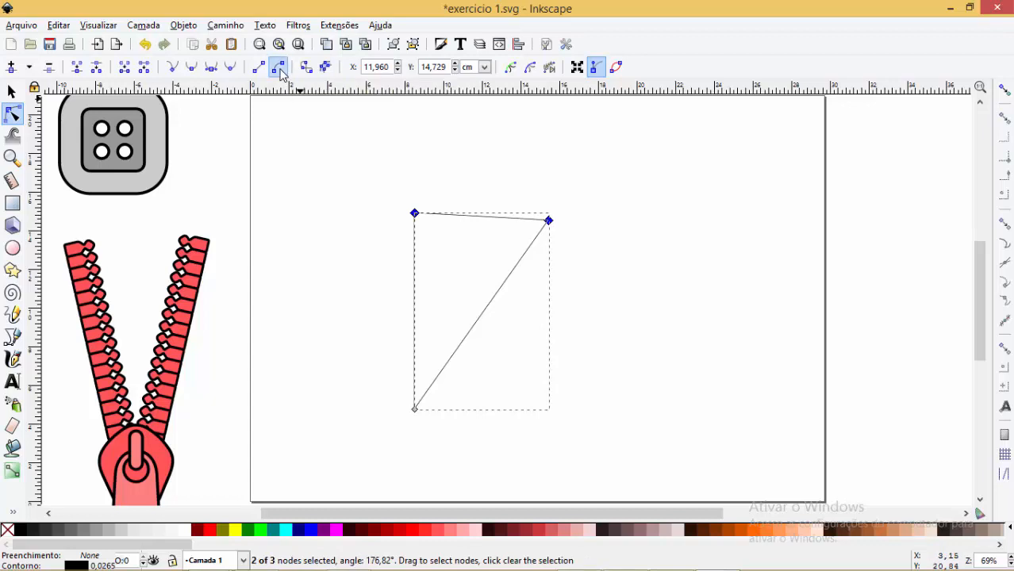
left_click_drag(506, 219, 546, 144)
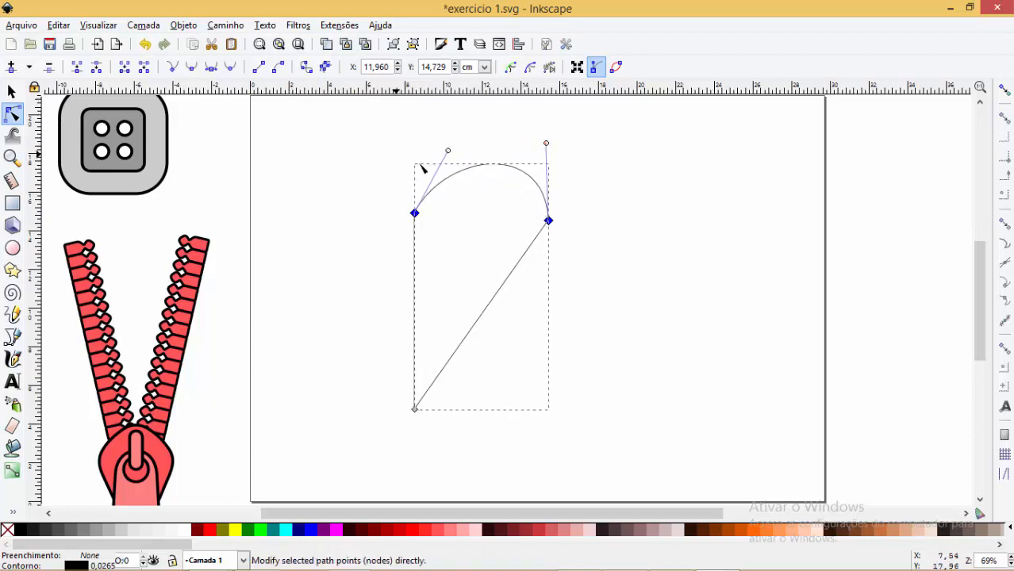
left_click_drag(449, 150, 444, 126)
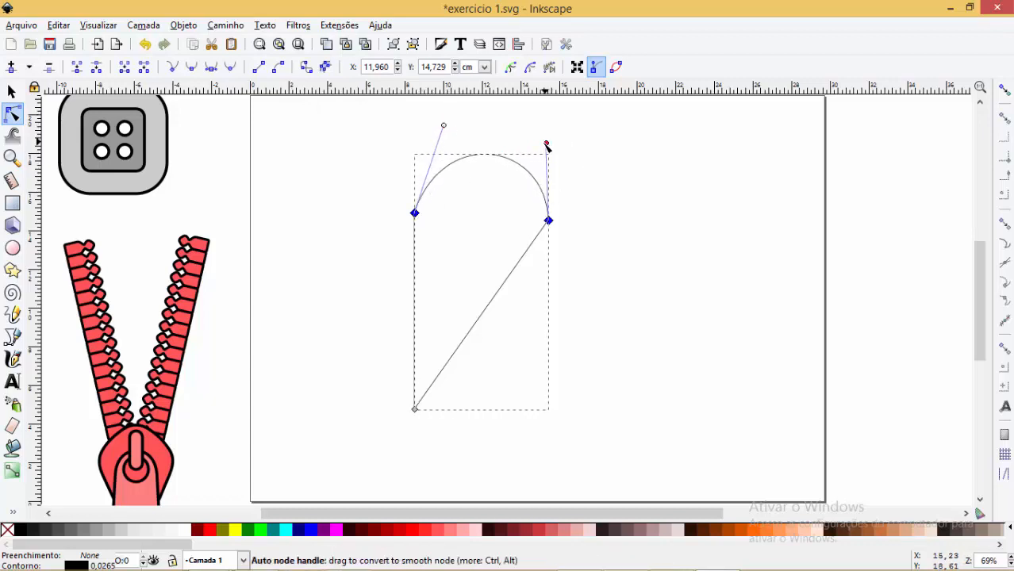
left_click_drag(545, 143, 555, 125)
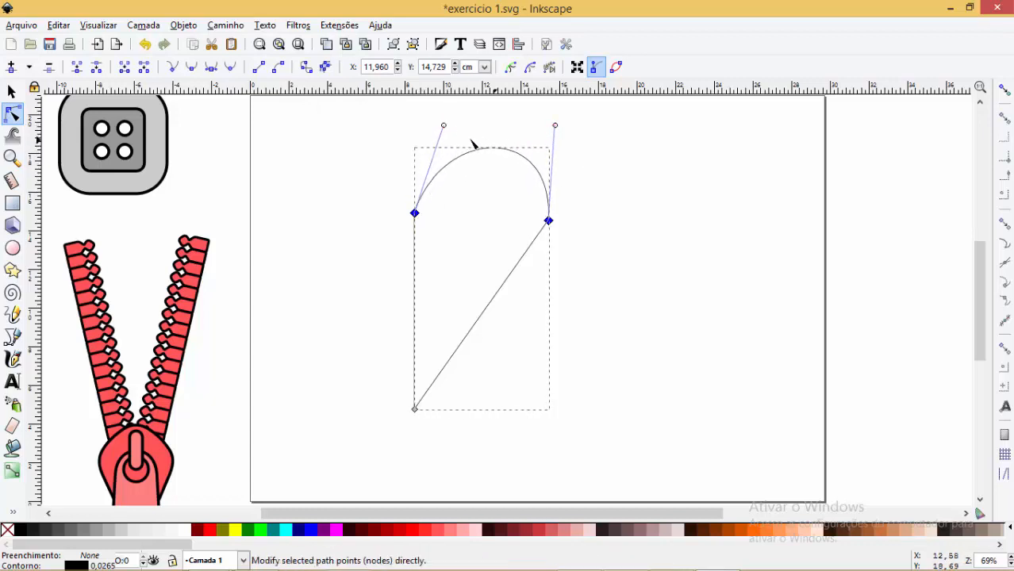
left_click_drag(443, 127, 442, 117)
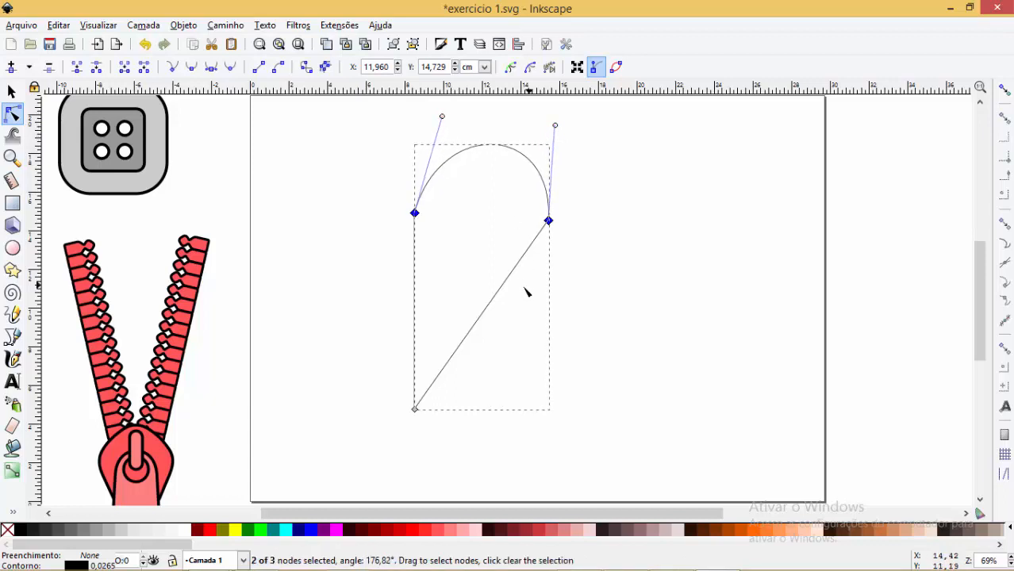
Convert the slanted side to a curve, bulge it outward, and move the upper-right node to about X 16.27, Y 14.50 cm to form a half heart.
left_click(515, 272)
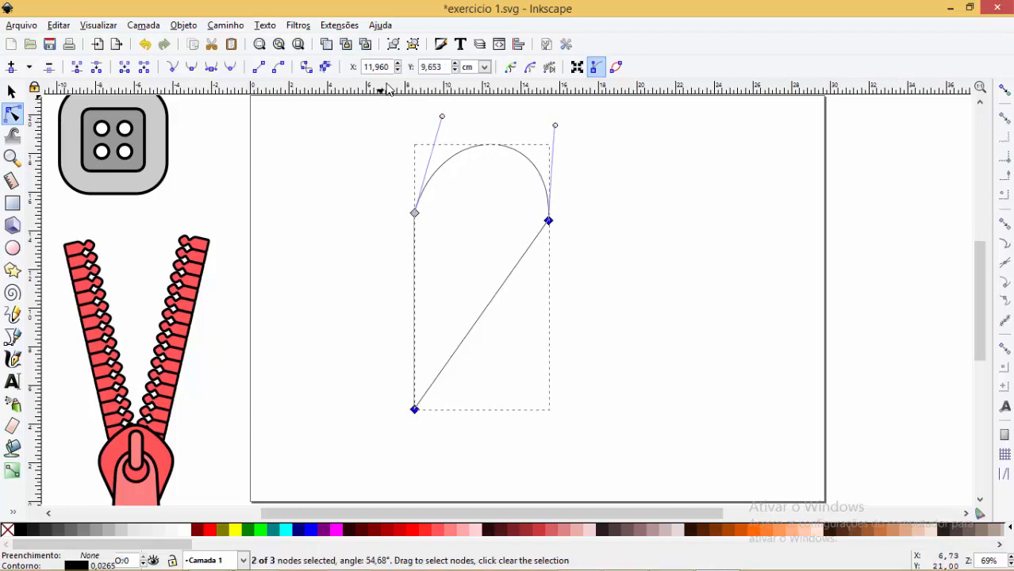
left_click(278, 67)
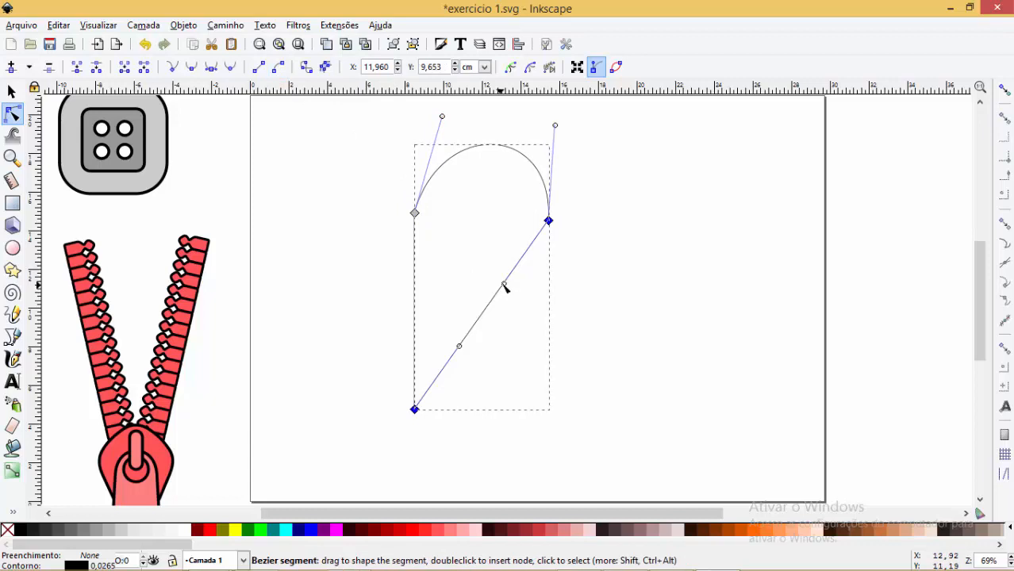
left_click_drag(503, 285, 543, 315)
mouse_move(549, 221)
left_mouse_down()
mouse_move(554, 233)
mouse_move(566, 226)
mouse_move(557, 215)
left_mouse_up()
key("ctrl+z")
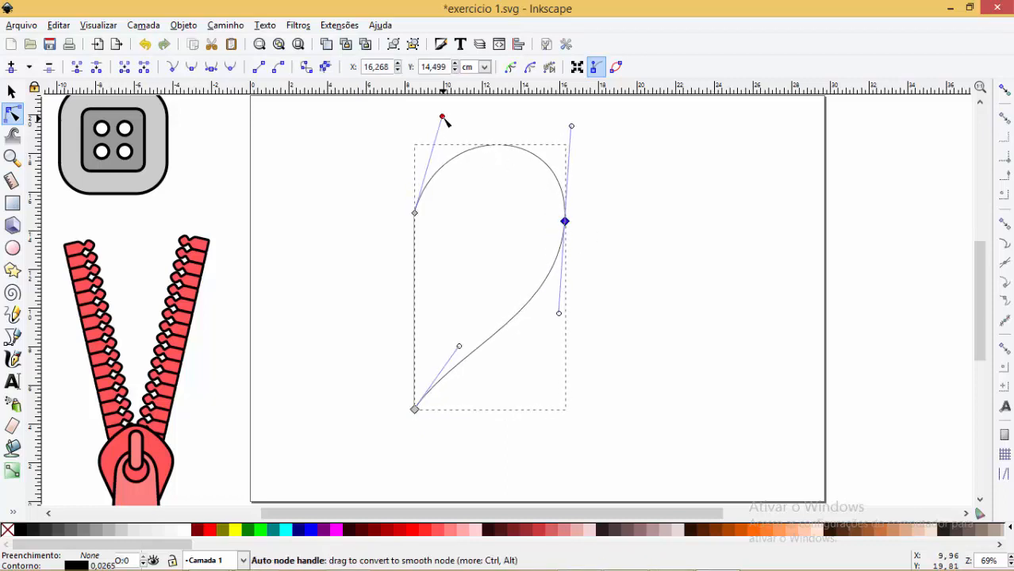
left_click_drag(444, 117, 458, 120)
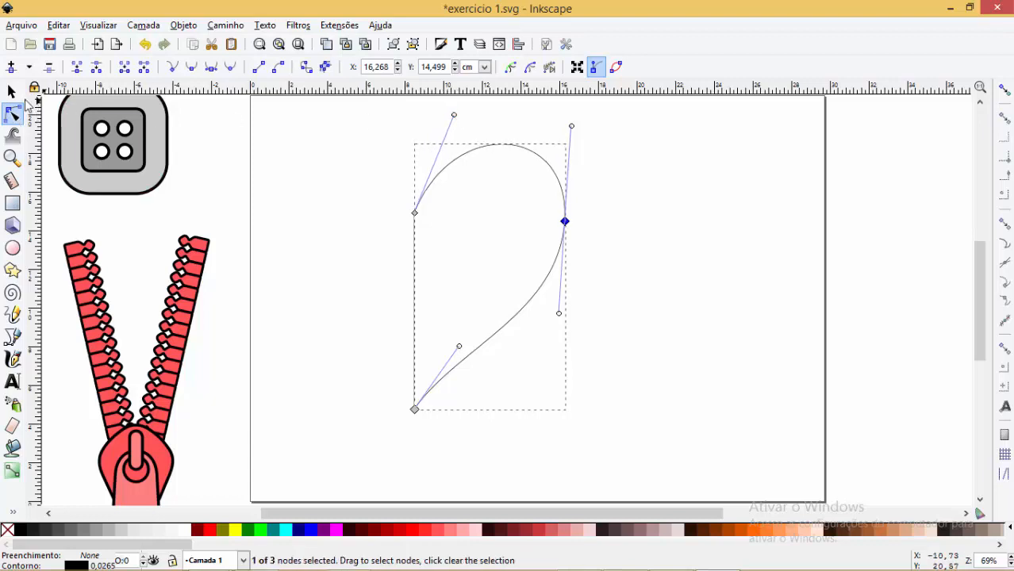
Fill the half heart with a soft red from the palette and remove its outline.
left_click(12, 92)
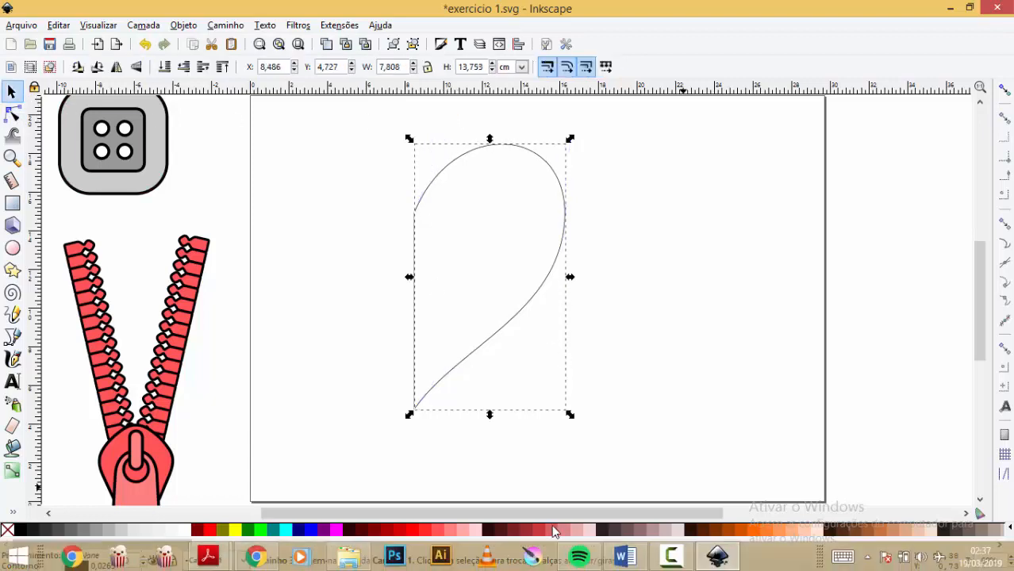
left_click(576, 529)
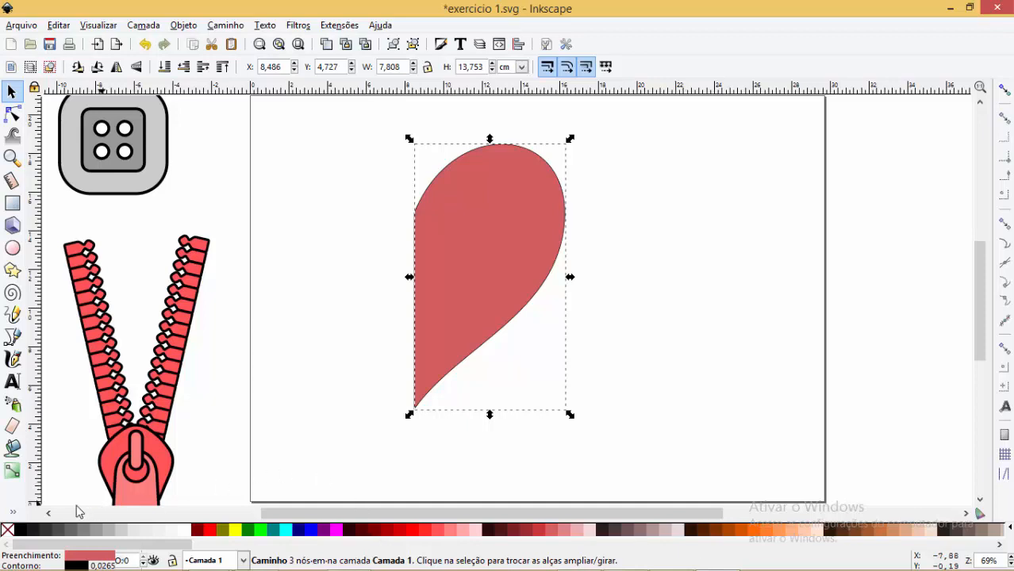
left_click(10, 532, "shift")
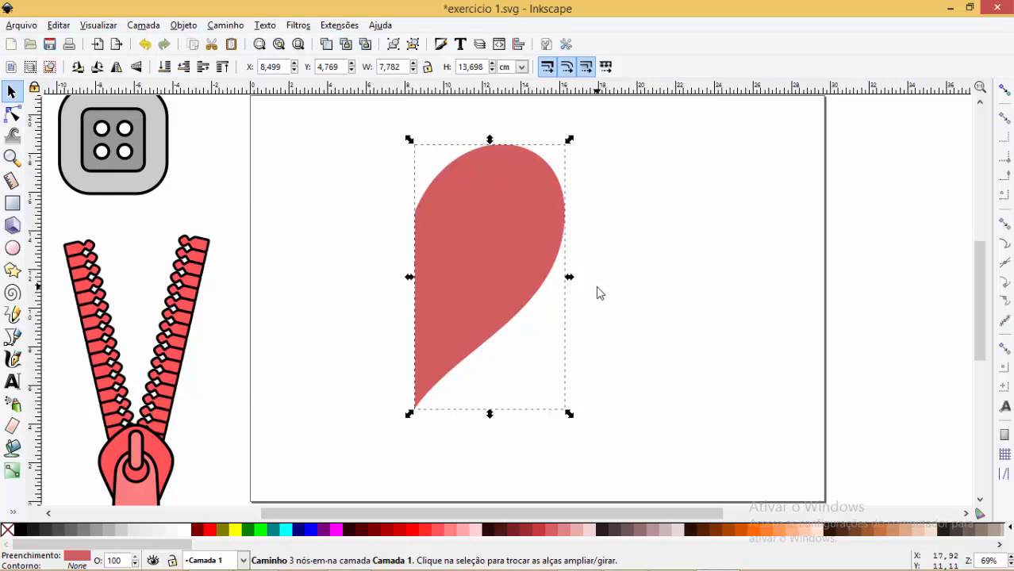
Duplicate the half heart, flip the copy horizontally, enable snapping, and snap it against the original's straight edge to complete a heart.
left_click(538, 264)
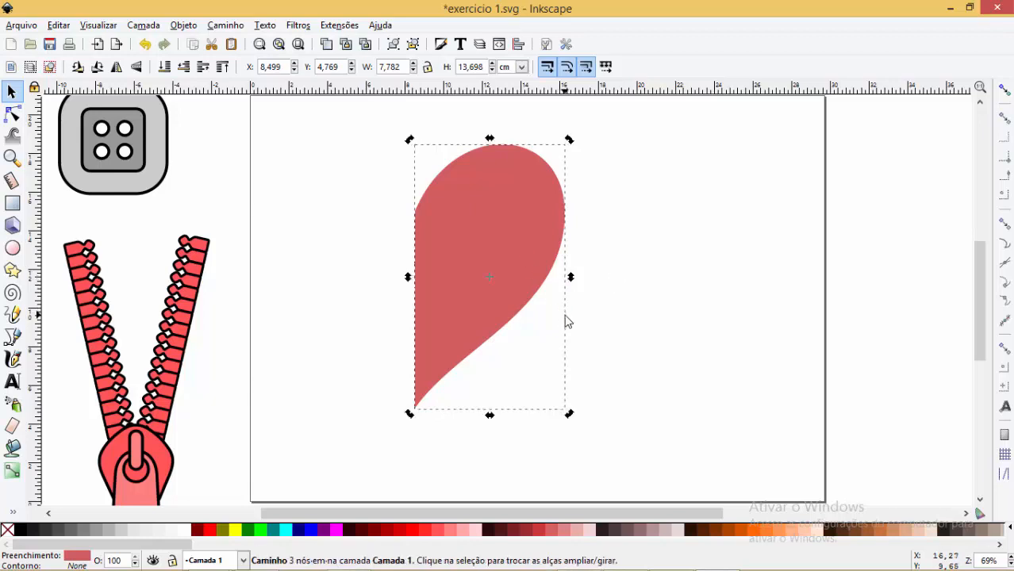
key("ctrl+c")
key("ctrl+v")
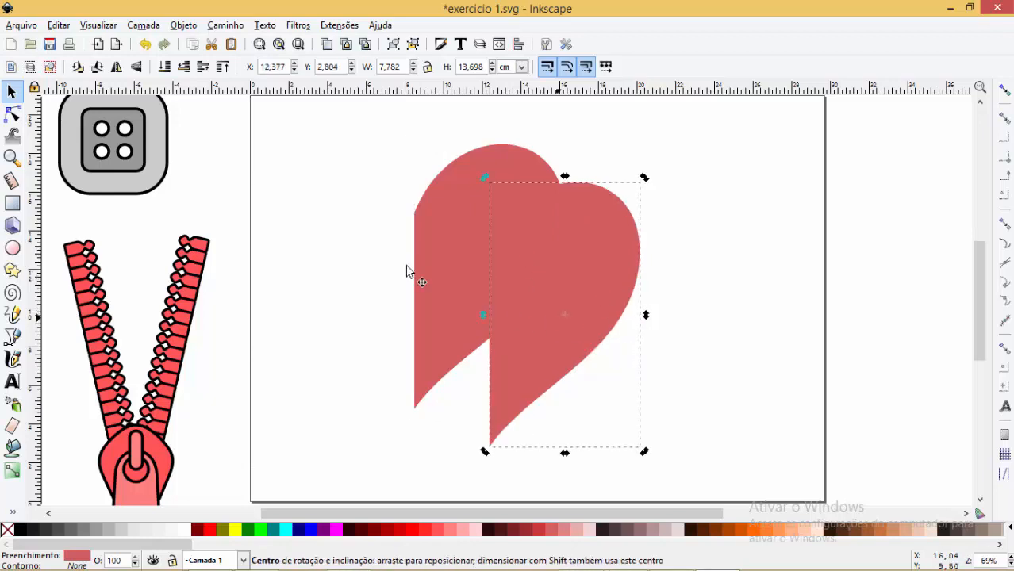
left_click(117, 66)
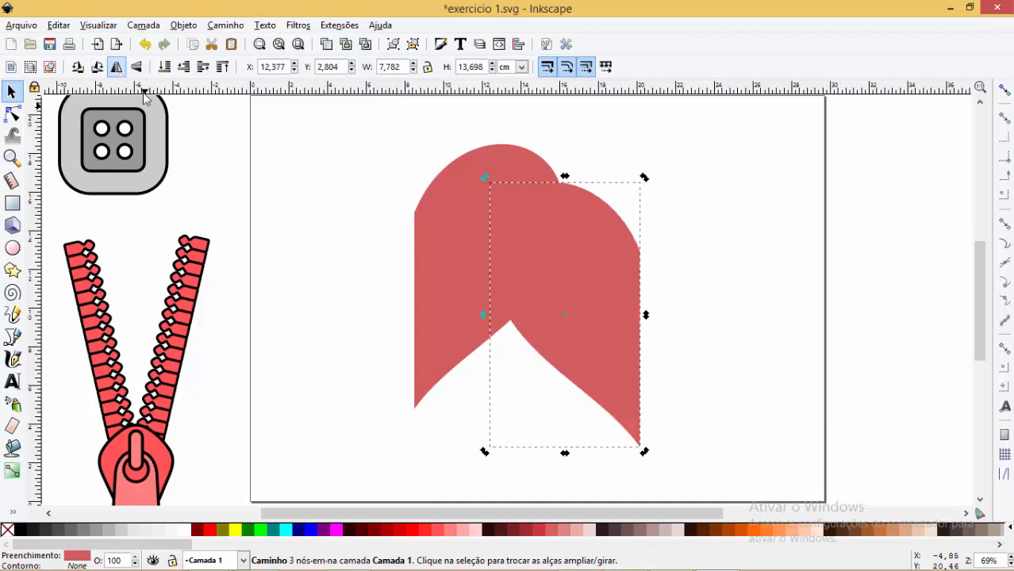
left_click(1006, 92)
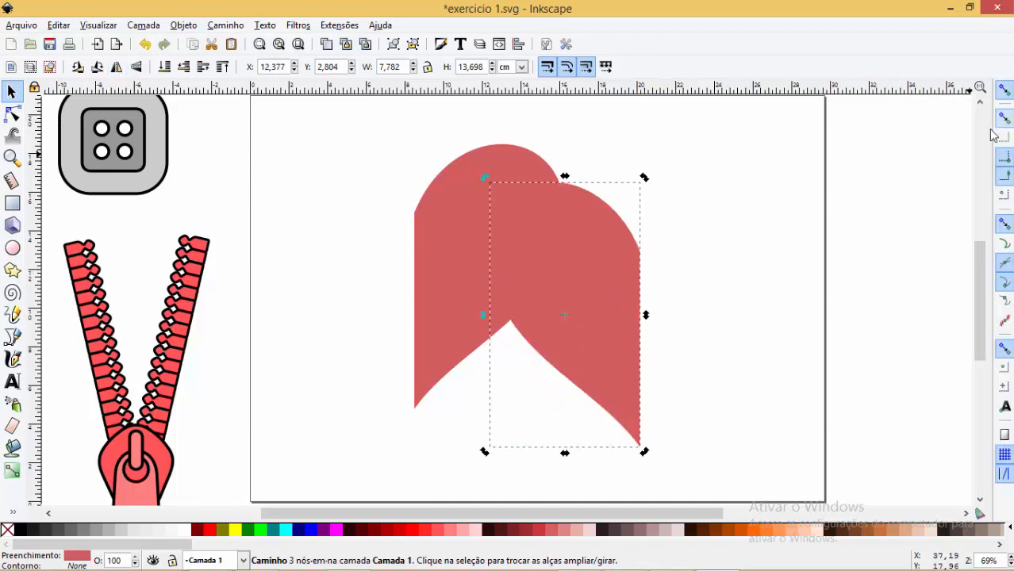
left_click_drag(552, 247, 371, 227)
left_click(741, 217)
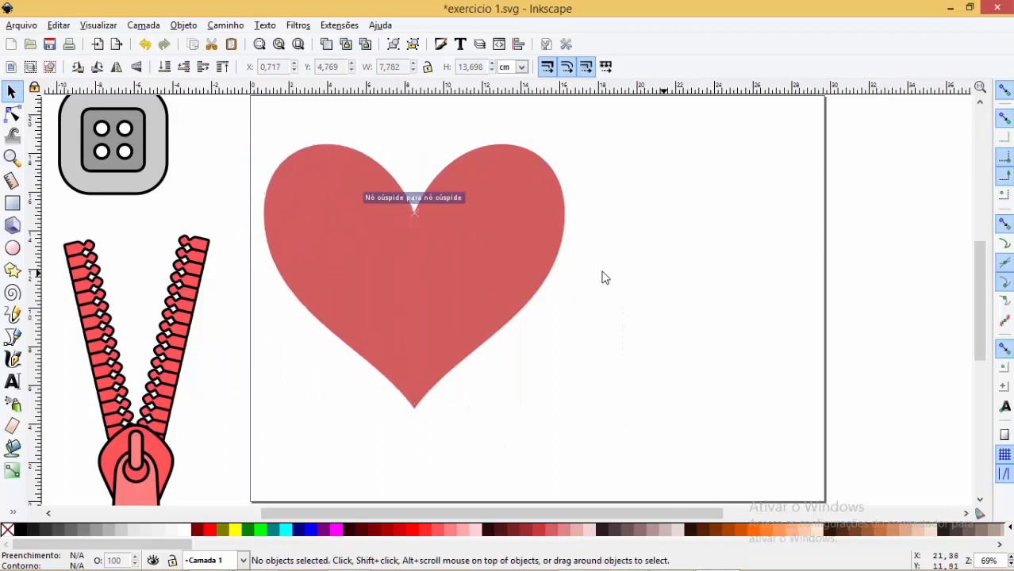
Scale both heart halves together to about 12.18 by 10.70 cm and merge them with Union.
key("ctrl+a")
left_click_drag(566, 147, 536, 177)
left_click(235, 29)
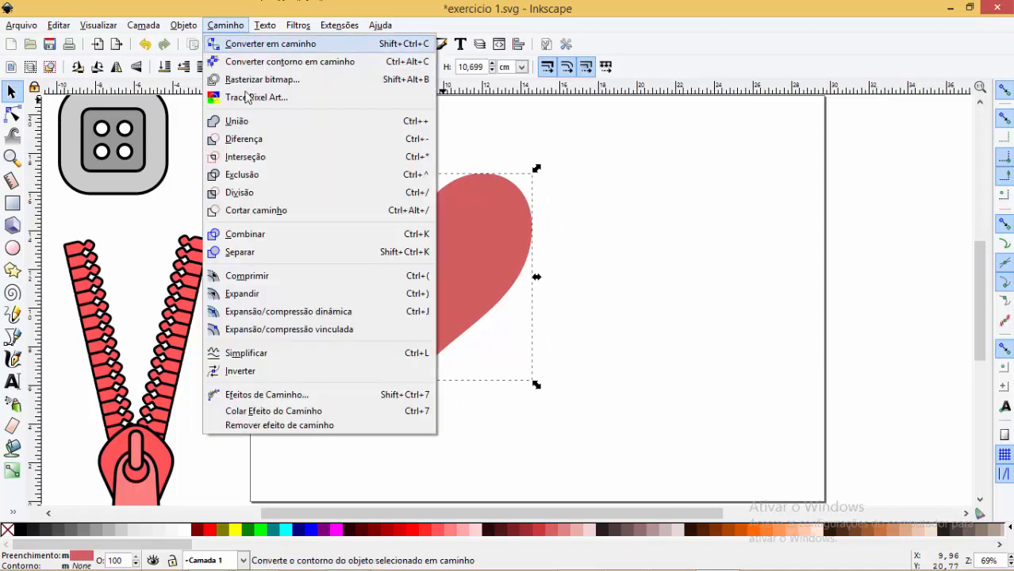
left_click(242, 119)
Move the merged heart within the left part of the page to about X 0.91, Y 6.04 cm.
left_click(579, 208)
left_click_drag(508, 271, 475, 303)
left_click(511, 284)
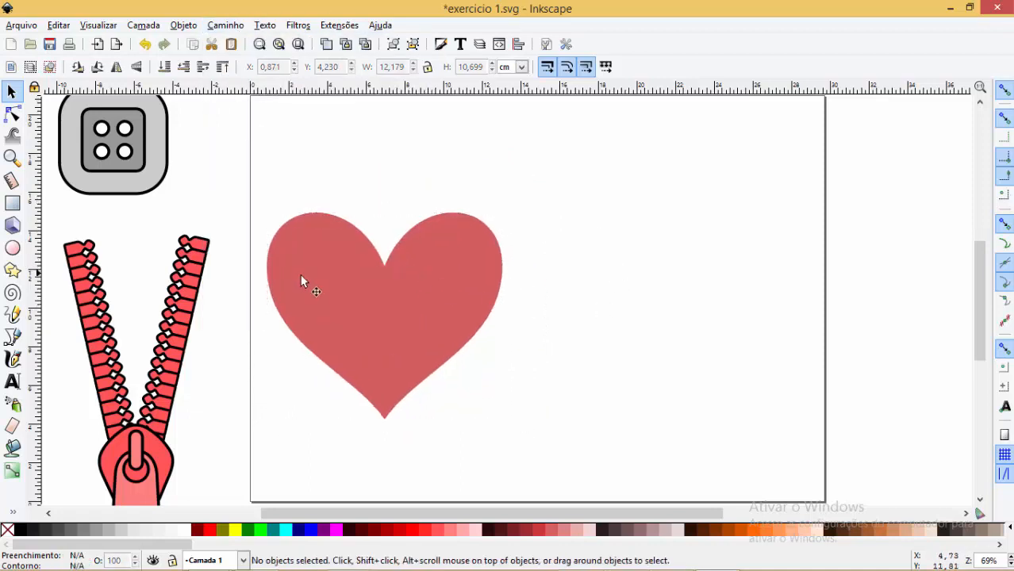
left_click_drag(377, 284, 379, 249)
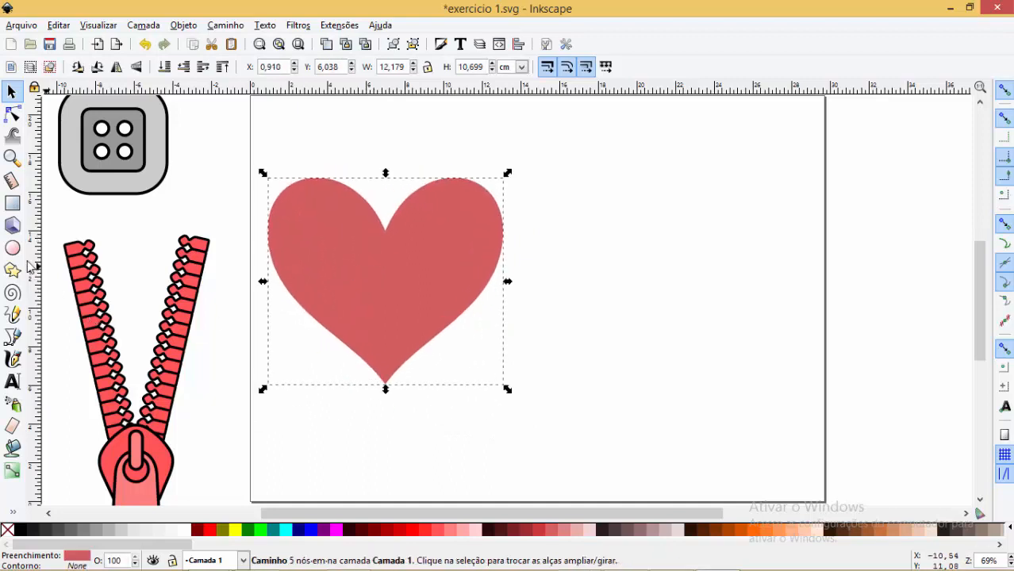
Draw a second closed half-heart outline beside the red heart with the Bezier pen, using a straight vertical side and a curved side.
left_click(15, 341)
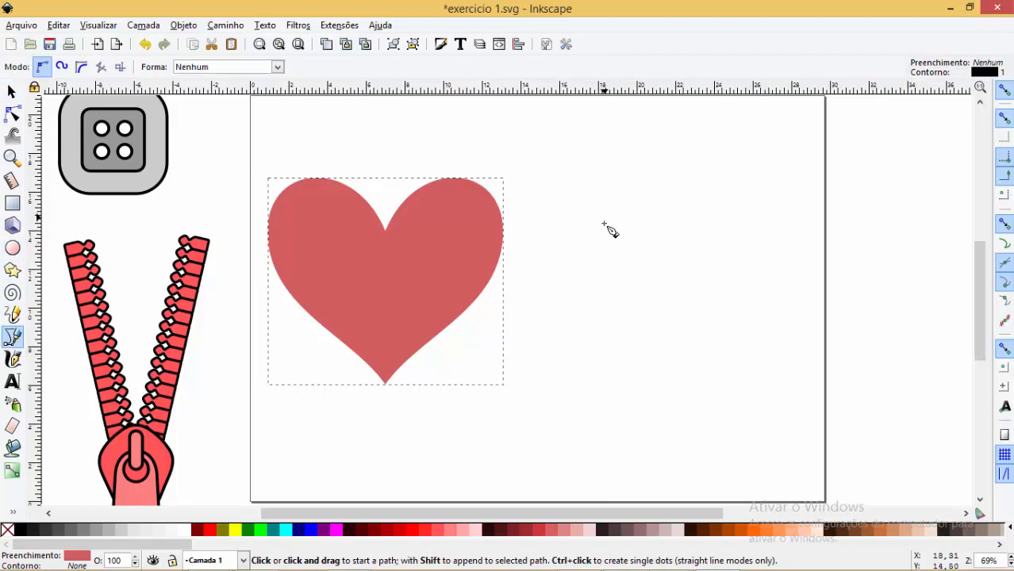
left_click(603, 225)
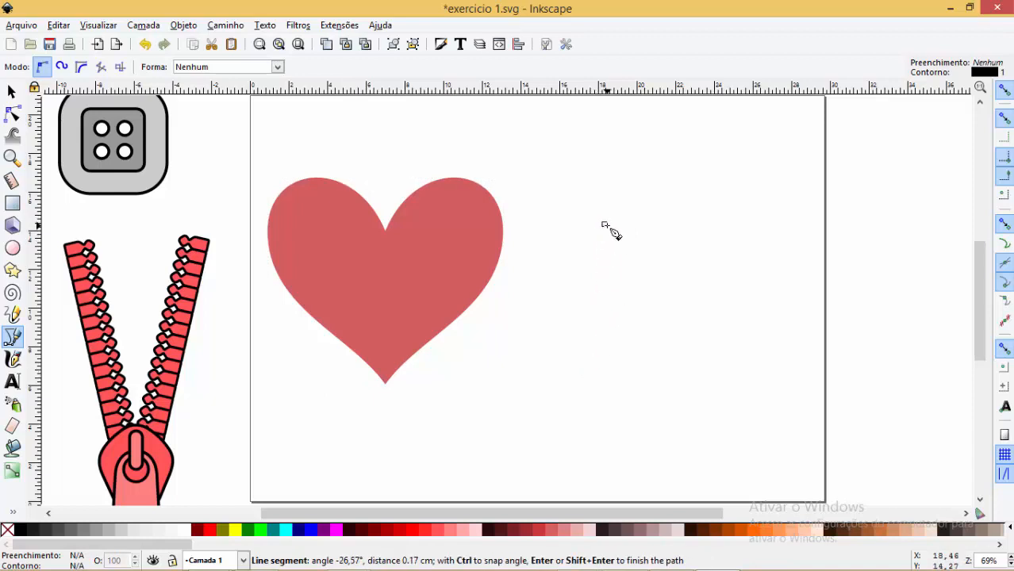
left_click(603, 401)
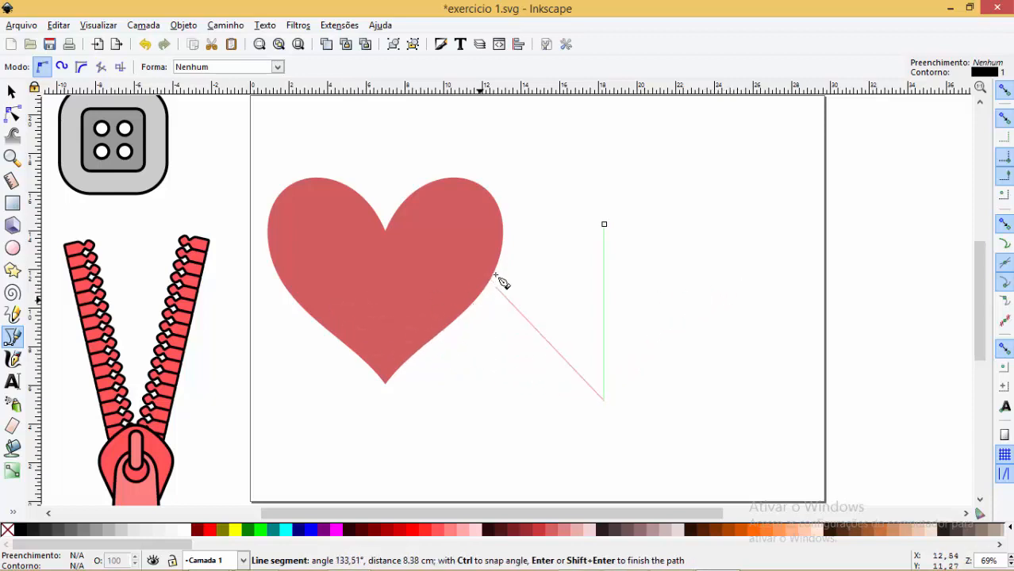
left_click_drag(730, 292, 766, 231)
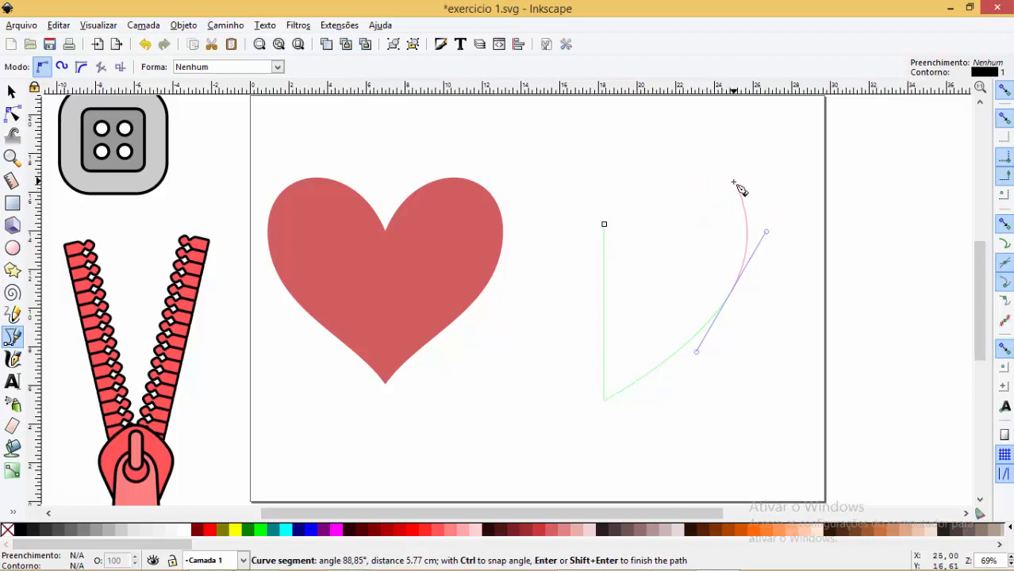
left_click_drag(720, 178, 705, 159)
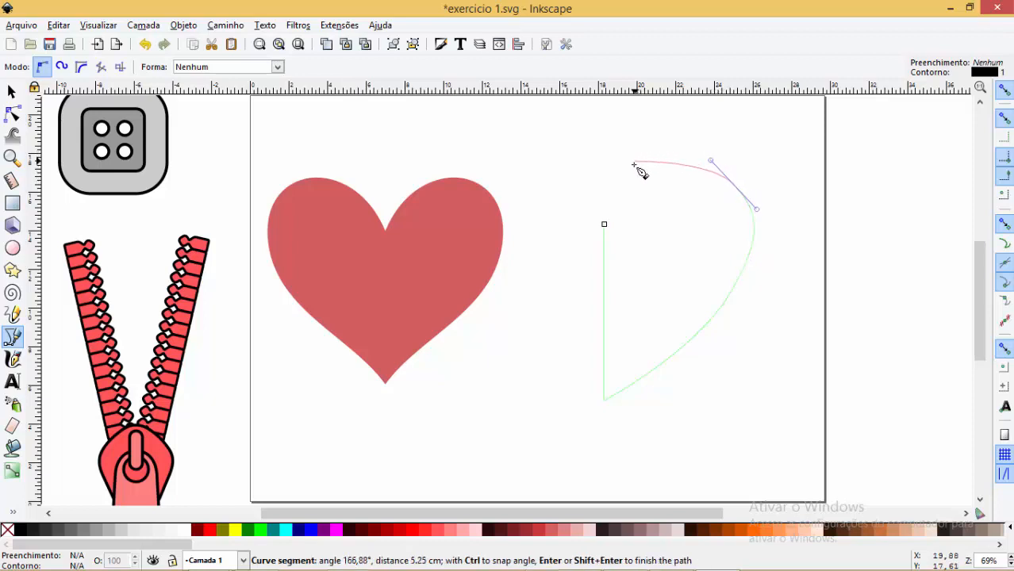
left_click_drag(627, 172, 601, 198)
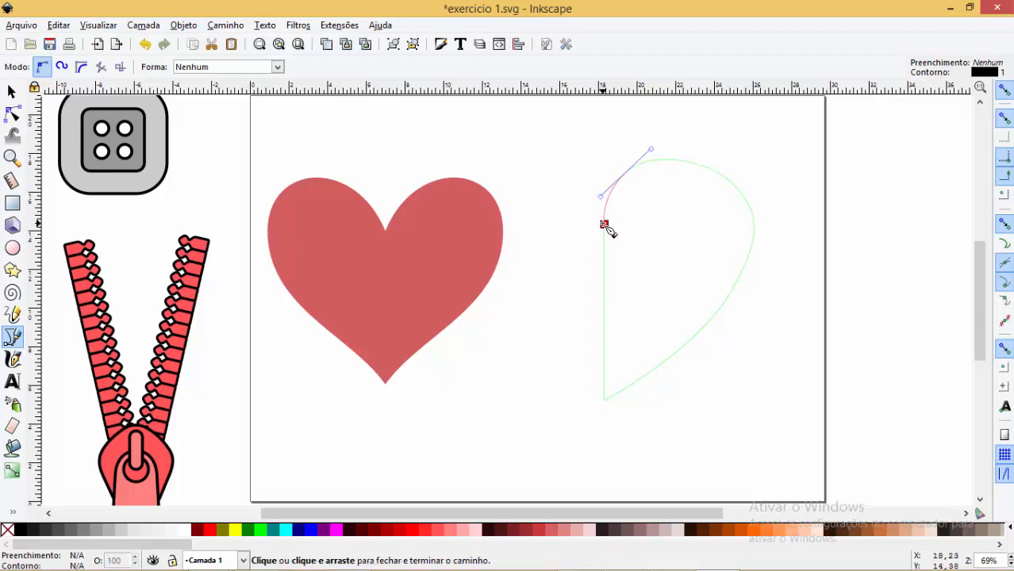
left_click(604, 224)
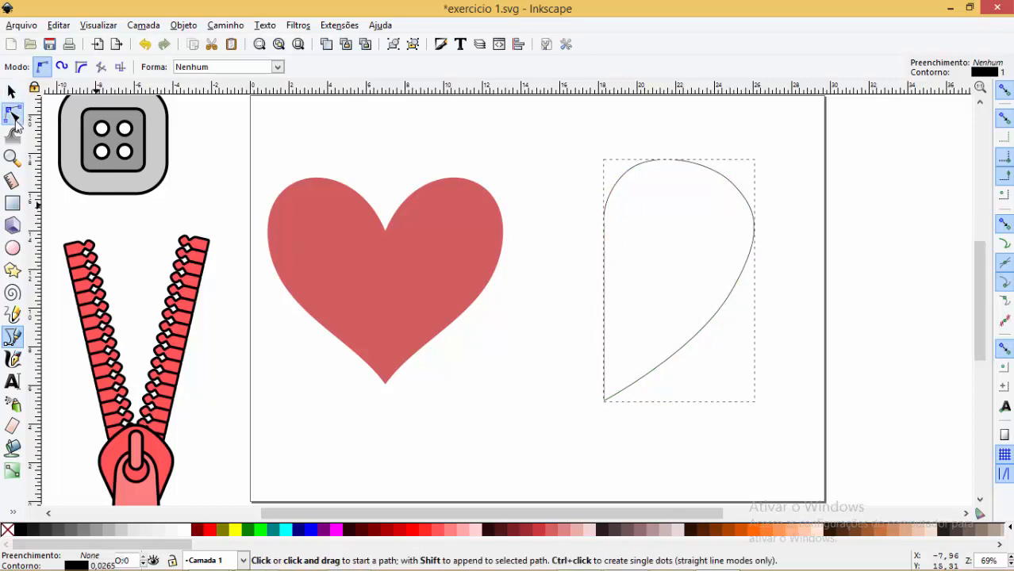
Adjust the half heart's two upper nodes, then delete the one nearest the straight side and reshape the remaining curve with its handle.
left_click(11, 113)
left_click_drag(628, 174, 639, 172)
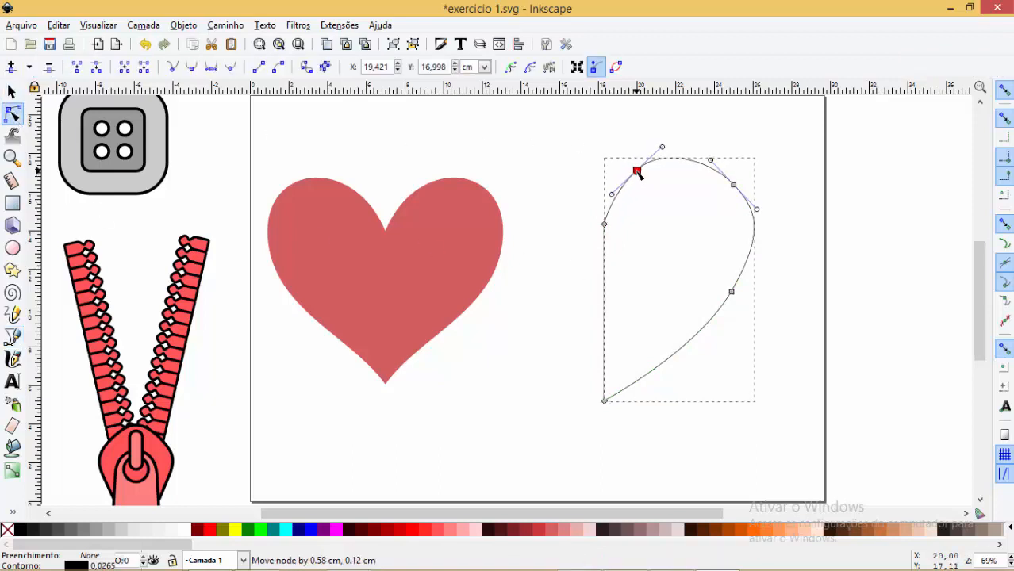
left_click_drag(734, 187, 737, 181)
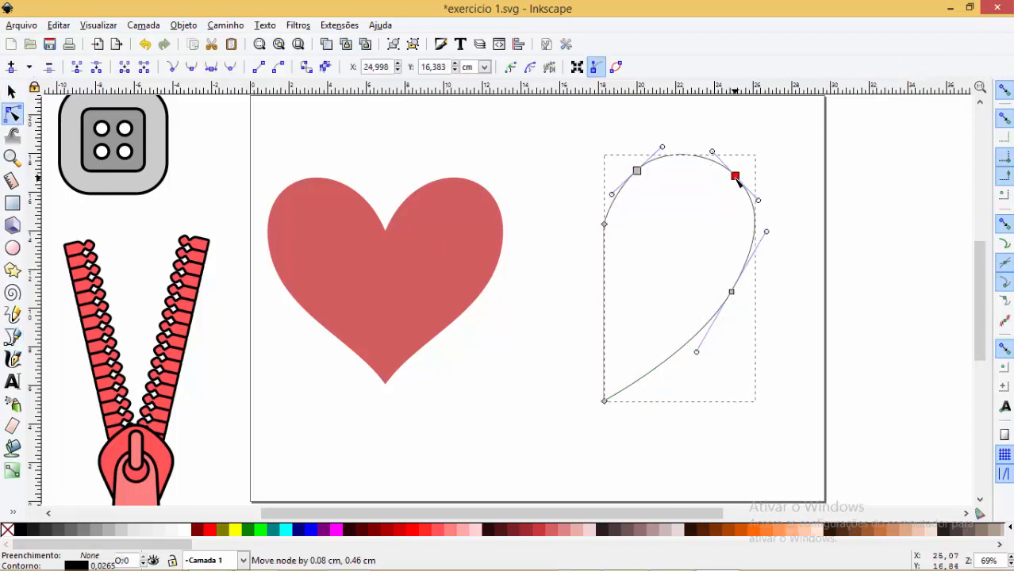
left_click_drag(607, 141, 663, 190)
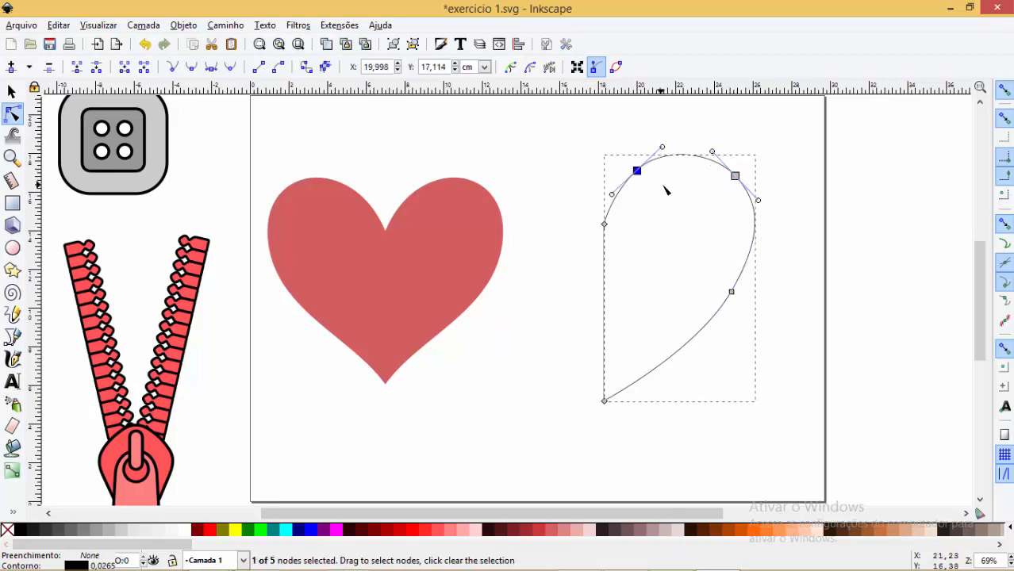
key("Delete")
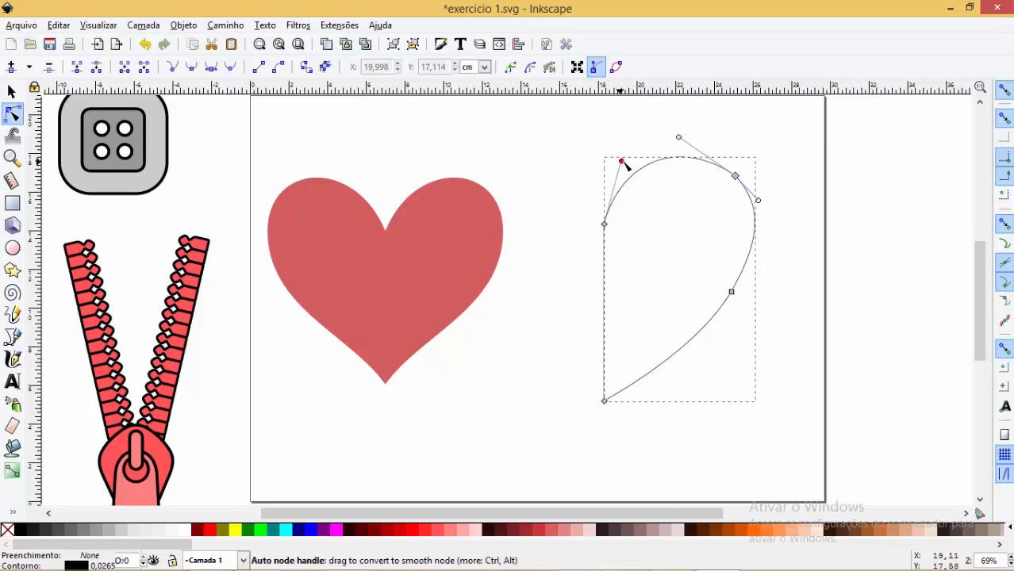
left_click_drag(622, 161, 634, 162)
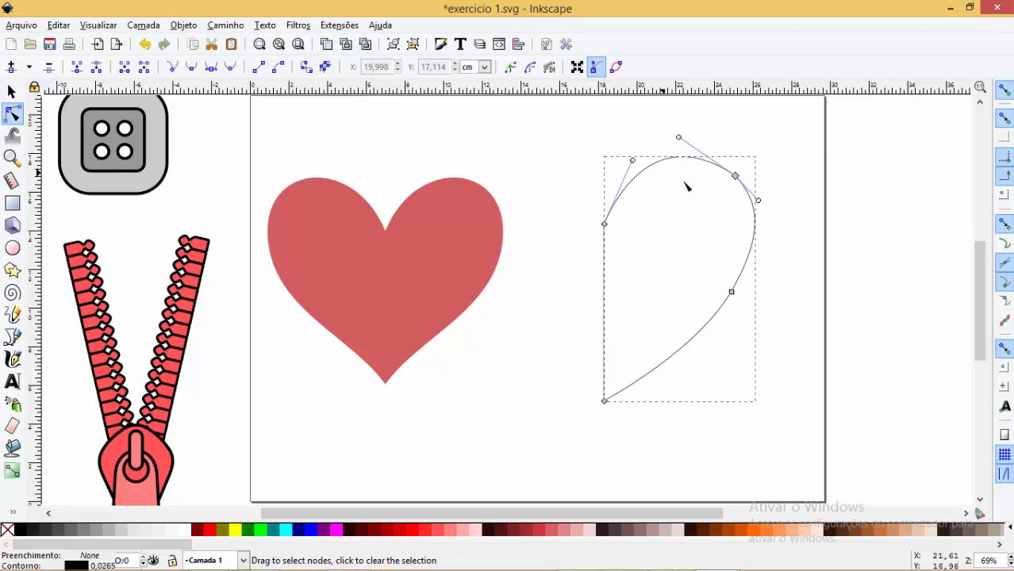
Add a node on the half heart's top curve, replacing the deleted outer upper node, and adjust the neighbouring handles.
double_click(645, 169)
left_click_drag(710, 145, 770, 198)
left_click(645, 169)
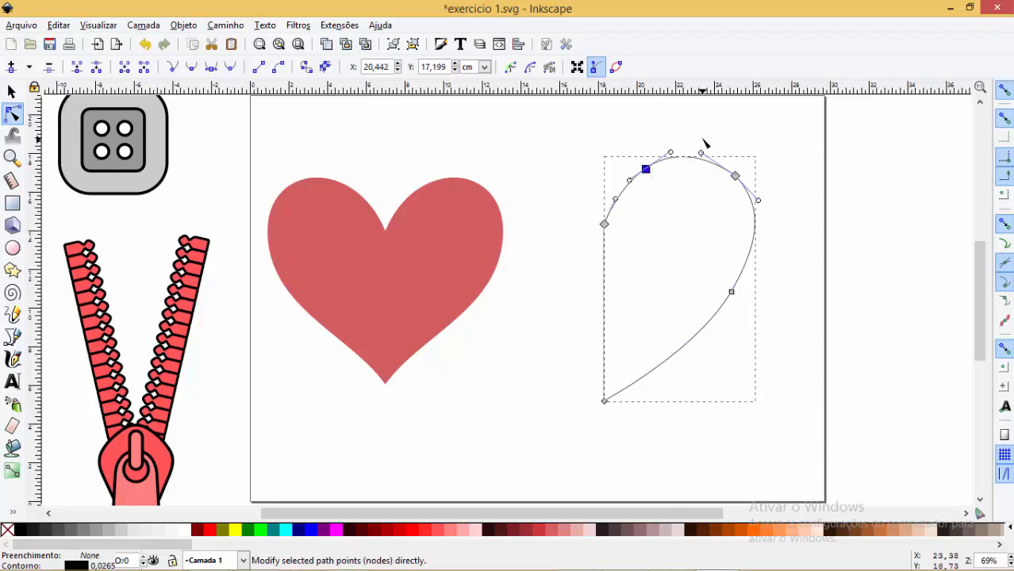
left_click(735, 175)
key("Delete")
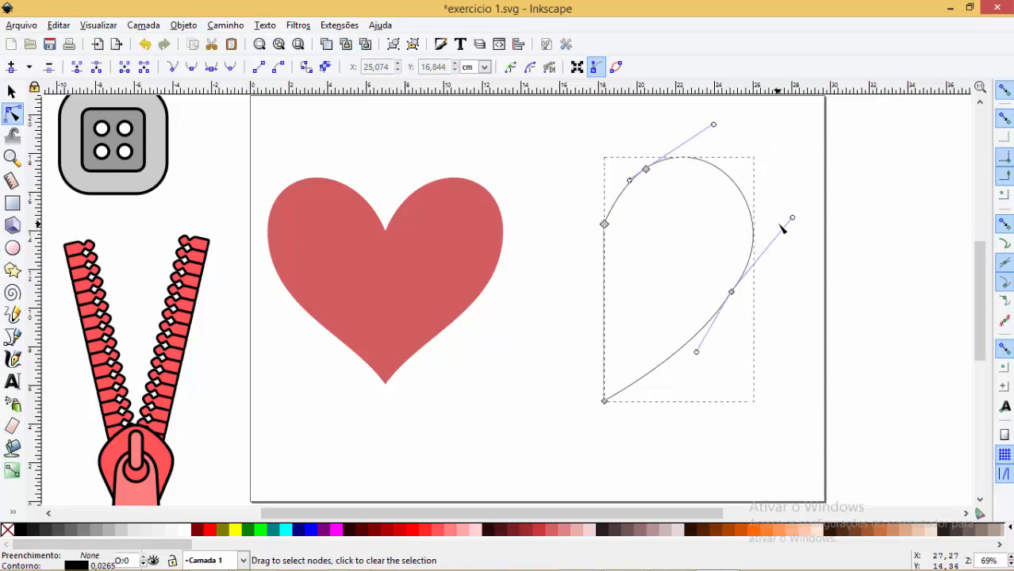
left_click_drag(791, 218, 788, 190)
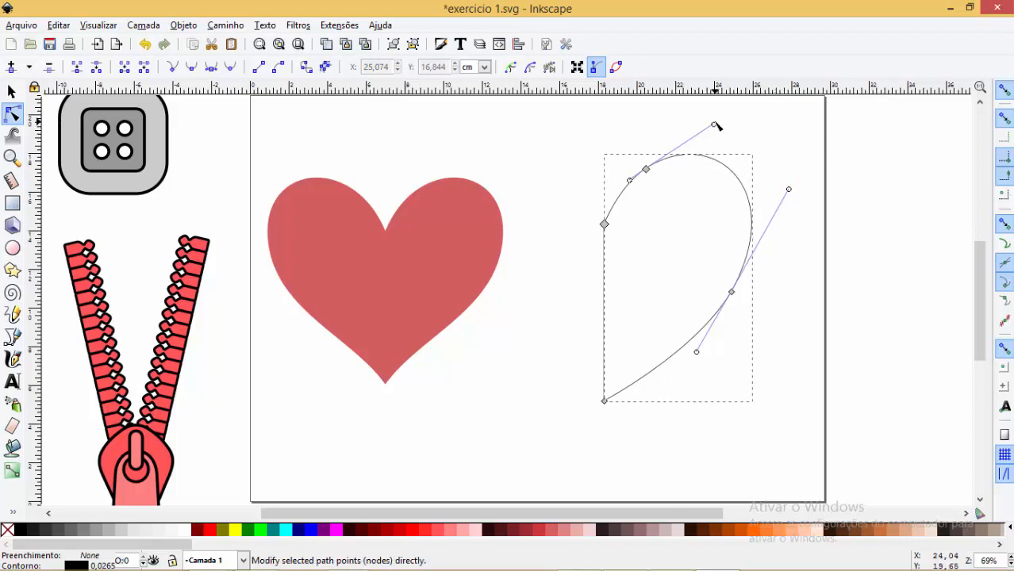
left_click_drag(716, 125, 700, 133)
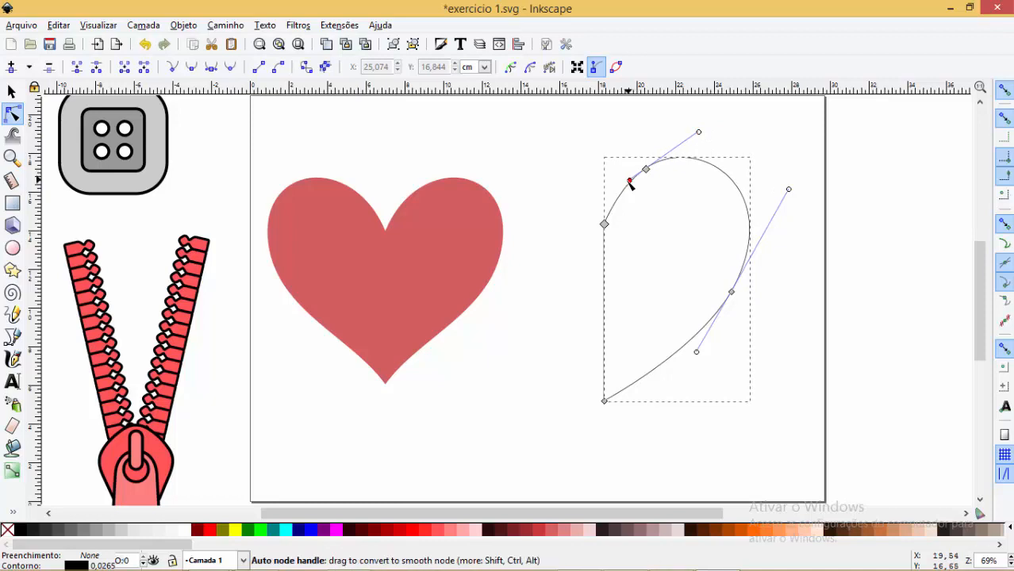
left_click_drag(630, 182, 626, 190)
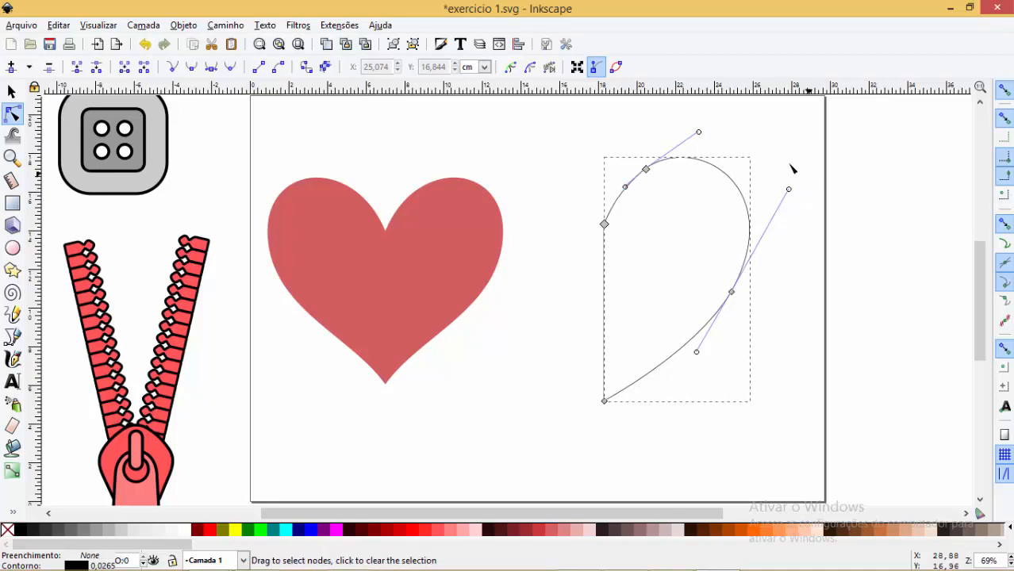
Delete the remaining node on the half heart's top curve and round the lobe with the adjoining curve handles.
left_click(11, 91)
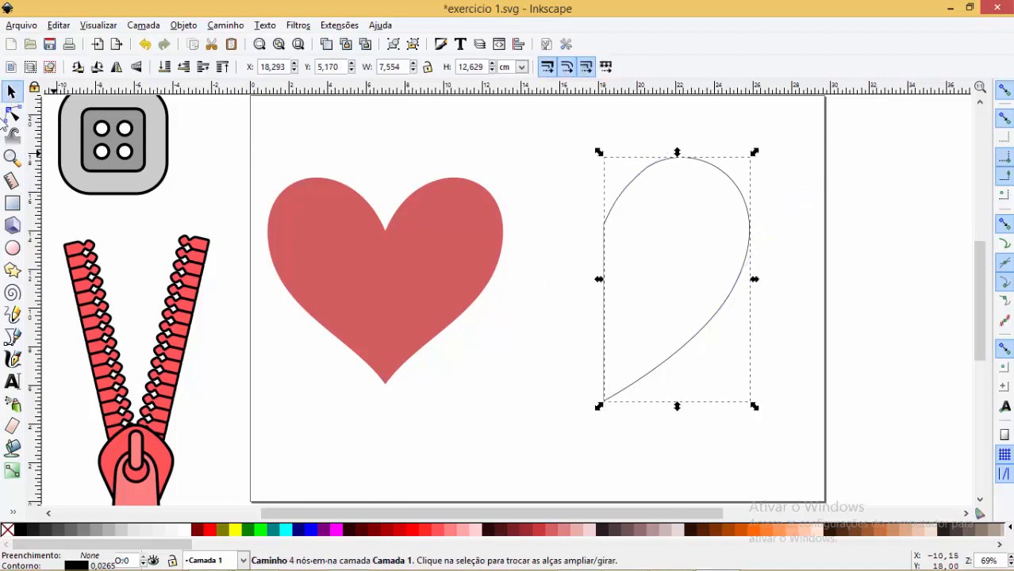
left_click(11, 116)
left_click_drag(623, 143, 683, 203)
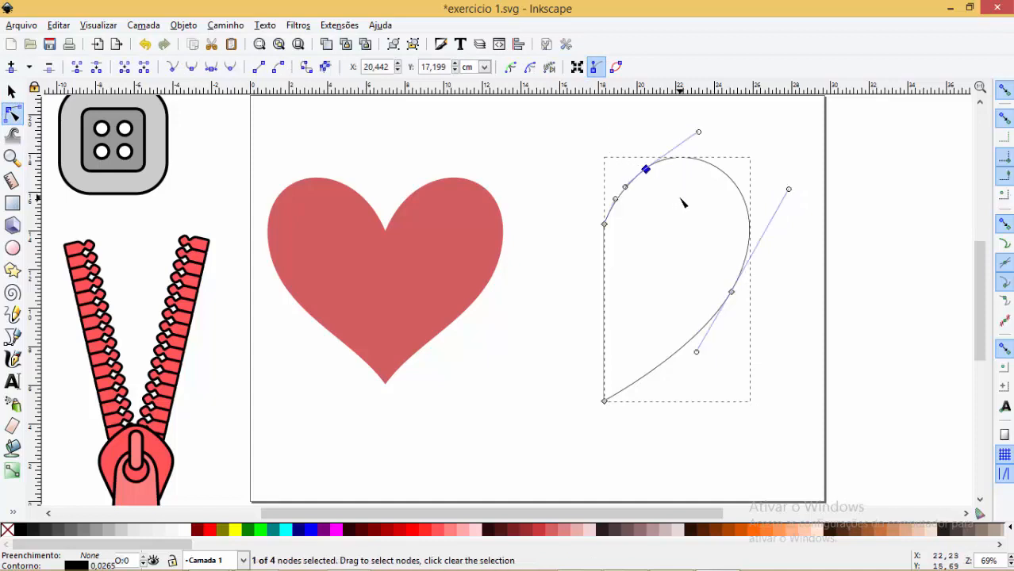
key("Delete")
left_click_drag(770, 162, 777, 196)
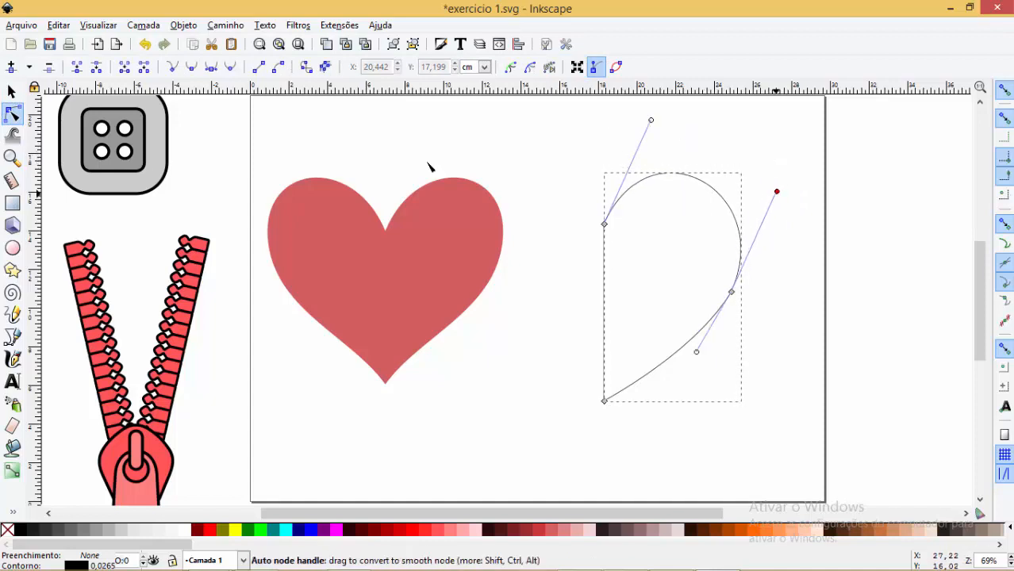
left_click(13, 92)
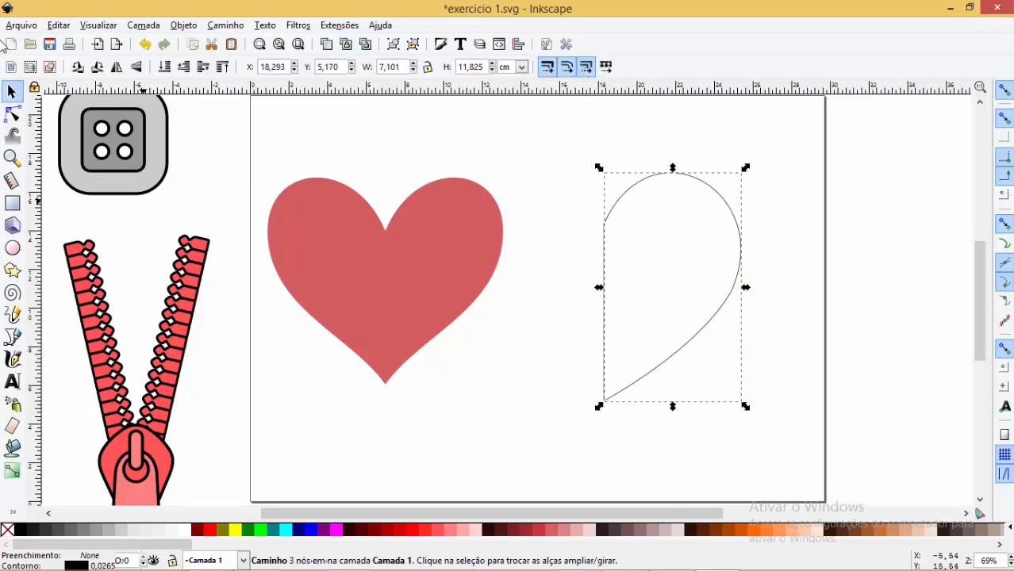
left_click(12, 115)
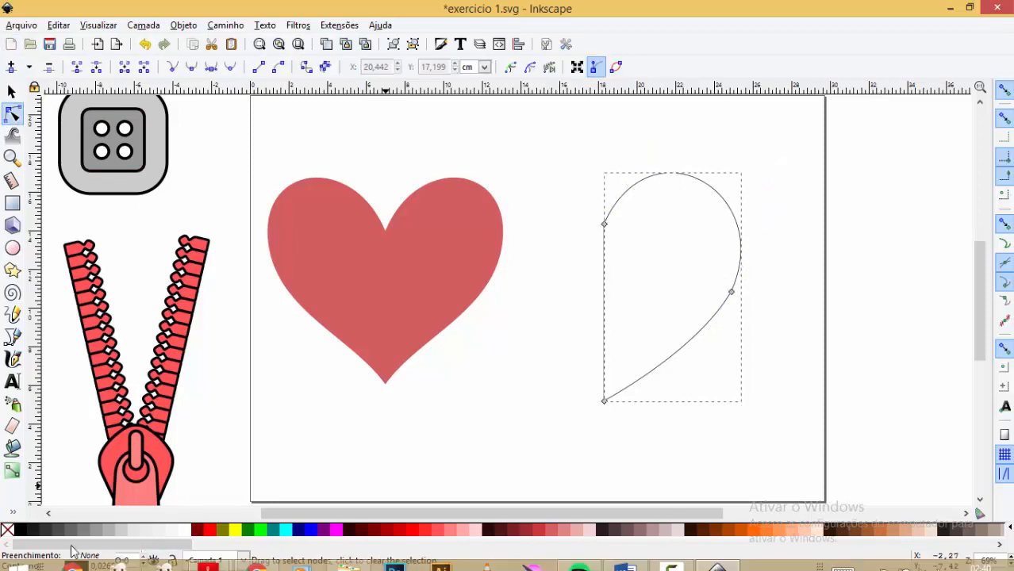
Fill the half heart with solid red and remove its outline.
left_click(399, 533)
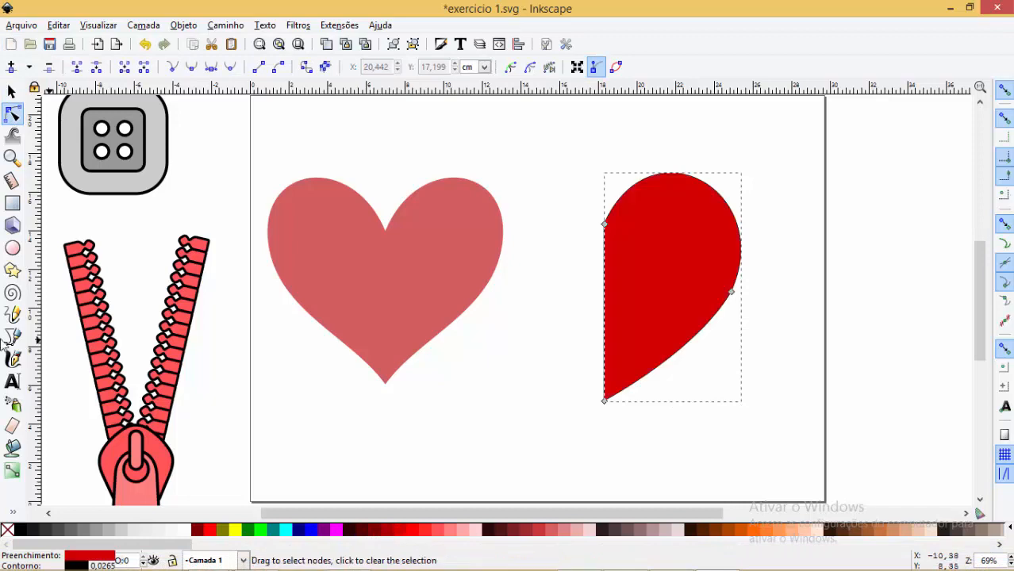
left_click(8, 531, "shift")
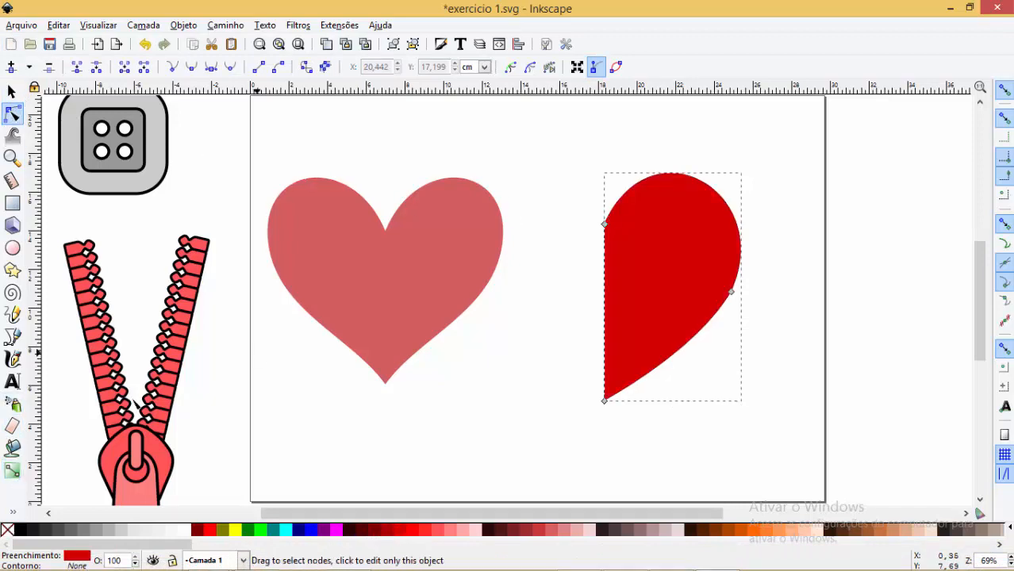
left_click(11, 91)
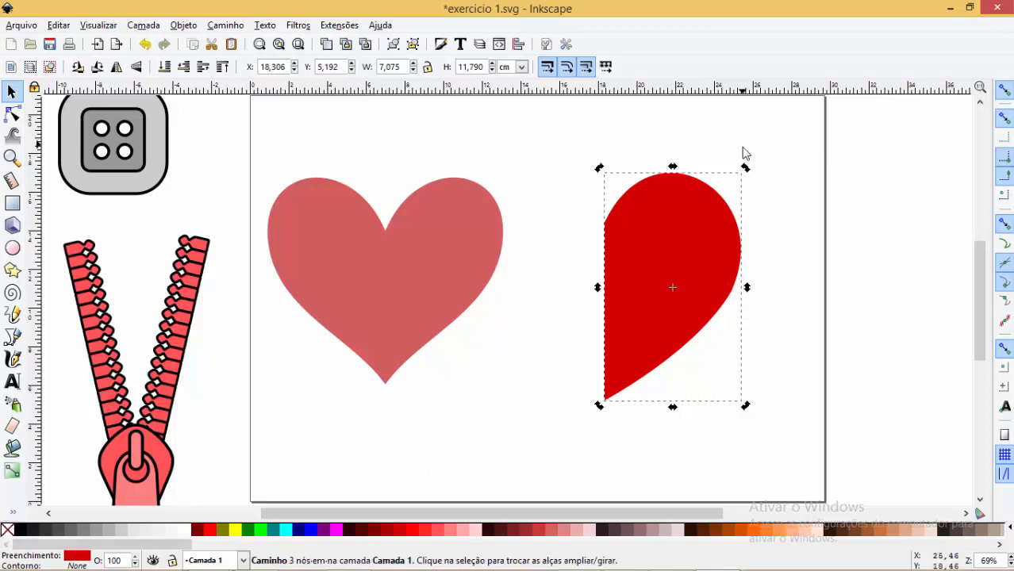
Paste a copy of the red half heart, flip it horizontally, and snap it to the original's straight edge.
key("ctrl+v")
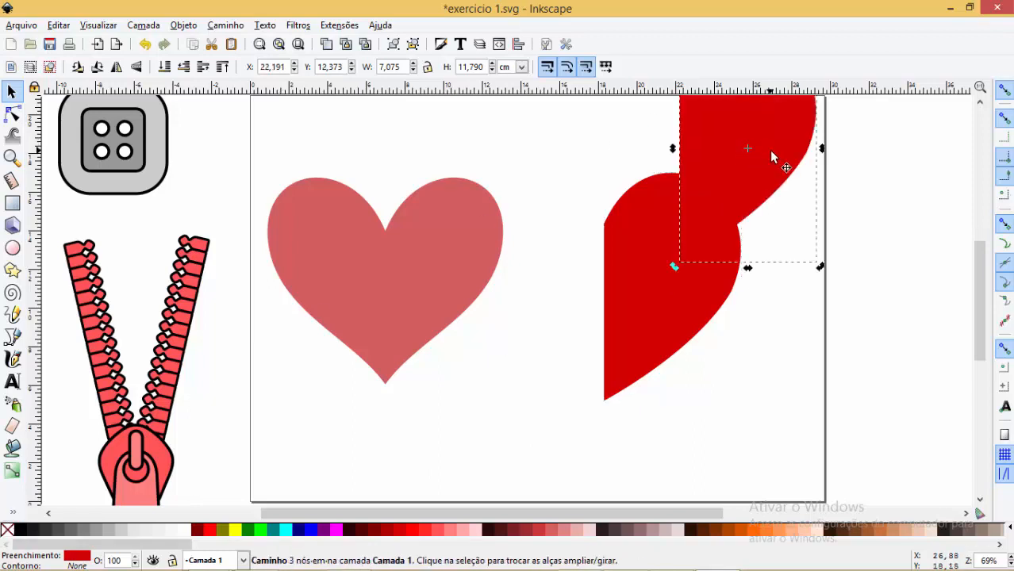
left_click_drag(769, 150, 587, 251)
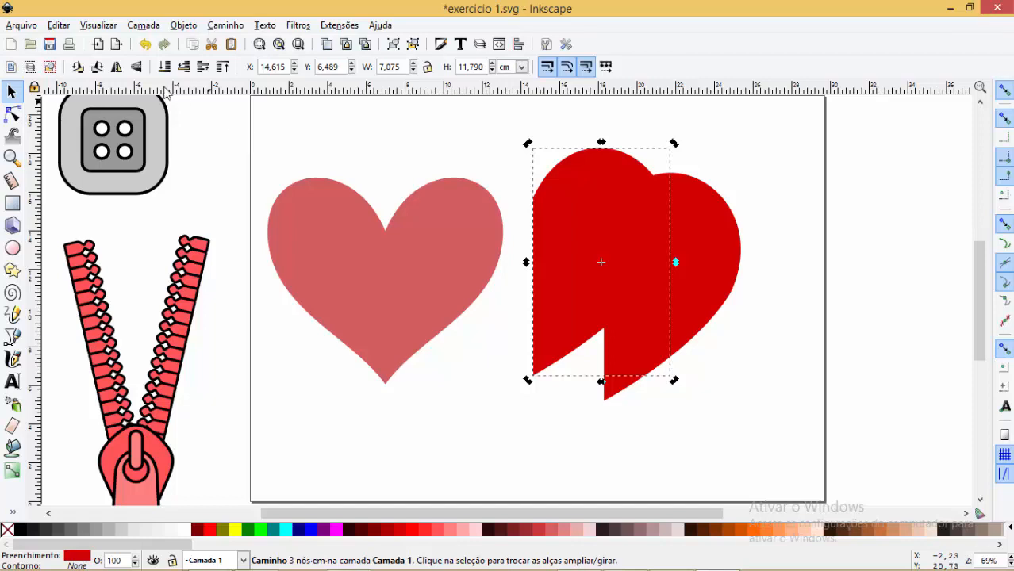
left_click(117, 67)
left_click_drag(554, 215, 538, 225)
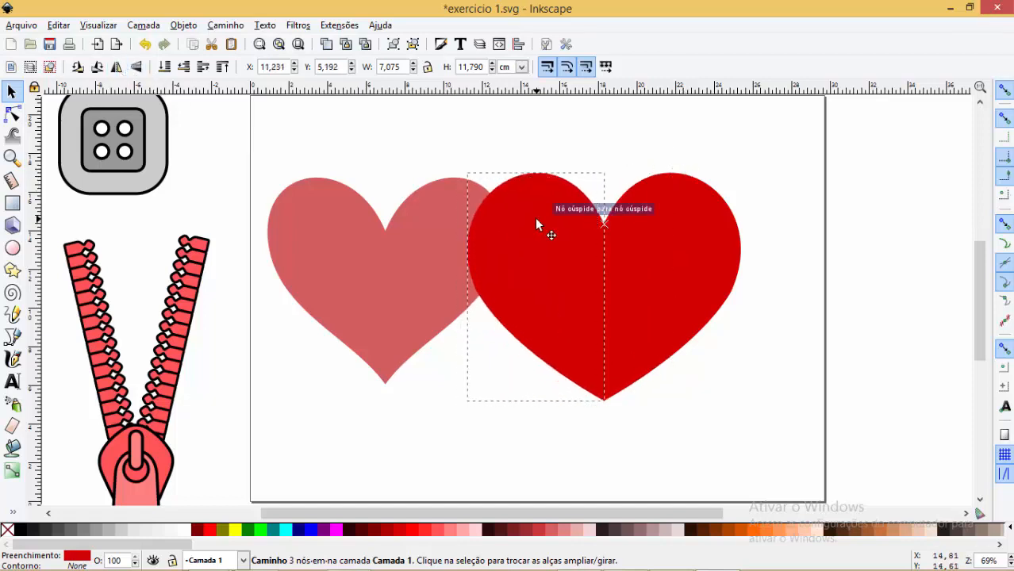
Merge the two red halves with Union and place the heart beside the lighter one at about X 14.65, Y 5.46 cm.
left_click(671, 246, "shift")
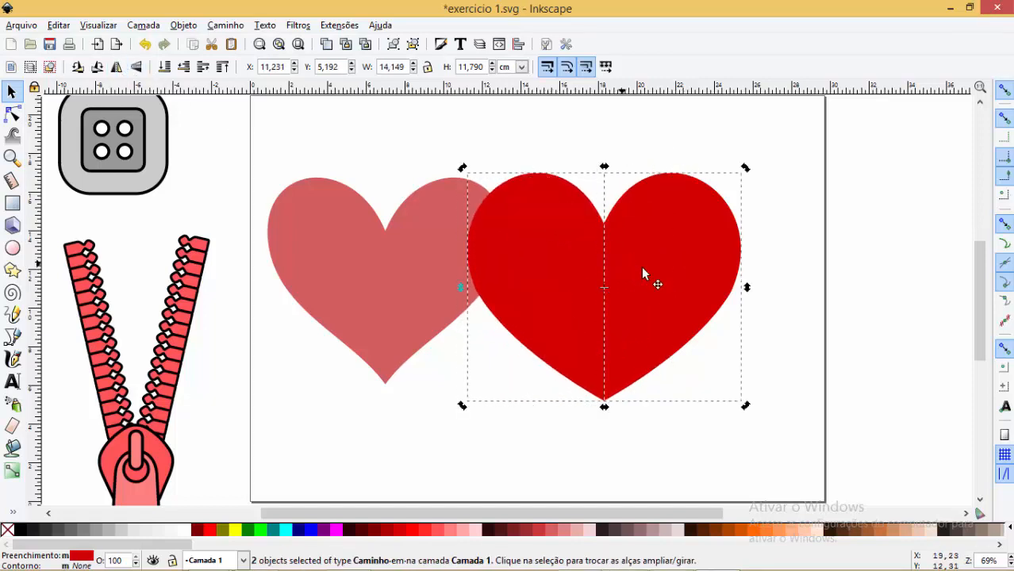
left_click_drag(645, 272, 594, 221)
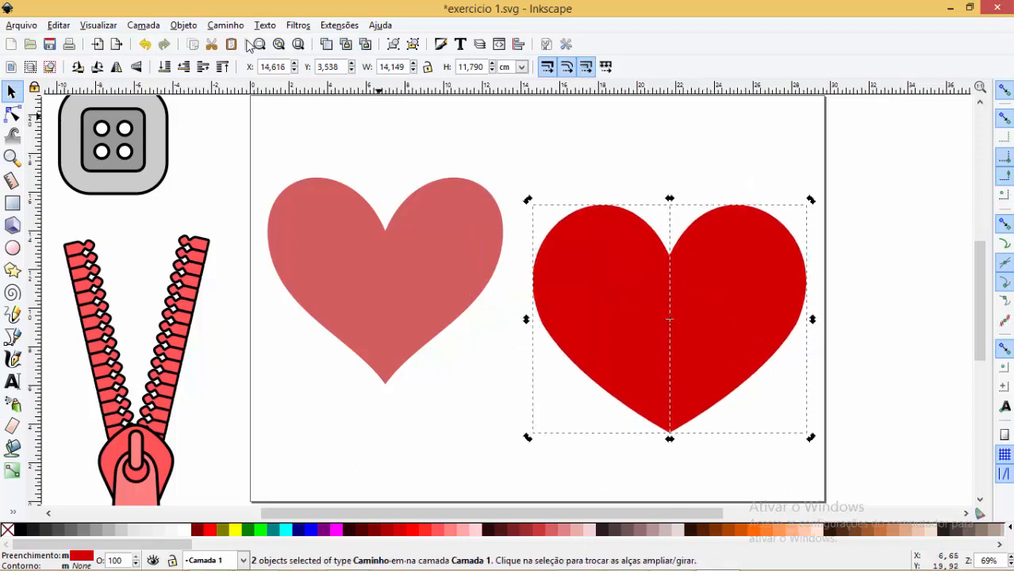
left_click(225, 25)
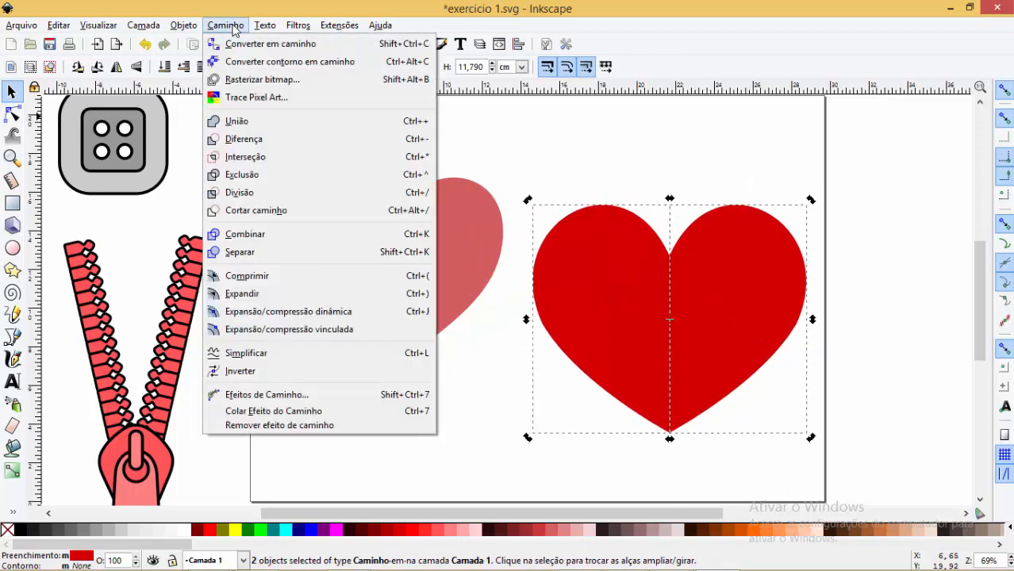
left_click(240, 118)
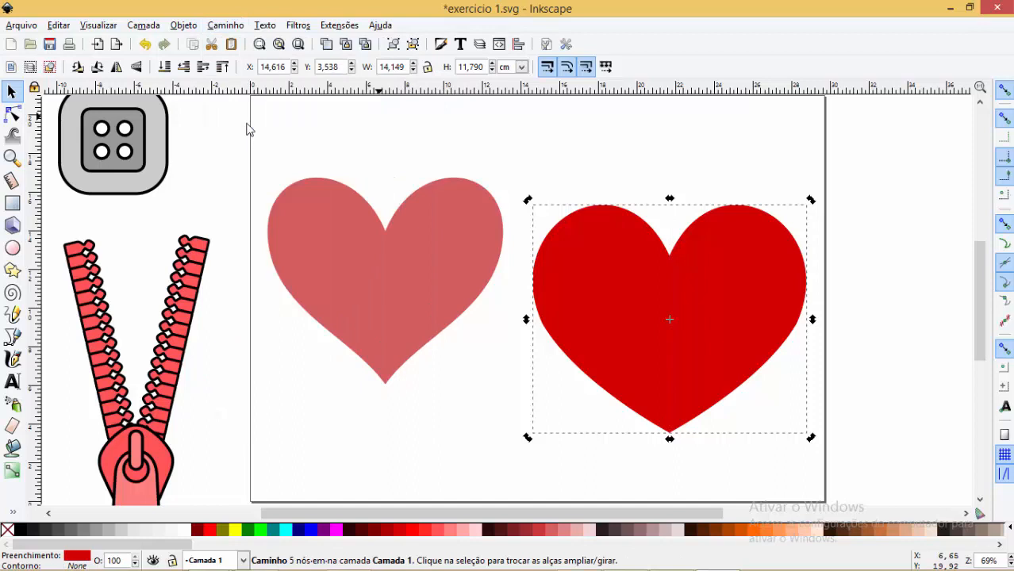
left_click(675, 122)
left_click_drag(725, 297, 733, 265)
left_click(667, 153)
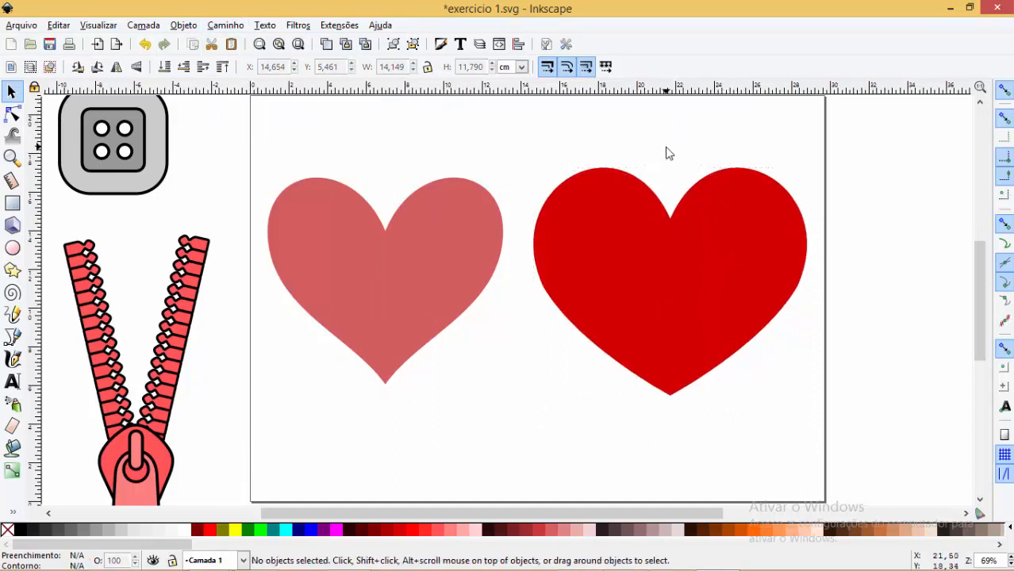
Give the red heart a black outline 0.226 cm wide.
key("z")
left_click_drag(520, 134, 825, 431)
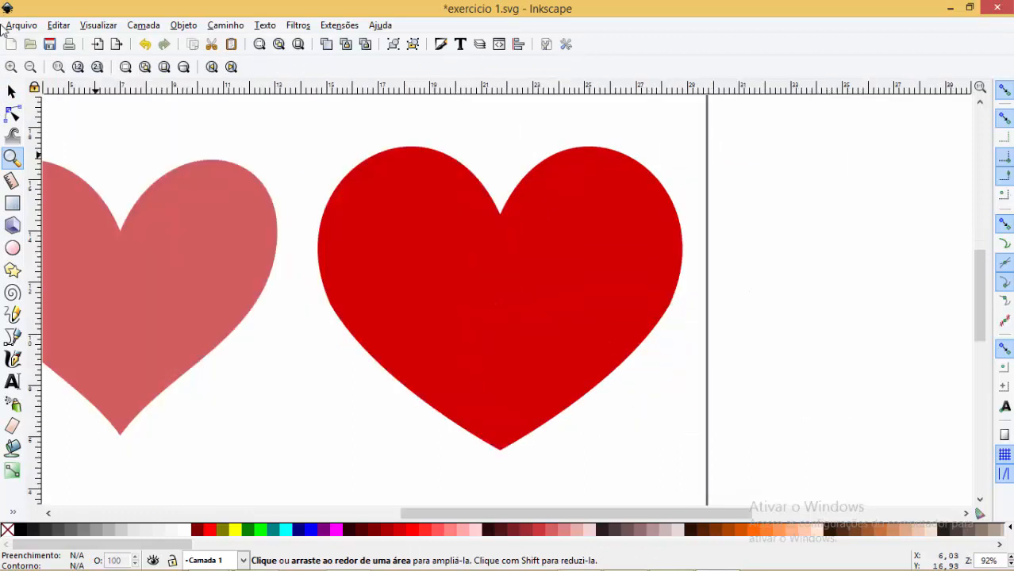
left_click(12, 91)
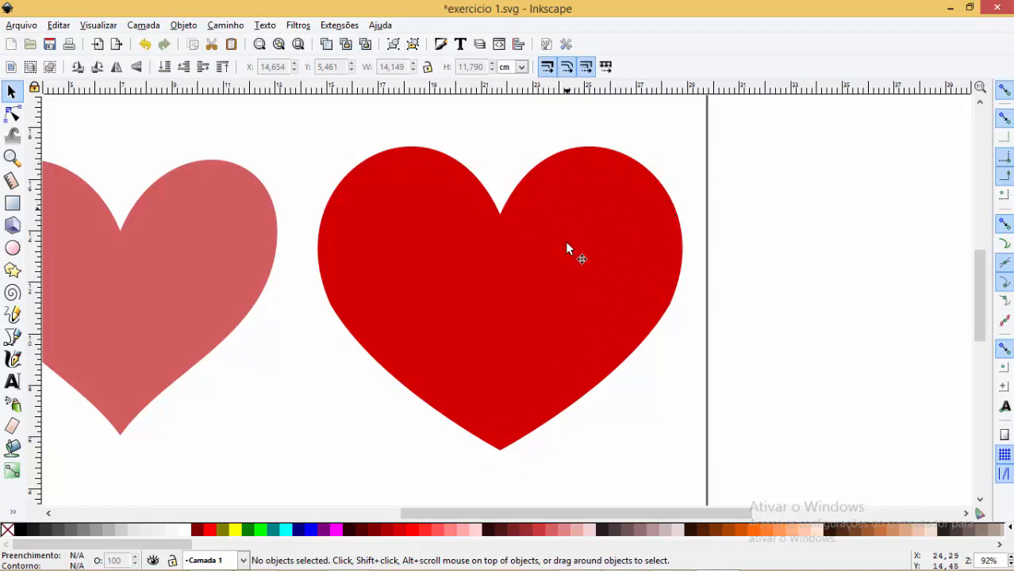
left_click(552, 268)
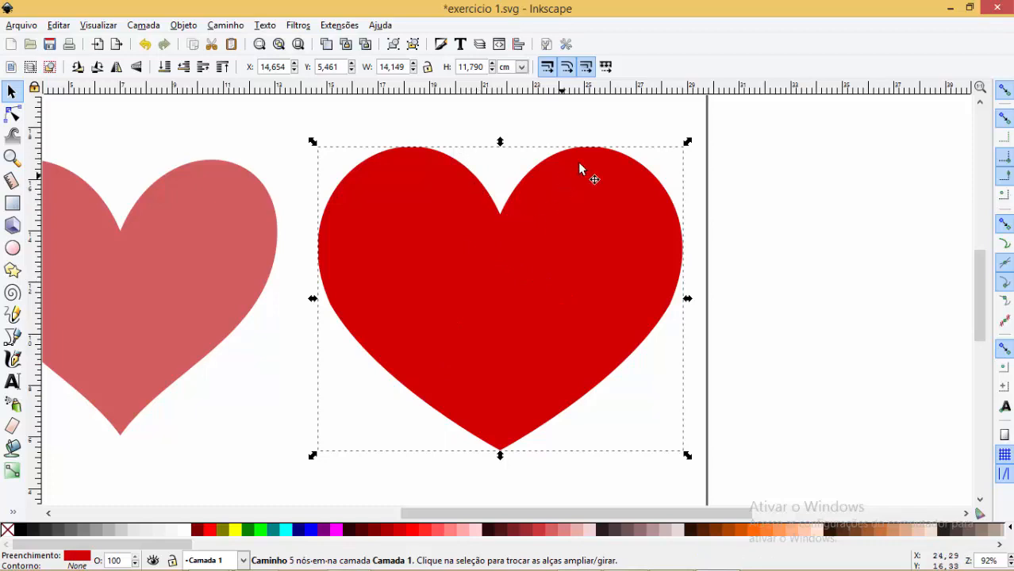
left_click(20, 531, "shift")
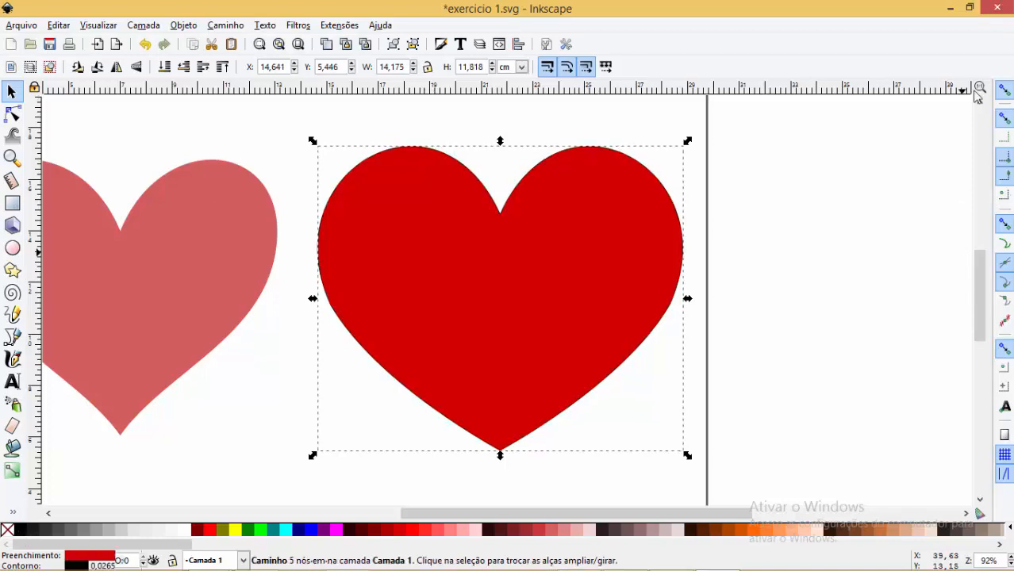
left_click(79, 565)
left_click(924, 111)
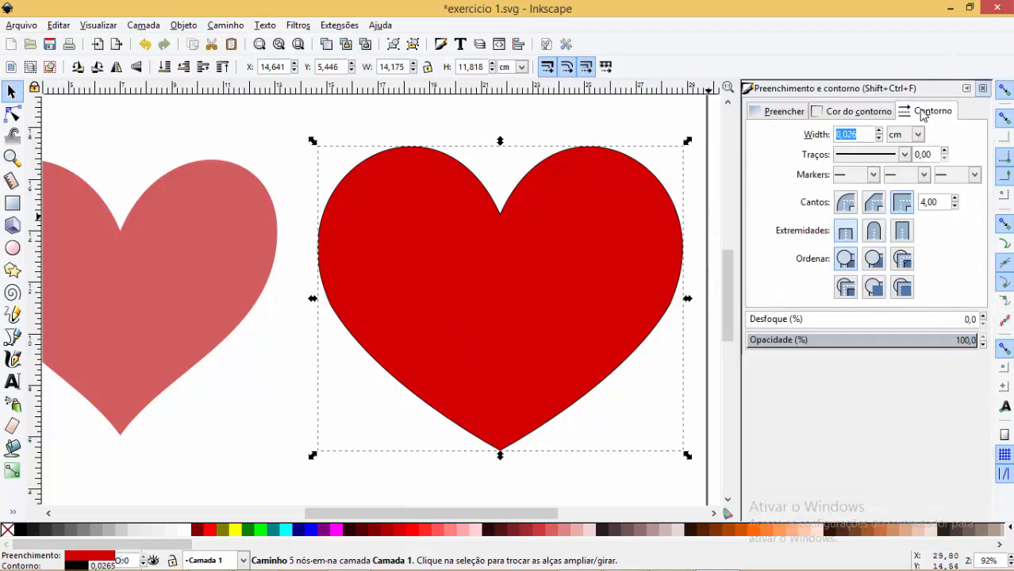
left_click(879, 132)
left_click(880, 132)
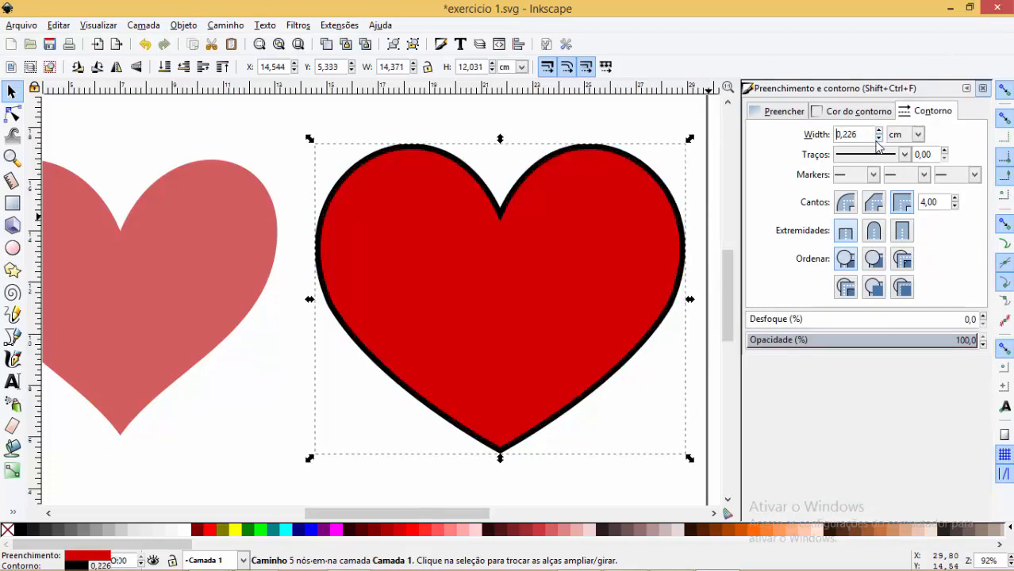
left_click(879, 139)
left_click(880, 132)
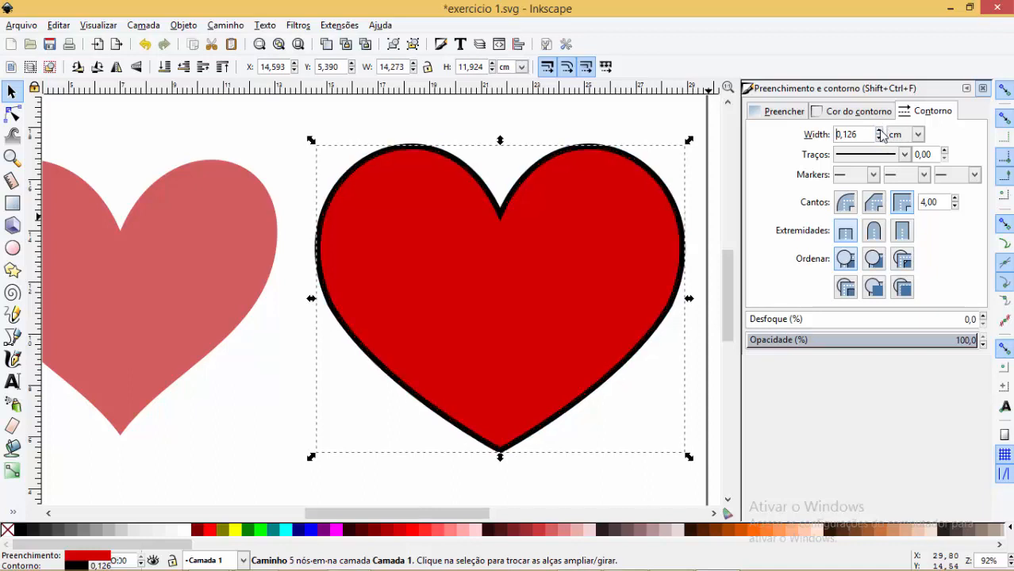
left_click(967, 89)
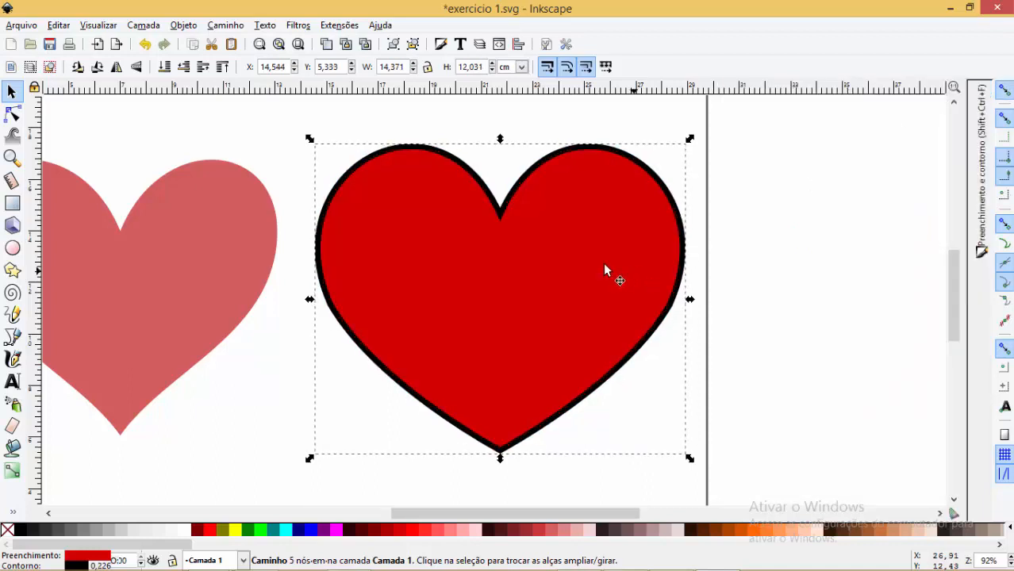
Create a linked offset of the outlined red heart and inset it to about 12.97 by 10.50 cm.
left_click(226, 26)
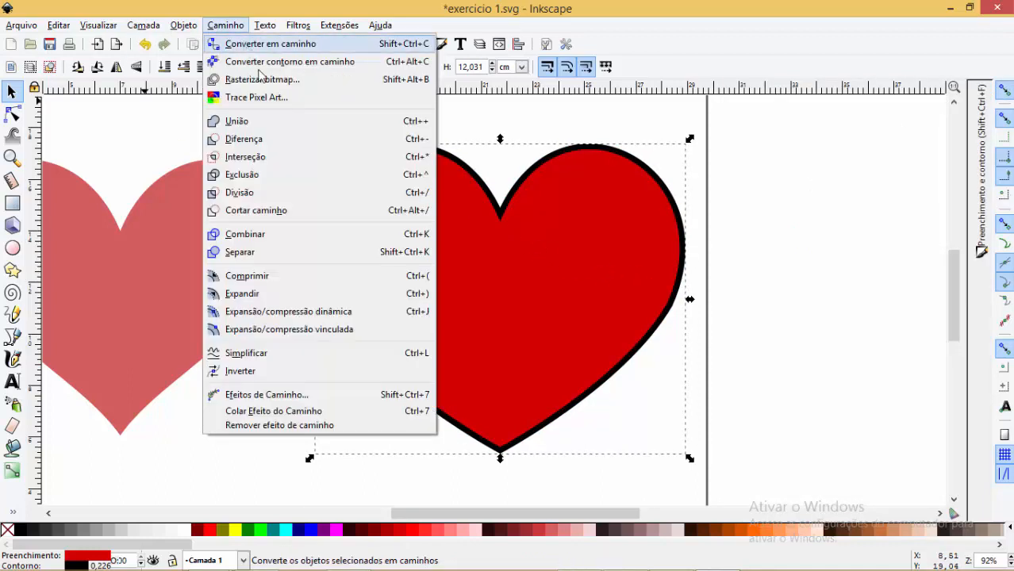
left_click(289, 330)
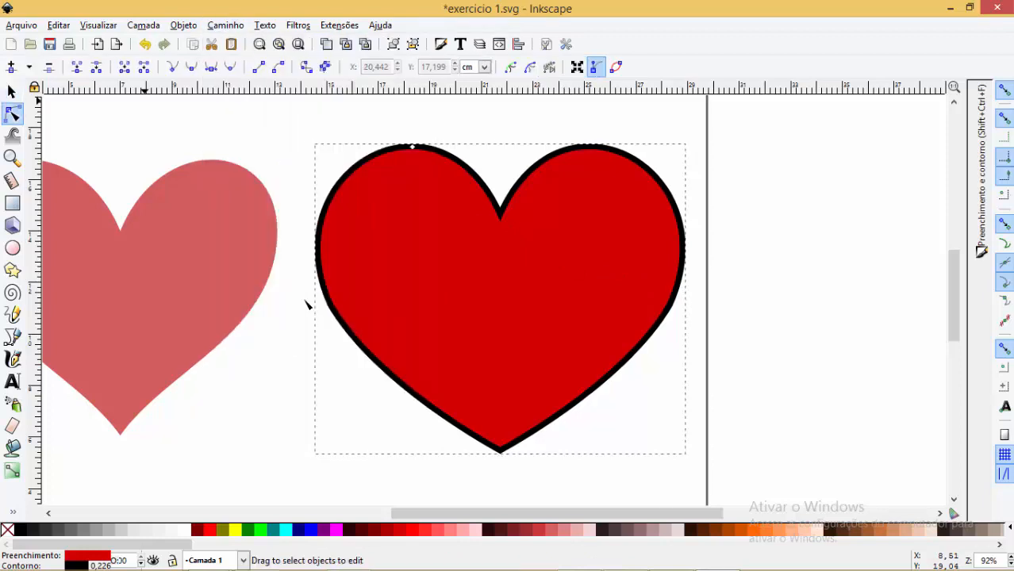
left_click_drag(413, 148, 414, 165)
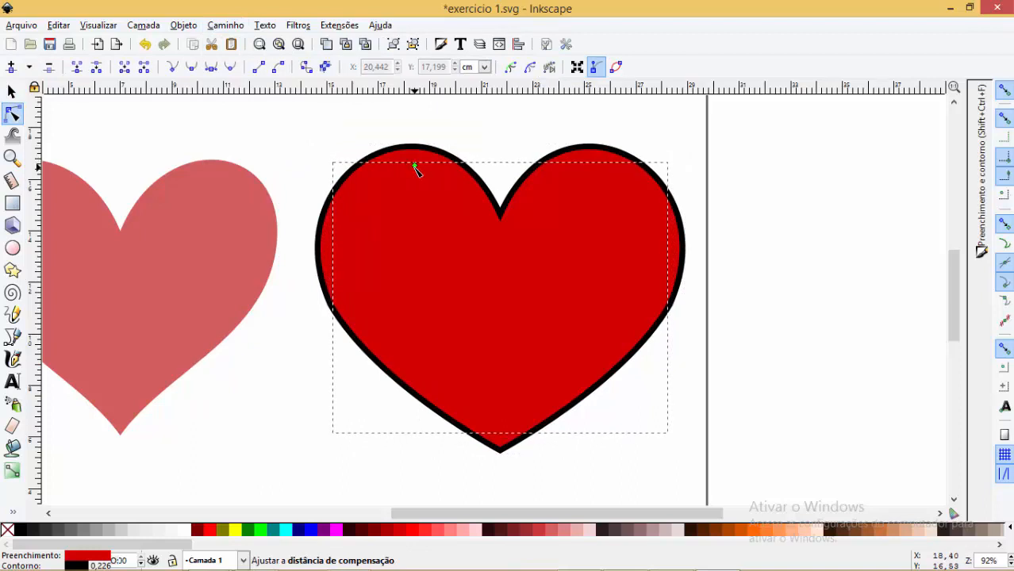
left_click(11, 91)
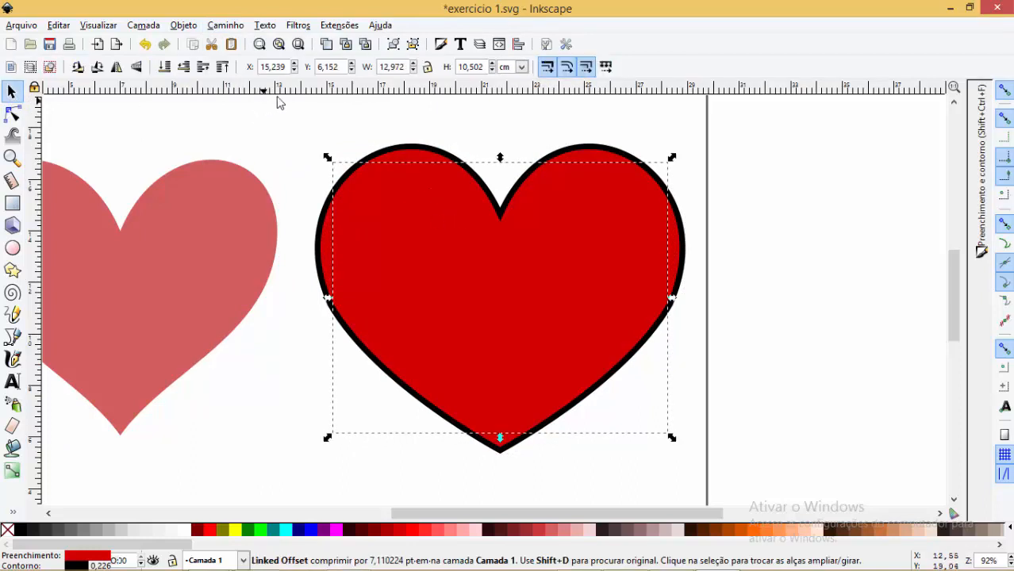
Lower the original outlined red heart to the bottom of the stacking order, behind its inset copy.
left_click(395, 113)
left_click(402, 147)
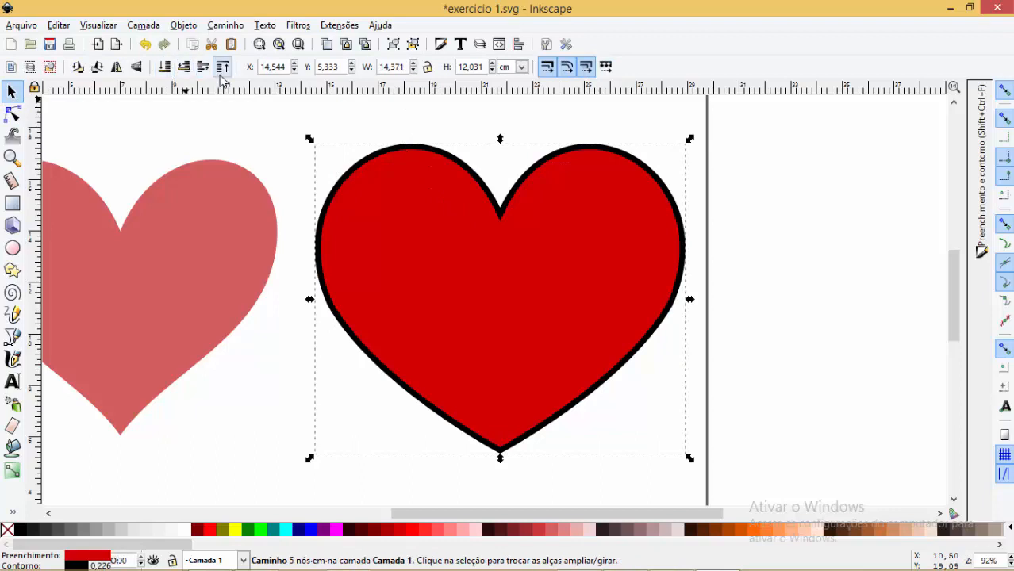
left_click(165, 70)
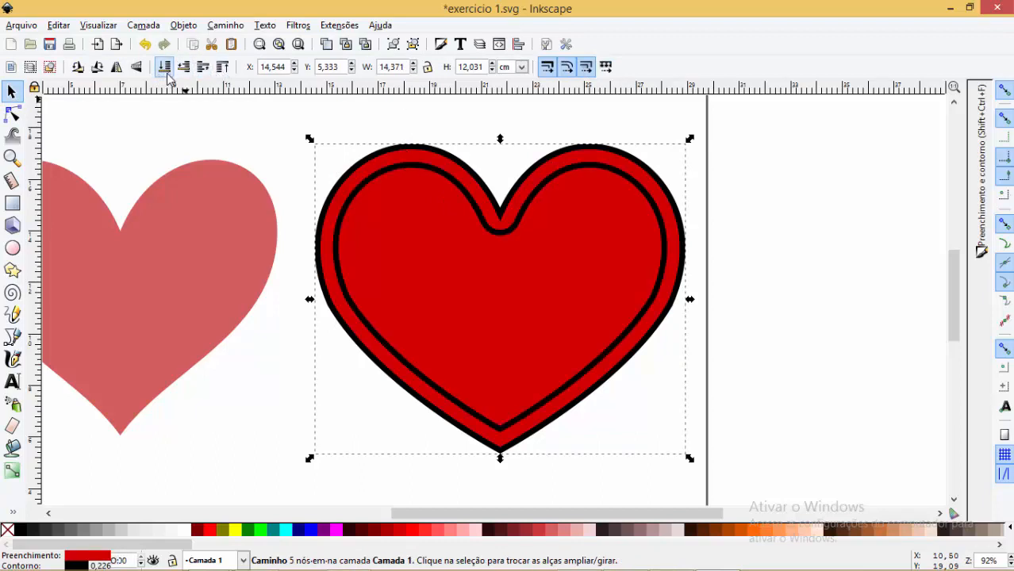
key("Escape")
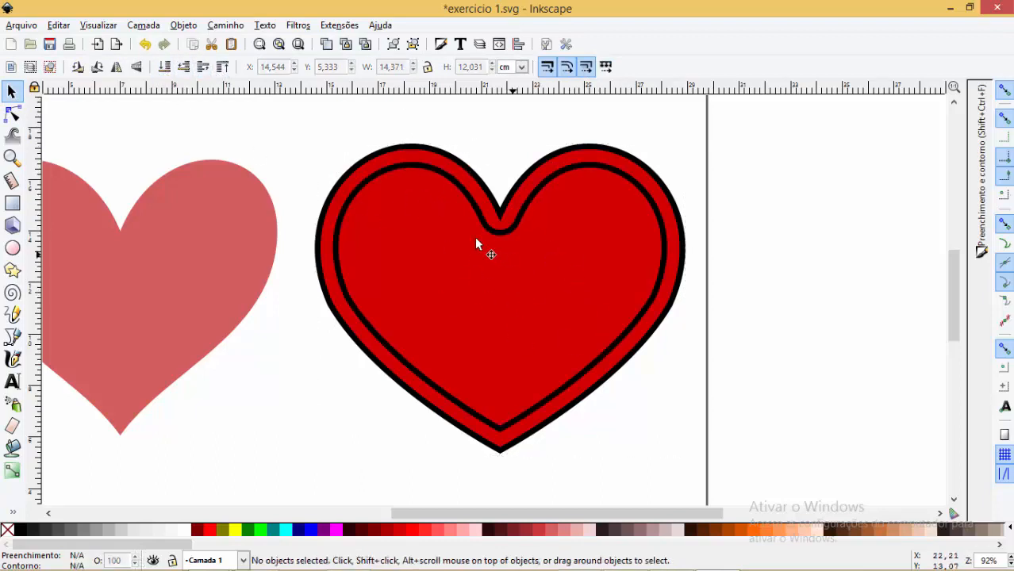
Apply a dashed pattern to the inner heart's outline and shorten its dashes.
left_click(366, 185)
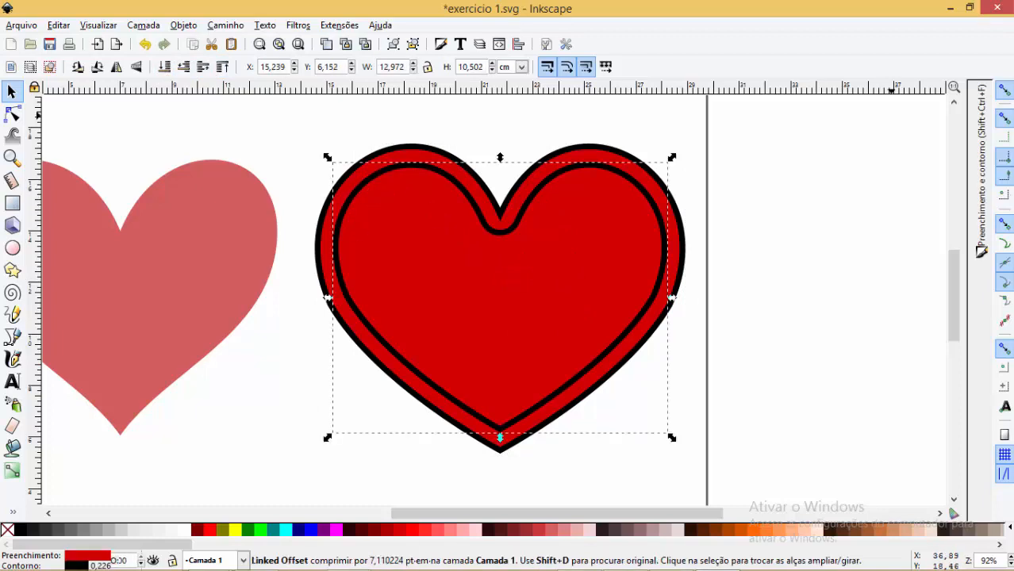
left_click(977, 131)
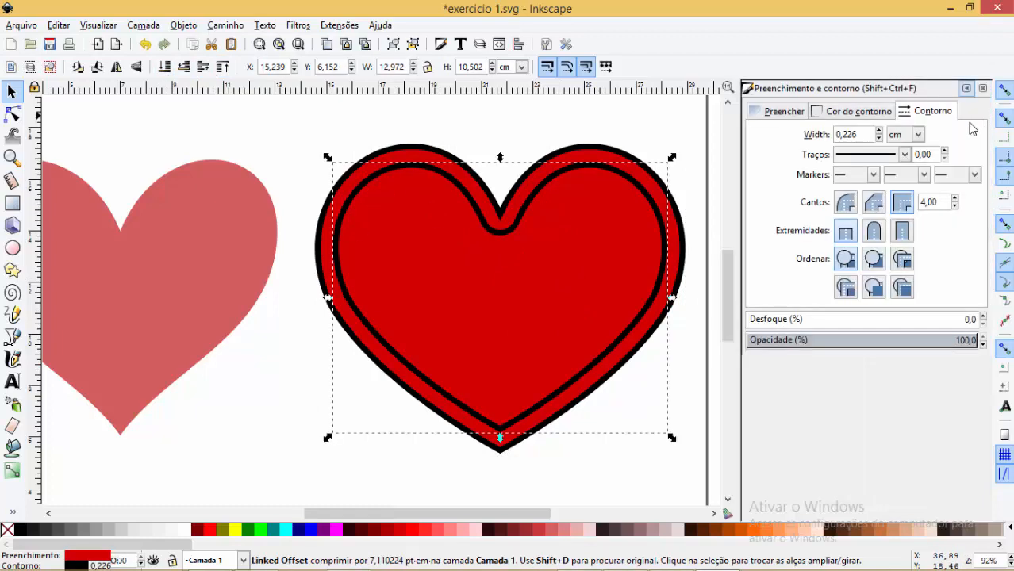
left_click(904, 155)
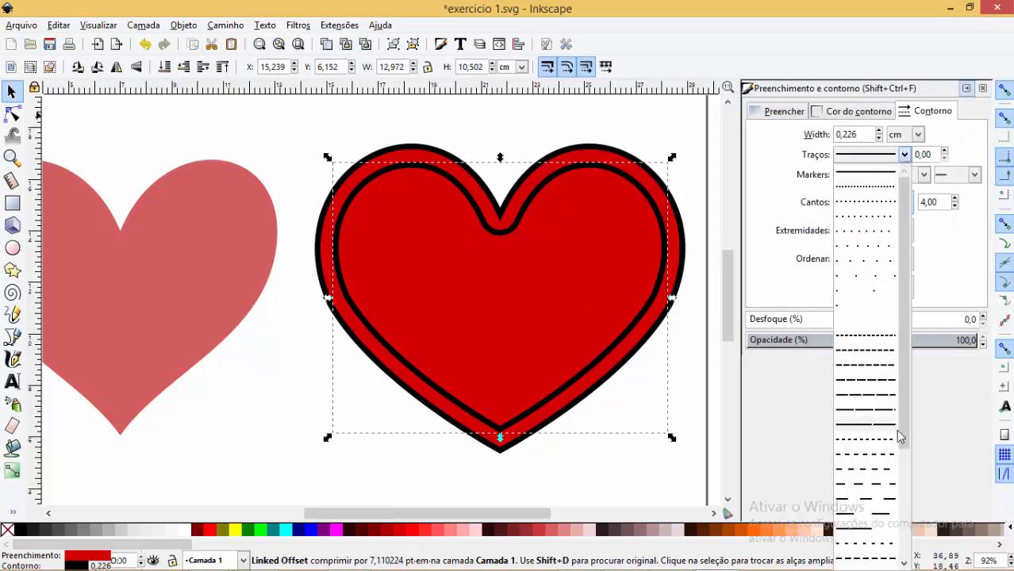
left_click(881, 465)
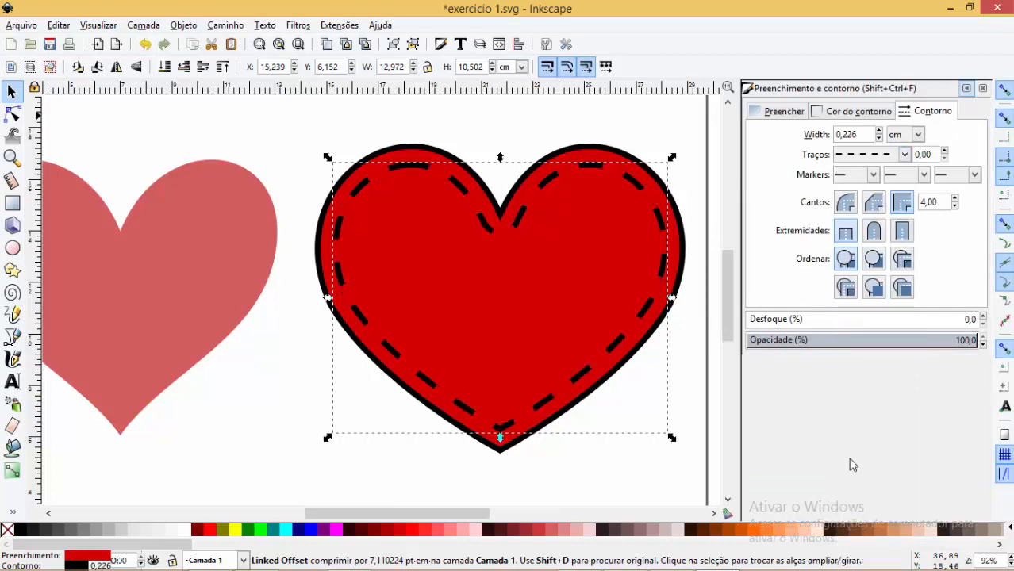
left_click(909, 157)
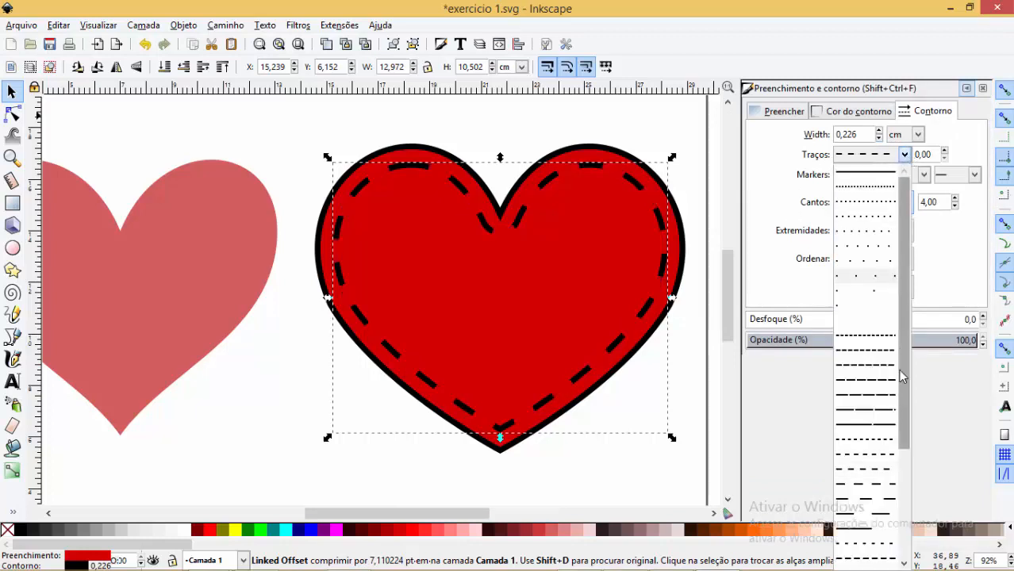
left_click(873, 465)
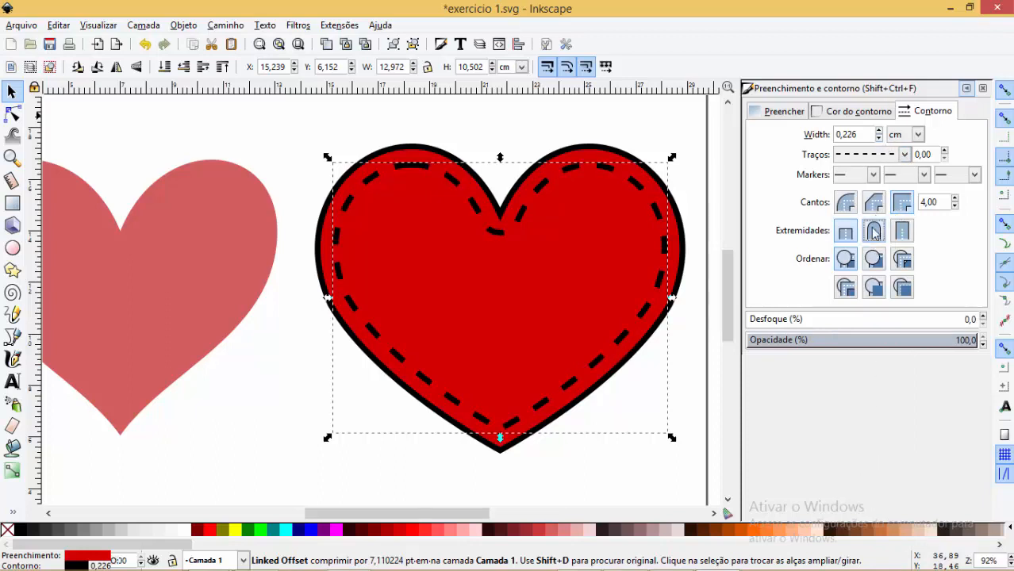
Try round caps and a dash-dot pattern on the inner heart's outline, and restore the butt caps.
left_click(905, 154)
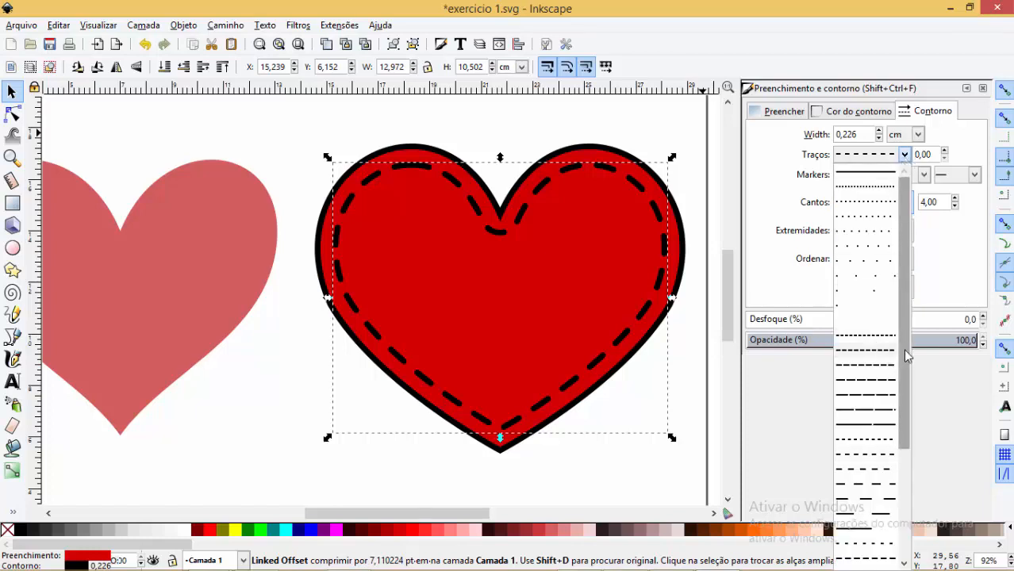
scroll(906, 351, "down", 3)
left_click(868, 488)
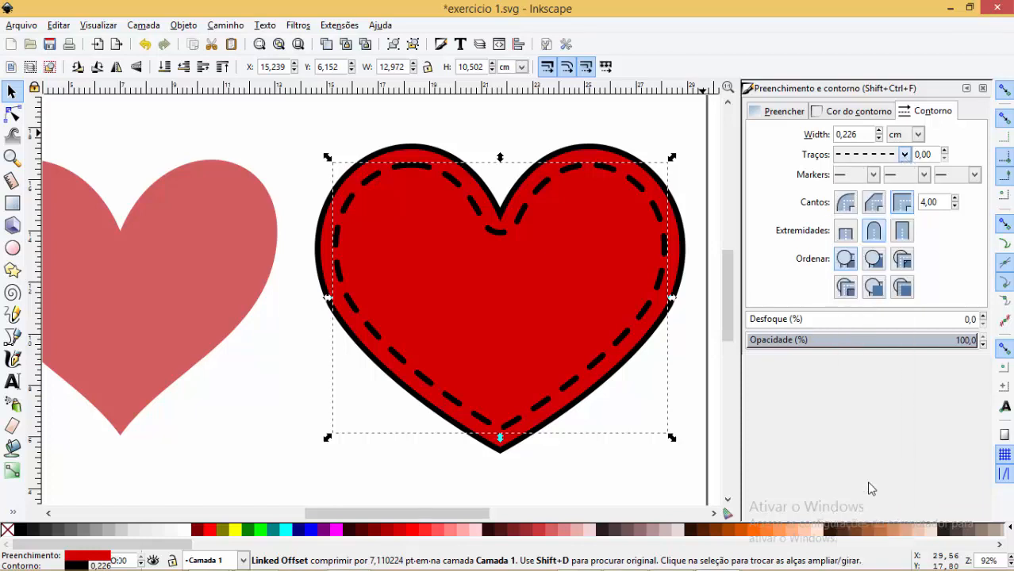
left_click(845, 232)
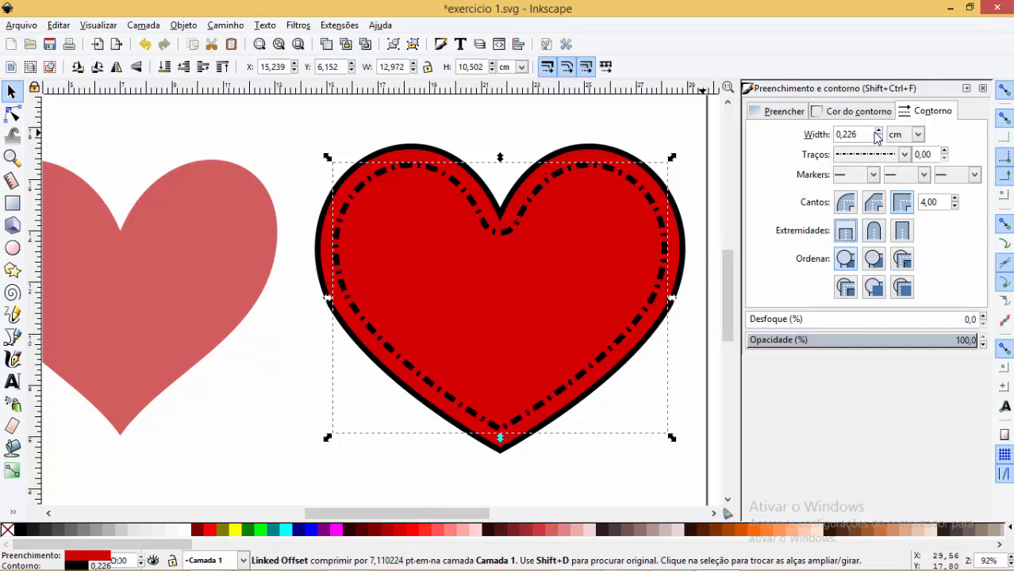
Set the inner heart's outline to a plain dash pattern with gaps shorter than the dashes.
left_click(904, 155)
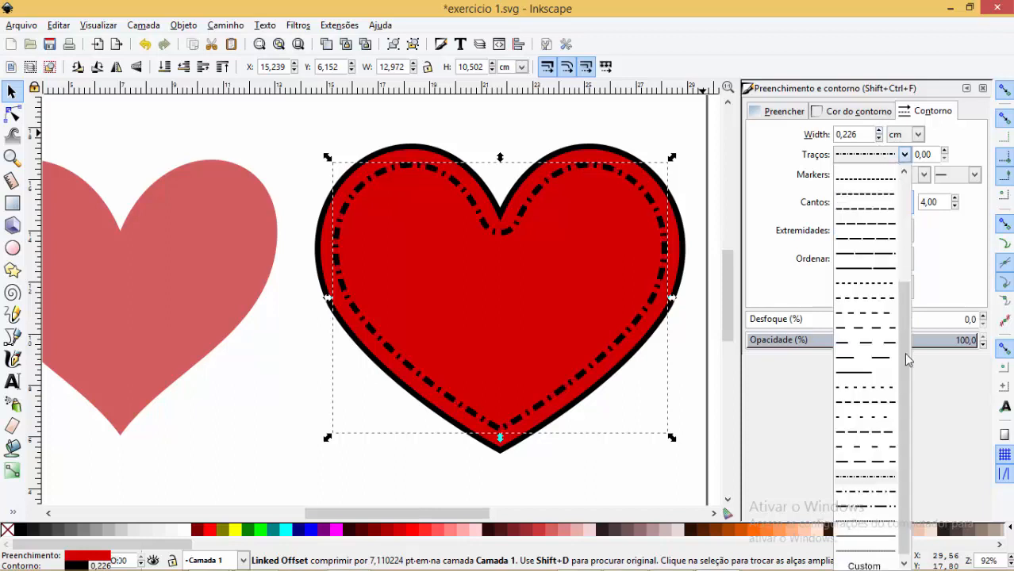
left_click(878, 408)
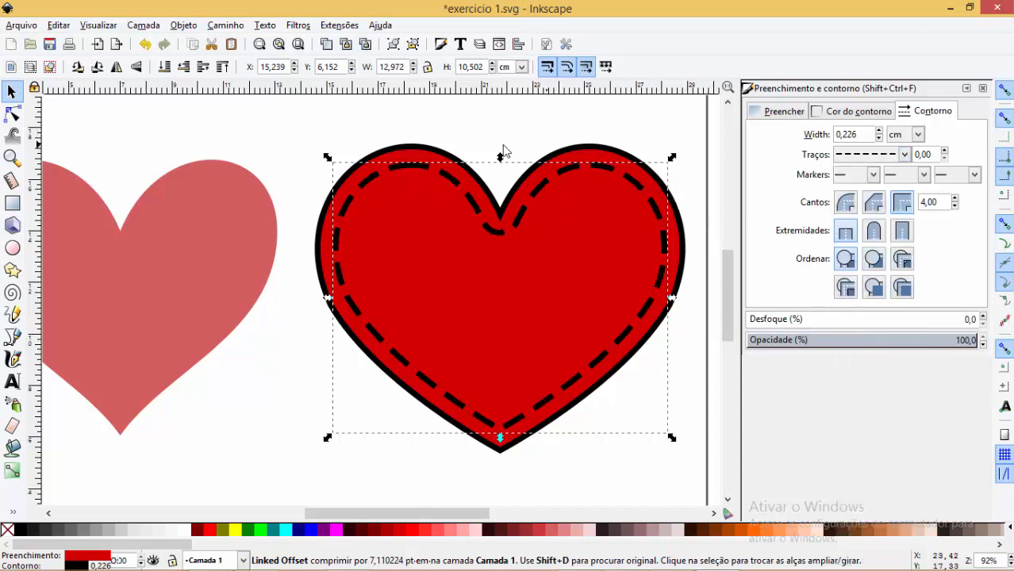
left_click(514, 116)
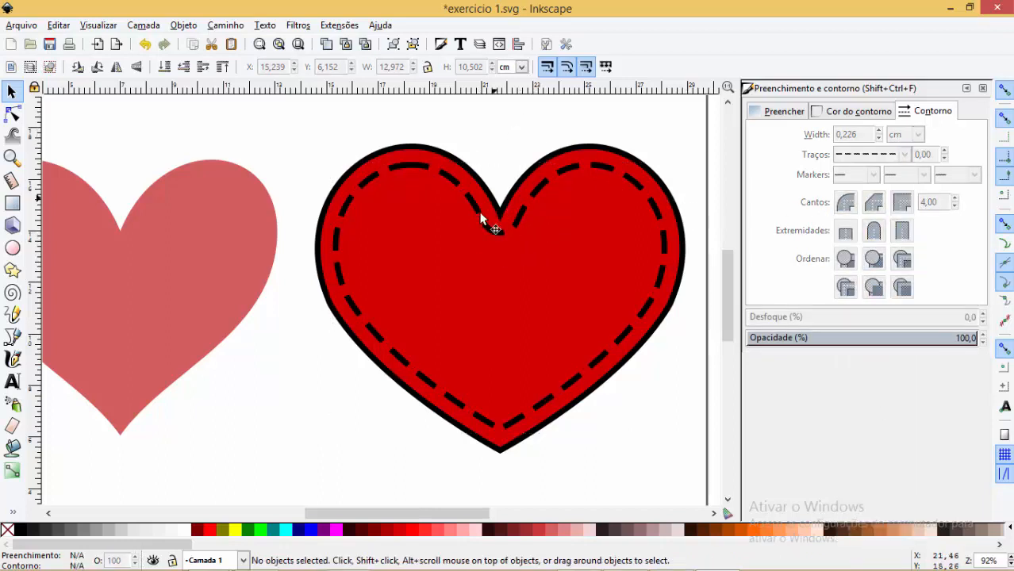
Convert the dashed inner heart from a linked offset into an editable path.
key("z")
left_click_drag(466, 166, 591, 308)
left_click(11, 92)
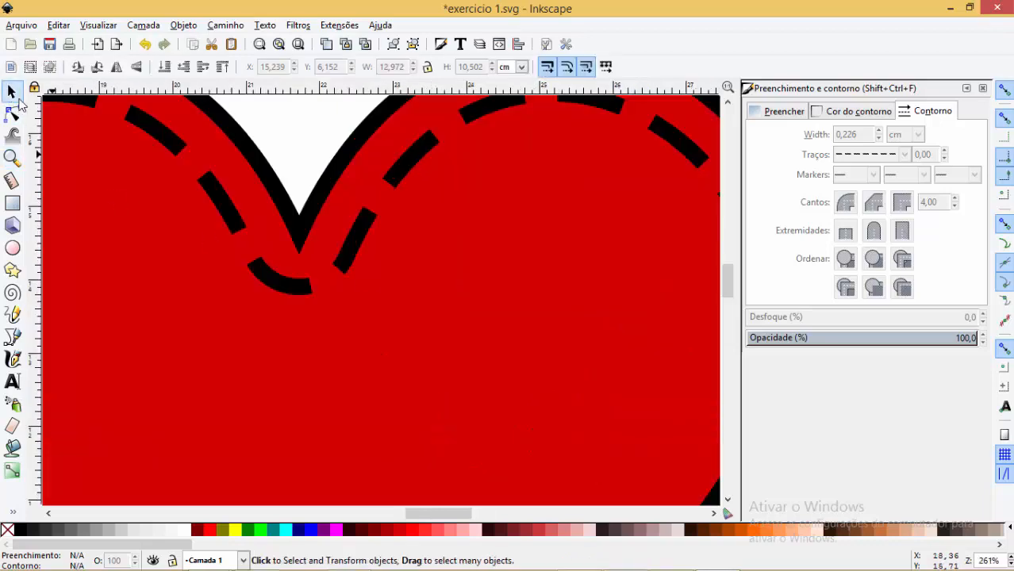
scroll(308, 206, "down", 2)
left_click(348, 201)
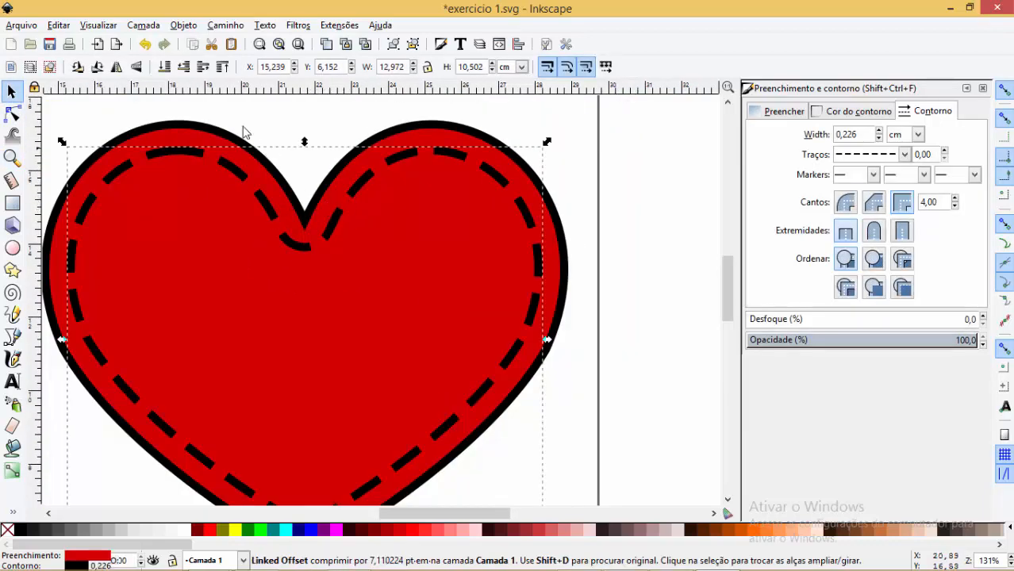
left_click(227, 25)
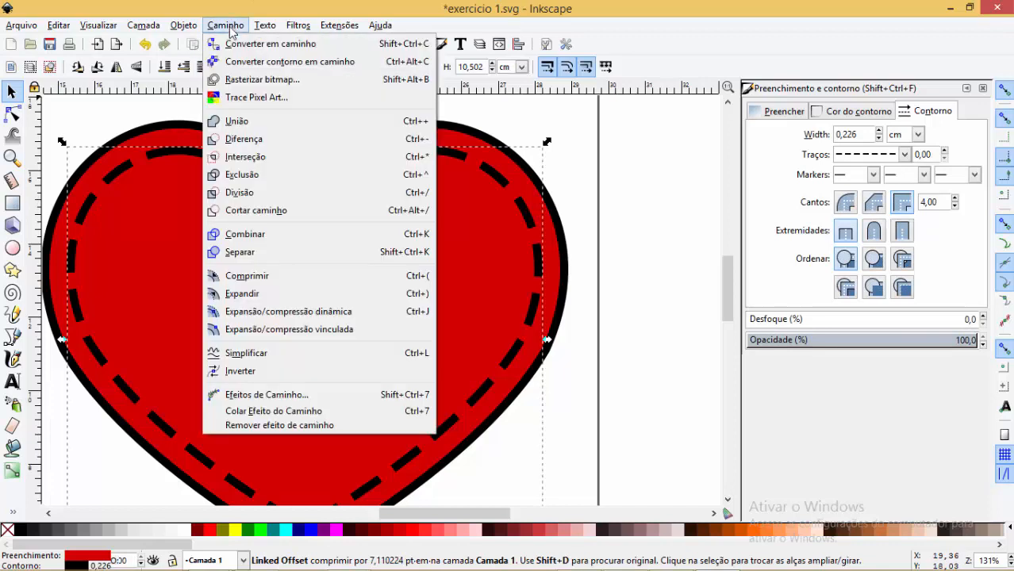
left_click(605, 135)
left_click(501, 174)
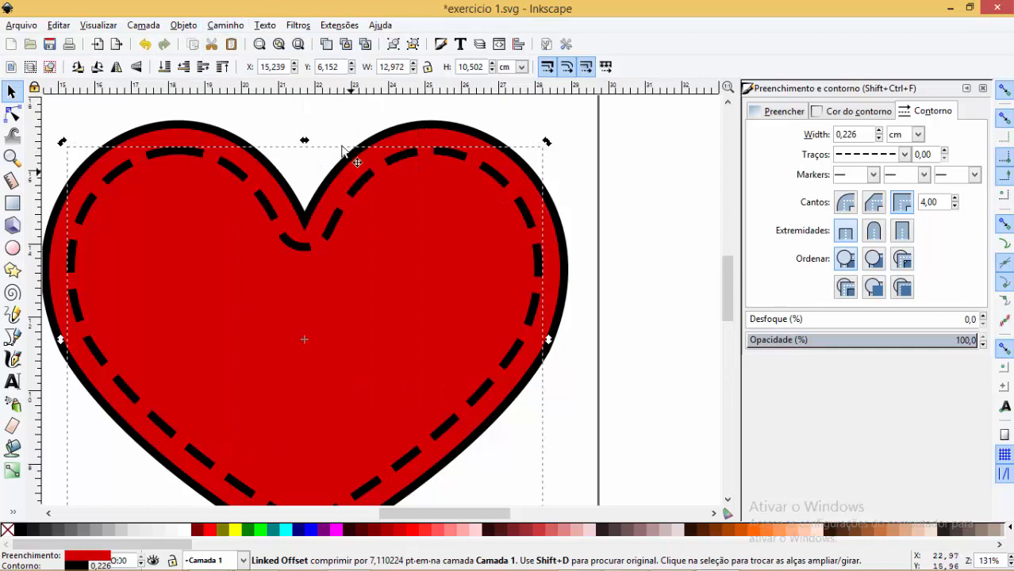
left_click(225, 25)
left_click(239, 41)
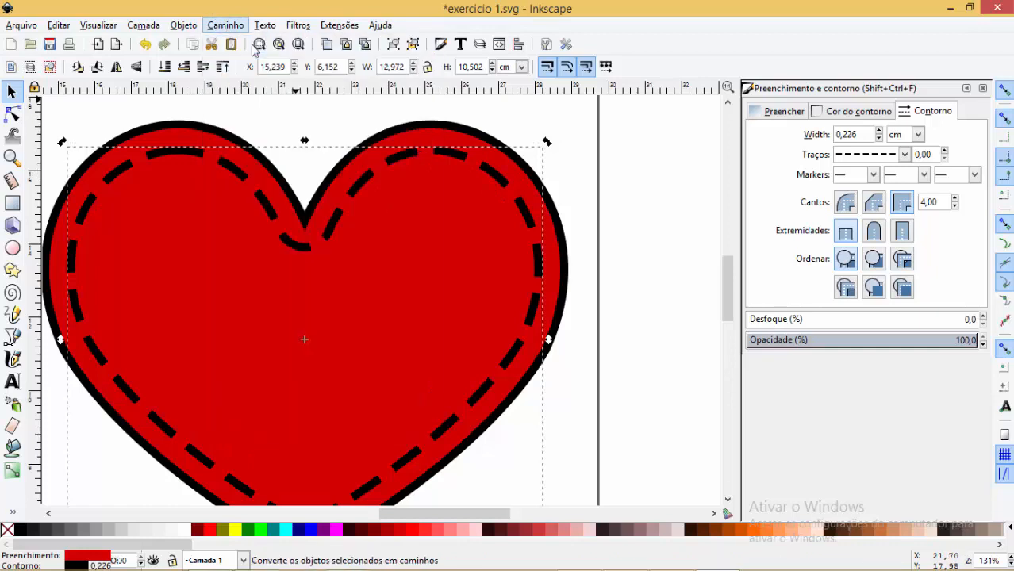
Reshape the inner heart's rounded notch into a V, adding a node at about X 21.67, Y 13.31 cm.
left_click(12, 114)
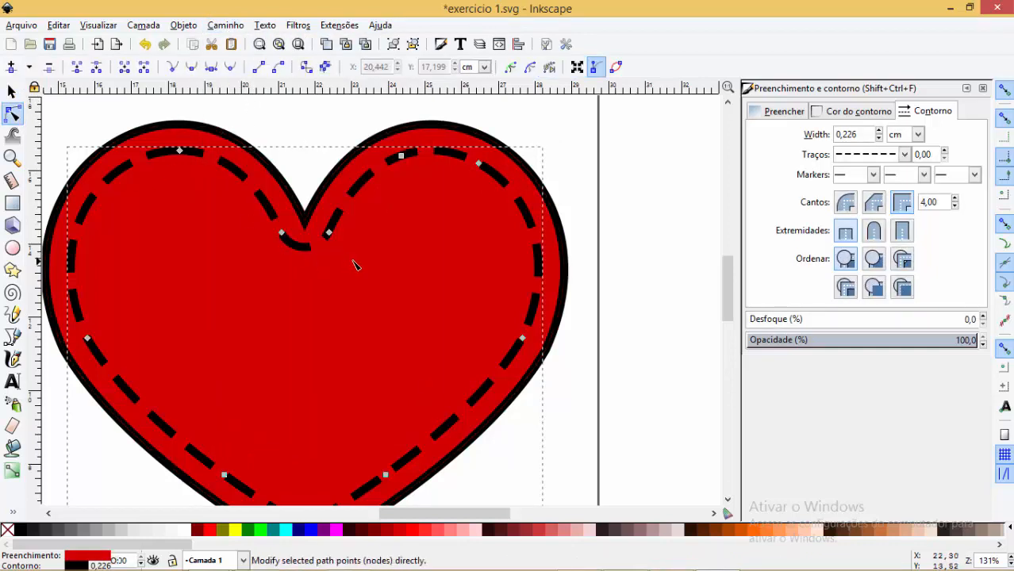
left_click(329, 236)
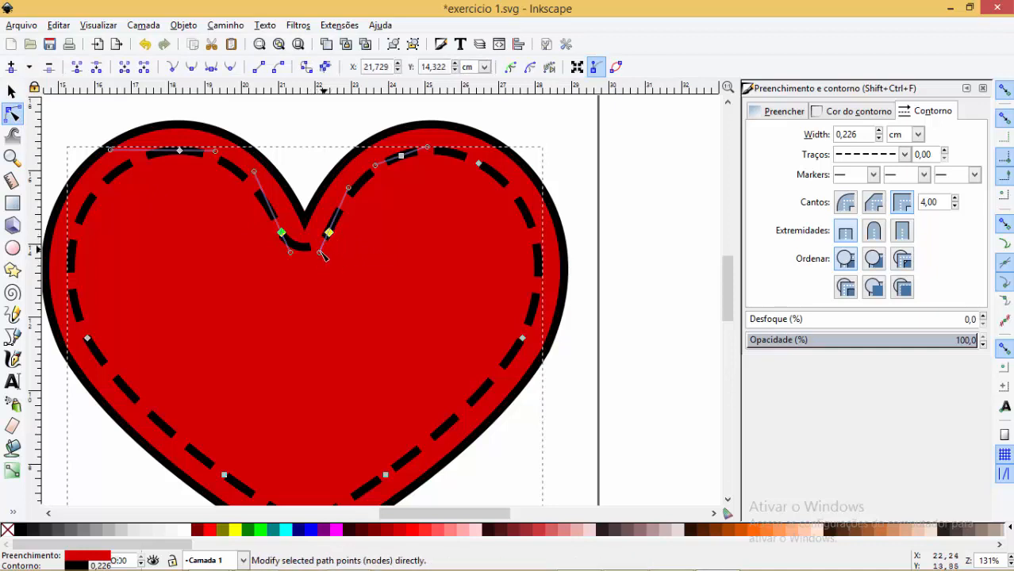
mouse_move(311, 274)
left_mouse_down()
mouse_move(300, 279)
mouse_move(309, 287)
left_mouse_up()
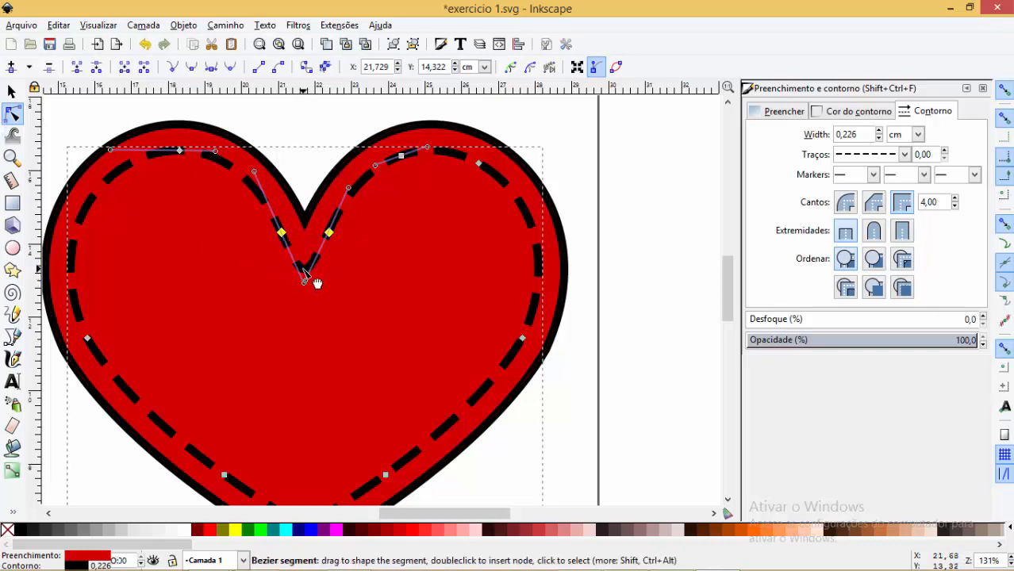
left_click(305, 268)
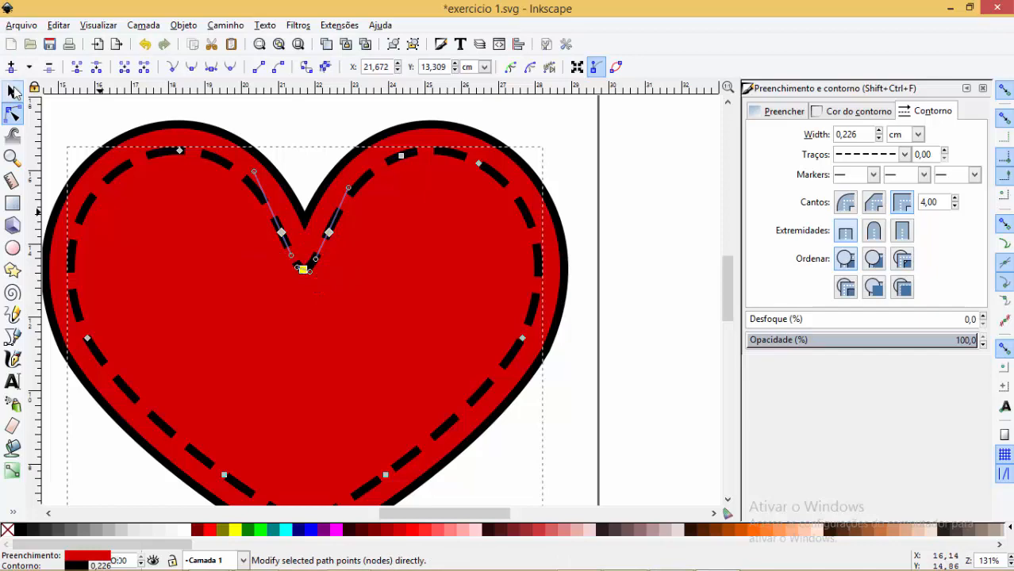
left_click(11, 91)
Change the dashed inner heart's outline colour to white.
scroll(348, 177, "down", 2, "ctrl")
scroll(420, 192, "down", 1, "ctrl")
left_click(523, 181)
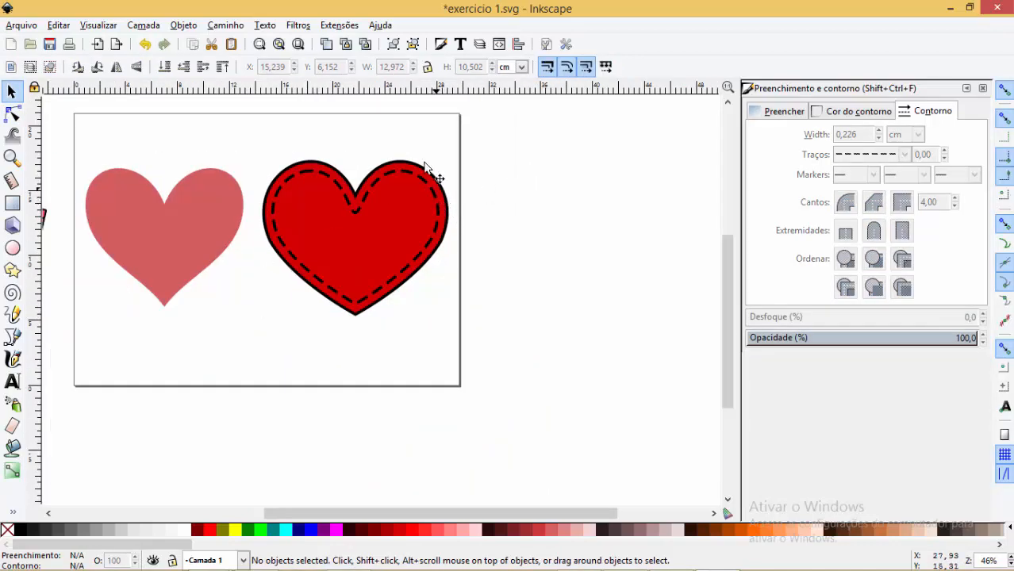
left_click(422, 194)
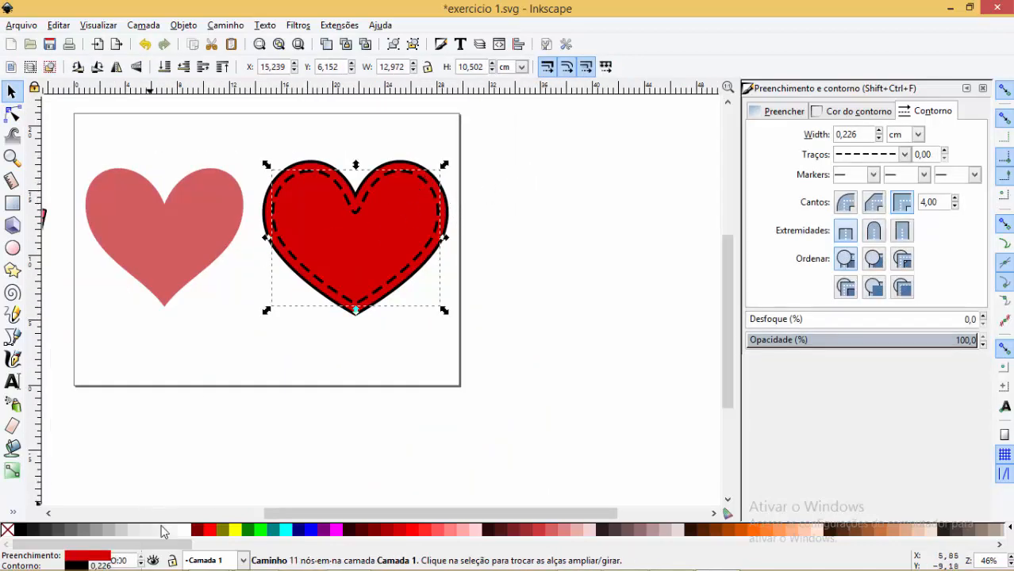
left_click(185, 531, "shift")
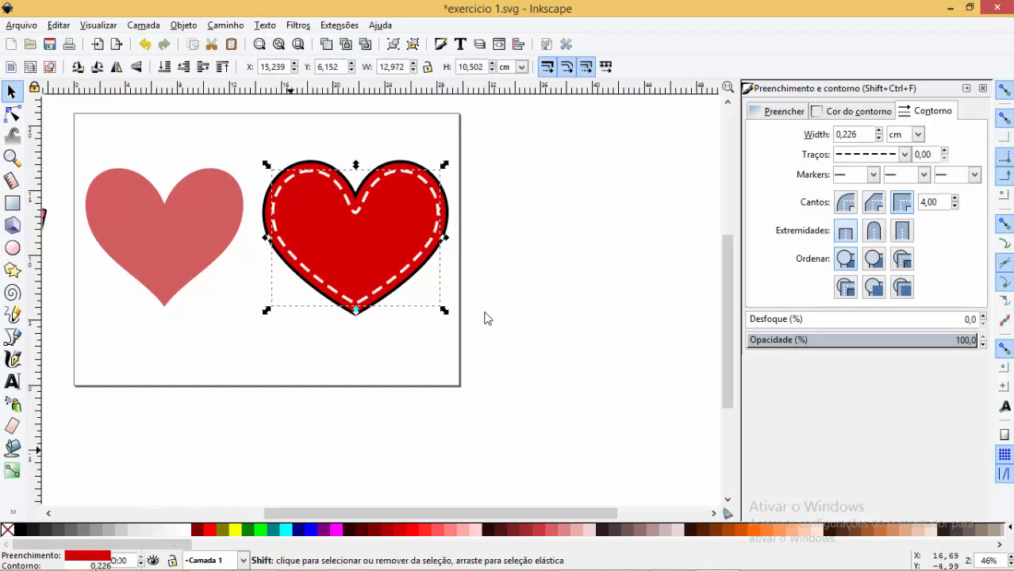
left_click(525, 229)
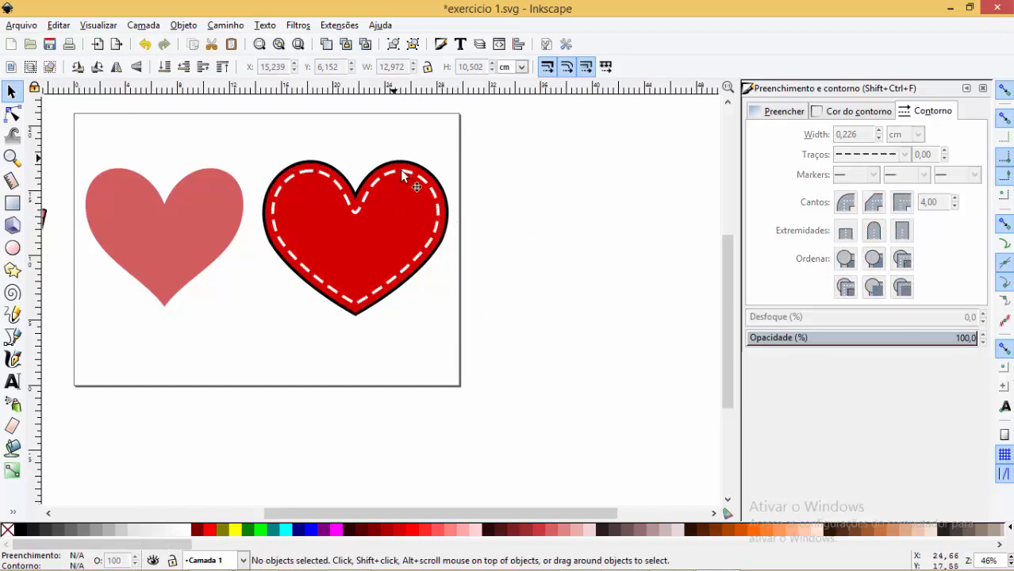
Move the lighter heart above the stitched red heart, aligned to its centre, at about X 15.64, Y 17.36 cm.
key("z")
left_click_drag(235, 136, 512, 353)
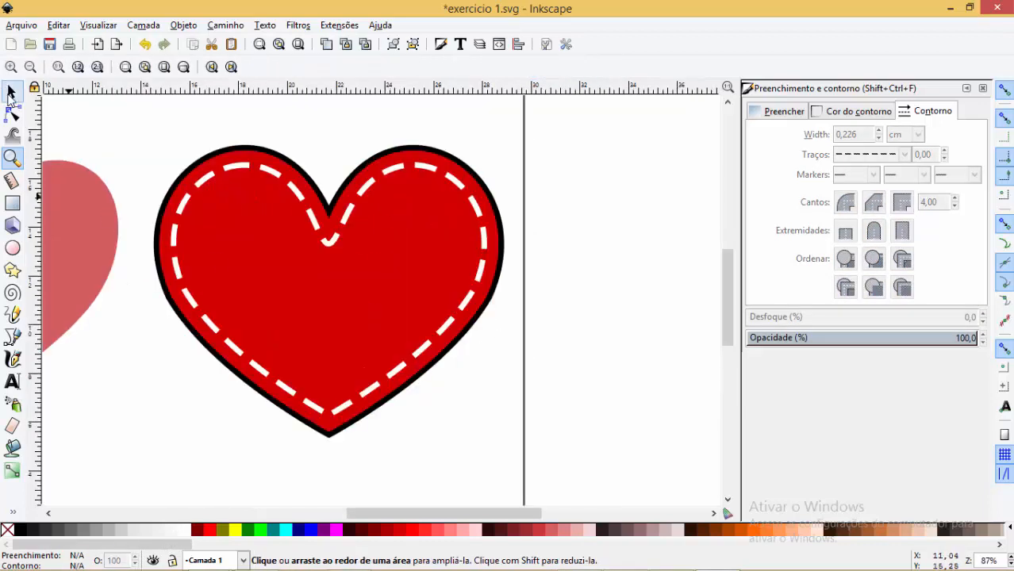
left_click(11, 93)
scroll(520, 254, "down", 4)
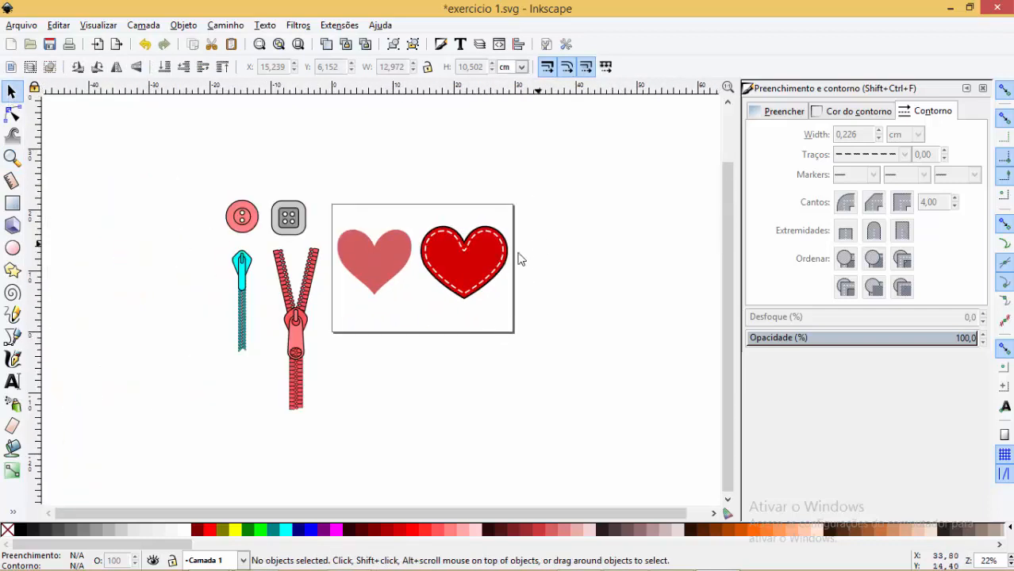
left_click(396, 267)
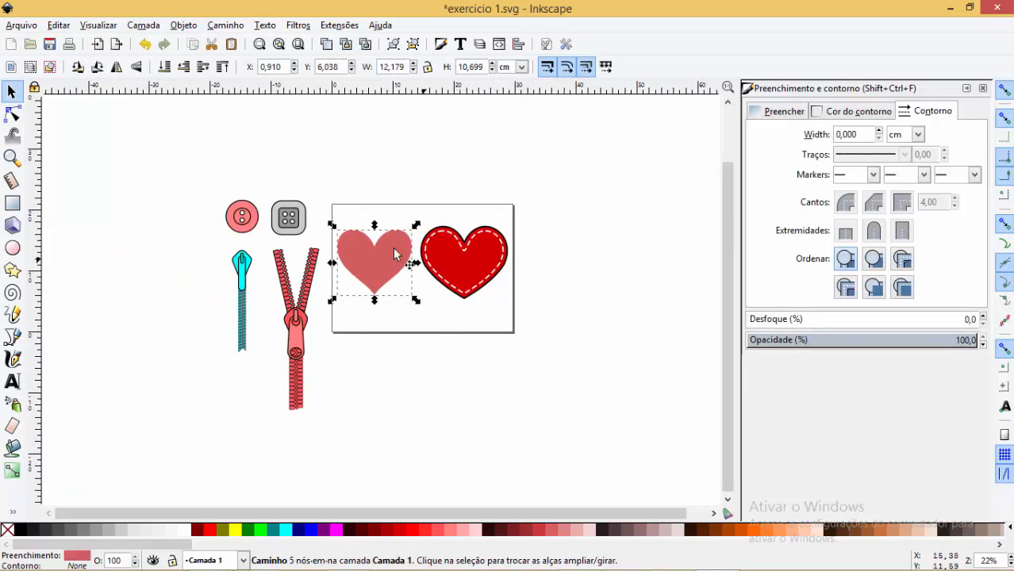
left_click_drag(395, 254, 460, 177)
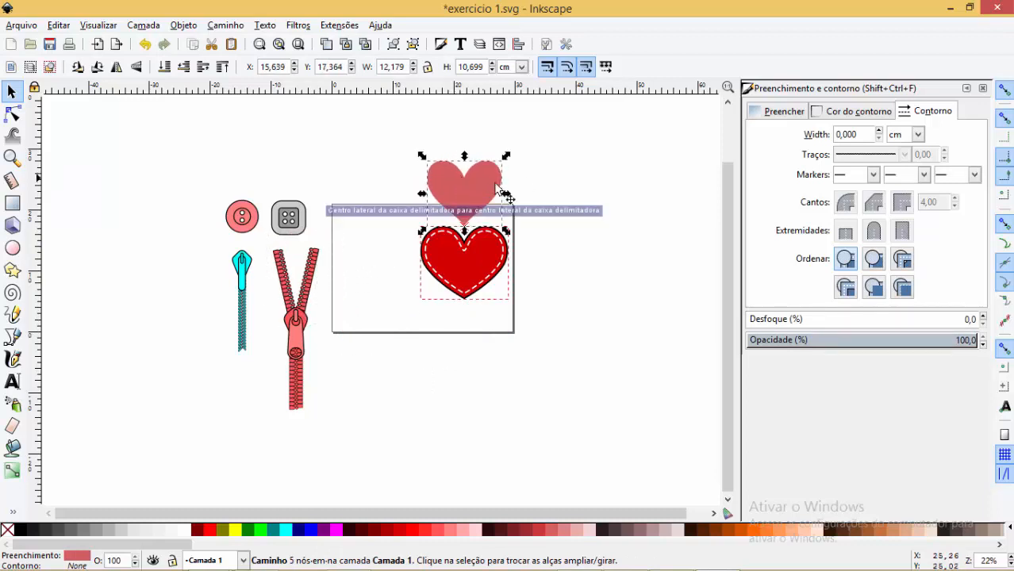
key("Escape")
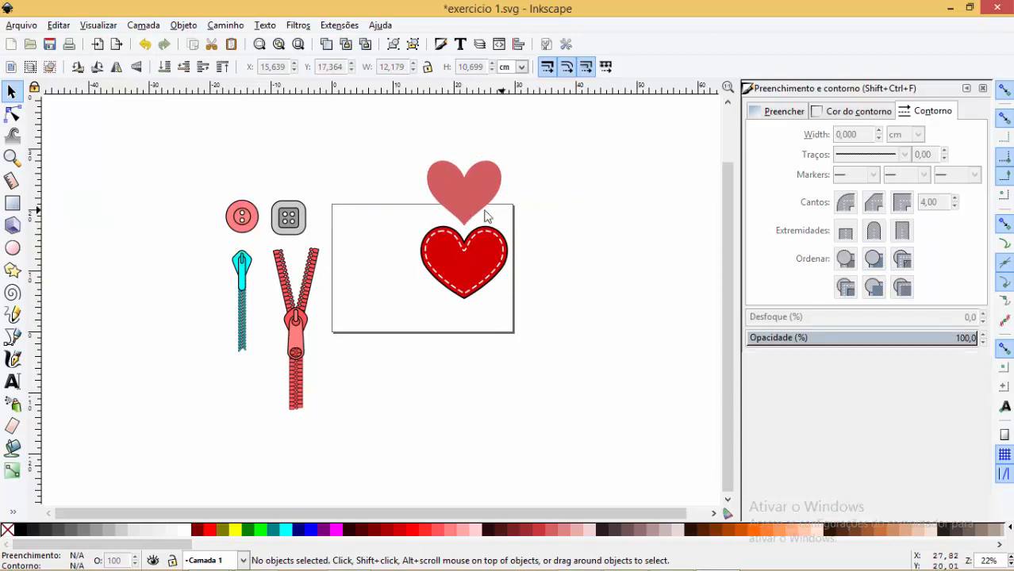
Select the round pink button beside the page with a selection box.
left_click_drag(192, 141, 258, 247)
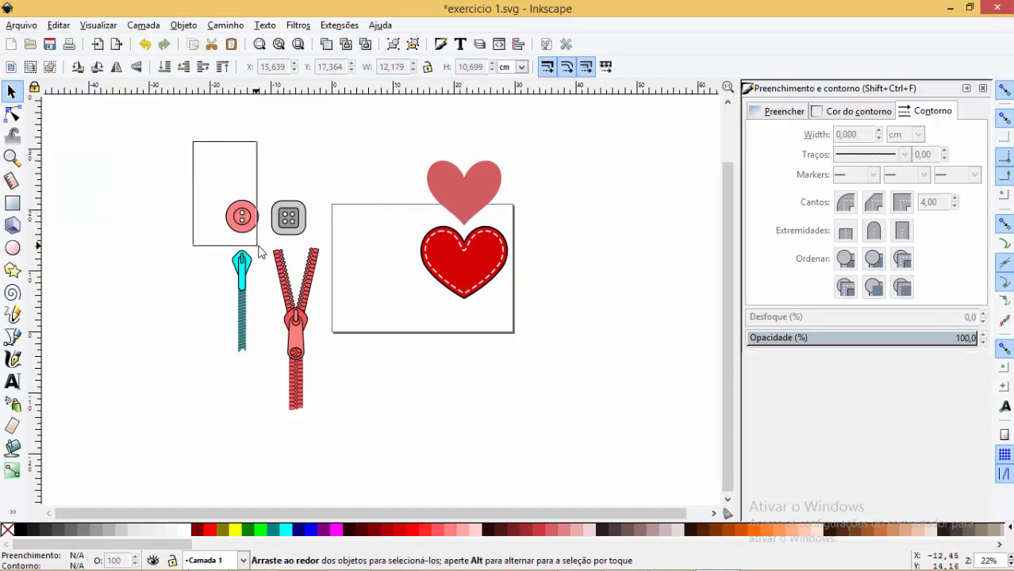